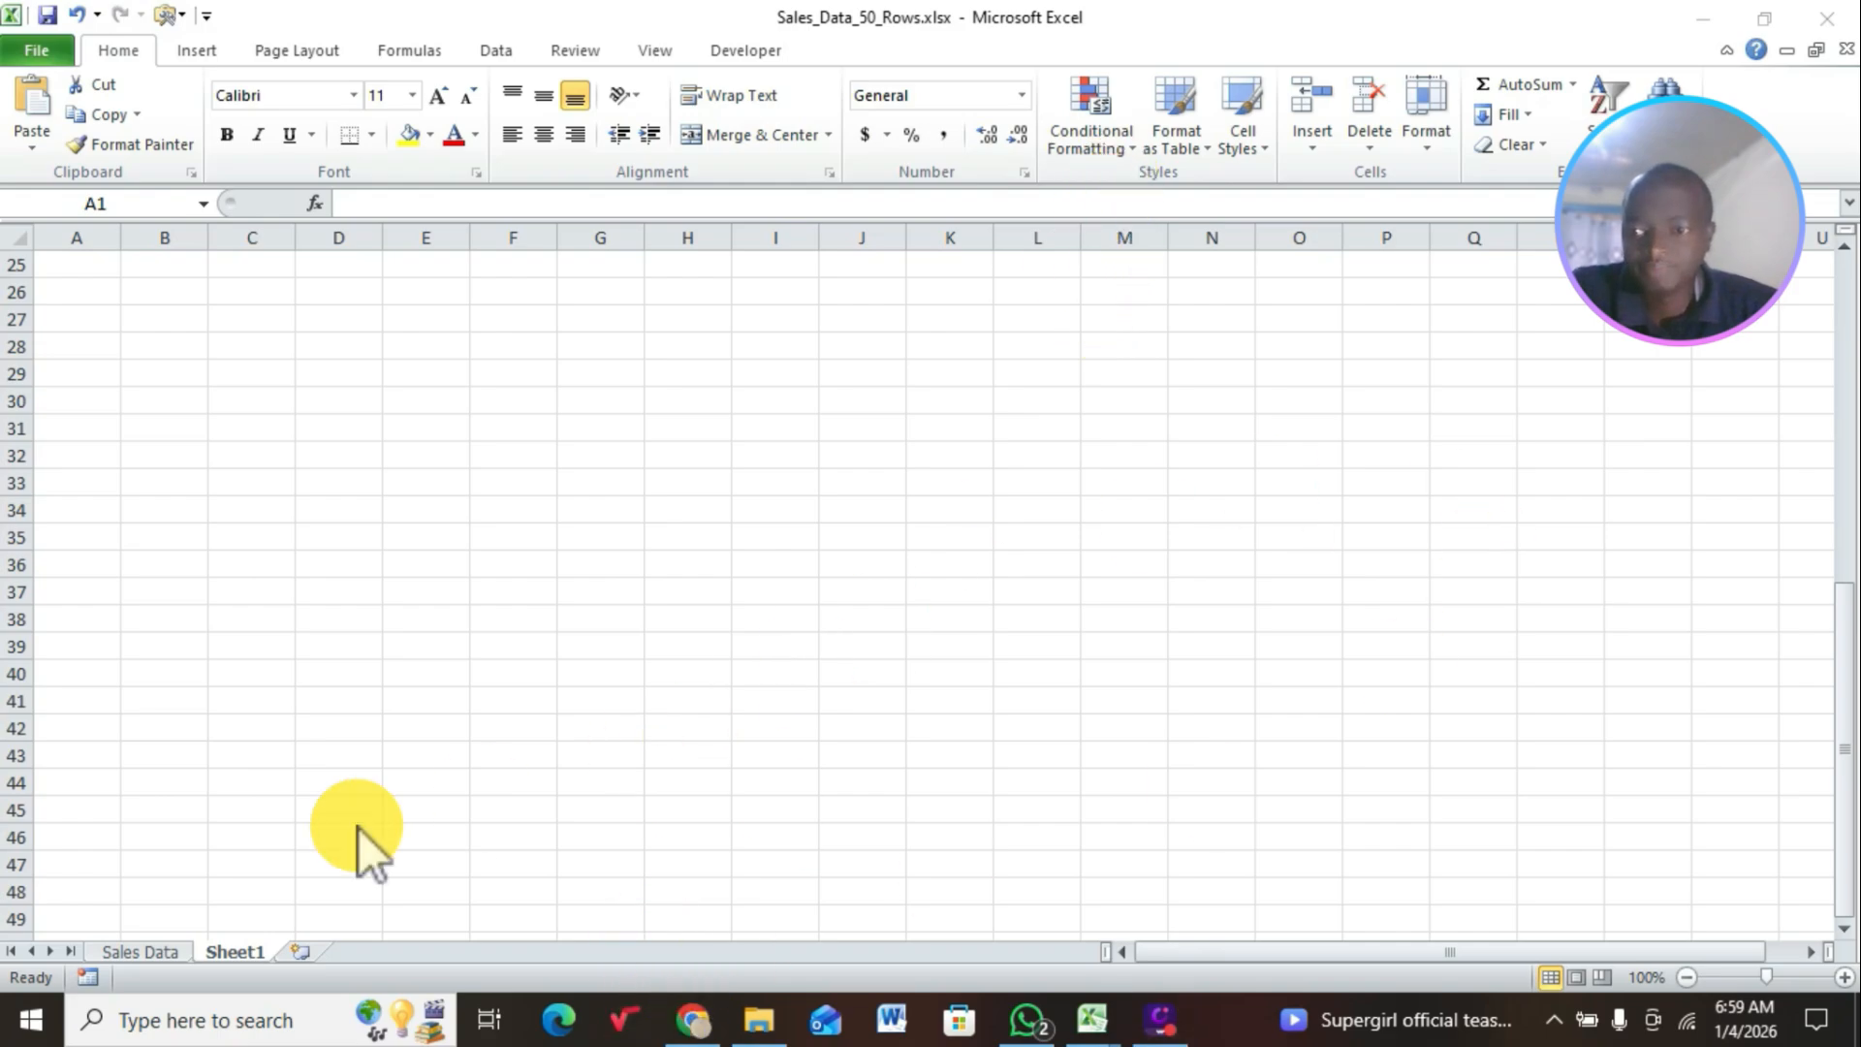
# Step: Examine the Product, Category, Sales Rep, City, No of Units and Price (KES) columns on the Sales Data sheet
pyautogui.click(152, 950)
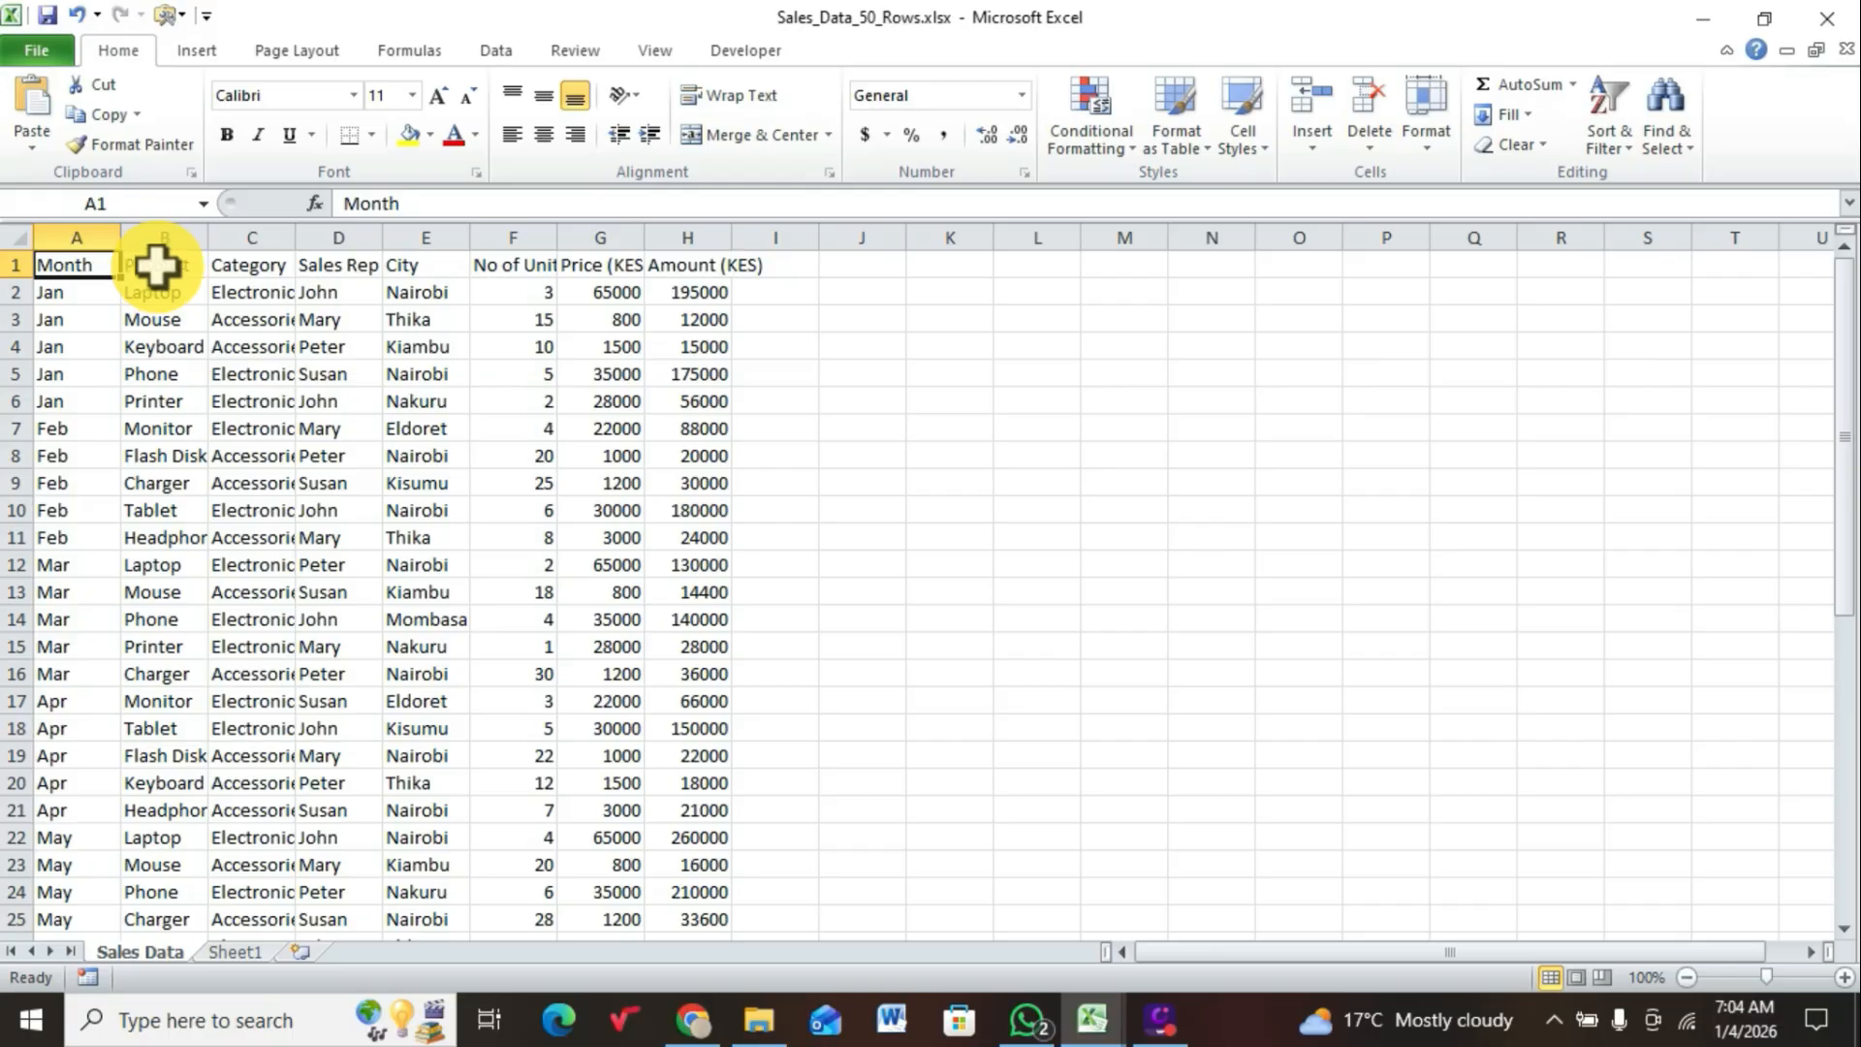
pyautogui.click(184, 232)
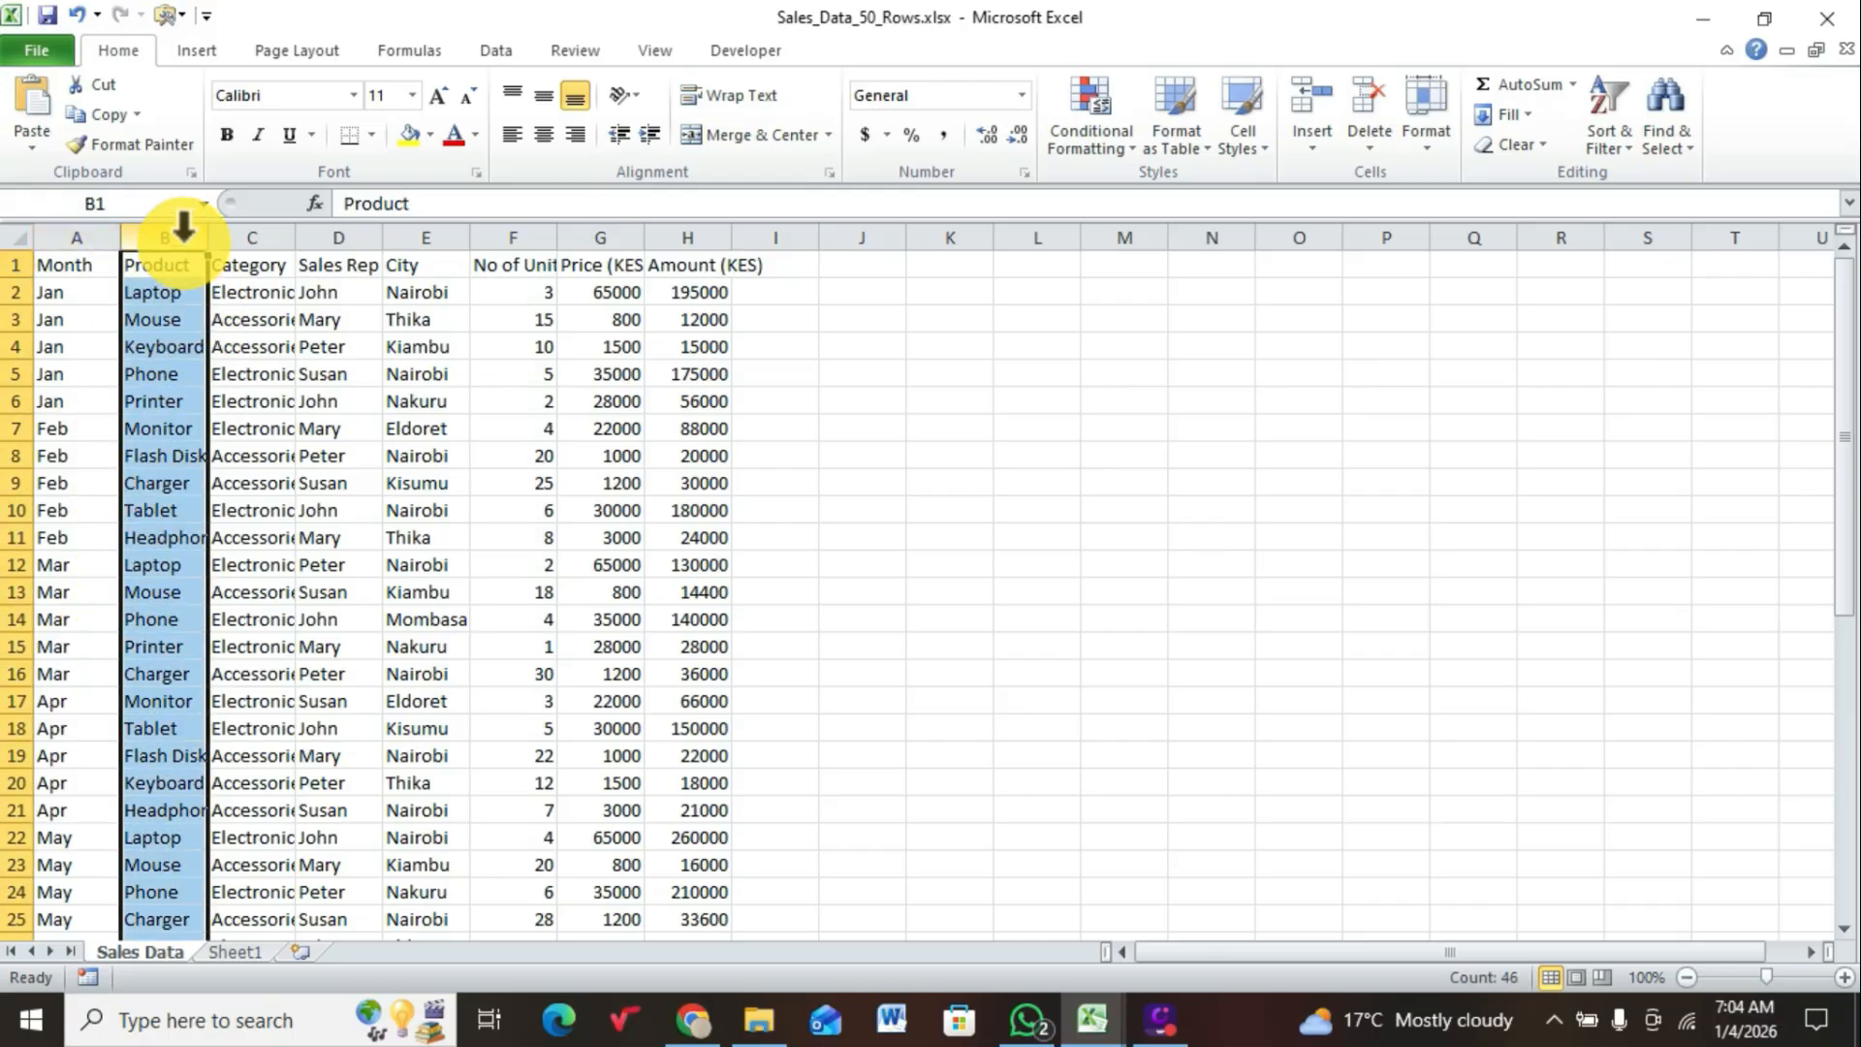
pyautogui.click(248, 231)
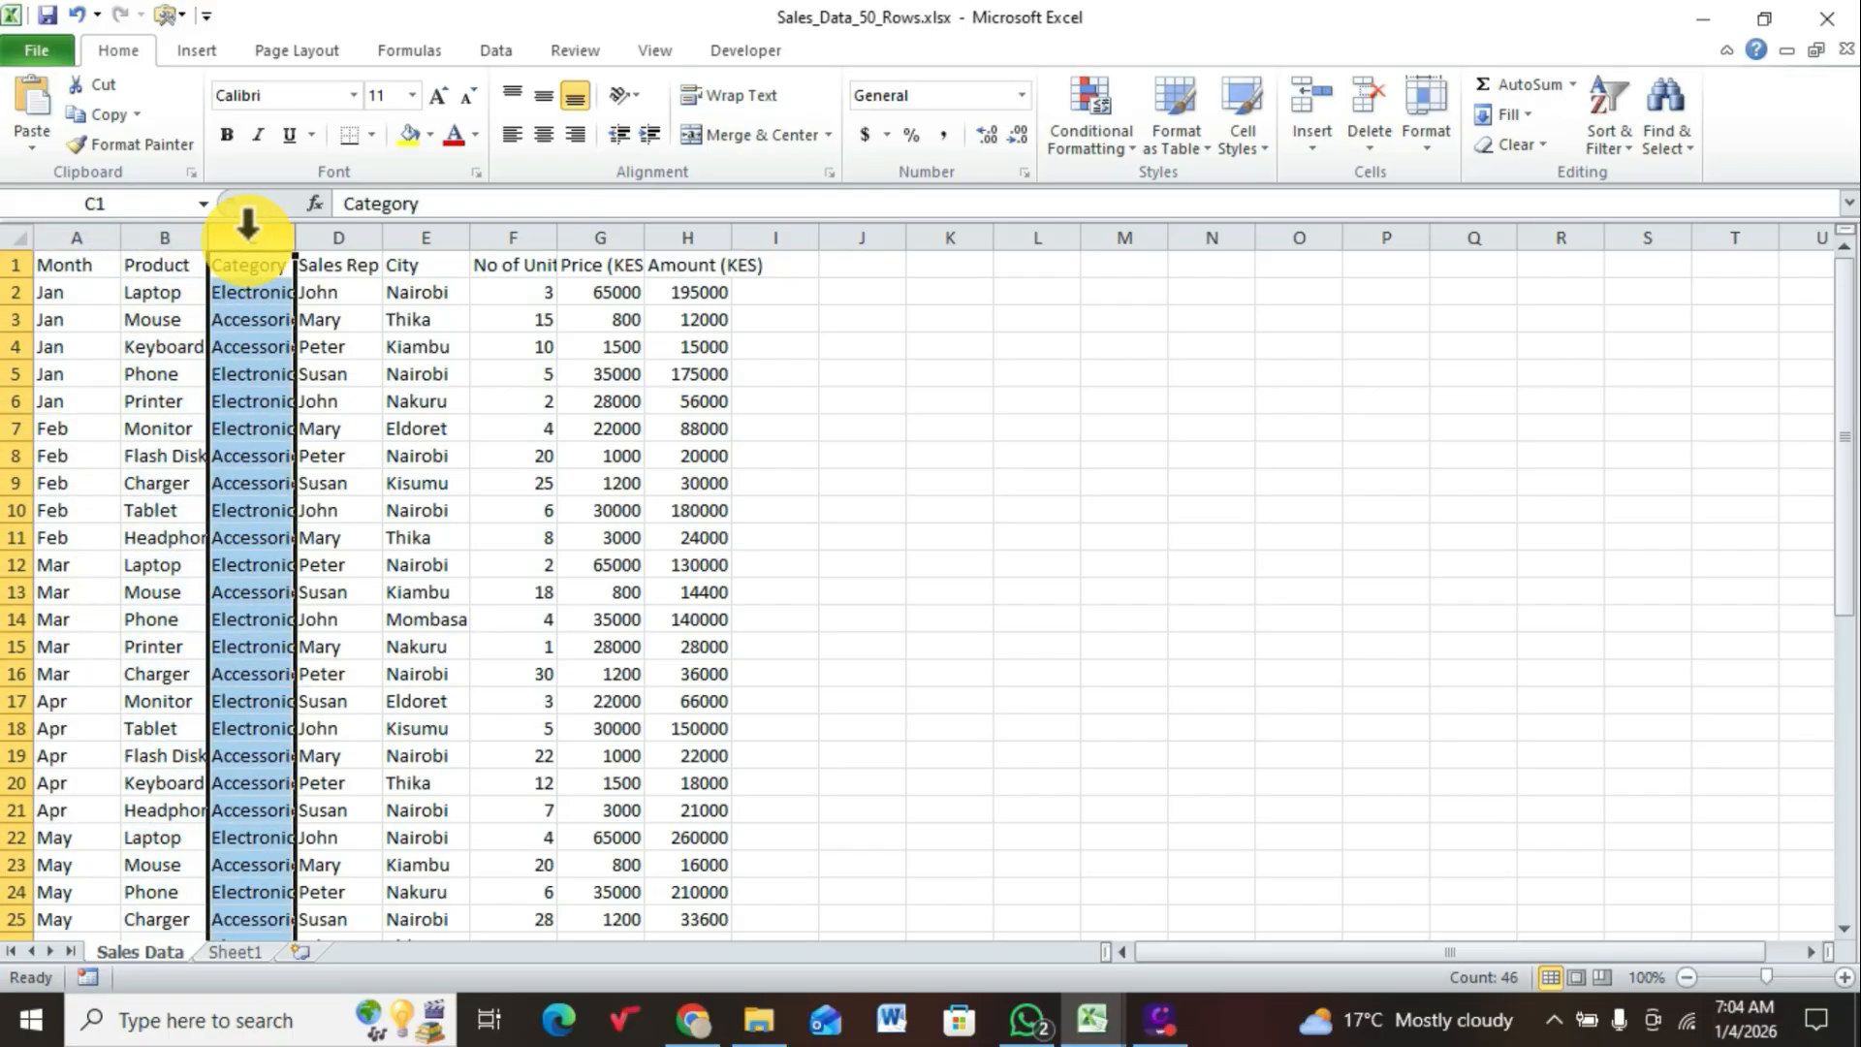
pyautogui.click(326, 230)
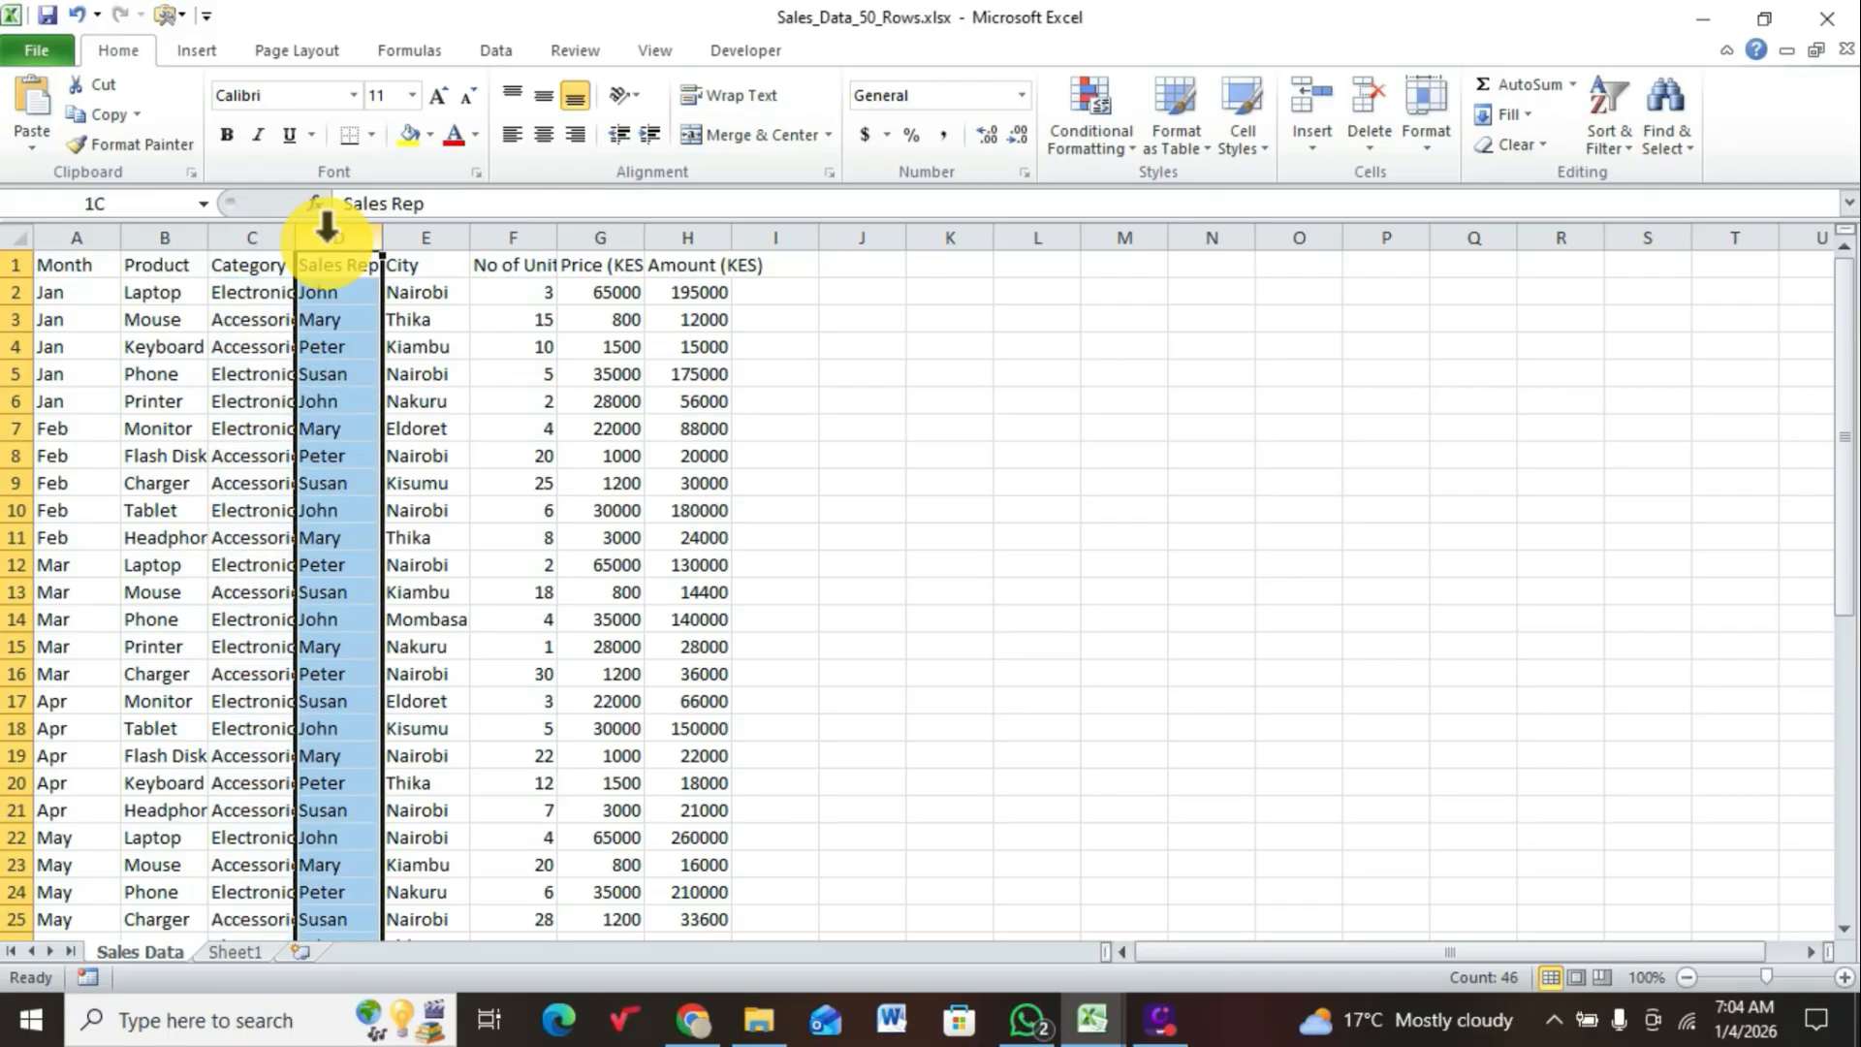
pyautogui.click(435, 230)
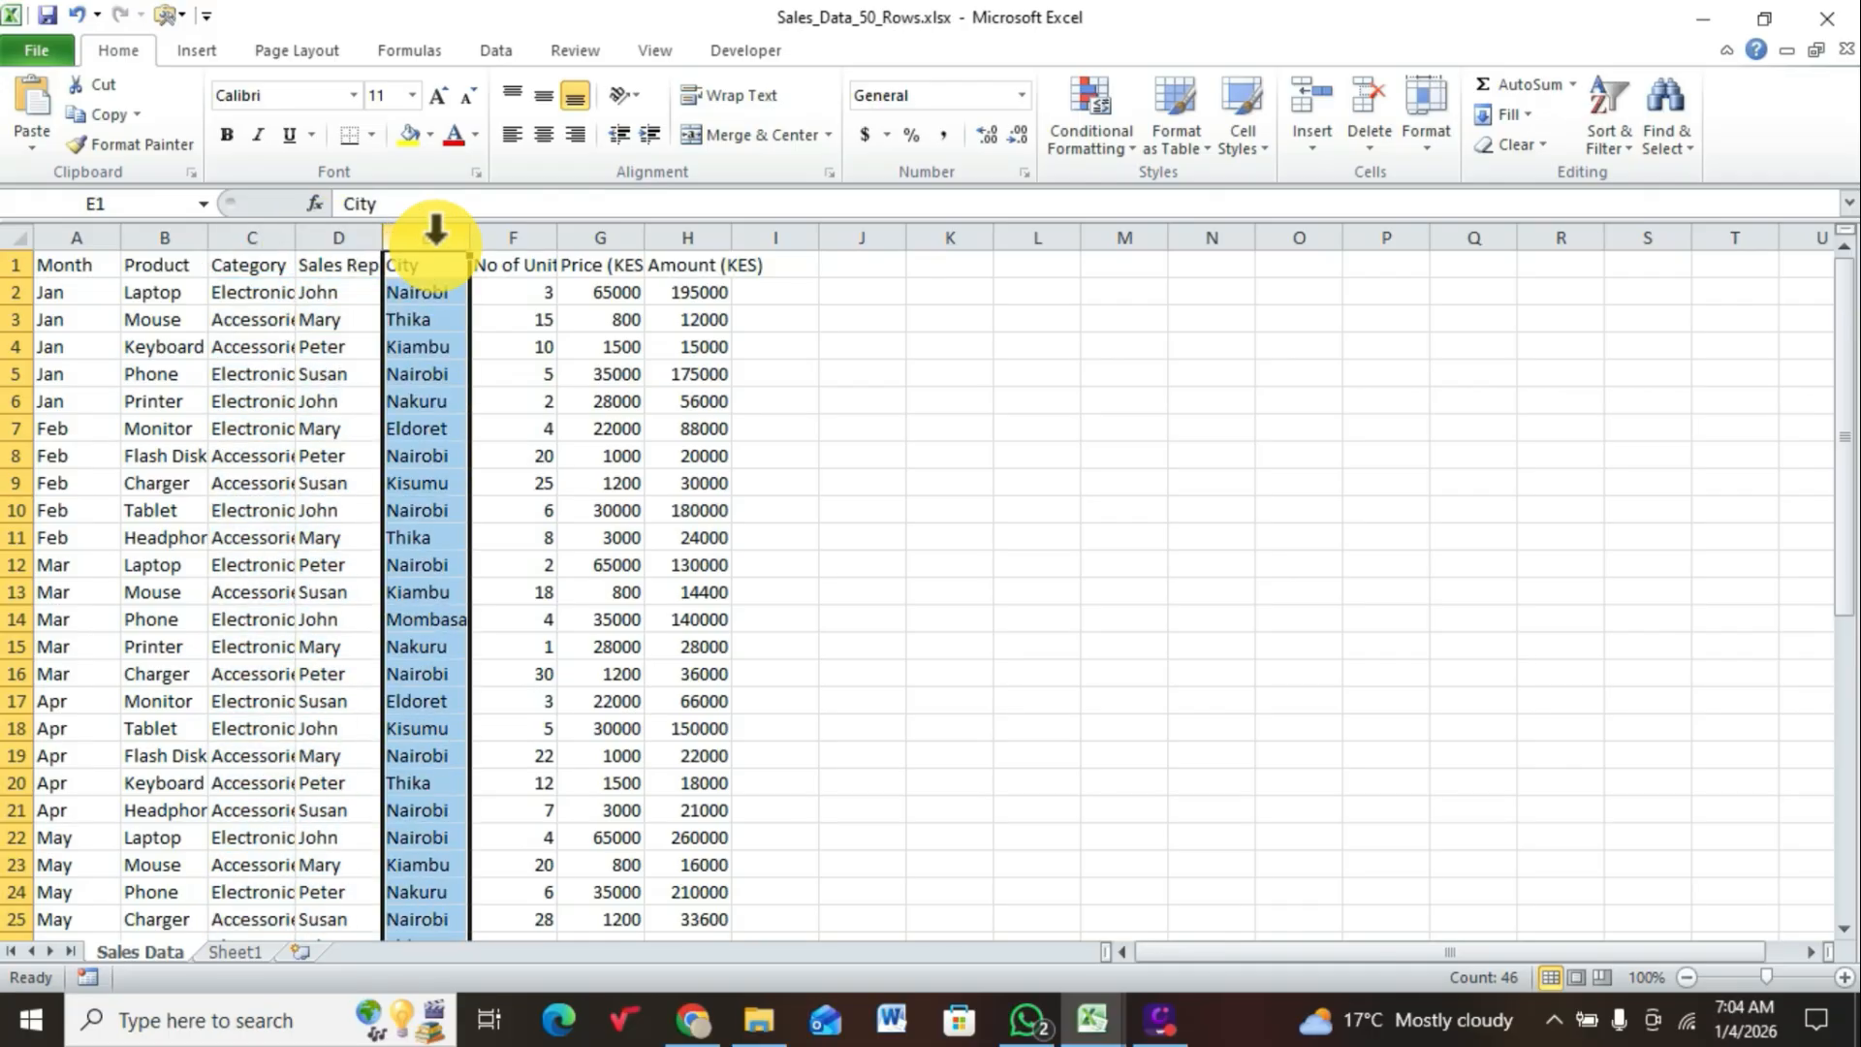
pyautogui.click(518, 230)
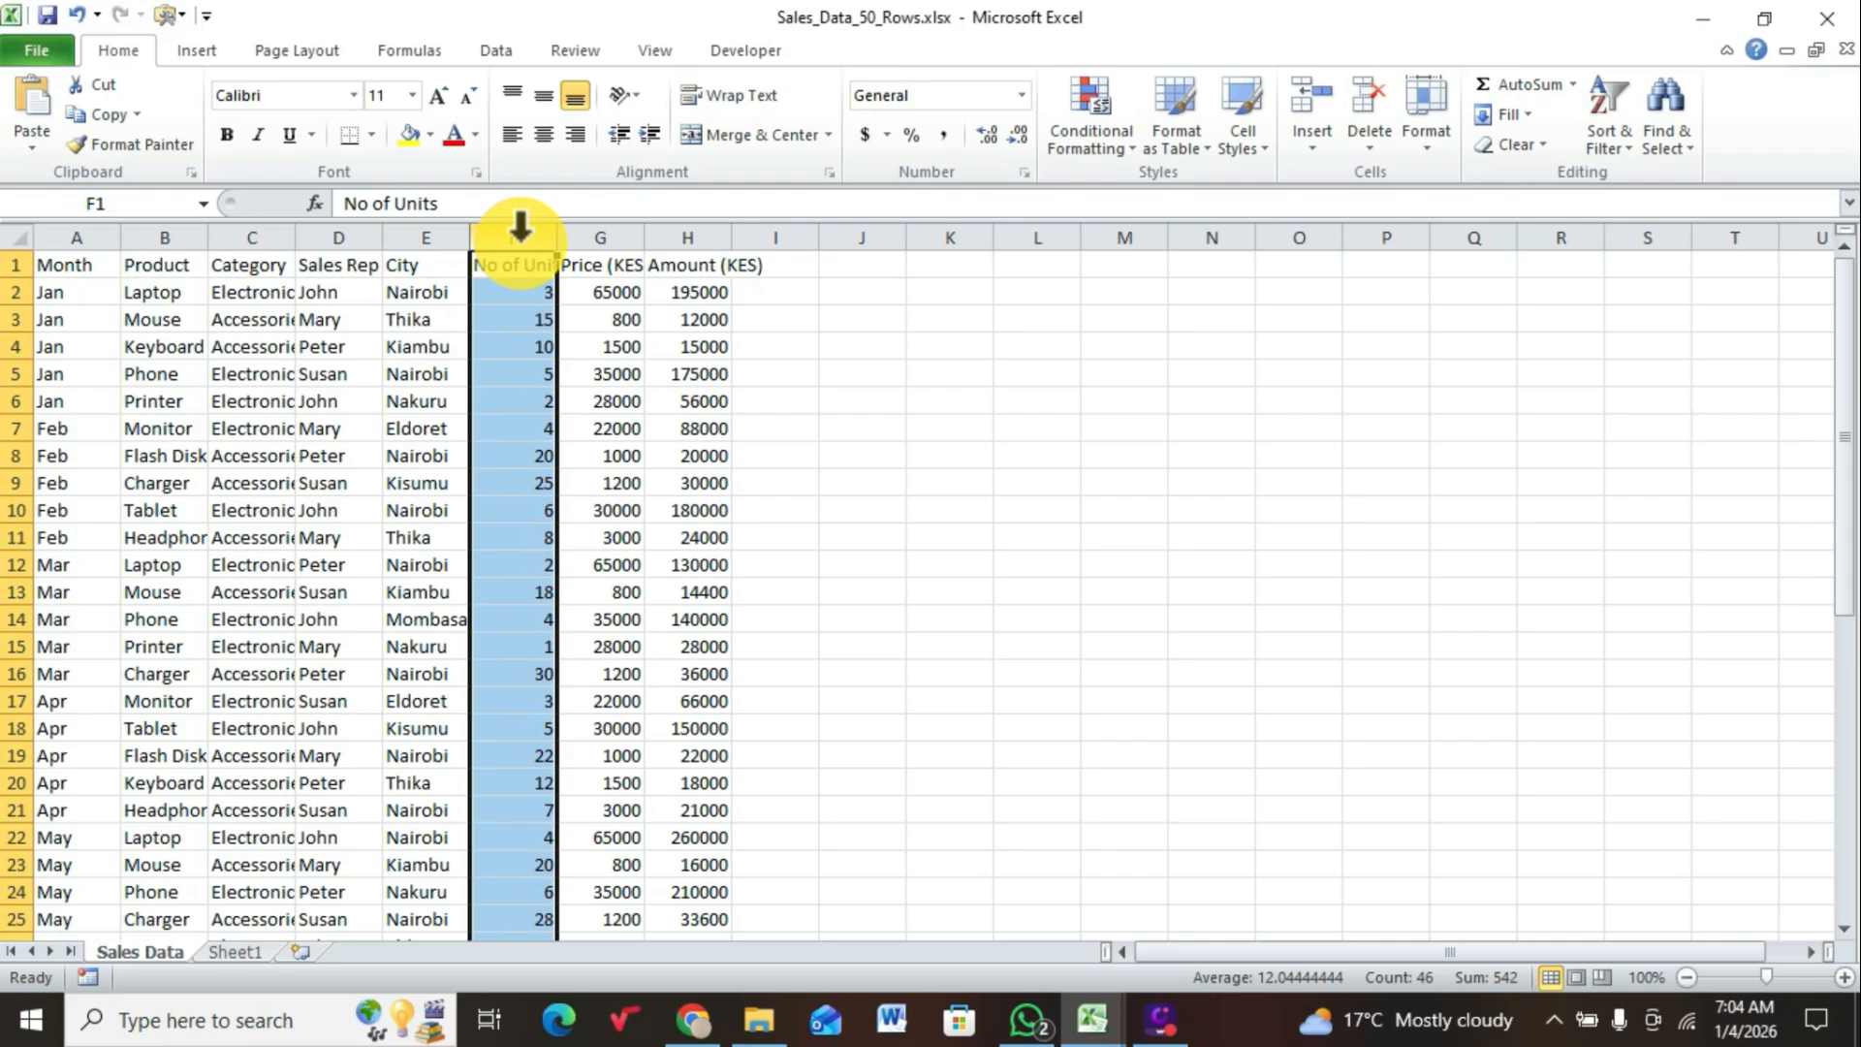
pyautogui.click(586, 237)
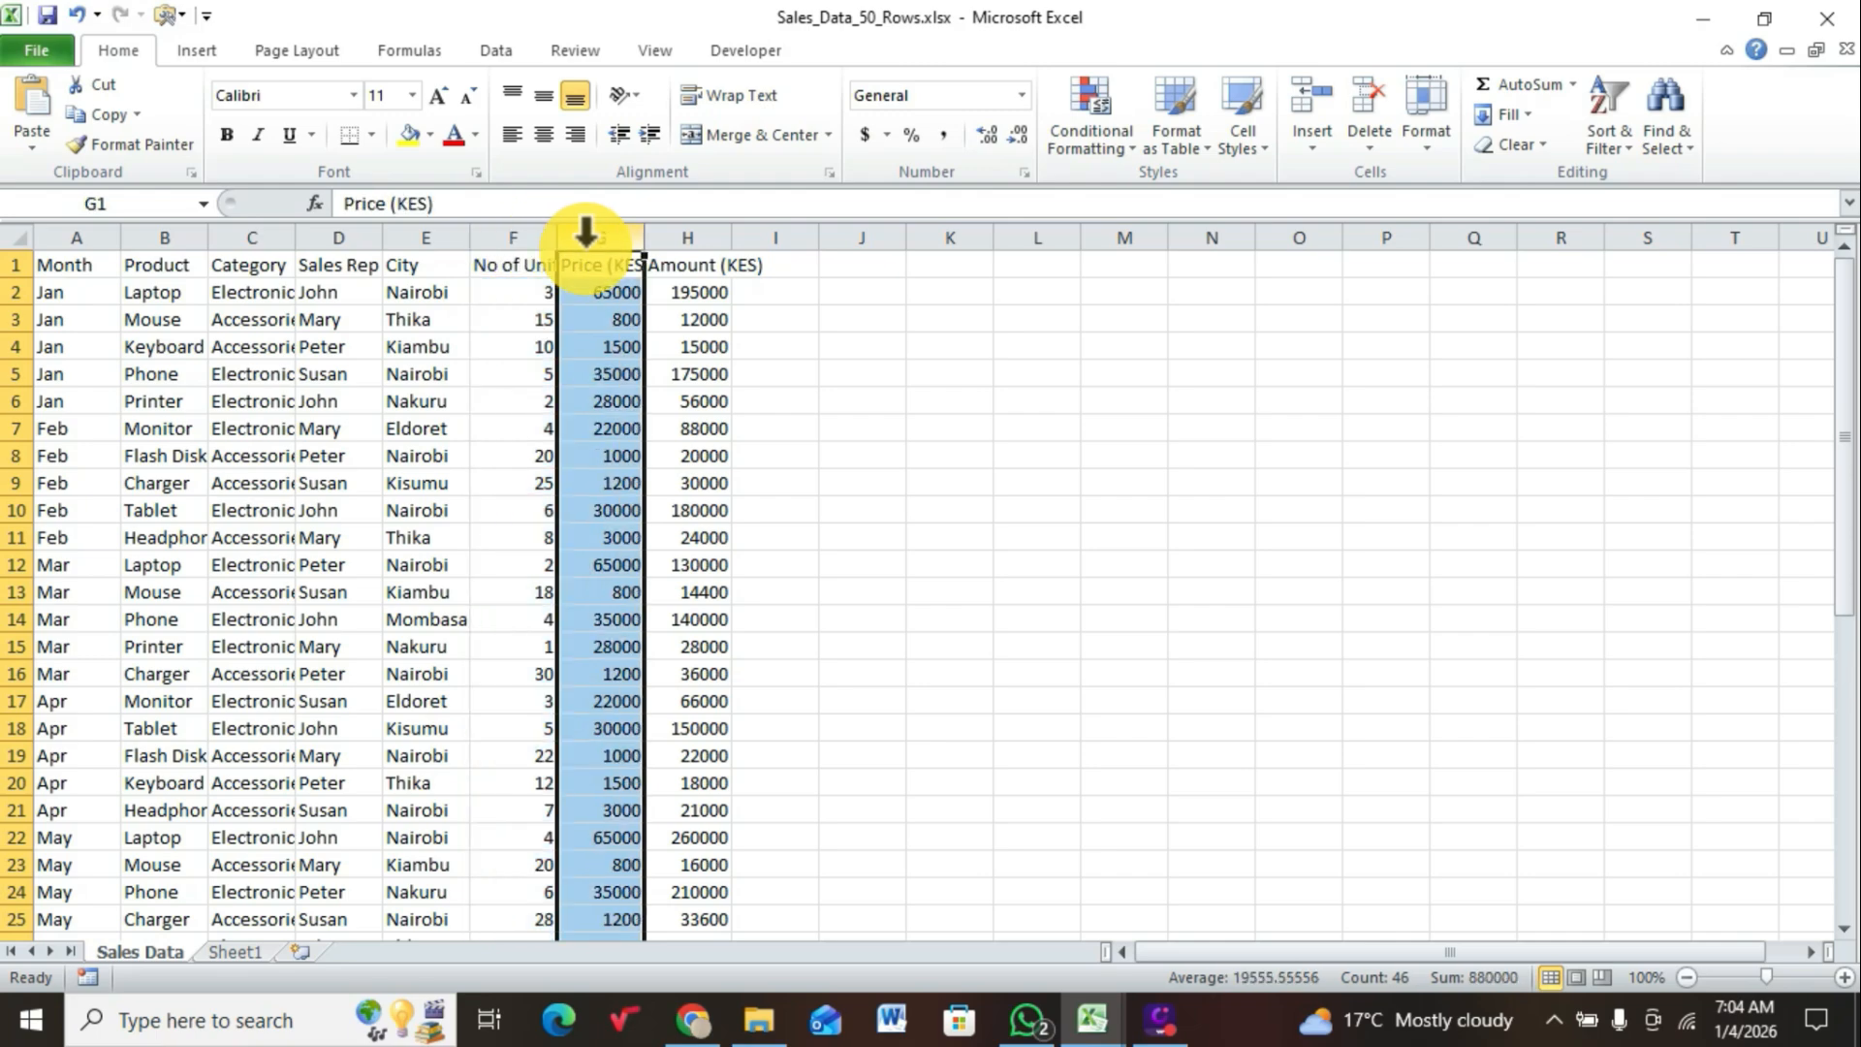
# Step: AutoFit the column widths of the whole data range A1:H46 on the Sales Data sheet
pyautogui.click(671, 262)
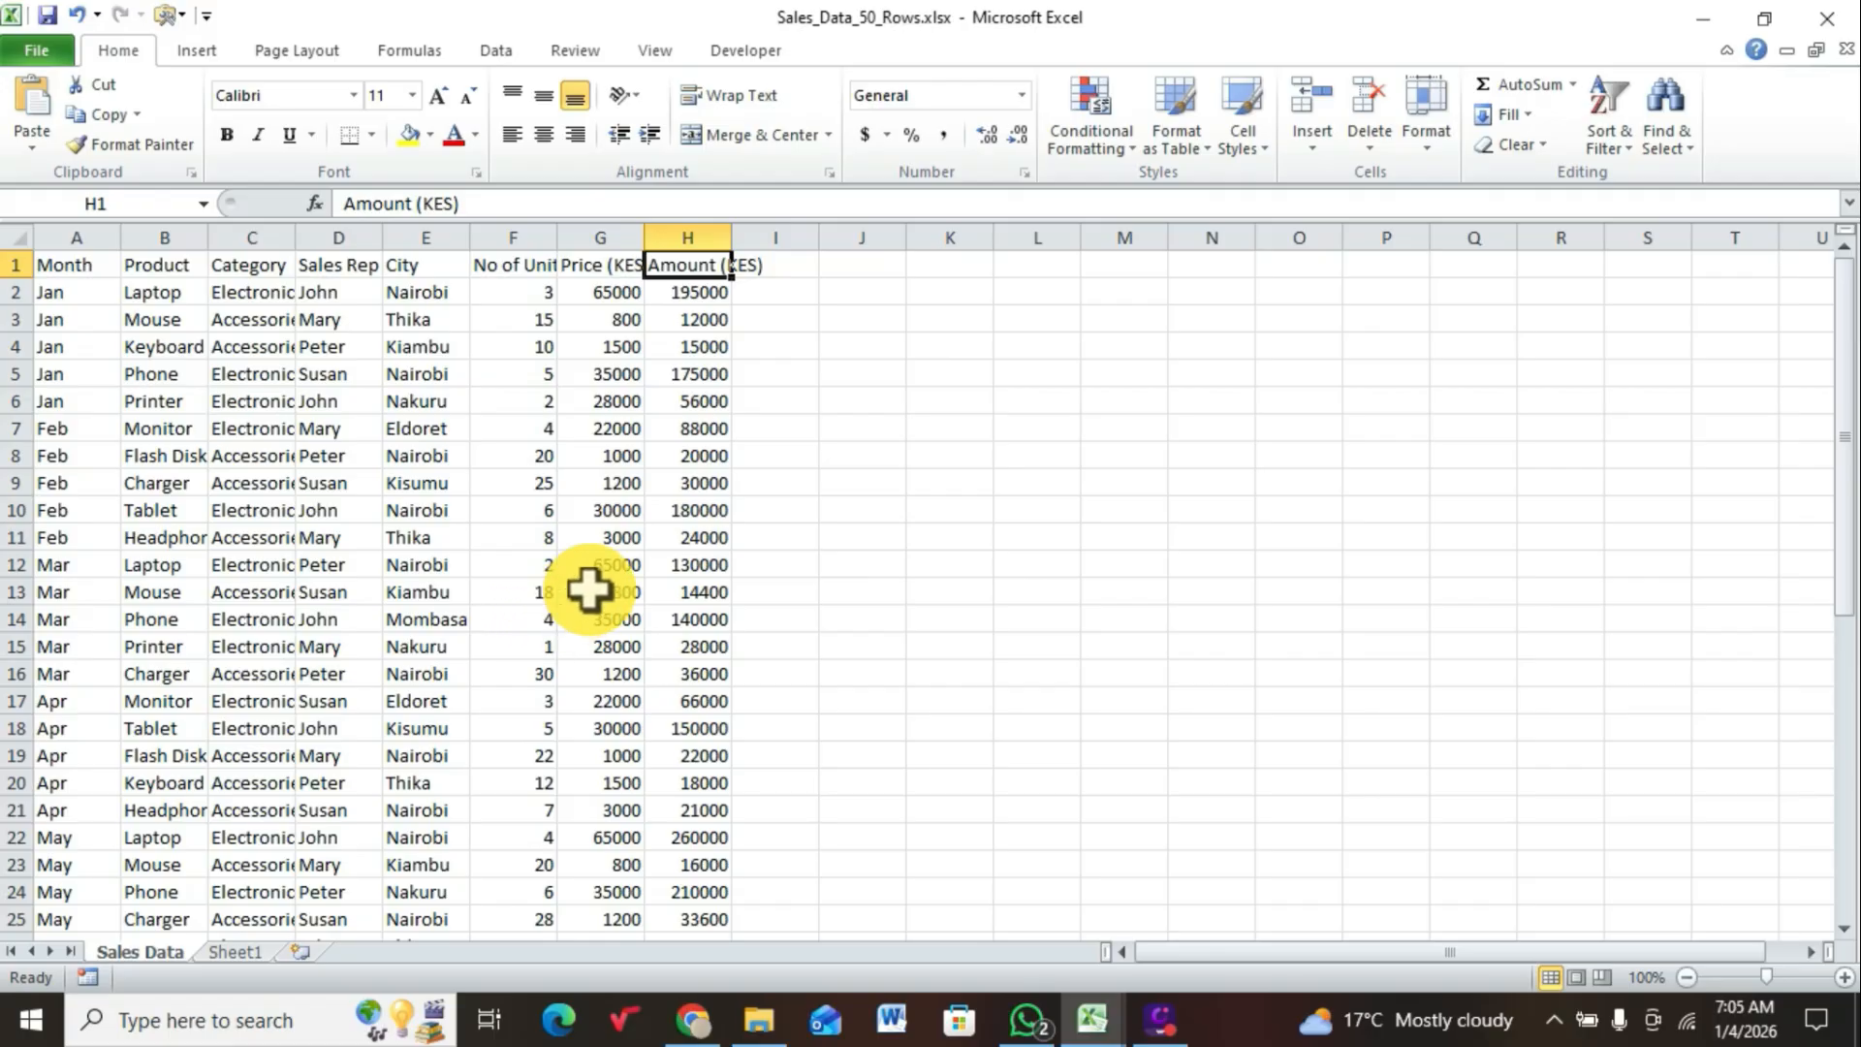
pyautogui.hotkey('ctrl', 'shift', 'Down')
pyautogui.hotkey('ctrl', 'shift', 'Left')
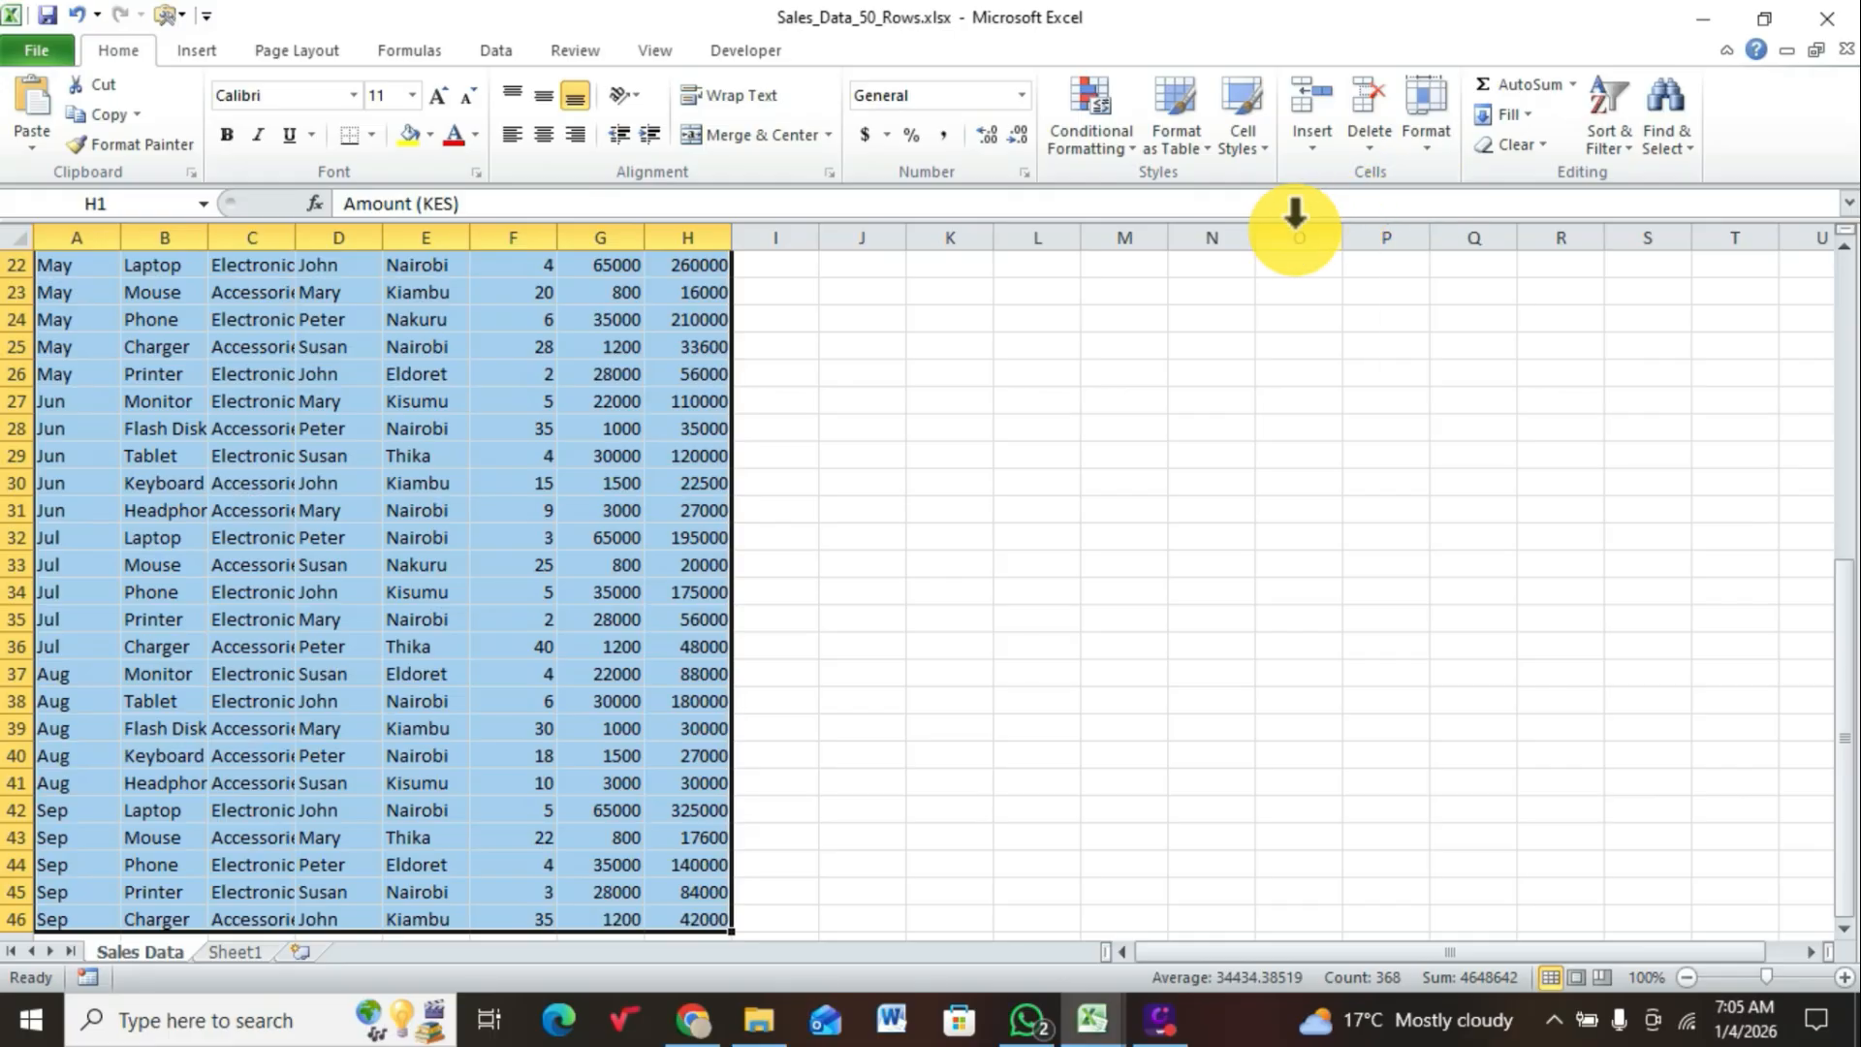
pyautogui.click(1428, 142)
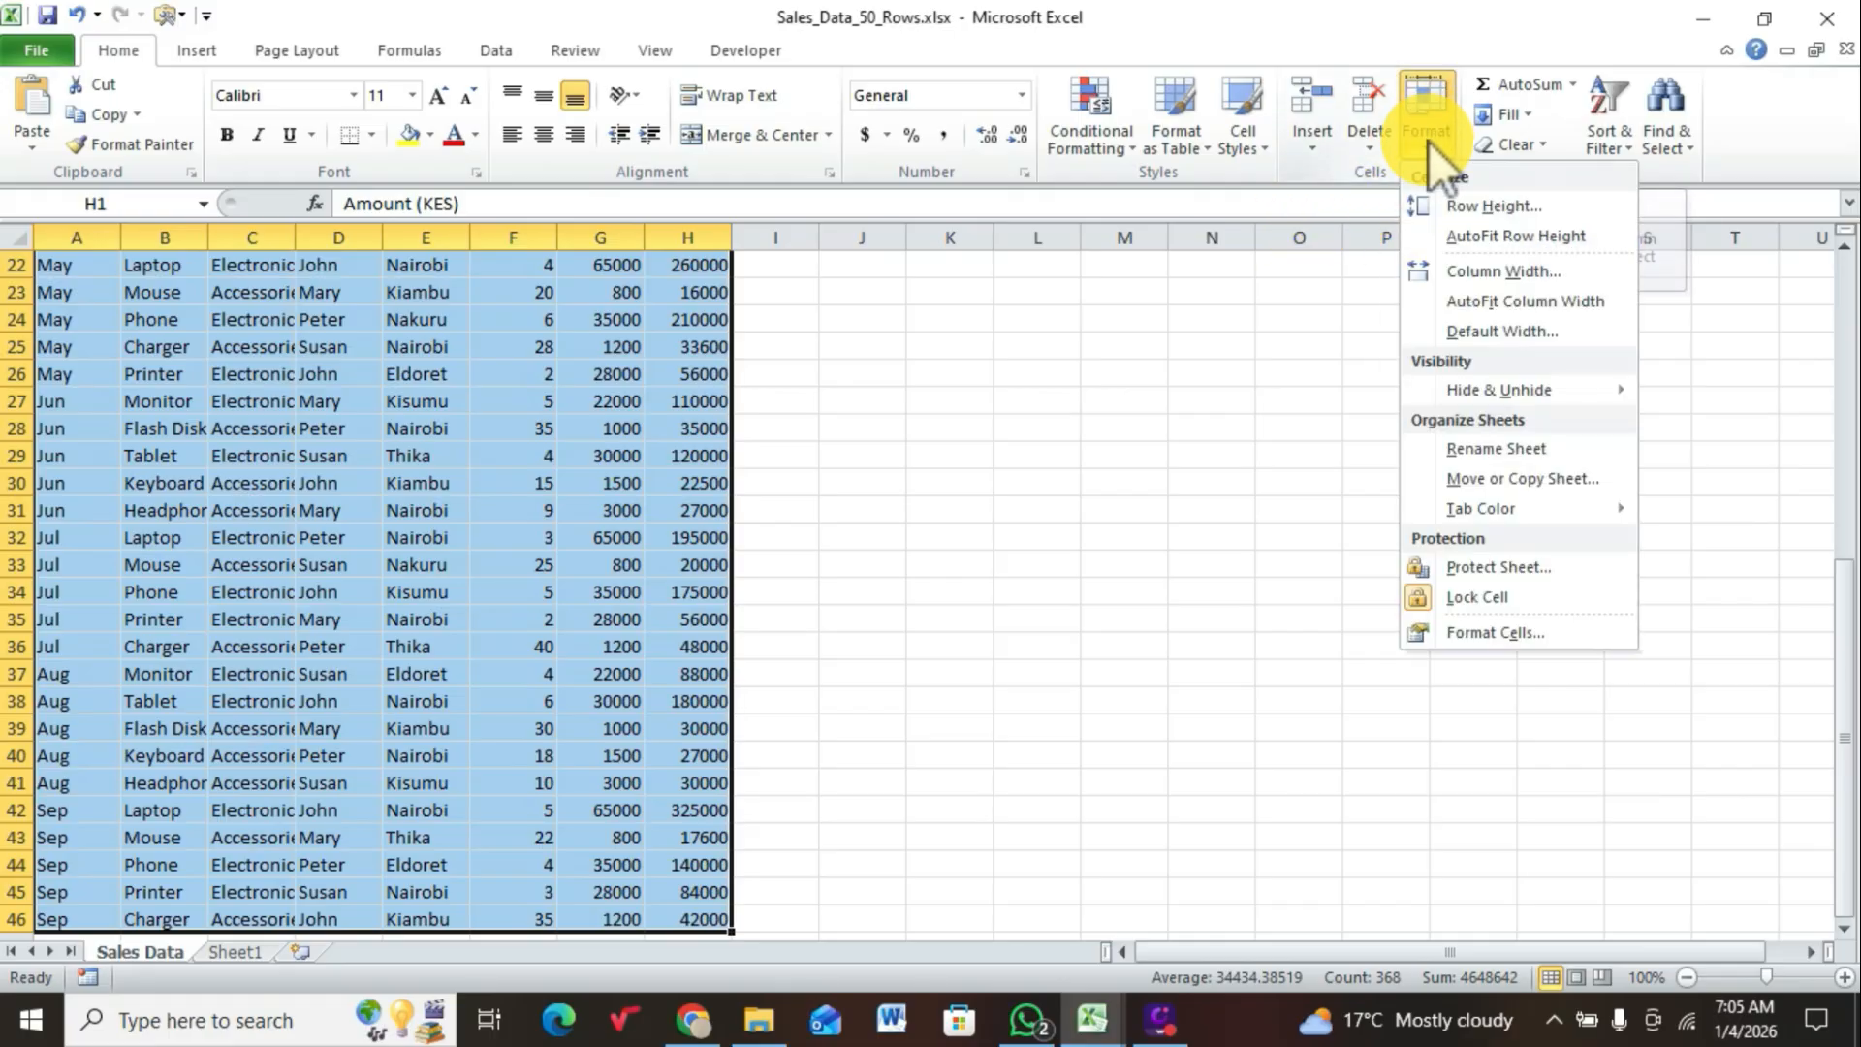
pyautogui.click(1473, 297)
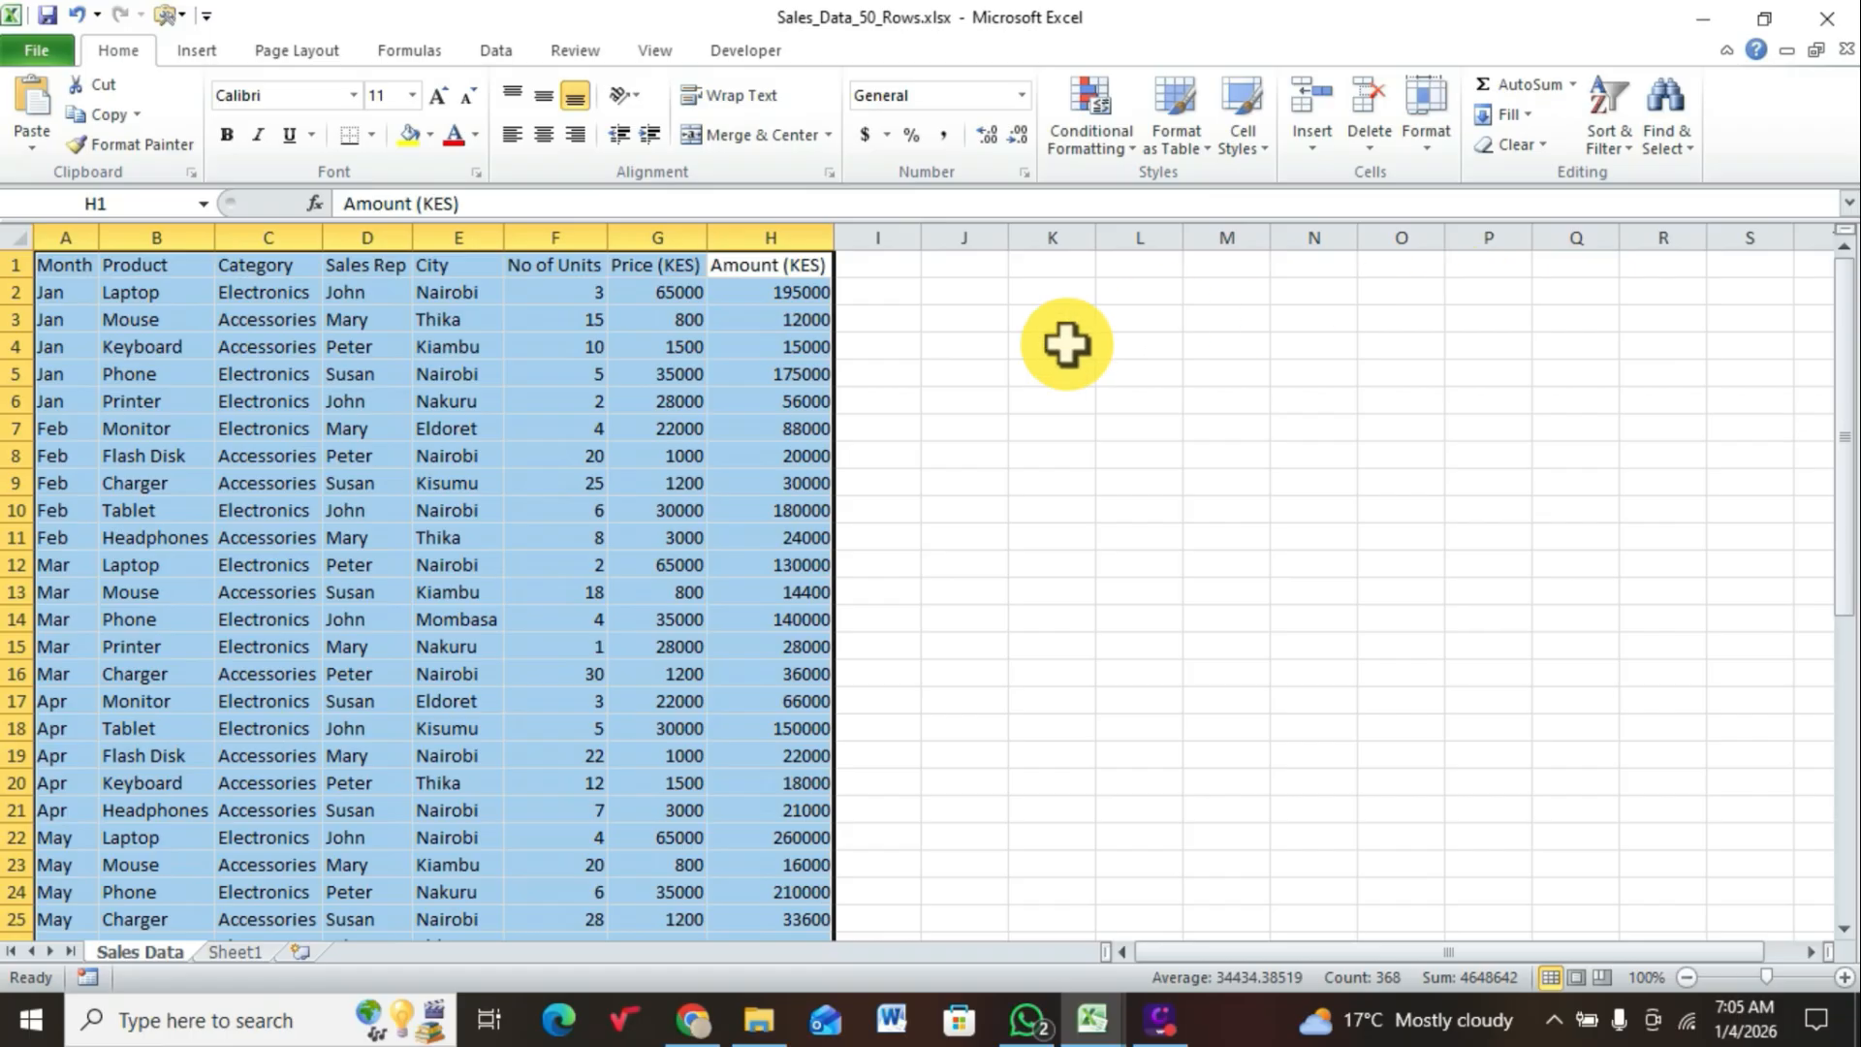
pyautogui.click(970, 428)
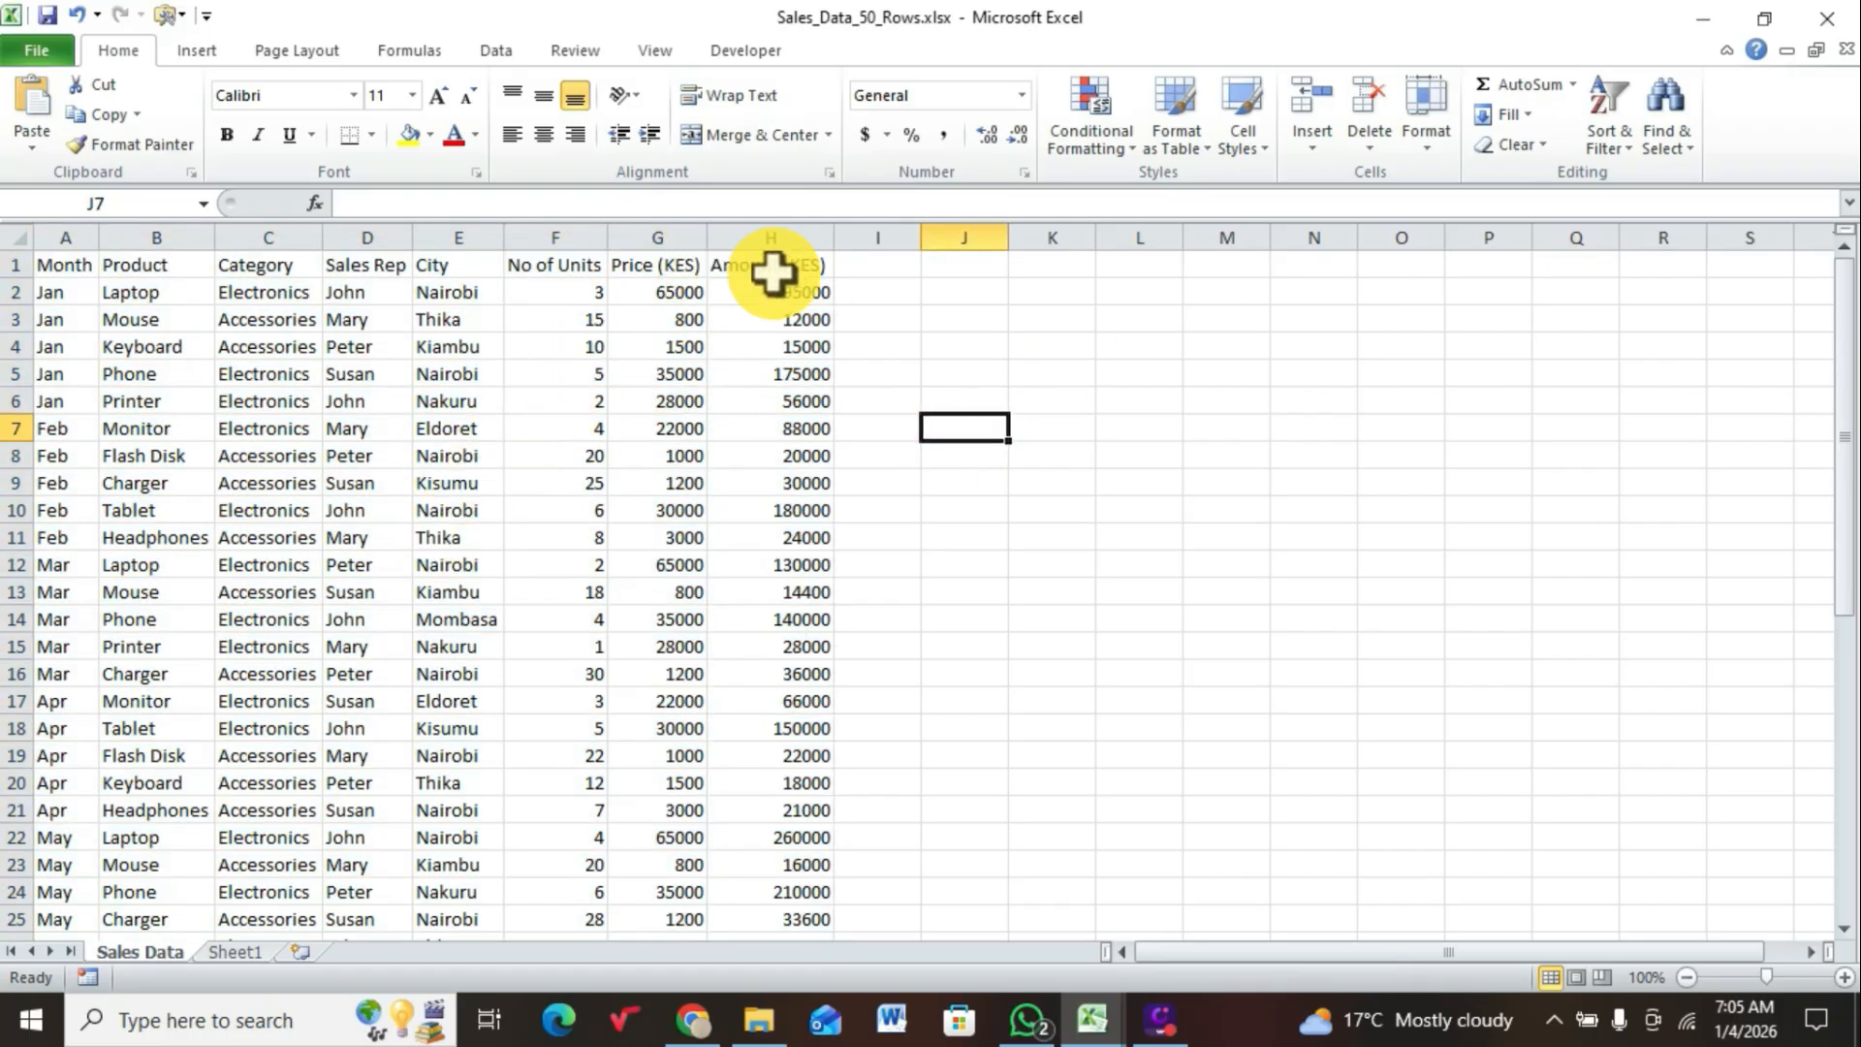
# Step: Set the font size of the header row A1:H1 to 16
pyautogui.click(829, 264)
pyautogui.moveTo(788, 264); pyautogui.dragTo(89, 265)
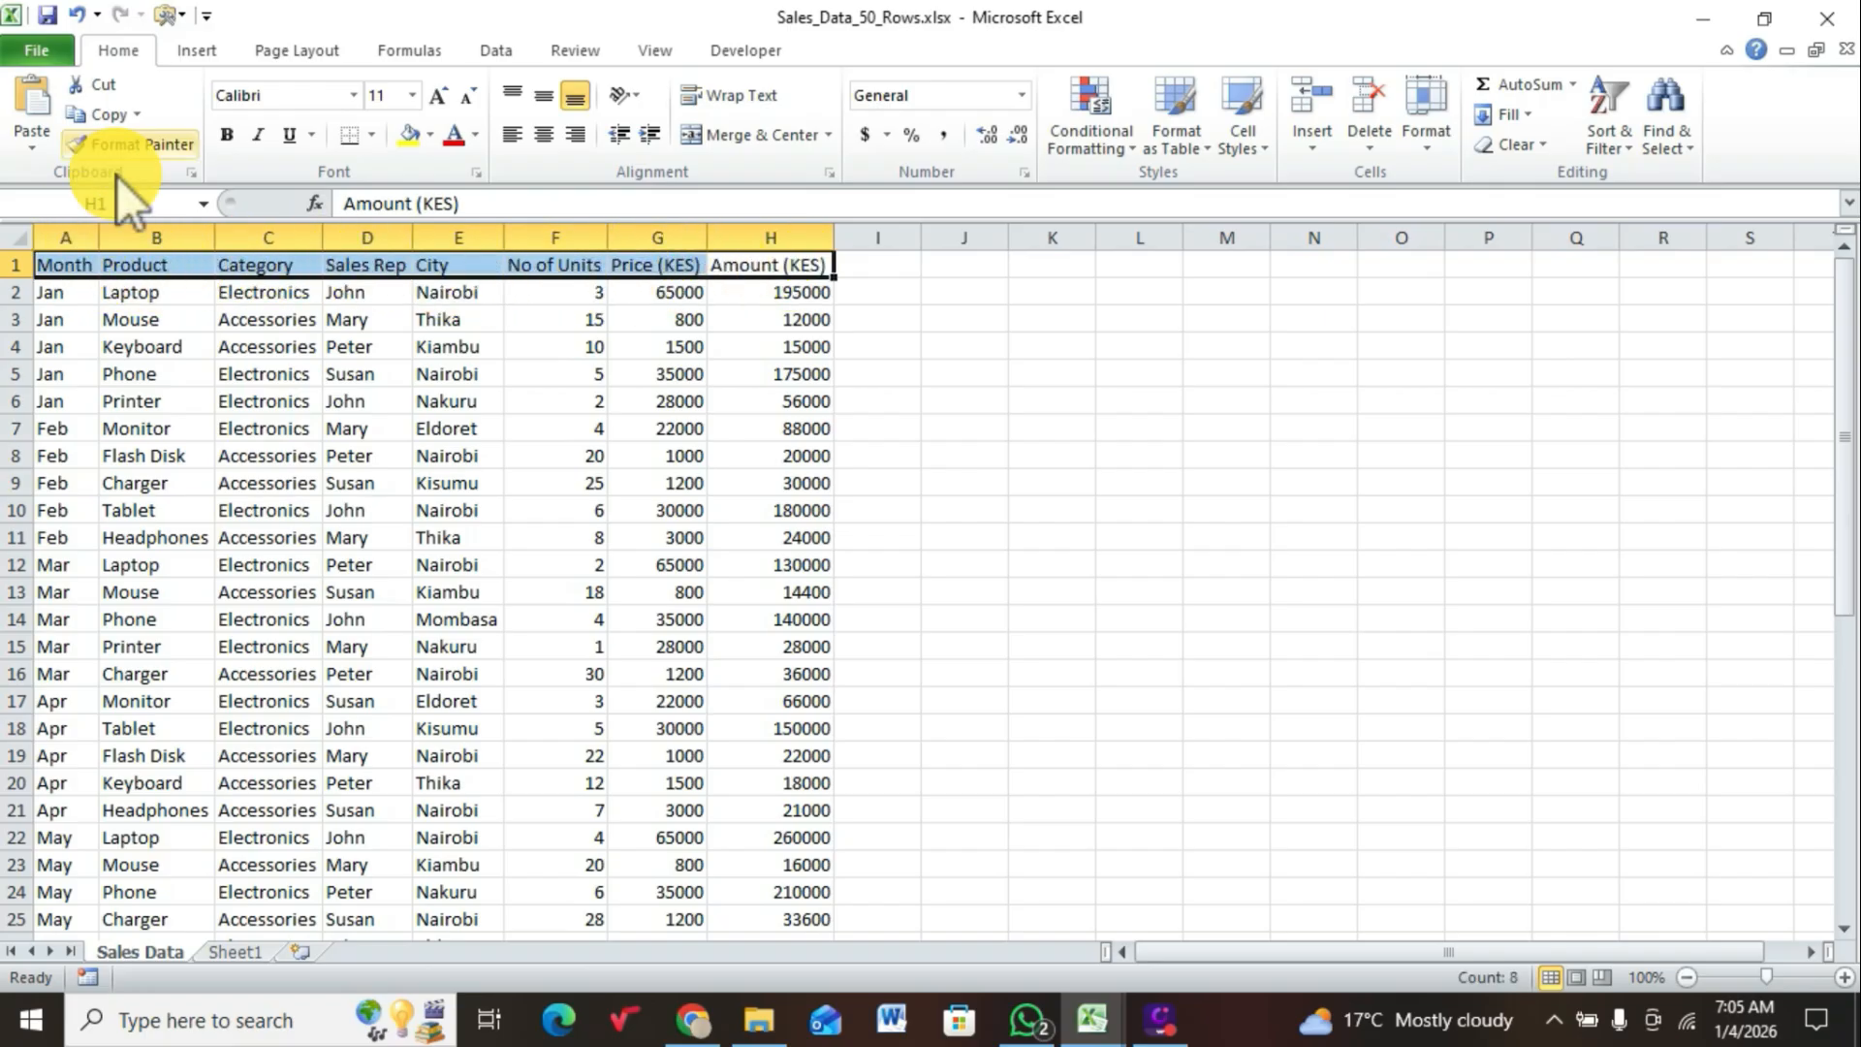
pyautogui.click(413, 95)
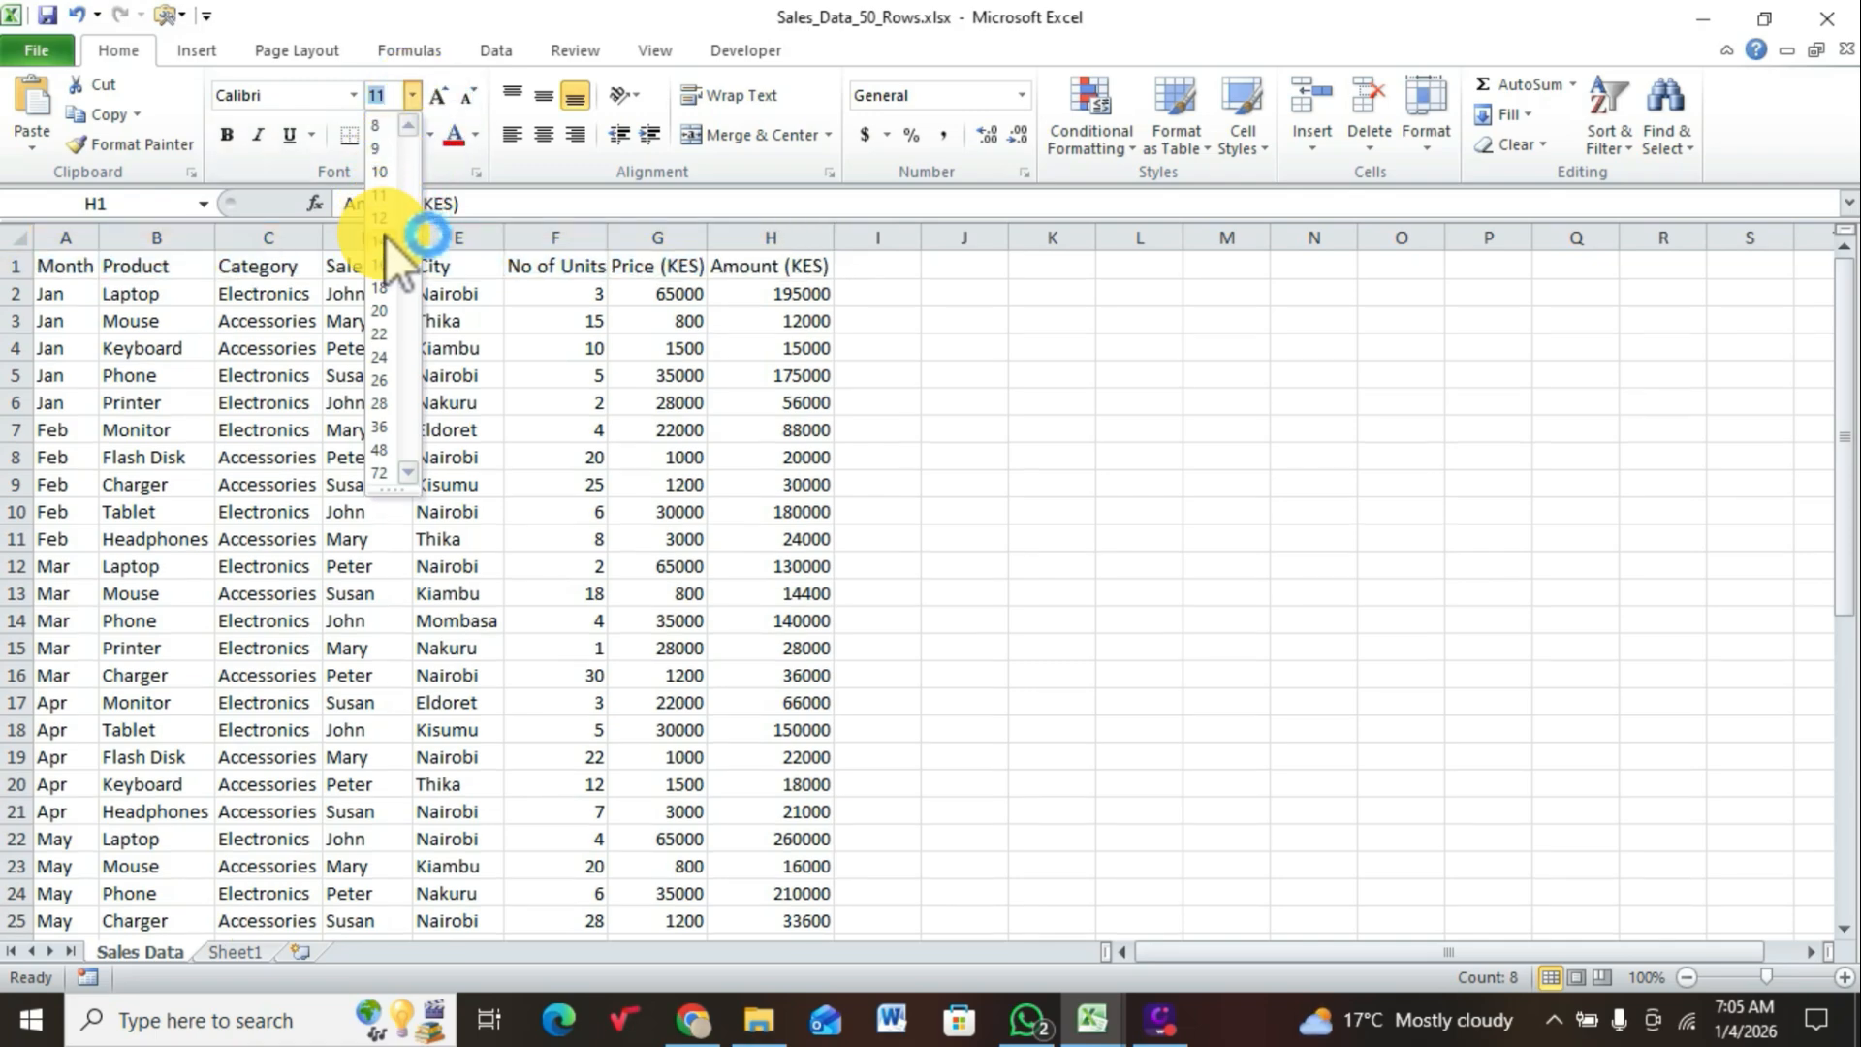
pyautogui.click(392, 264)
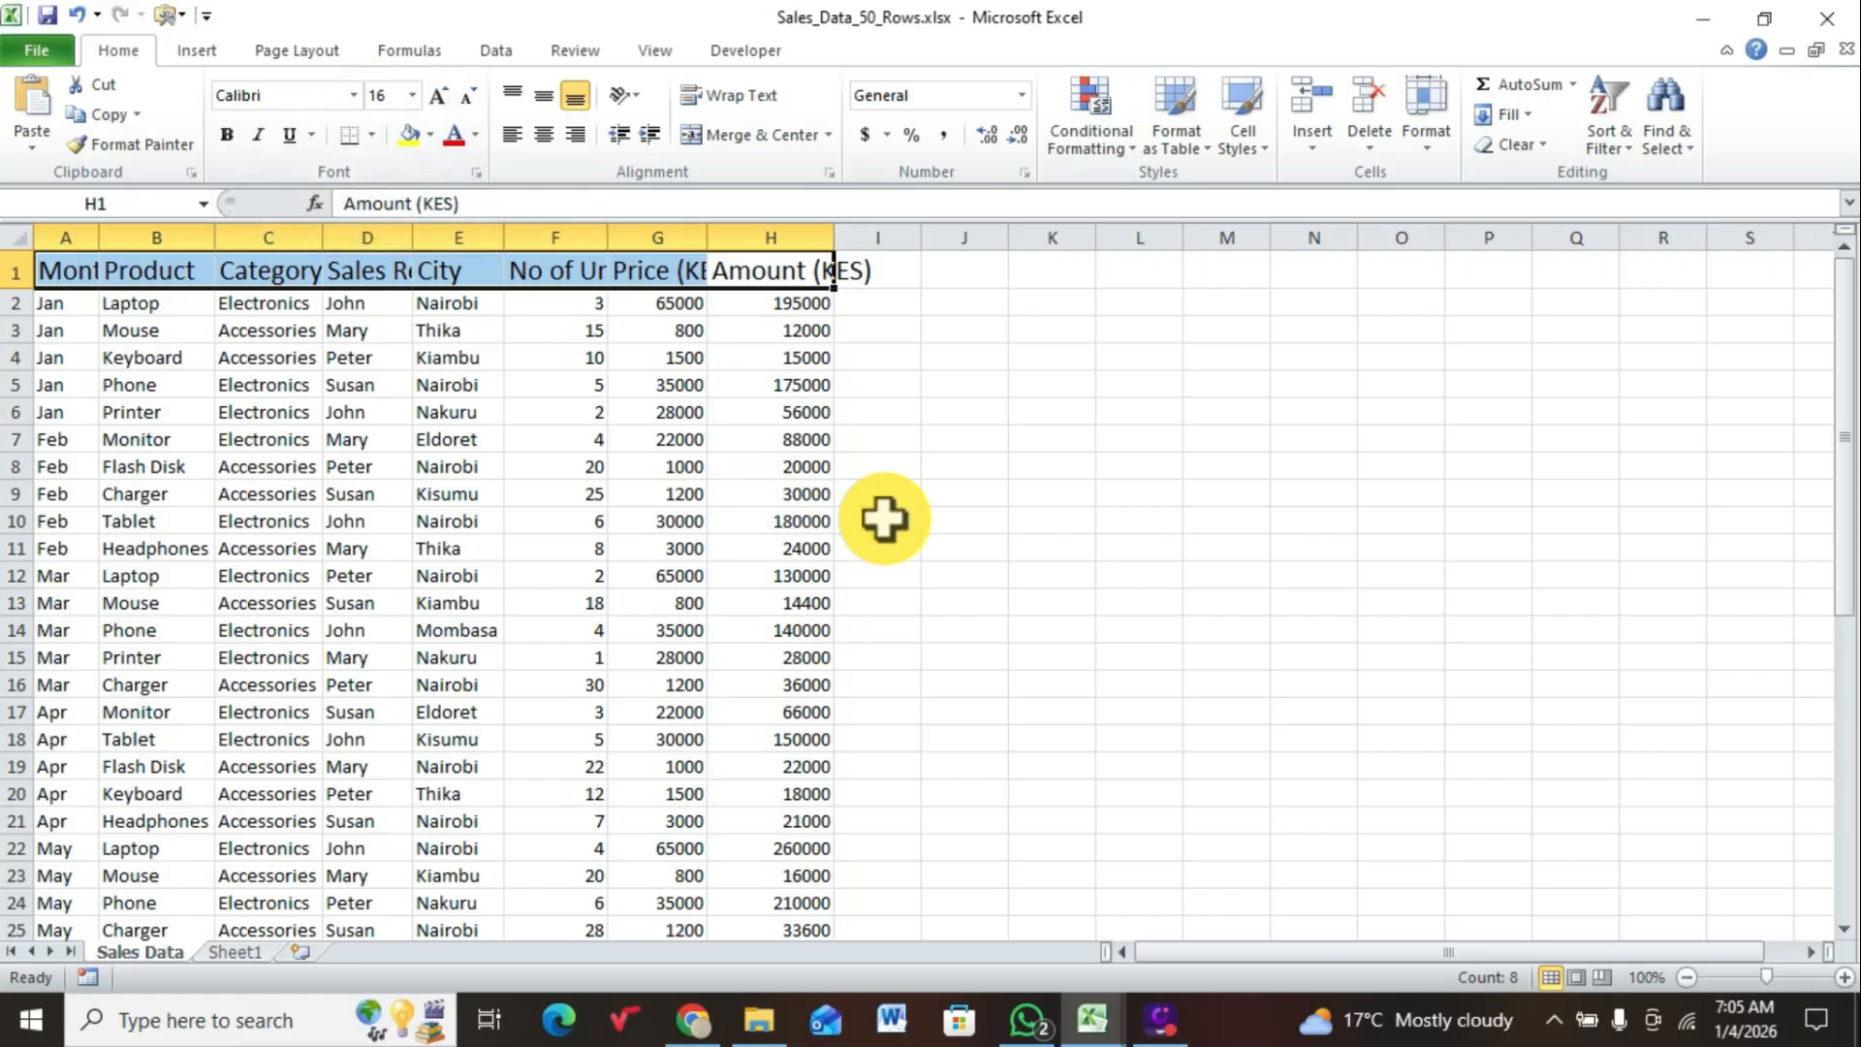
# Step: AutoFit columns A to H again to suit the enlarged header text
pyautogui.hotkey('ctrl', 'shift', 'Down')
pyautogui.click(1431, 149)
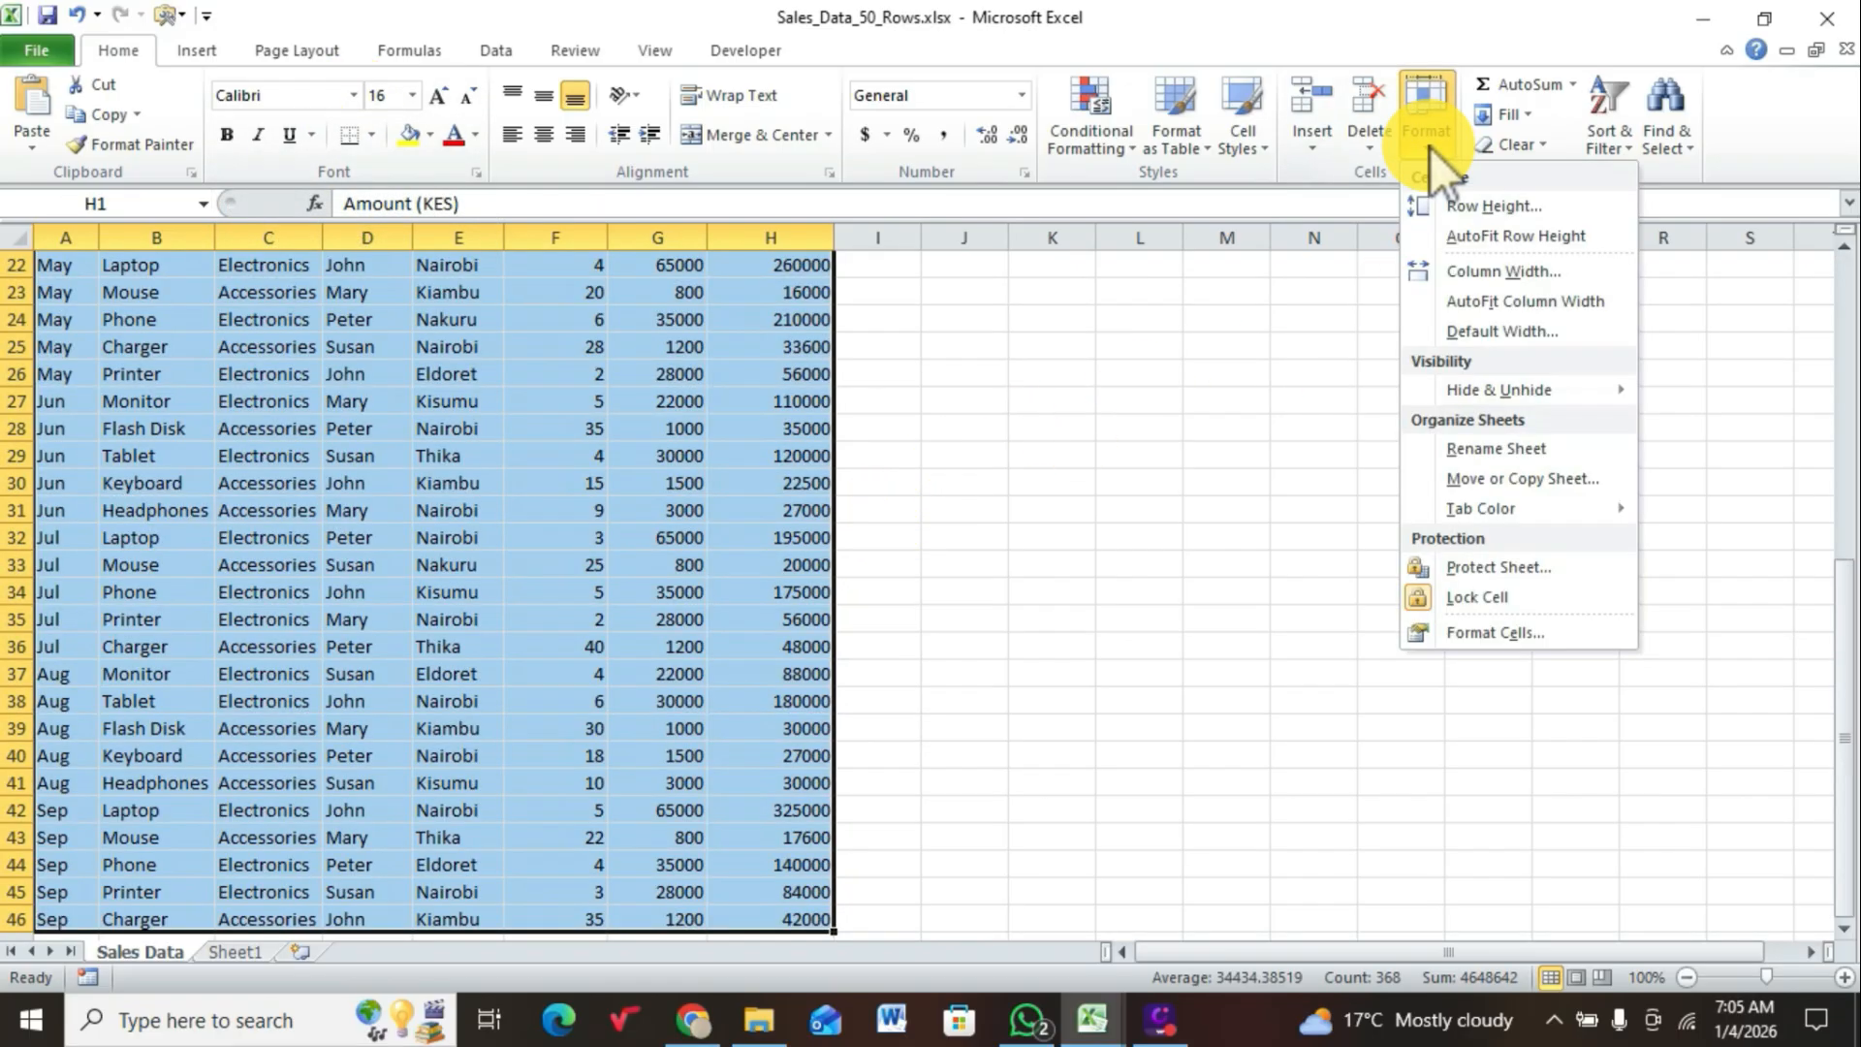
pyautogui.click(1488, 300)
pyautogui.click(1310, 465)
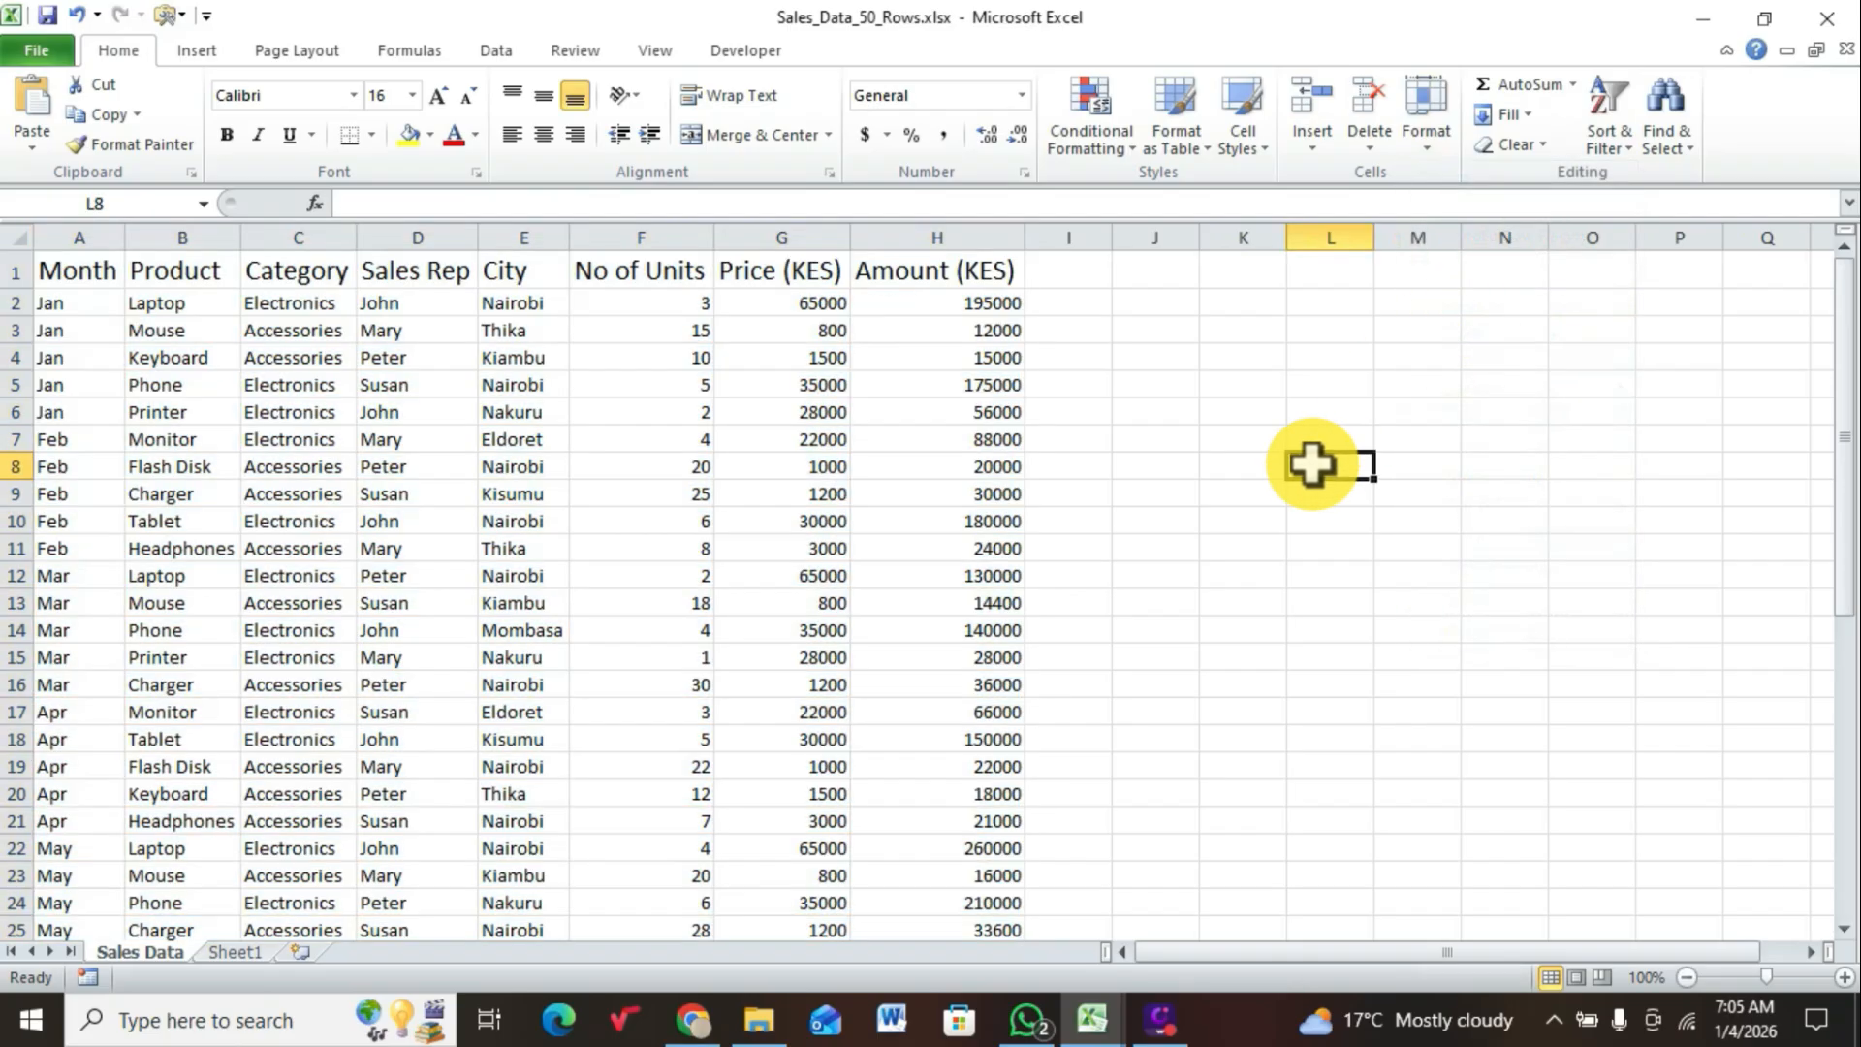
# Step: Make the header row from Month to Amount (KES) bold
pyautogui.click(75, 274)
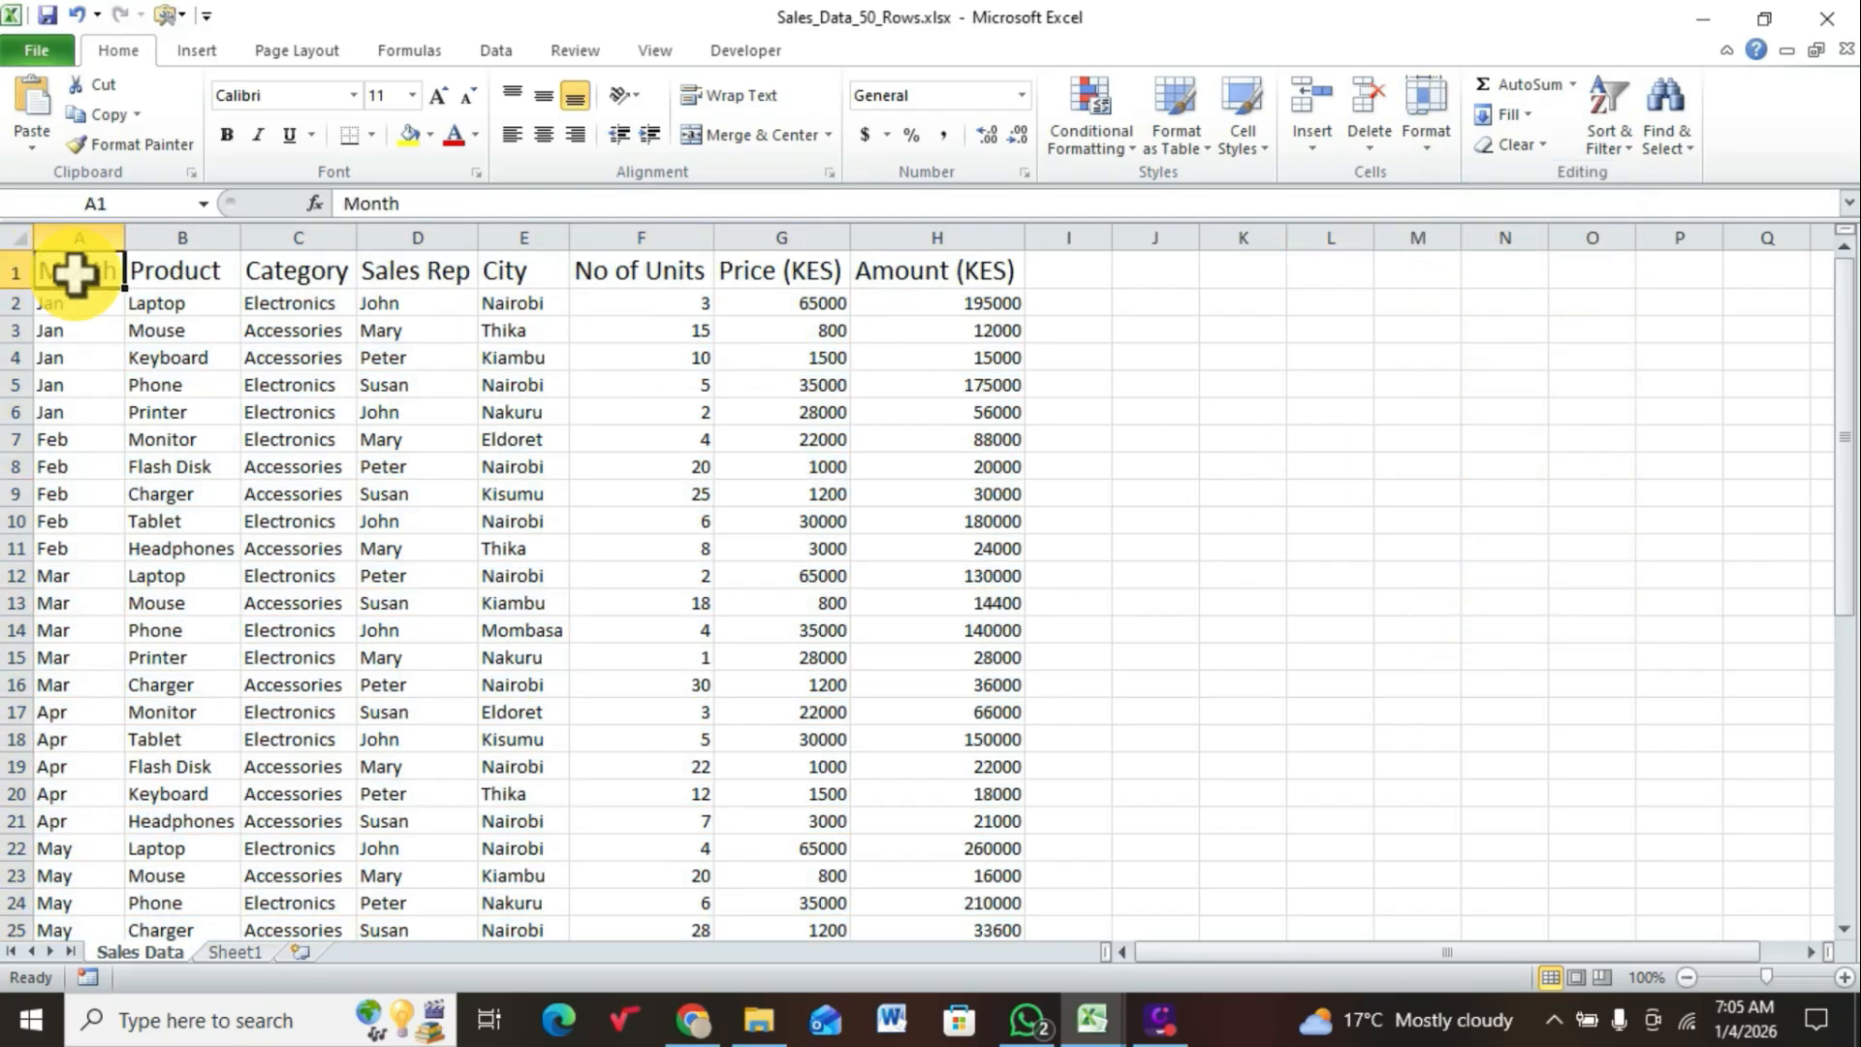
pyautogui.moveTo(75, 274); pyautogui.dragTo(916, 269)
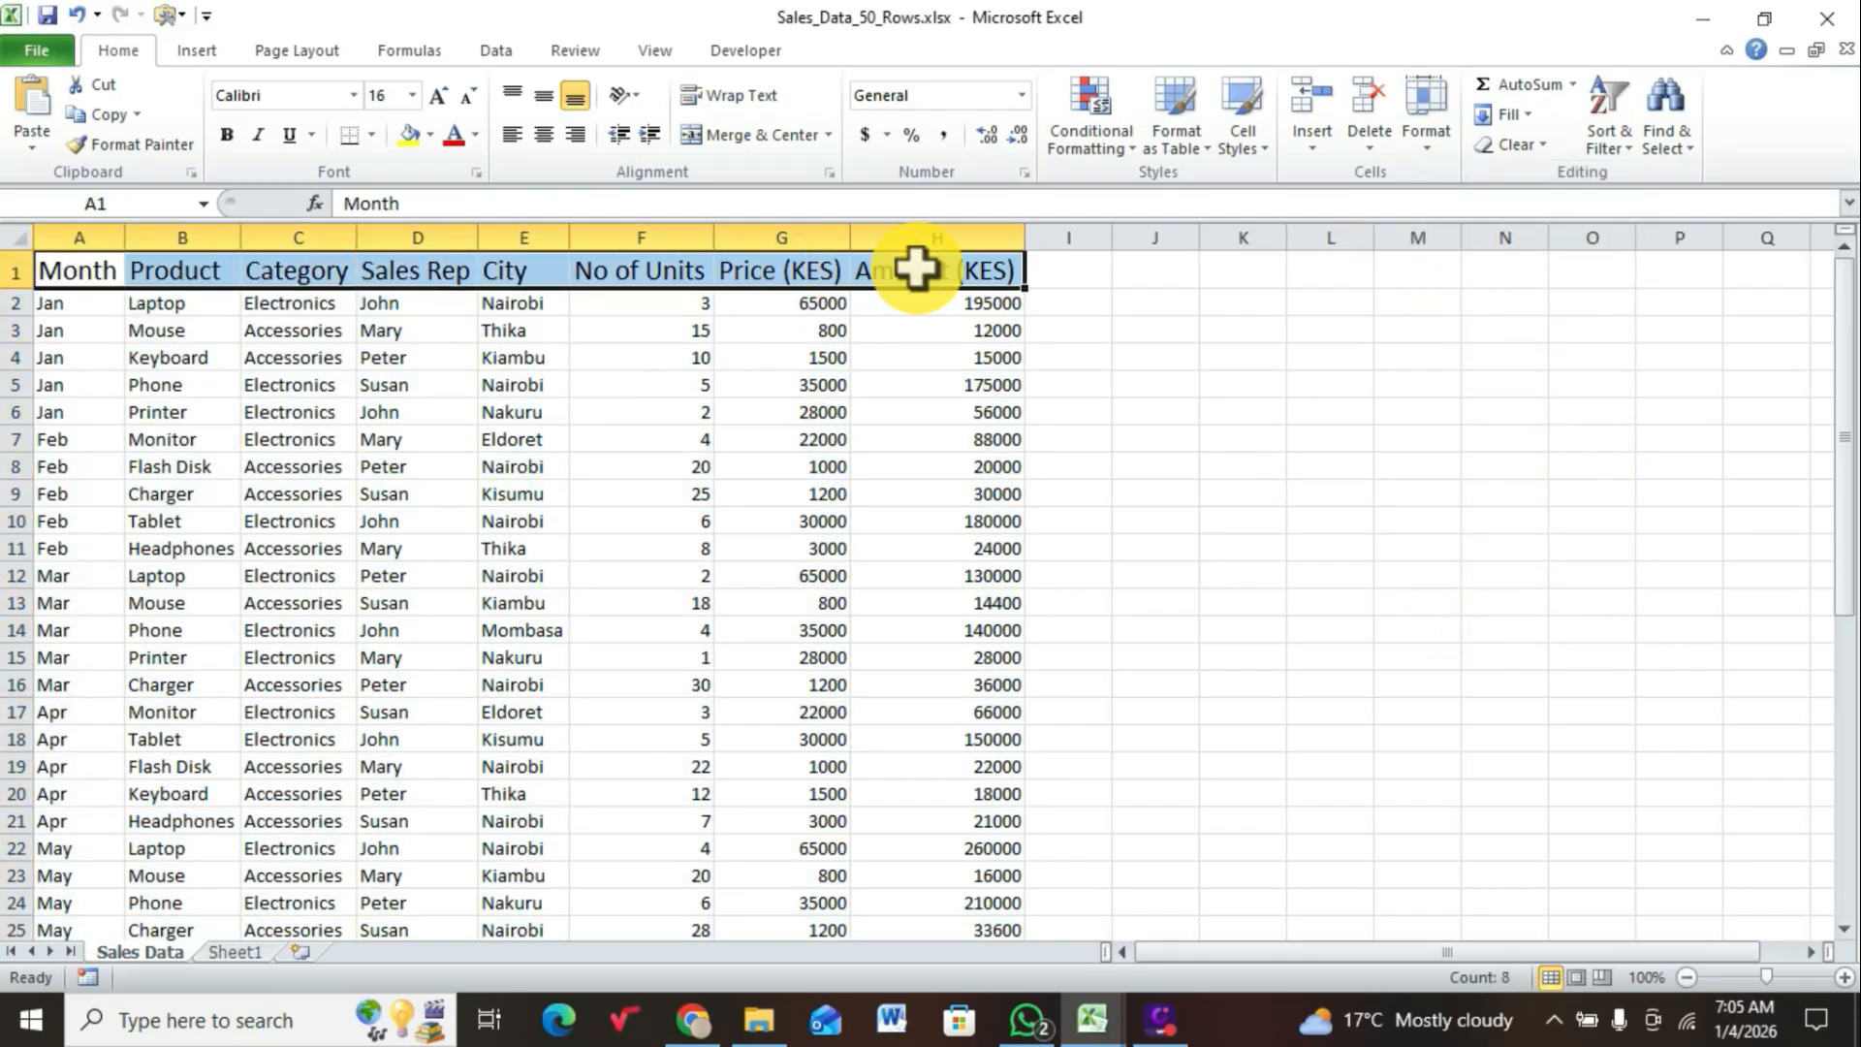
pyautogui.click(1100, 307)
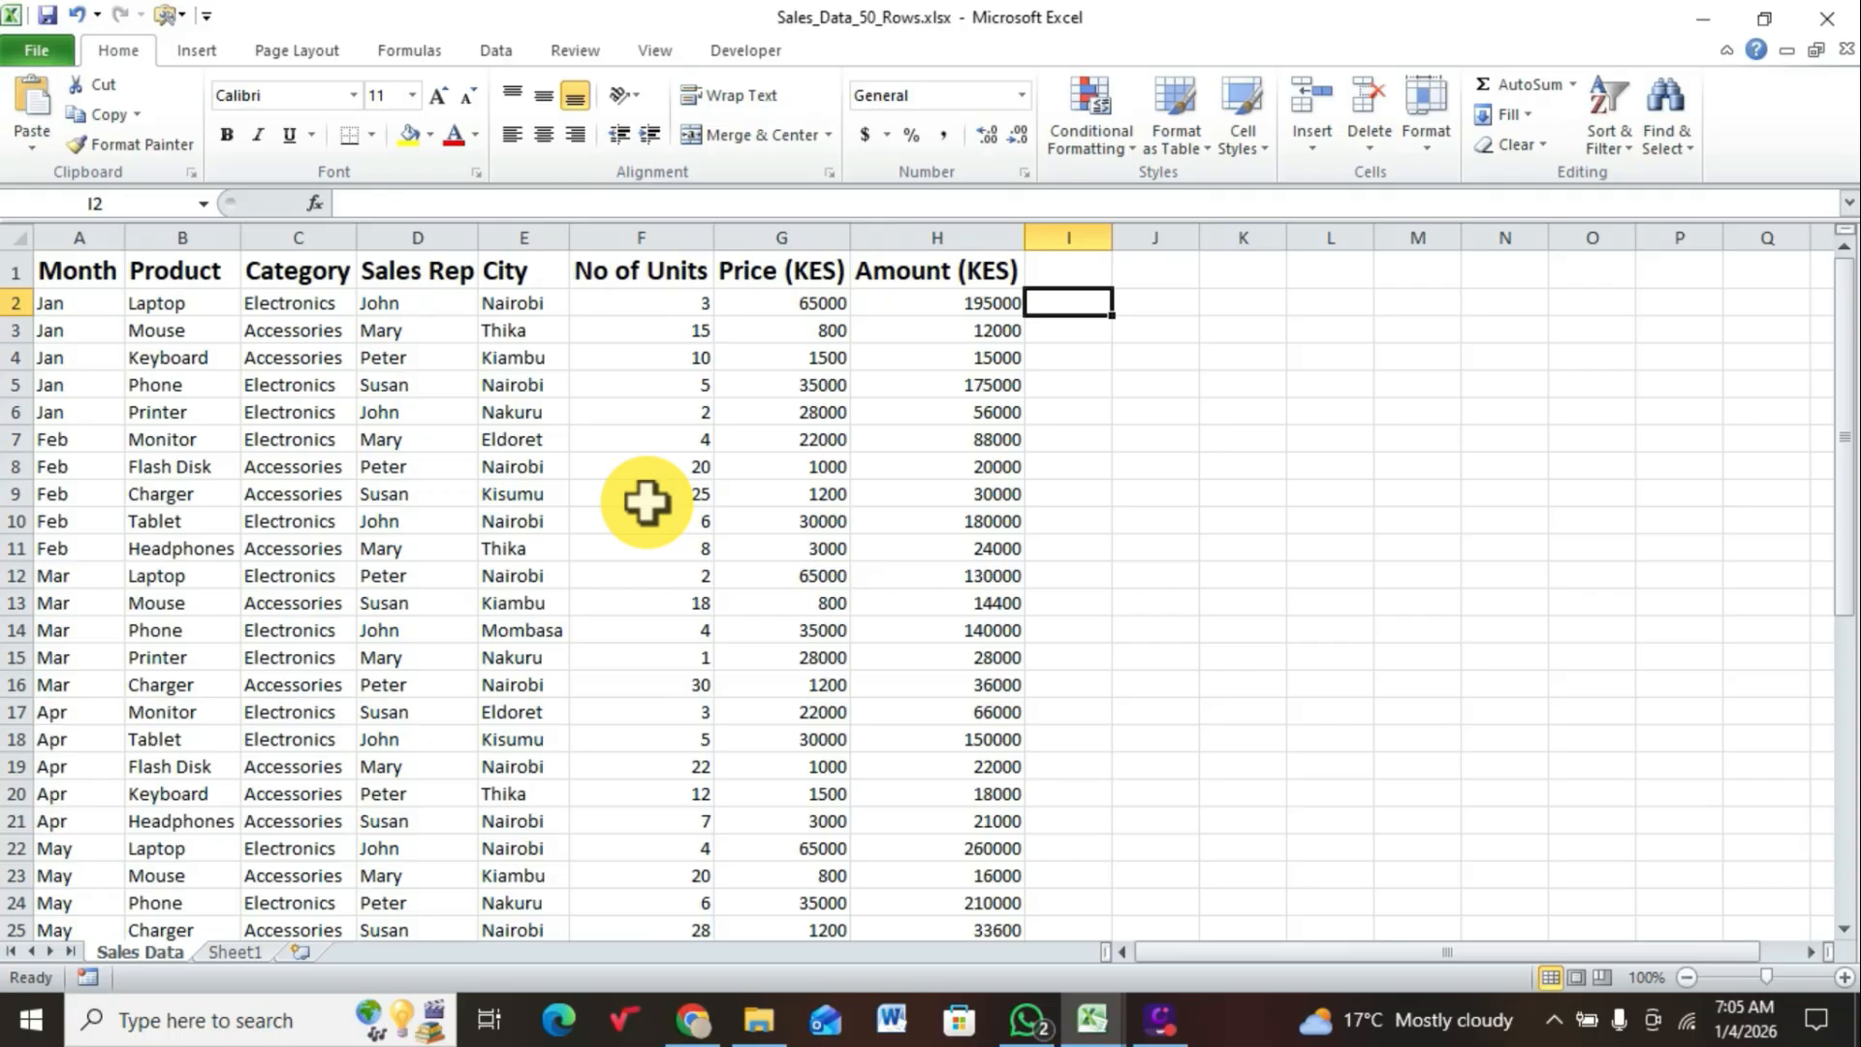
# Step: Create a PivotTable from the Sales Data range A1:H46 on a new worksheet
pyautogui.click(543, 441)
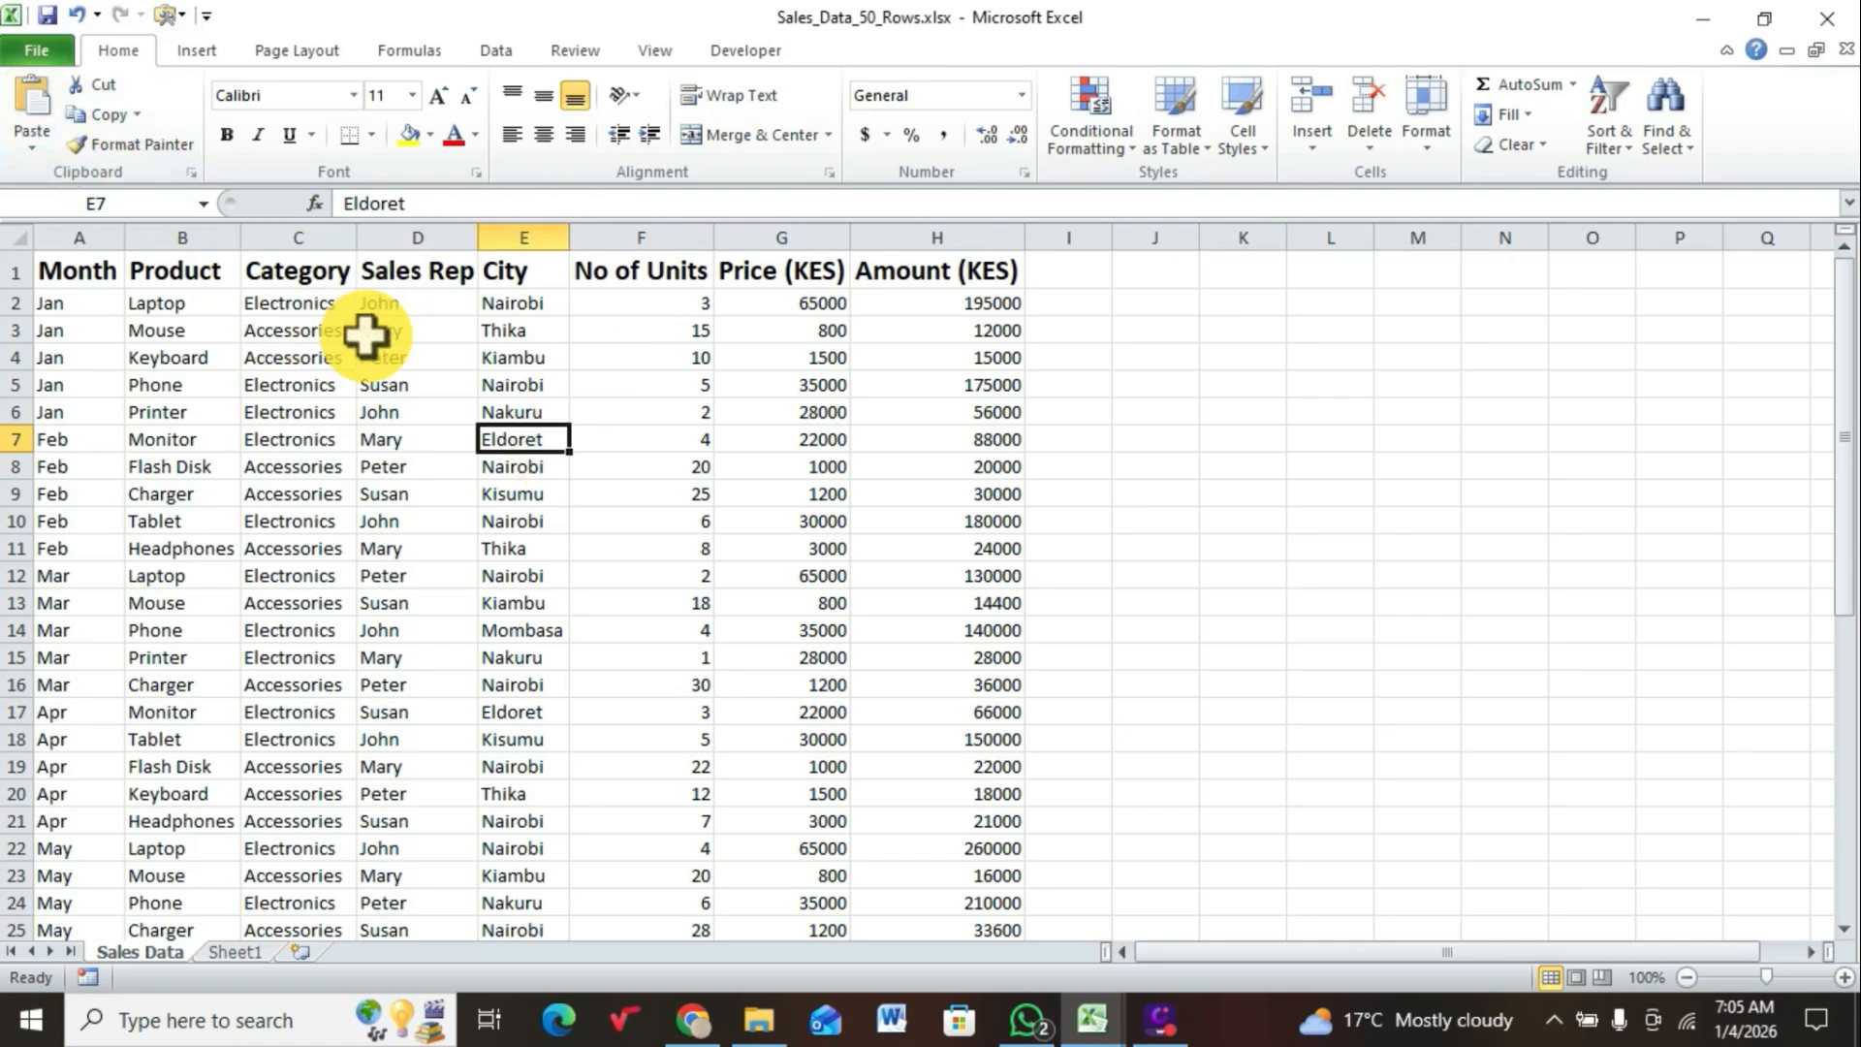
pyautogui.click(211, 60)
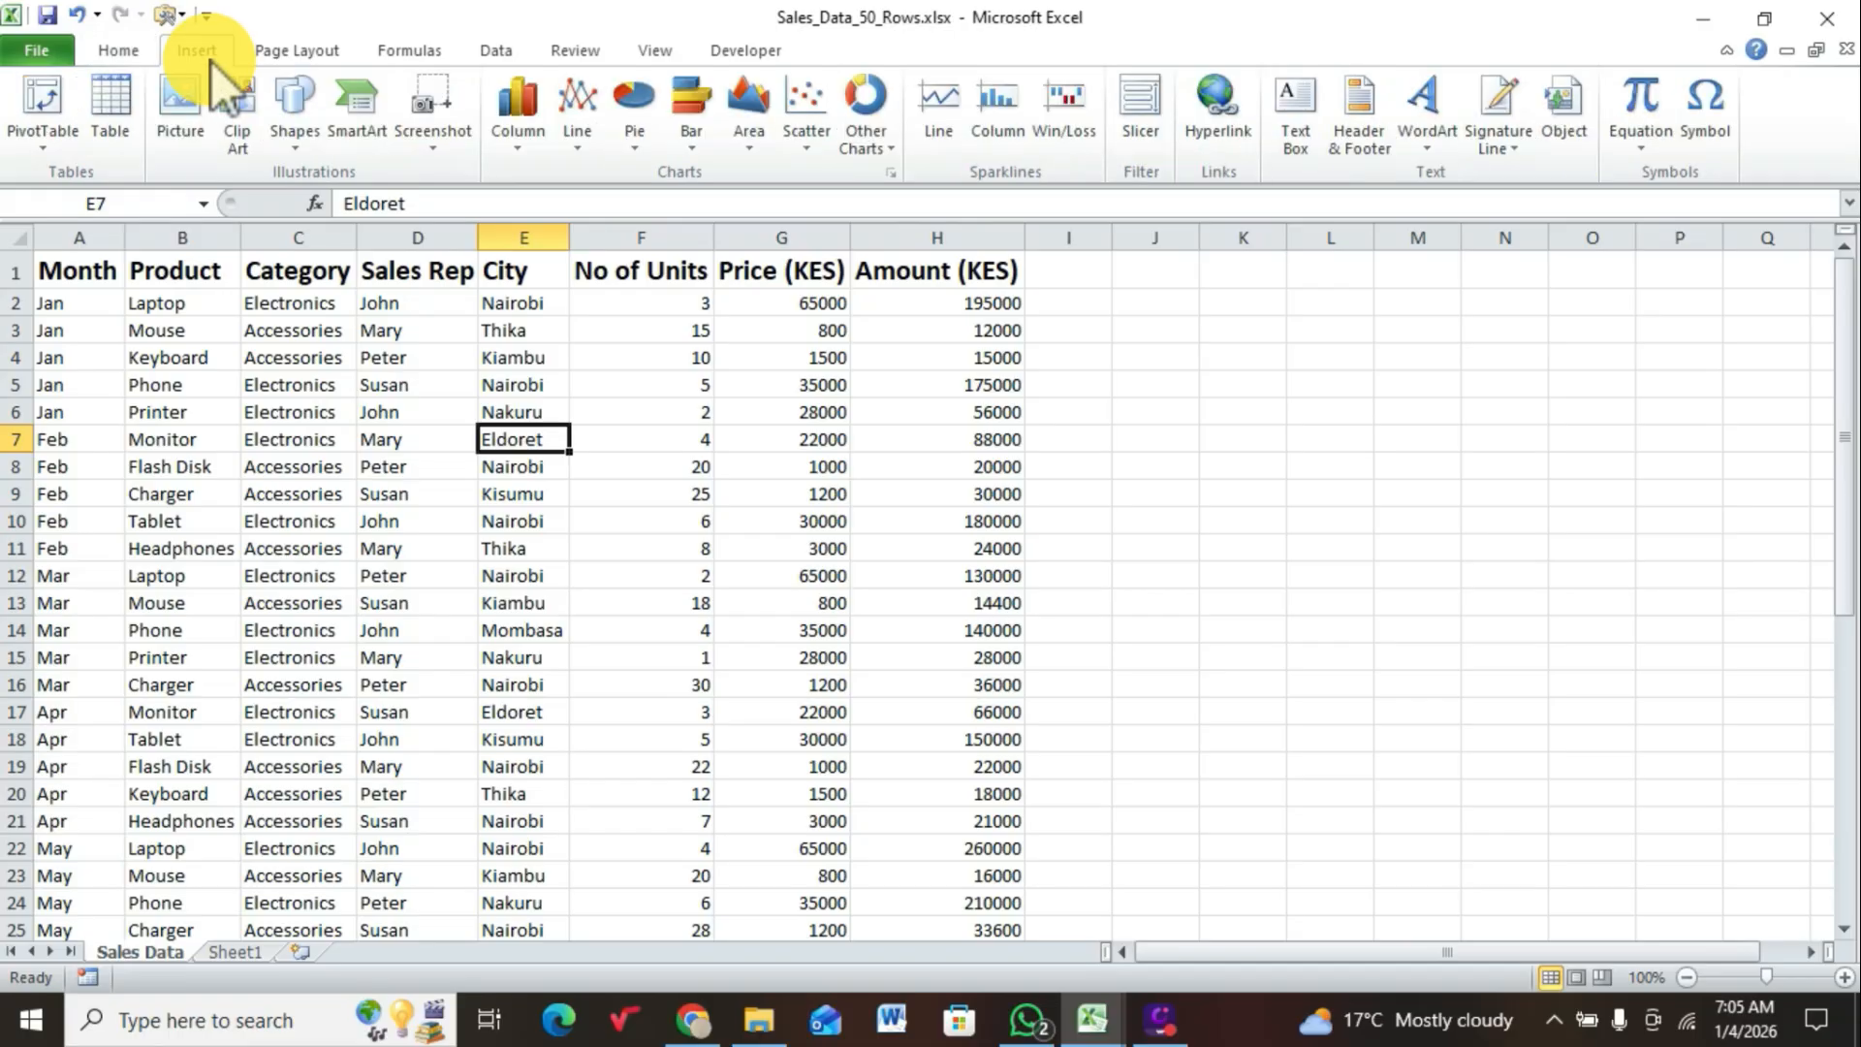
pyautogui.click(48, 126)
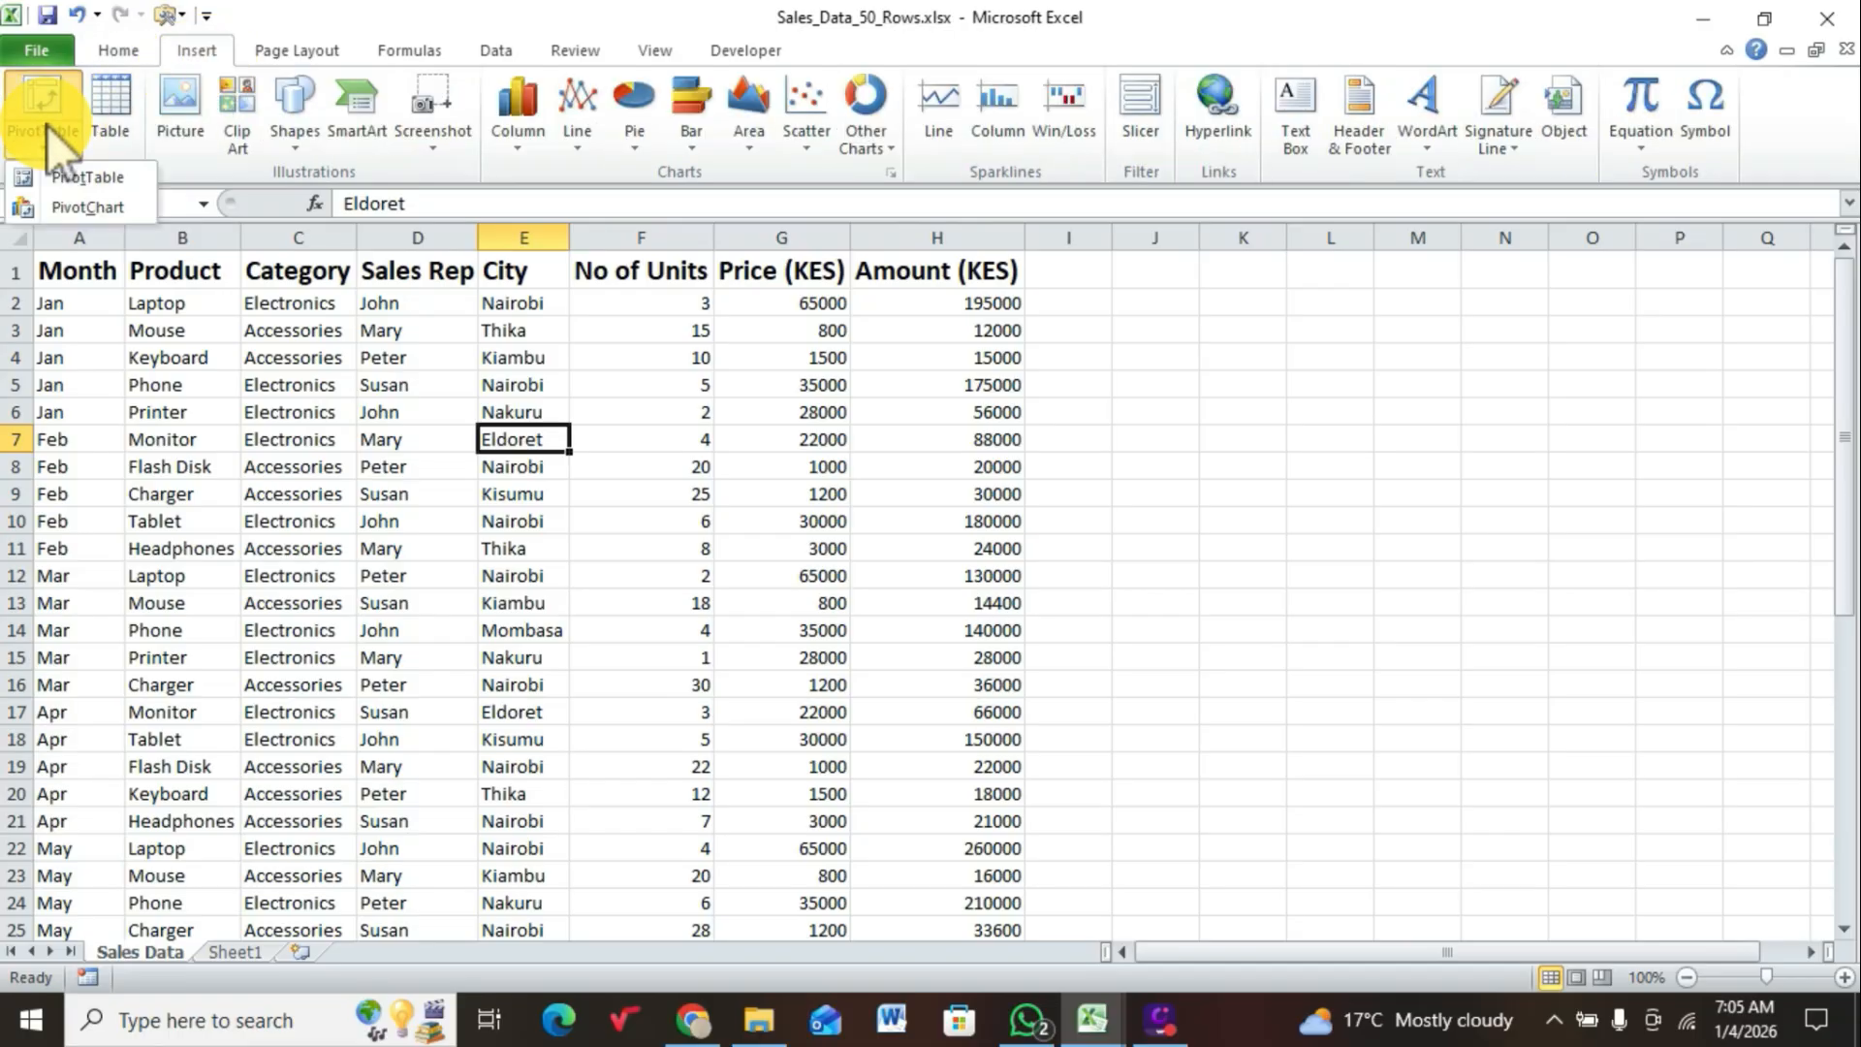
pyautogui.click(83, 180)
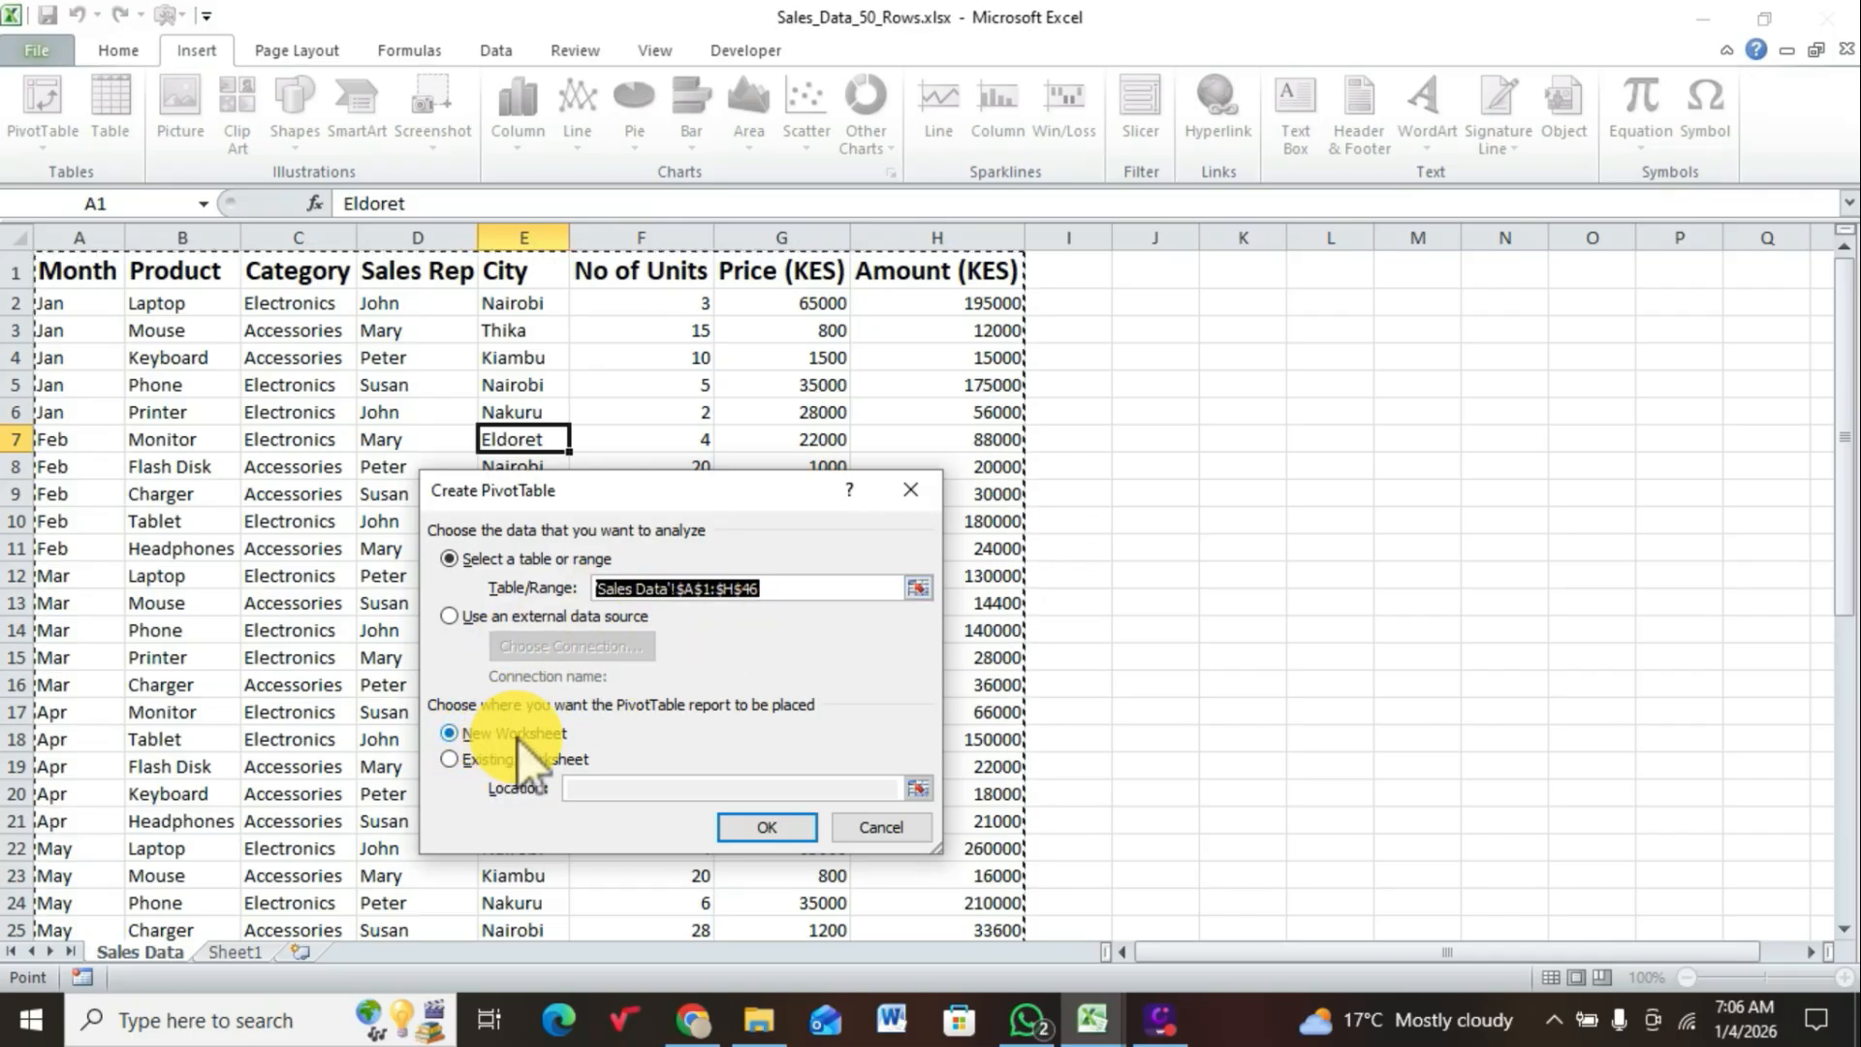
pyautogui.click(767, 827)
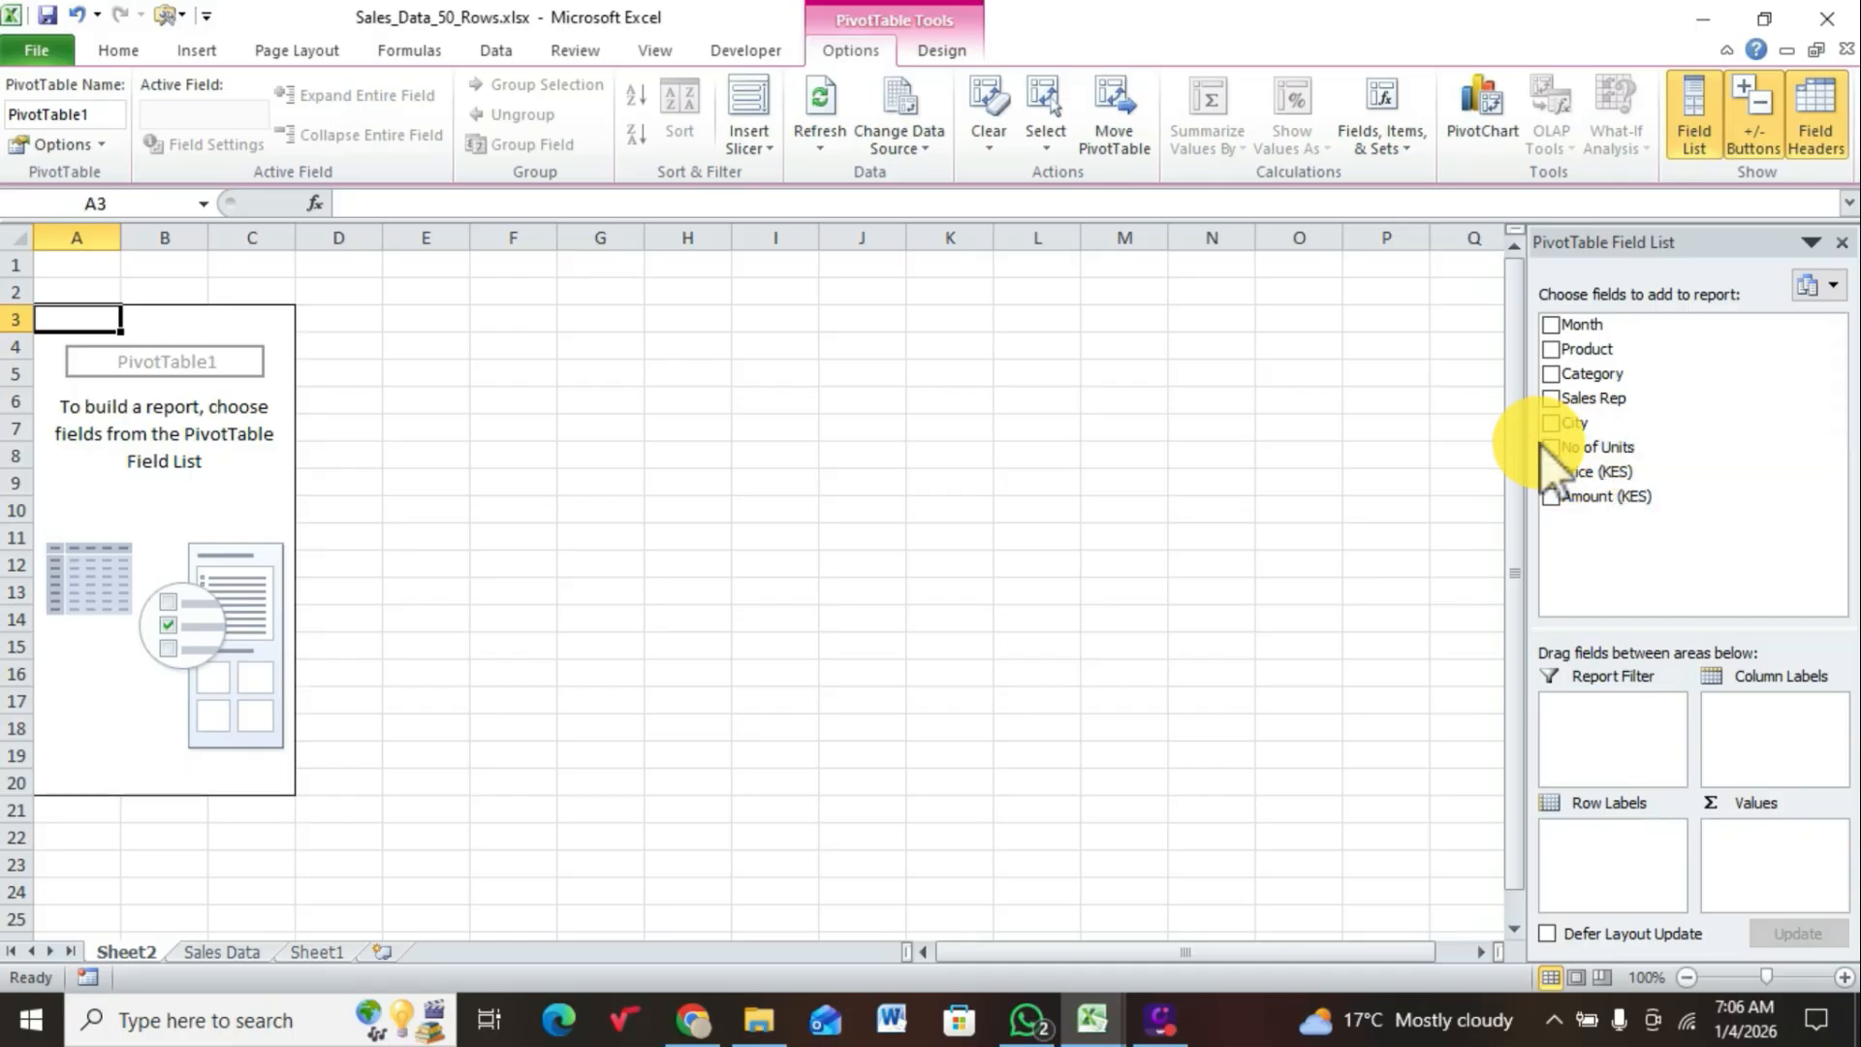
# Step: Add Month as the PivotTable's row labels and the sum of Amount (KES) as its values
pyautogui.click(1550, 325)
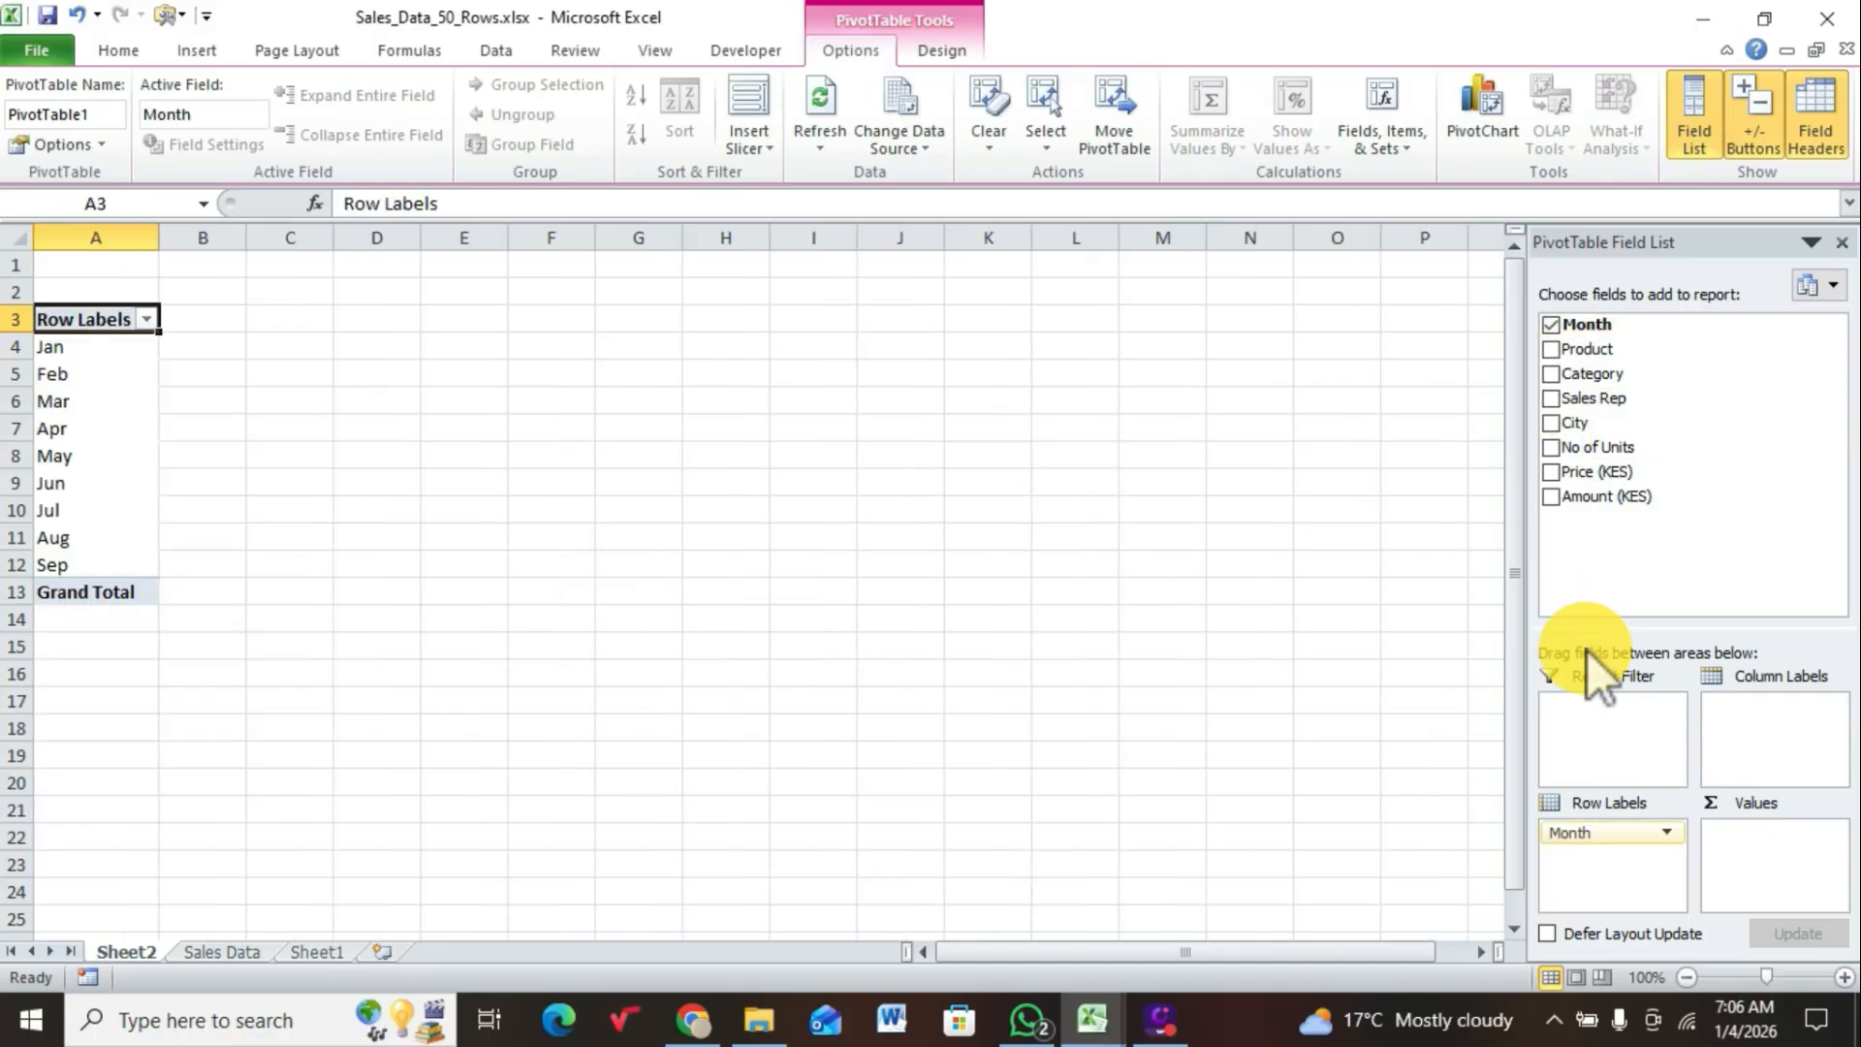
pyautogui.click(1561, 498)
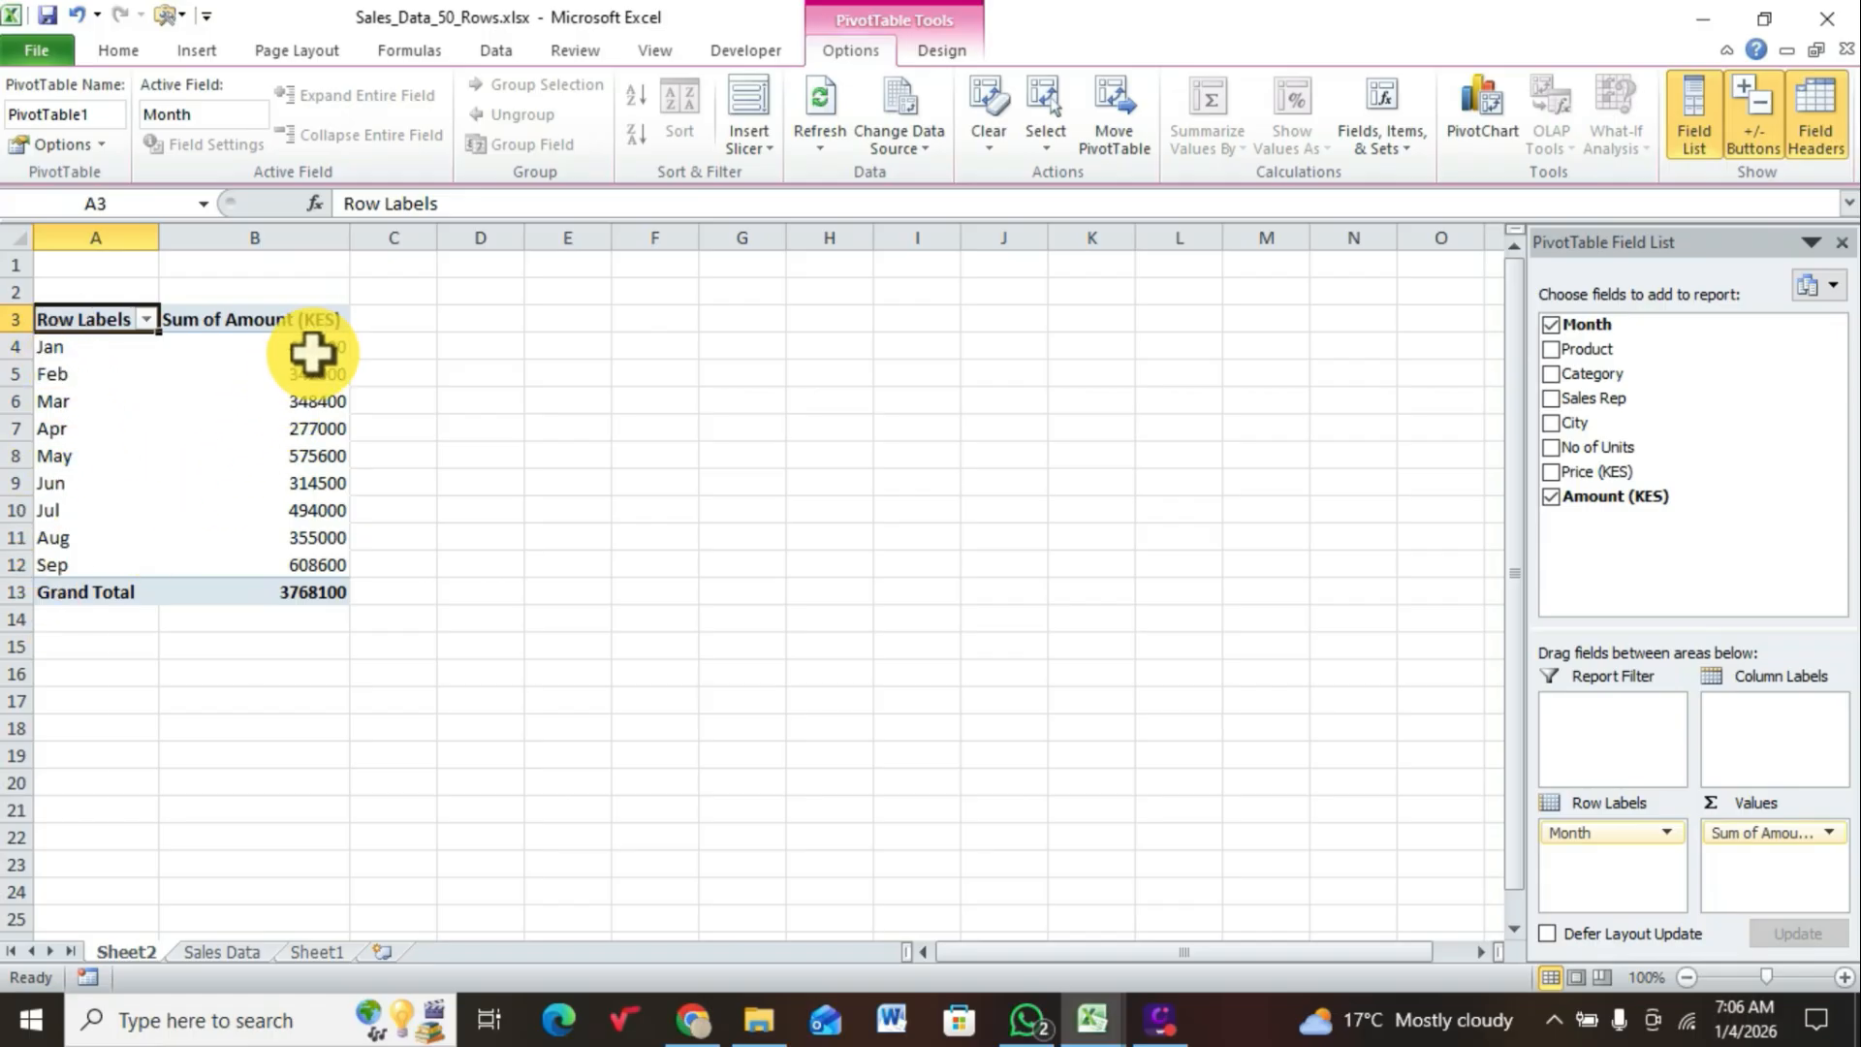
pyautogui.moveTo(312, 350)
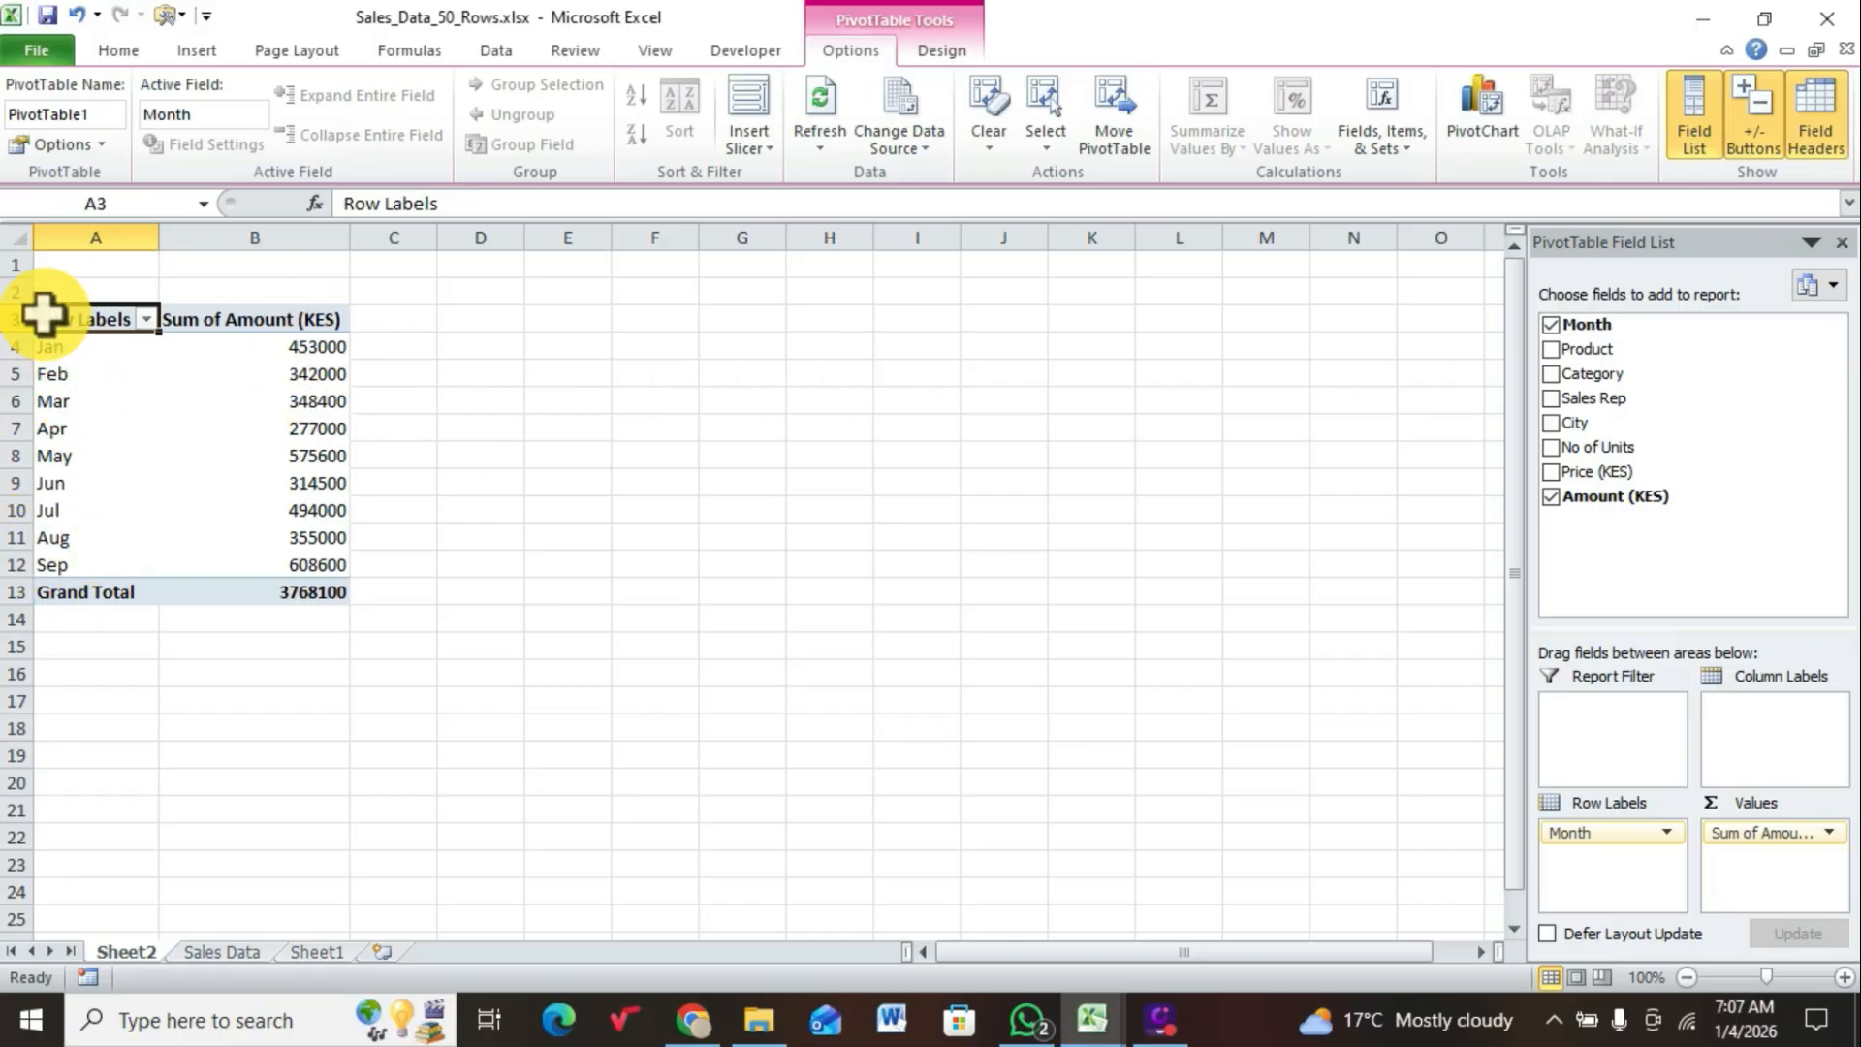
# Step: Copy the whole monthly sales PivotTable in A3:B13 and paste a duplicate of it at cell D3
pyautogui.moveTo(43, 315); pyautogui.dragTo(298, 583)
pyautogui.rightClick(308, 498)
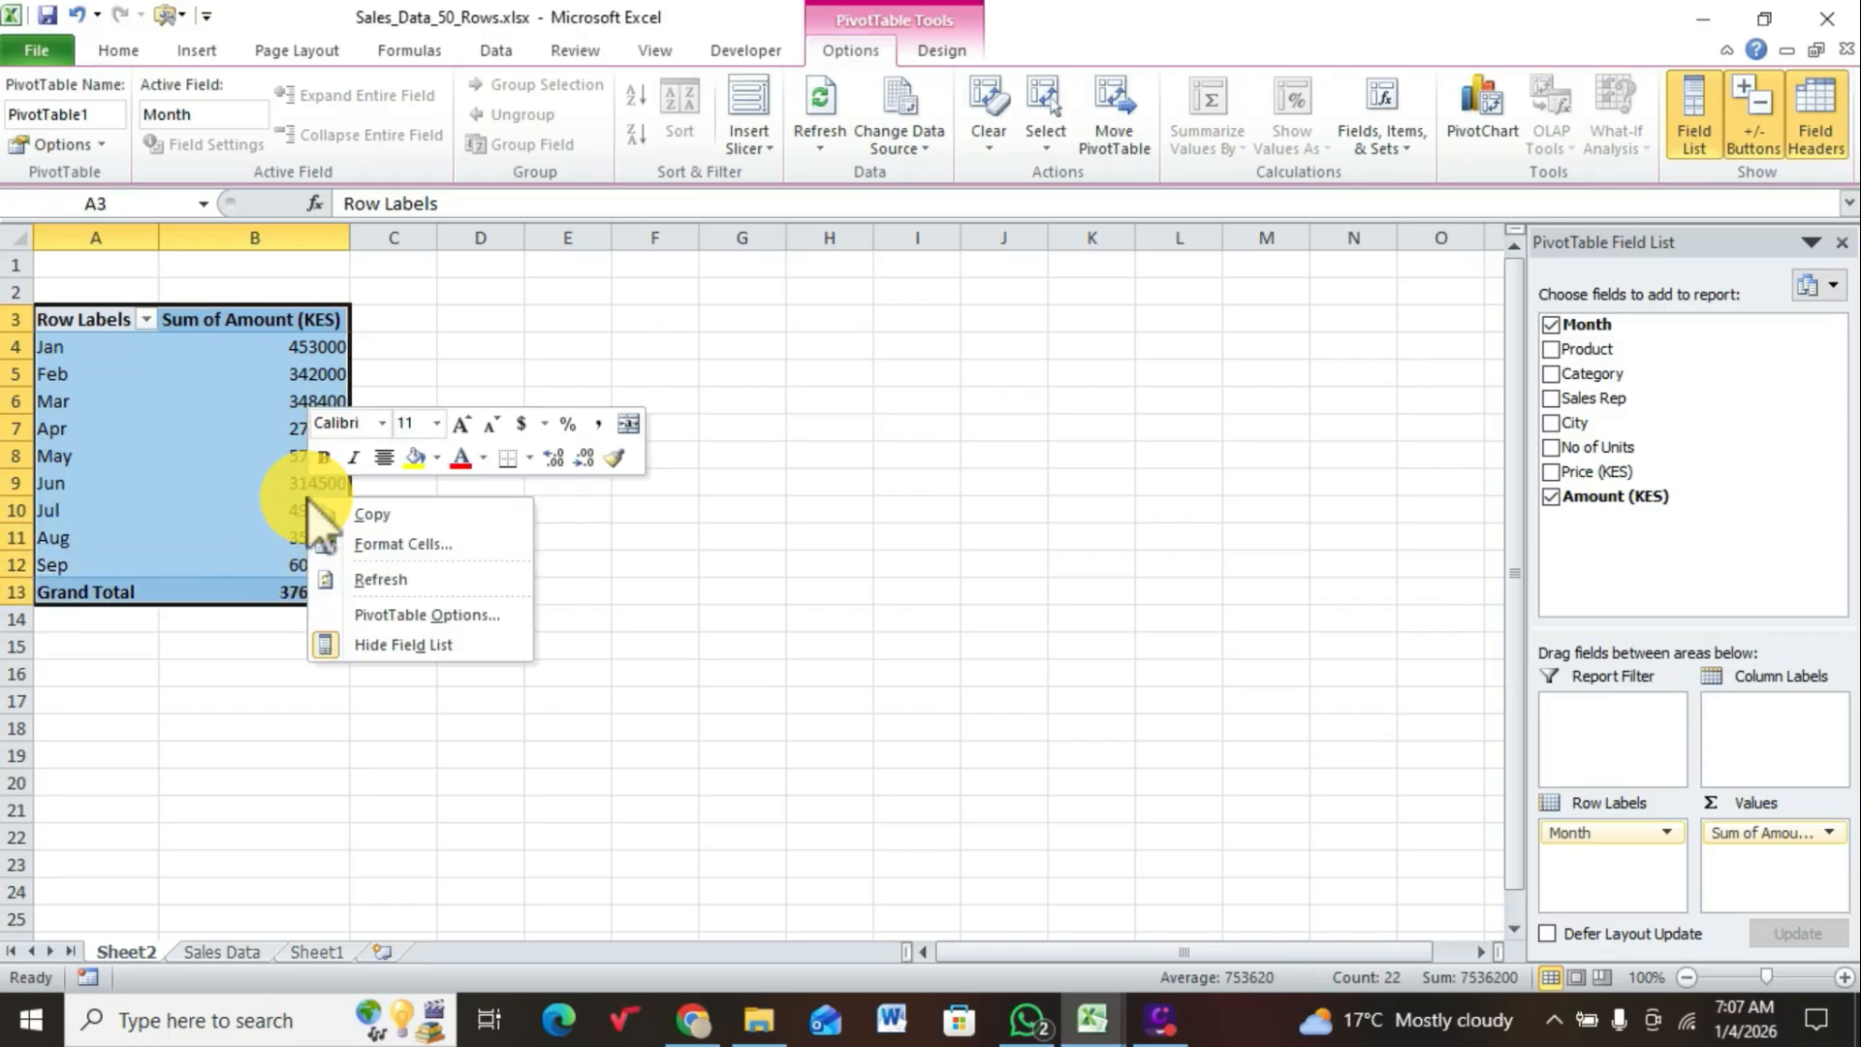
pyautogui.click(376, 516)
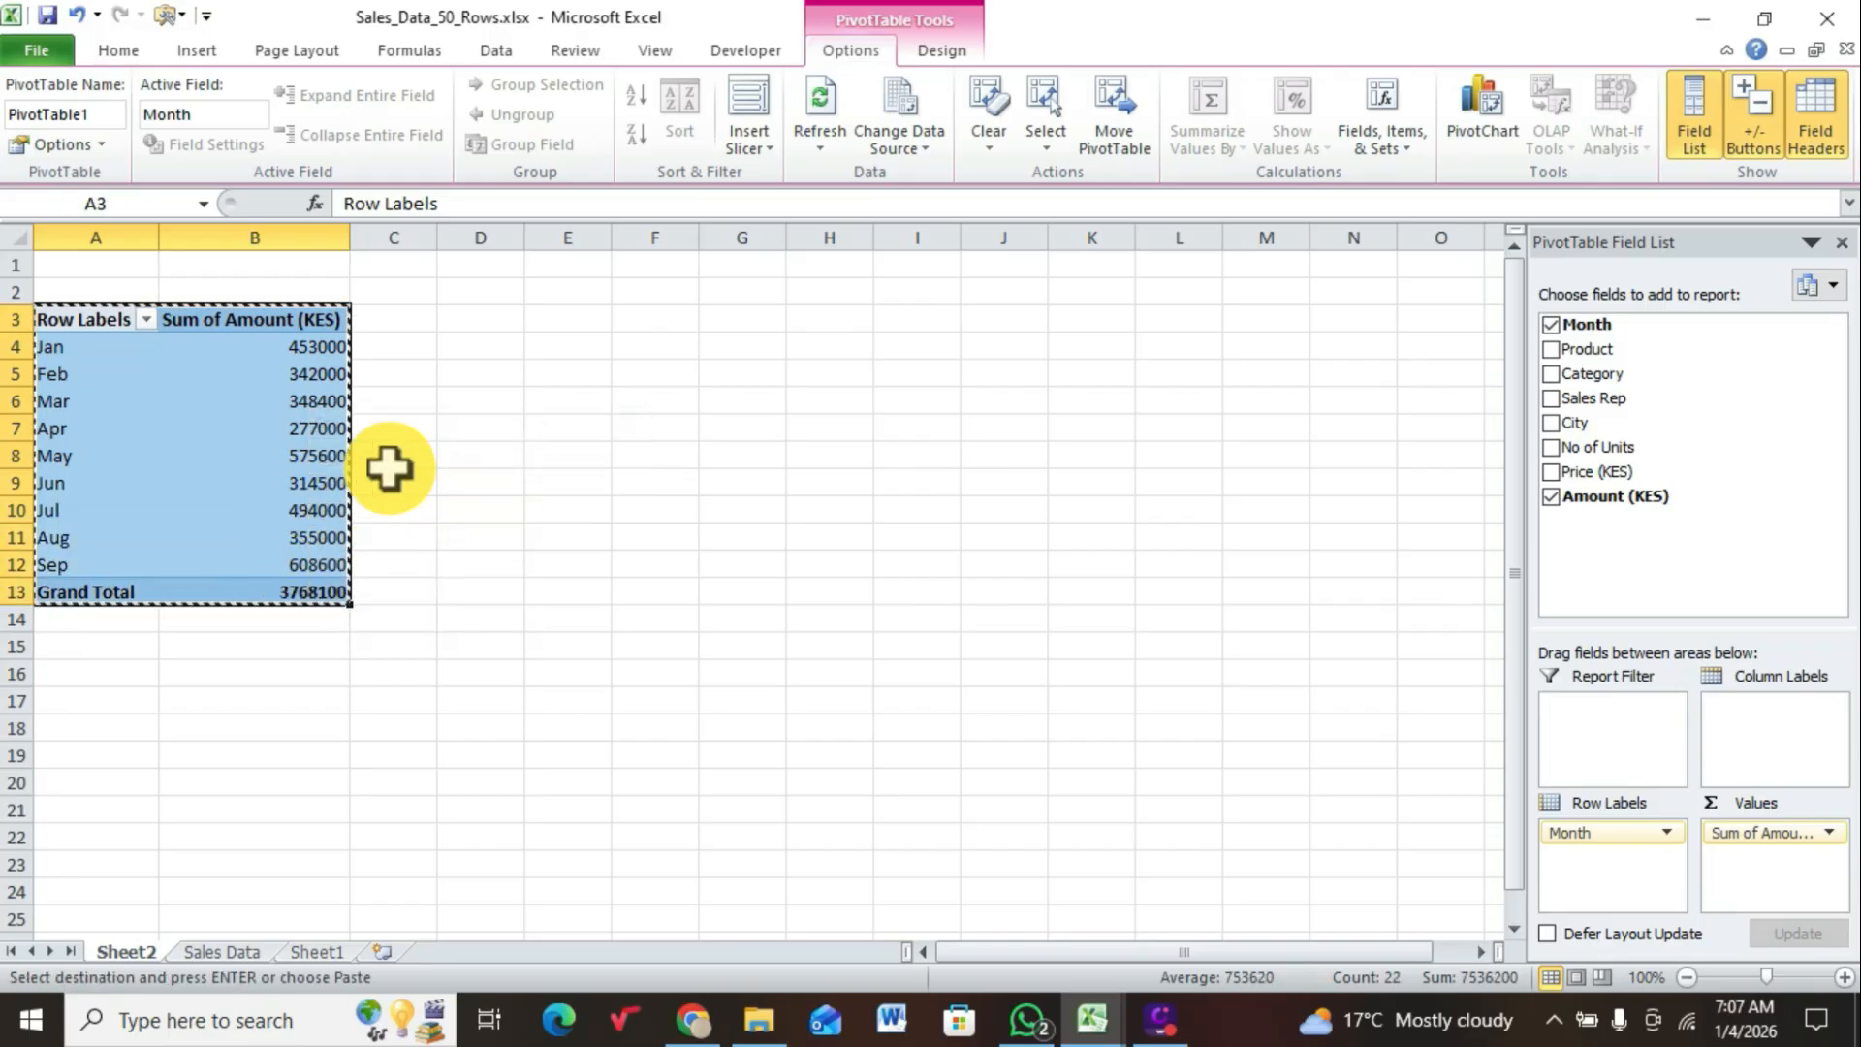
pyautogui.click(456, 321)
pyautogui.rightClick(459, 326)
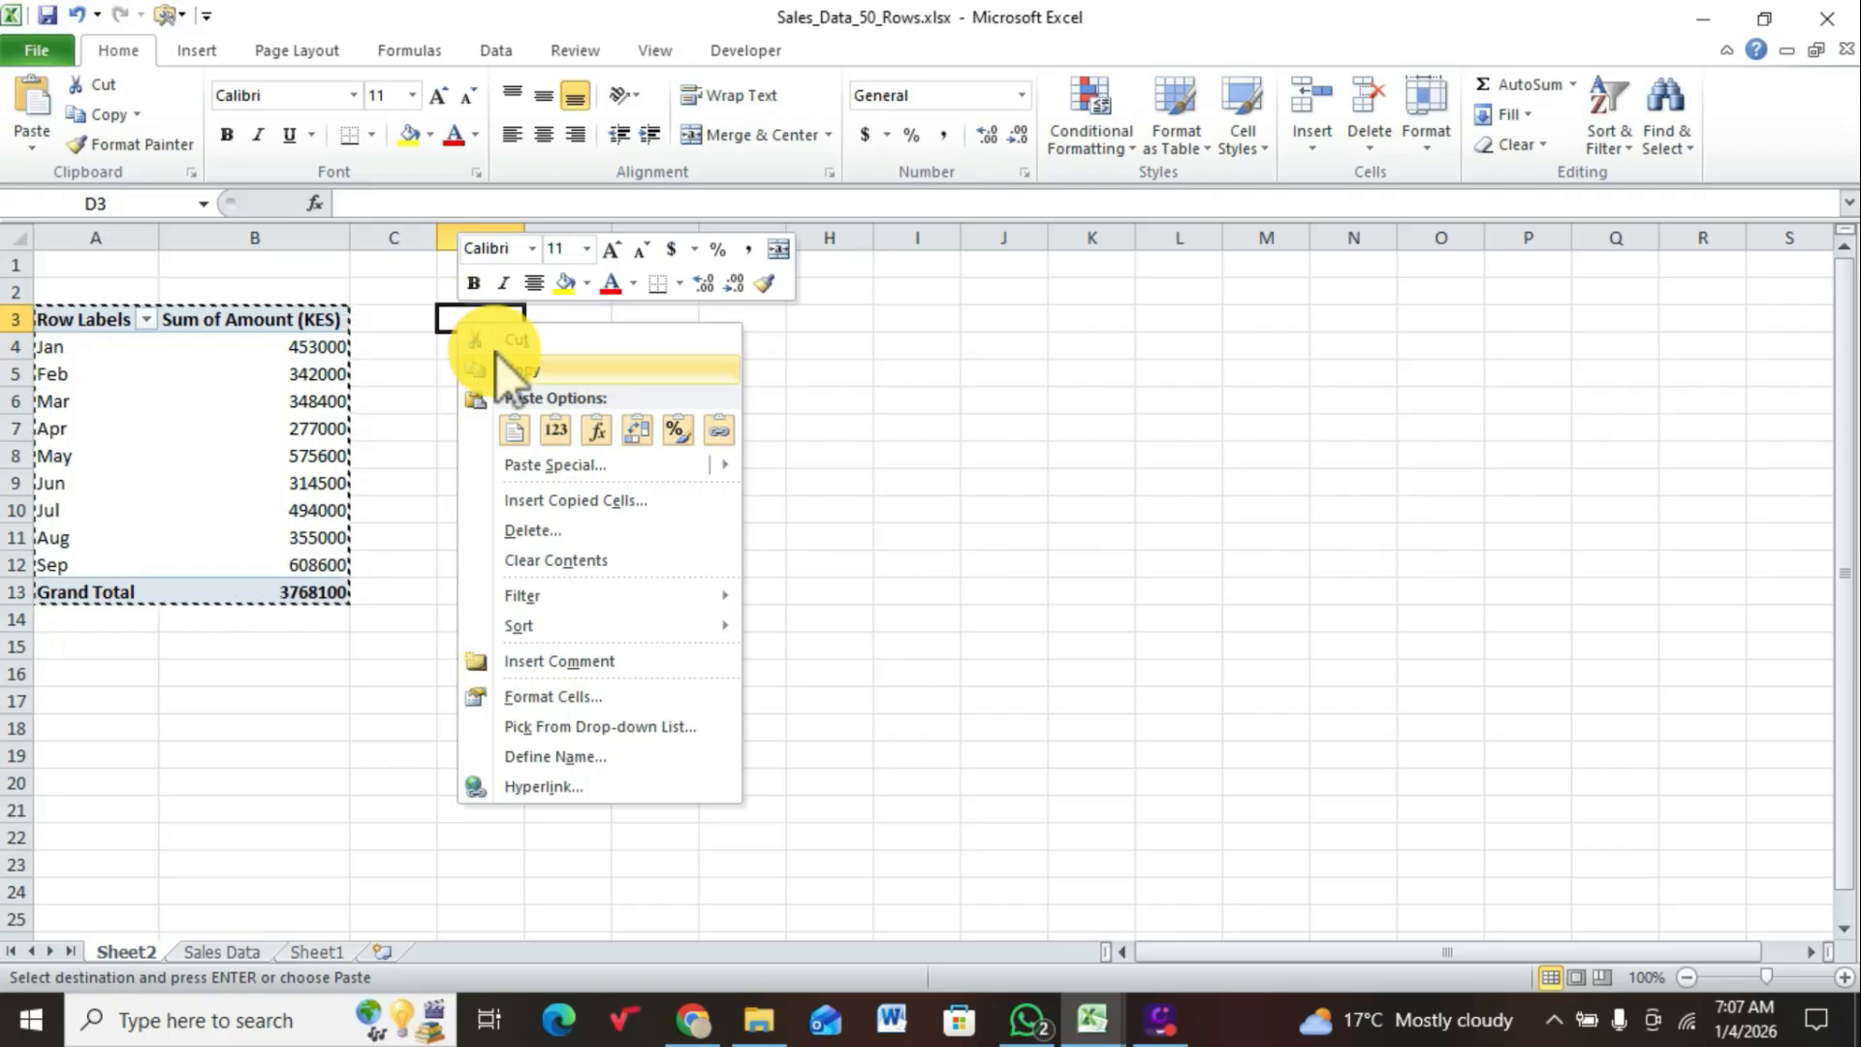
pyautogui.click(516, 422)
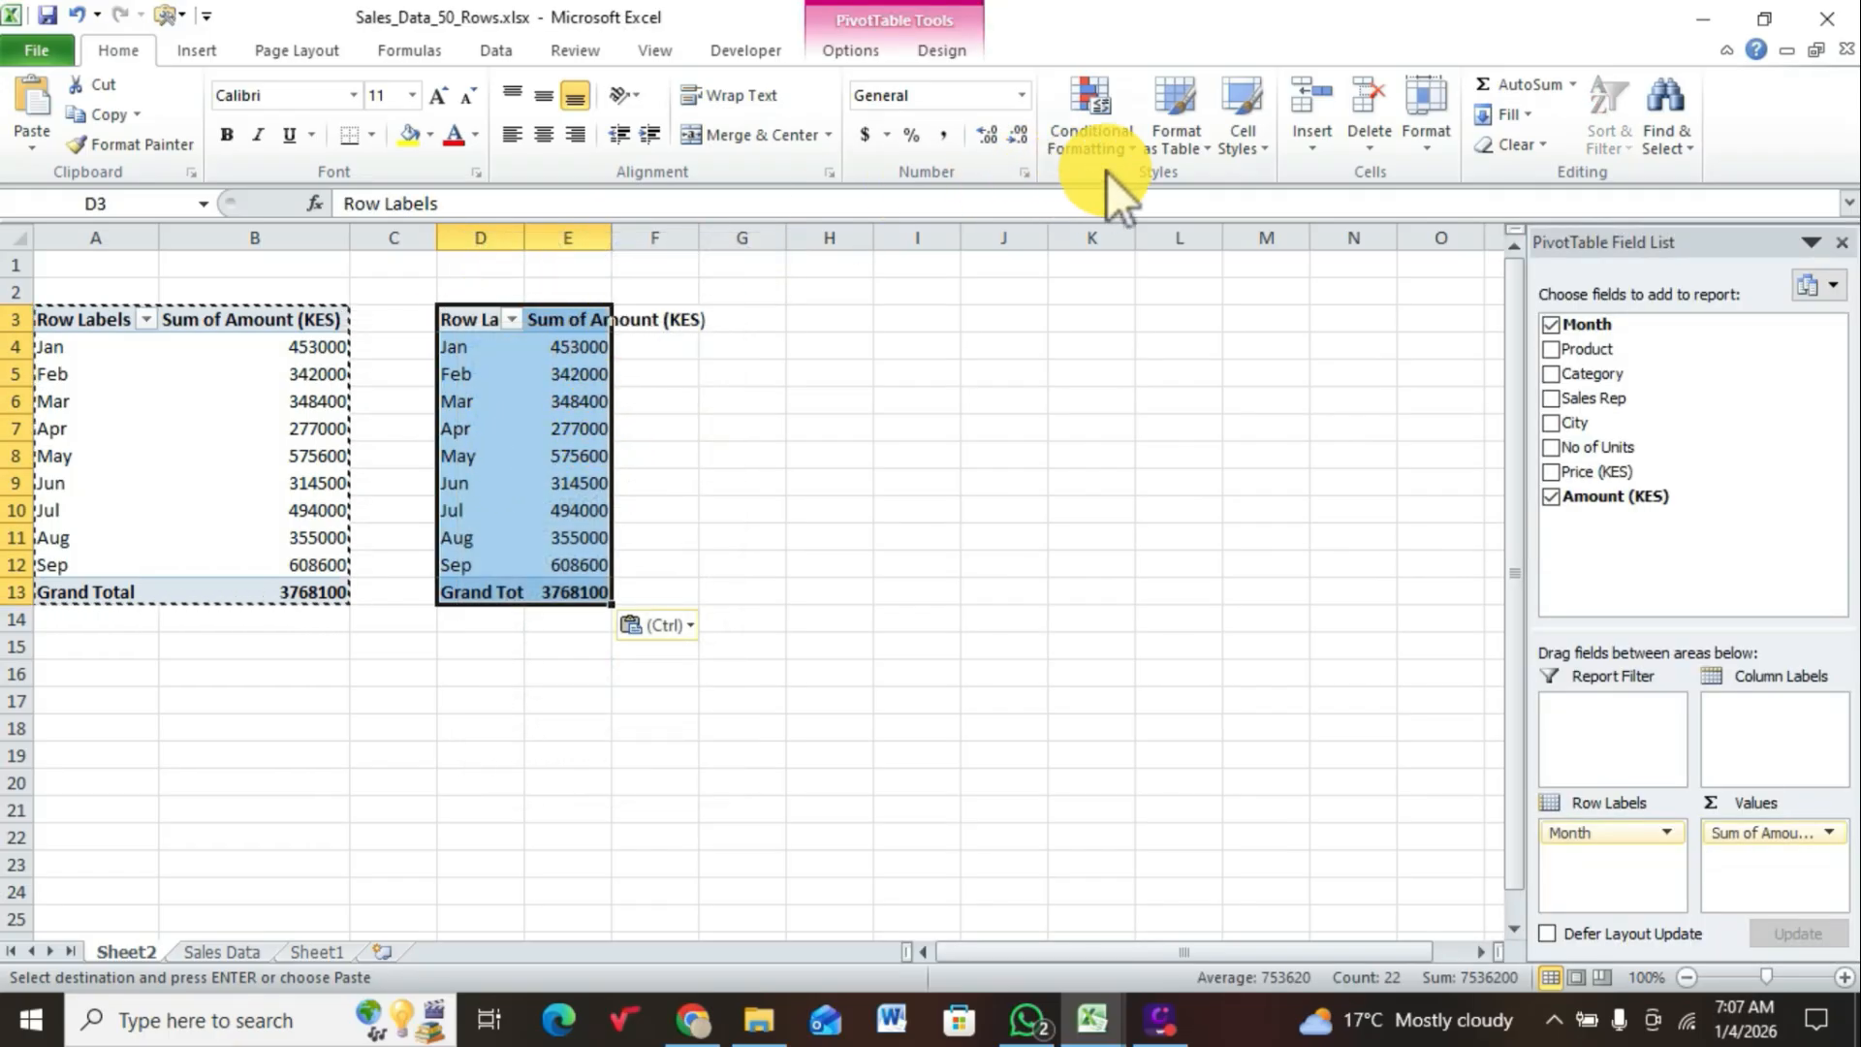
# Step: AutoFit the widths of columns D and E for the pasted PivotTable
pyautogui.click(1425, 146)
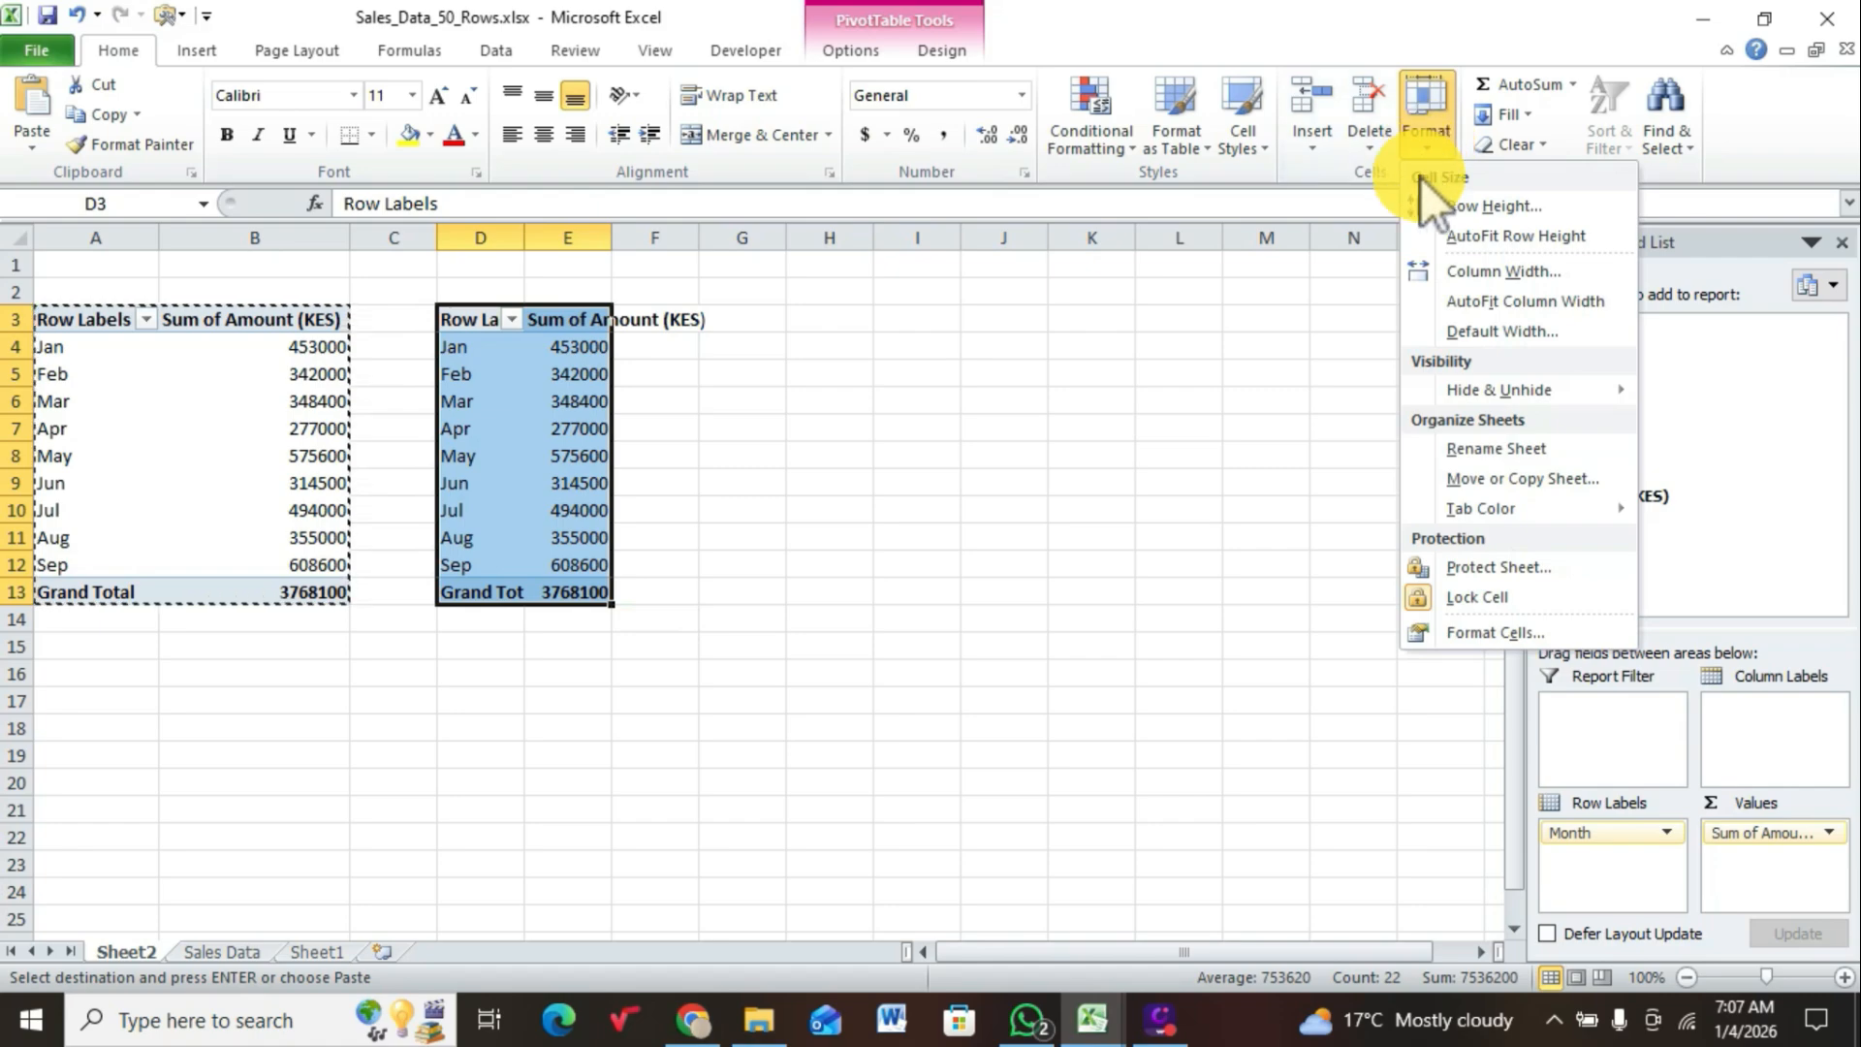
pyautogui.click(1468, 302)
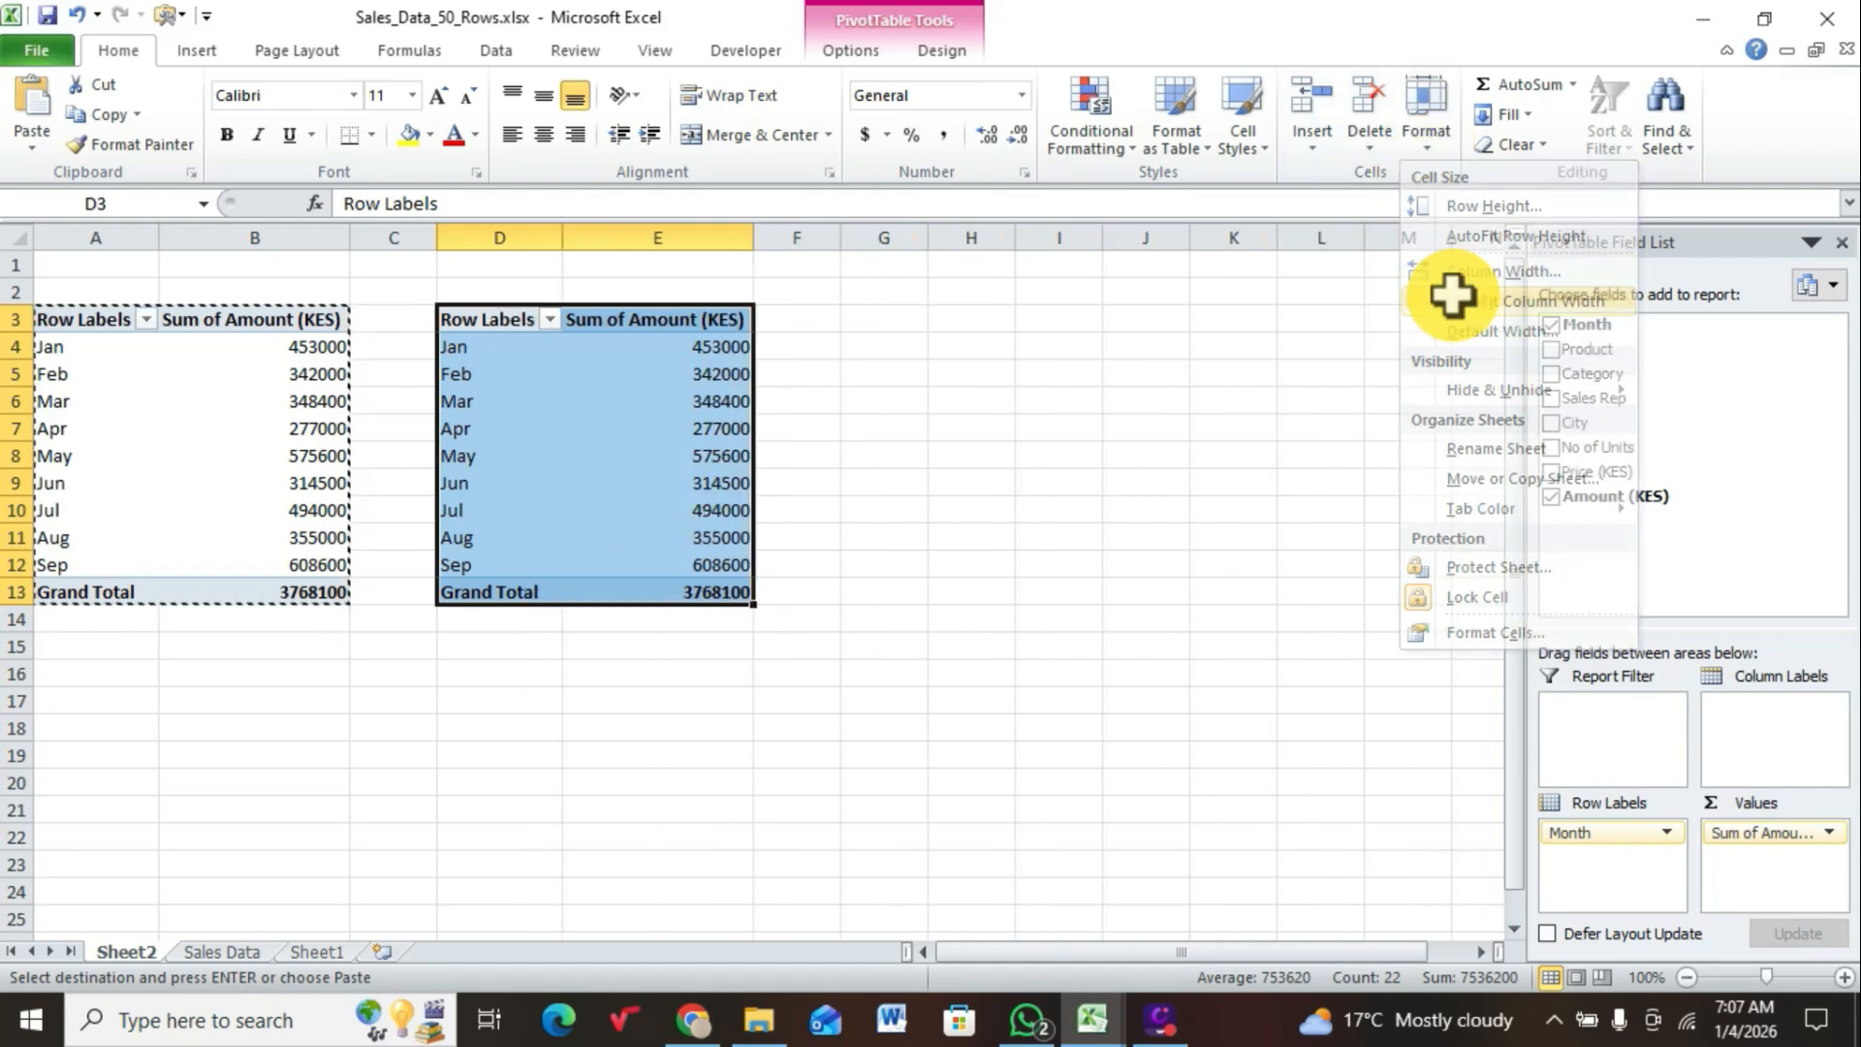
pyautogui.click(831, 448)
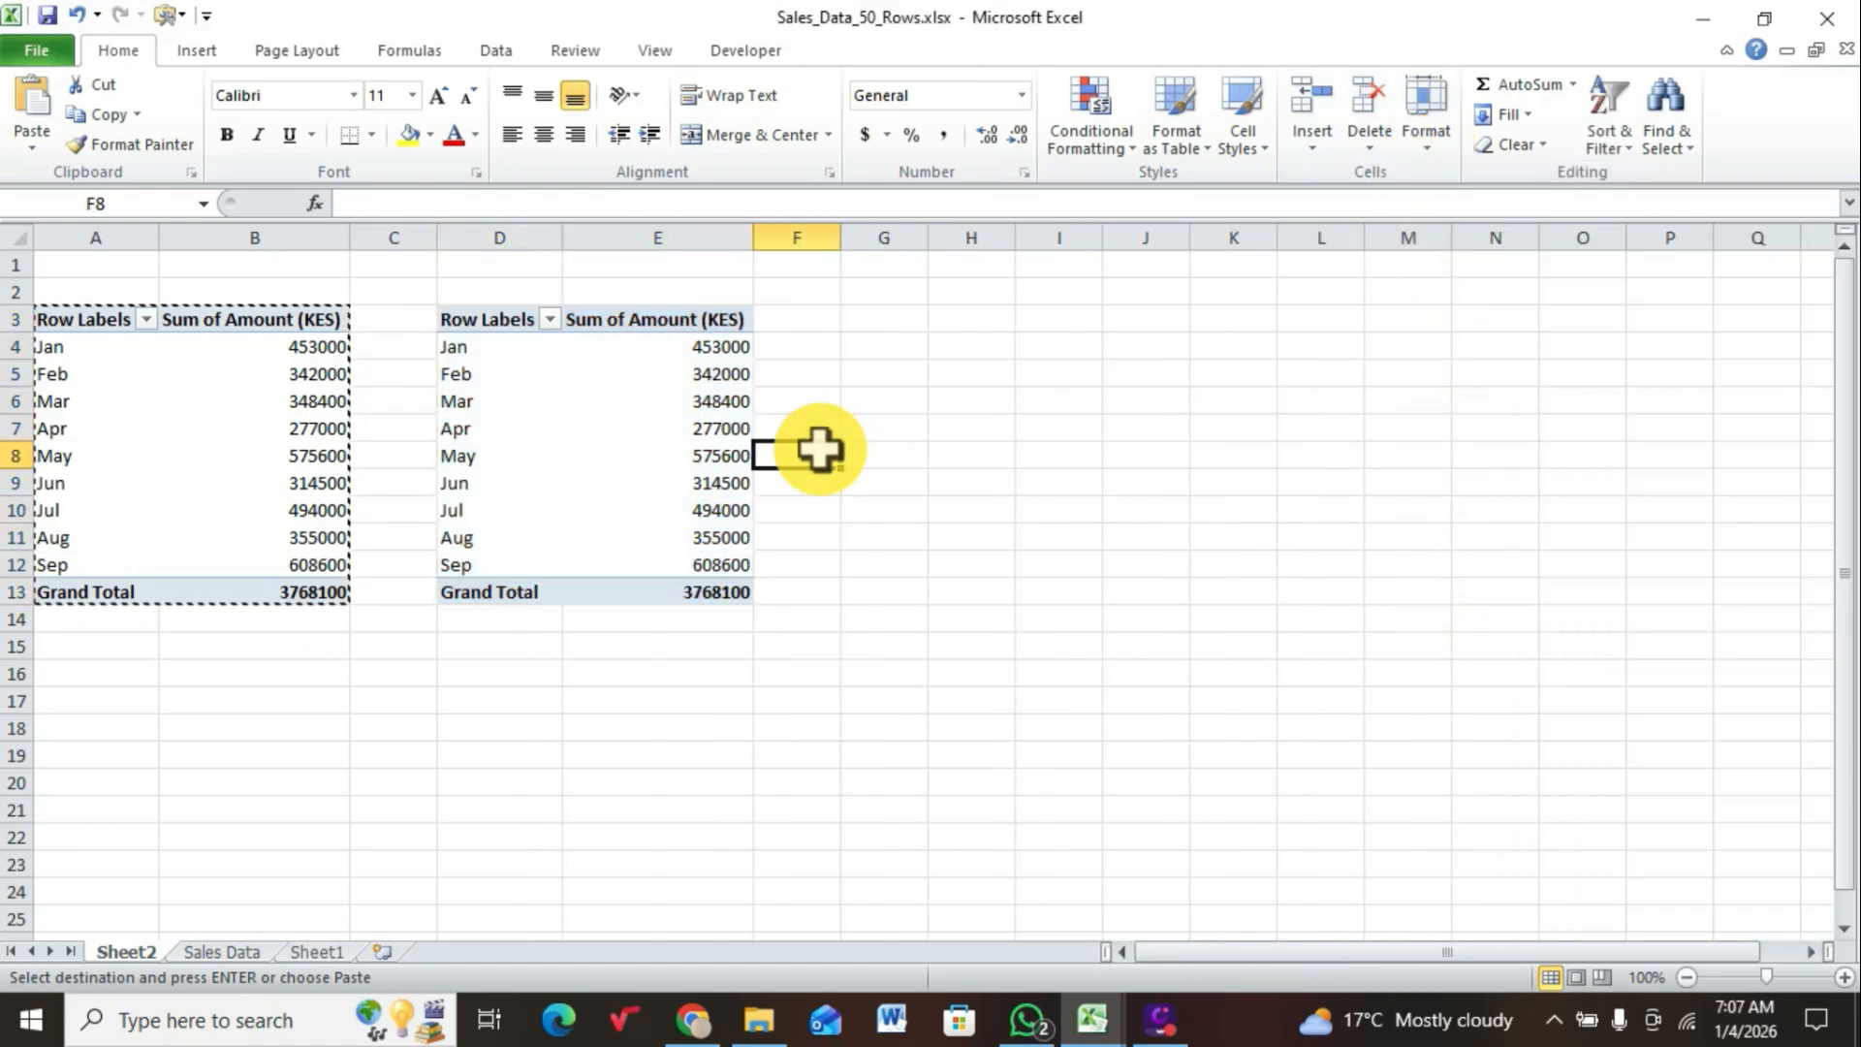
# Step: Replace Month with Product as the row labels of the duplicate PivotTable at D3
pyautogui.click(625, 423)
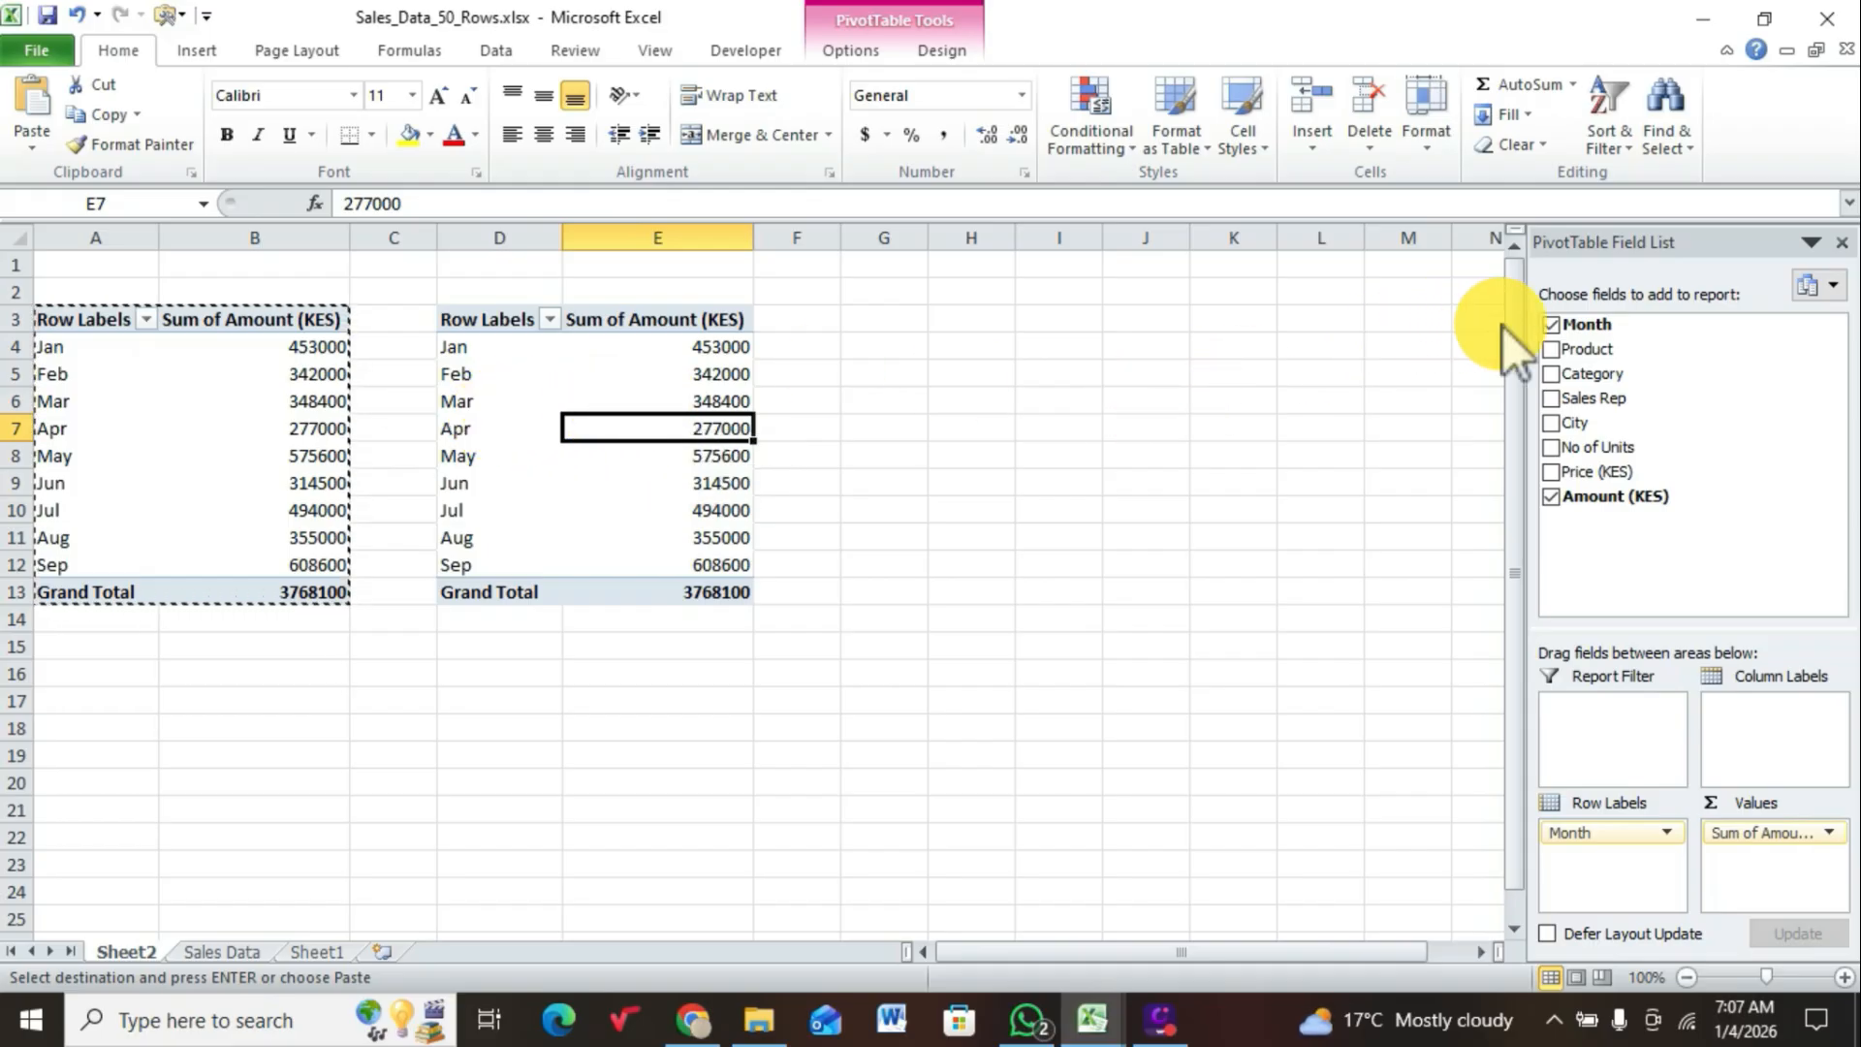
pyautogui.click(1551, 327)
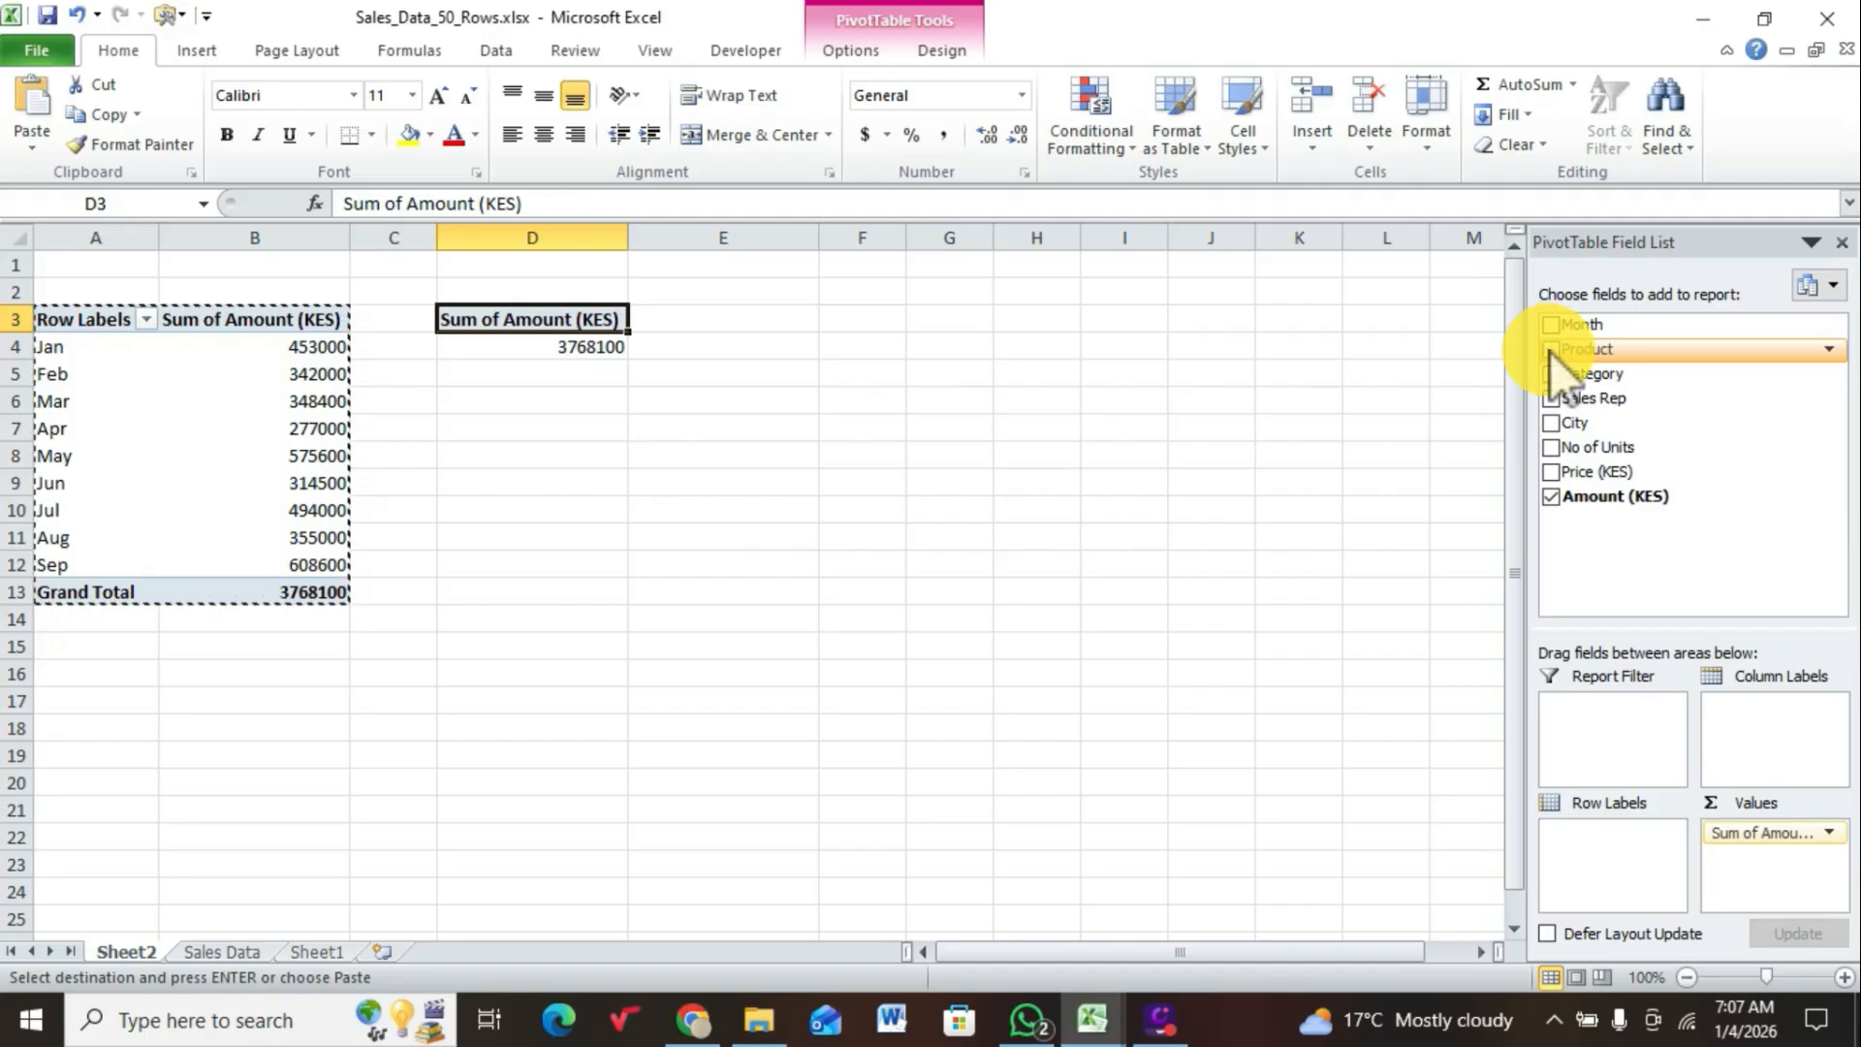
pyautogui.click(1550, 350)
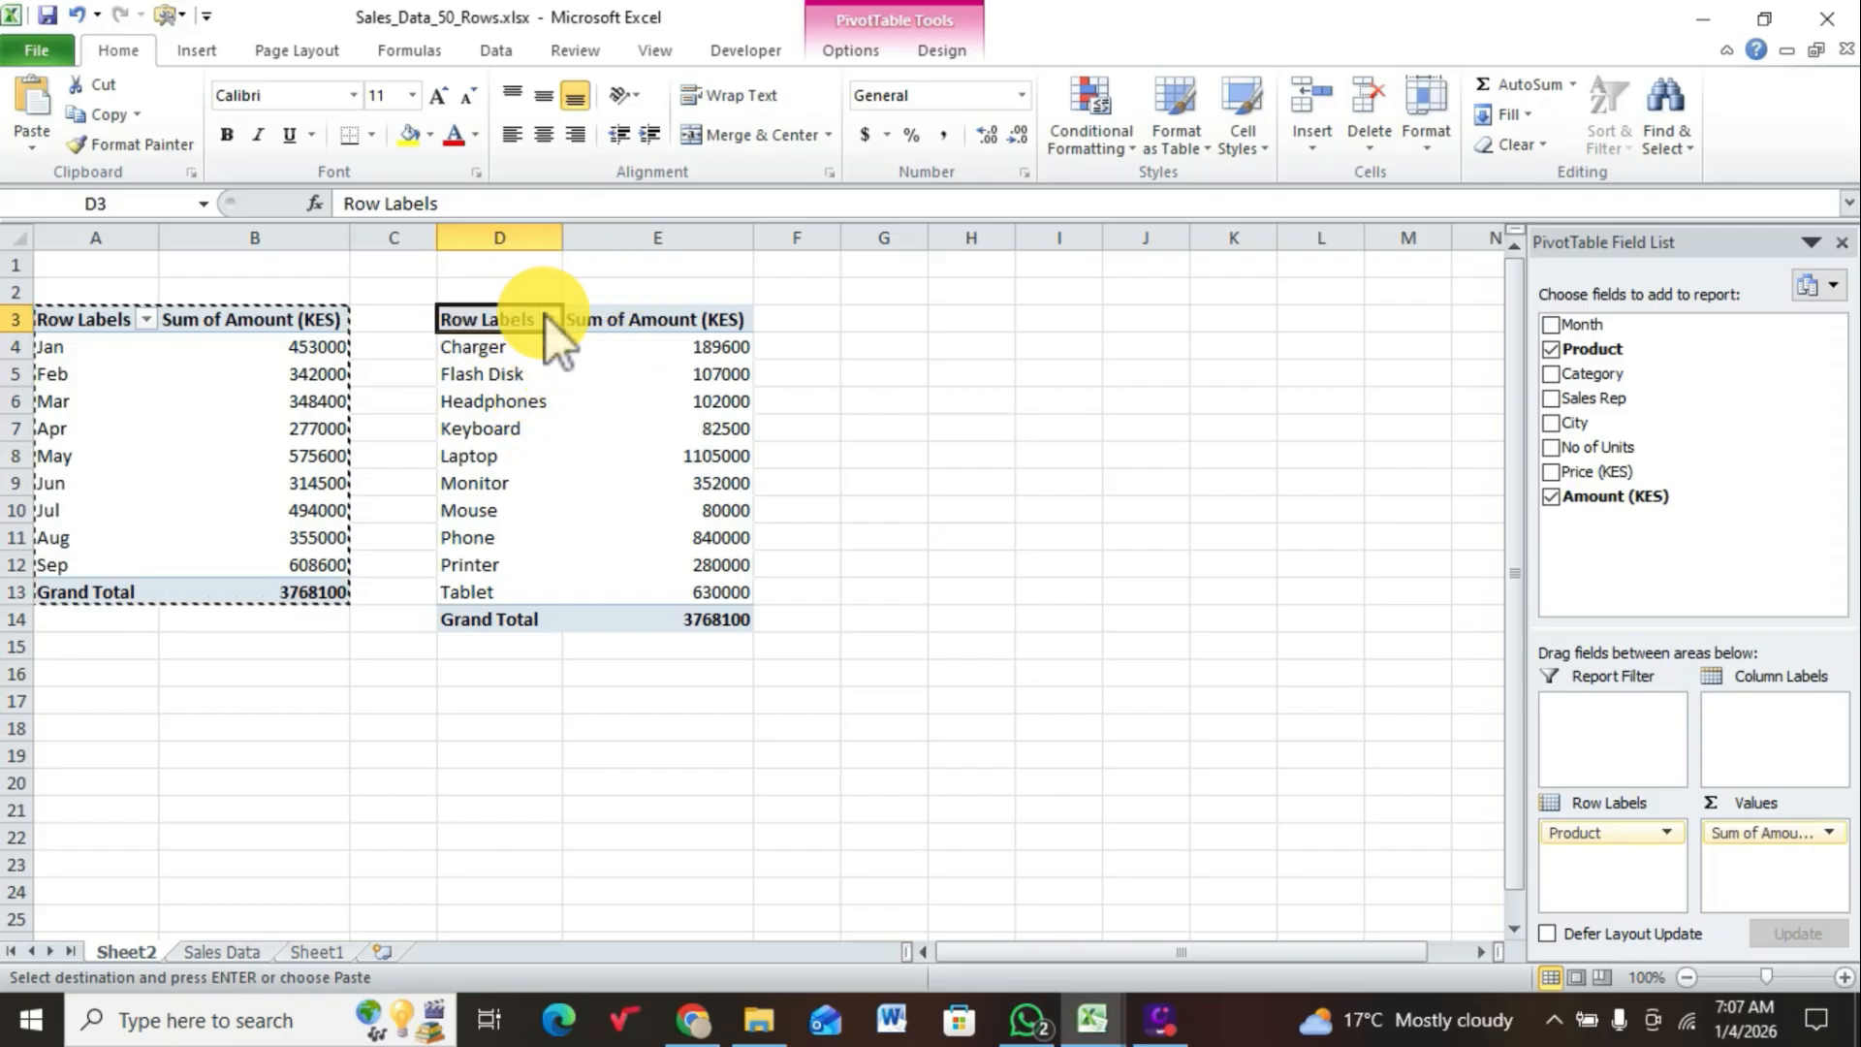
# Step: Copy the whole product sales PivotTable in D3:E14 and paste a duplicate of it at cell G3
pyautogui.moveTo(517, 312); pyautogui.dragTo(689, 606)
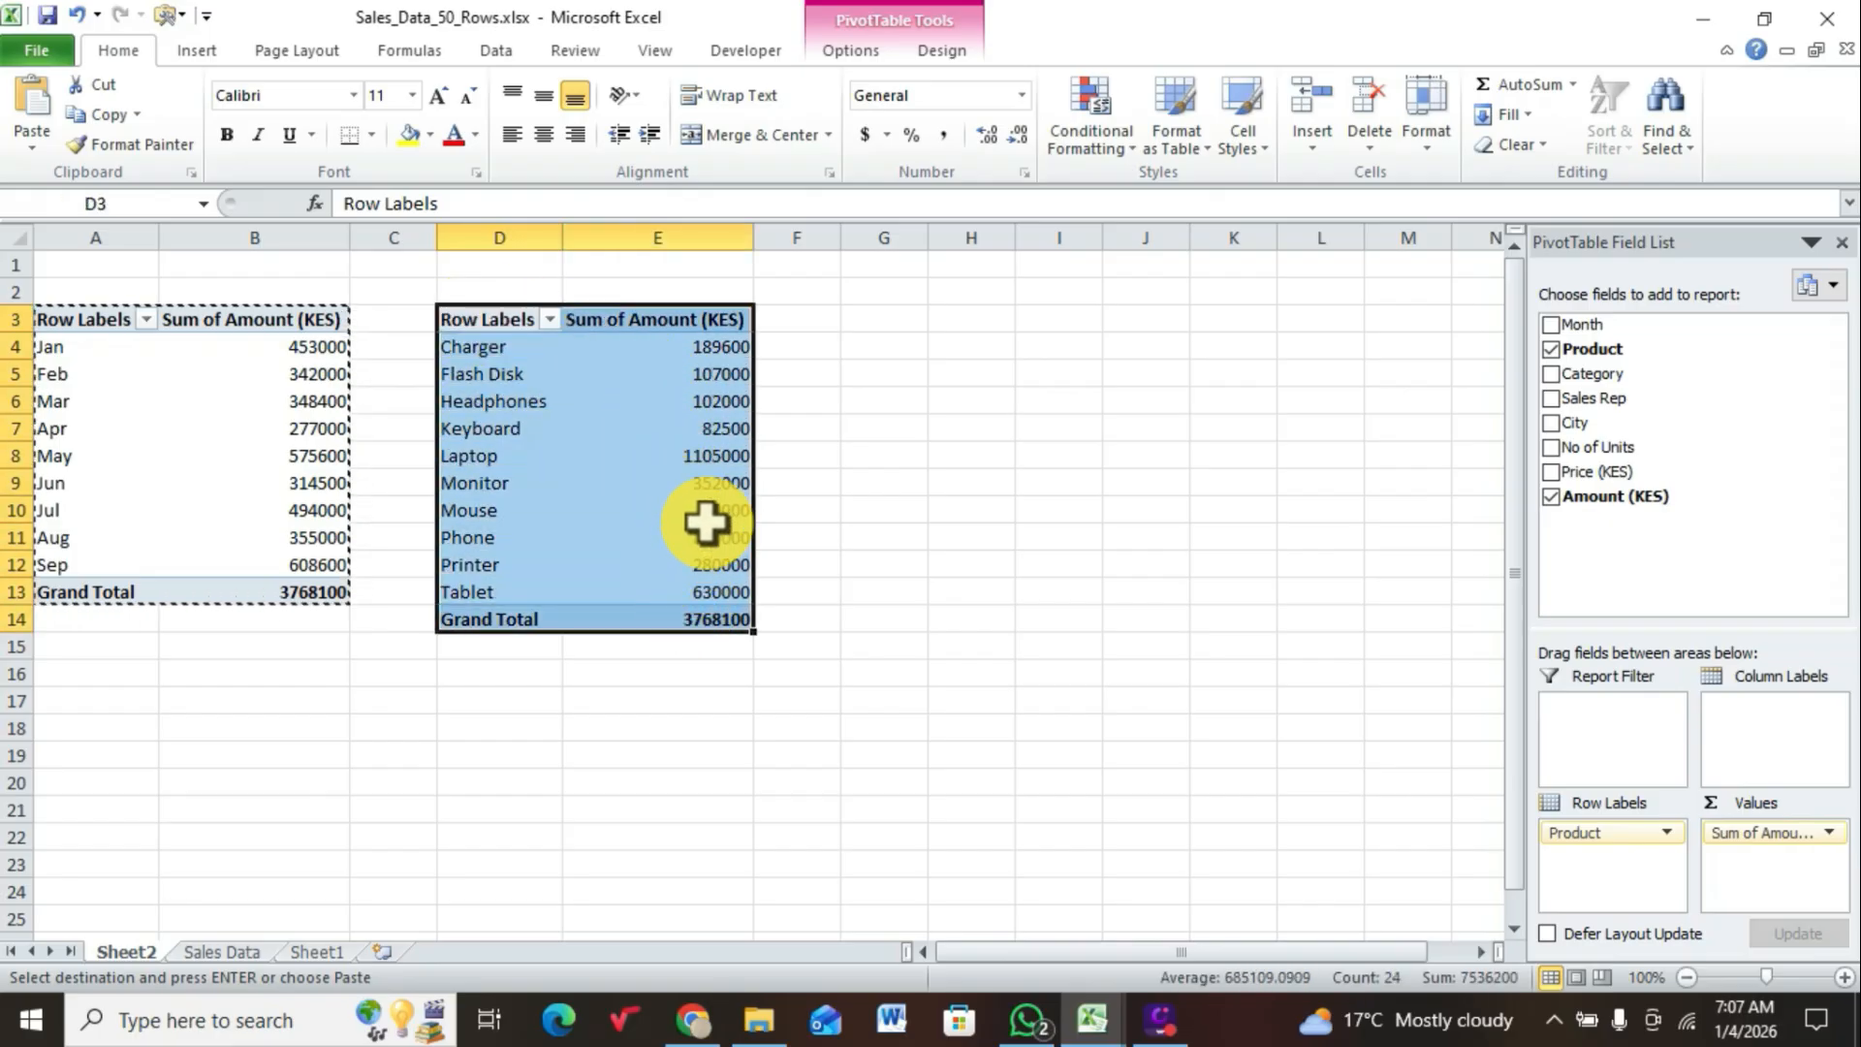
pyautogui.rightClick(692, 448)
pyautogui.click(754, 465)
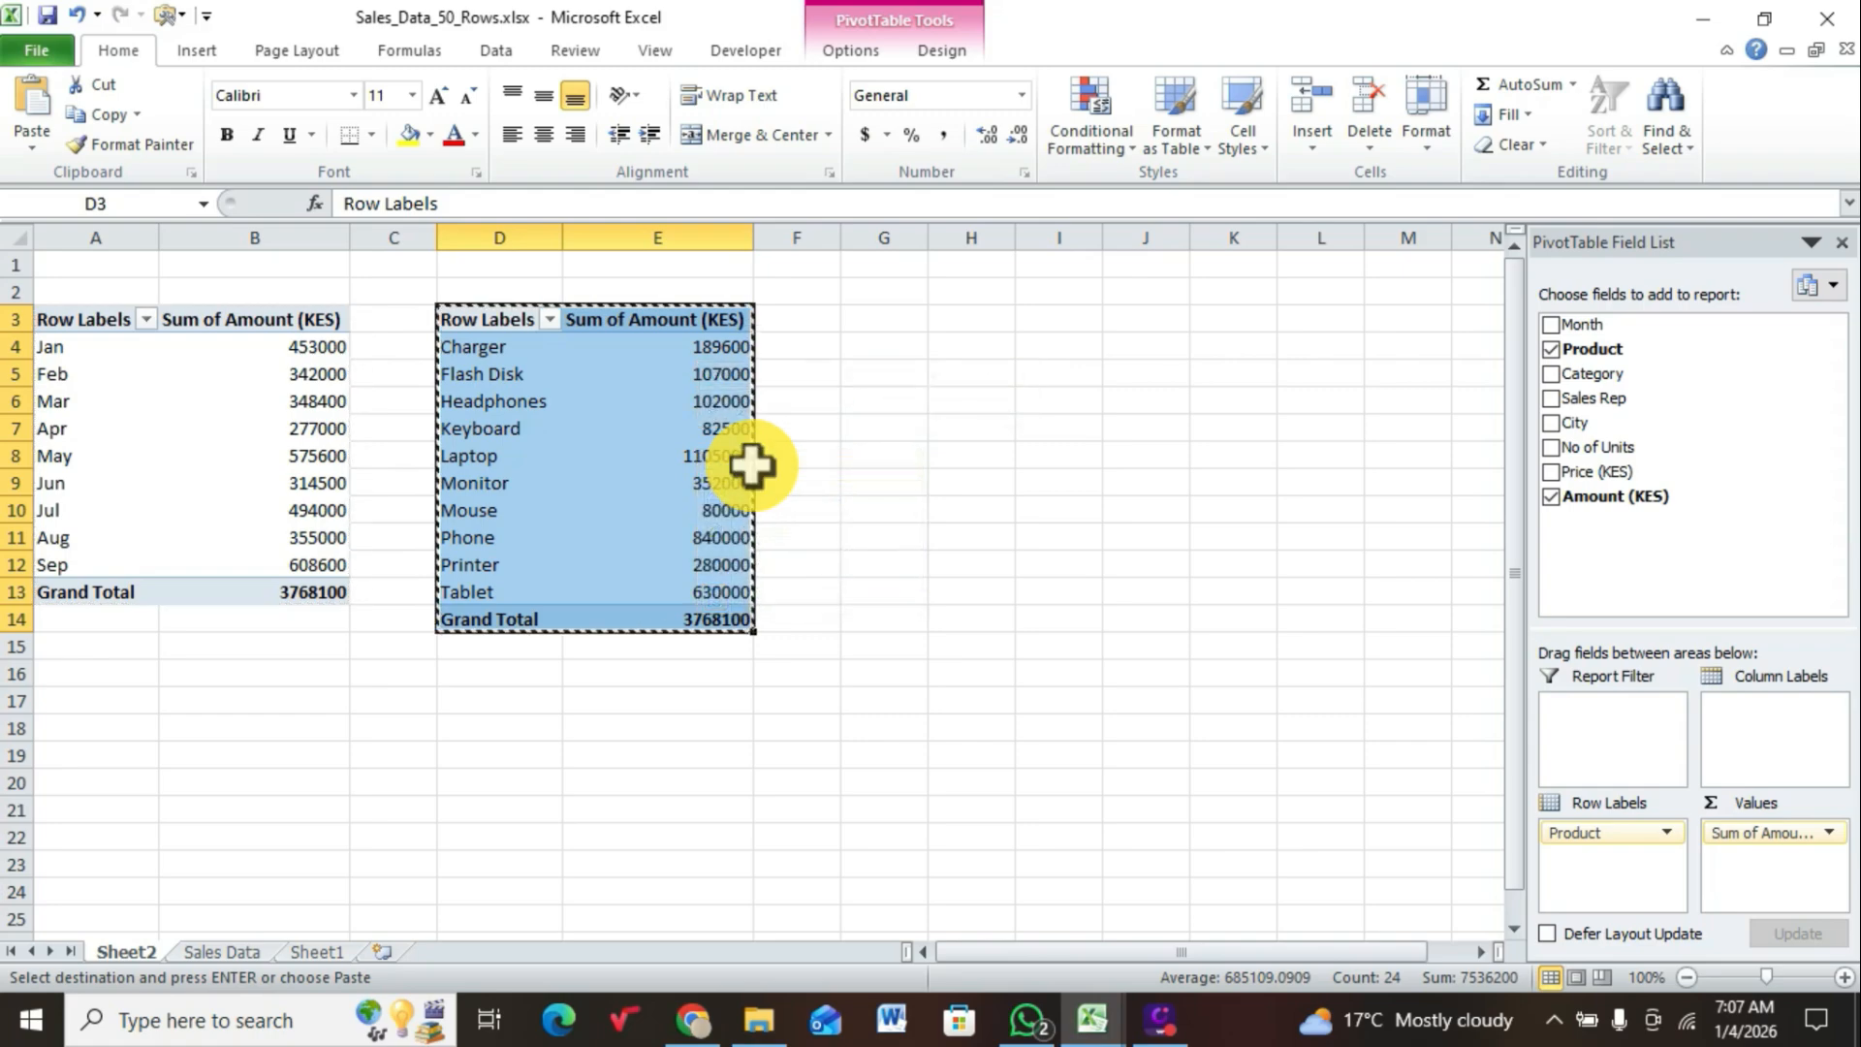
pyautogui.click(875, 321)
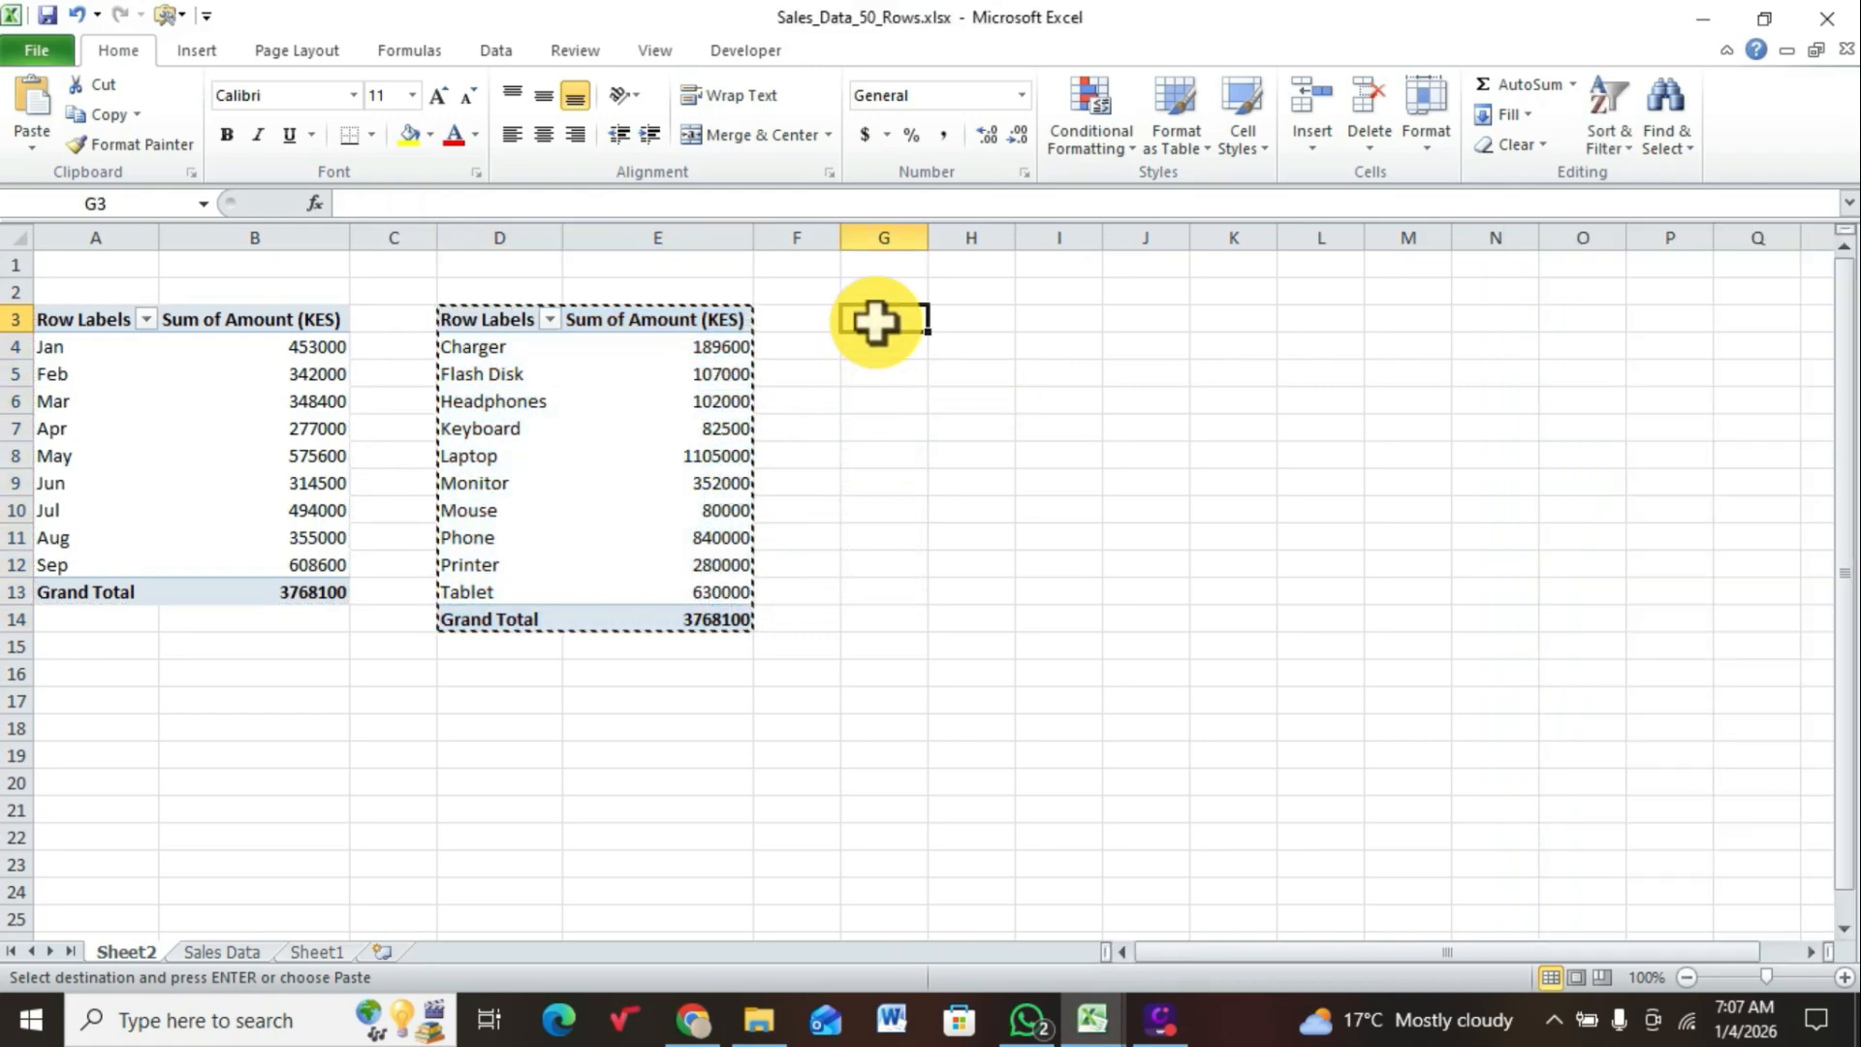
pyautogui.rightClick(875, 321)
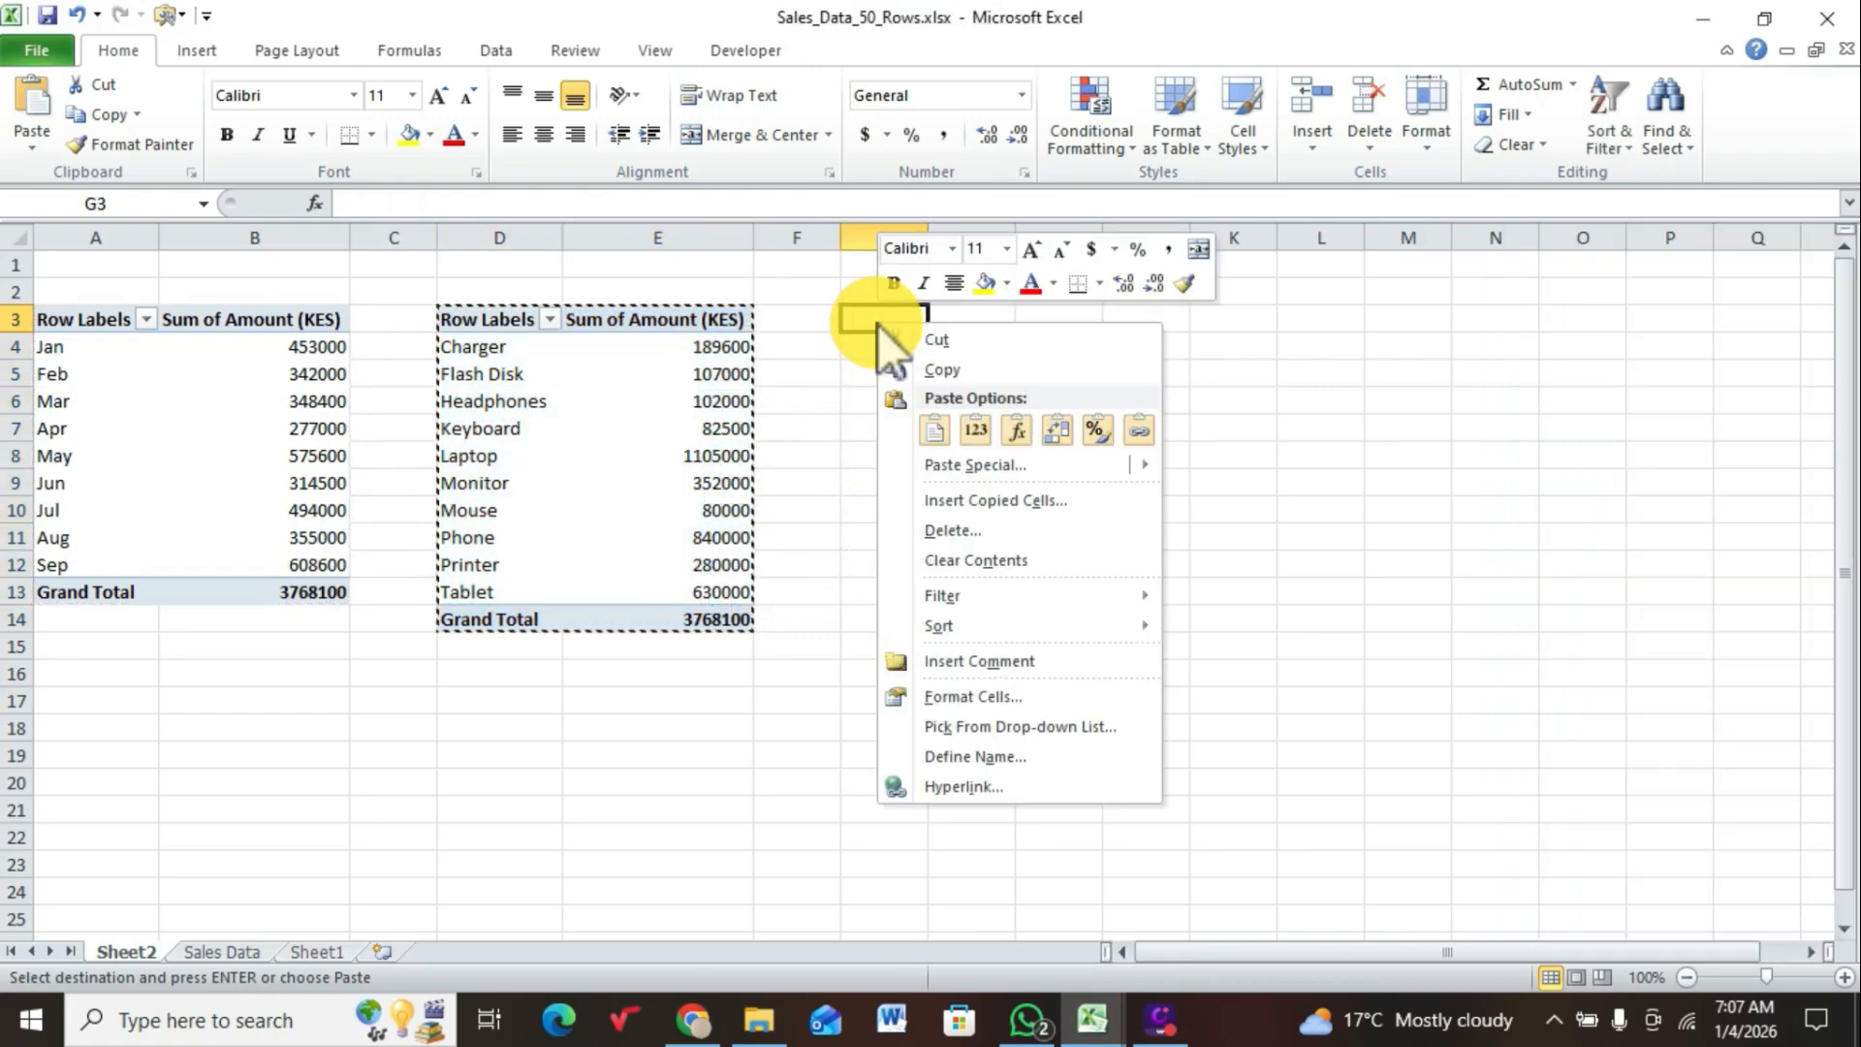
pyautogui.click(934, 430)
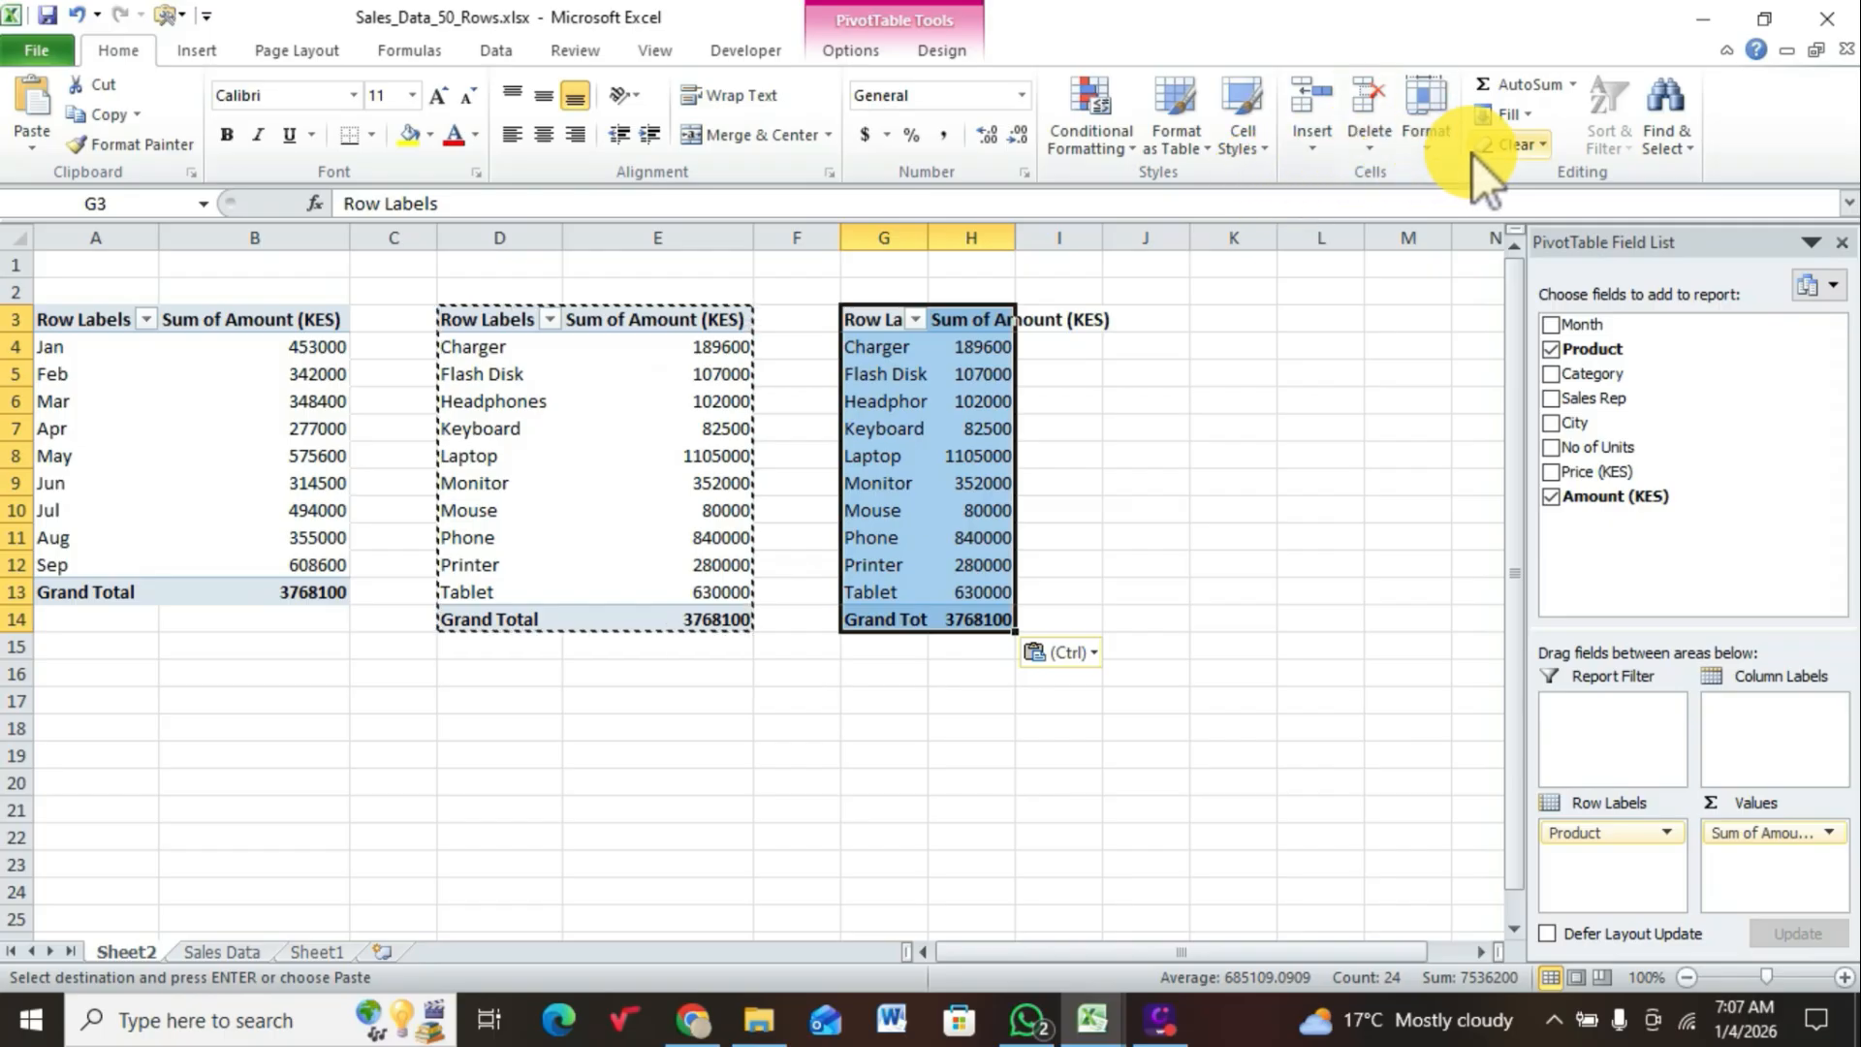
# Step: AutoFit columns G and H and replace Product with Category as the row labels of the PivotTable at G3
pyautogui.click(1427, 141)
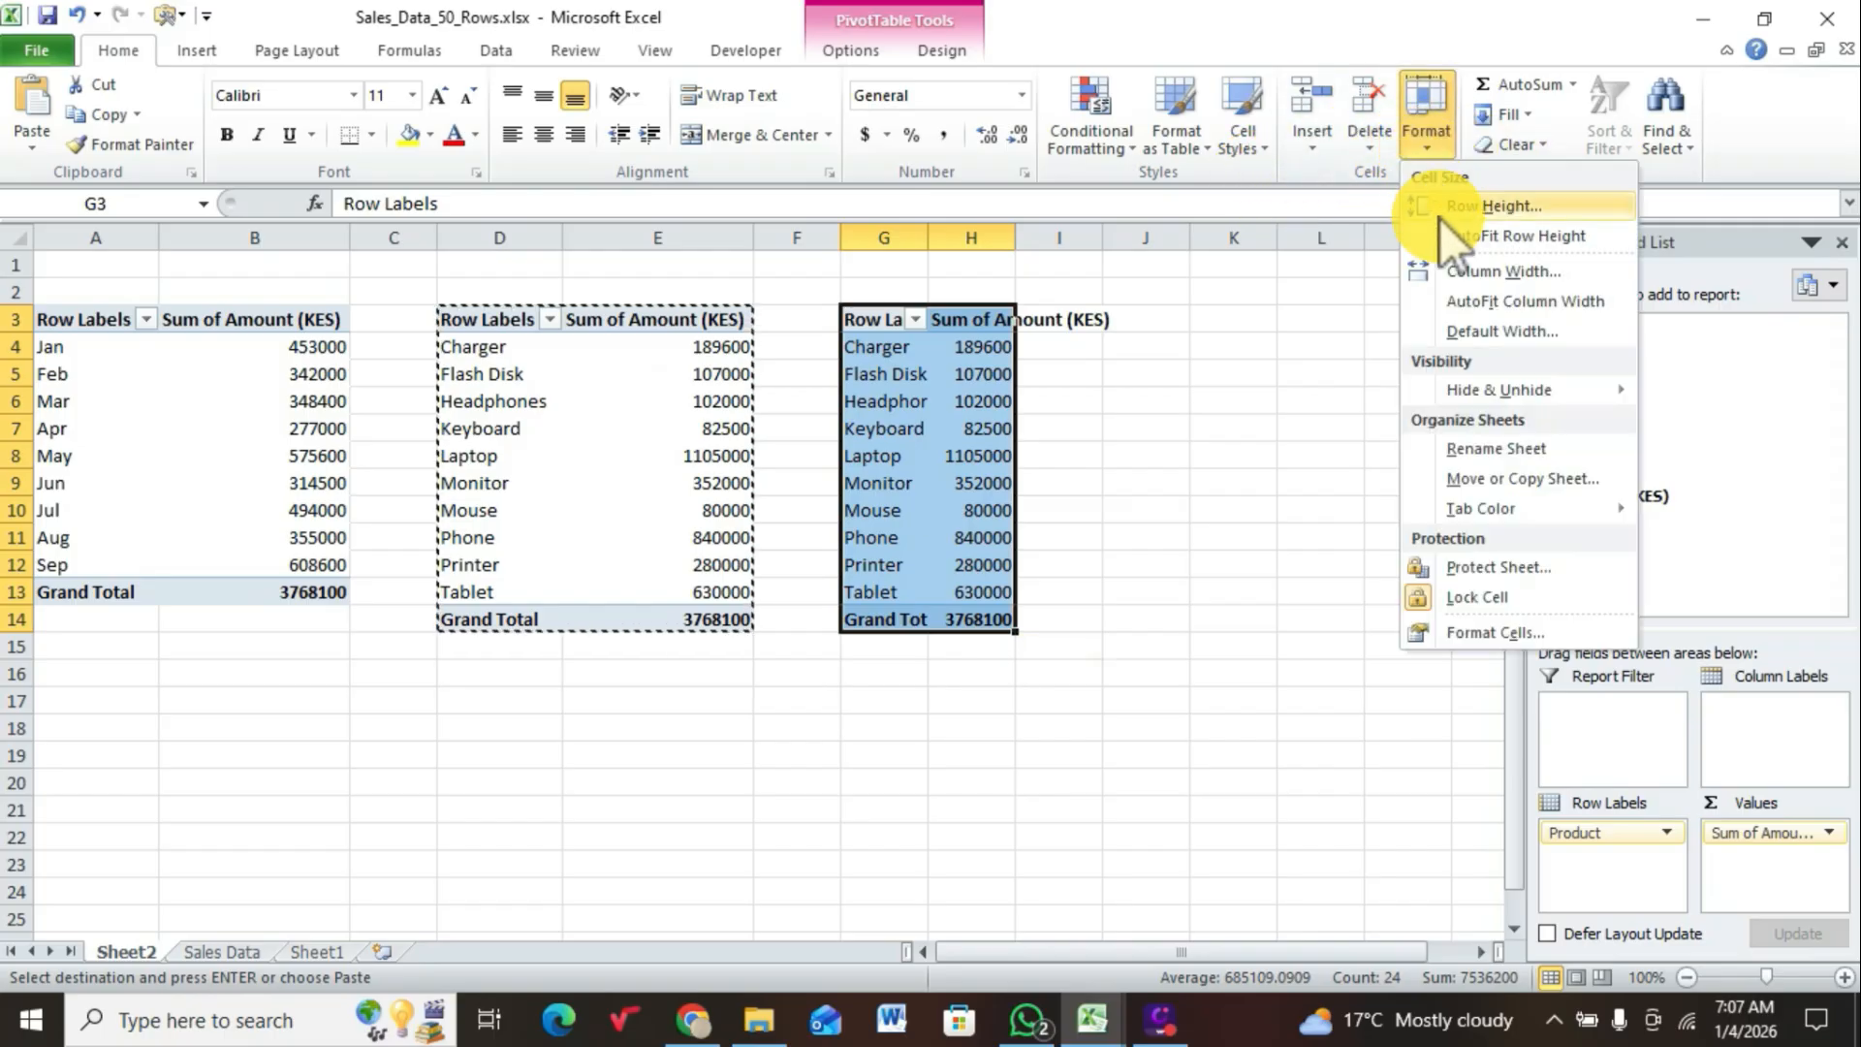
pyautogui.click(1456, 297)
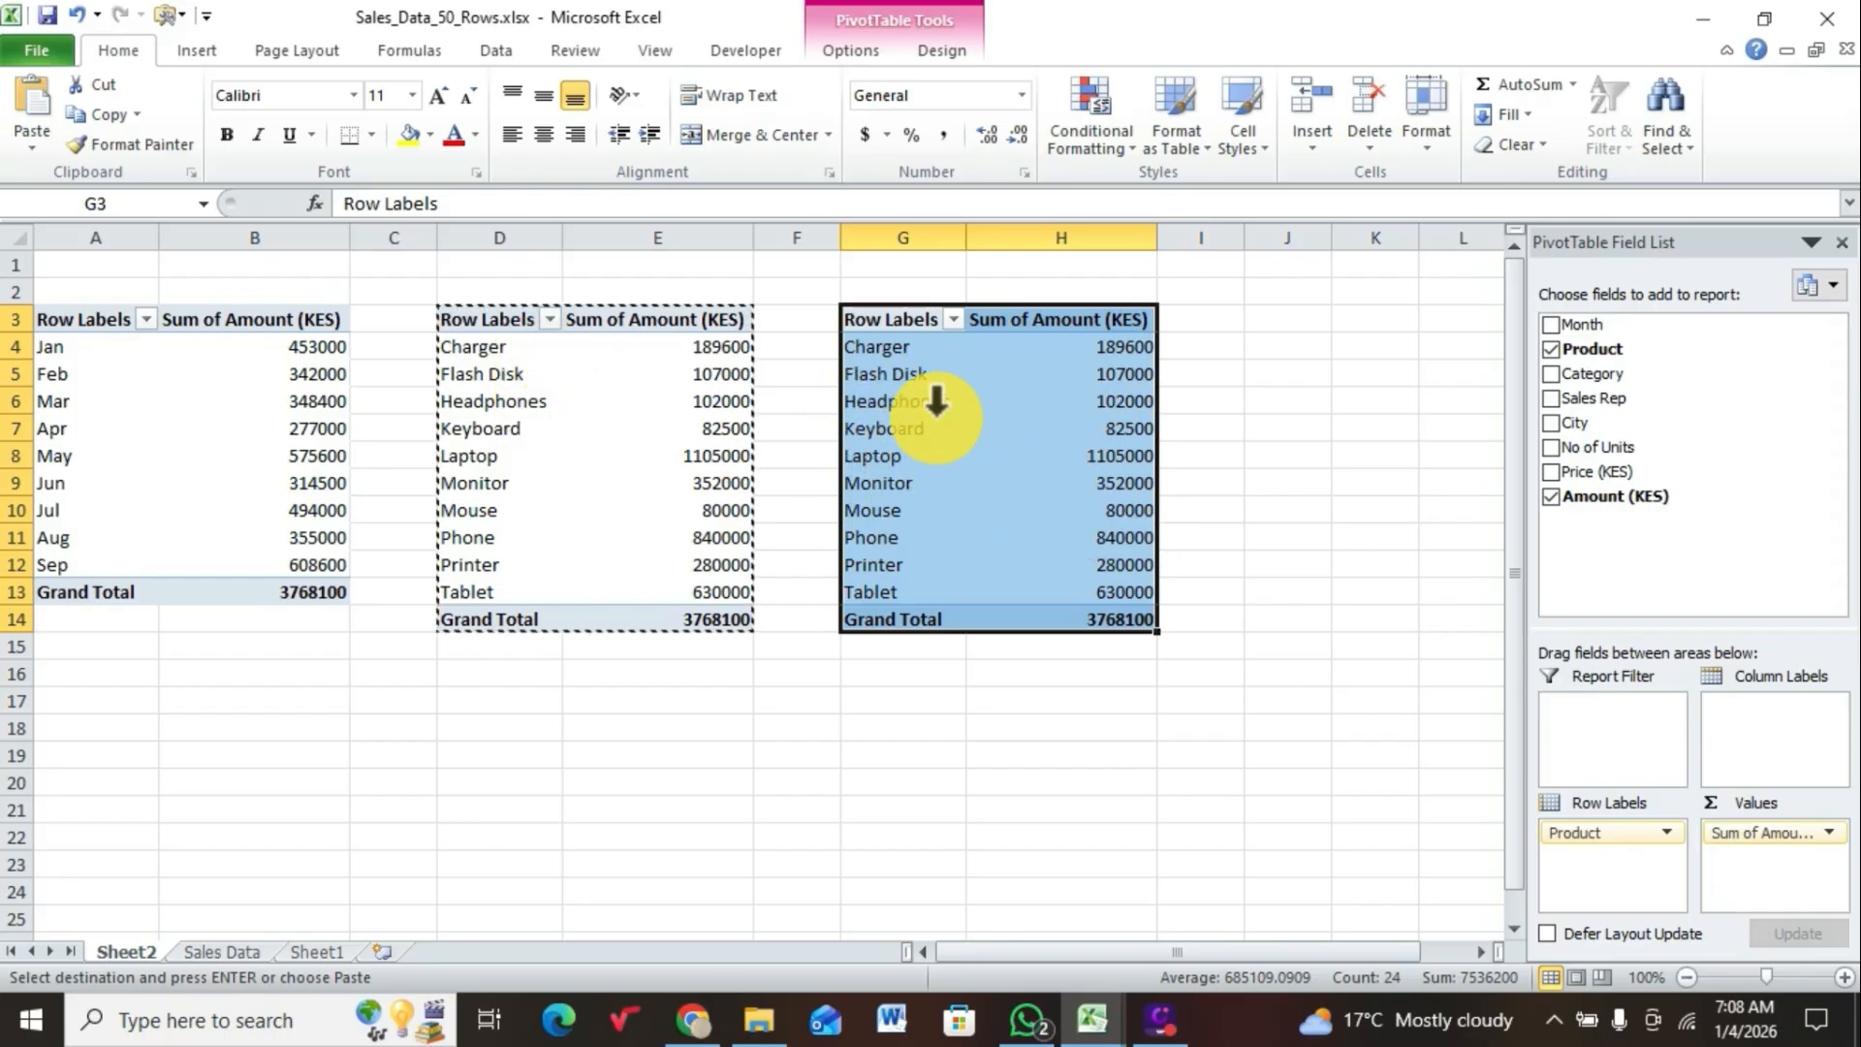
pyautogui.click(1551, 350)
pyautogui.click(1552, 374)
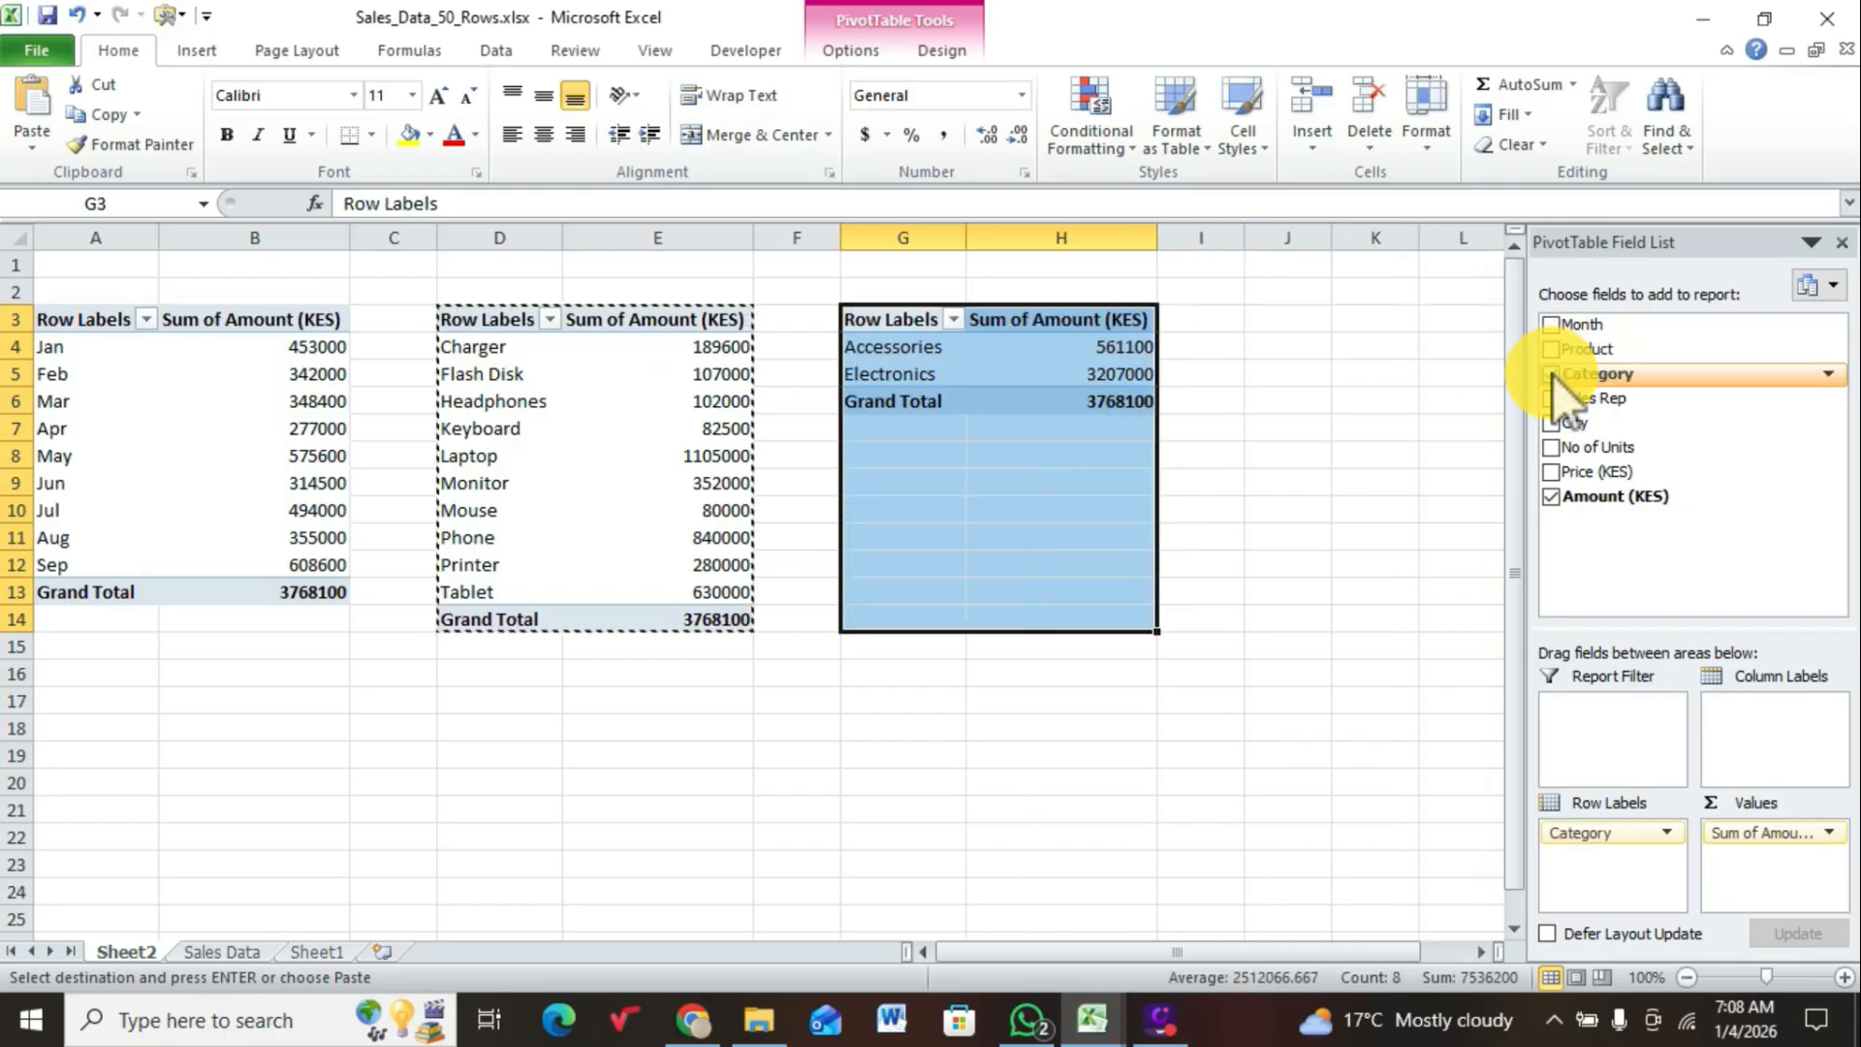
# Step: Copy the range G3:H14 holding the category sales PivotTable and paste a duplicate of it at cell J3
pyautogui.rightClick(1099, 412)
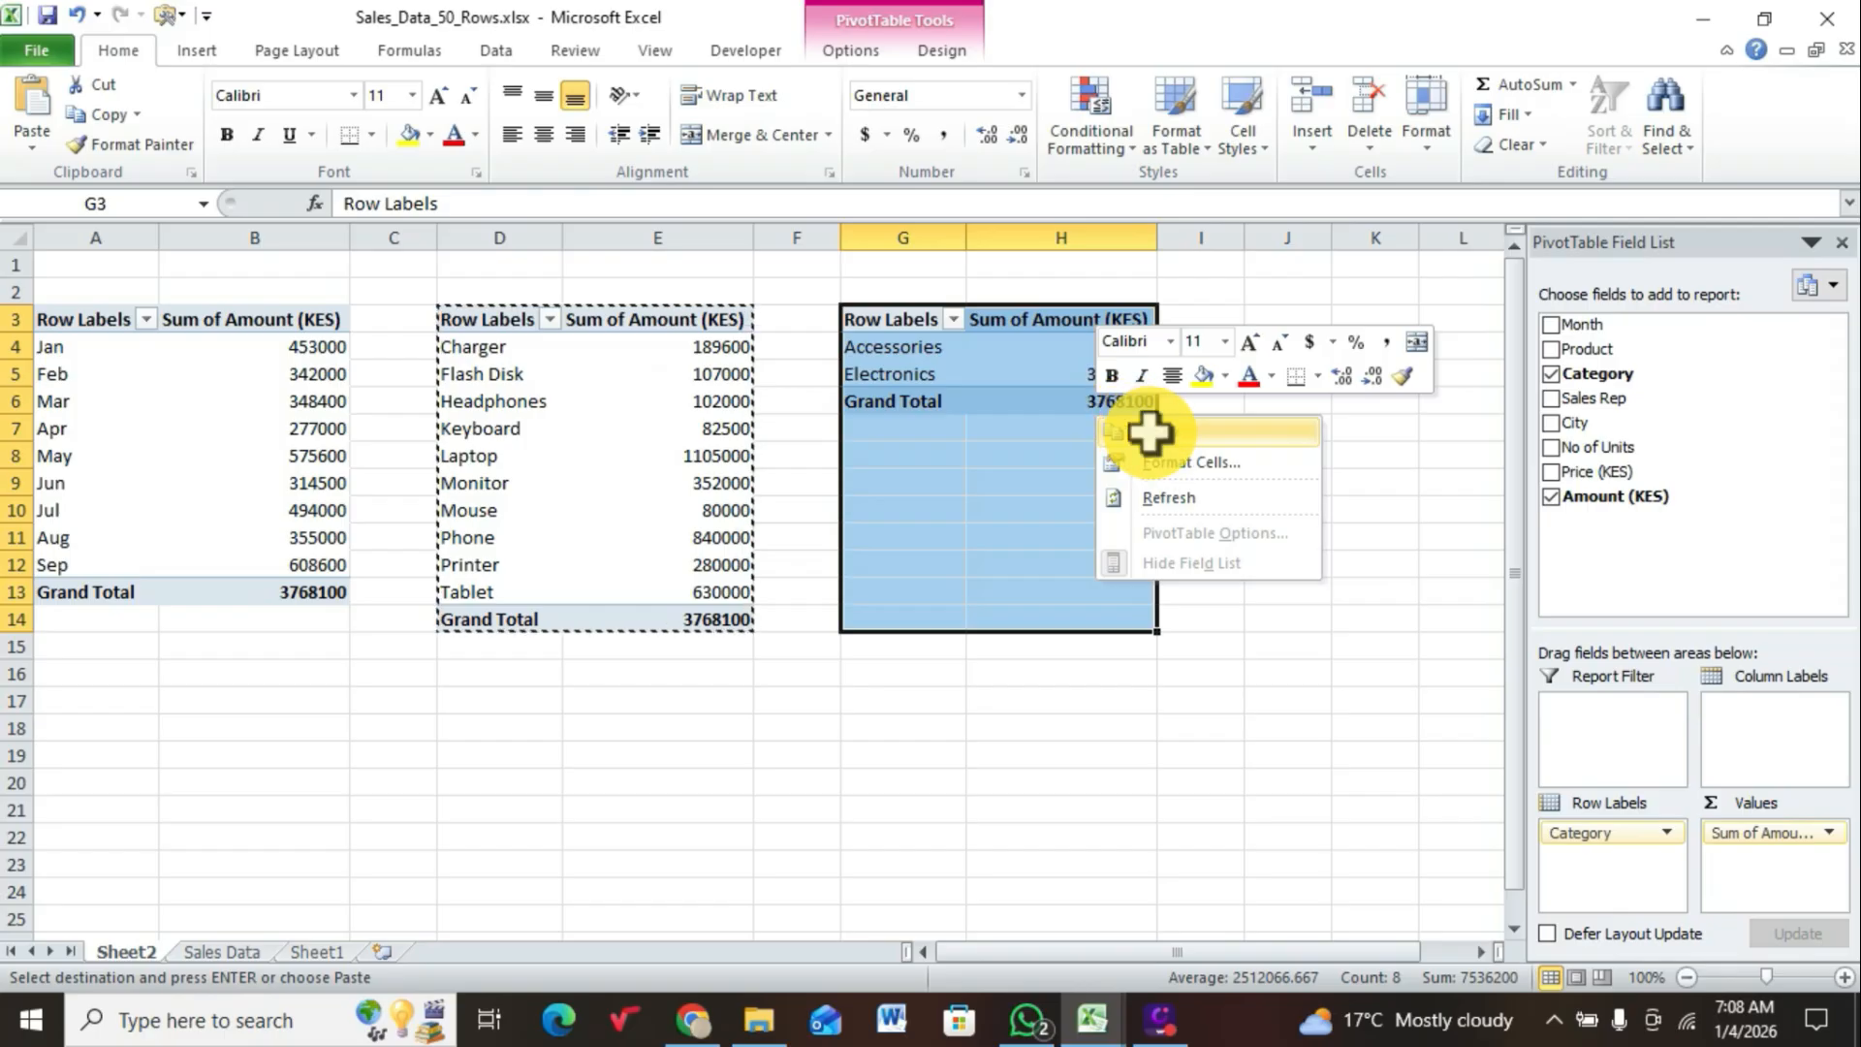
pyautogui.click(1148, 429)
pyautogui.click(1260, 326)
pyautogui.rightClick(1260, 326)
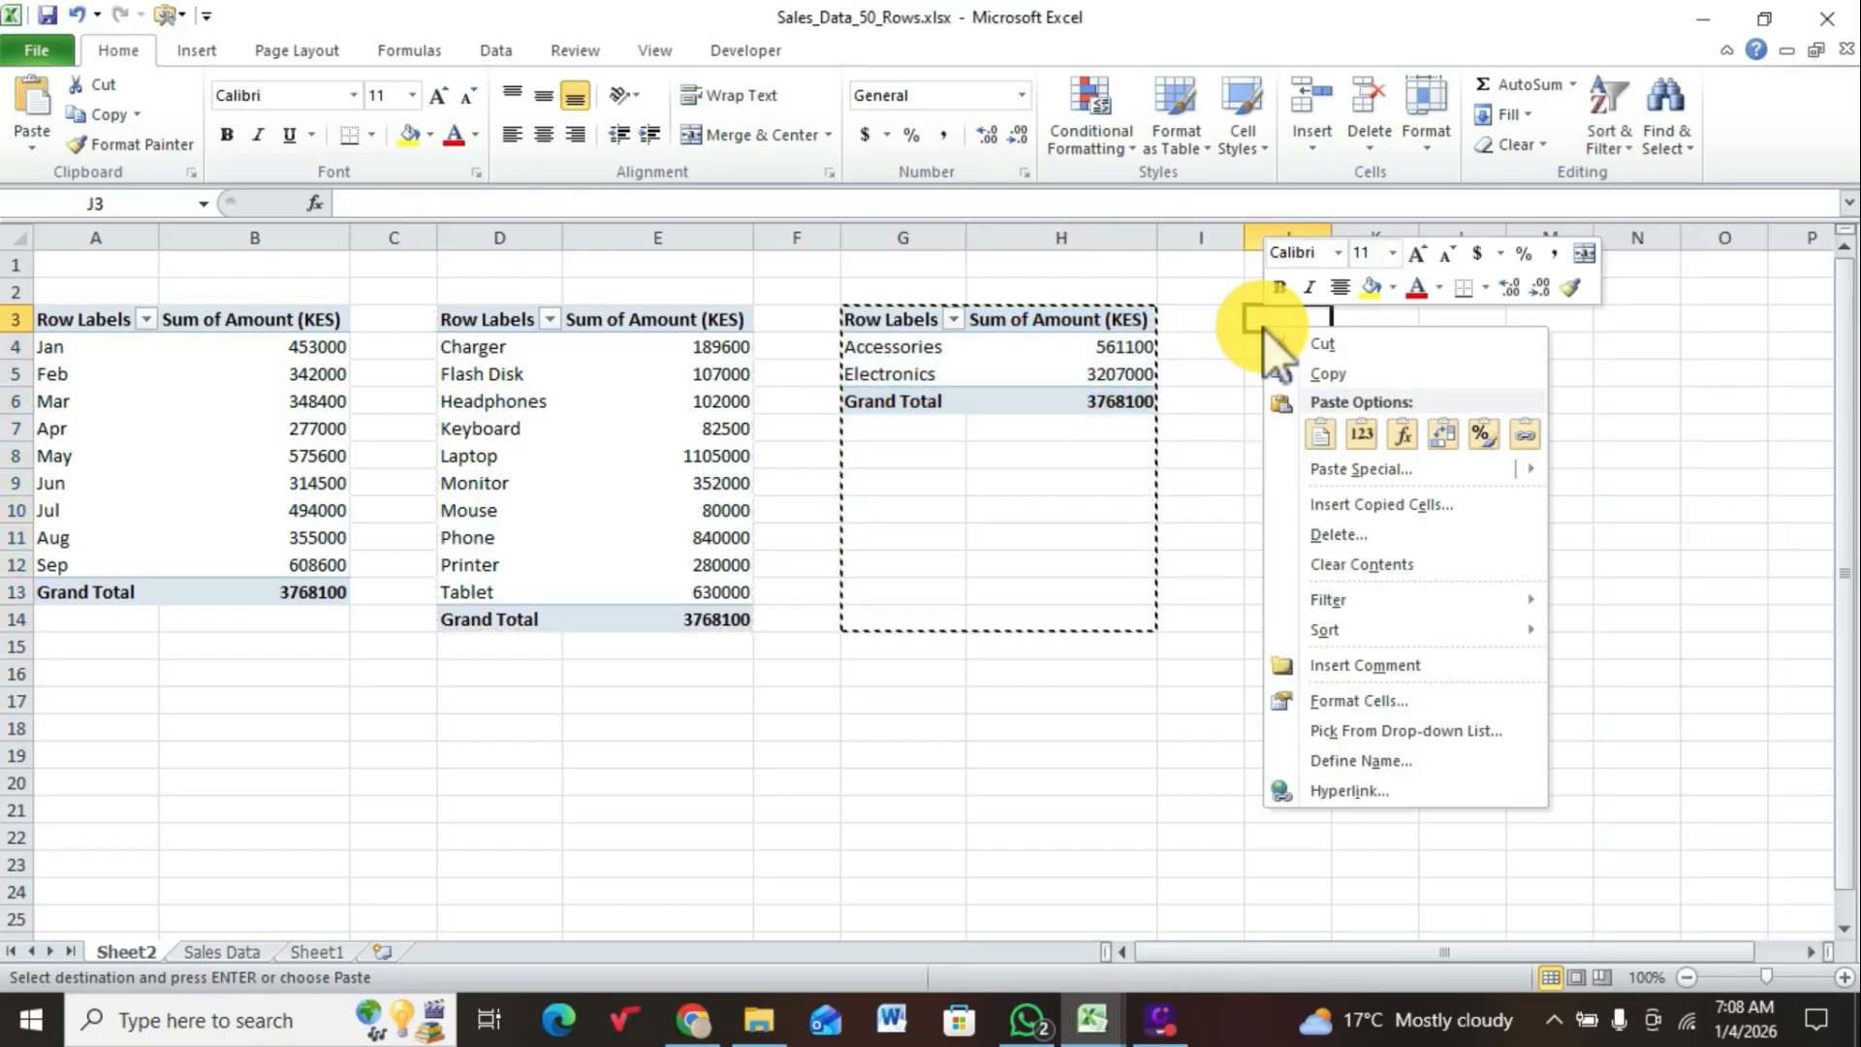
pyautogui.click(1324, 431)
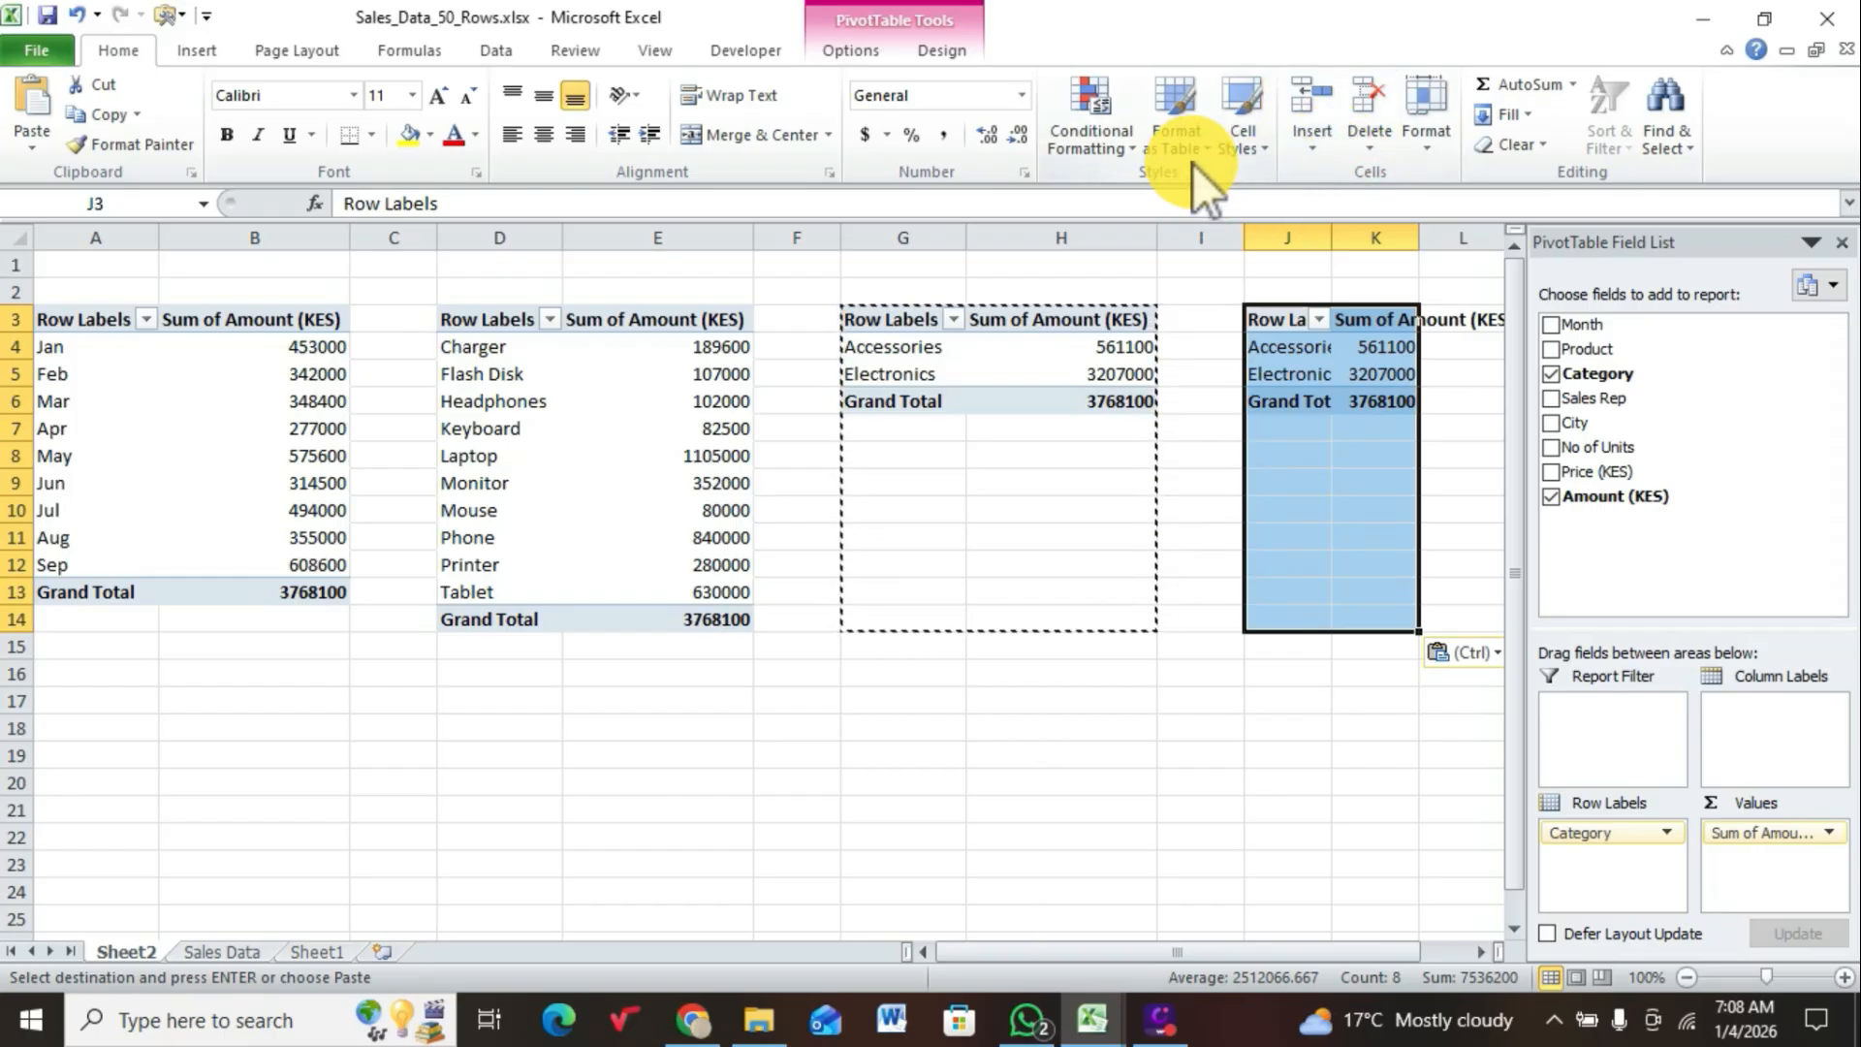
# Step: AutoFit columns J and K and replace Category with Sales Rep as the row labels of the PivotTable at J3
pyautogui.click(1435, 150)
pyautogui.click(1504, 302)
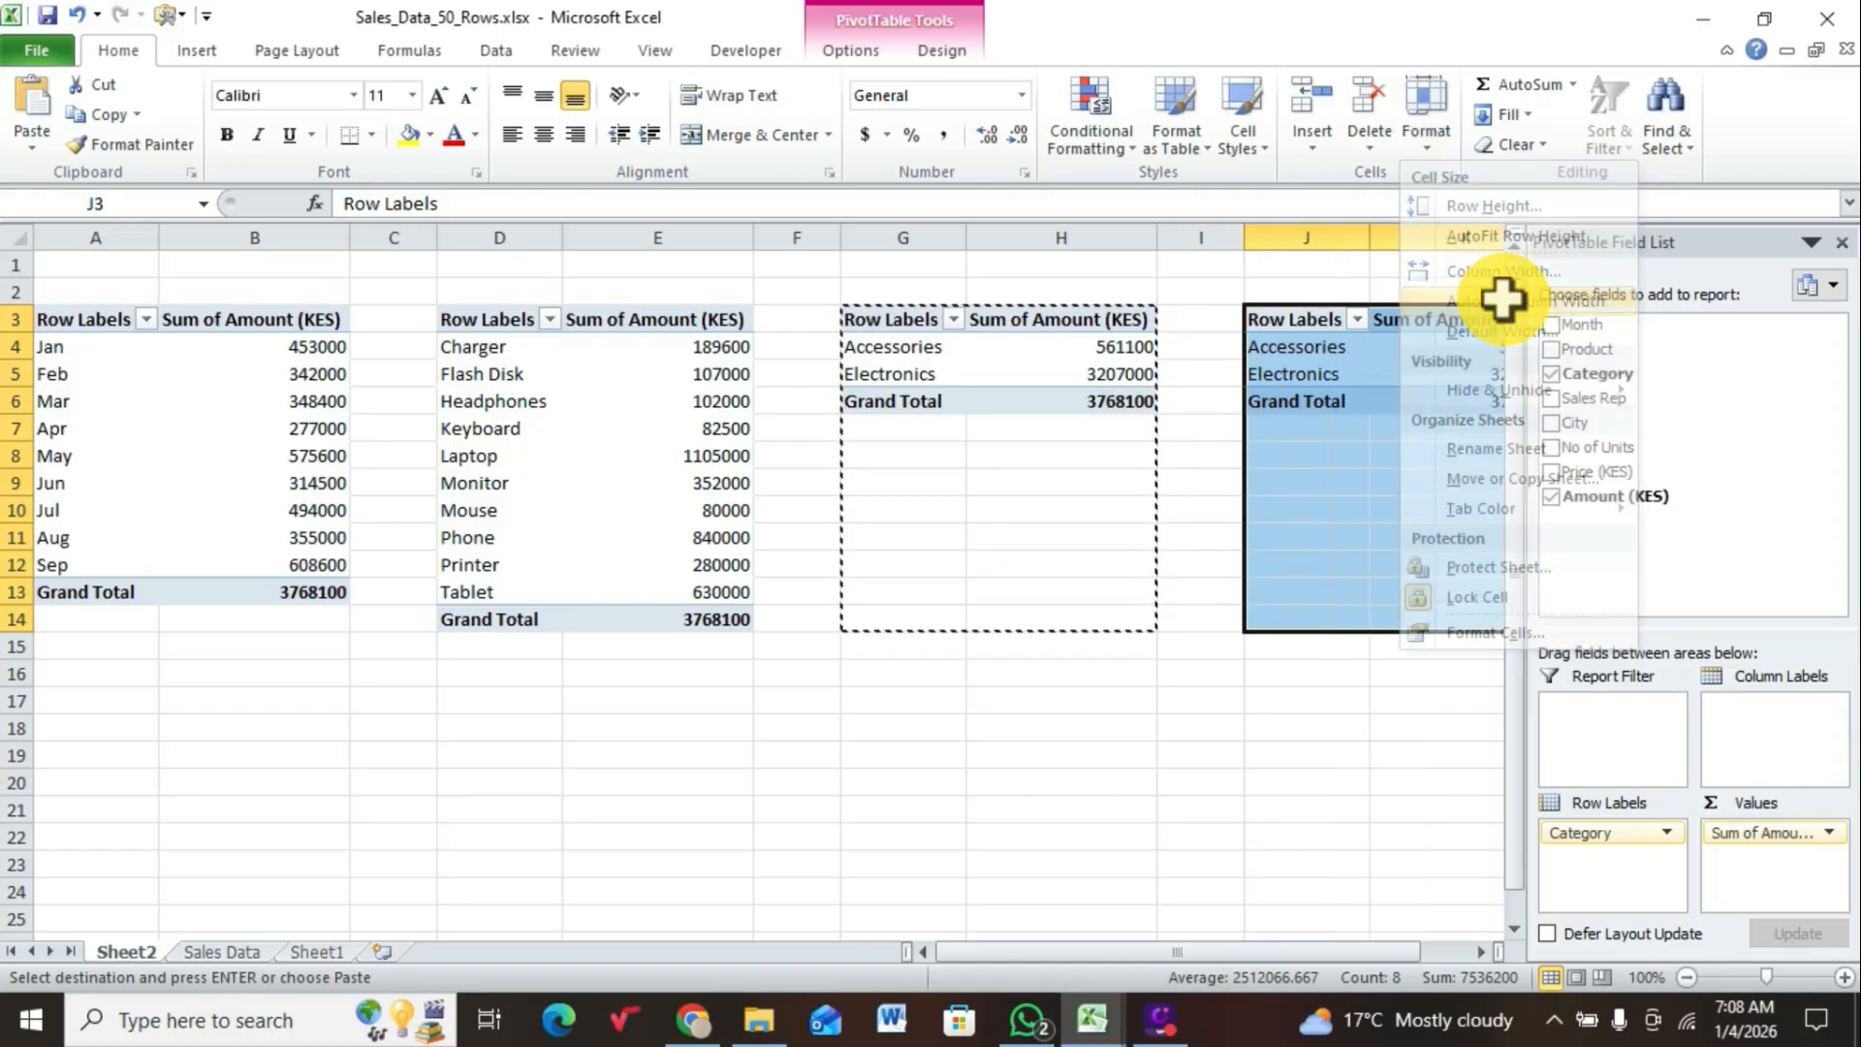
pyautogui.click(1552, 376)
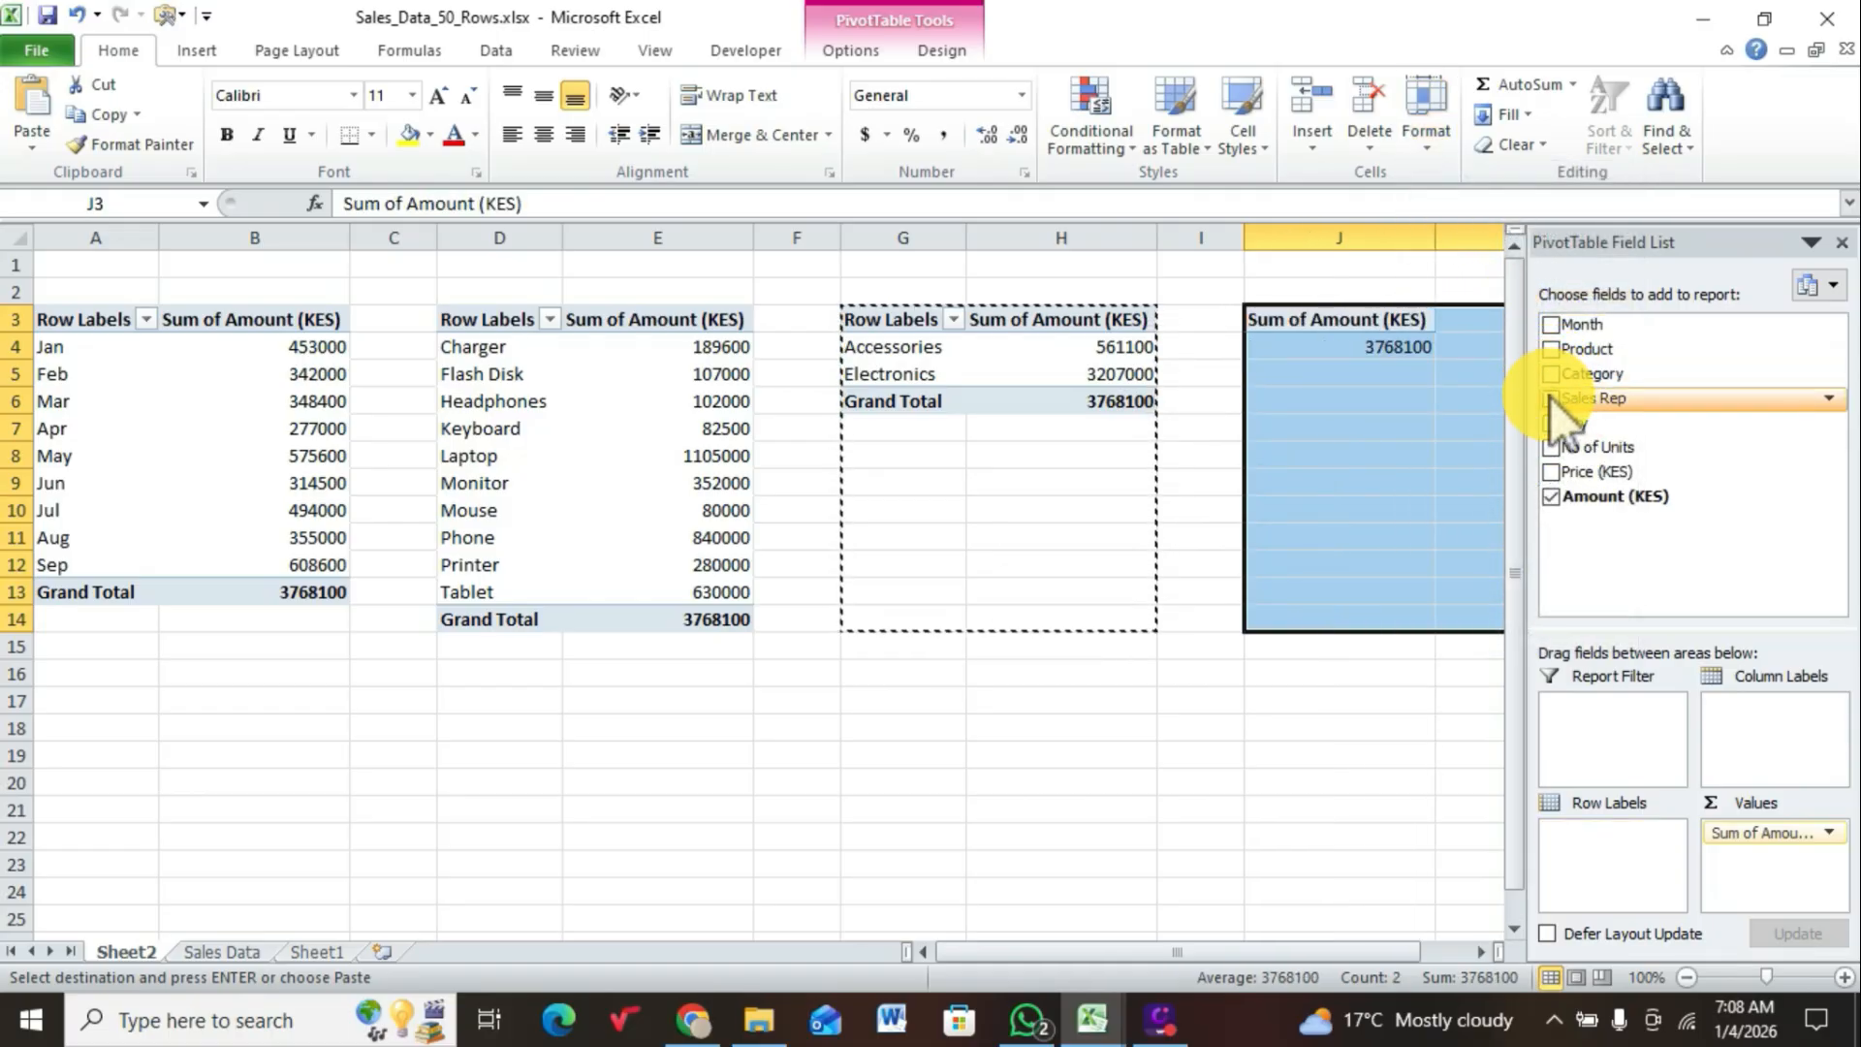
pyautogui.click(1552, 399)
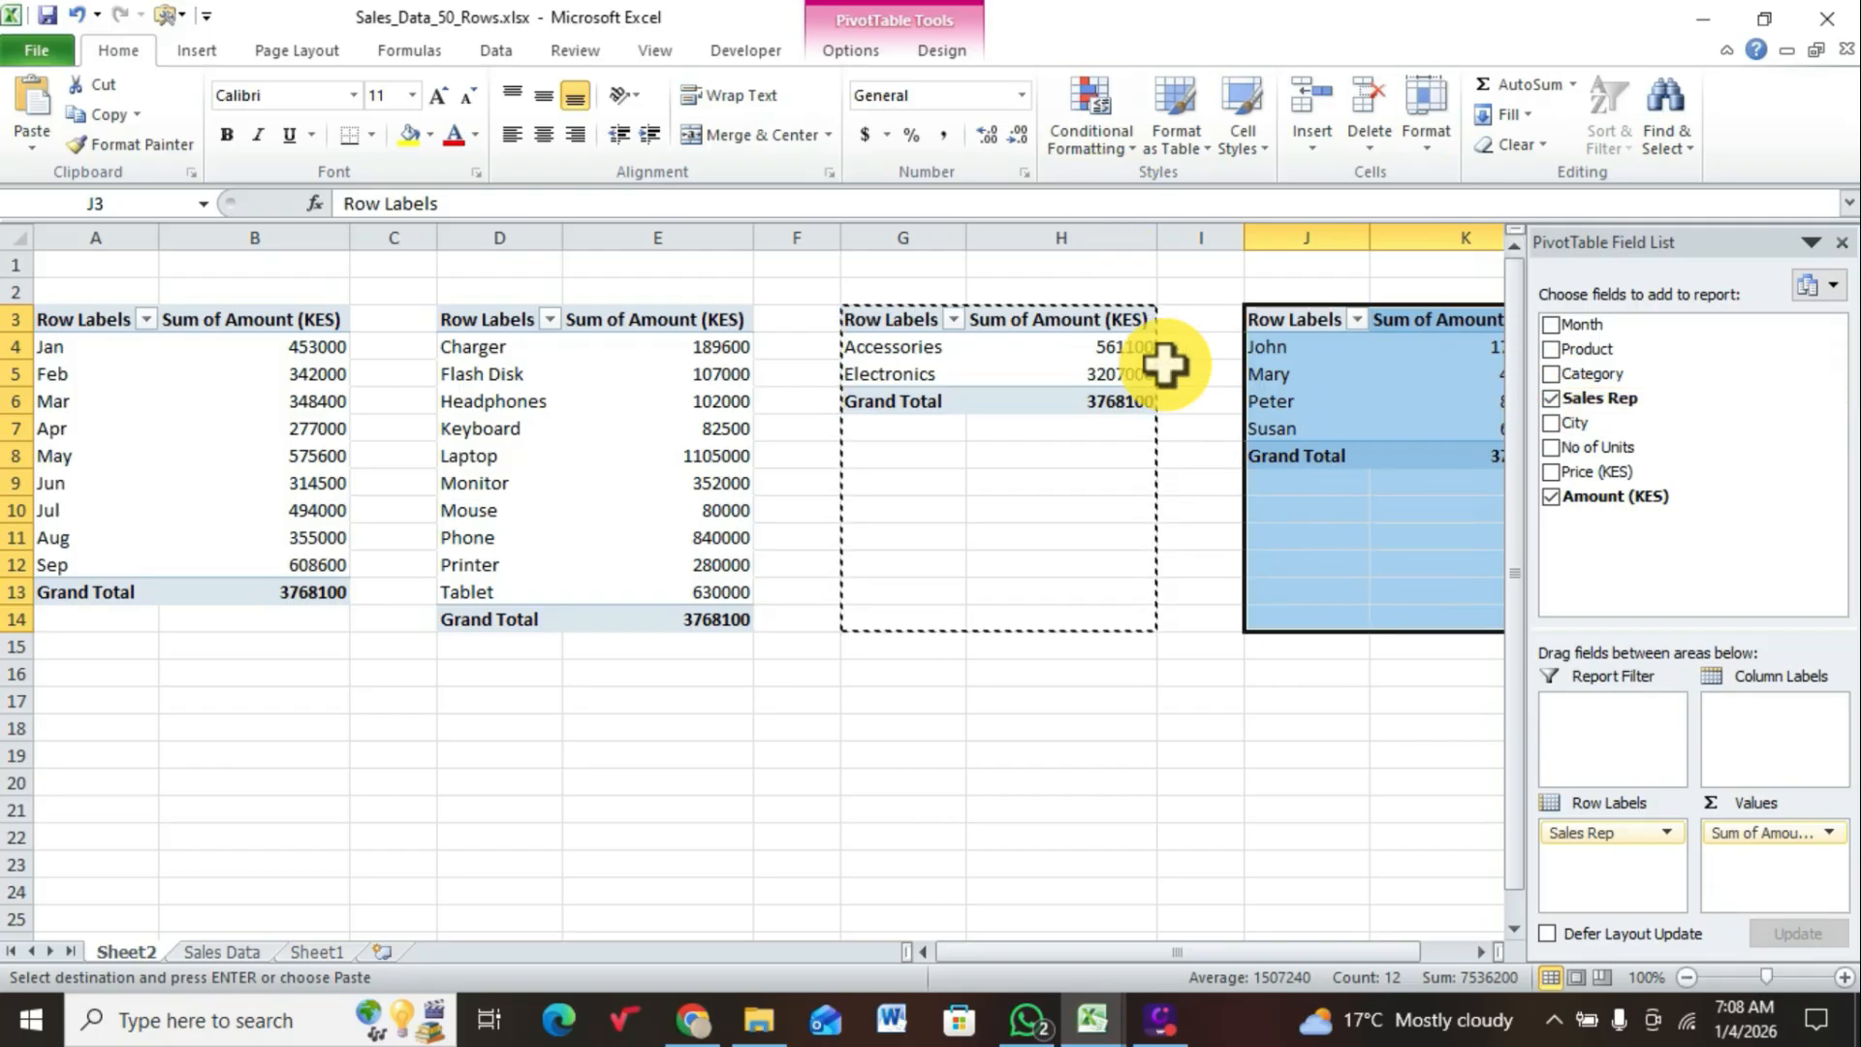
# Step: Copy the range J3:K14 holding the sales rep PivotTable and paste a duplicate of it at cell A17
pyautogui.rightClick(1329, 448)
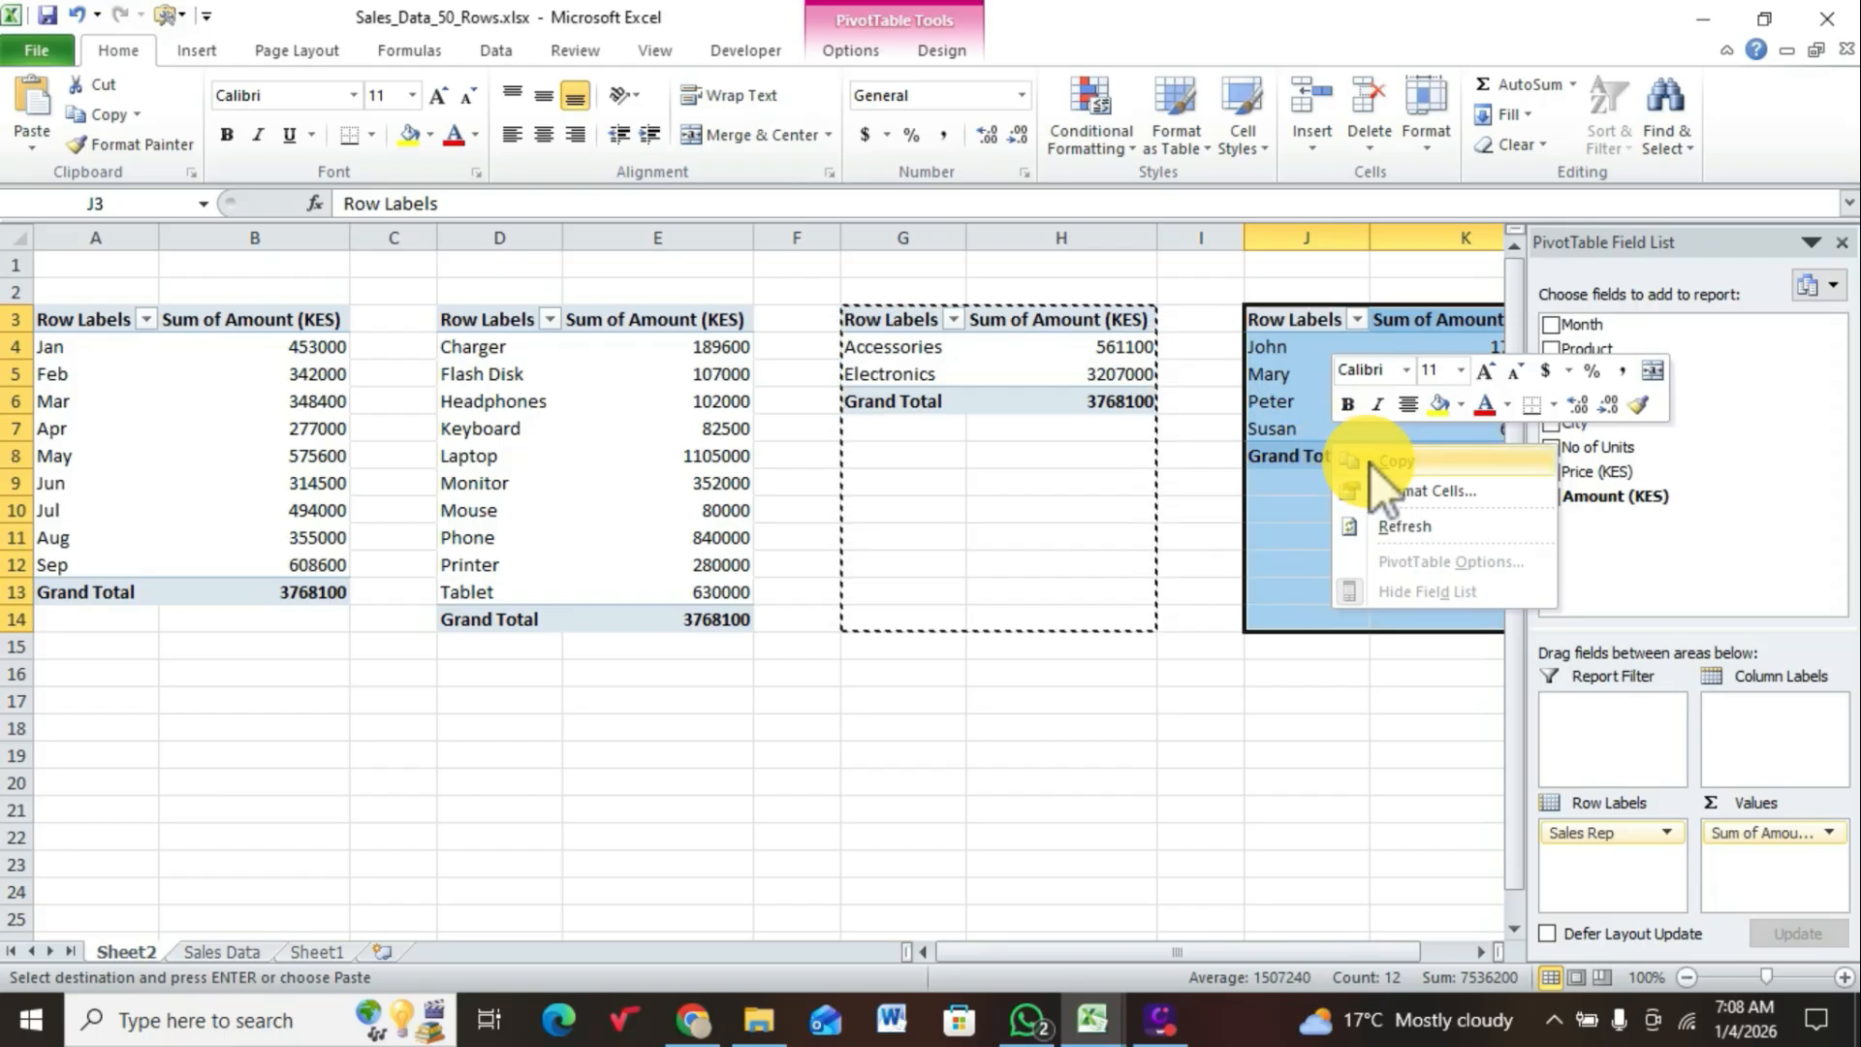
pyautogui.click(1370, 462)
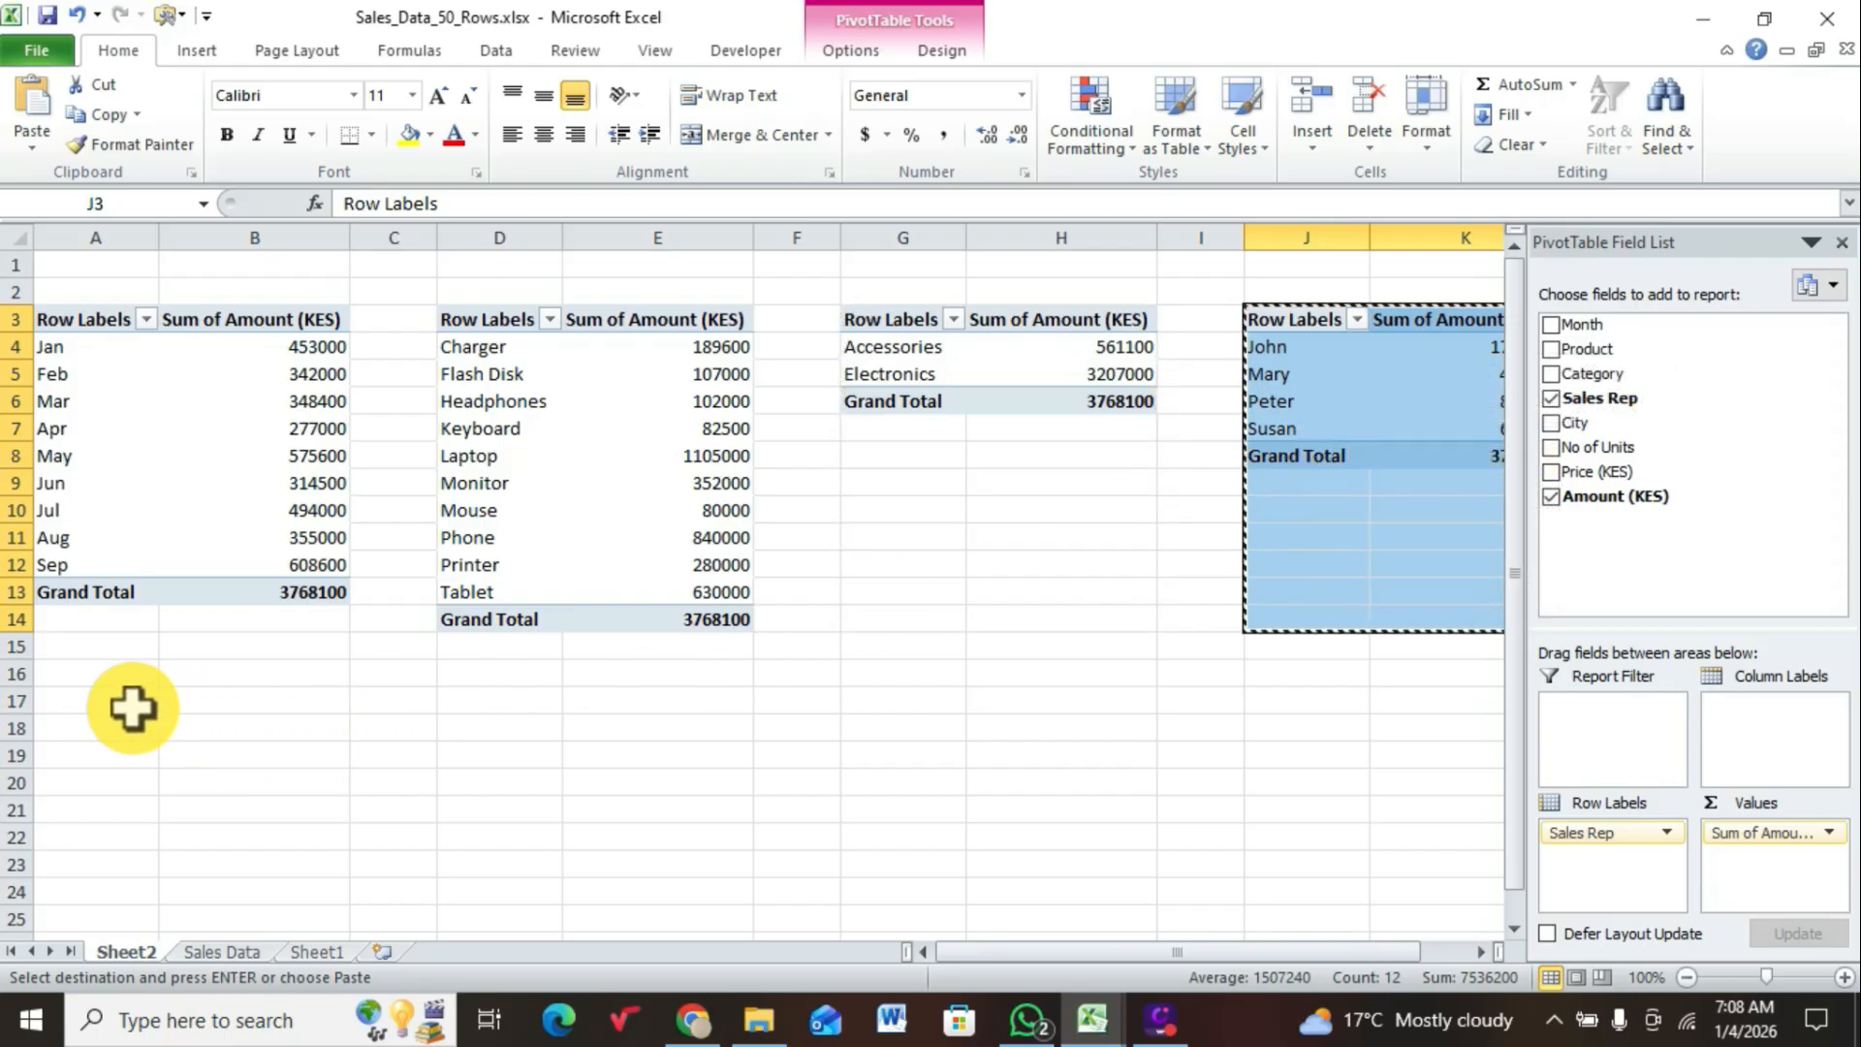
pyautogui.click(102, 703)
pyautogui.rightClick(97, 702)
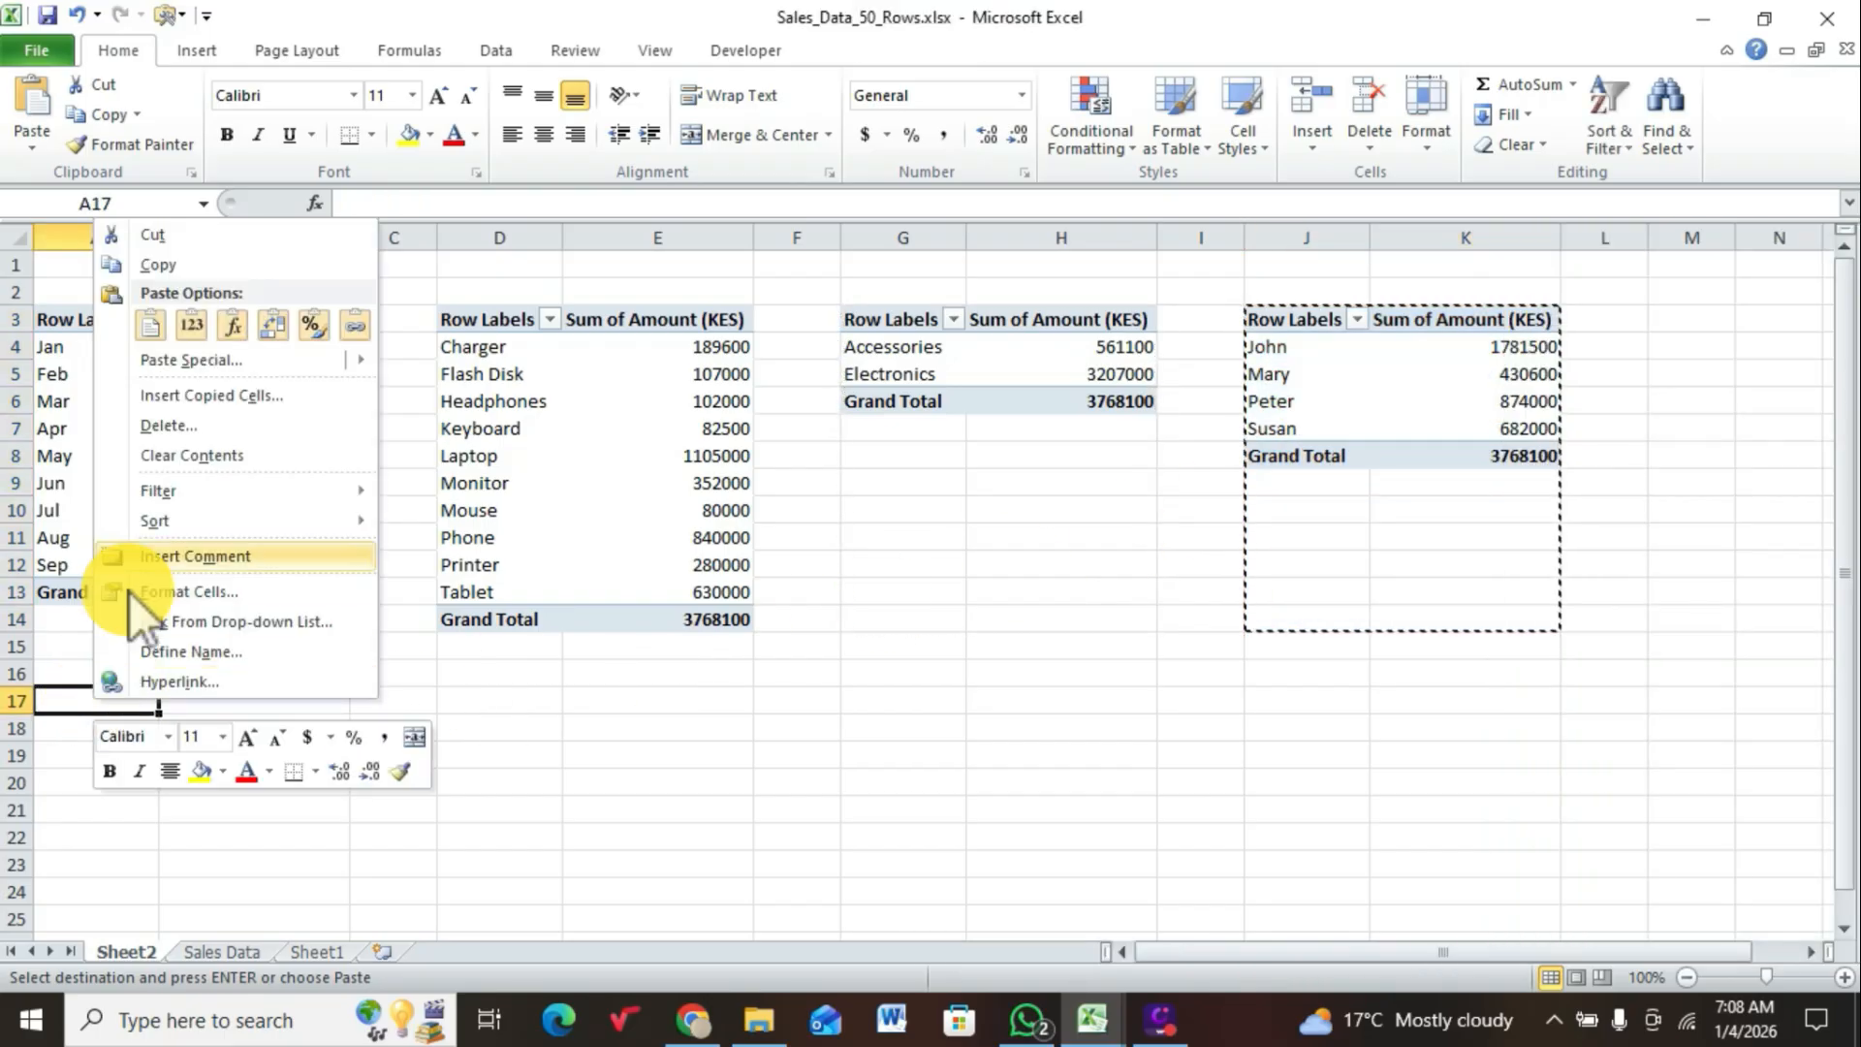
pyautogui.click(151, 327)
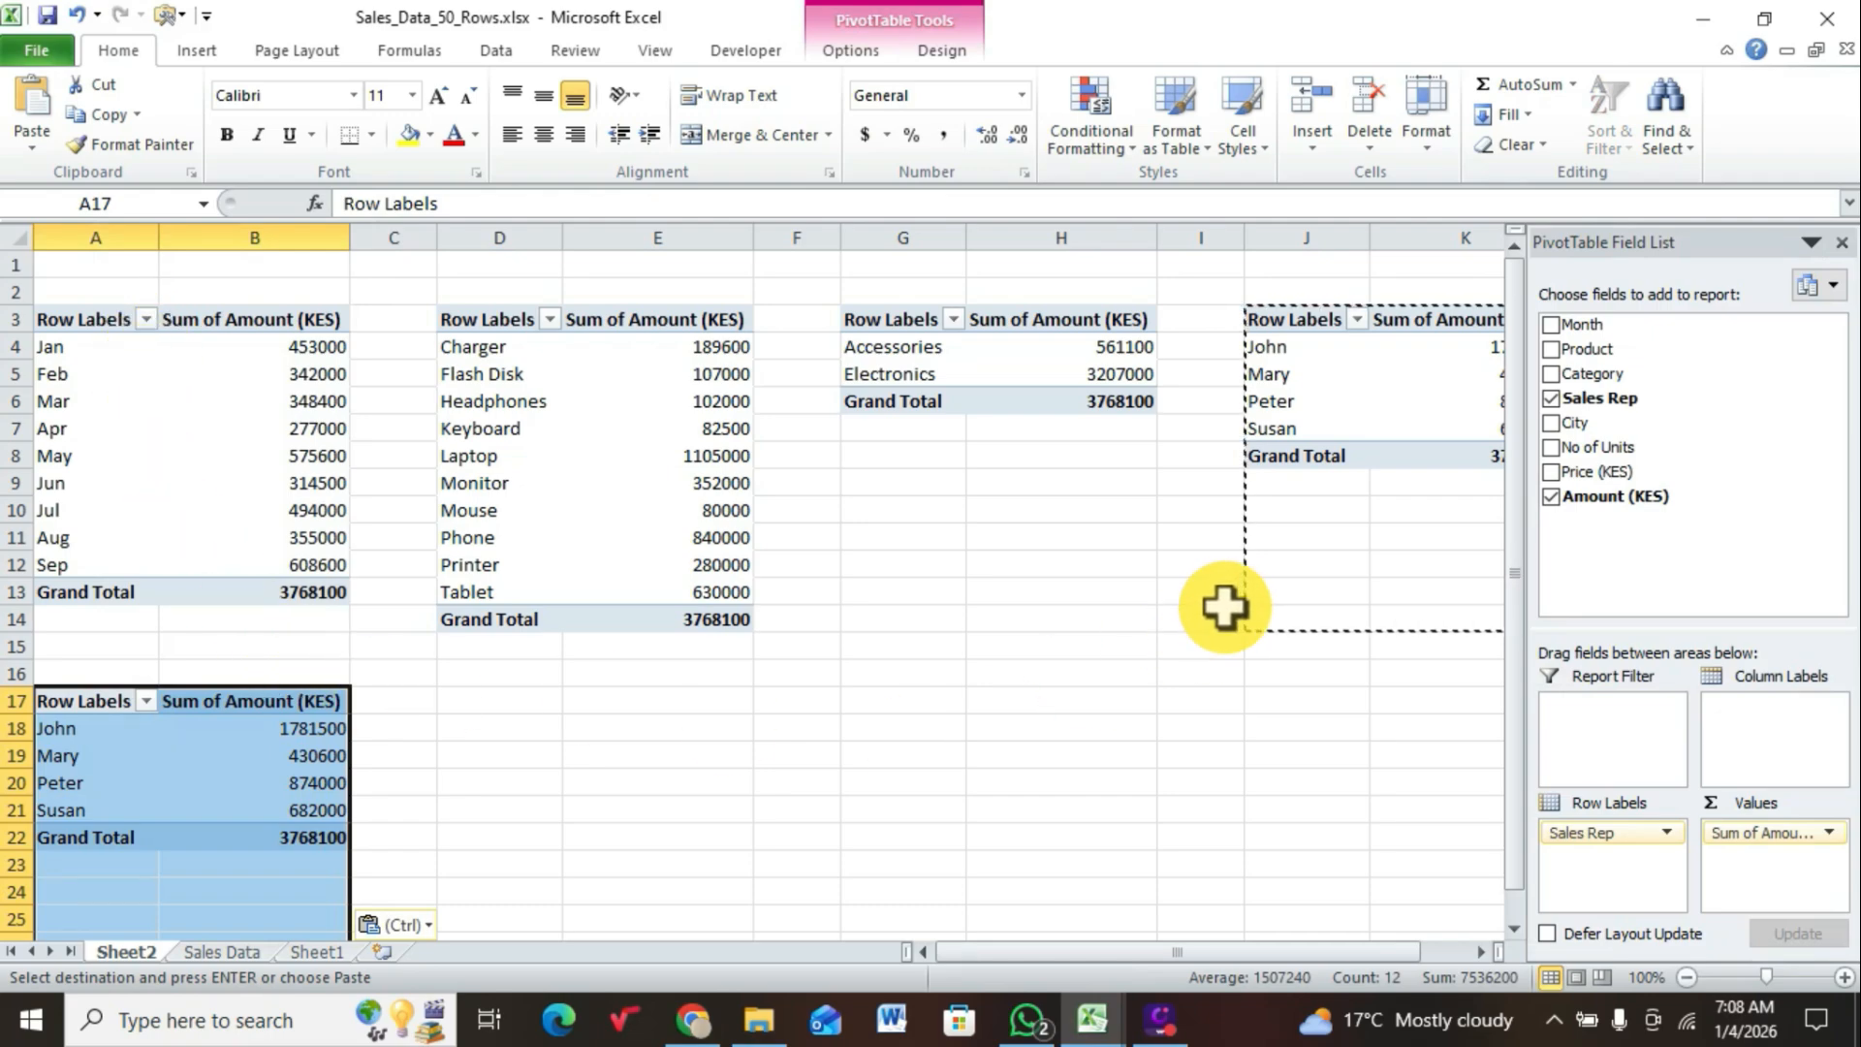
# Step: Replace Sales Rep with City as the row labels of the PivotTable at A17
pyautogui.click(1551, 397)
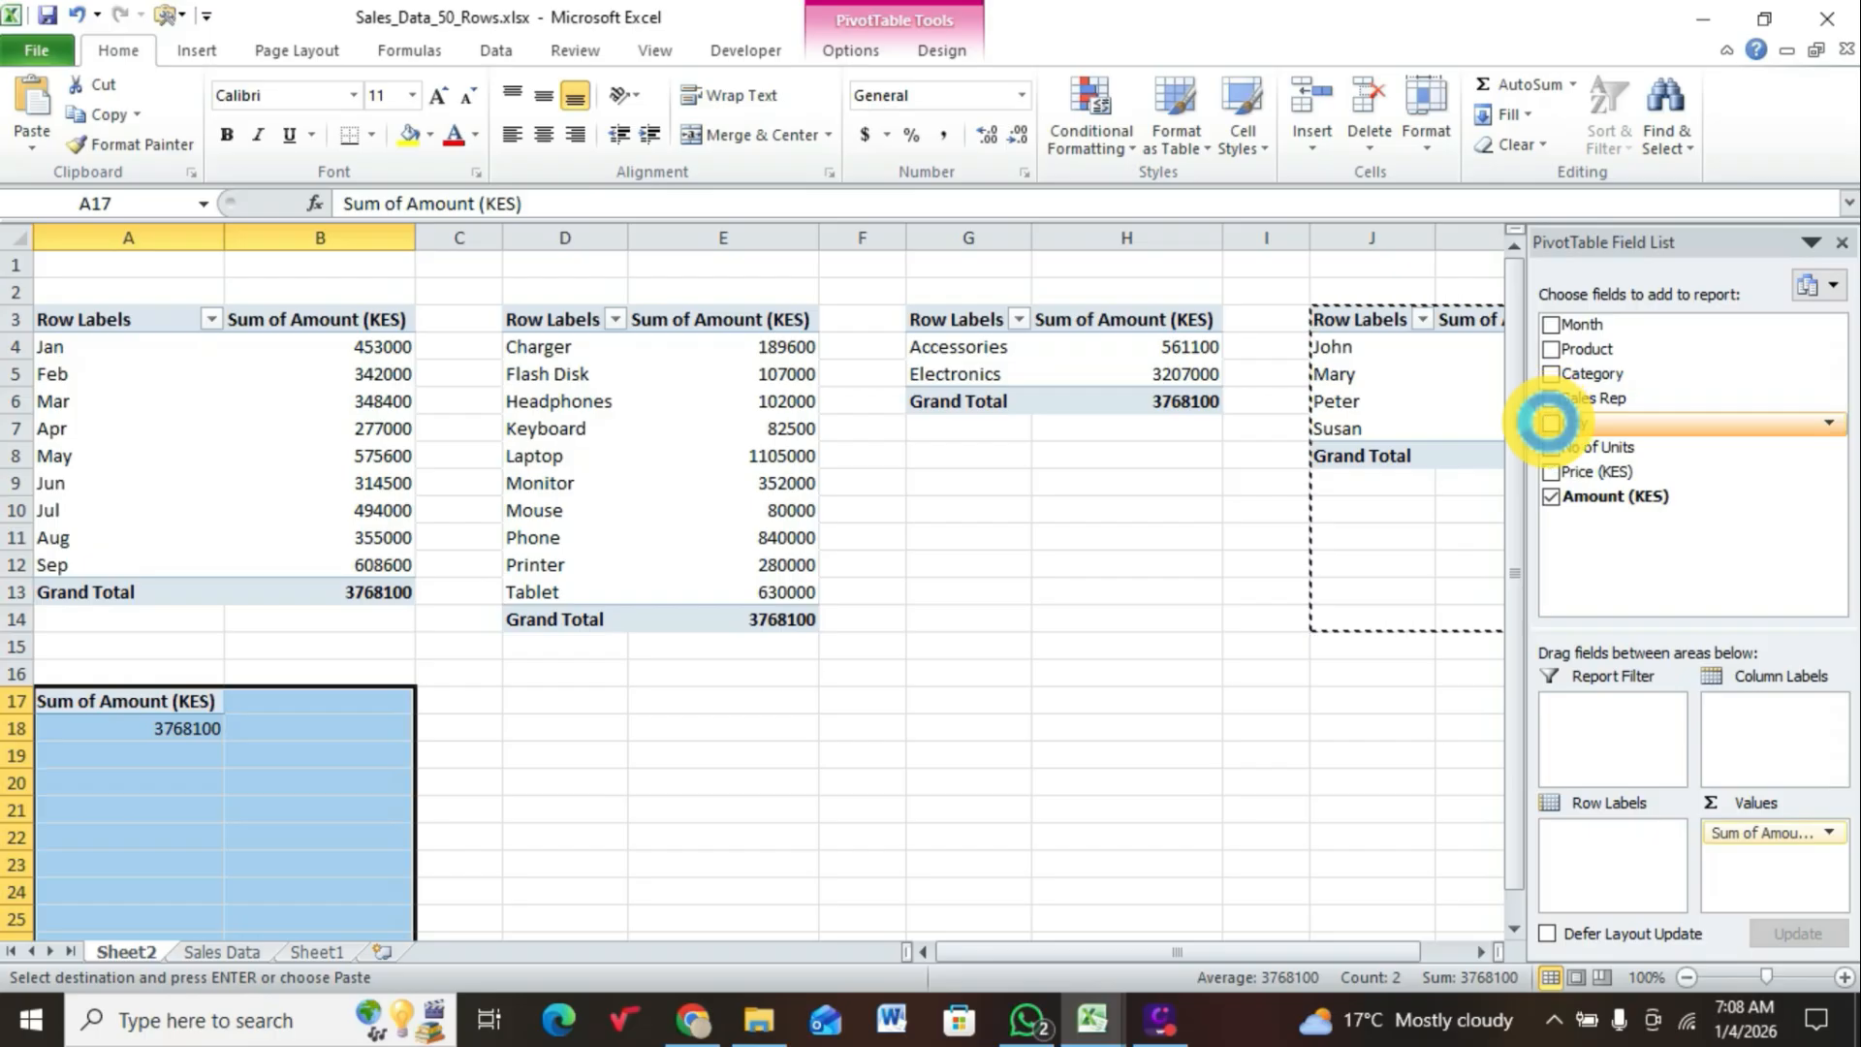
pyautogui.click(1551, 422)
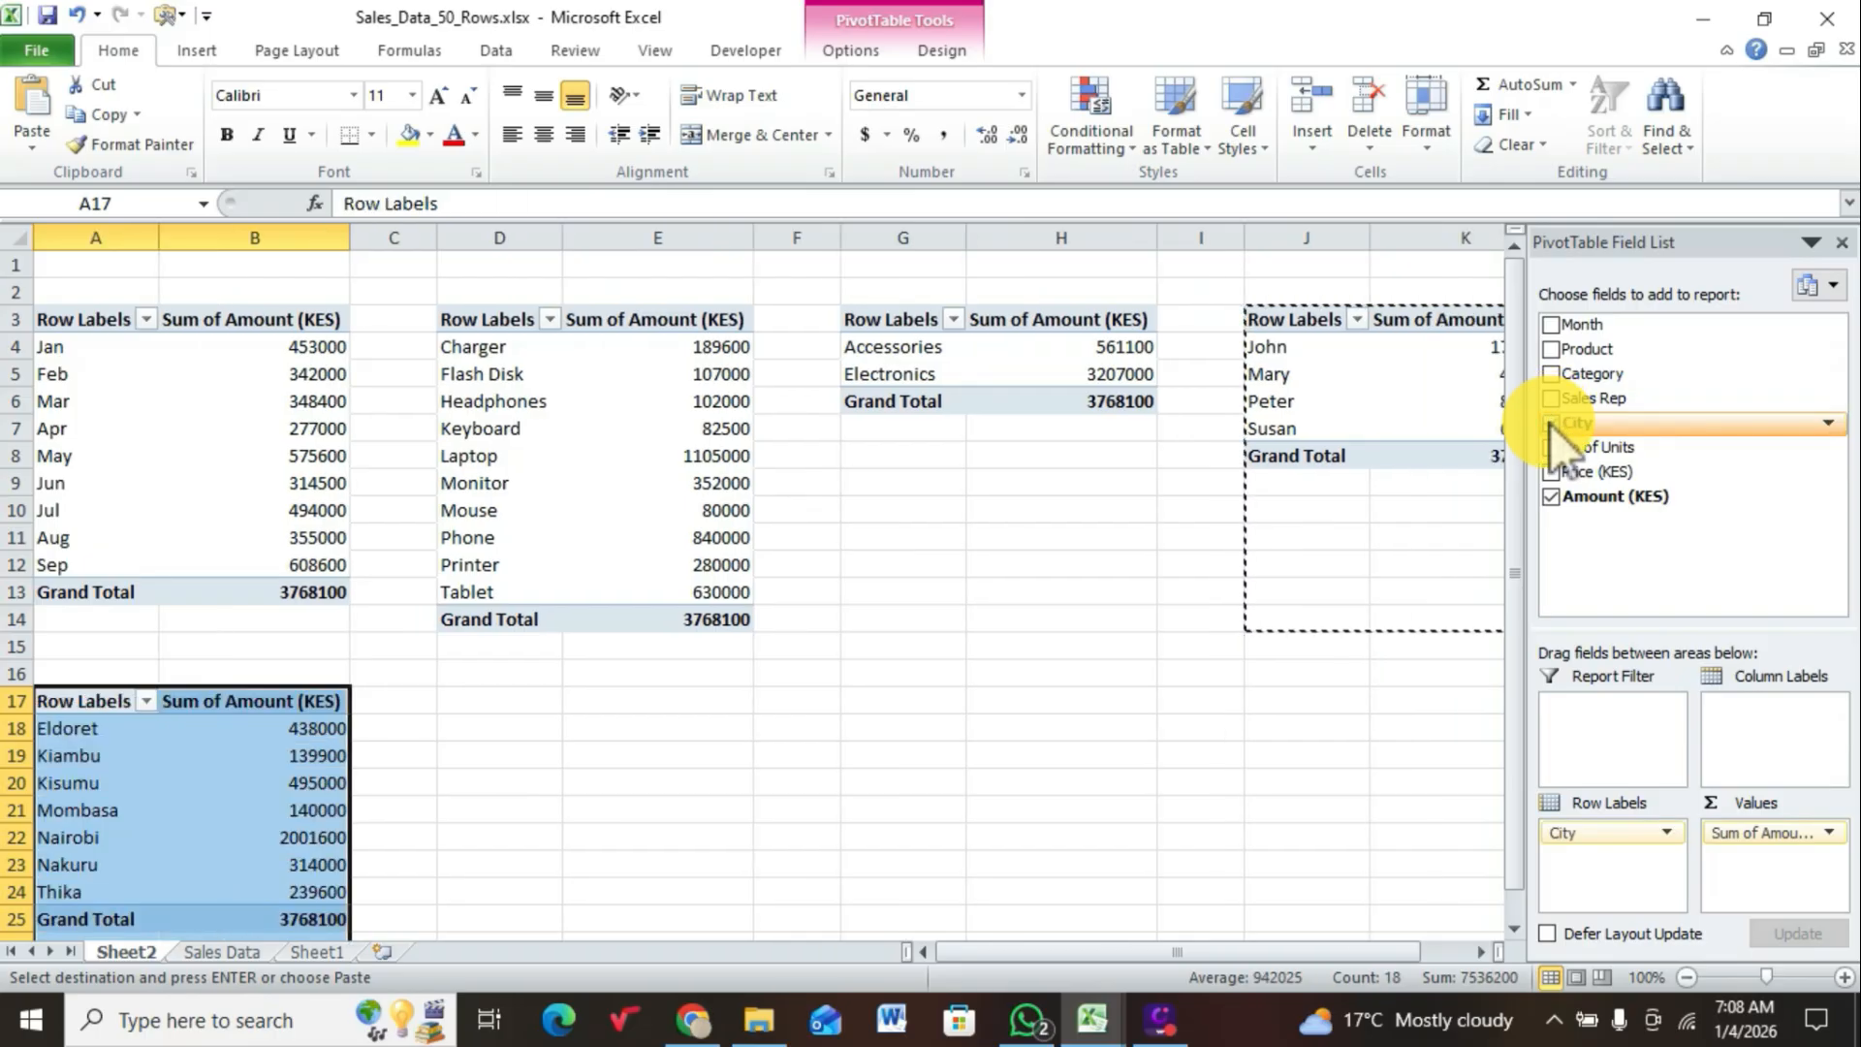
pyautogui.click(1105, 781)
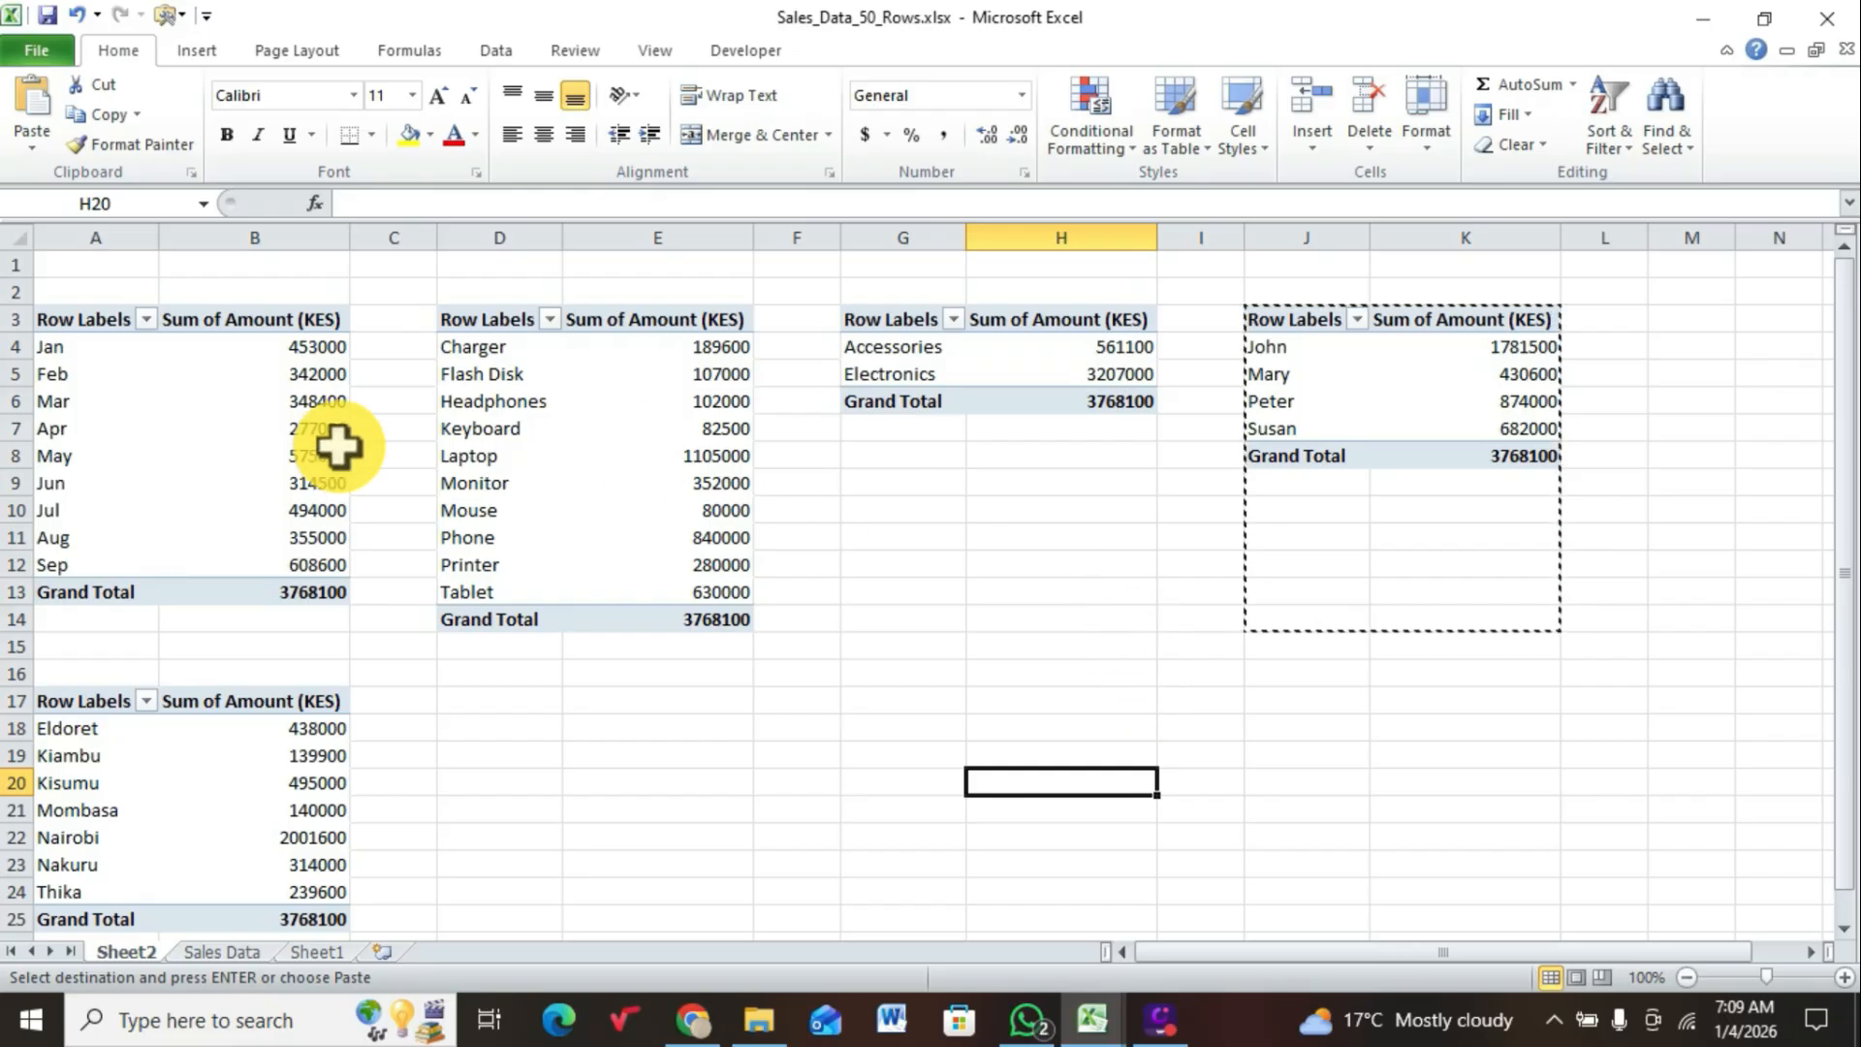
pyautogui.click(247, 401)
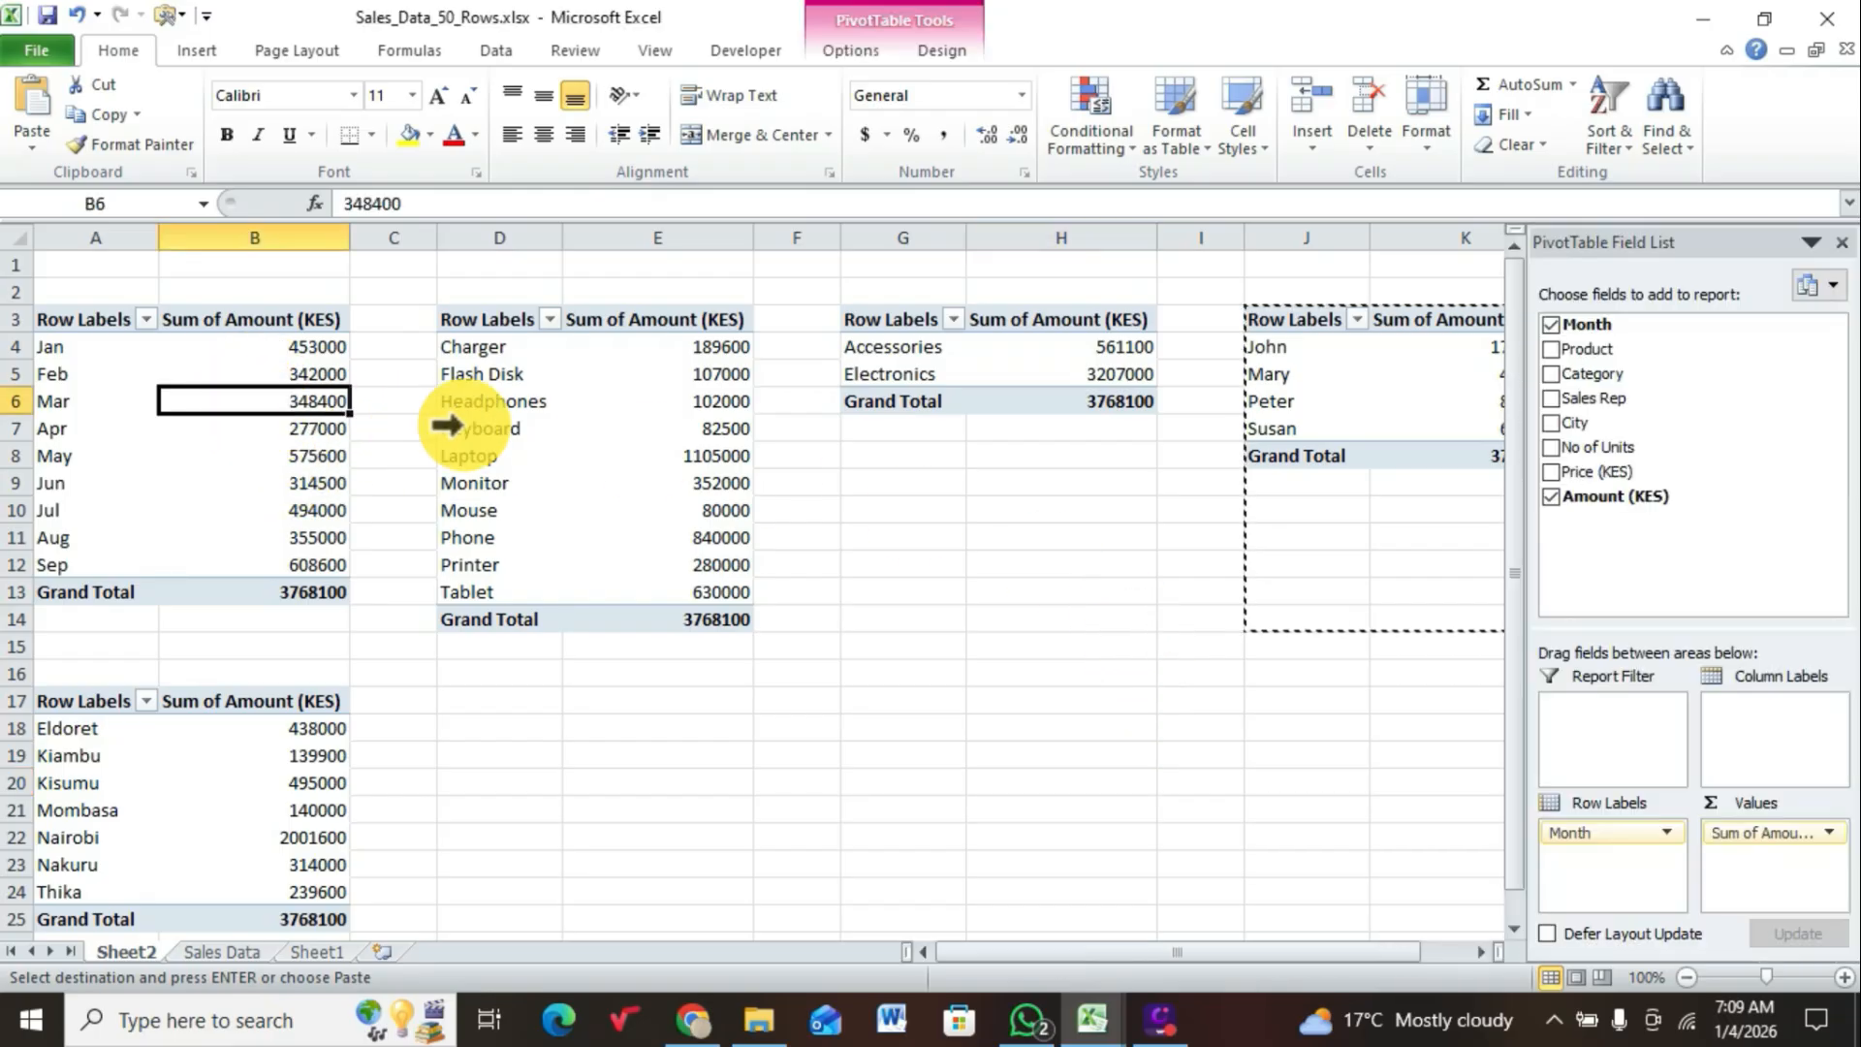
pyautogui.click(478, 421)
pyautogui.click(887, 342)
pyautogui.click(1266, 446)
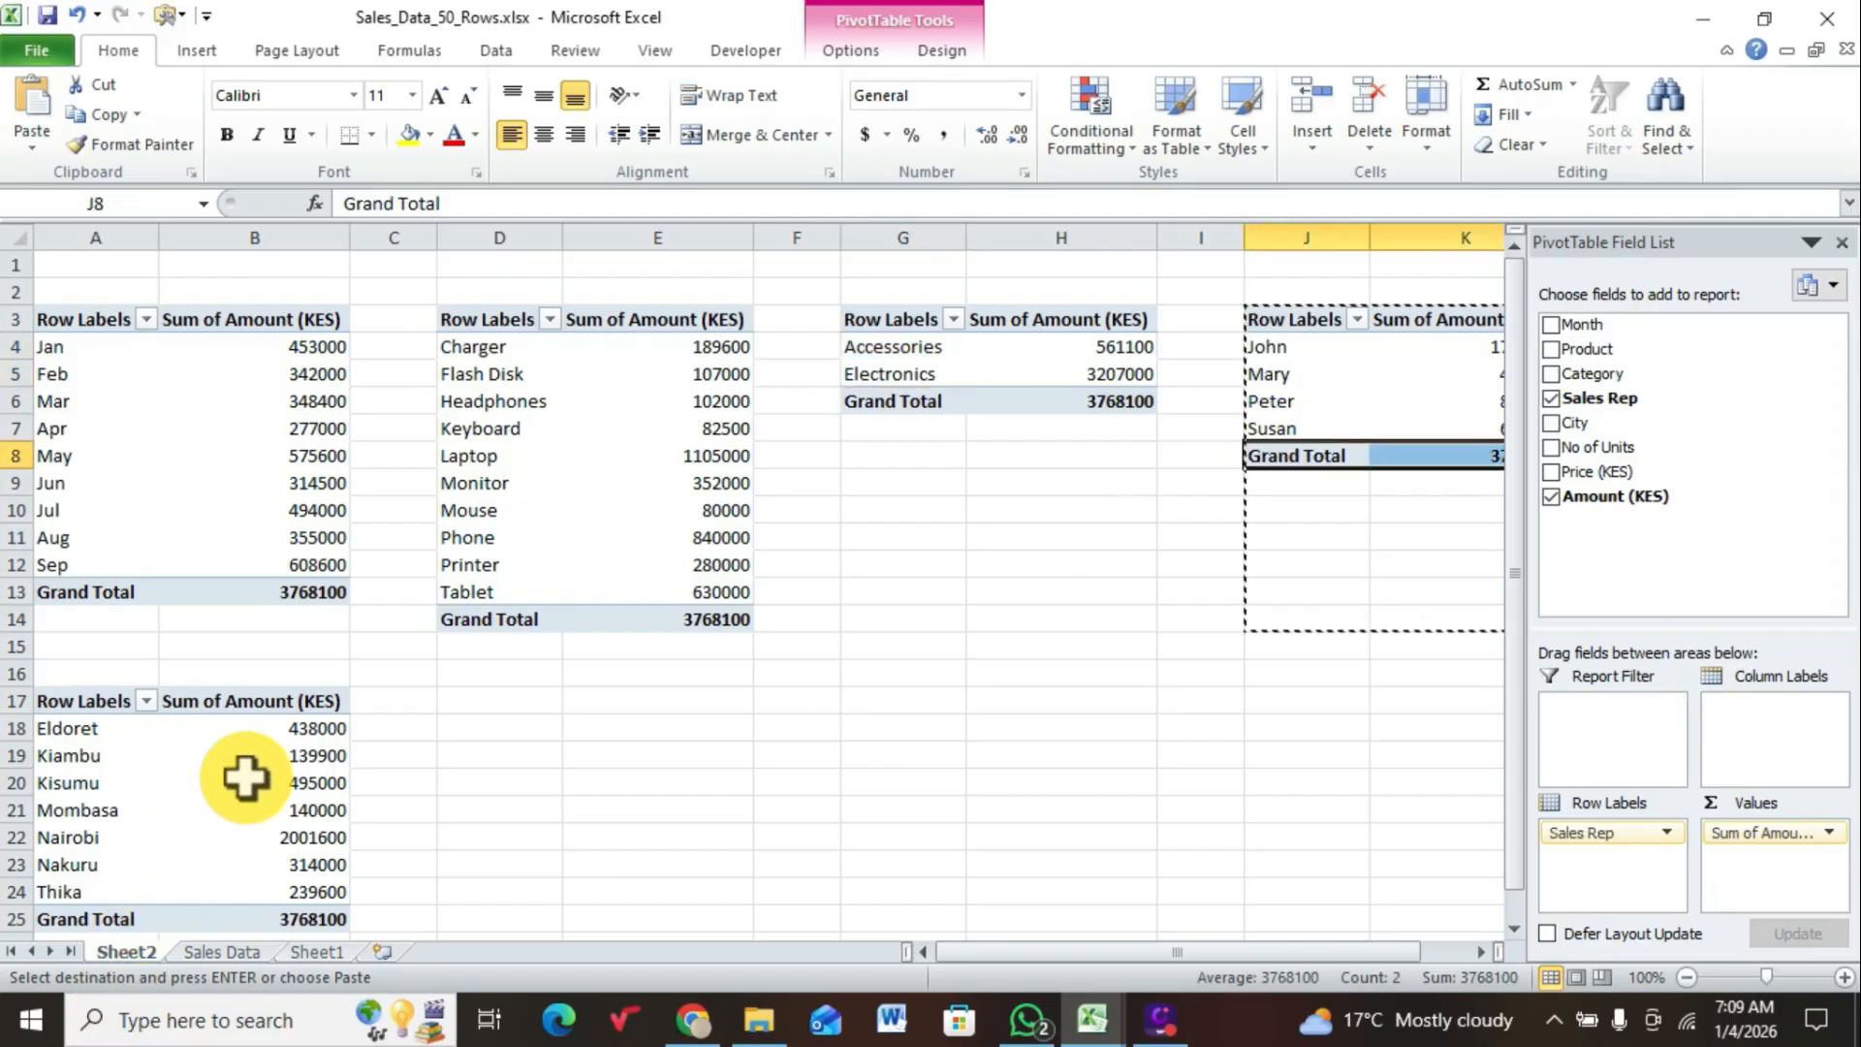
pyautogui.click(789, 729)
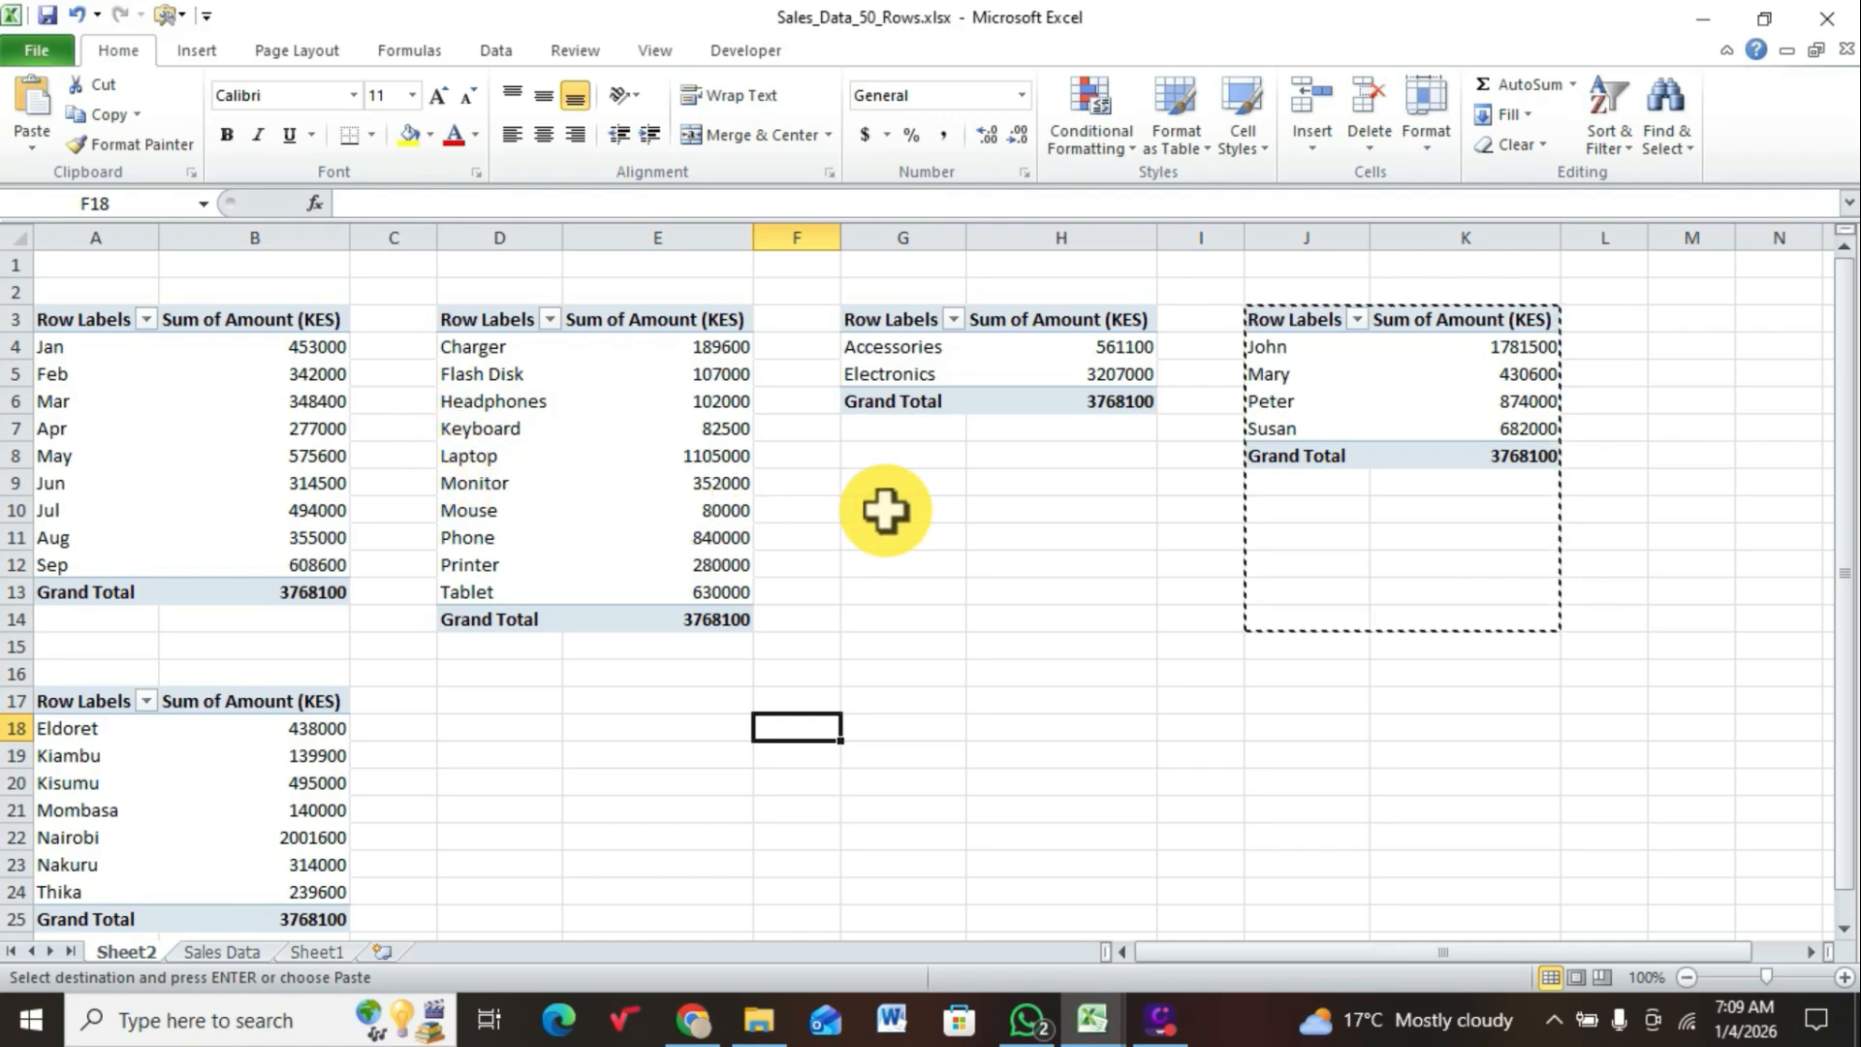
# Step: Rename the monthly sales PivotTable in A3:B13 as MONTHS
pyautogui.click(244, 431)
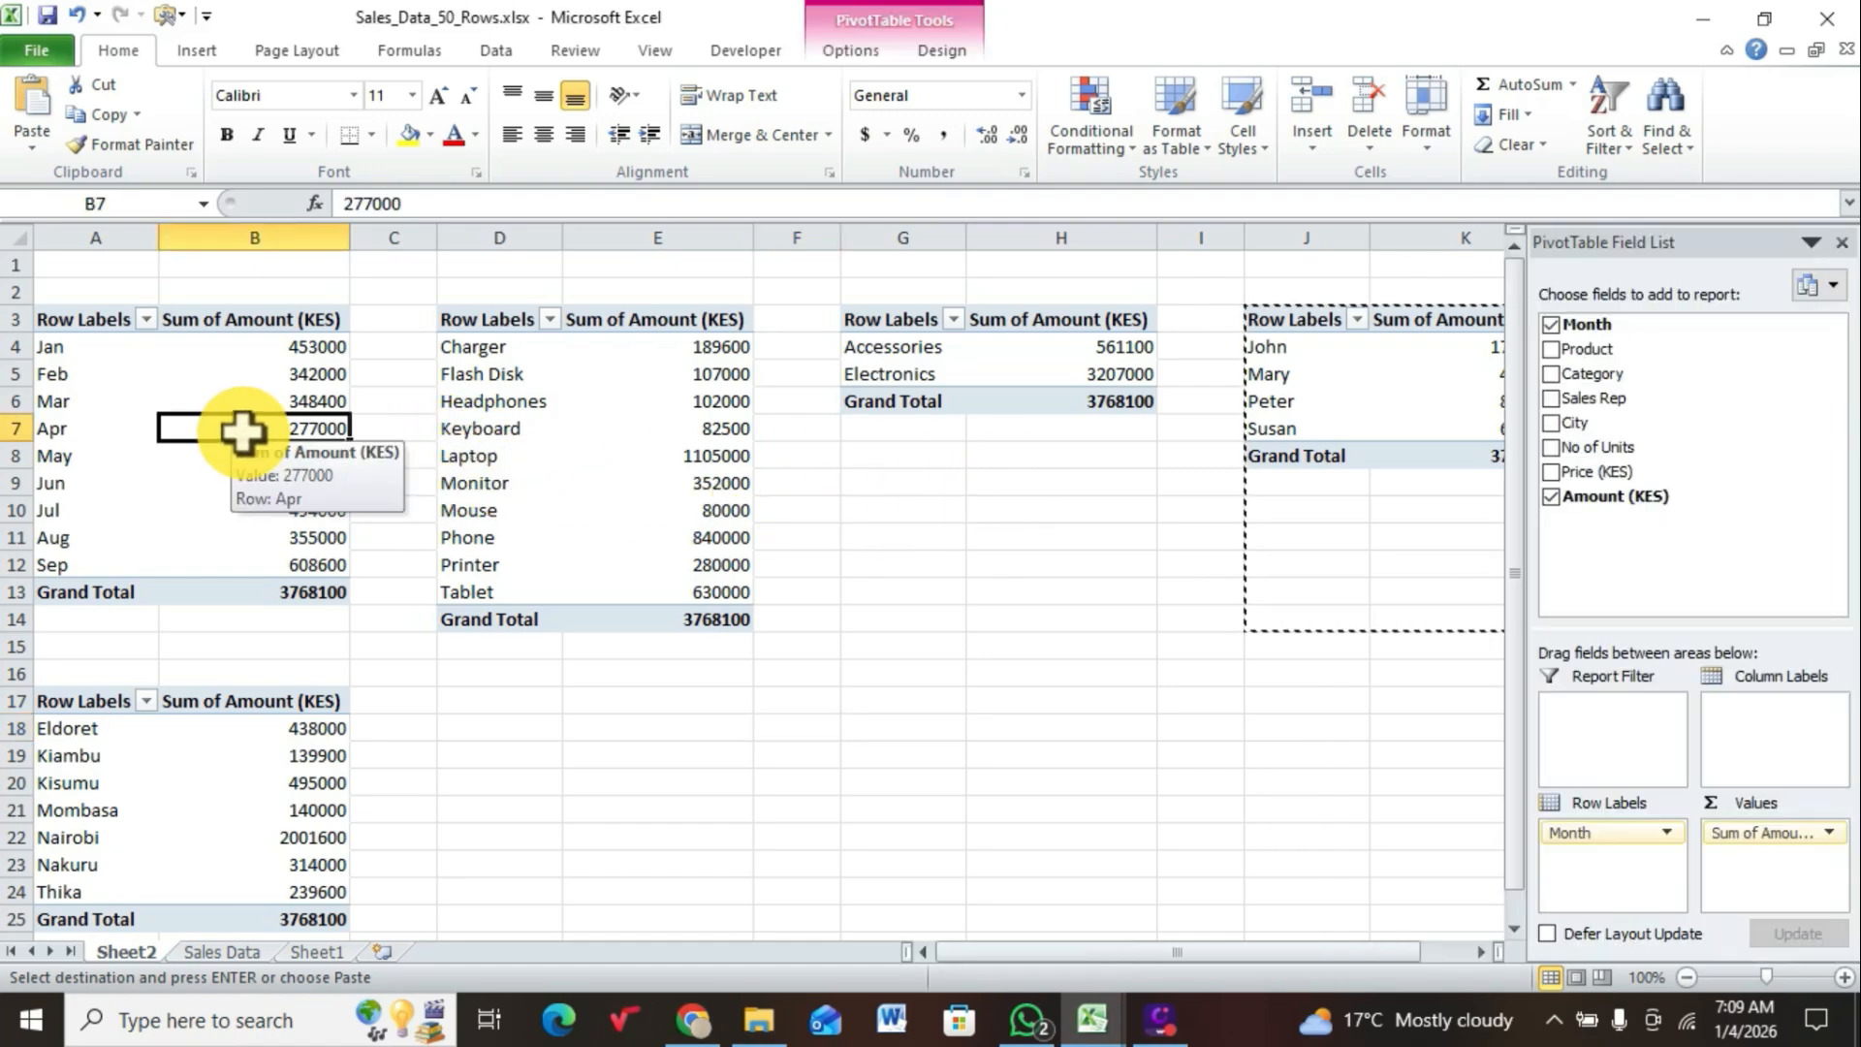
pyautogui.click(231, 398)
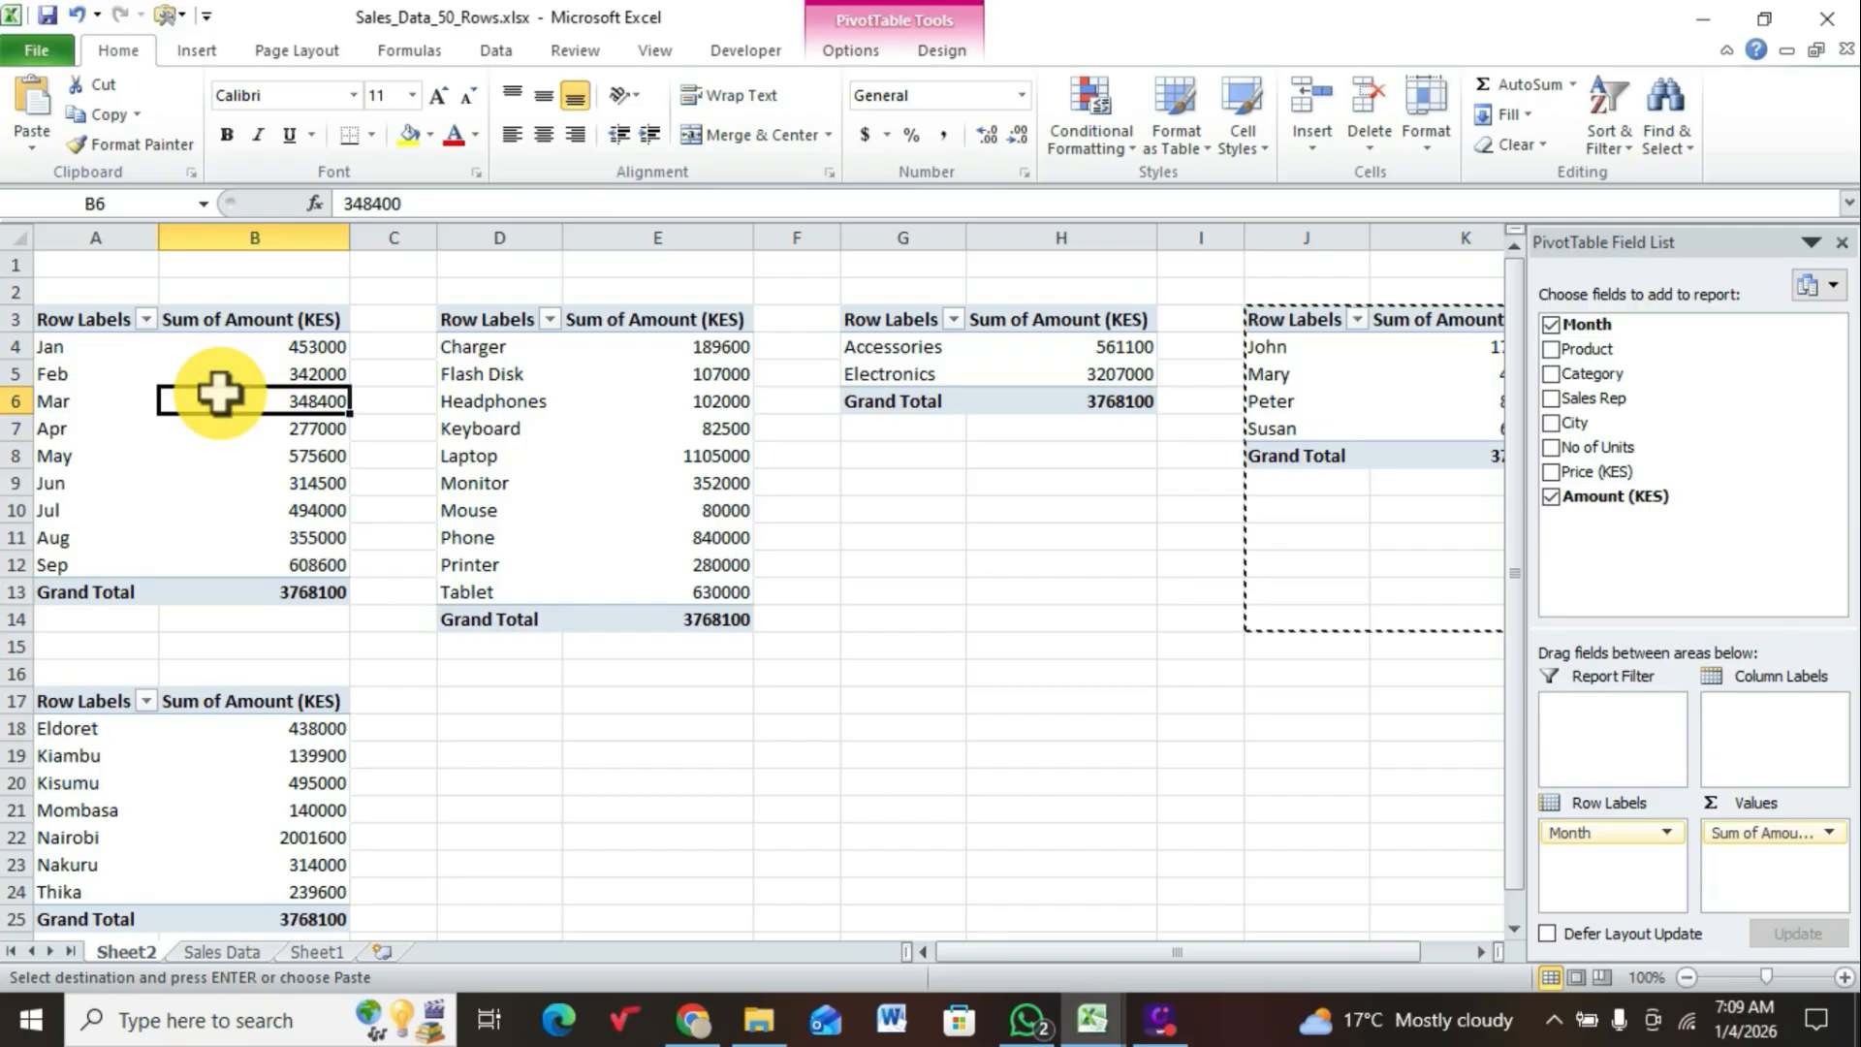
pyautogui.click(258, 373)
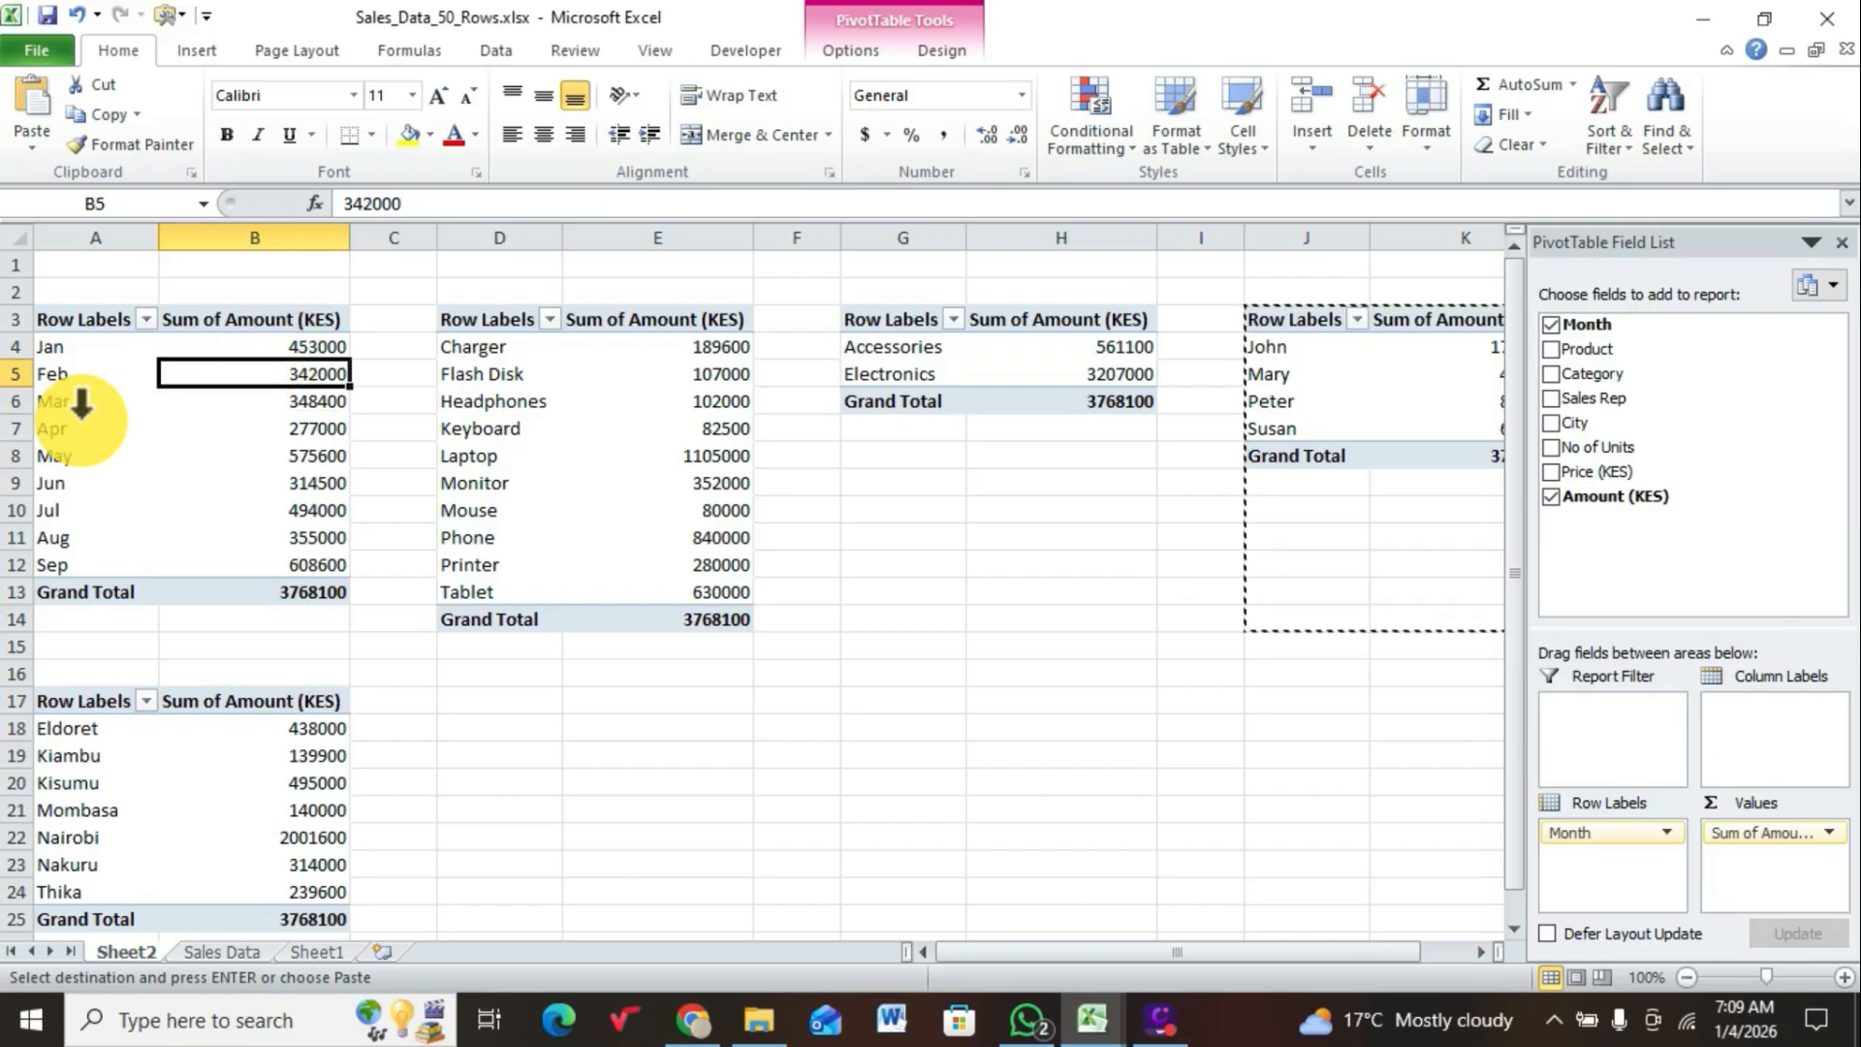
pyautogui.click(44, 428)
pyautogui.click(197, 50)
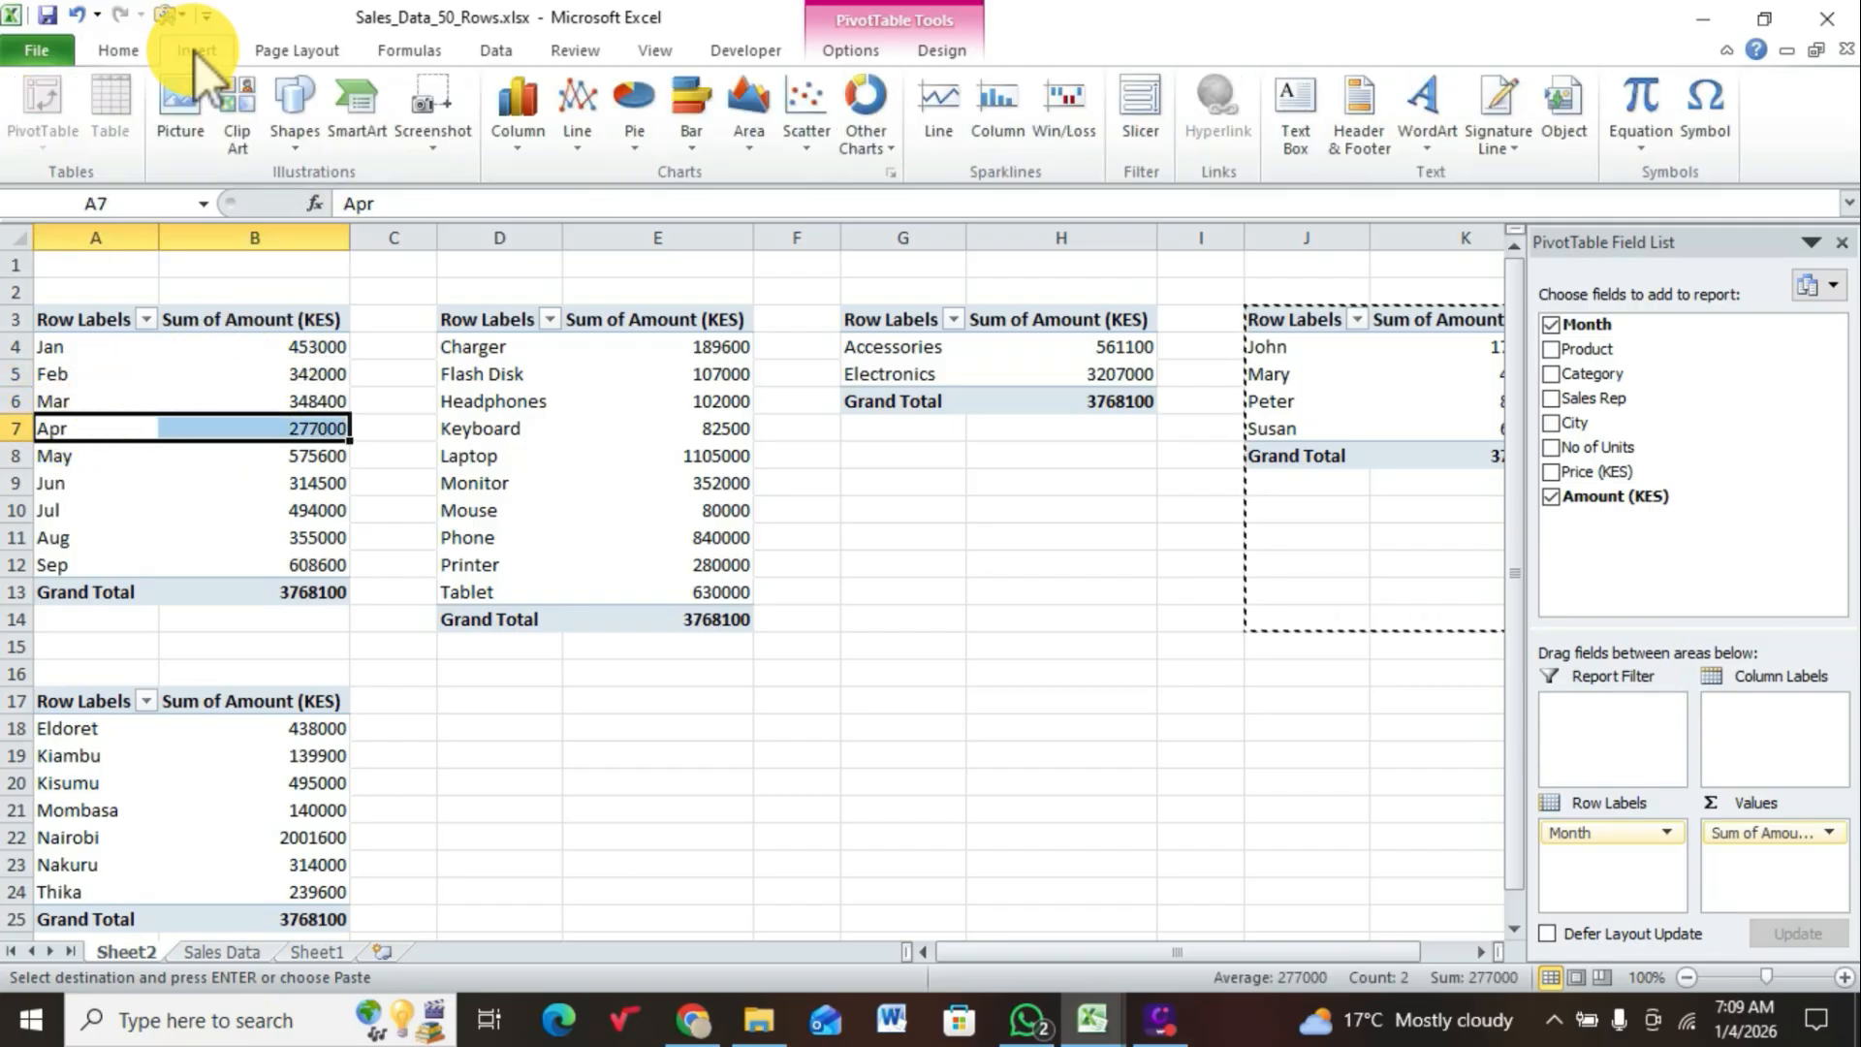
pyautogui.click(143, 52)
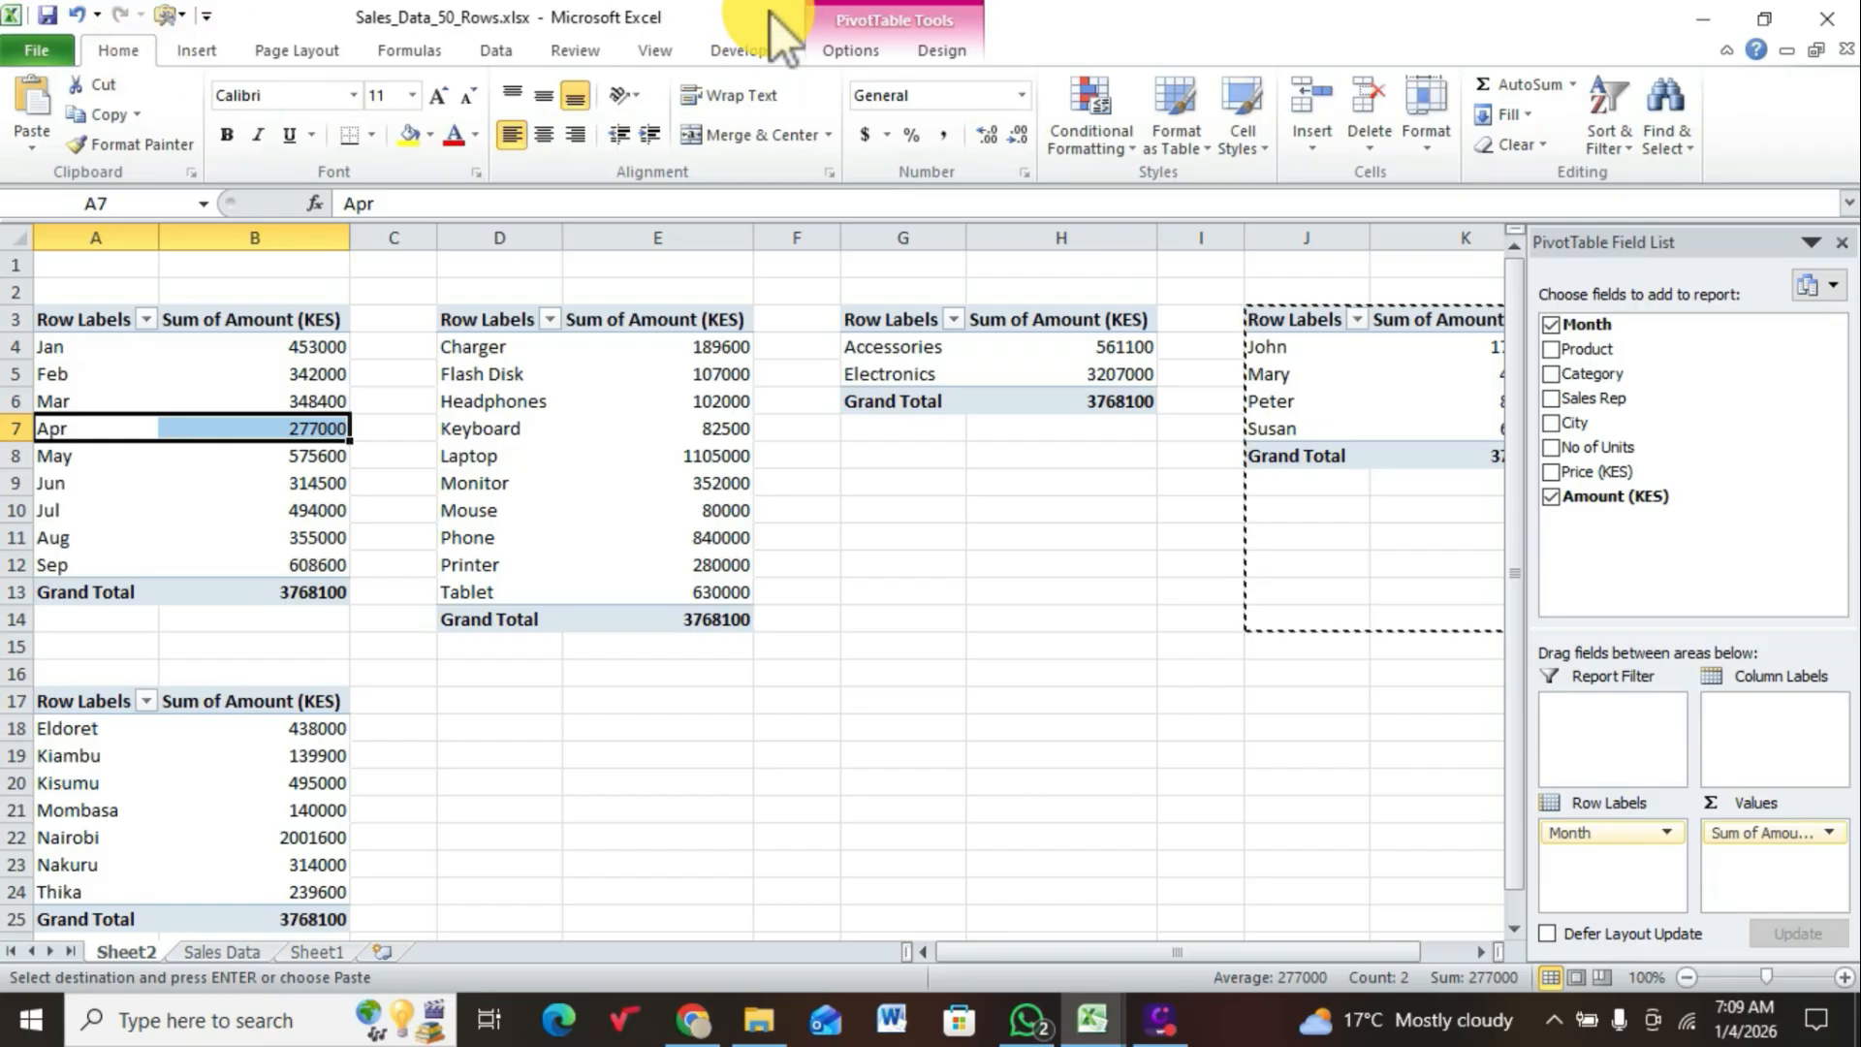
pyautogui.click(870, 14)
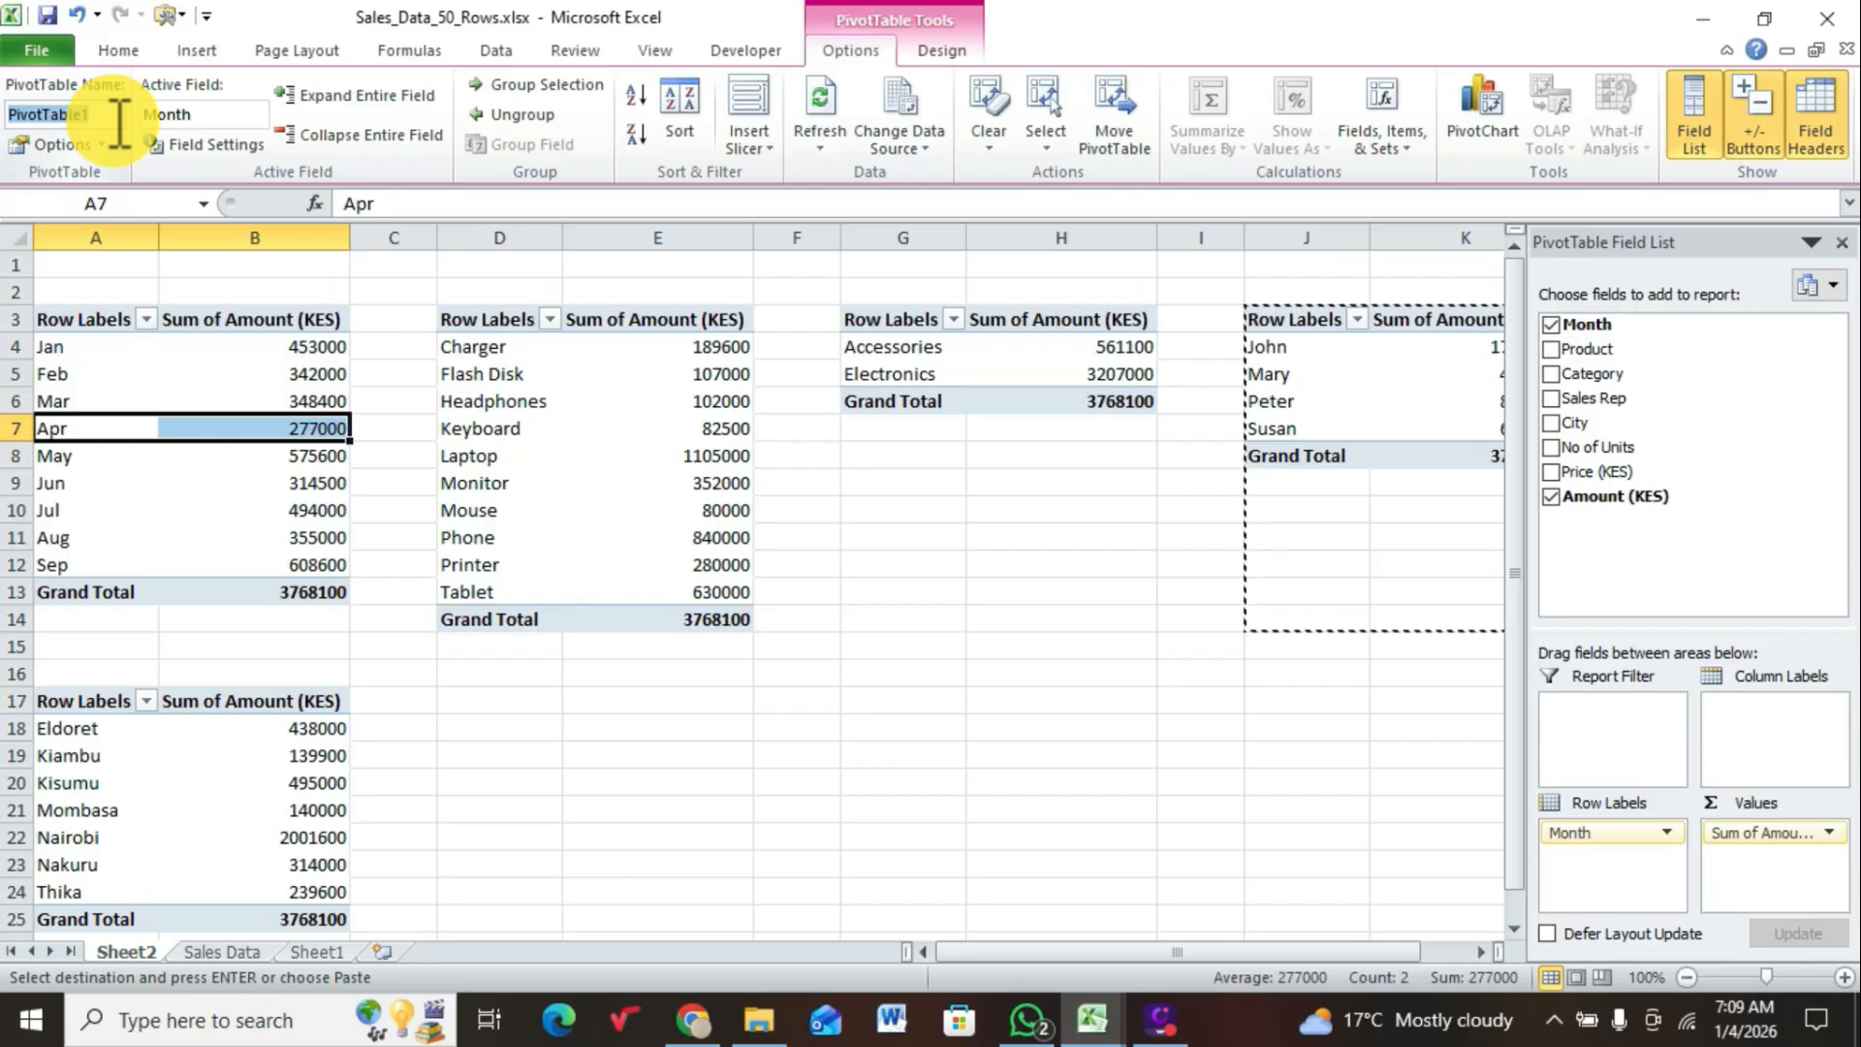
pyautogui.write('MONTHS')
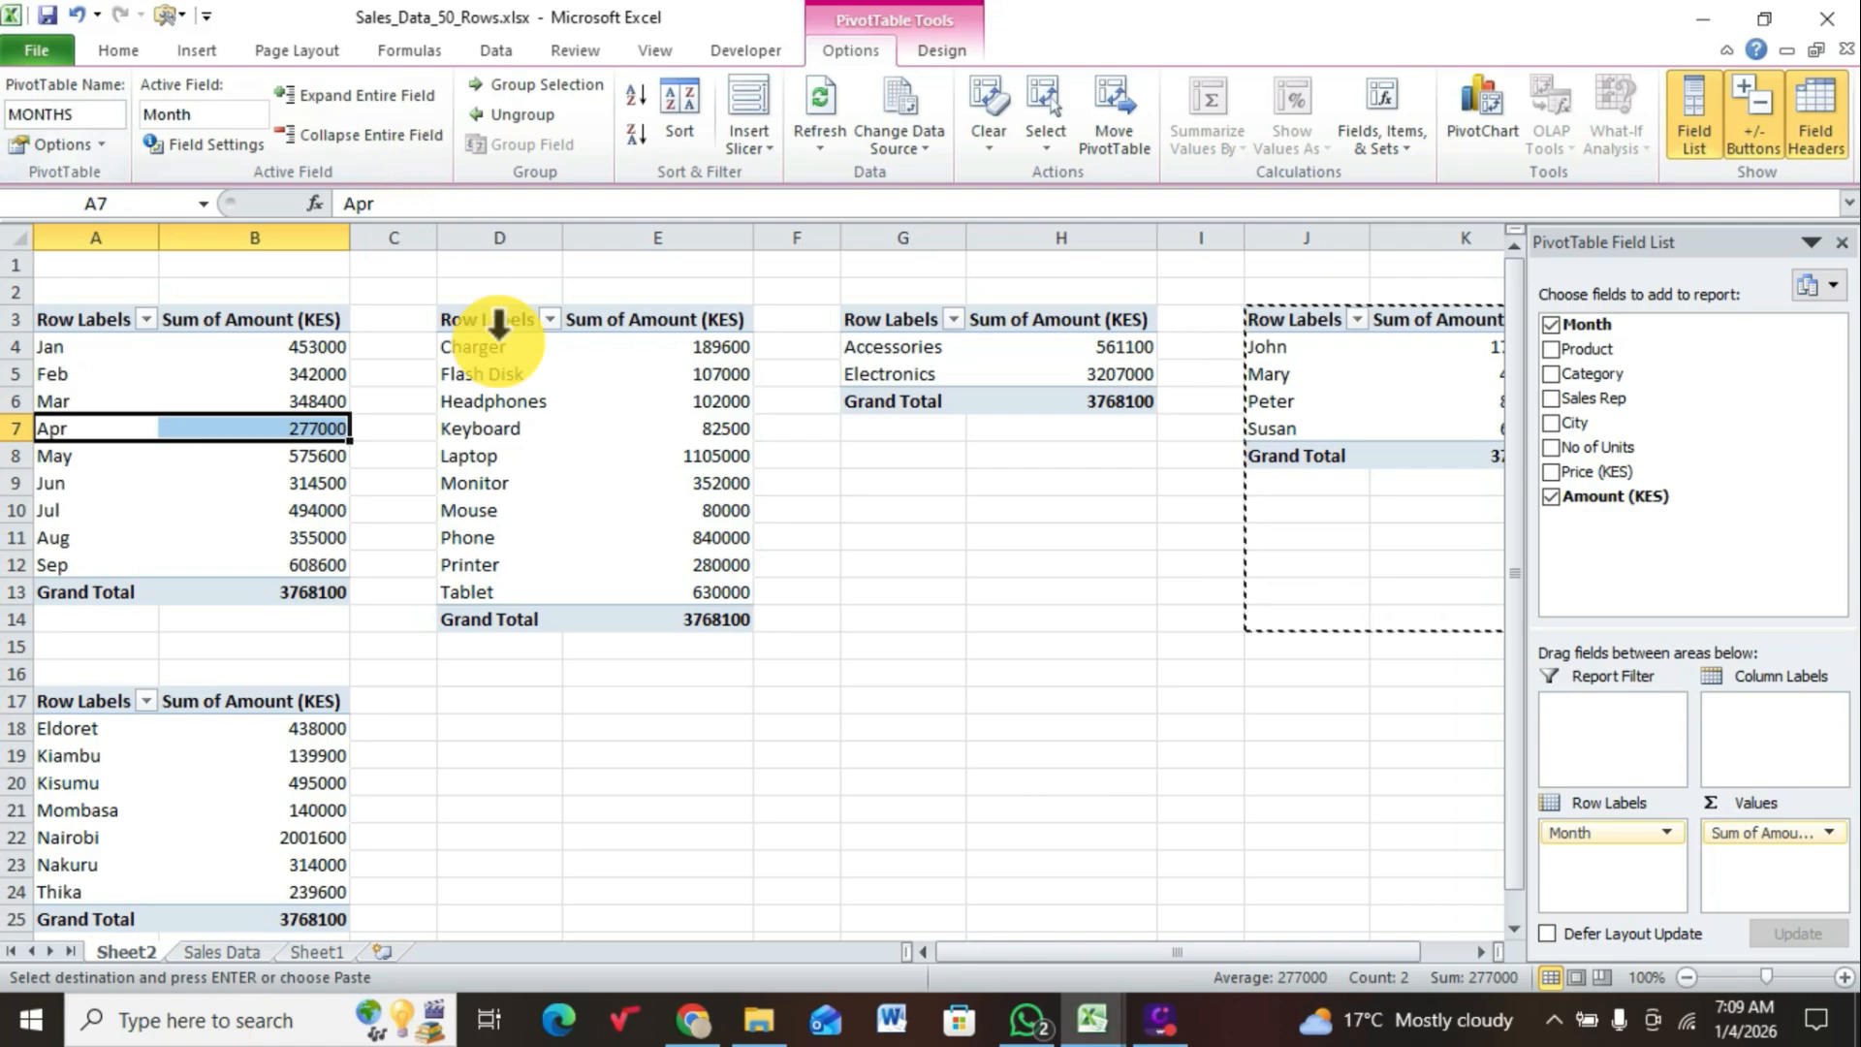
# Step: Rename the product sales PivotTable in D3:E14 as PRODUCT
pyautogui.click(525, 397)
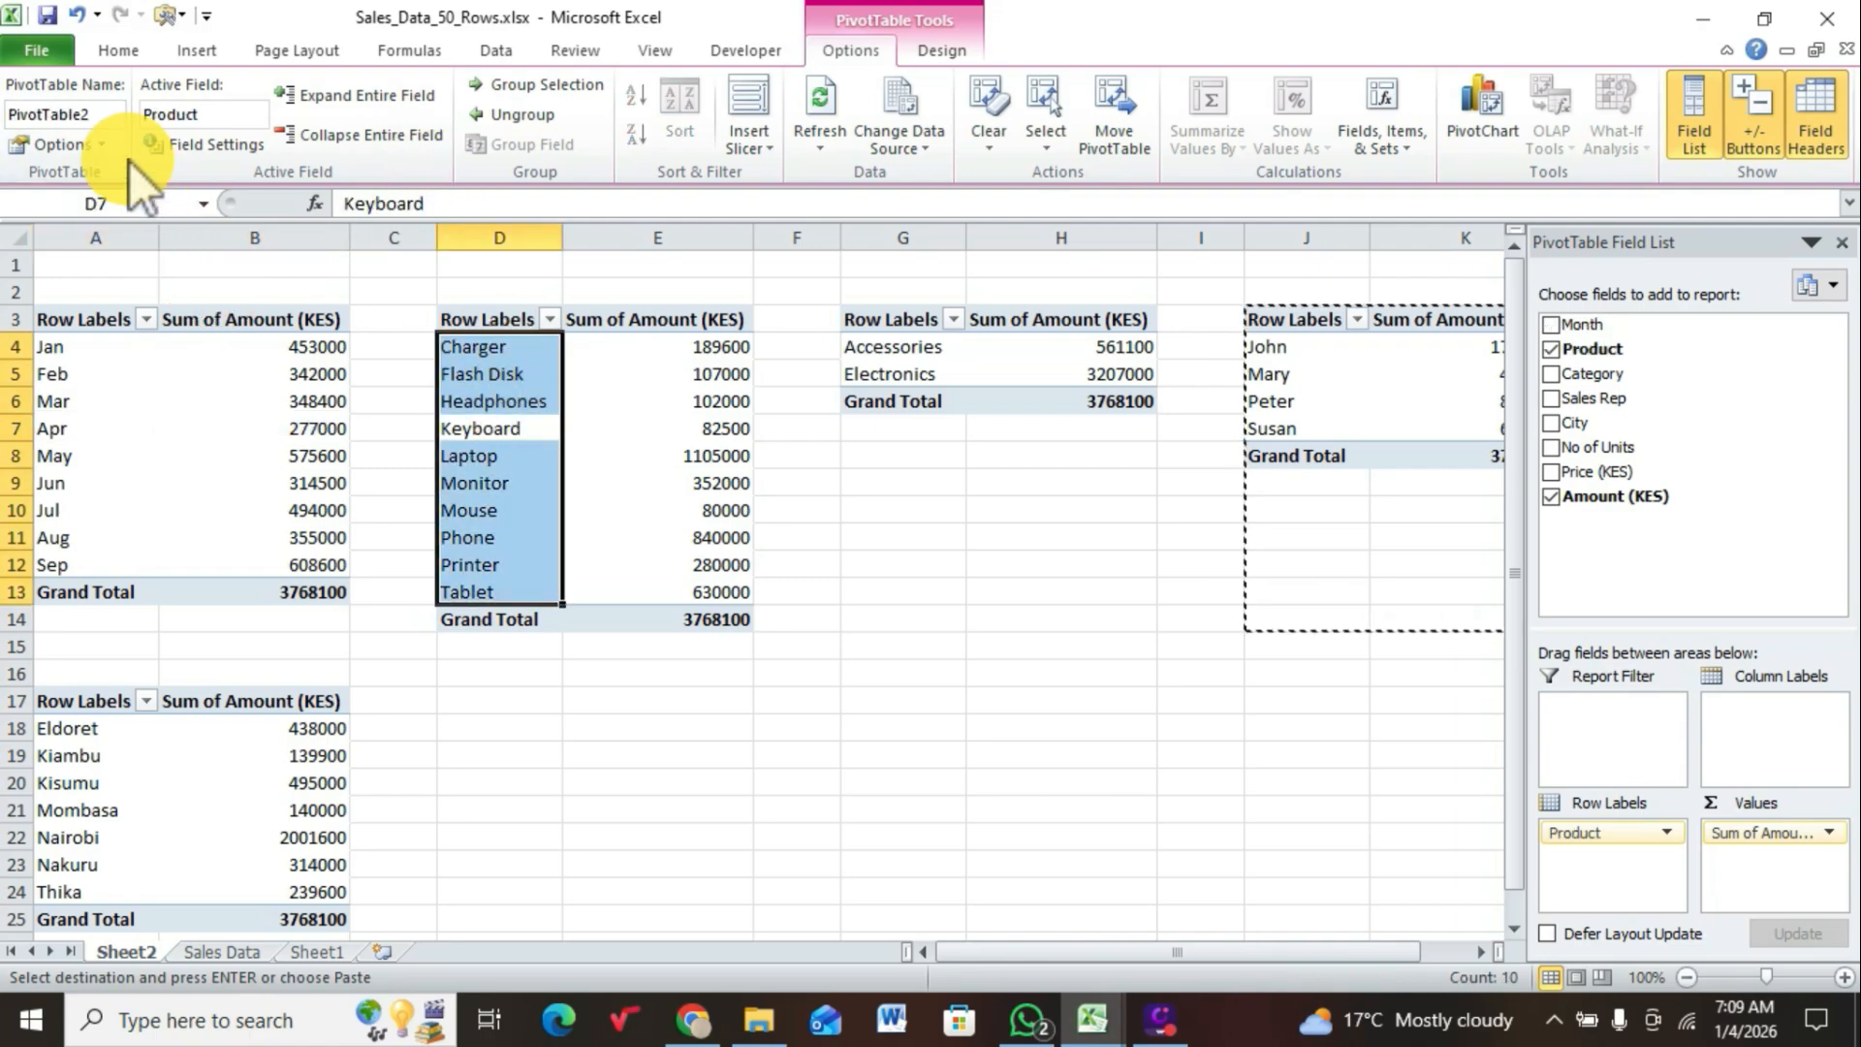
pyautogui.click(108, 114)
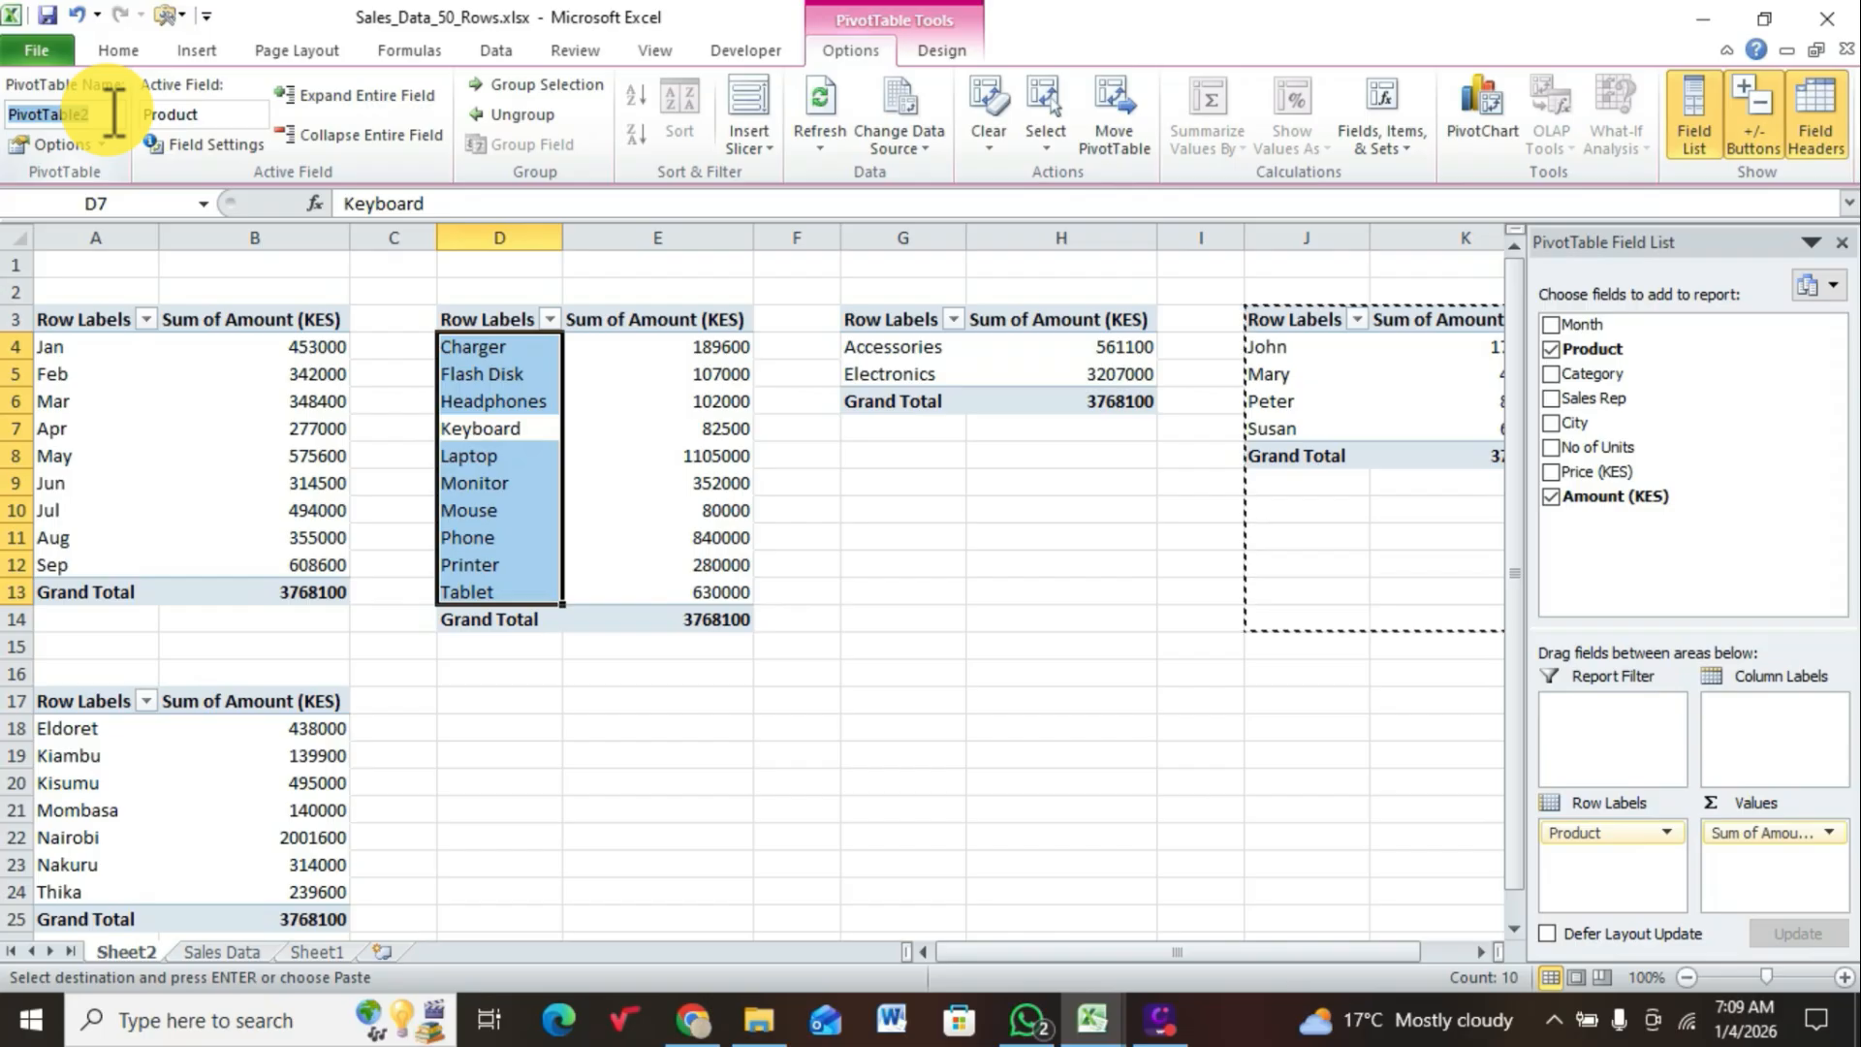
pyautogui.write('P')
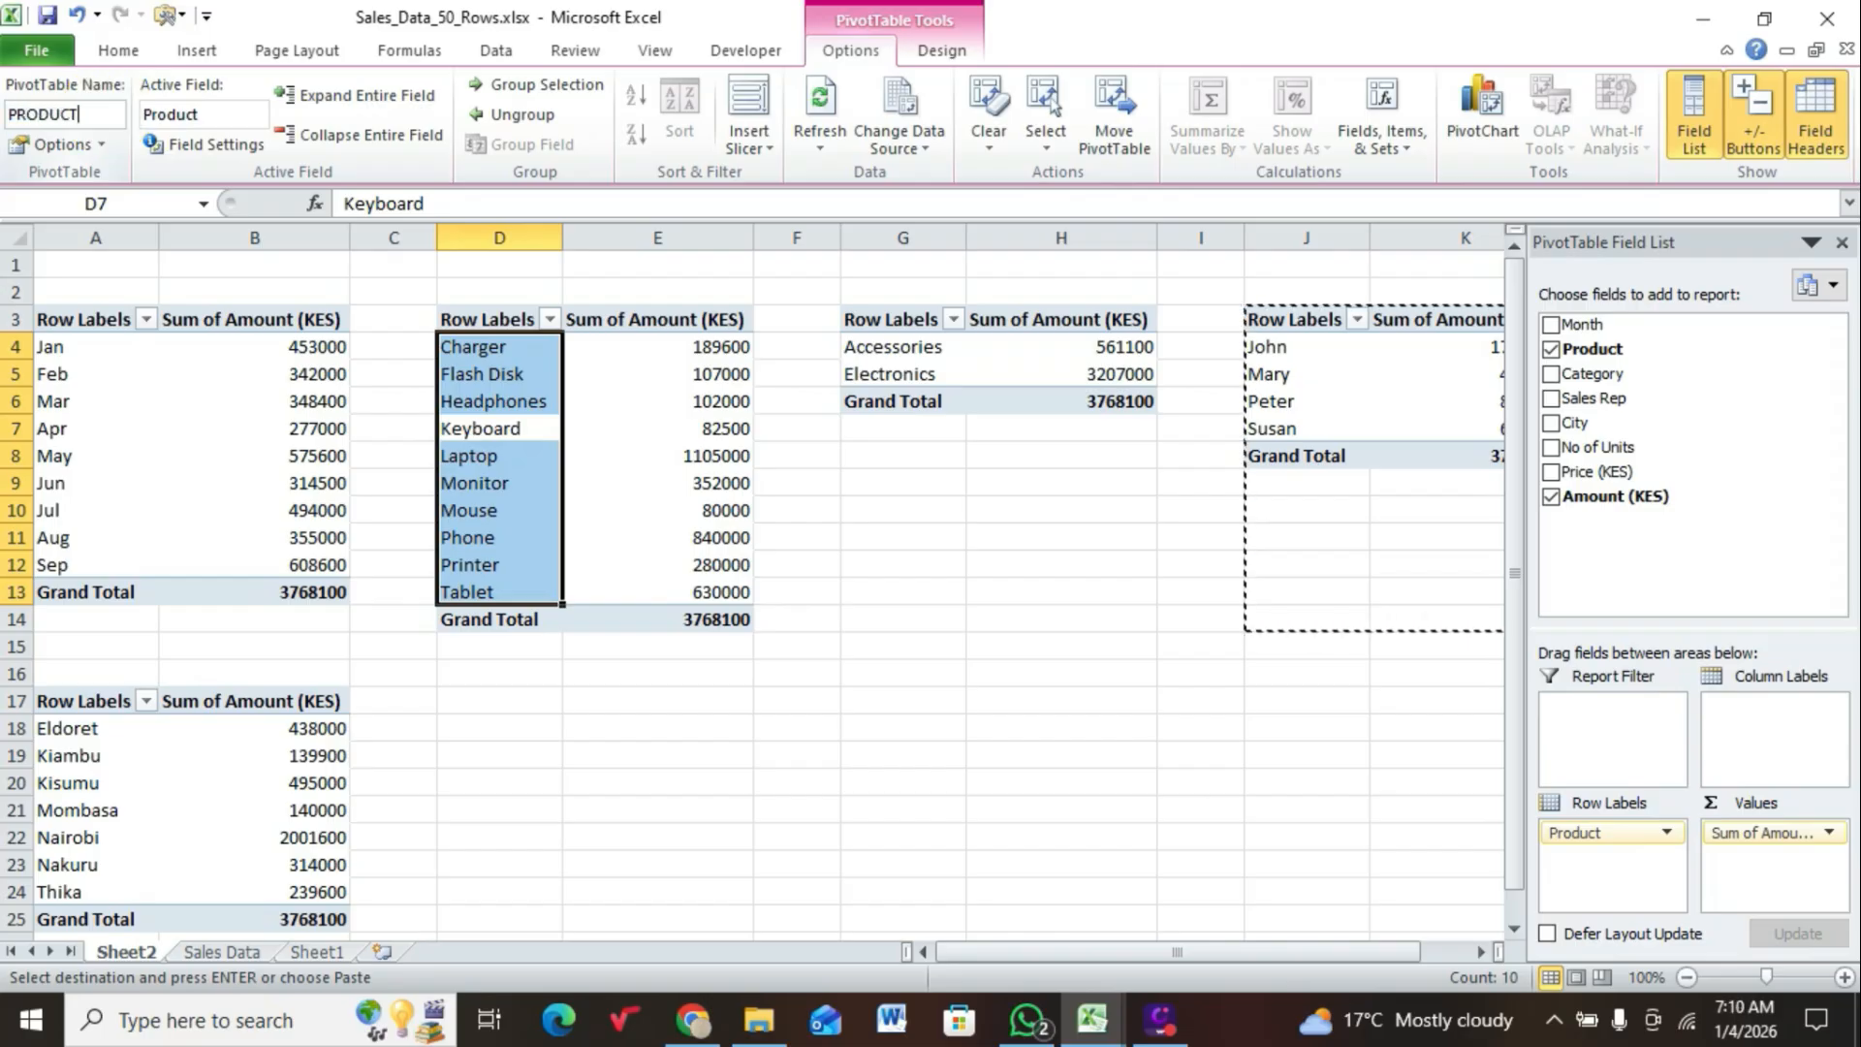
pyautogui.write('RODUCT')
# Step: Rename the category sales PivotTable in G3:H6 as CATEGORY
pyautogui.click(892, 349)
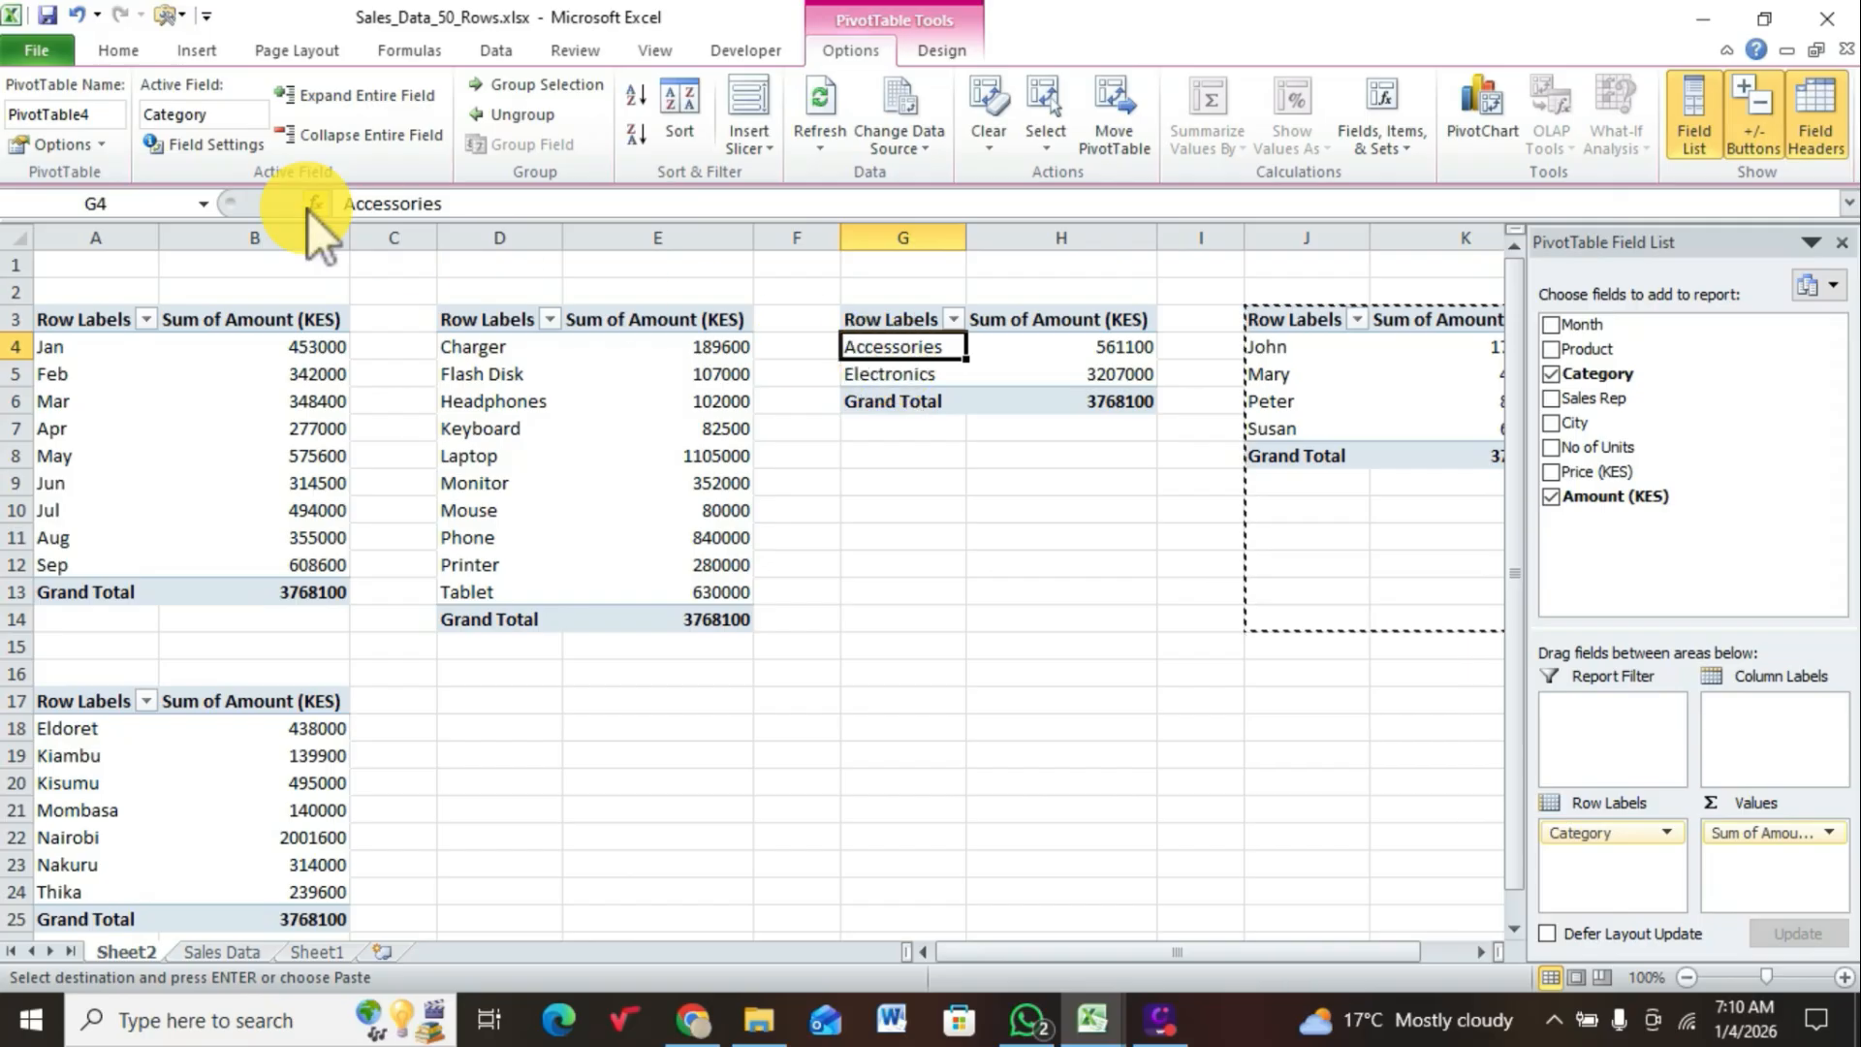
pyautogui.click(109, 115)
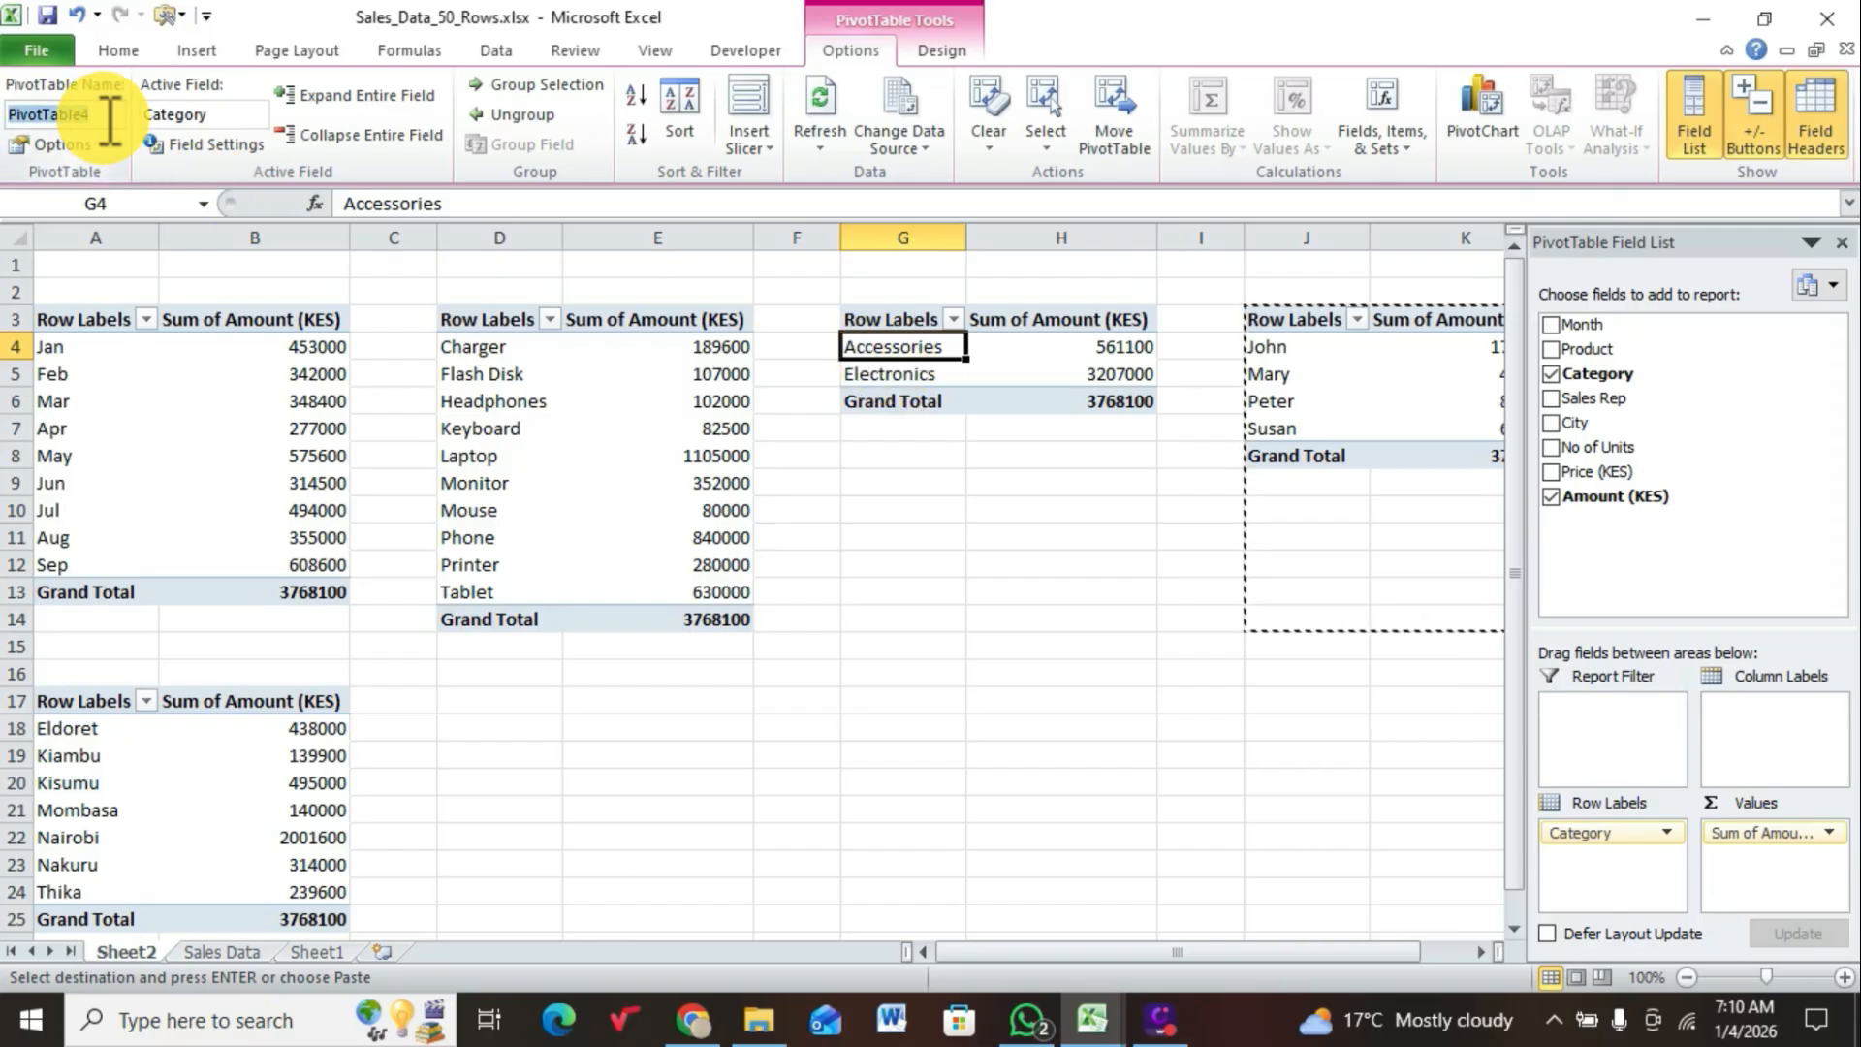
pyautogui.write('CATEGORY')
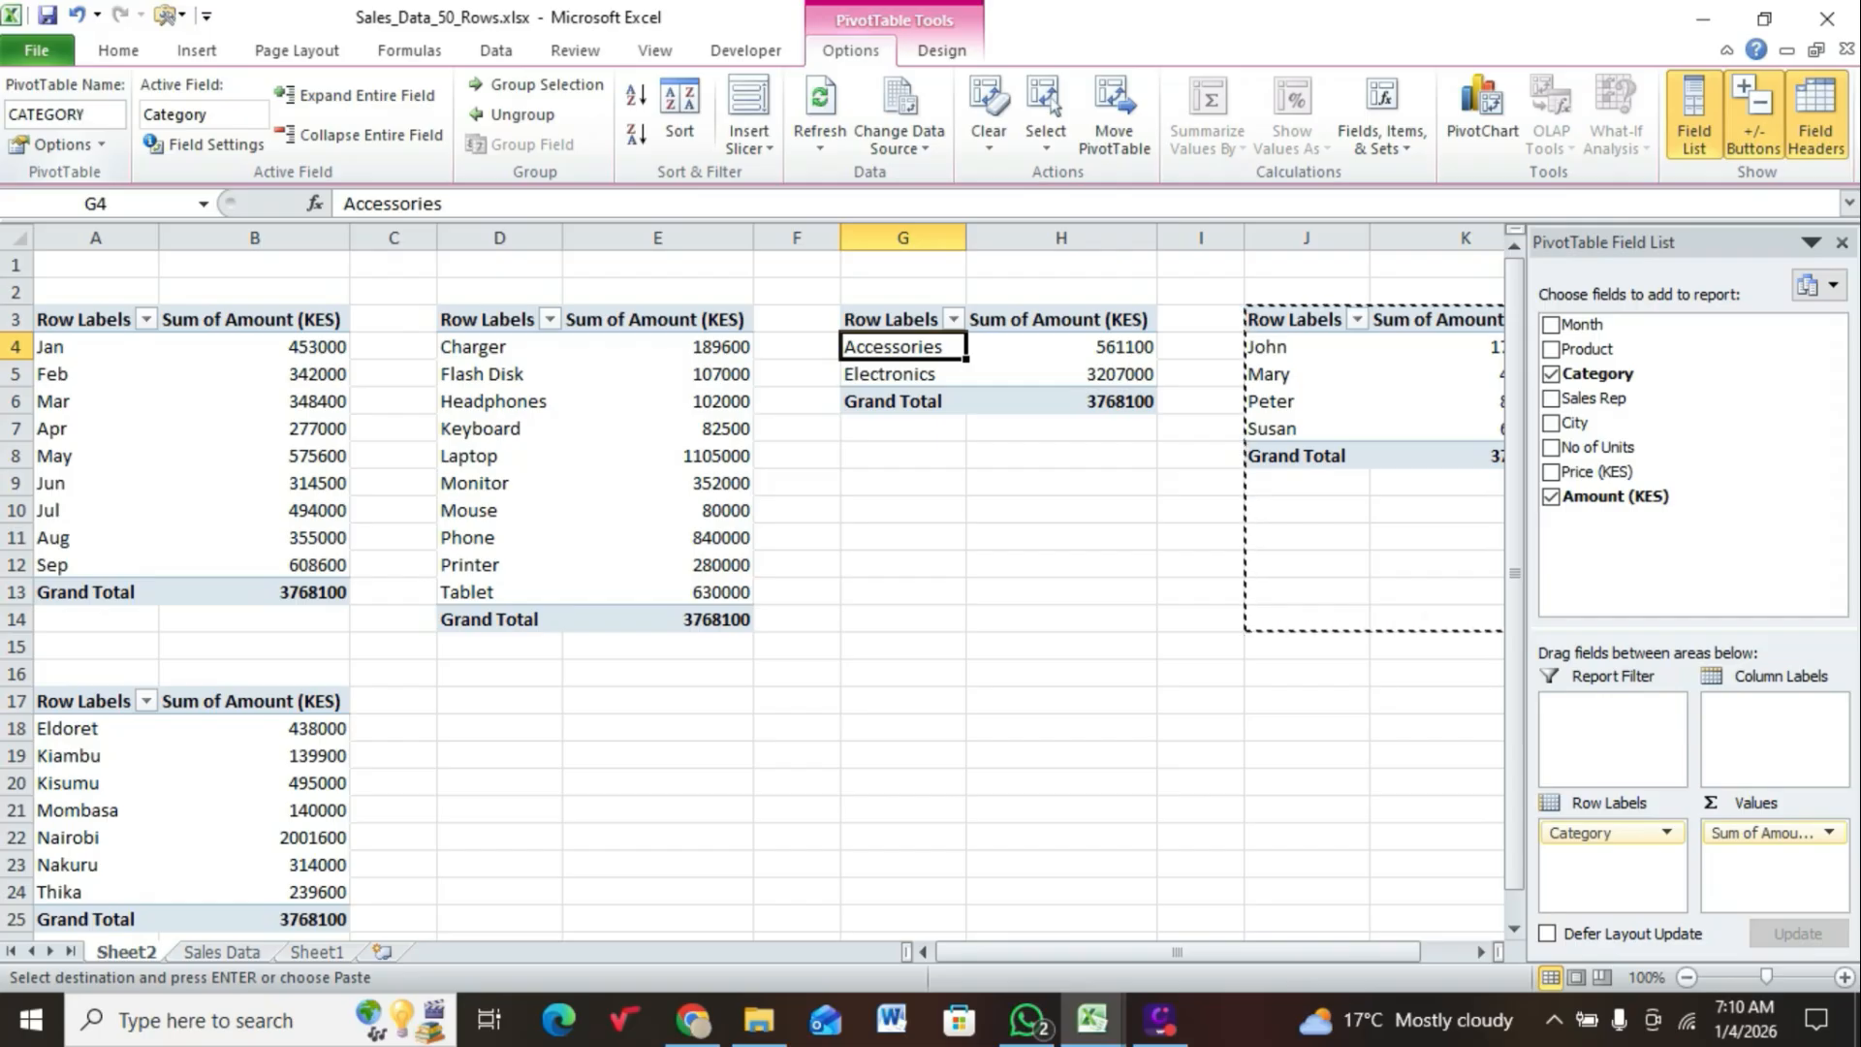
# Step: Rename the sales rep PivotTable at J3 as SALES REP
pyautogui.click(1258, 381)
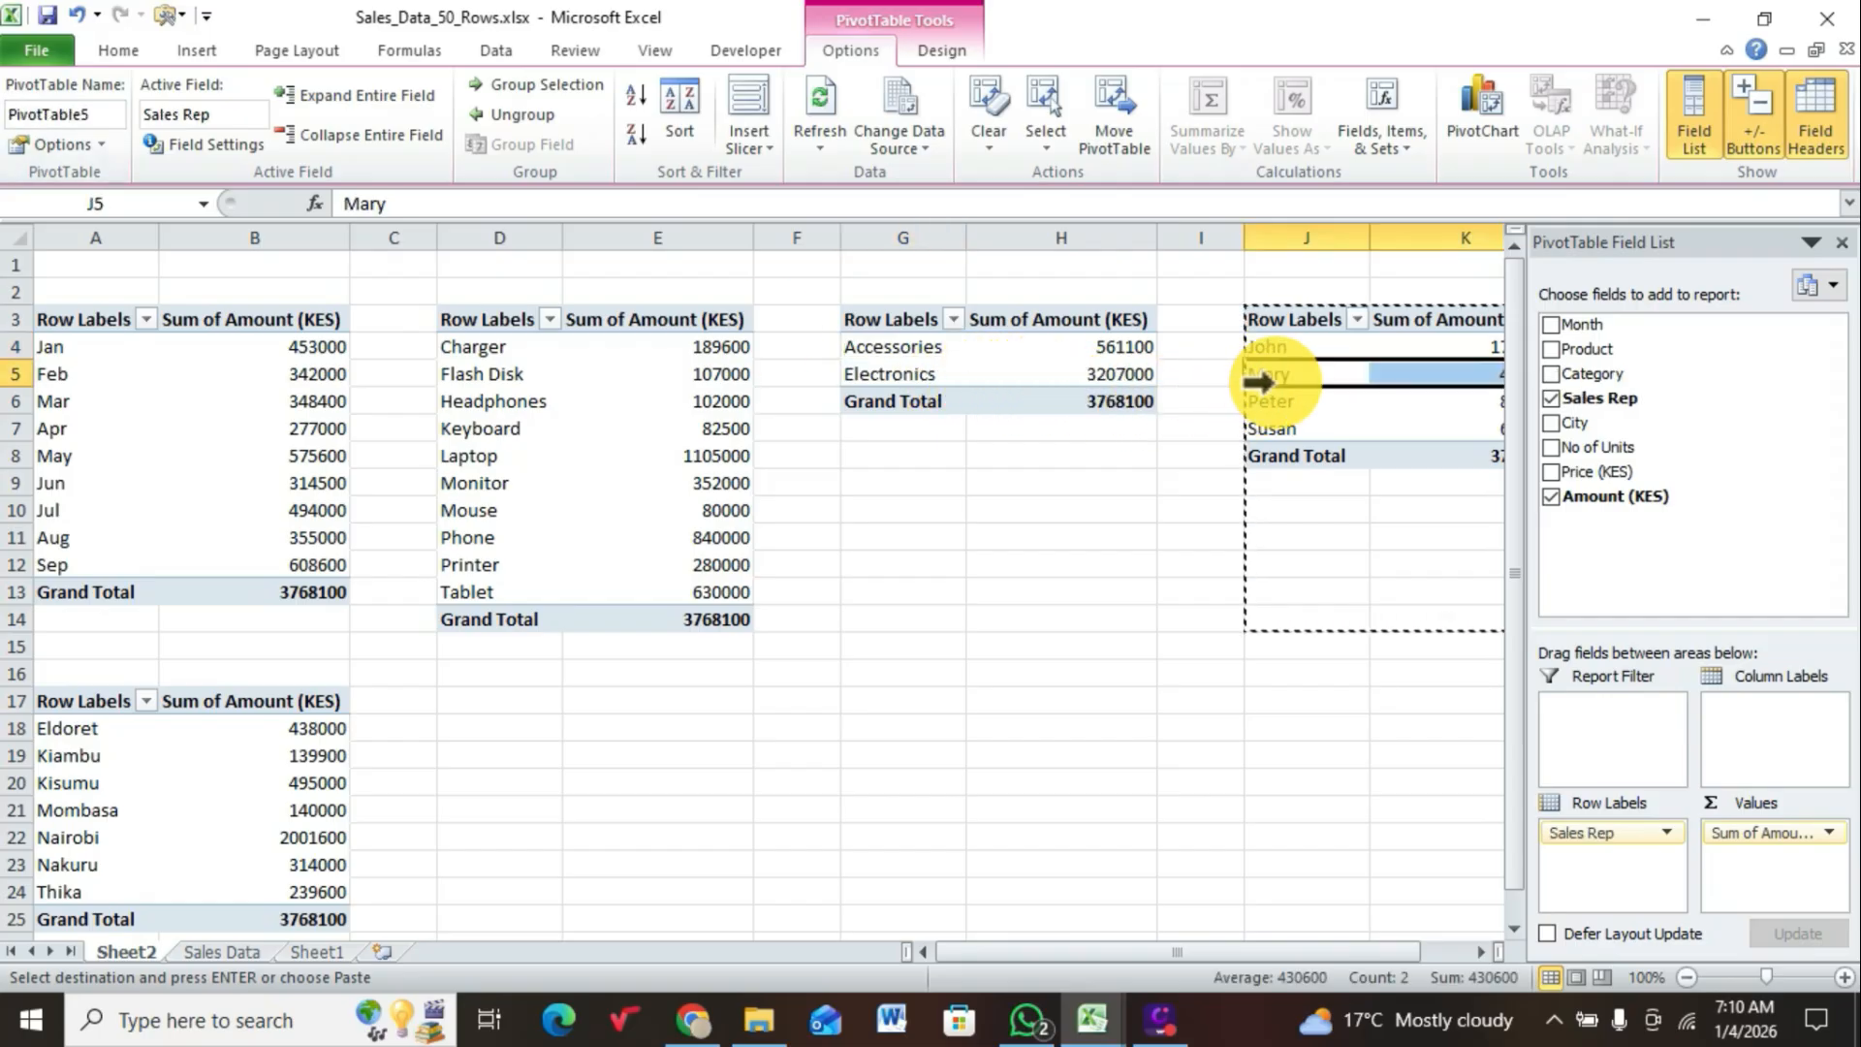
pyautogui.doubleClick(101, 112)
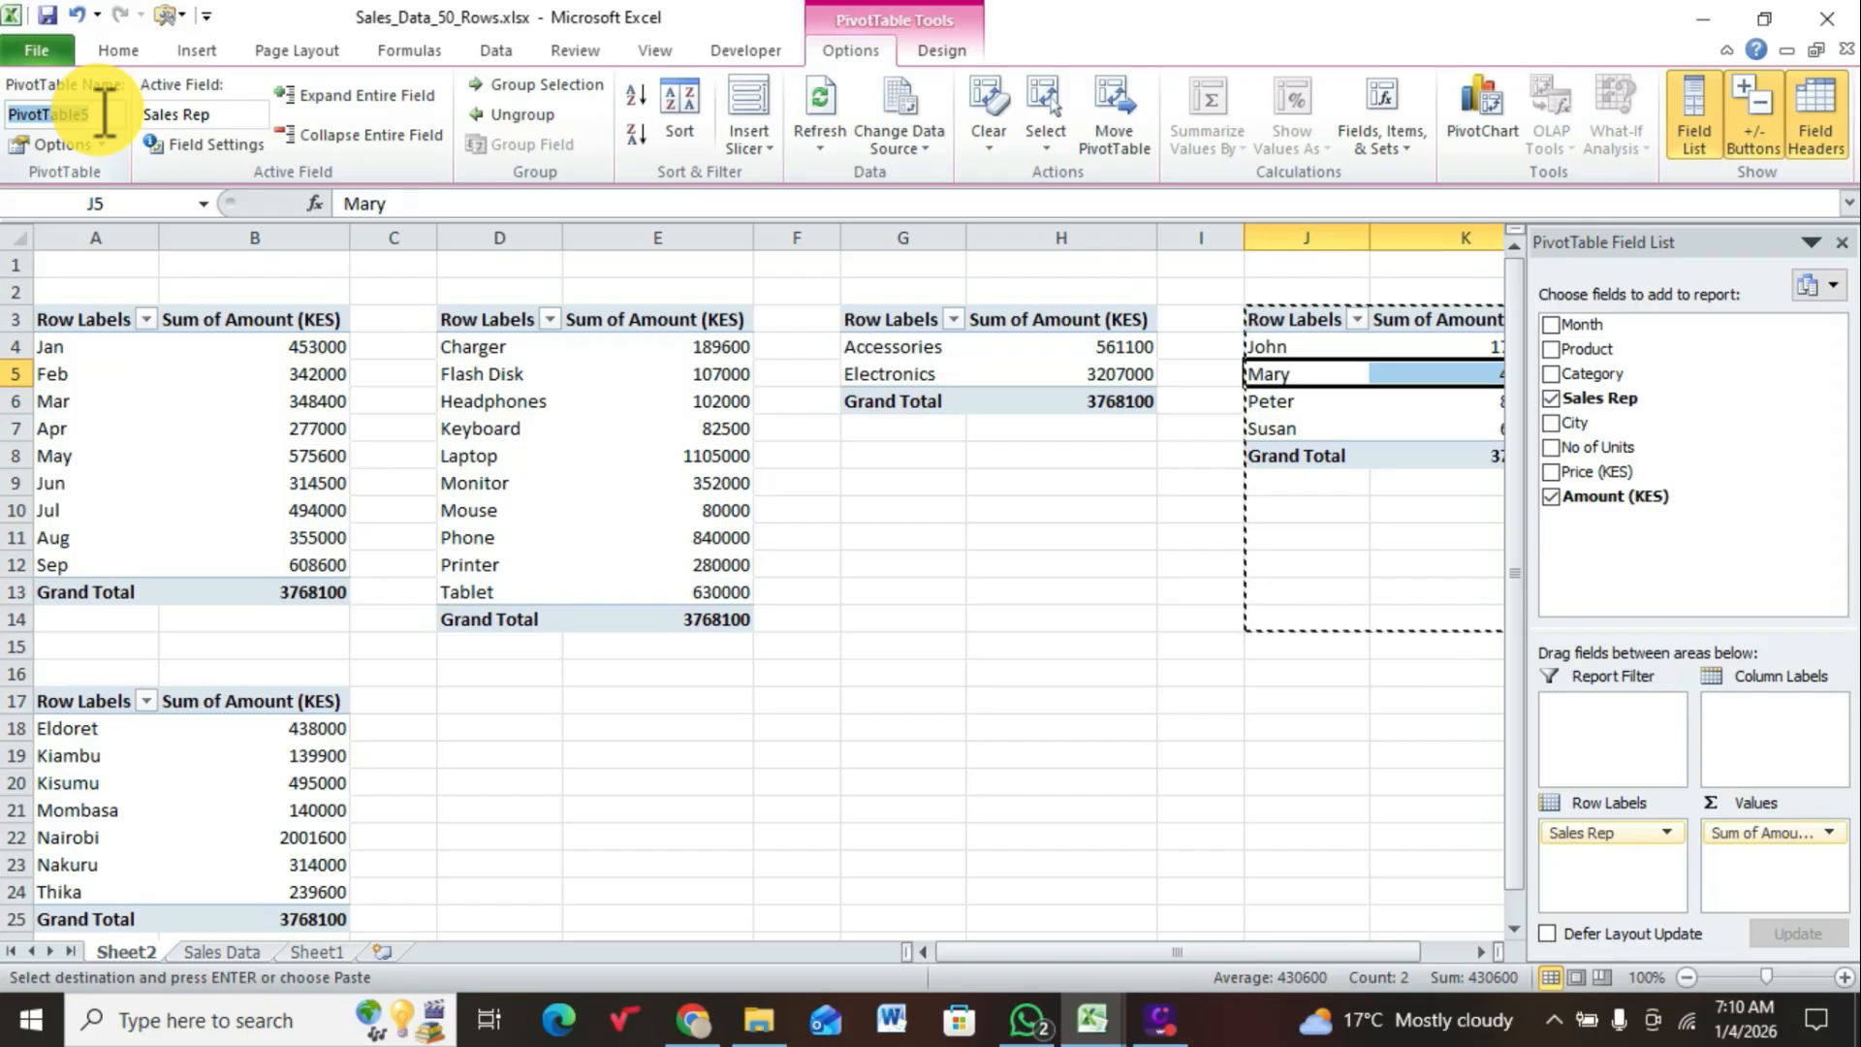
pyautogui.write('SALE')
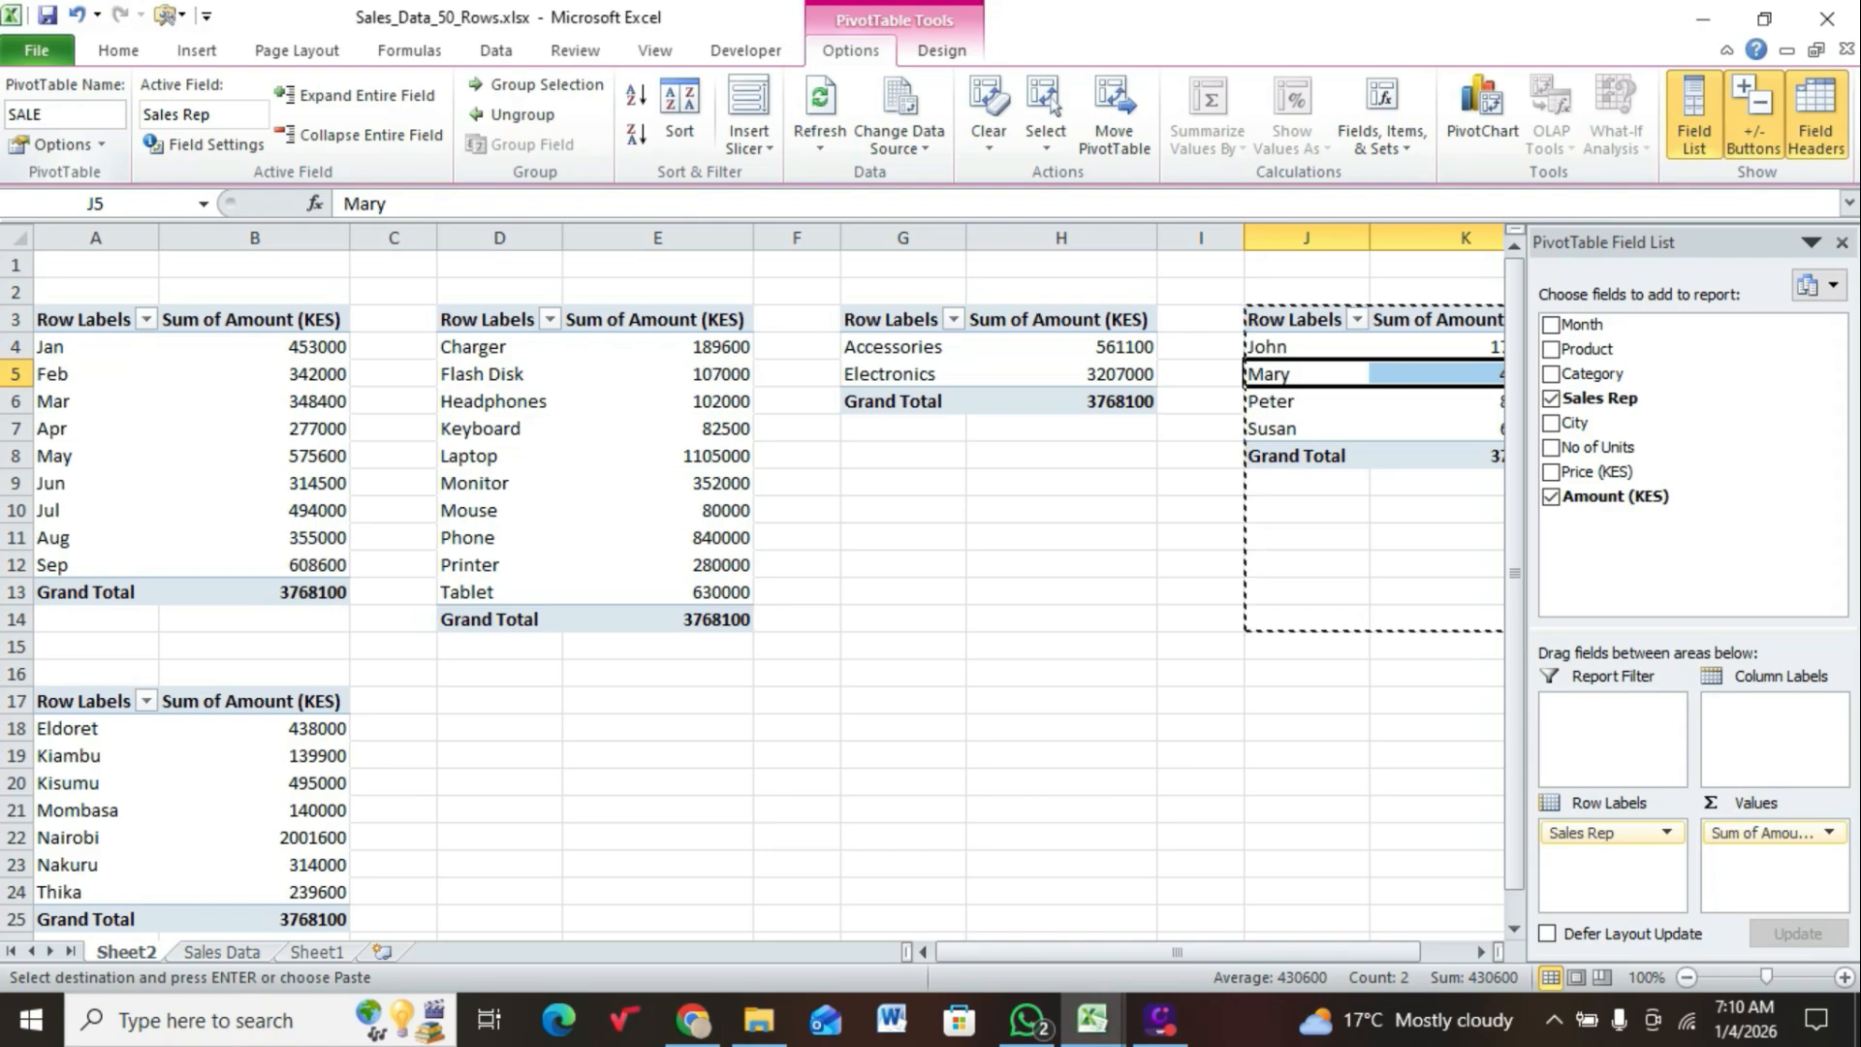
pyautogui.write('S REP')
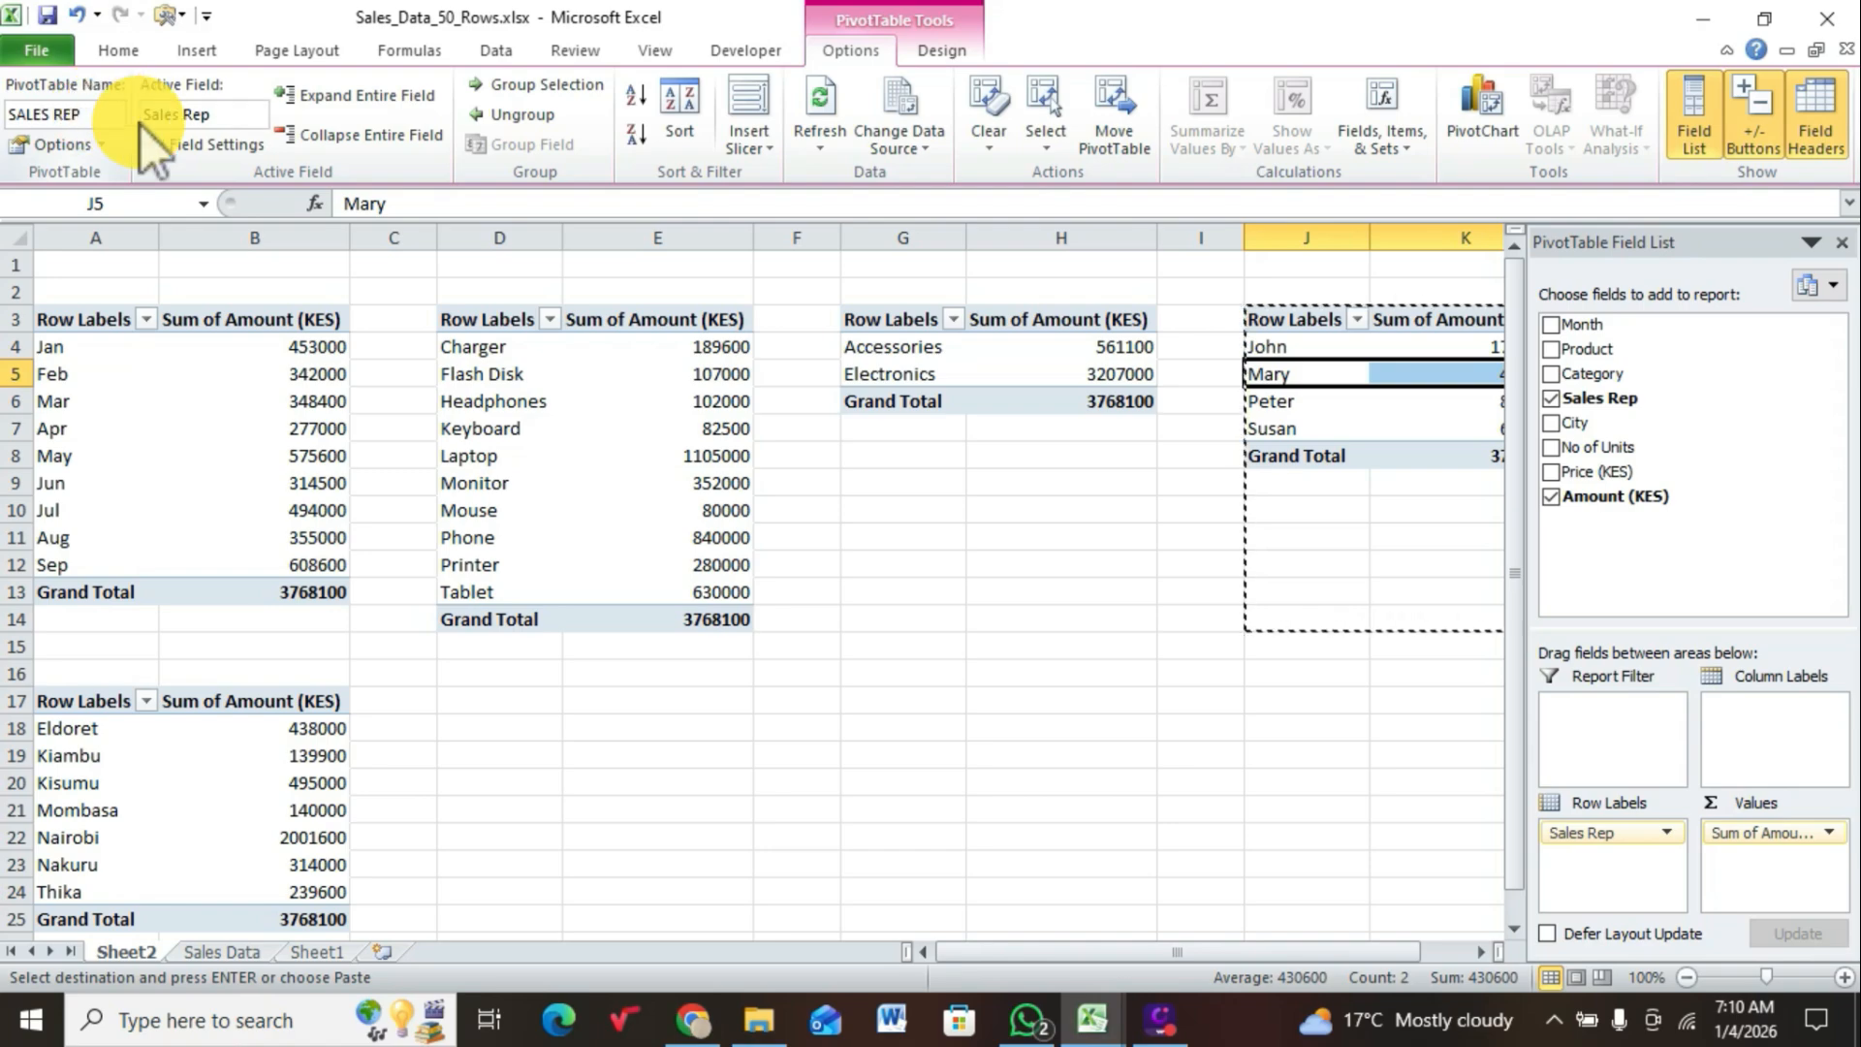
# Step: Rename the city sales PivotTable in A17:B25 as CITY
pyautogui.click(155, 783)
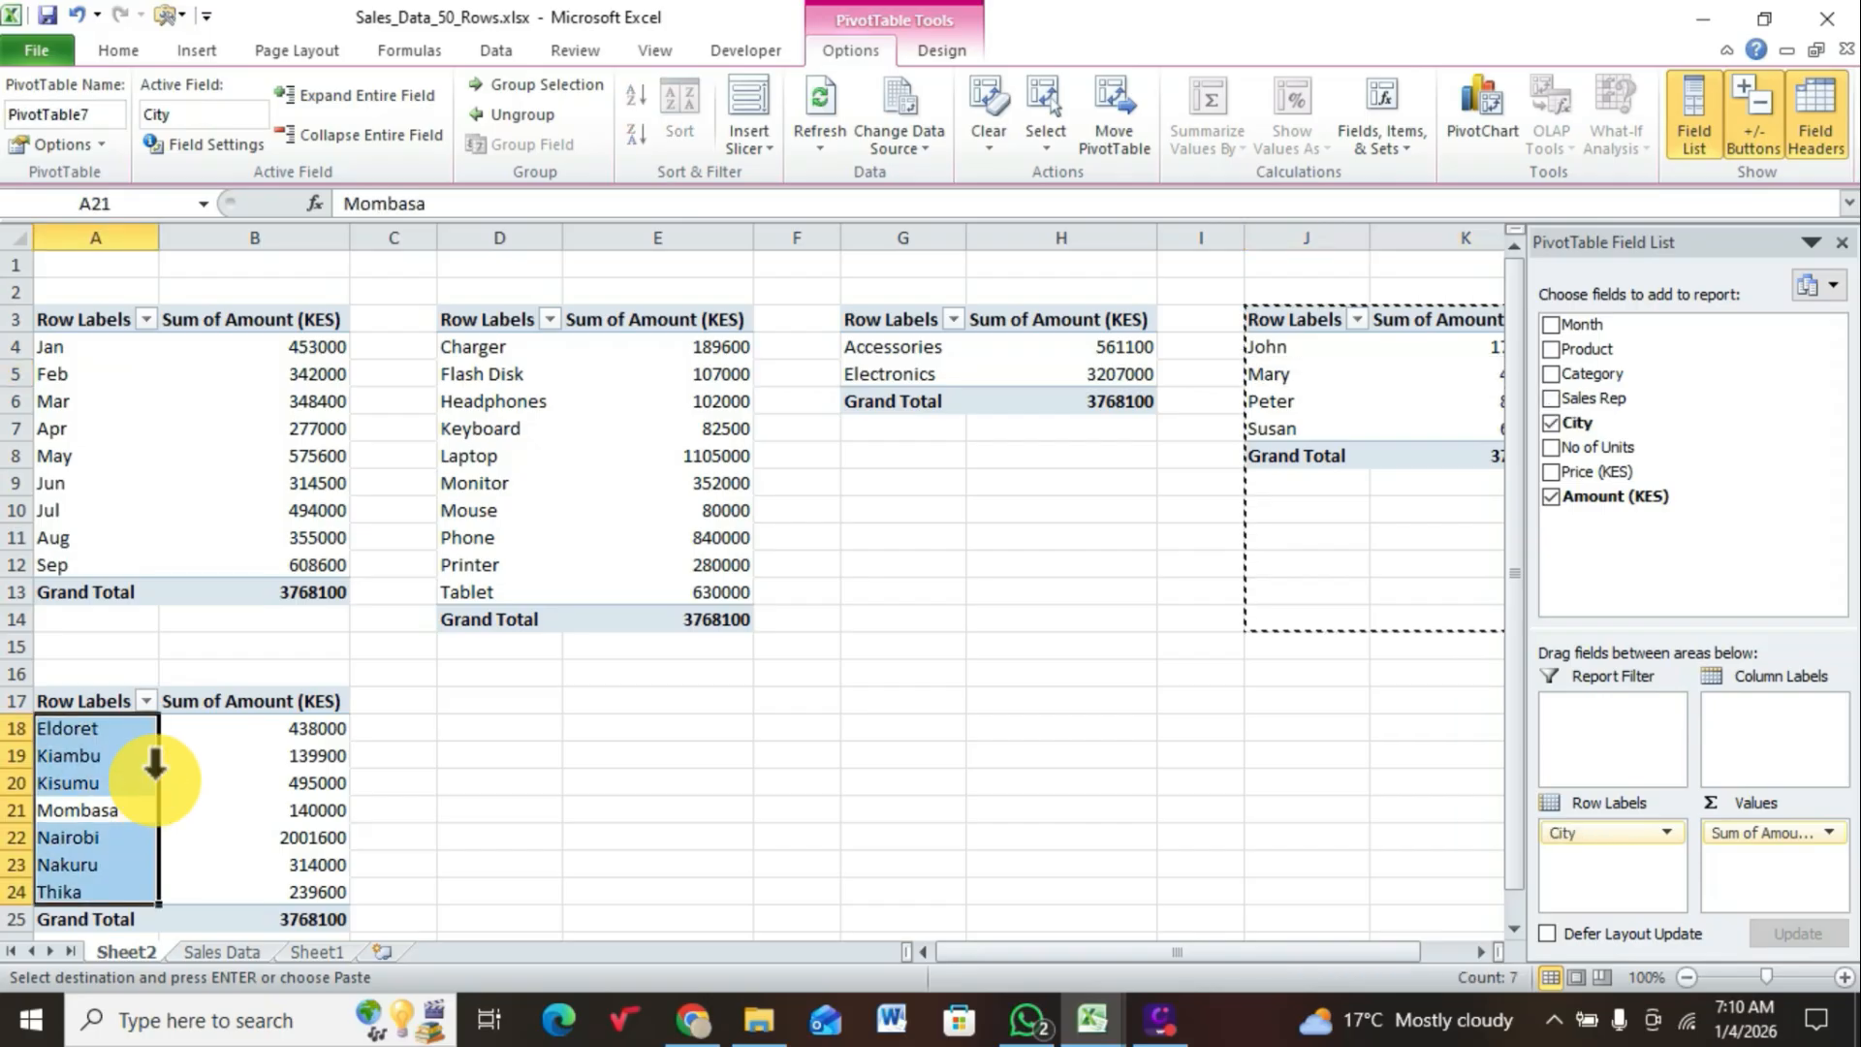
pyautogui.doubleClick(97, 114)
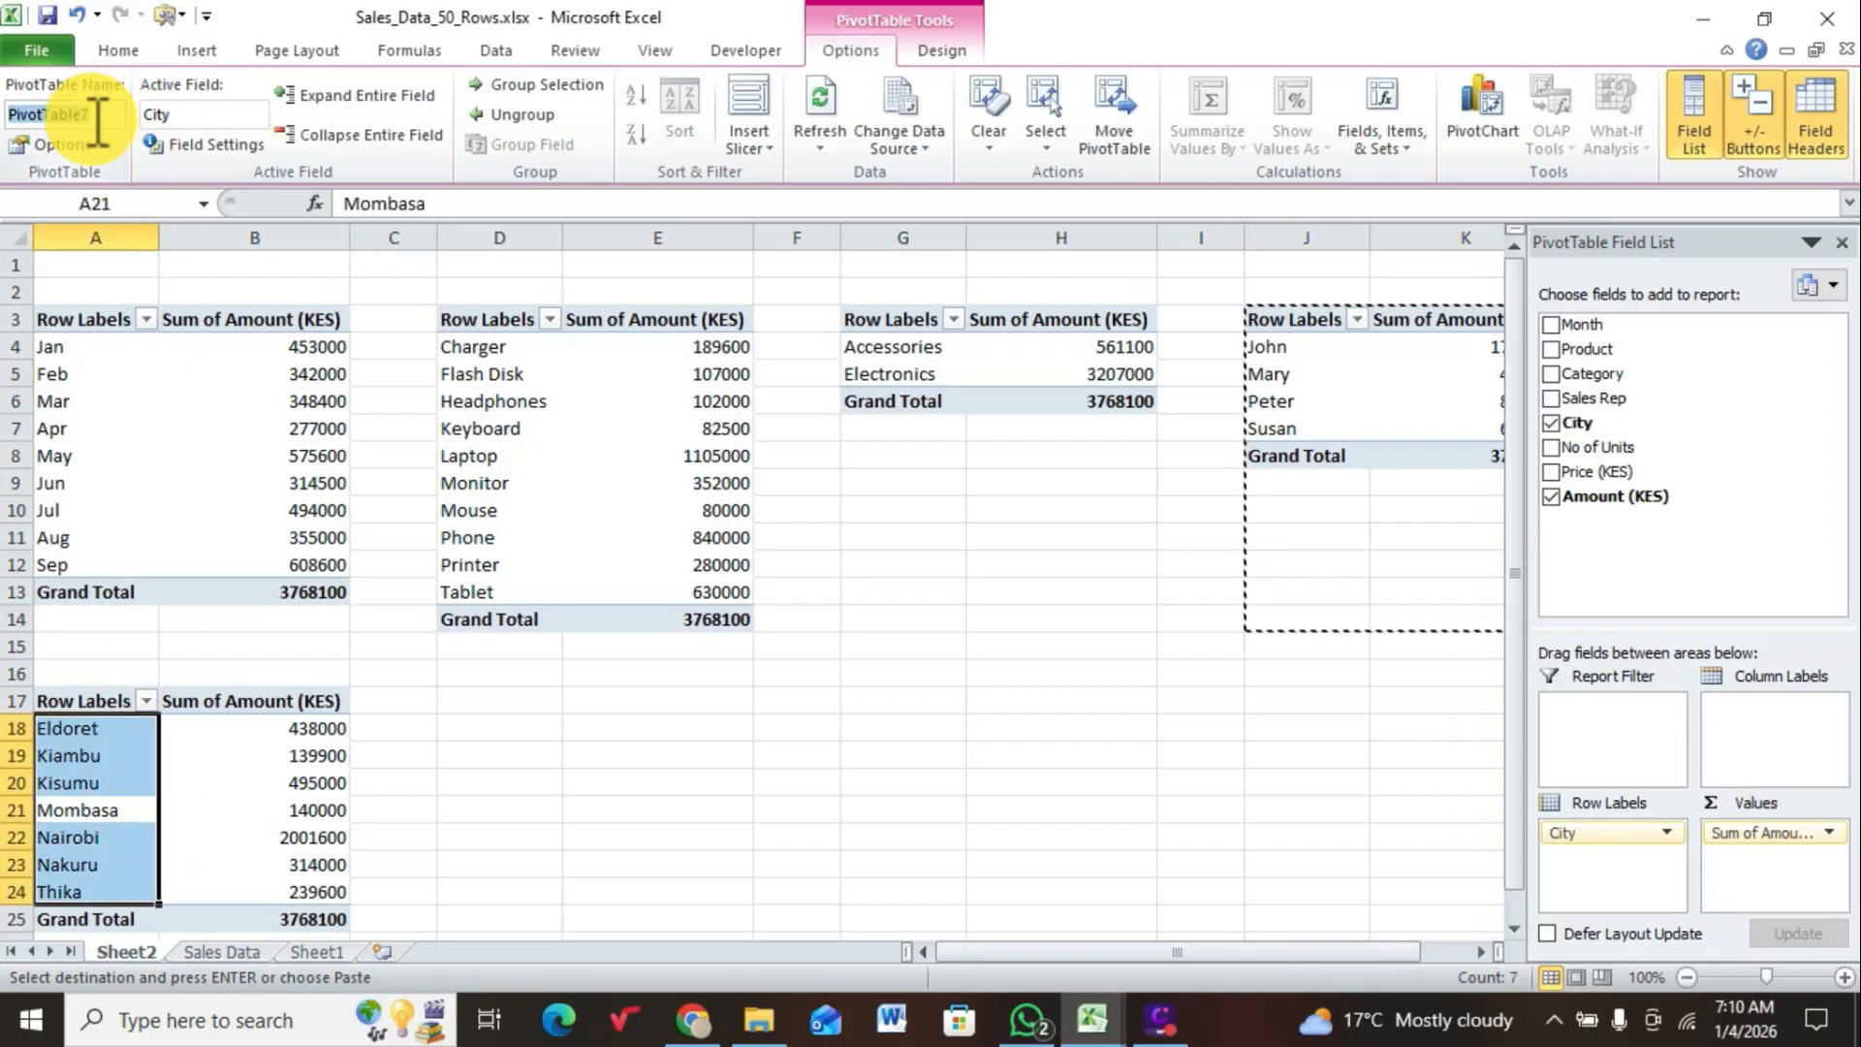
pyautogui.write('CITY')
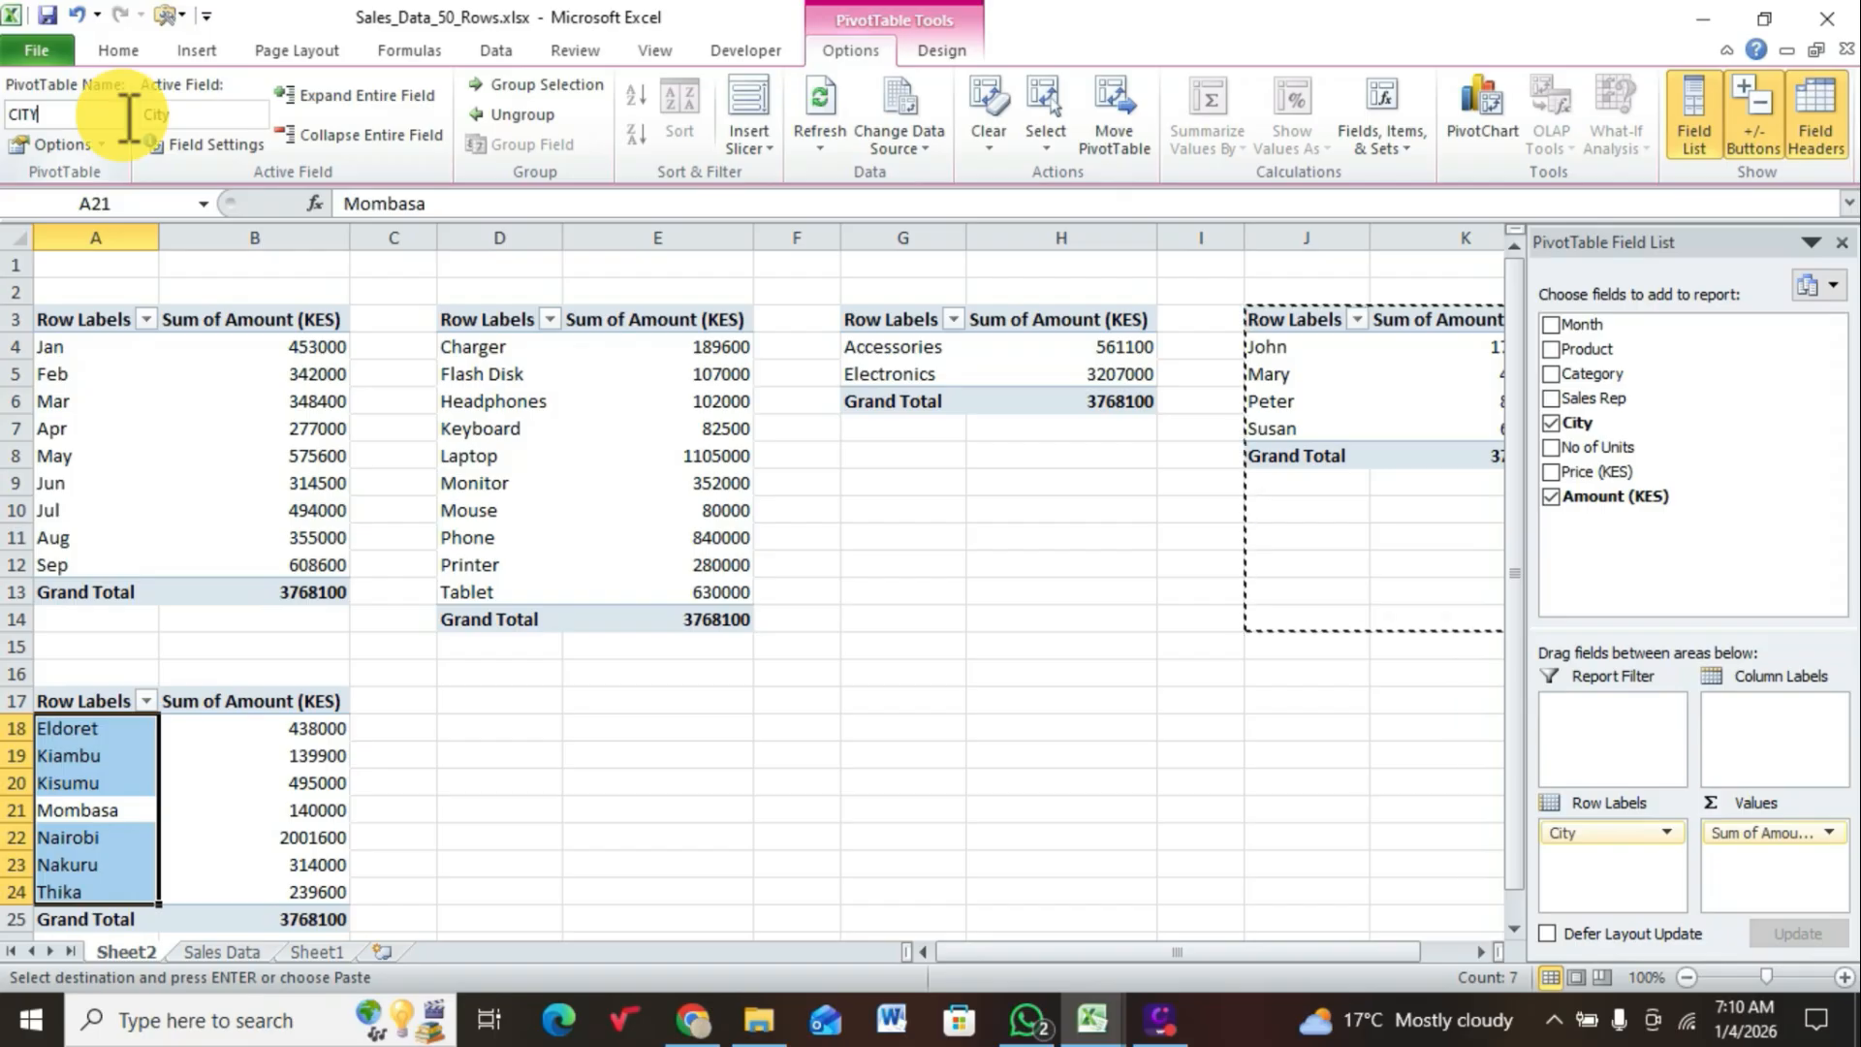
pyautogui.click(504, 775)
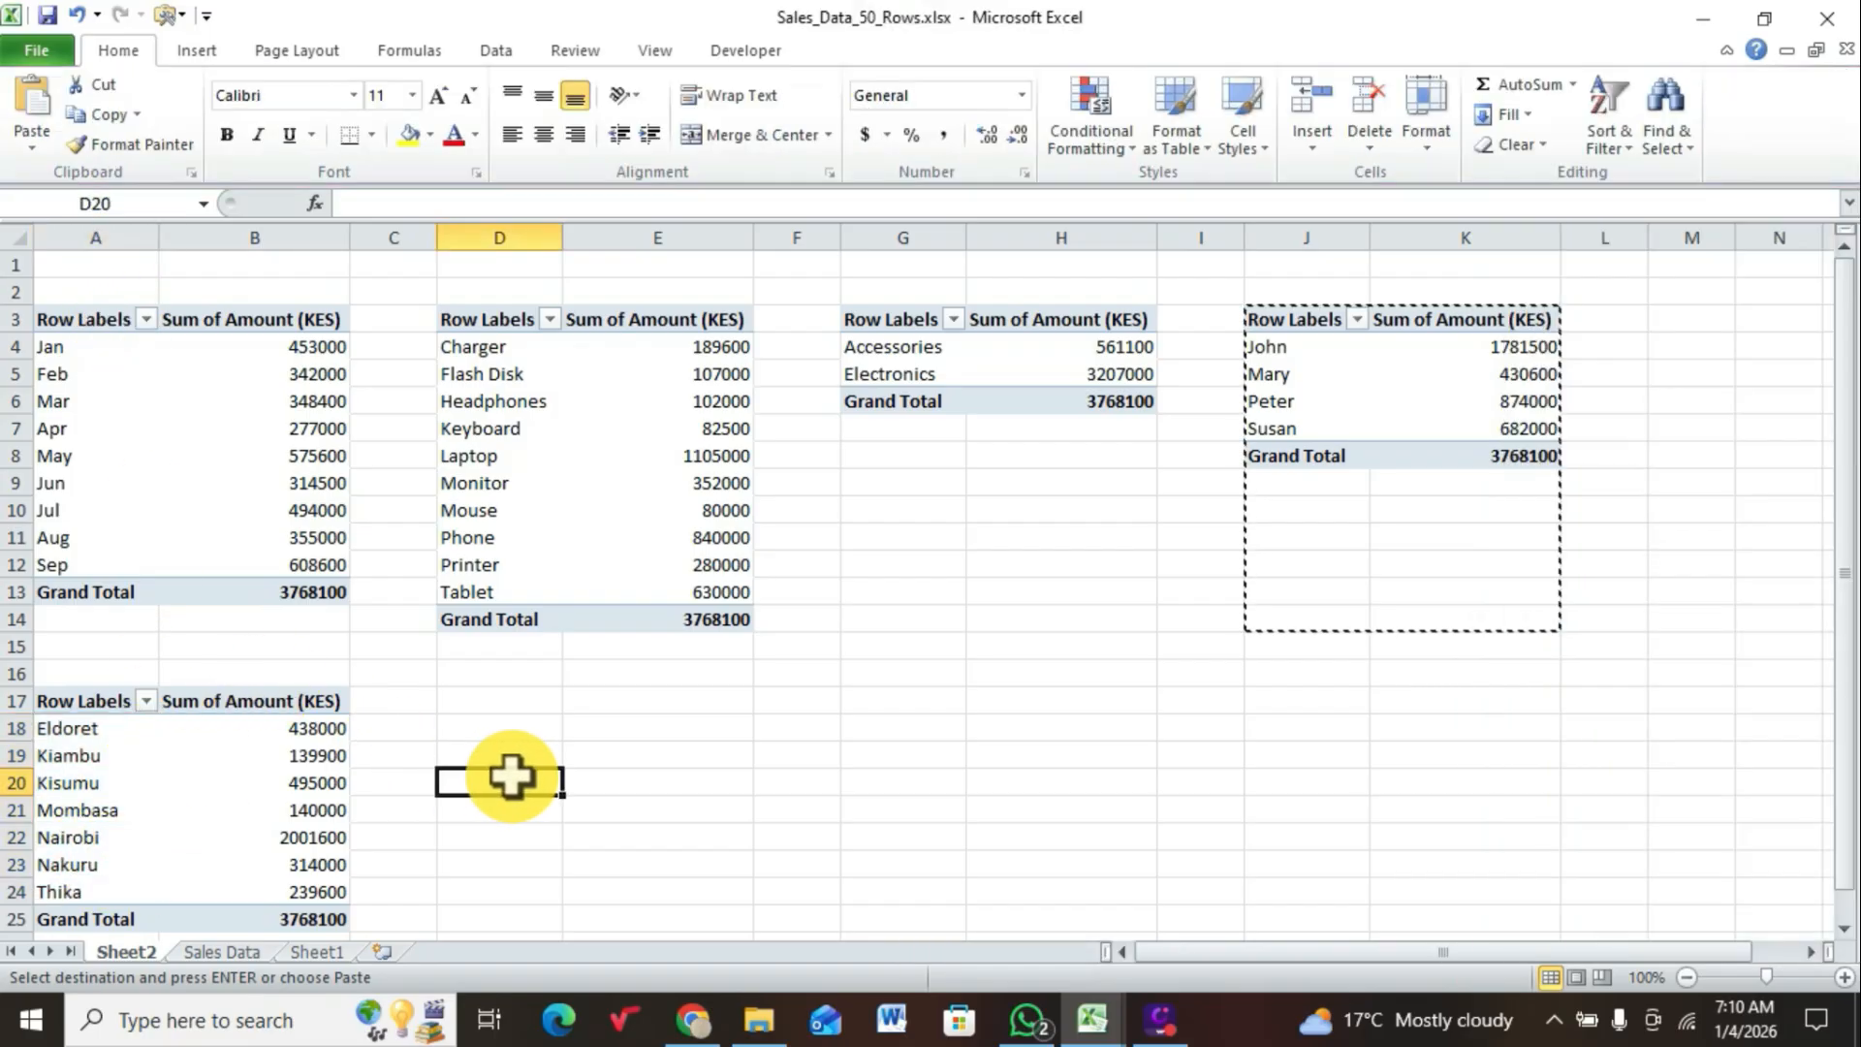
# Step: Rename the Sheet2 worksheet as PIVOT TABLES and switch to the Sales Data sheet
pyautogui.rightClick(128, 953)
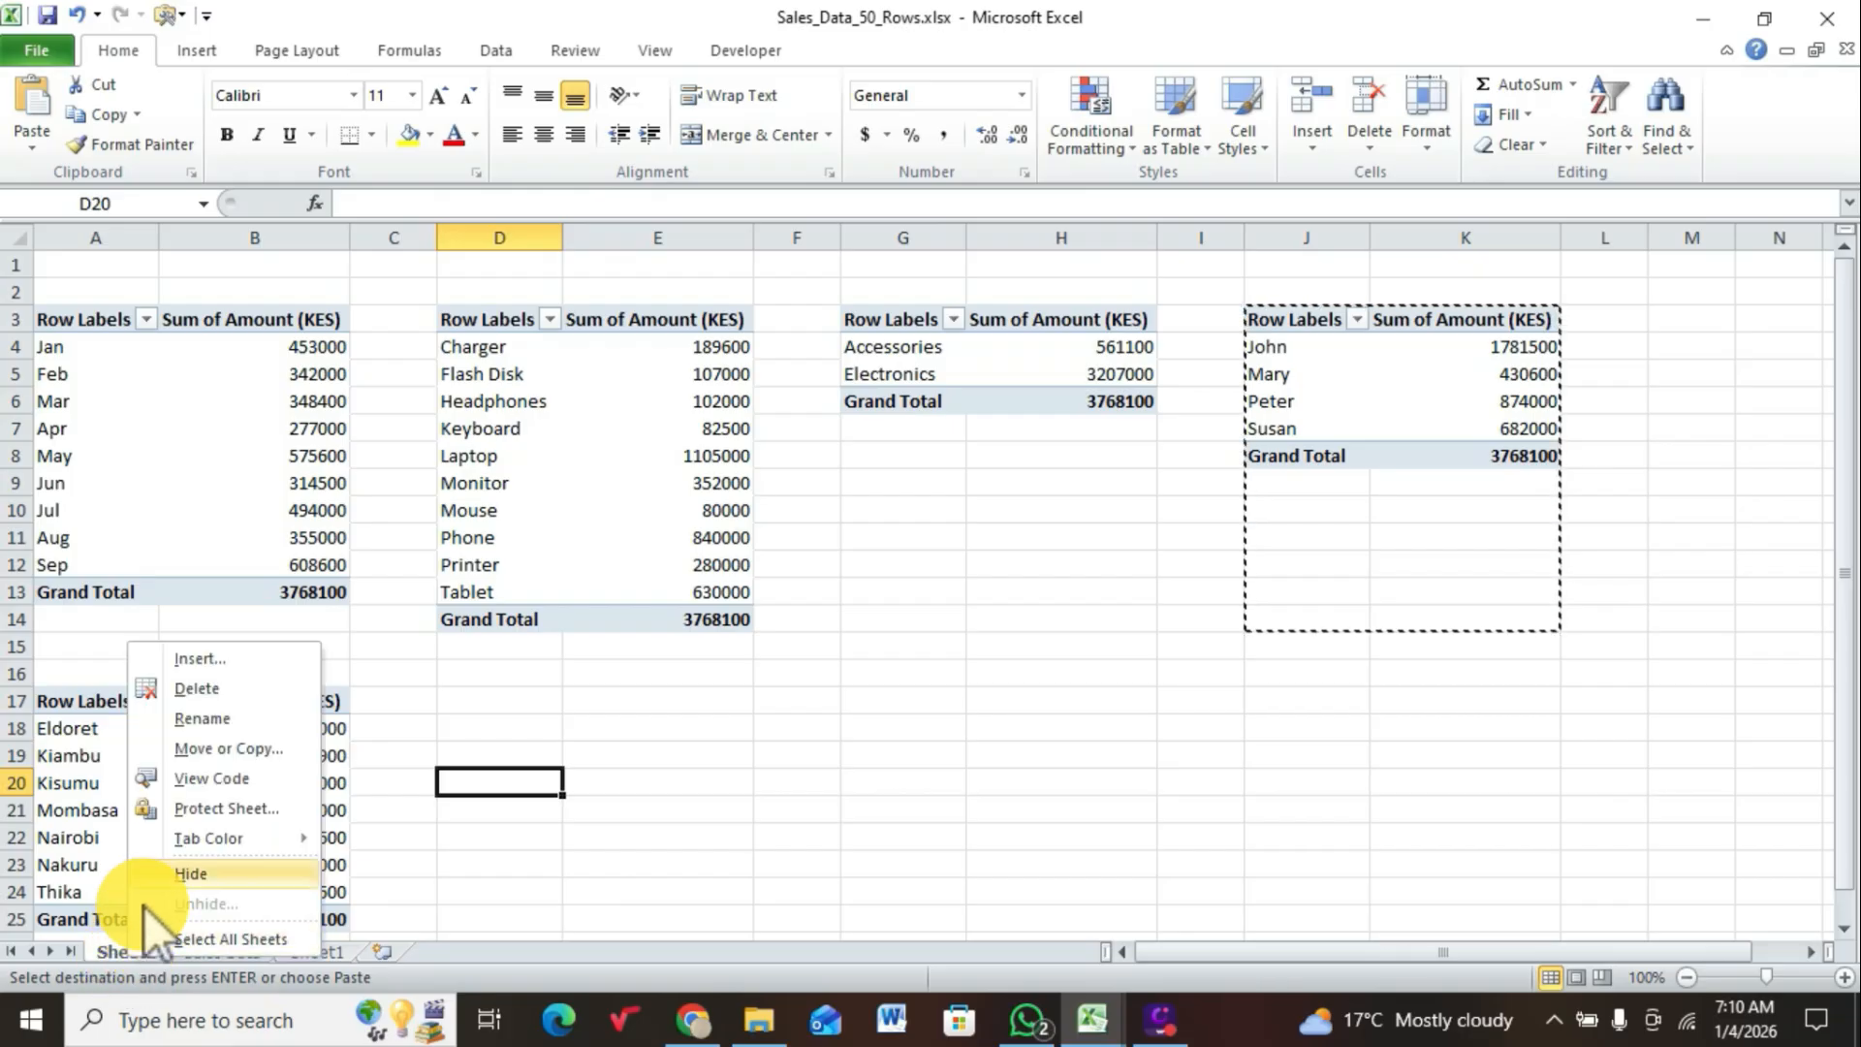
pyautogui.click(203, 722)
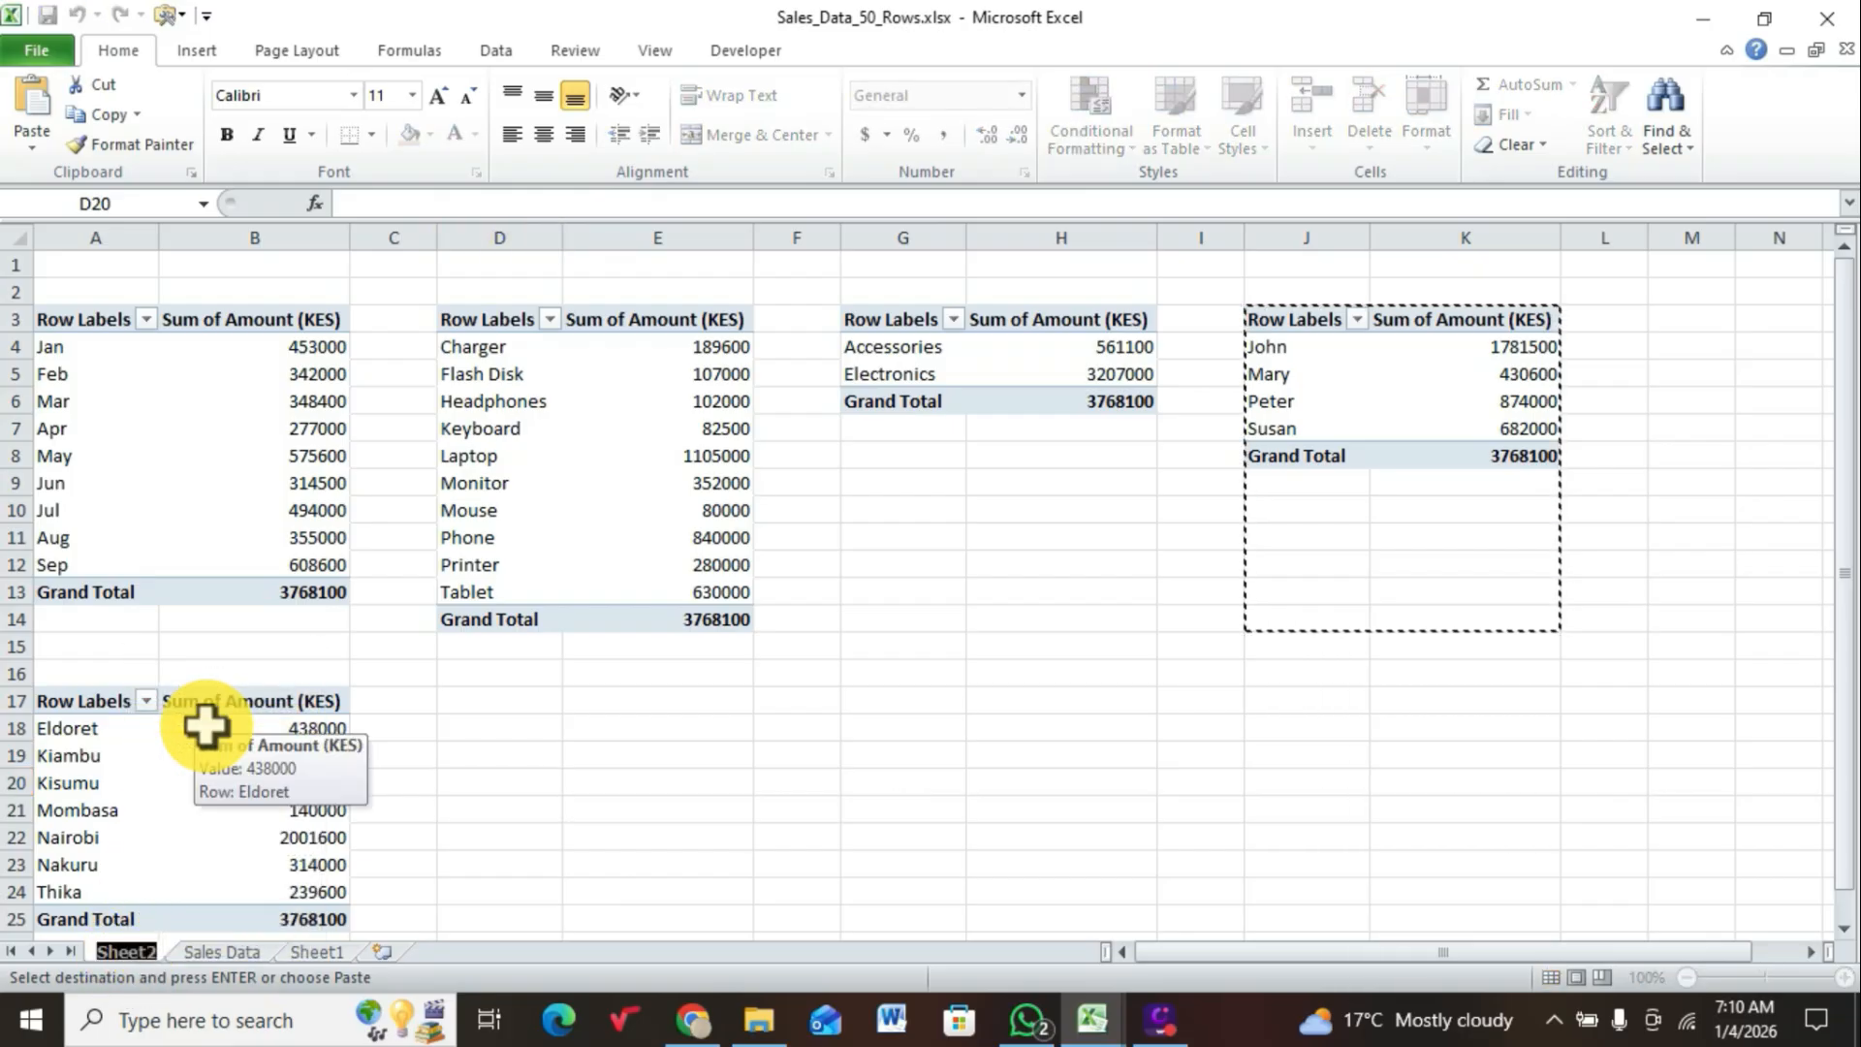
pyautogui.write('PIV')
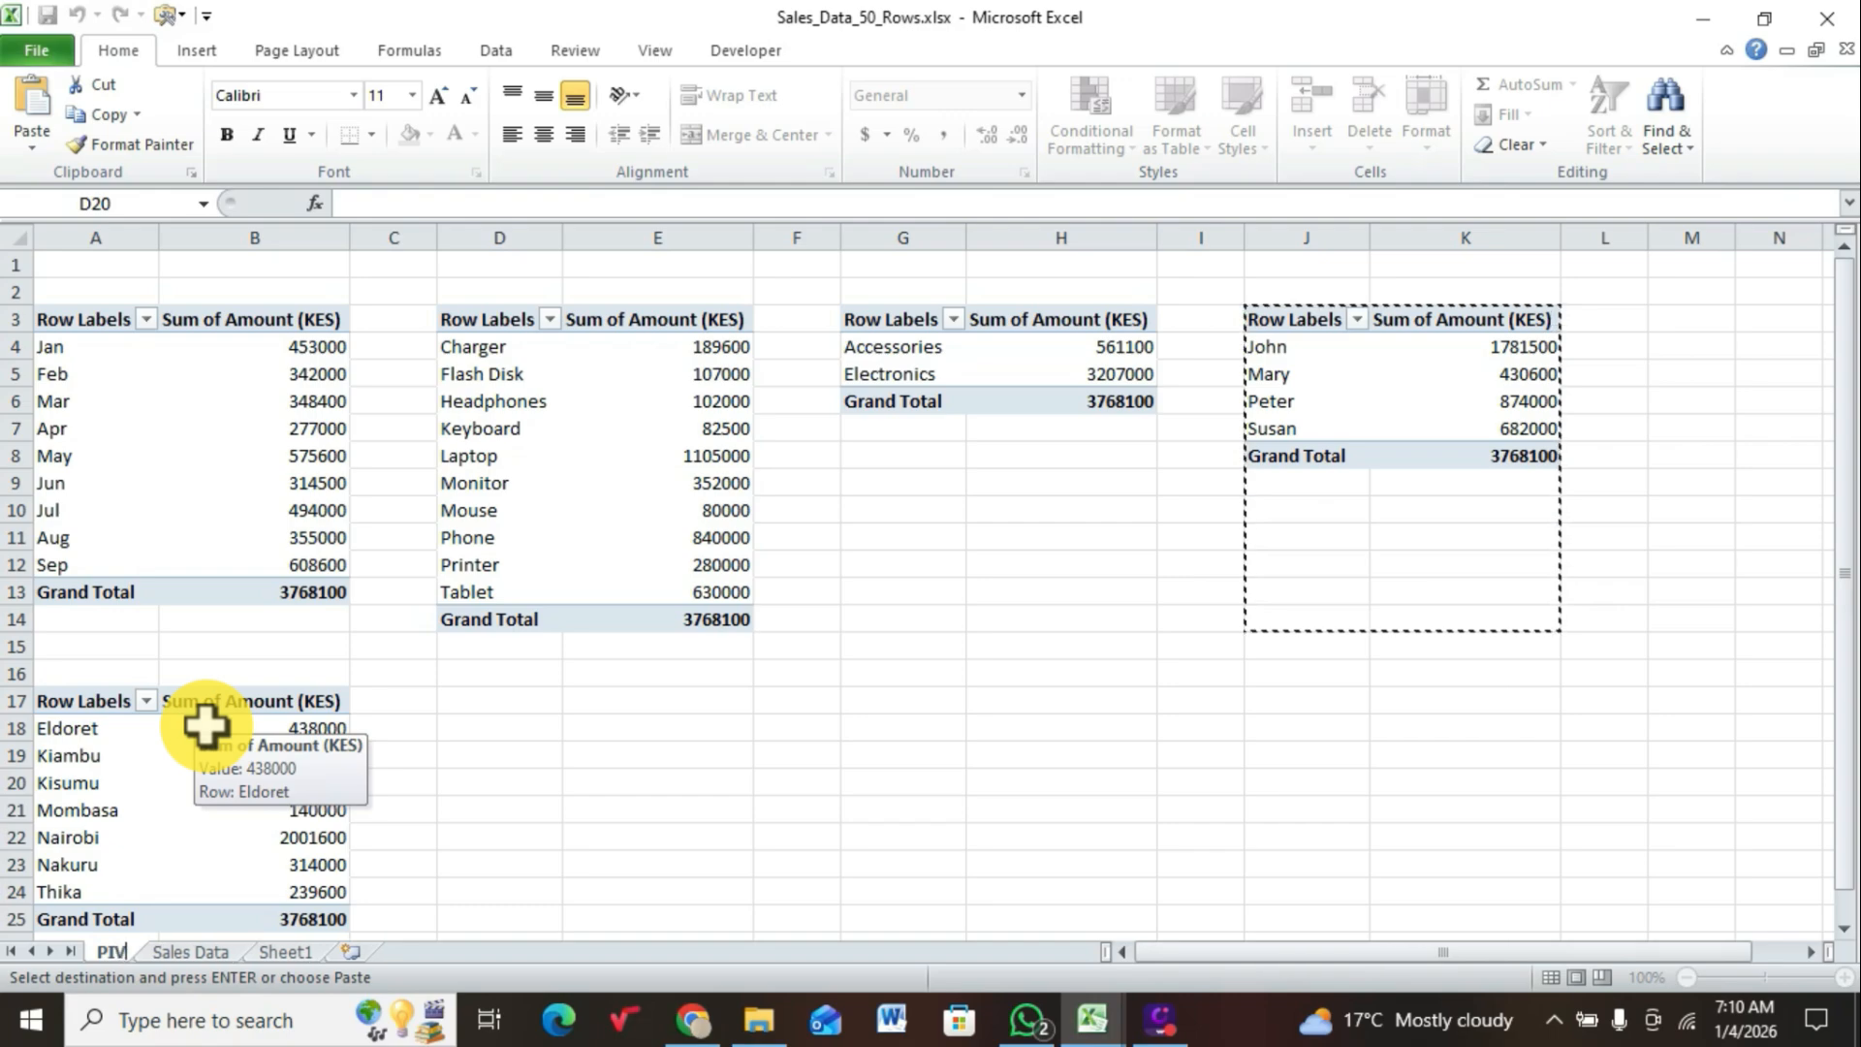
pyautogui.write('OT TA')
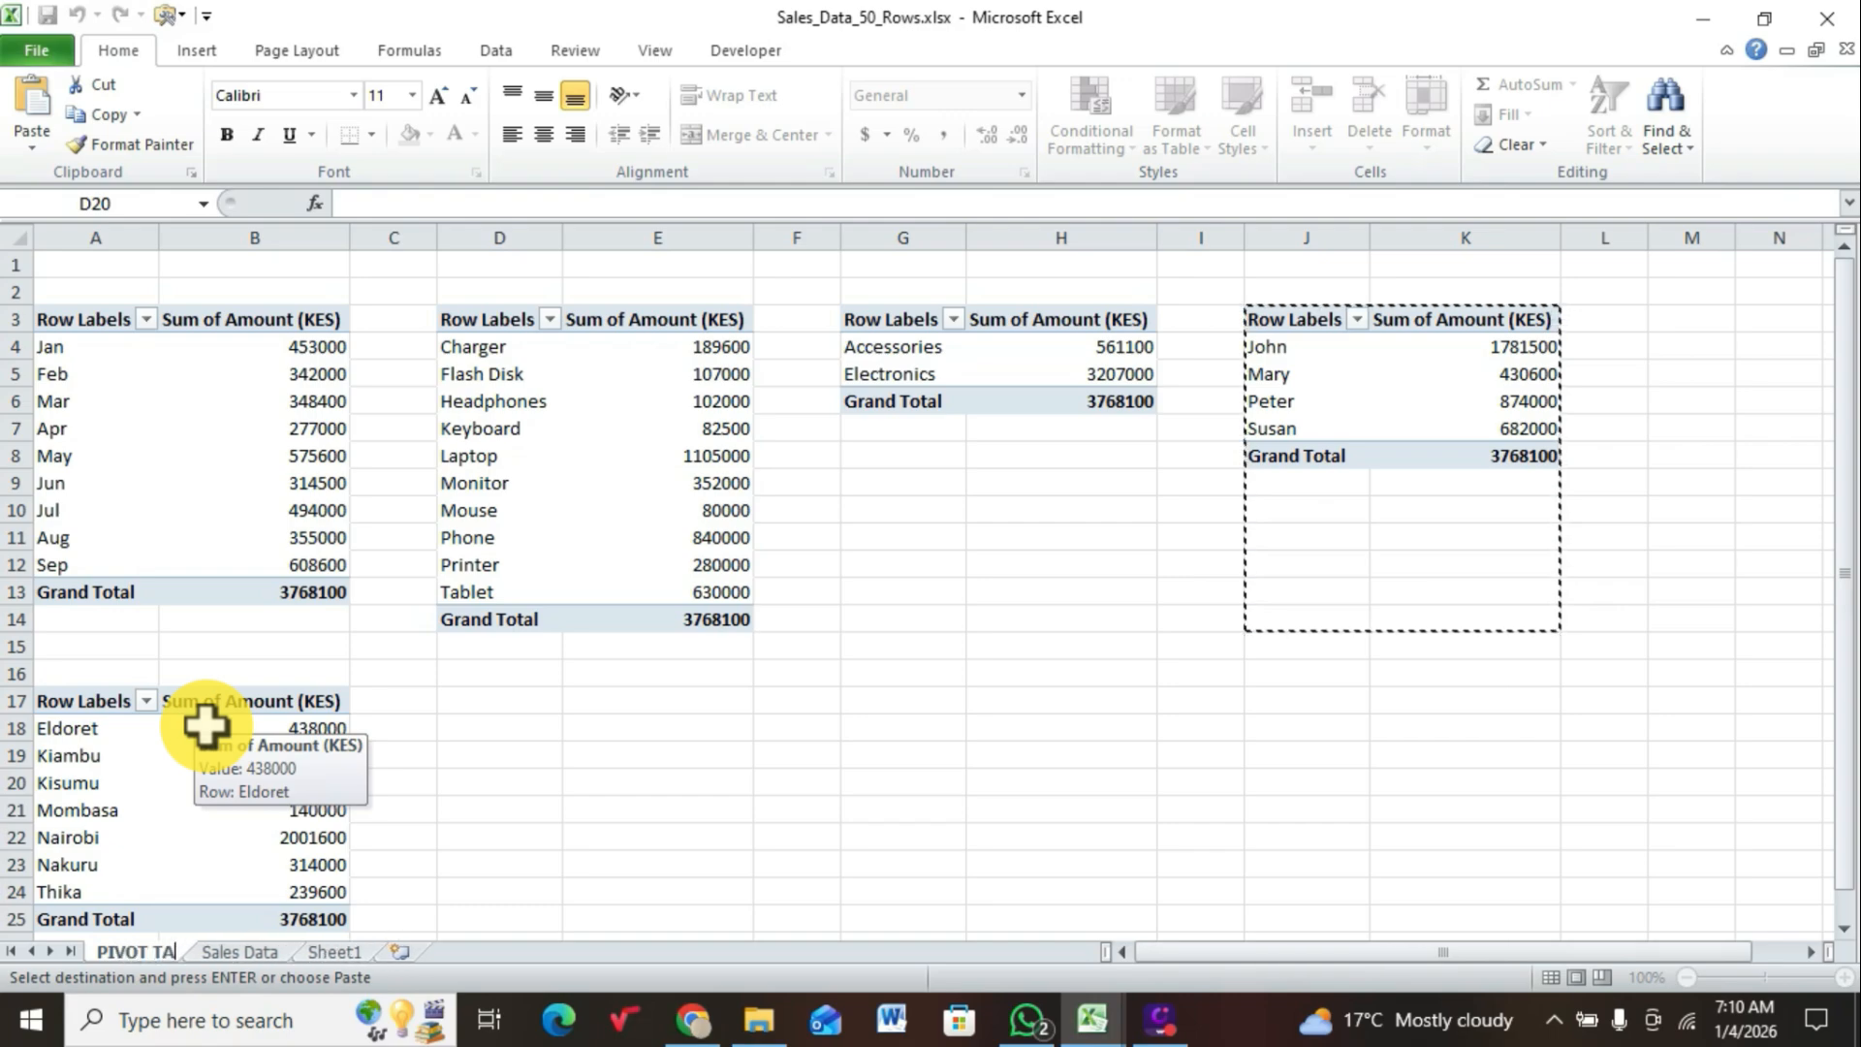
pyautogui.write('BLES')
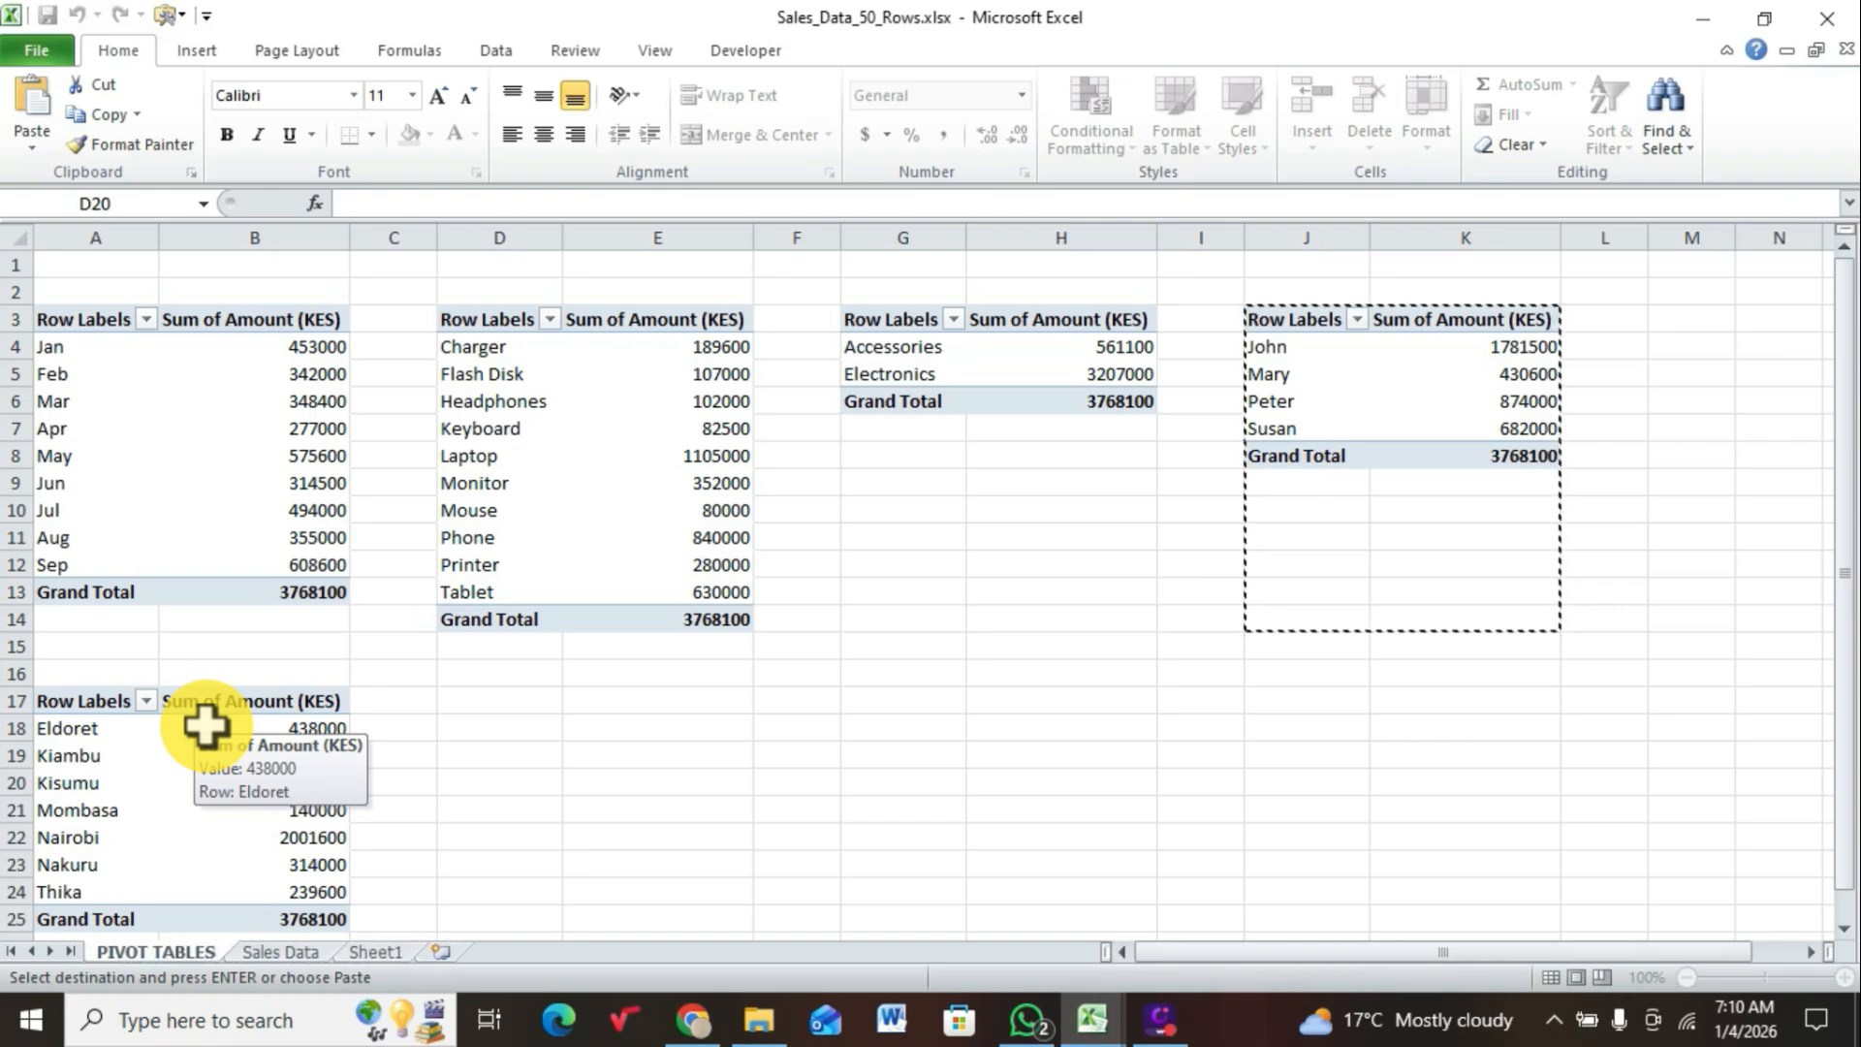
pyautogui.click(283, 950)
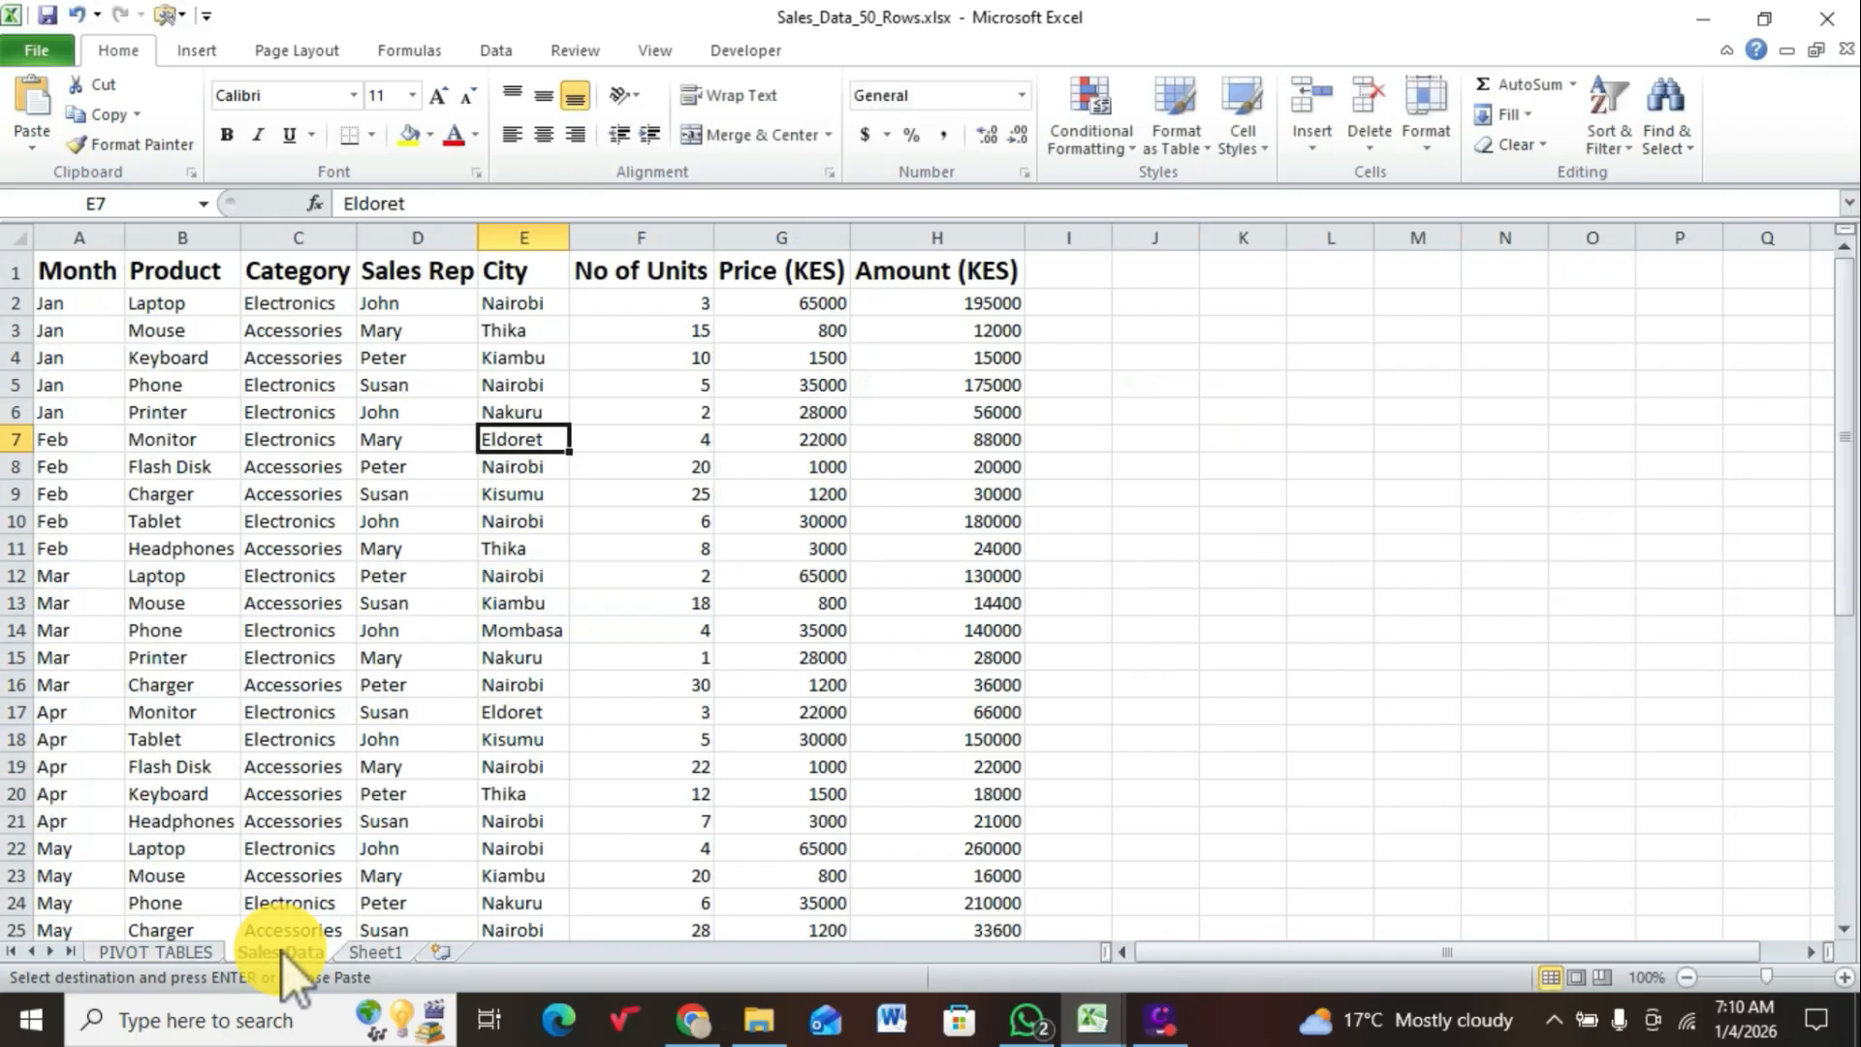
# Step: Rename the Sheet1 worksheet as WORK SHEET and return to the PIVOT TABLES sheet
pyautogui.click(391, 955)
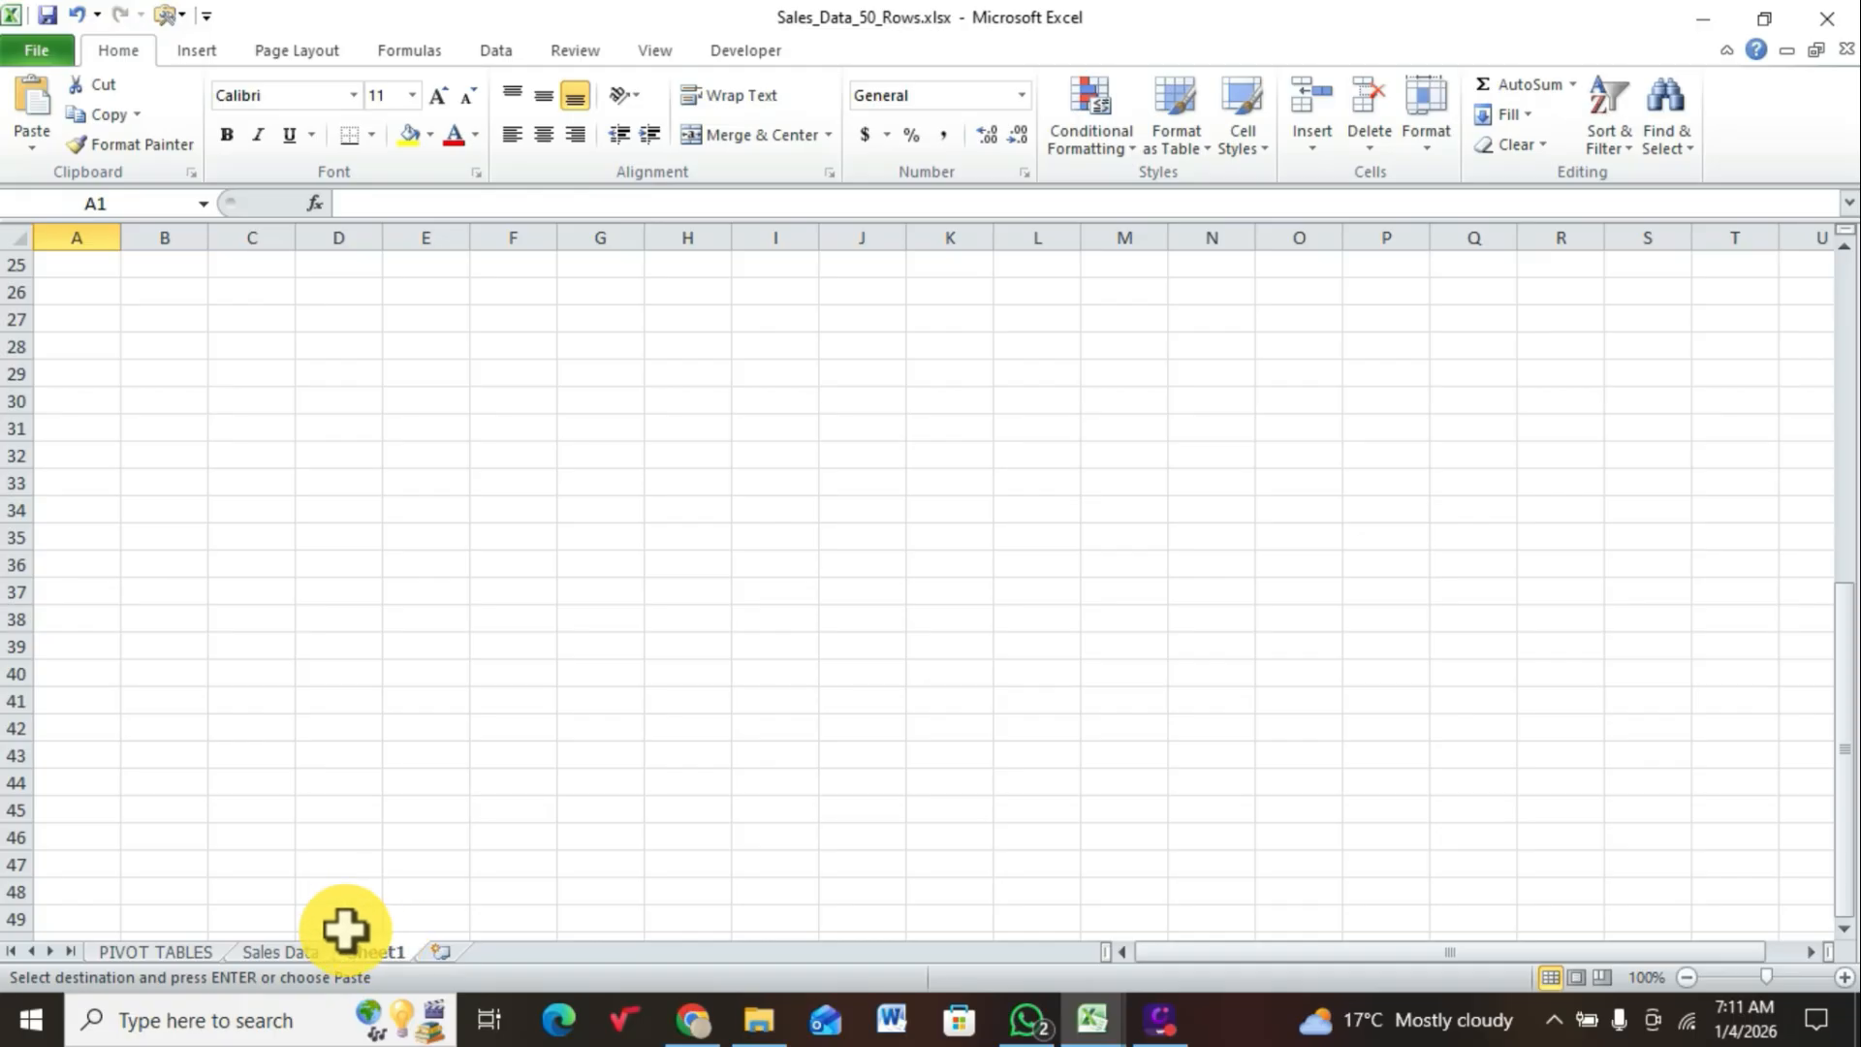
pyautogui.rightClick(359, 942)
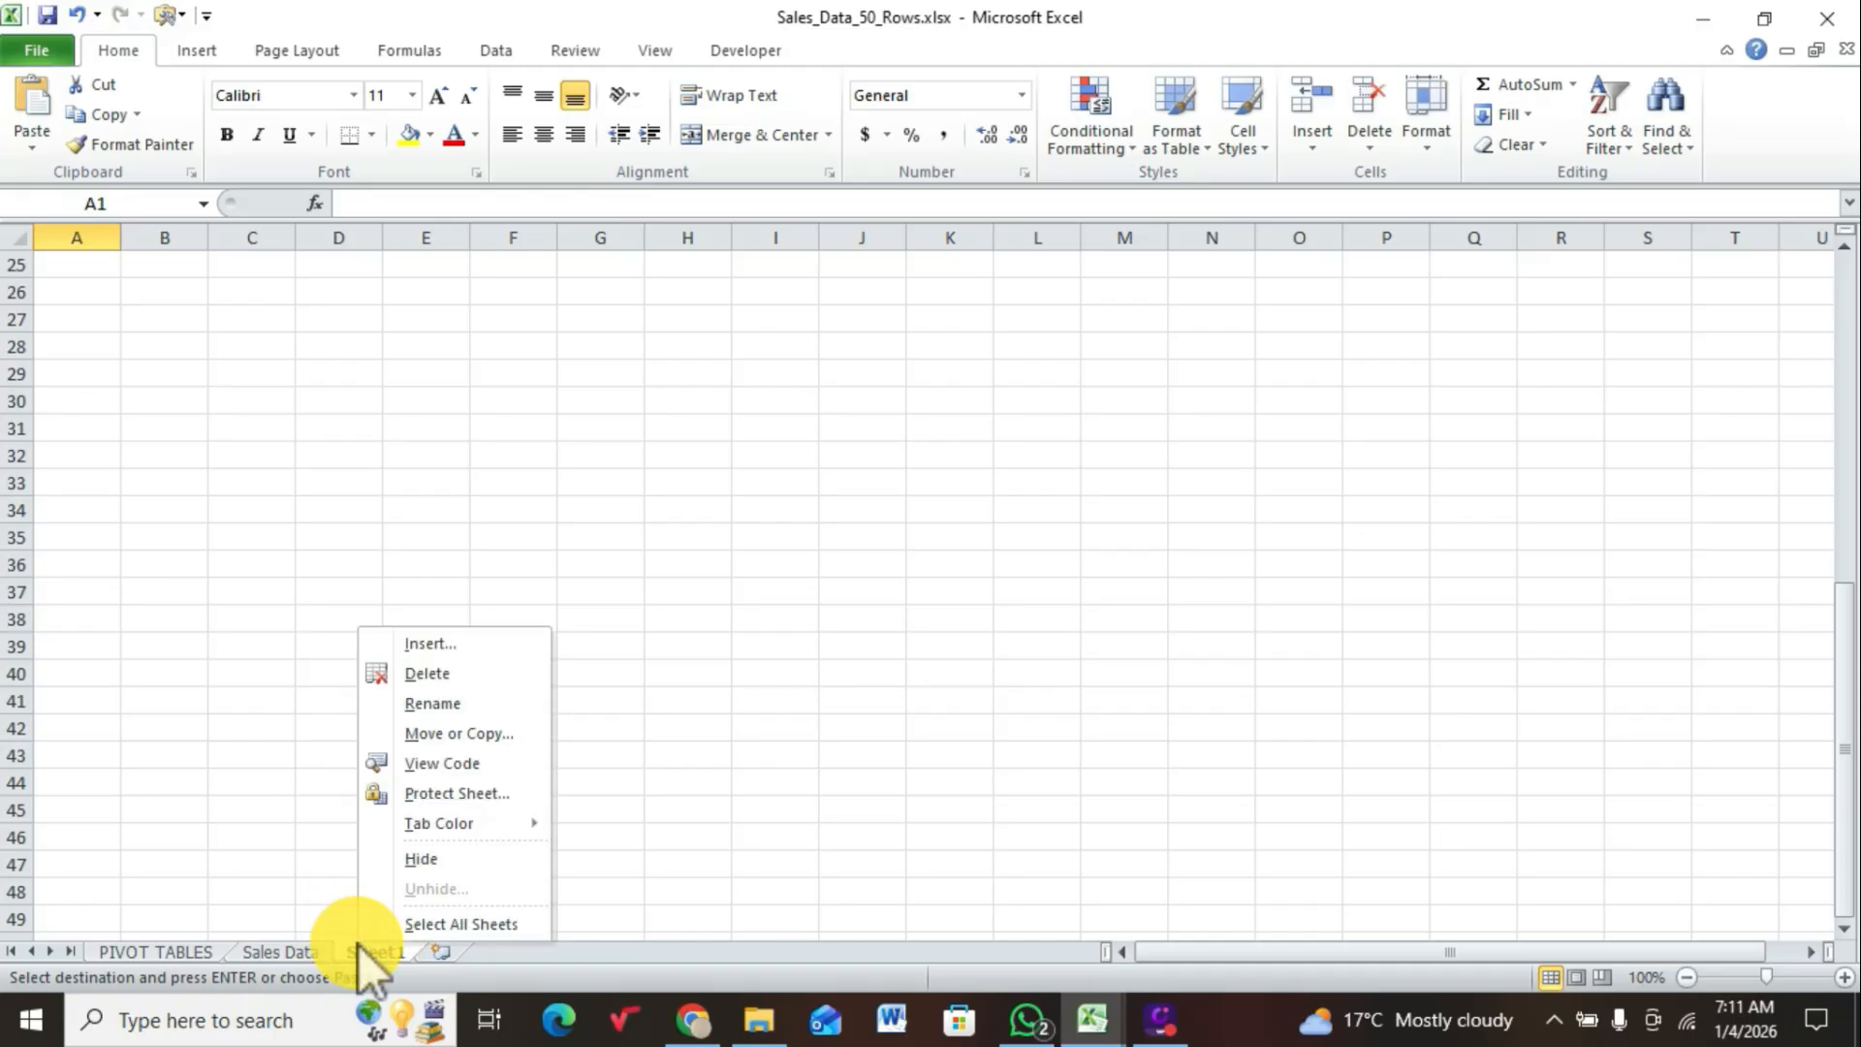
pyautogui.click(433, 704)
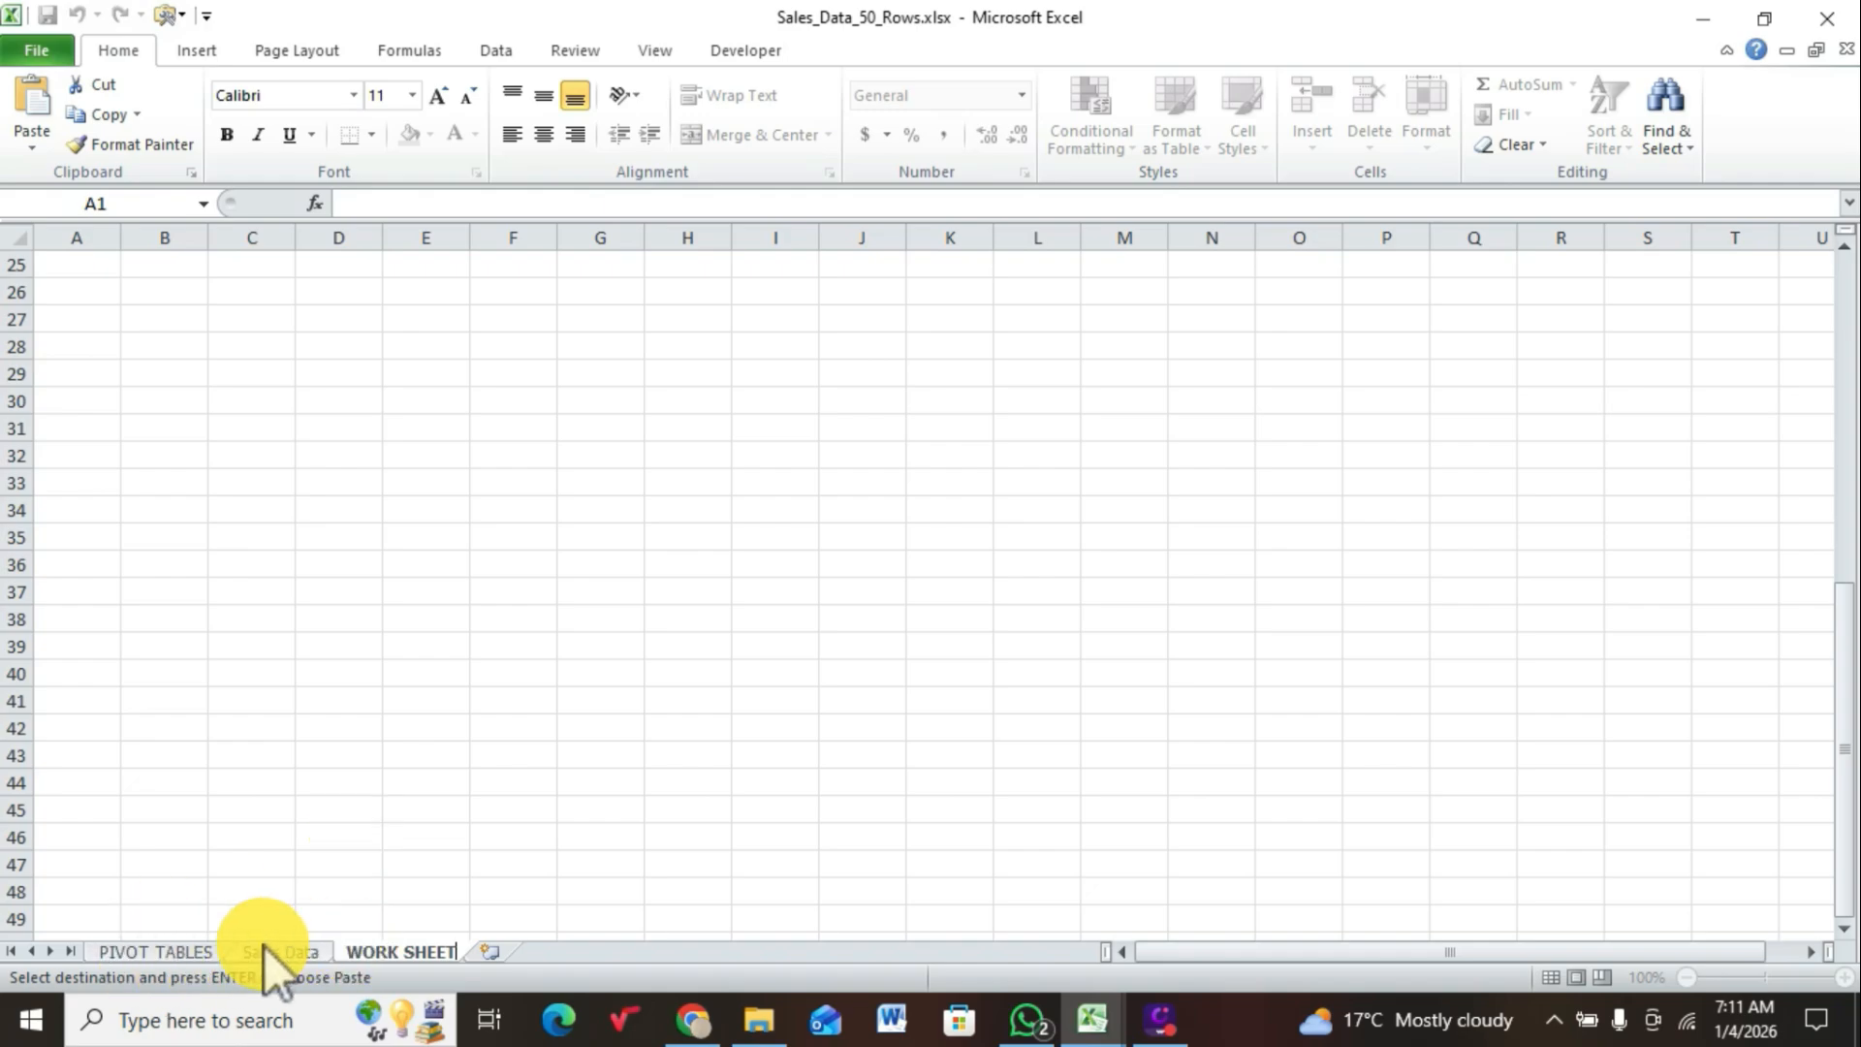
pyautogui.click(165, 952)
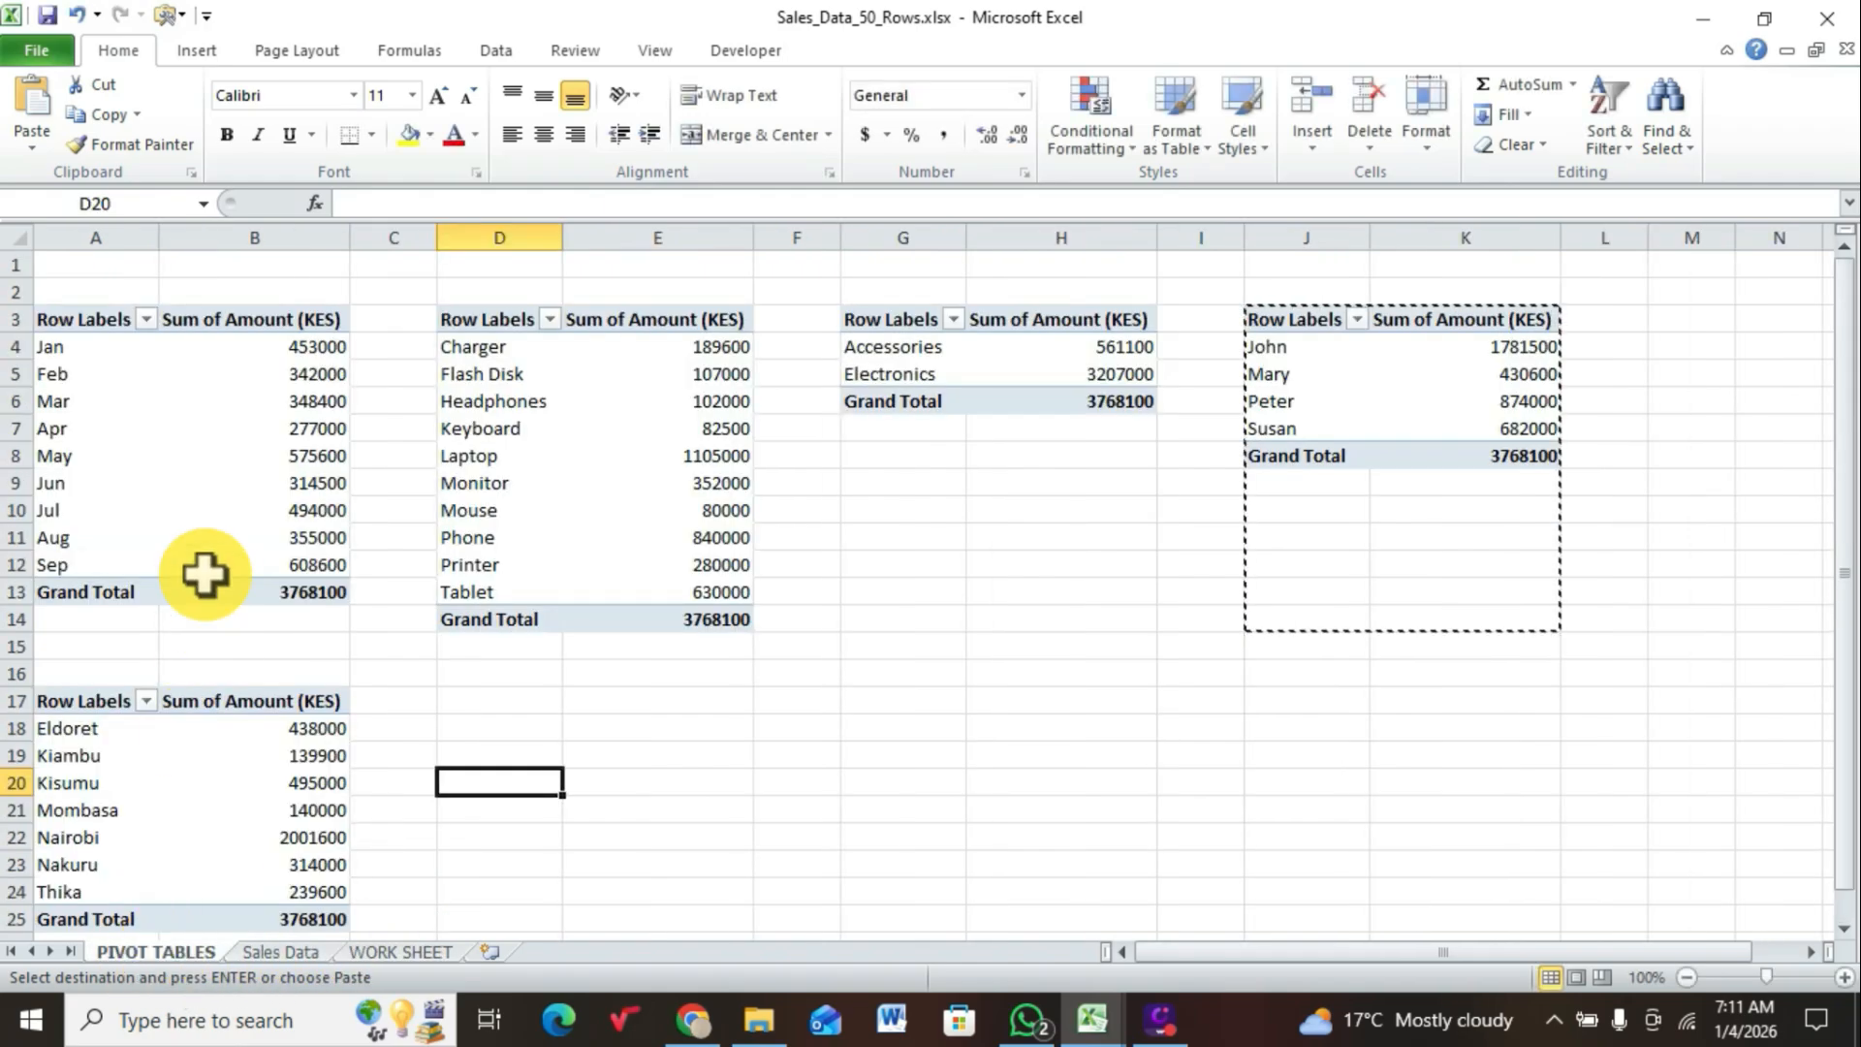
# Step: Insert a 2-D clustered column PivotChart based on the monthly sales PivotTable in A3:B13
pyautogui.moveTo(184, 438)
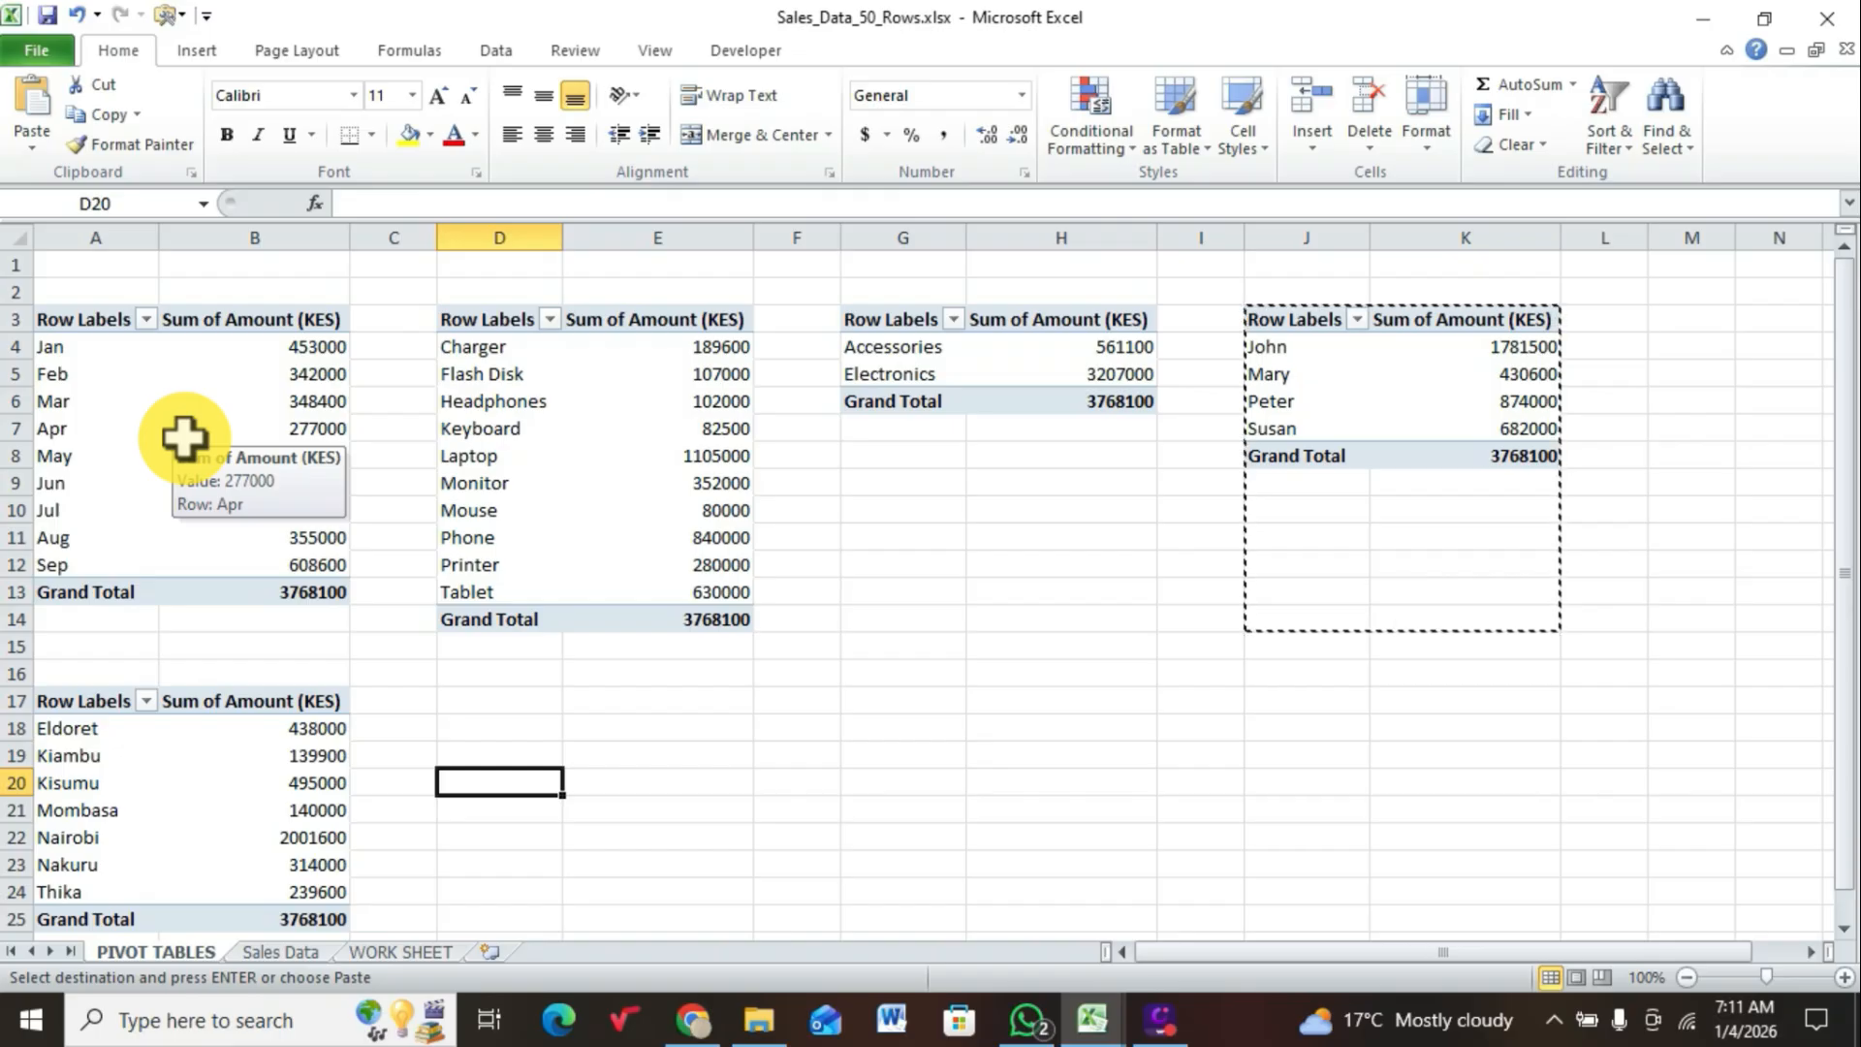
pyautogui.click(184, 438)
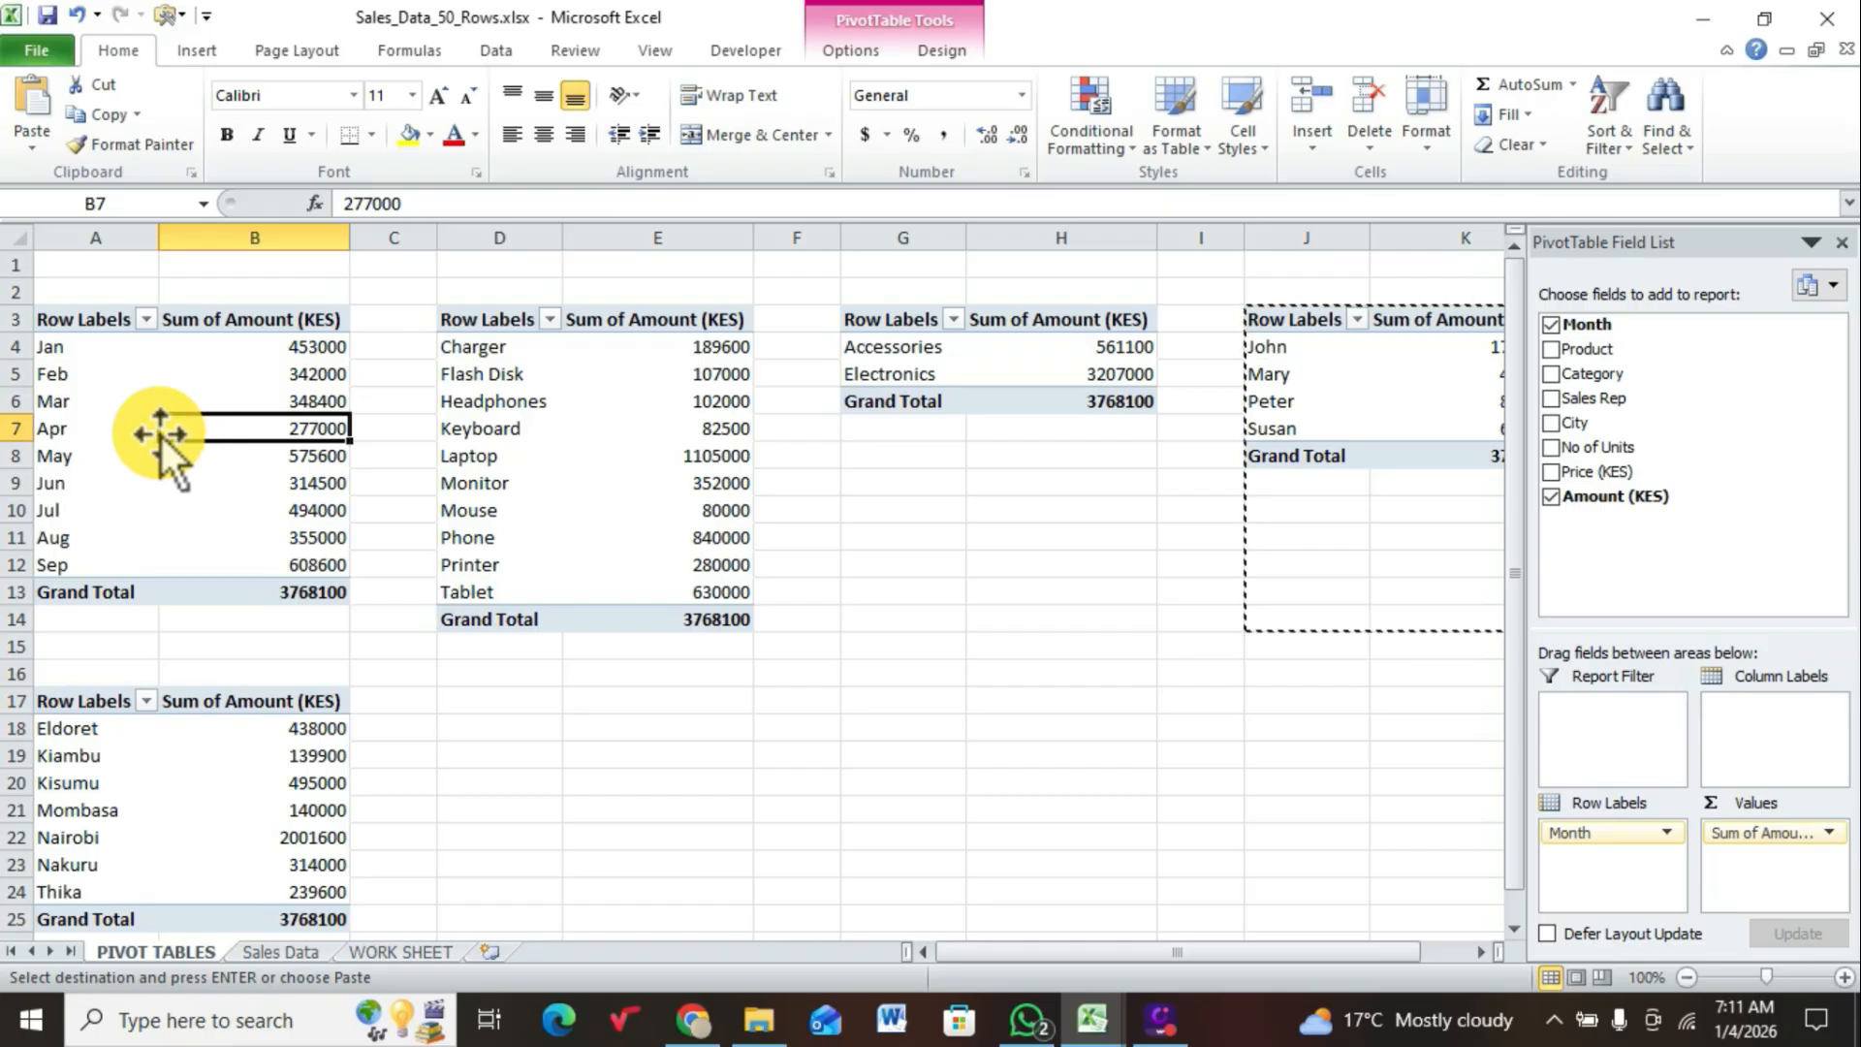
pyautogui.click(152, 380)
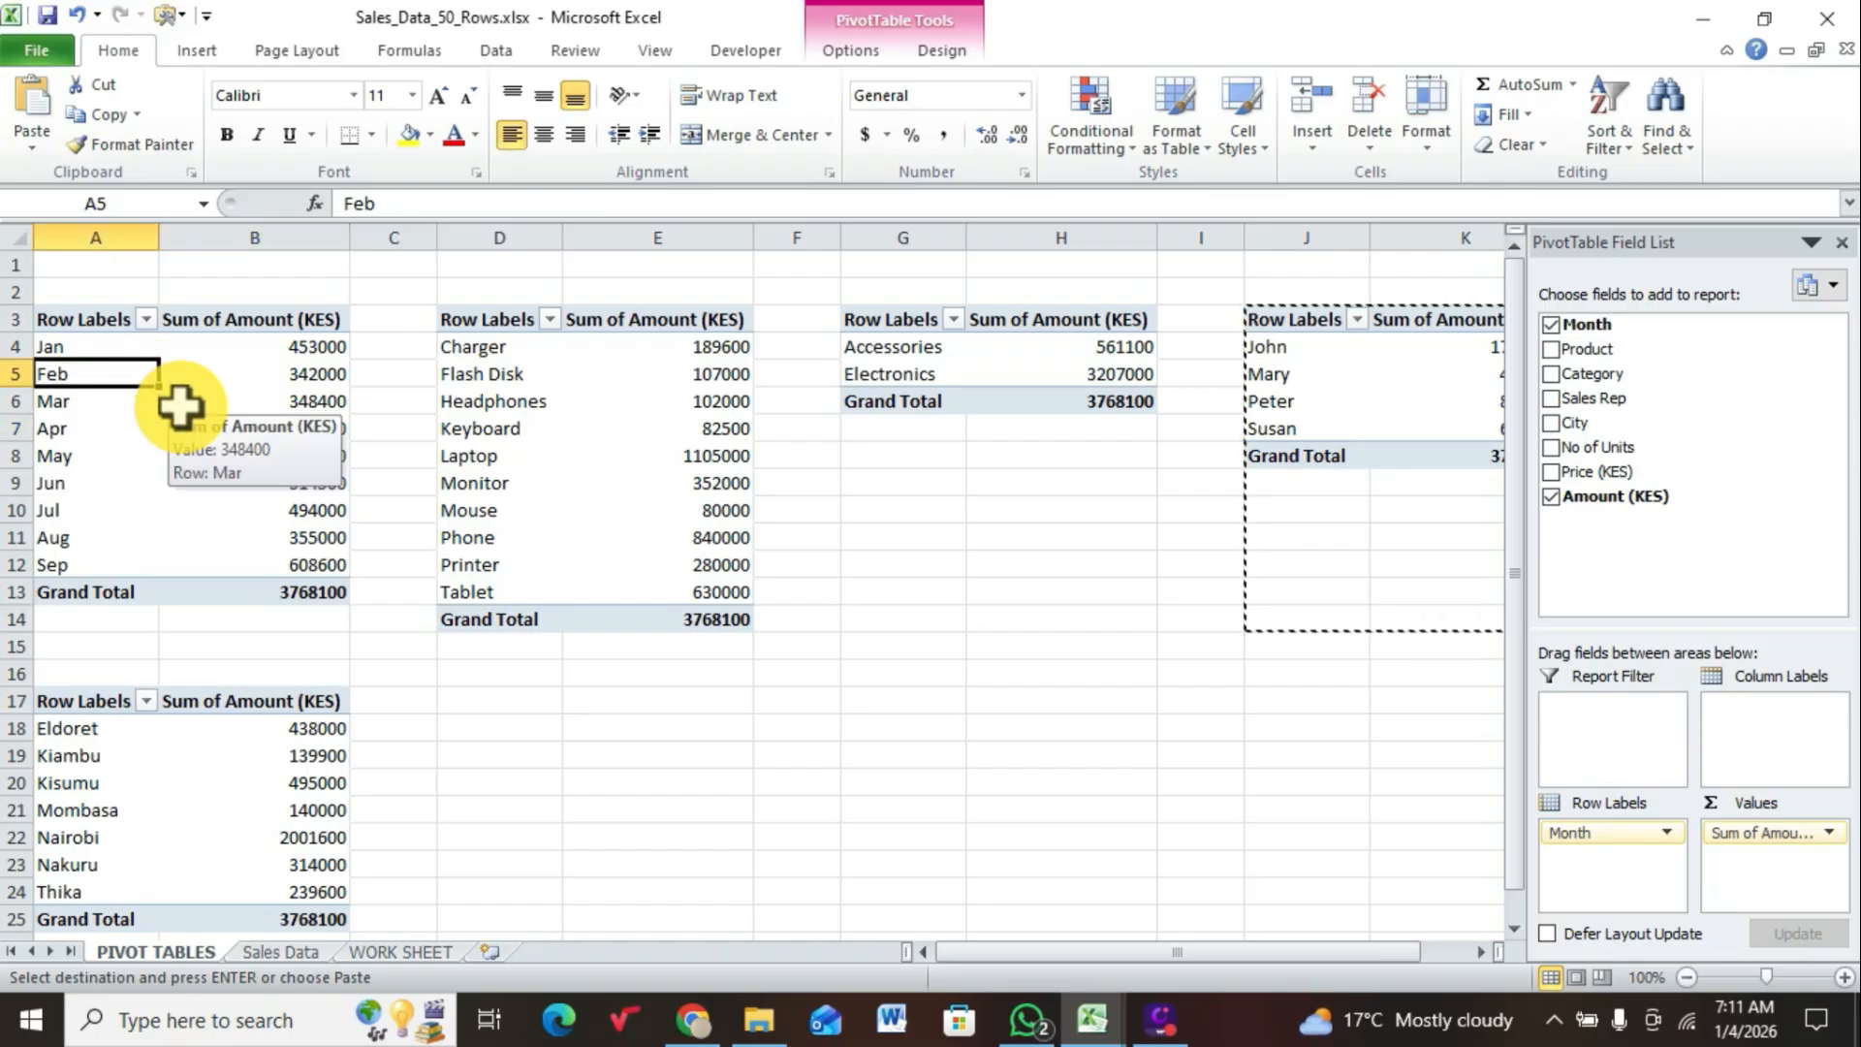
pyautogui.rightClick(181, 407)
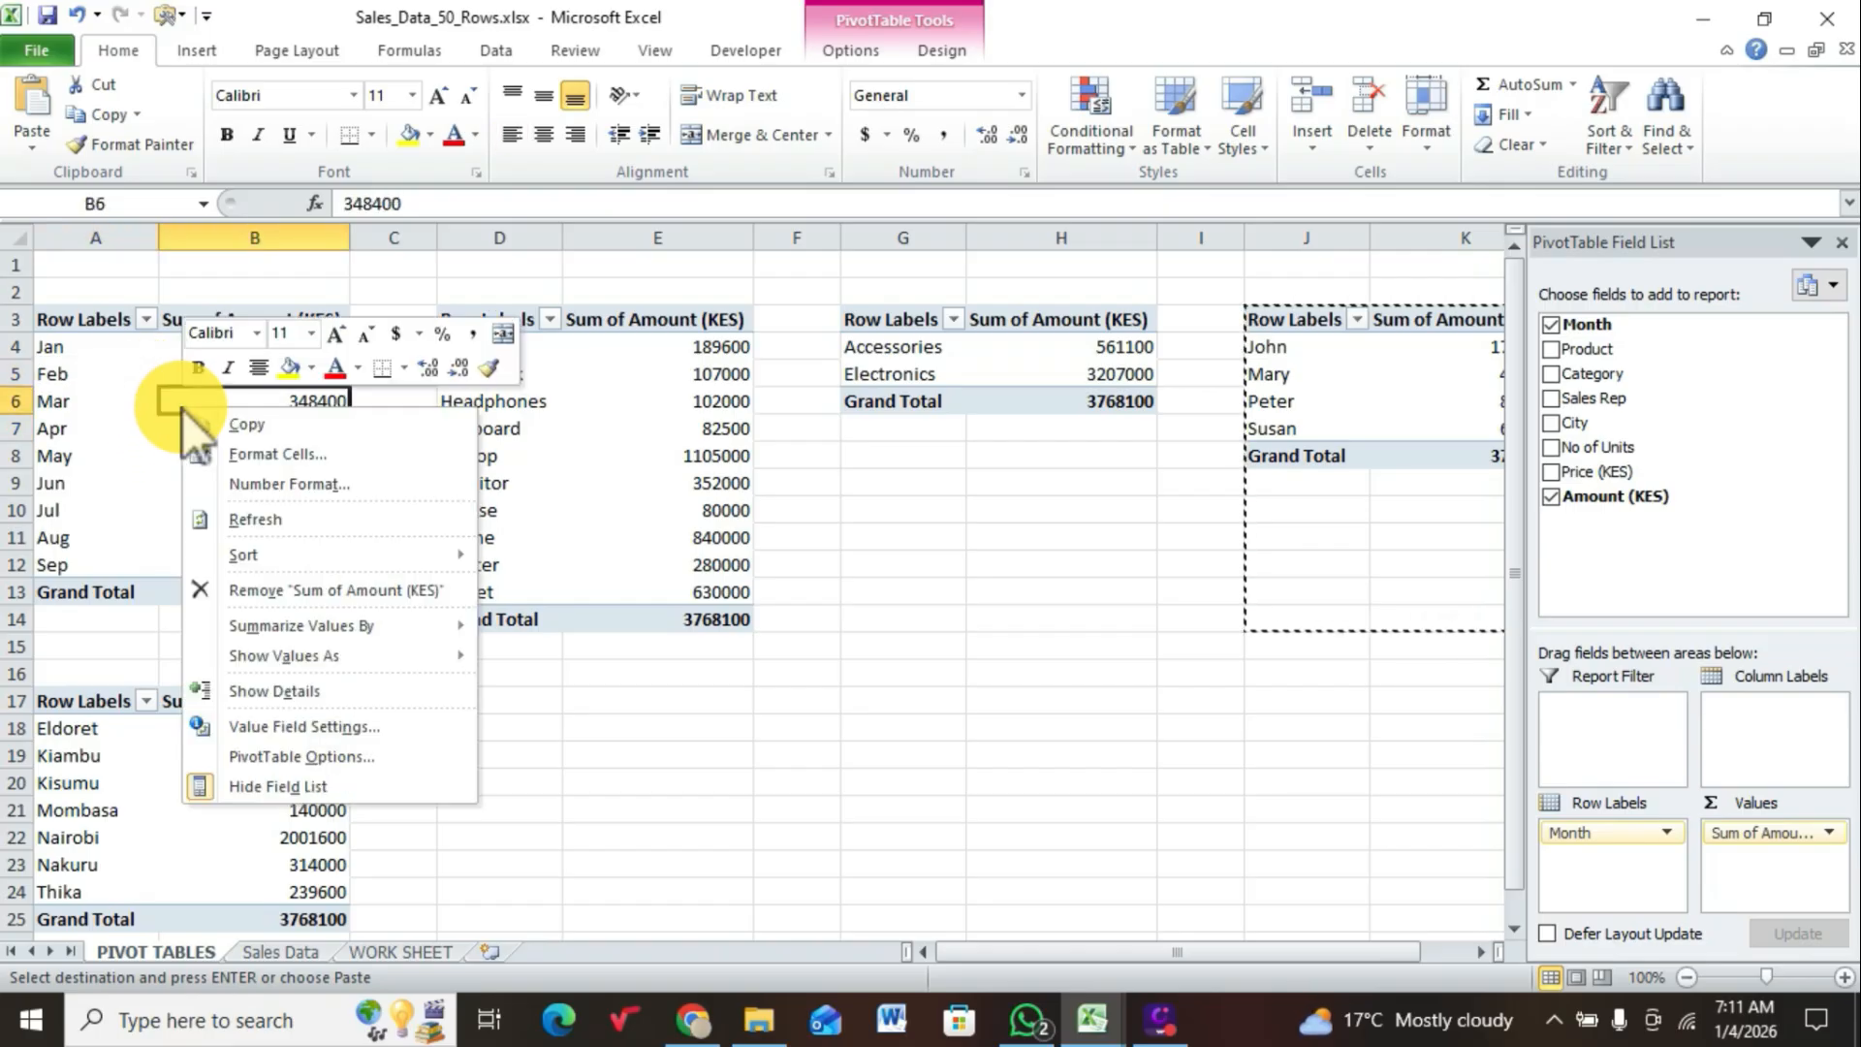
pyautogui.press('Escape')
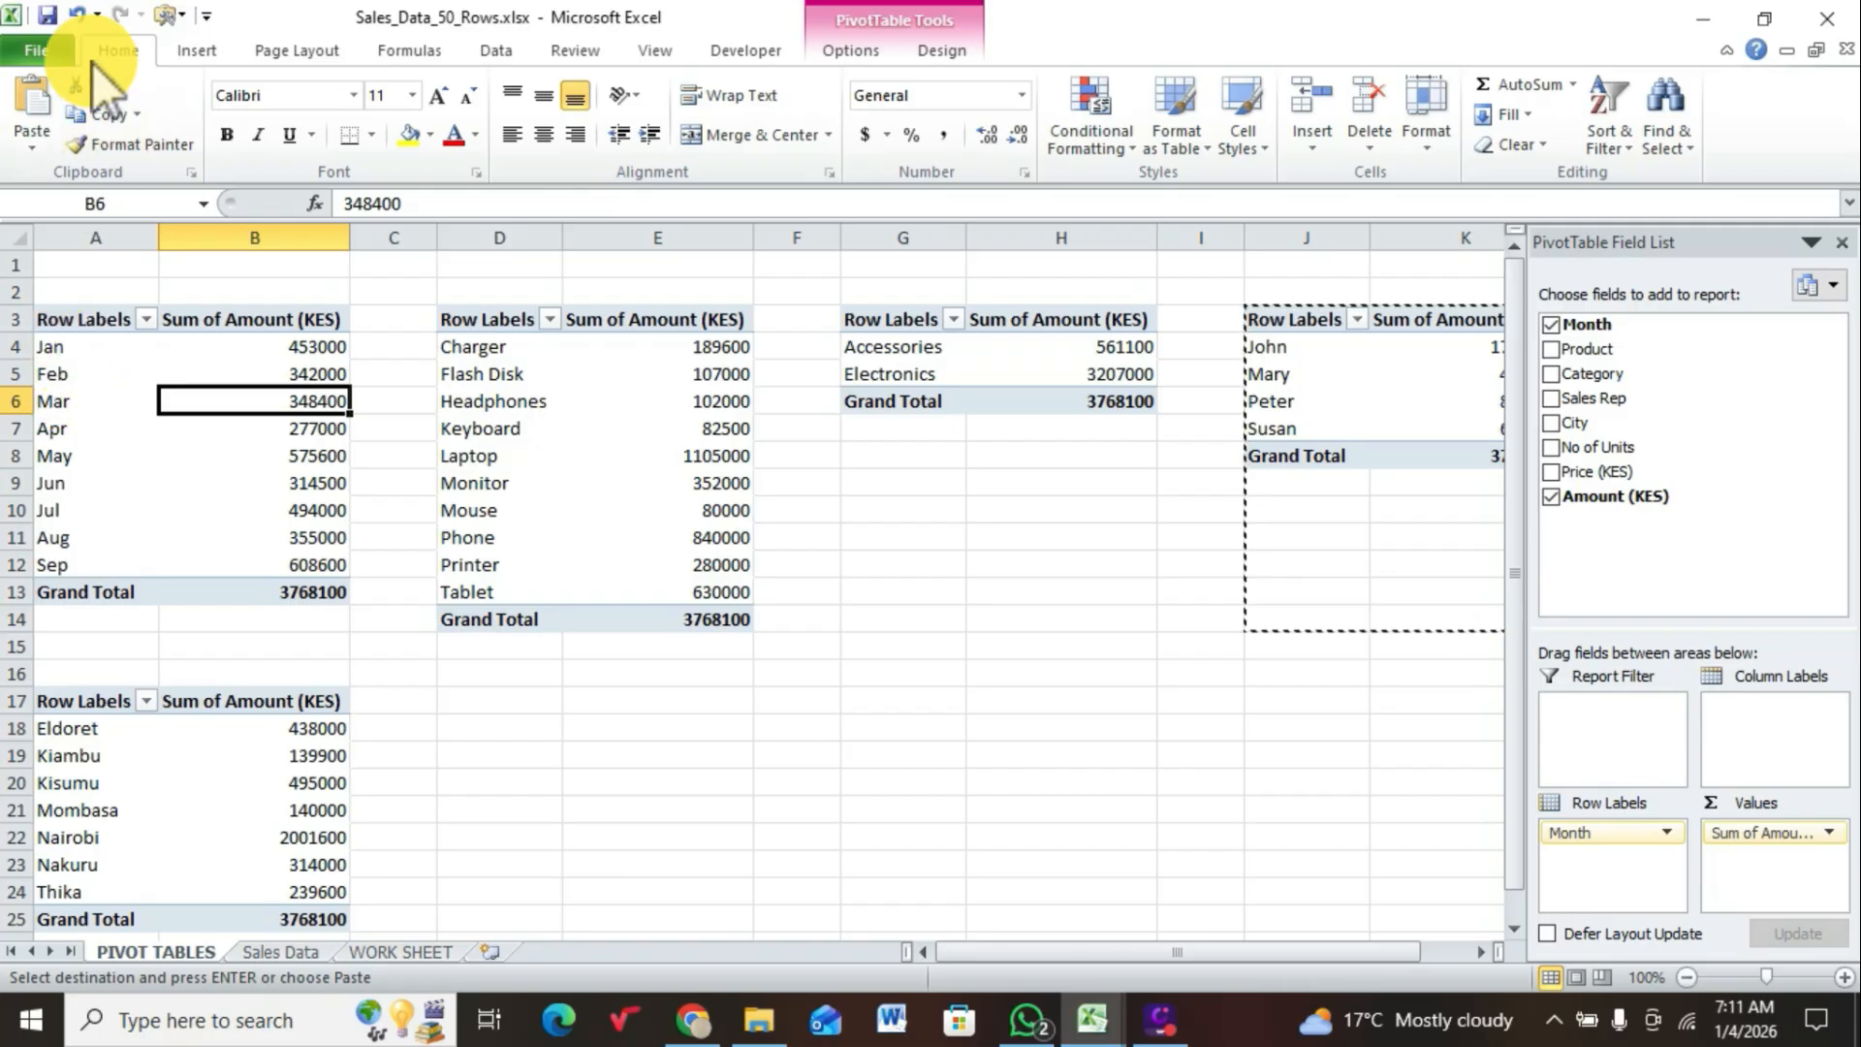
pyautogui.click(194, 53)
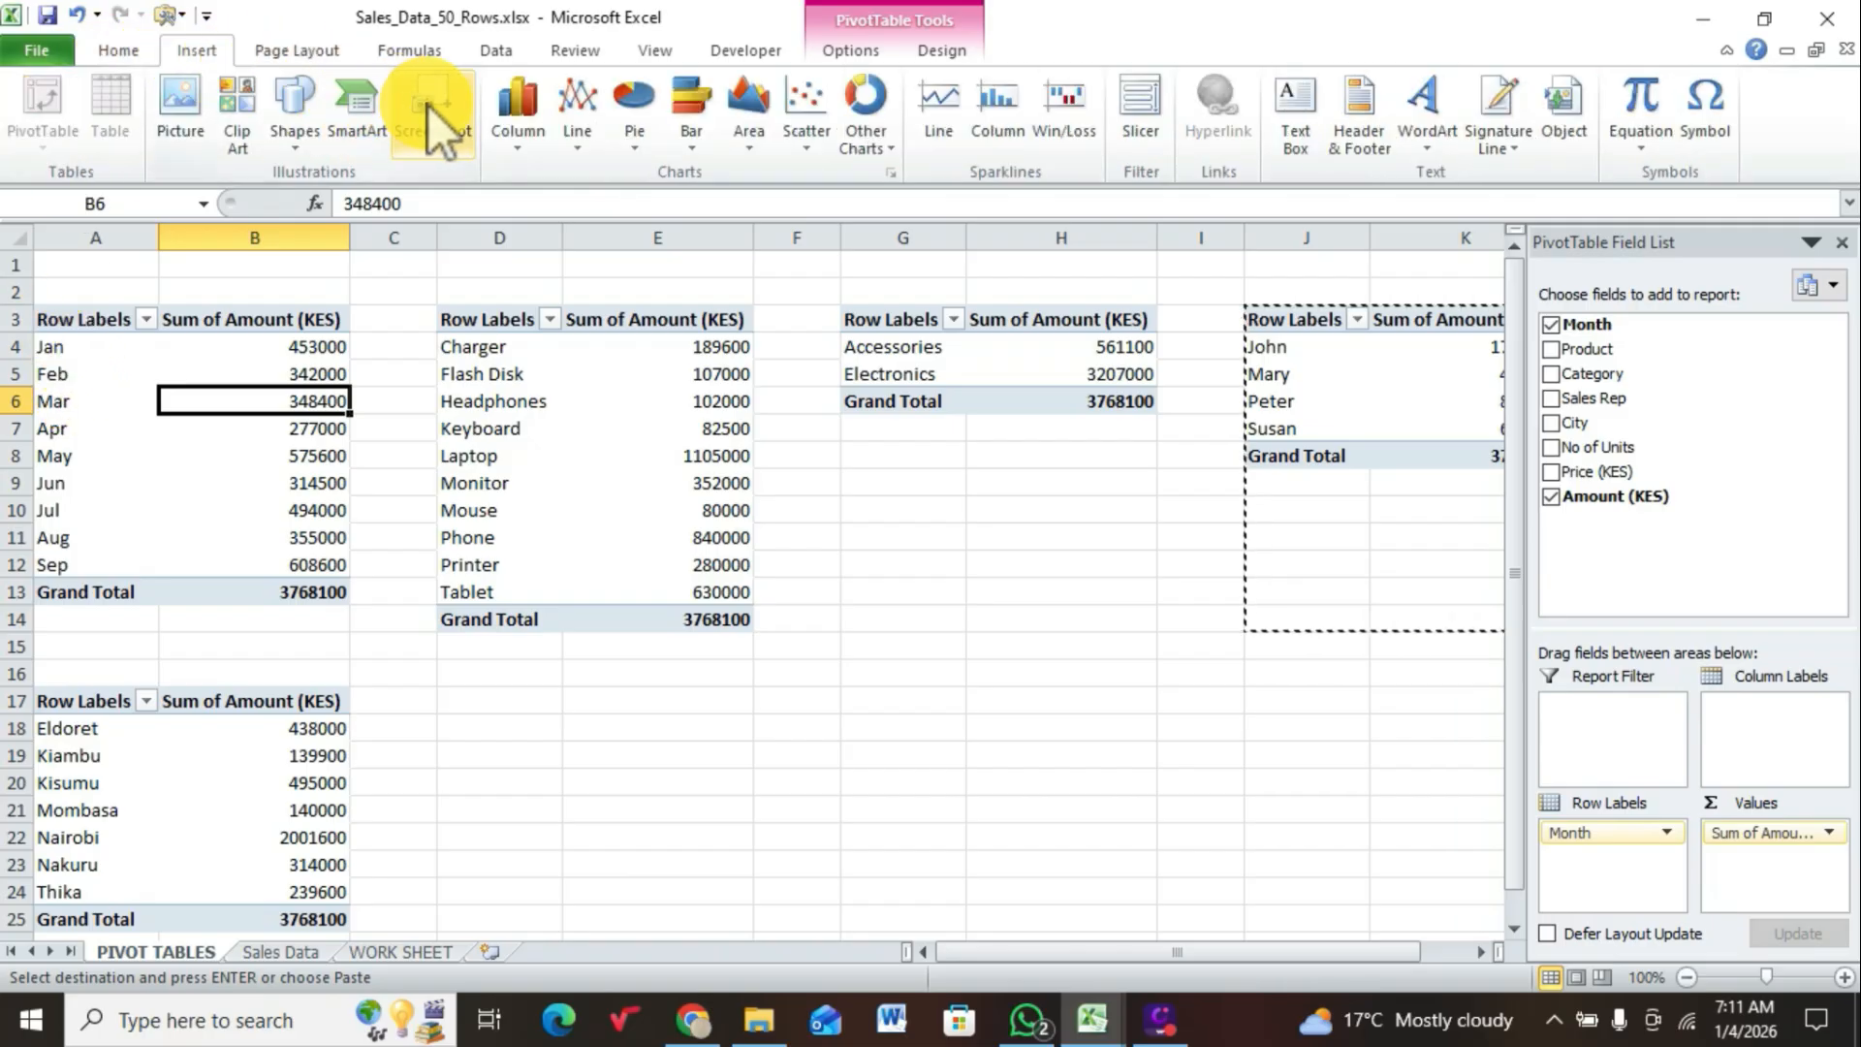
pyautogui.click(516, 148)
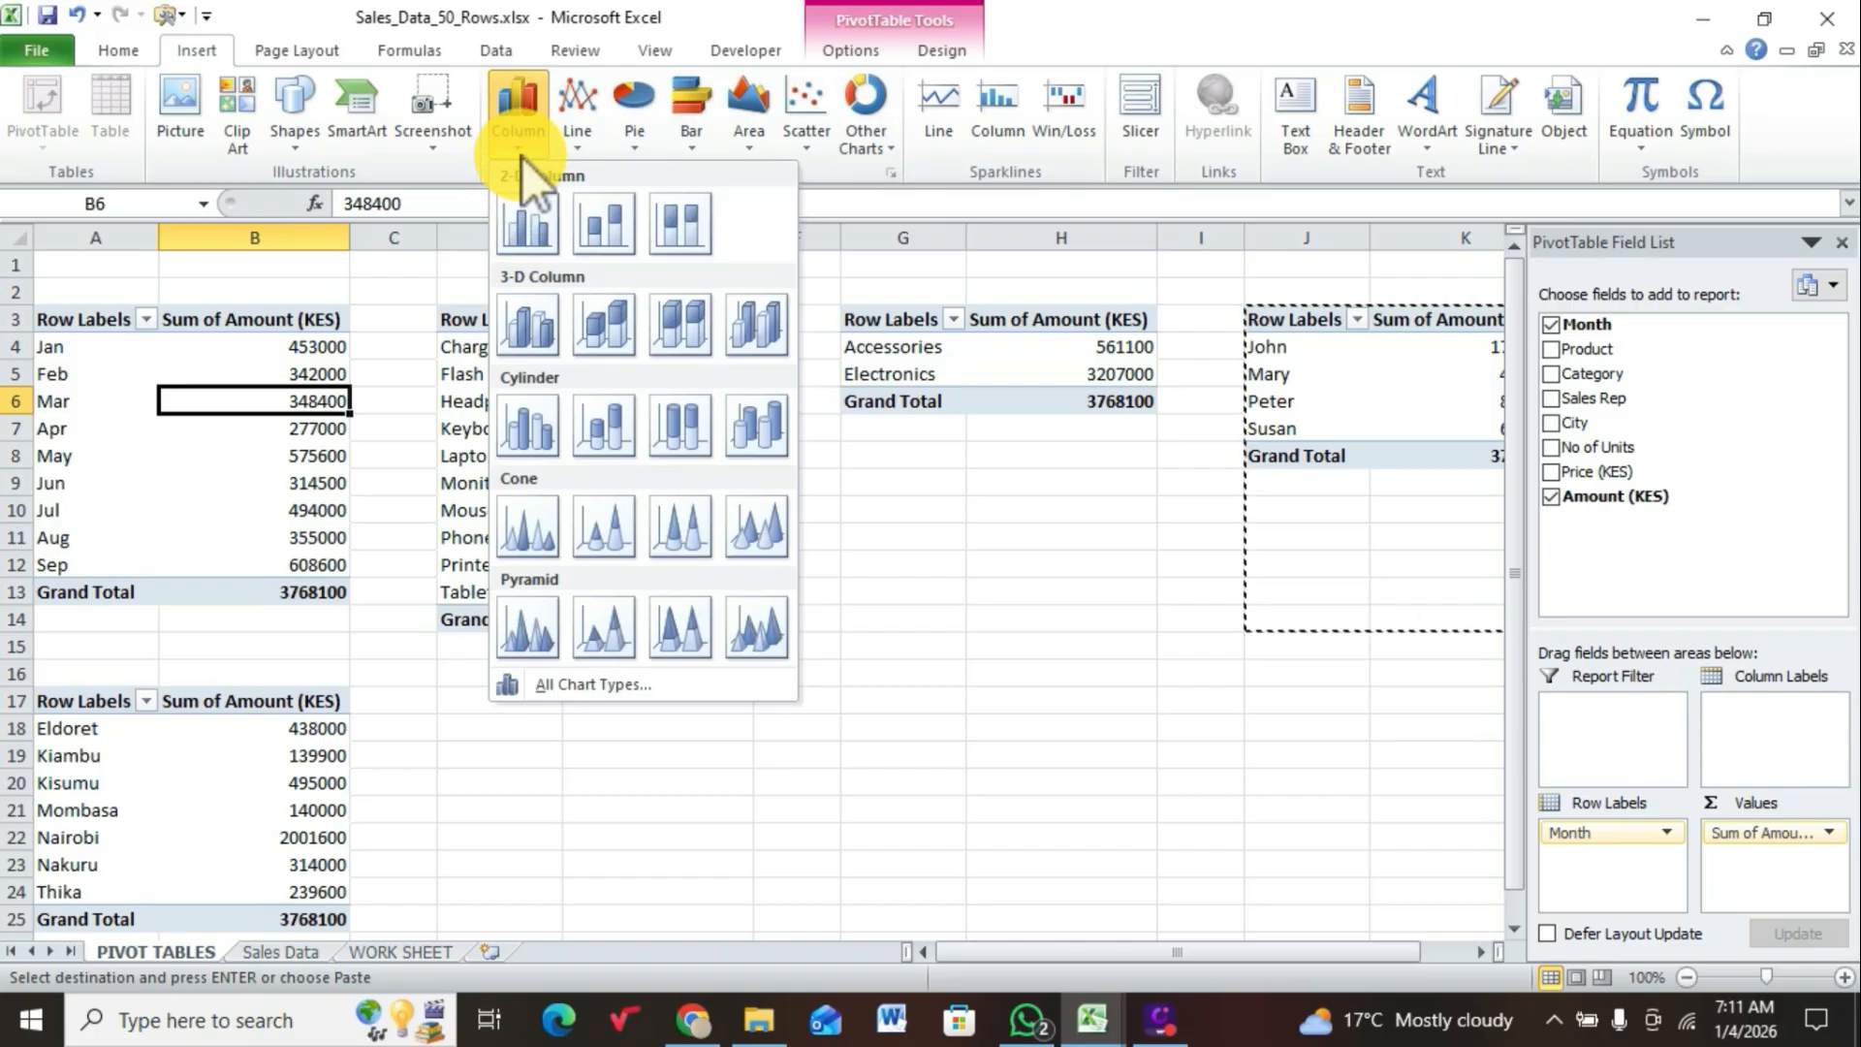
pyautogui.click(526, 219)
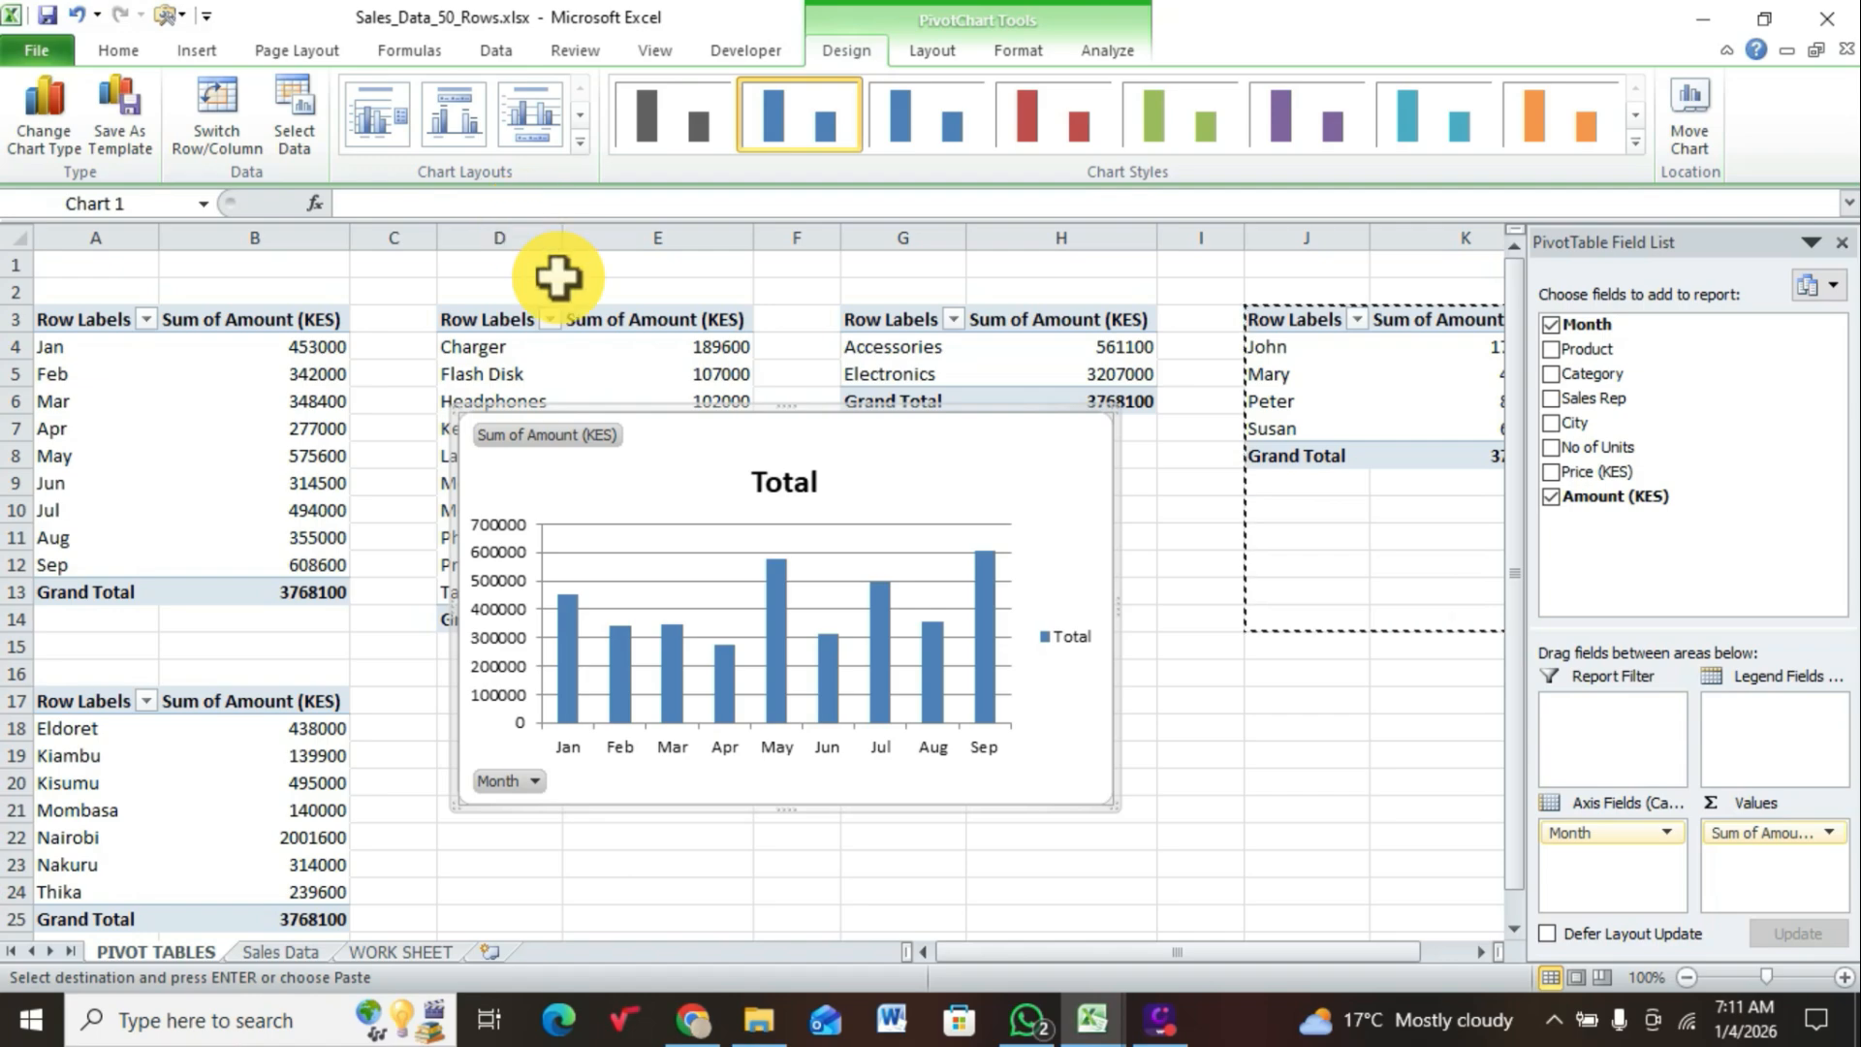
# Step: Hide all field buttons on the monthly sales column chart
pyautogui.moveTo(726, 725)
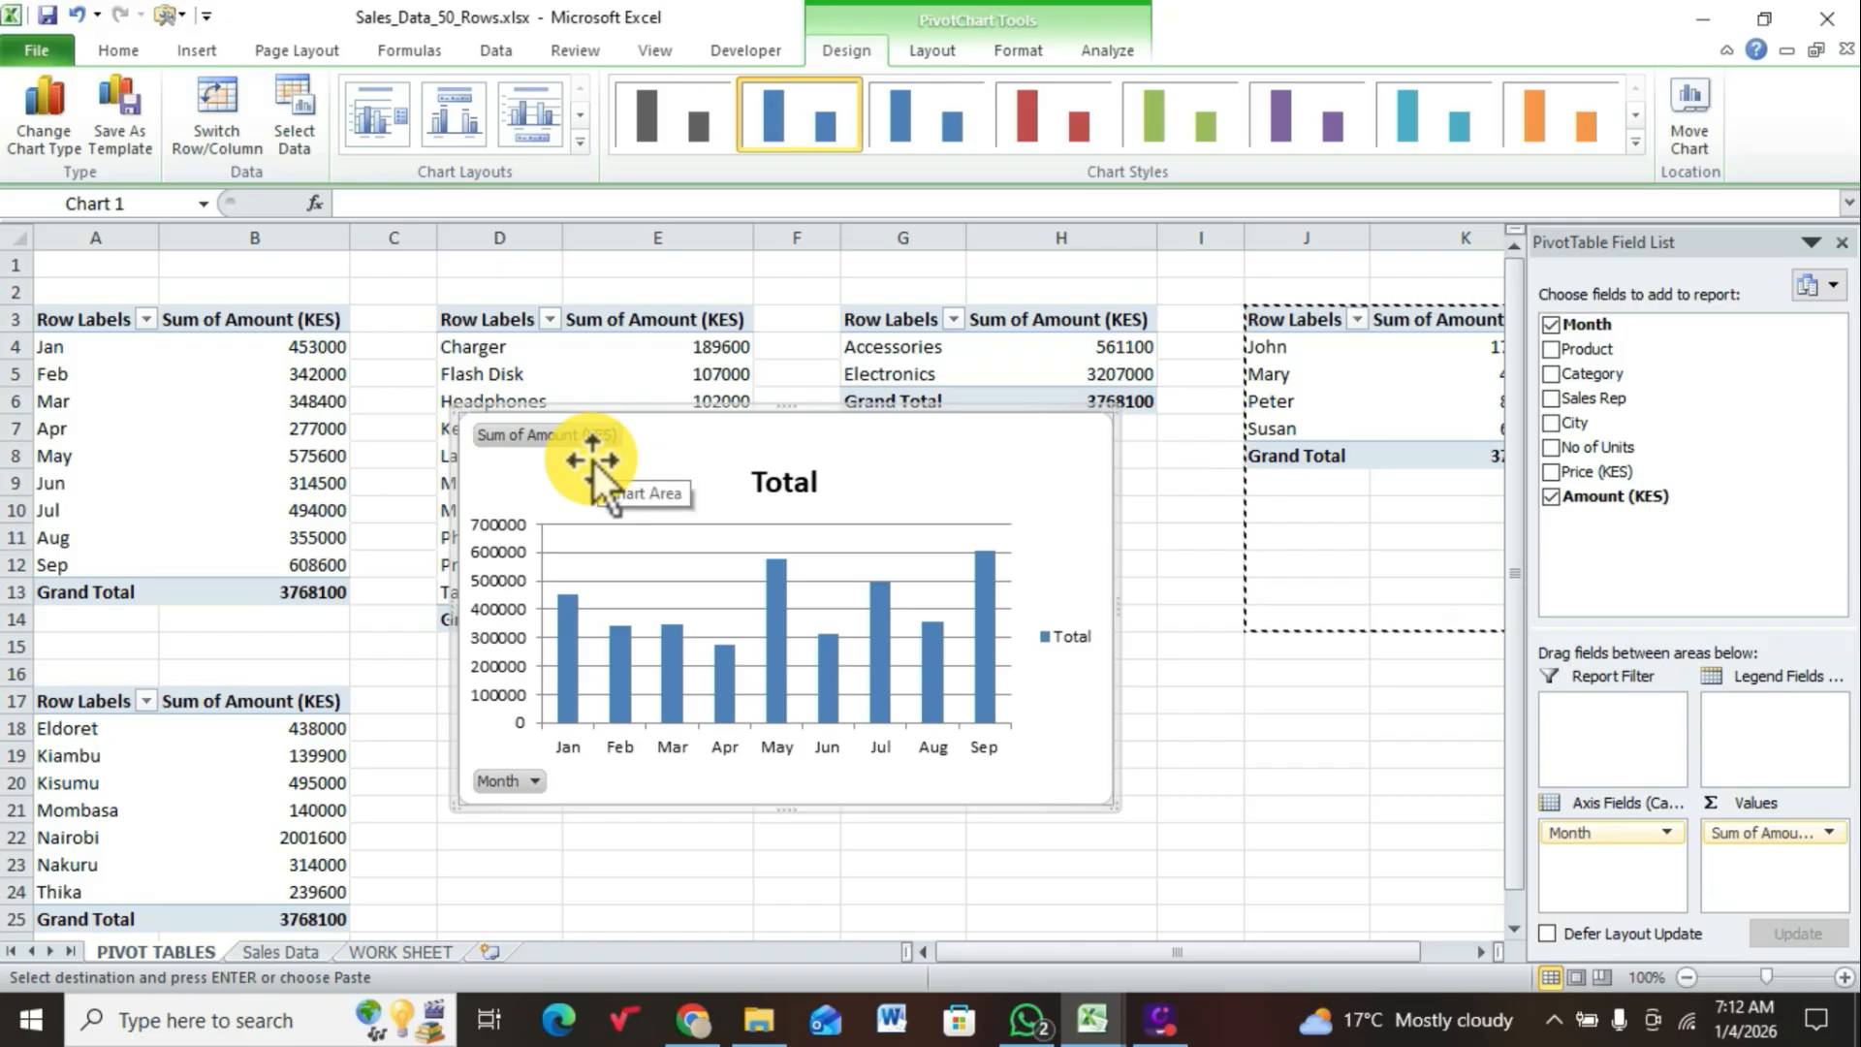
pyautogui.rightClick(539, 433)
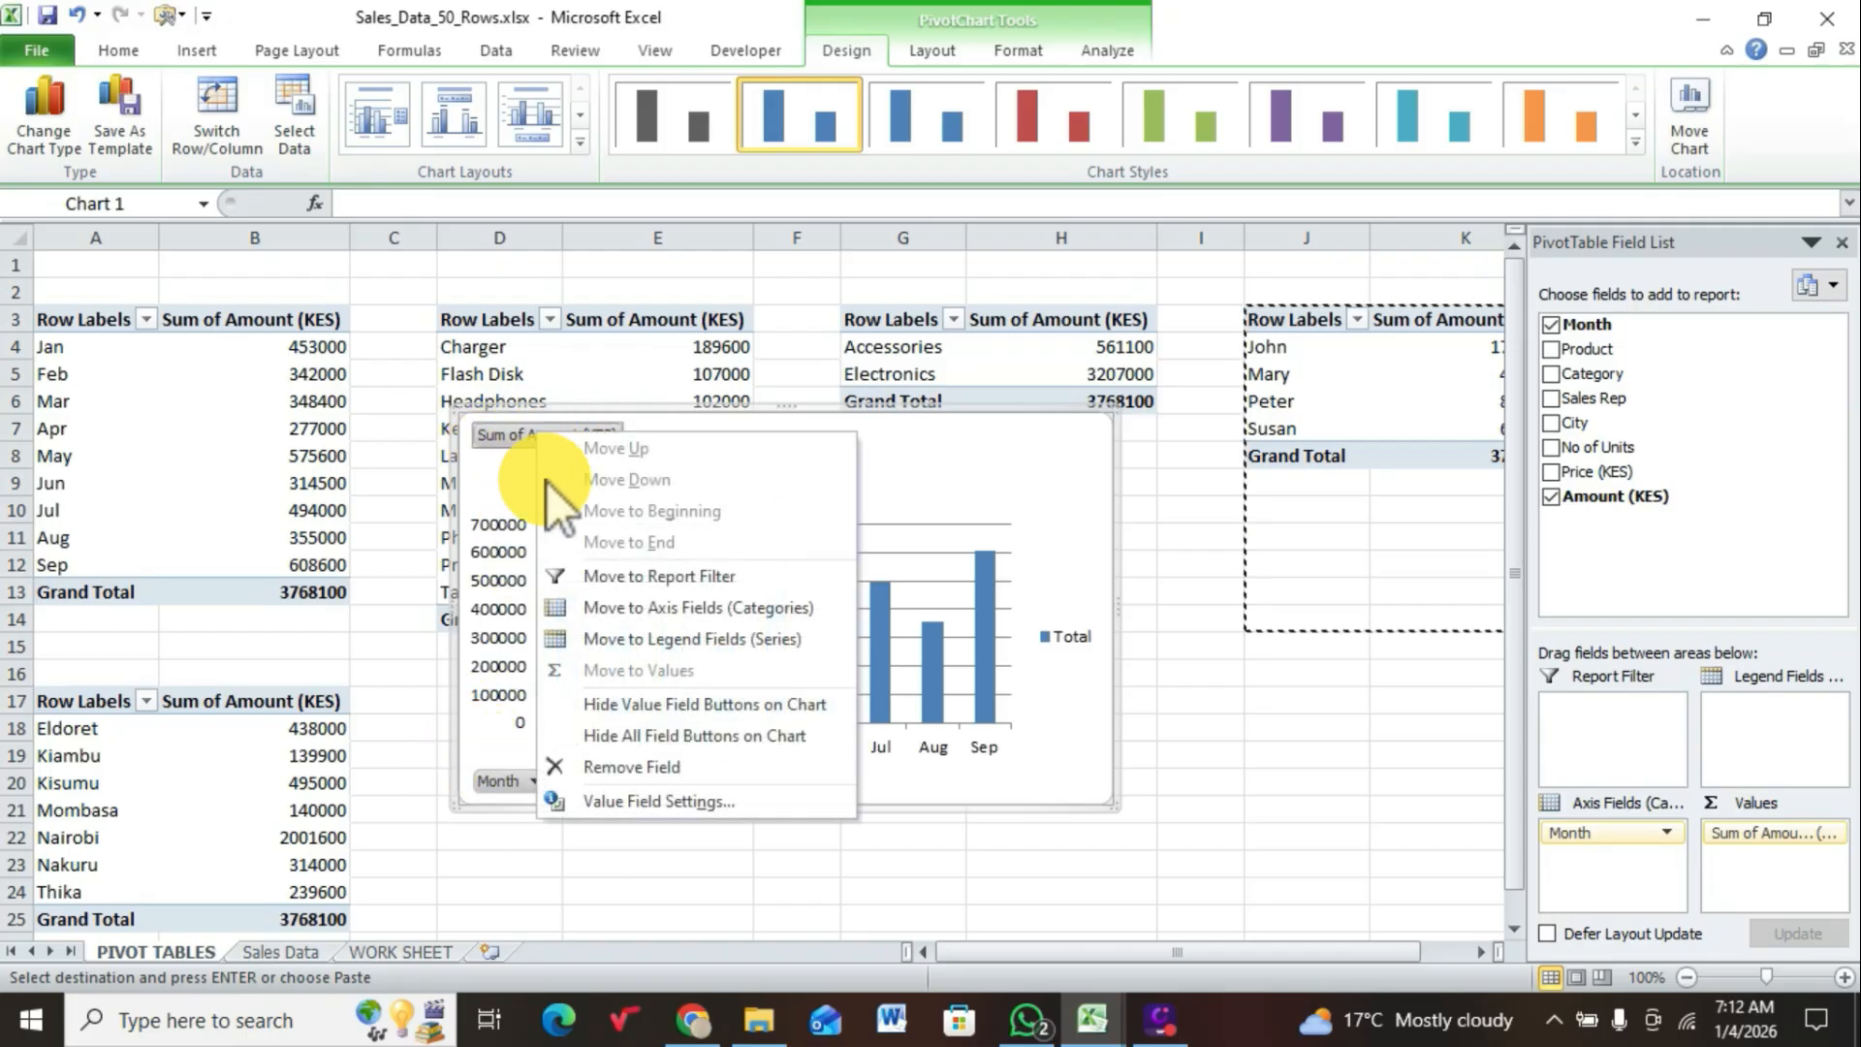
pyautogui.click(626, 733)
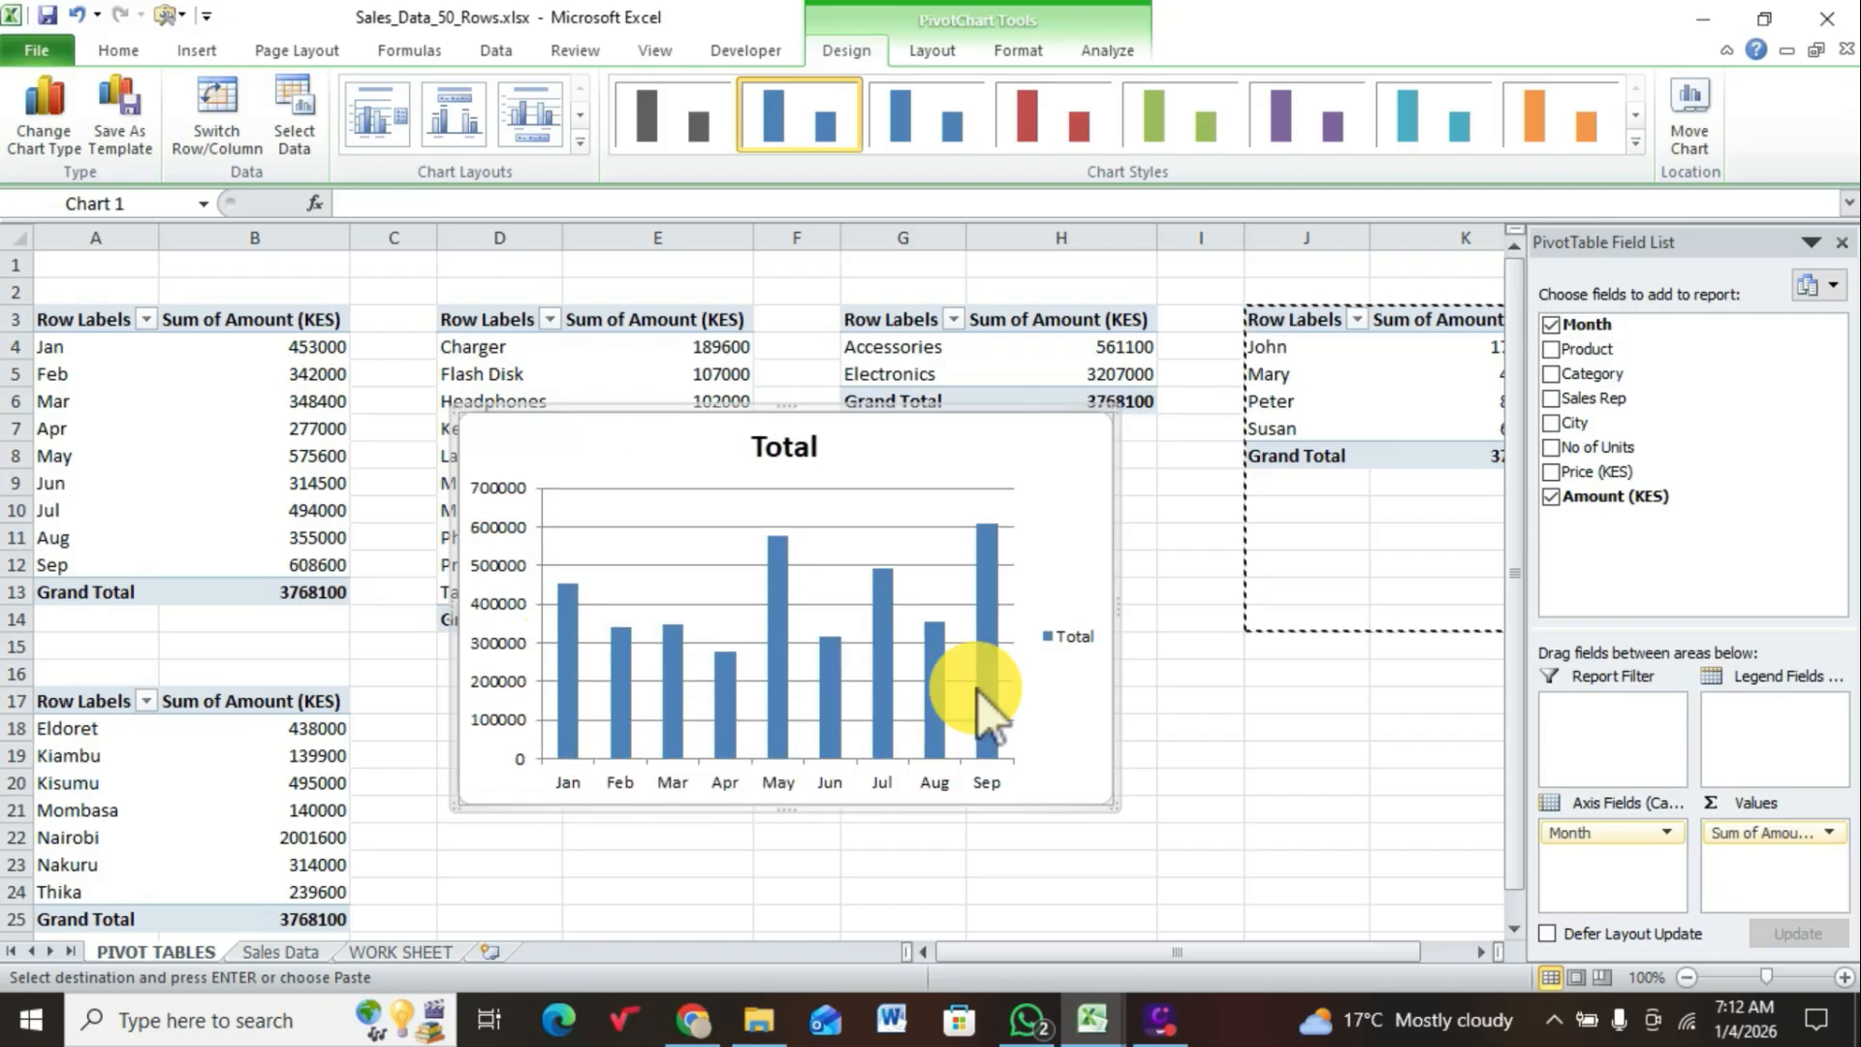
# Step: Delete the legend from the monthly sales column chart
pyautogui.click(1067, 637)
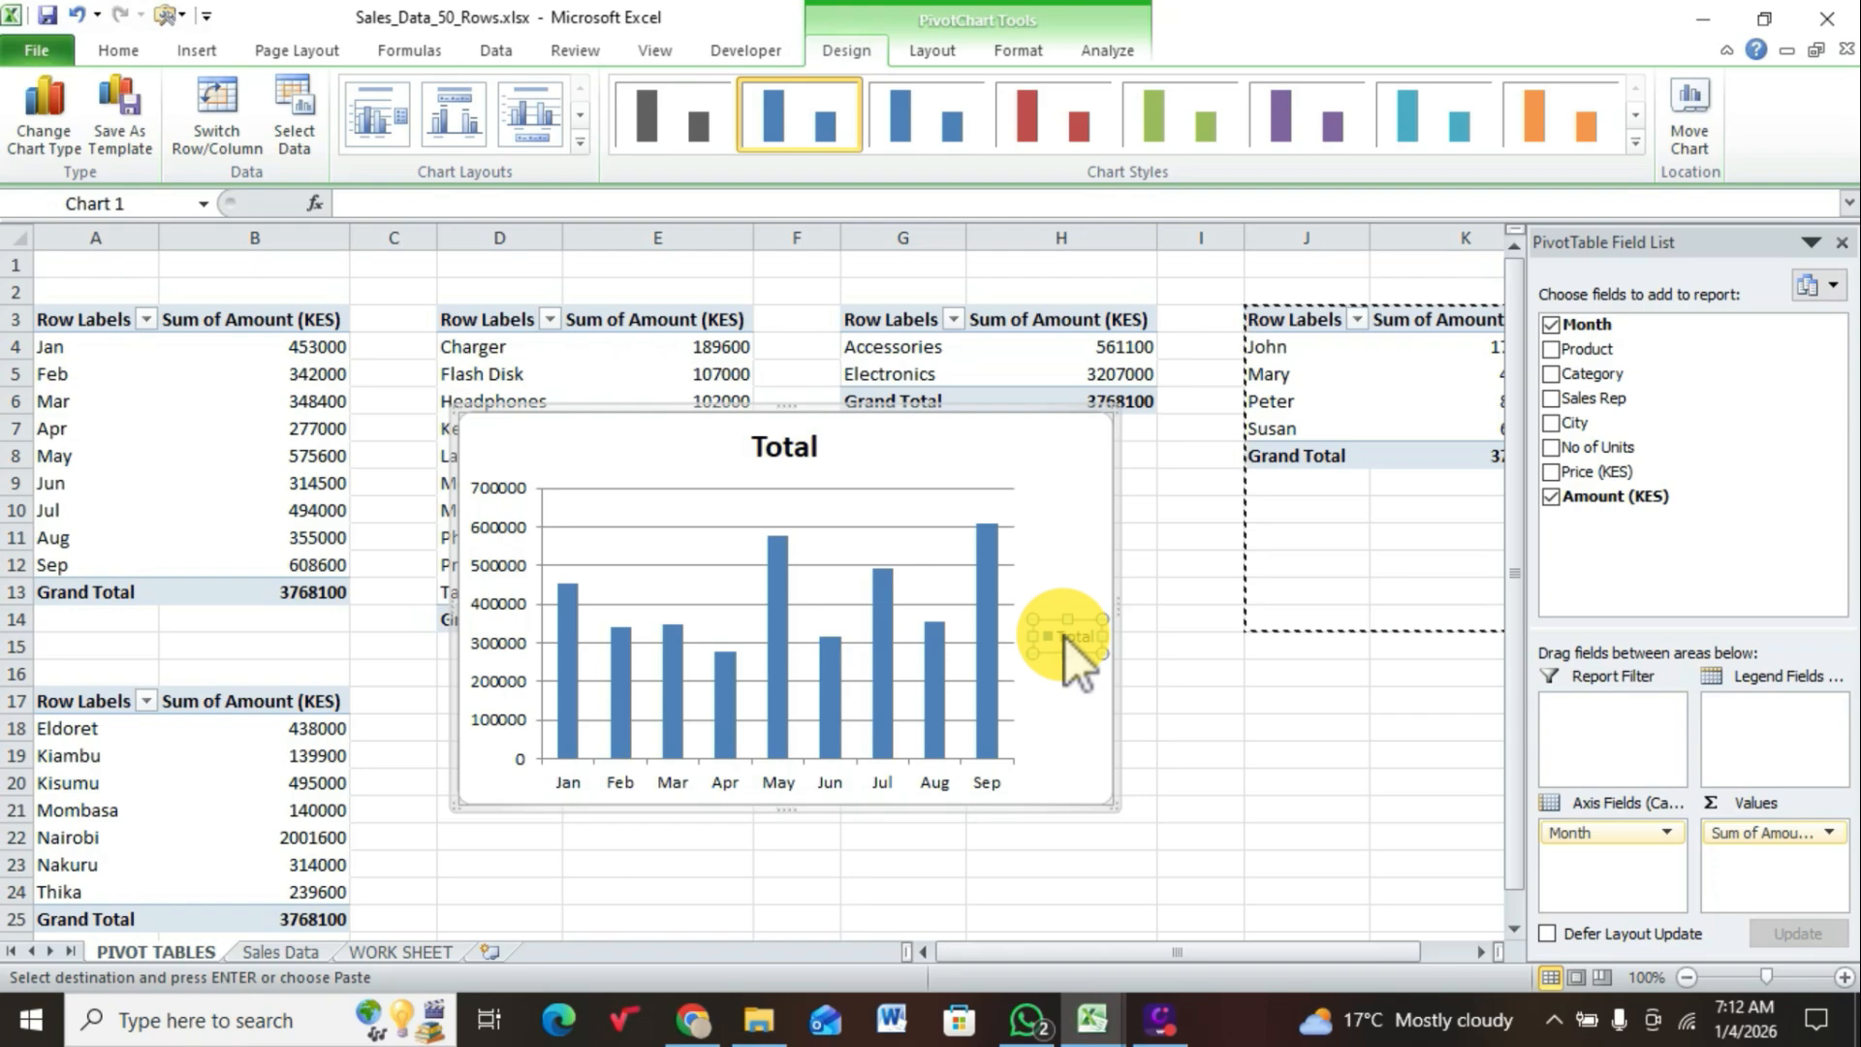
pyautogui.press('Delete')
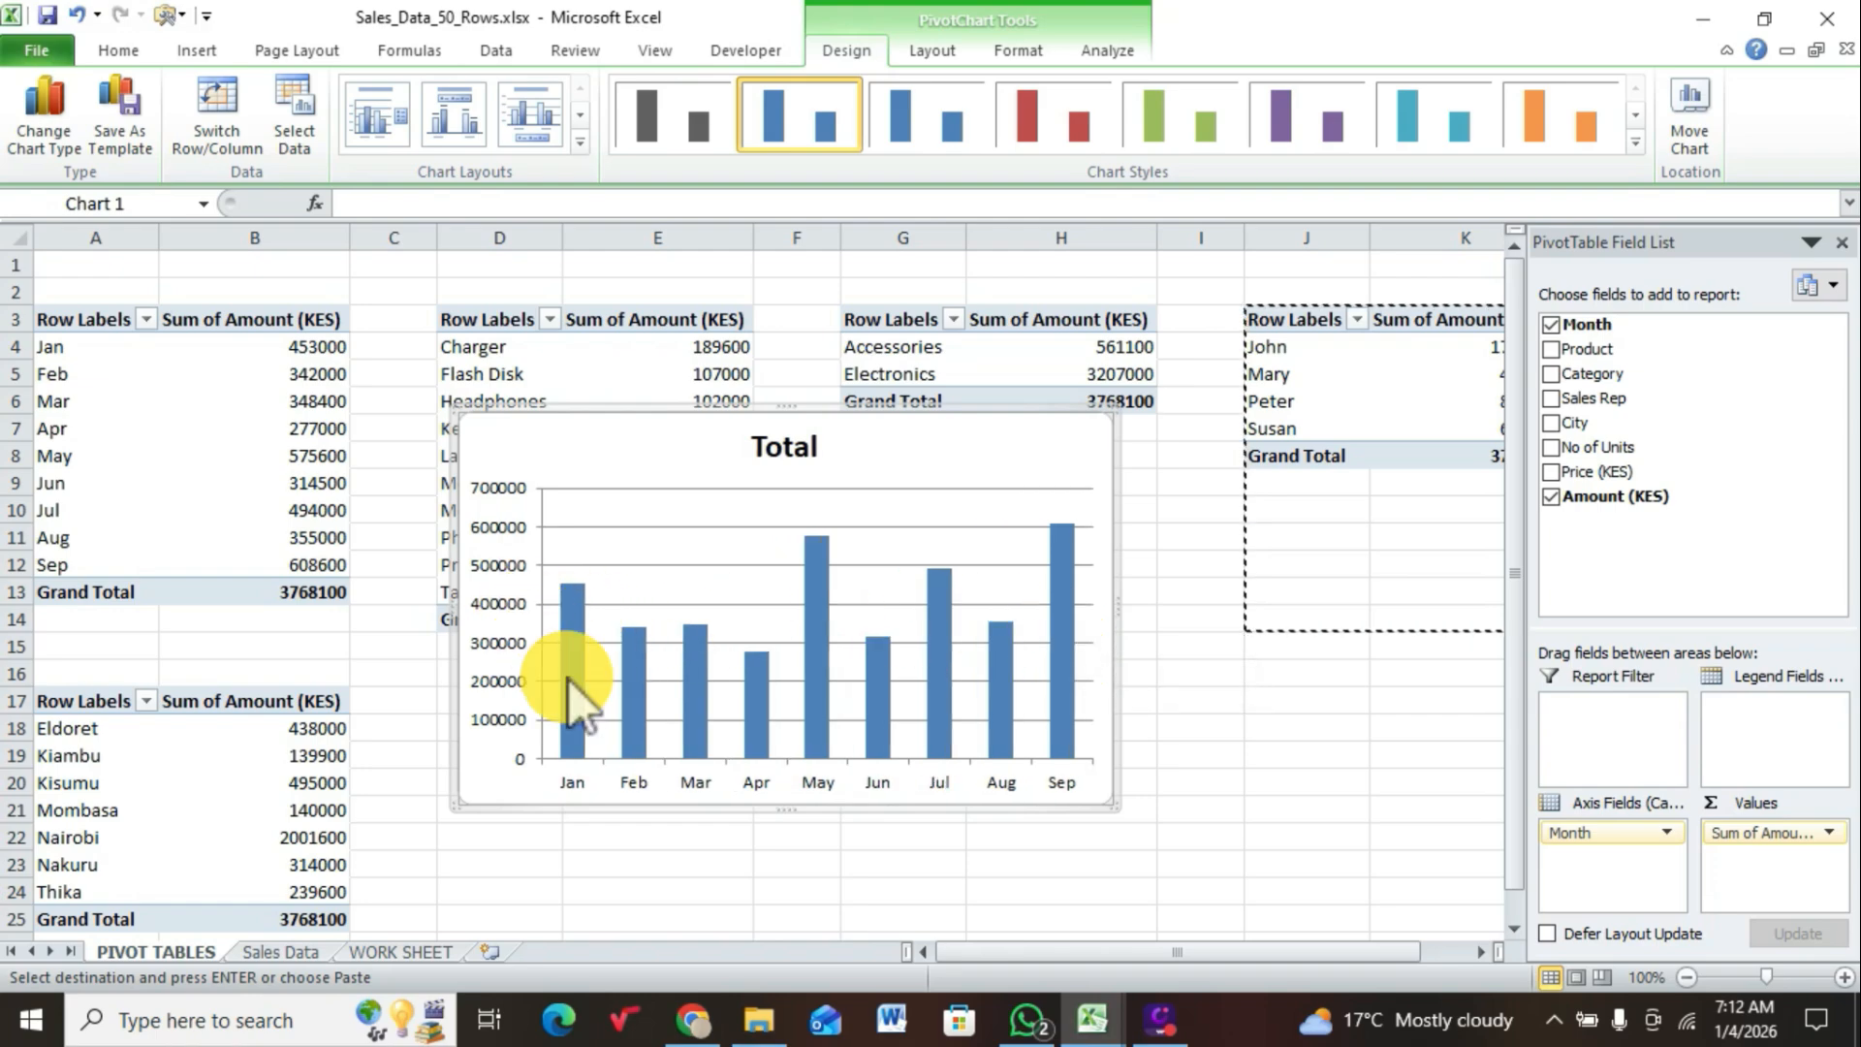
pyautogui.doubleClick(698, 778)
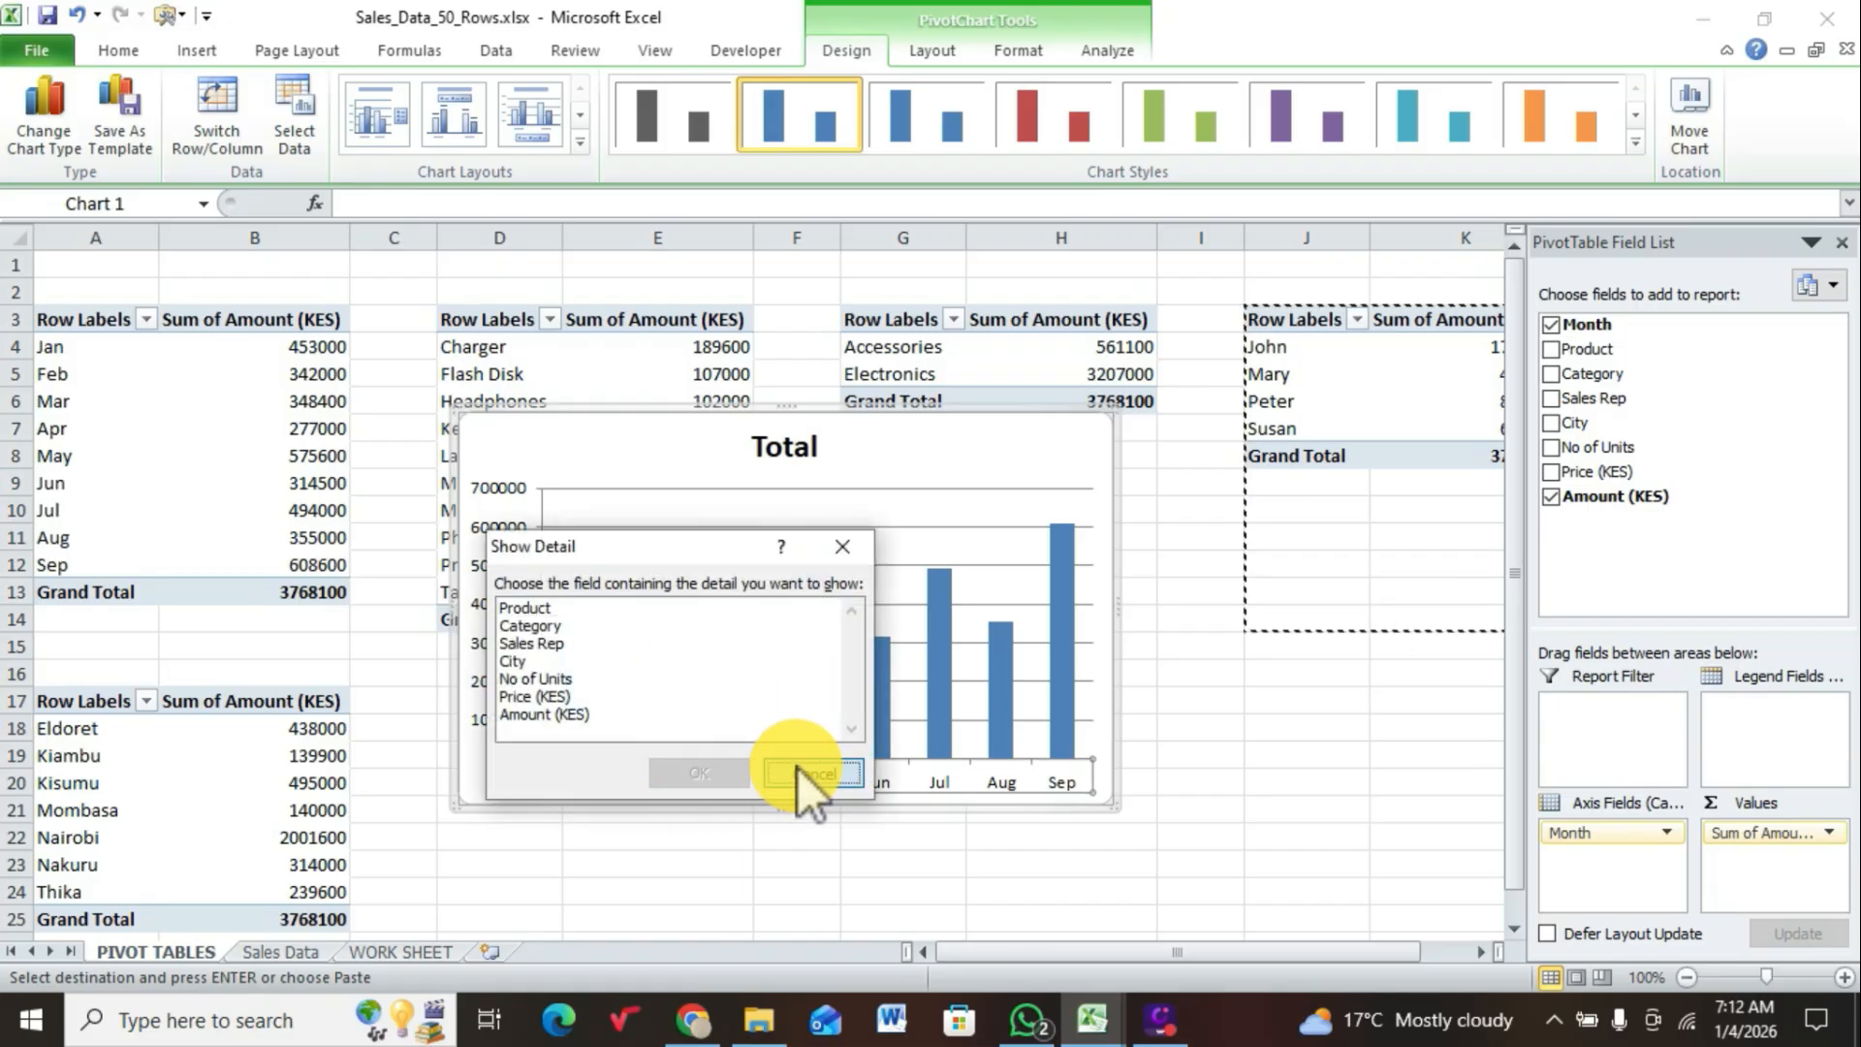
pyautogui.click(800, 771)
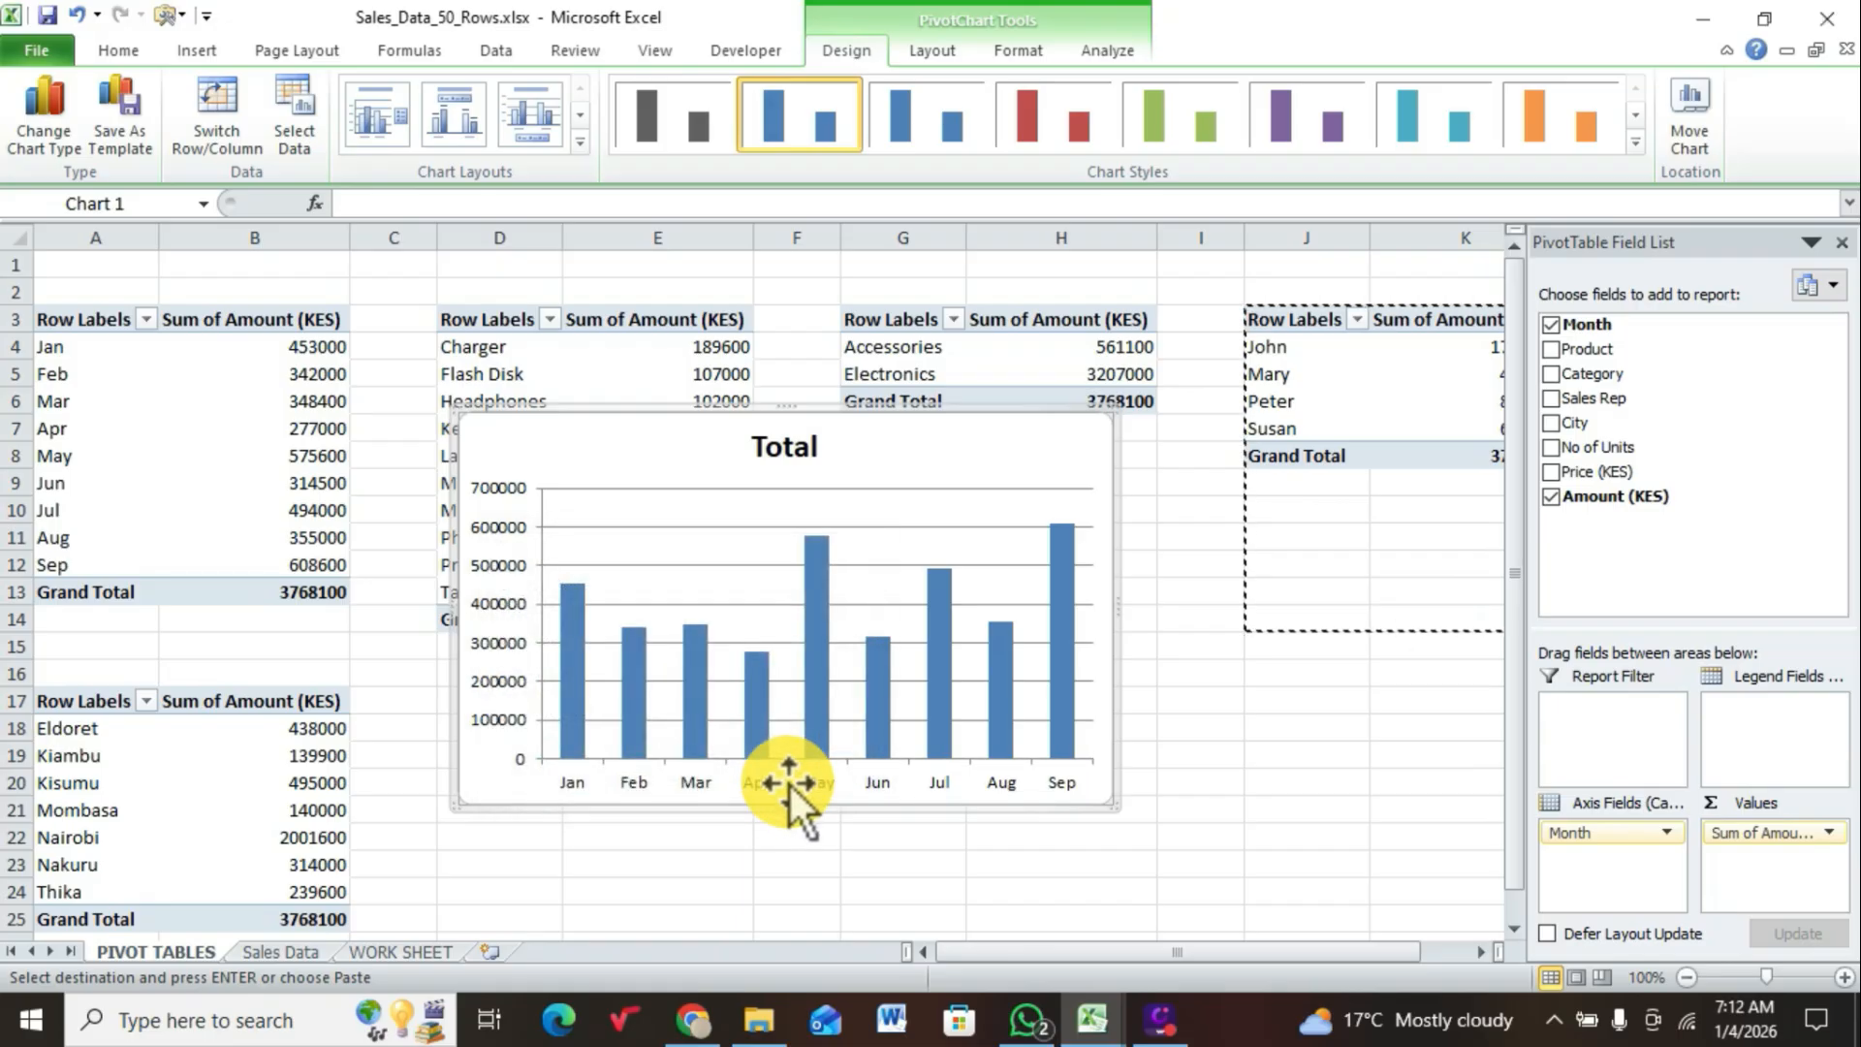
pyautogui.rightClick(785, 785)
pyautogui.press('Escape')
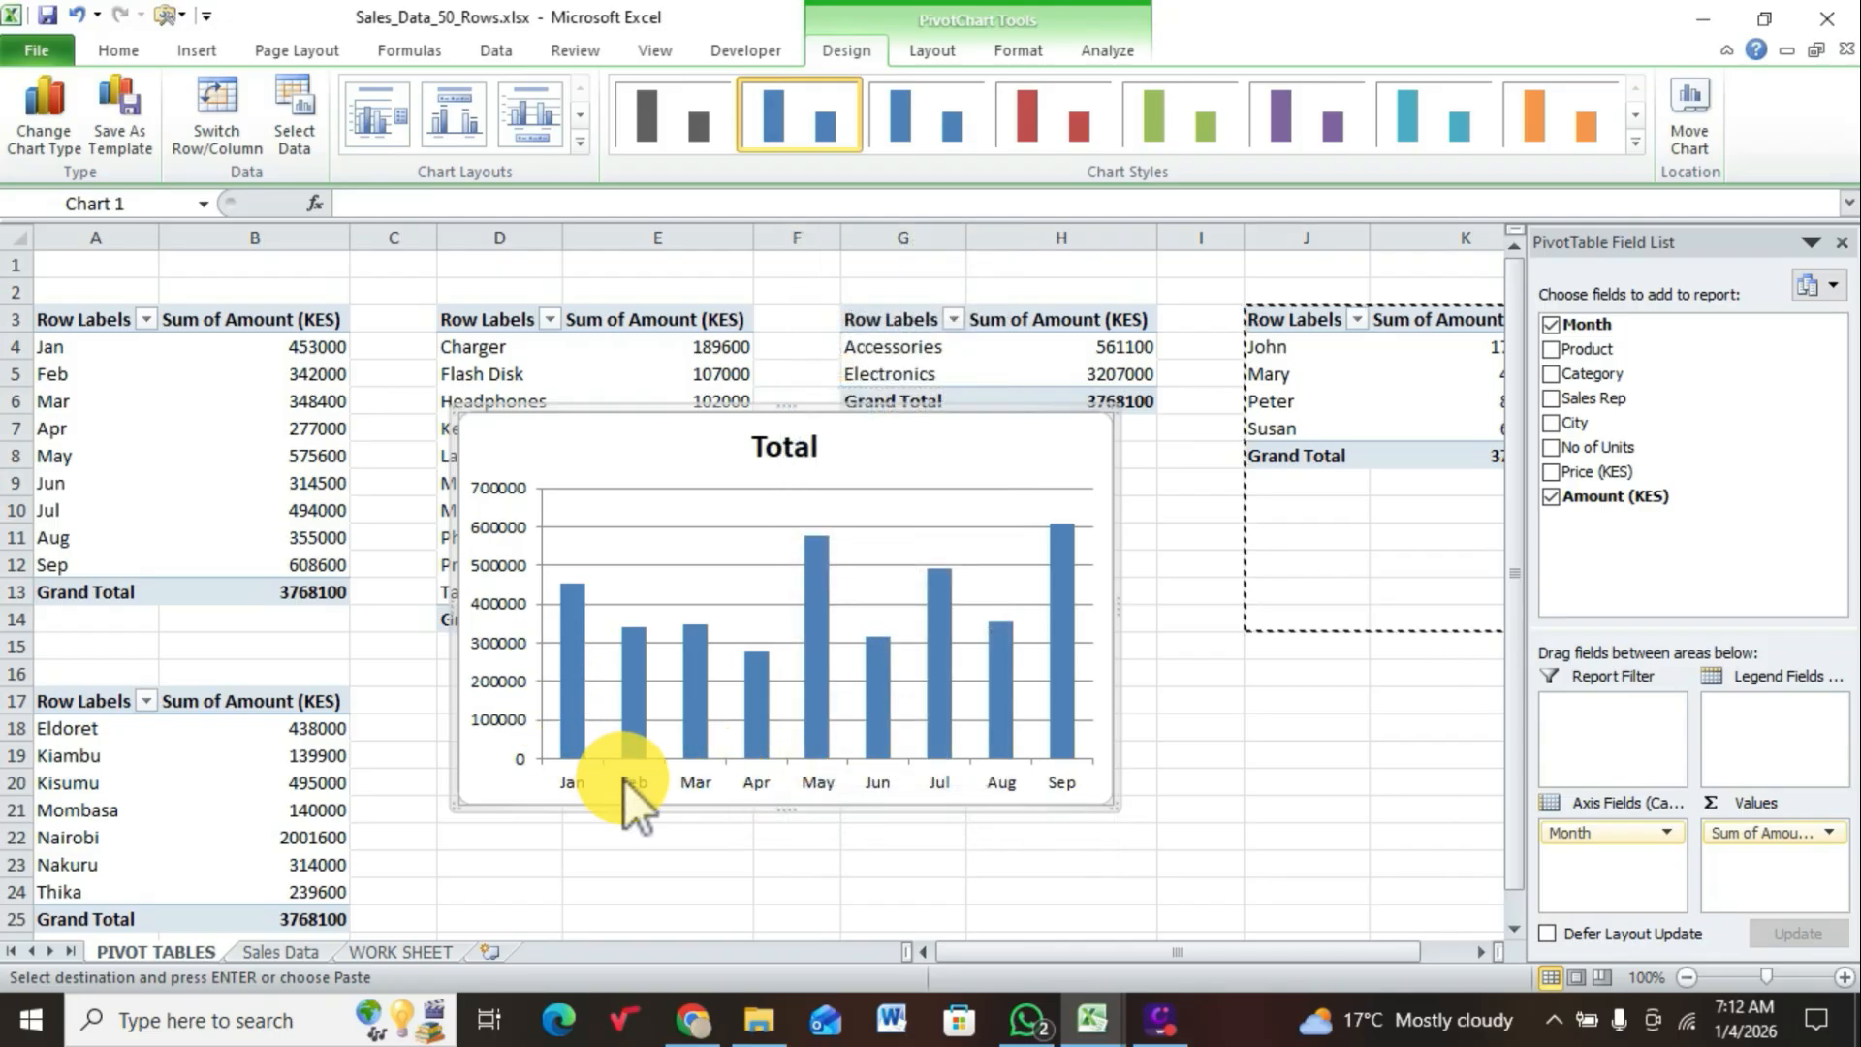
pyautogui.doubleClick(671, 783)
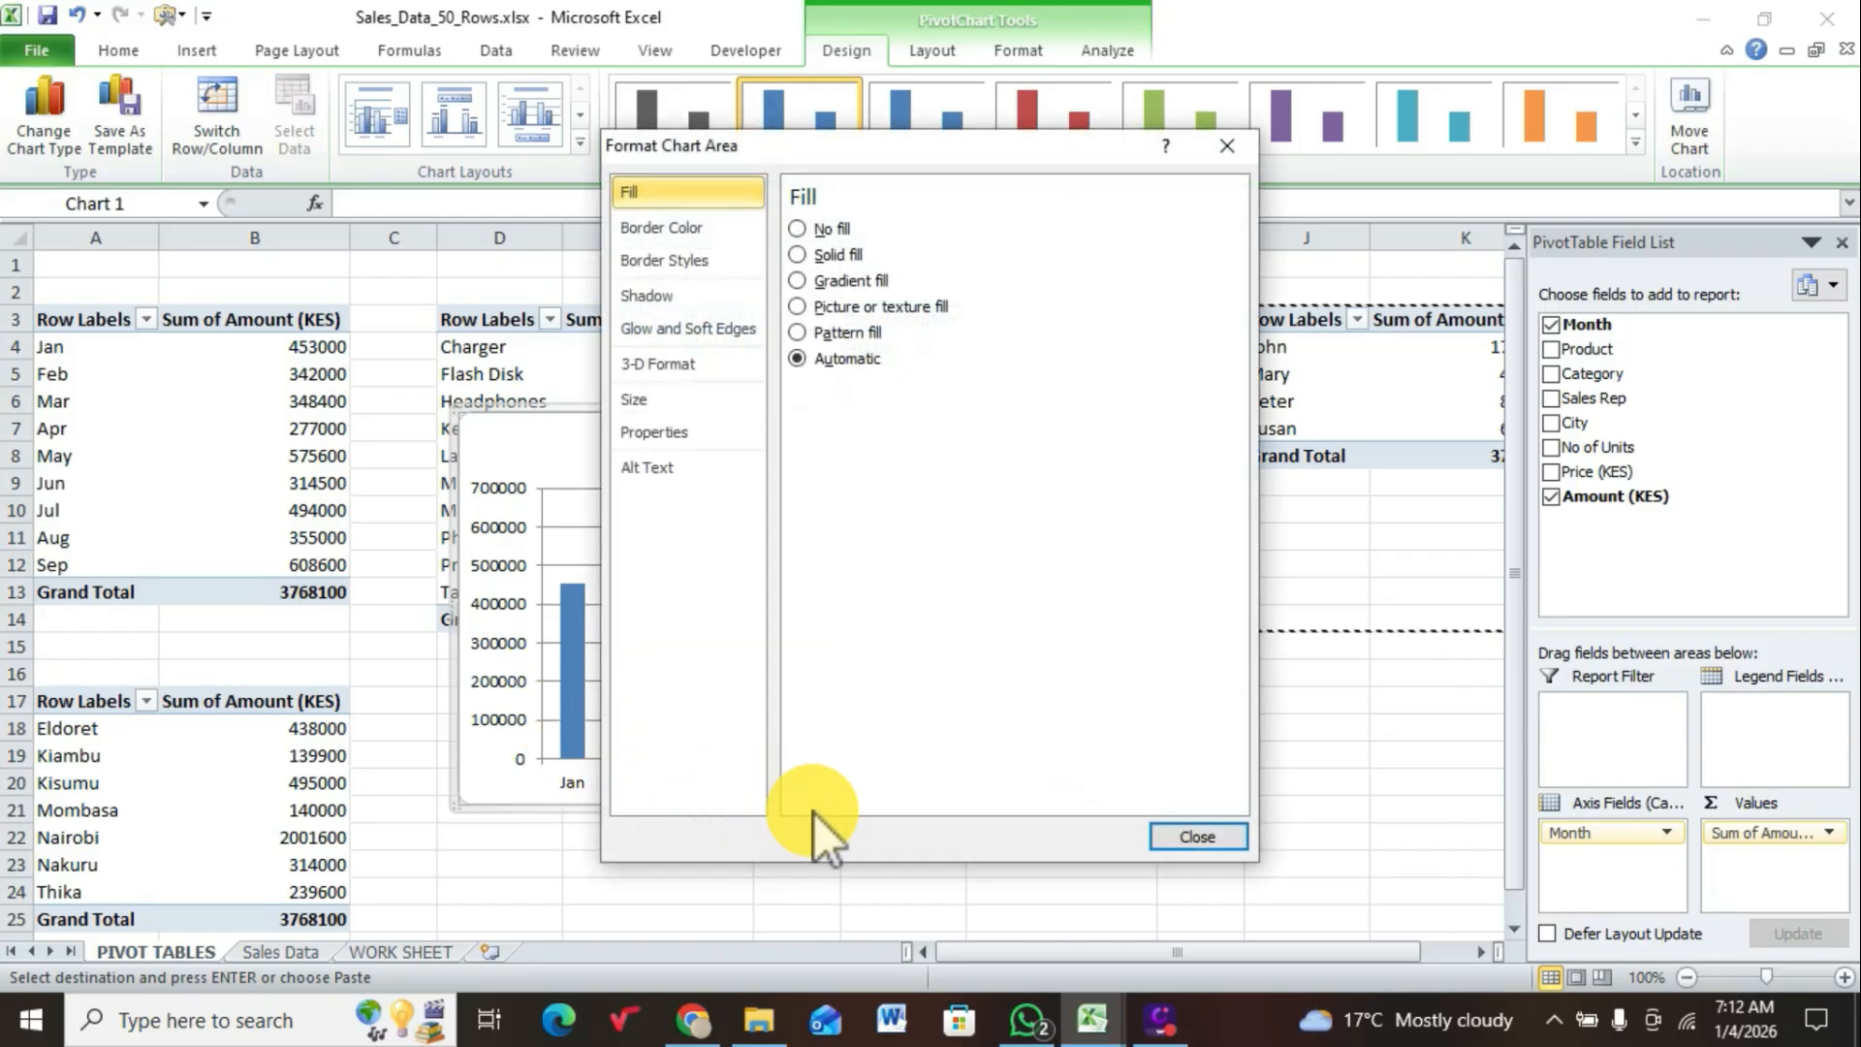
pyautogui.click(1194, 837)
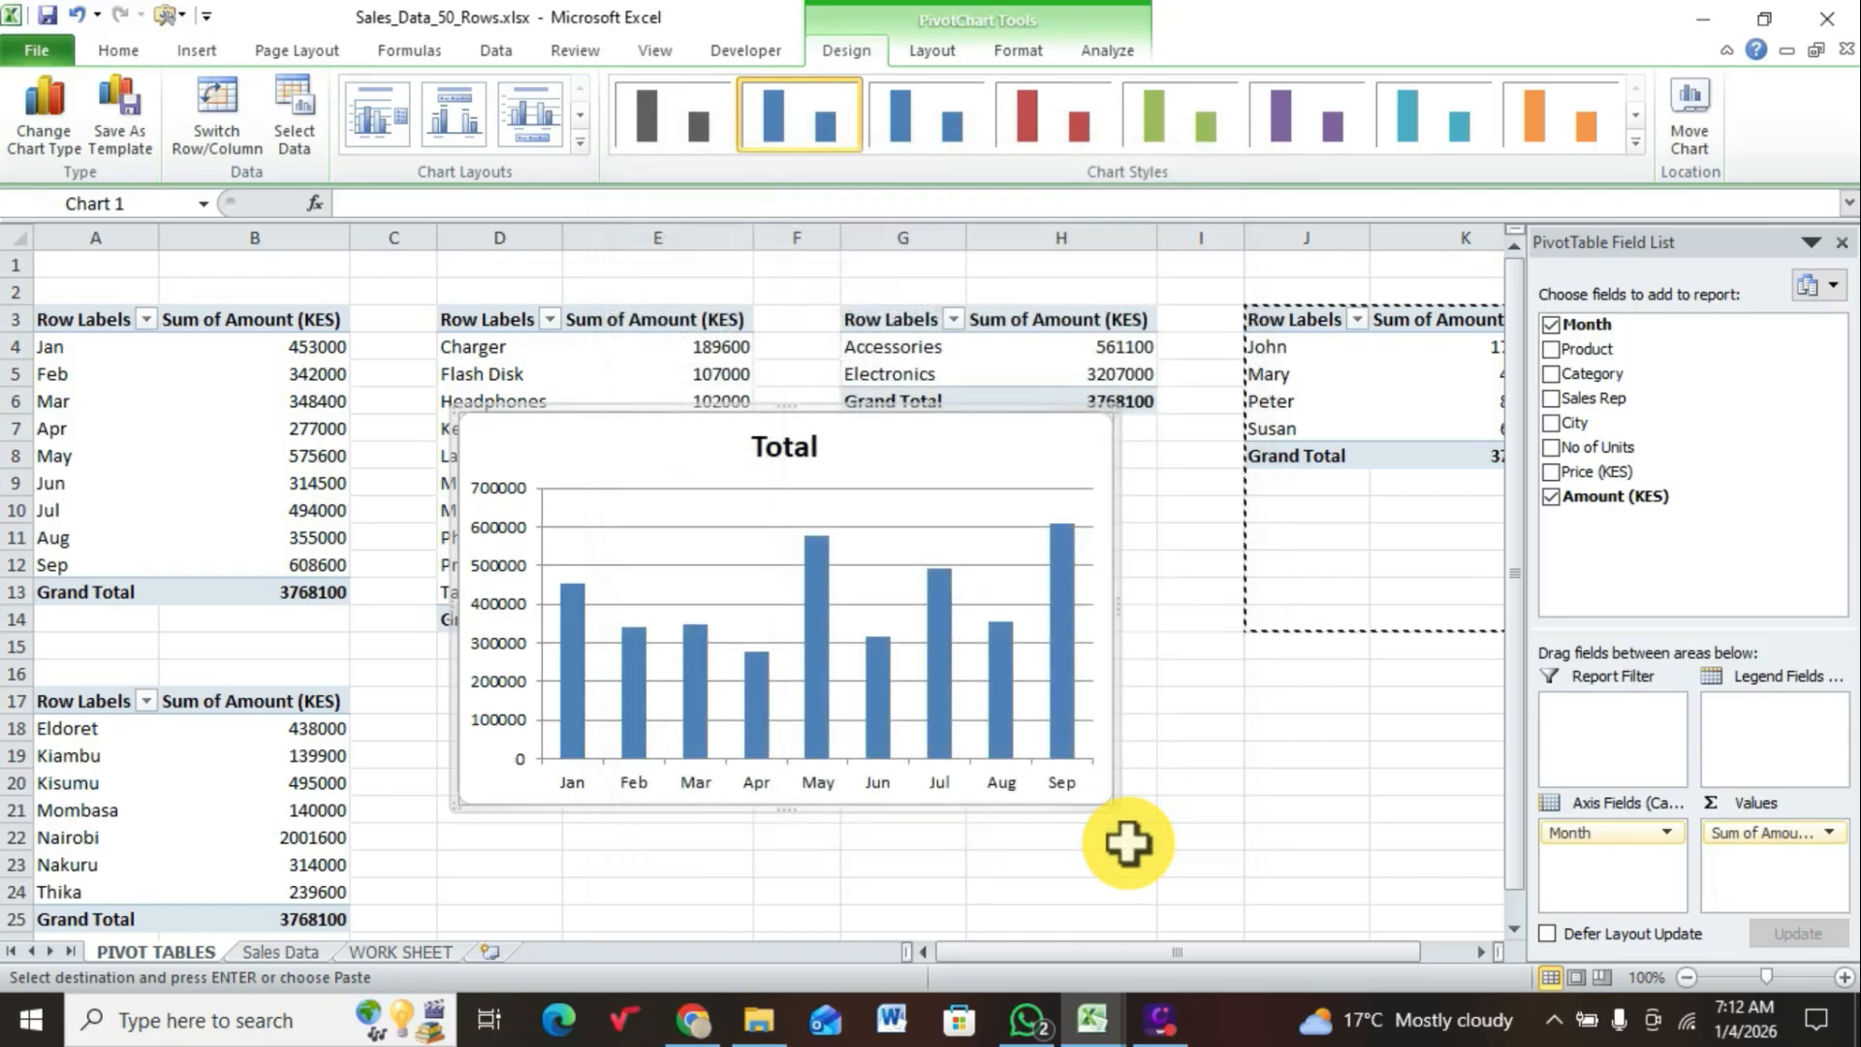
# Step: Remove the horizontal month axis and the vertical value axis from the monthly sales chart
pyautogui.click(1012, 787)
pyautogui.press('Delete')
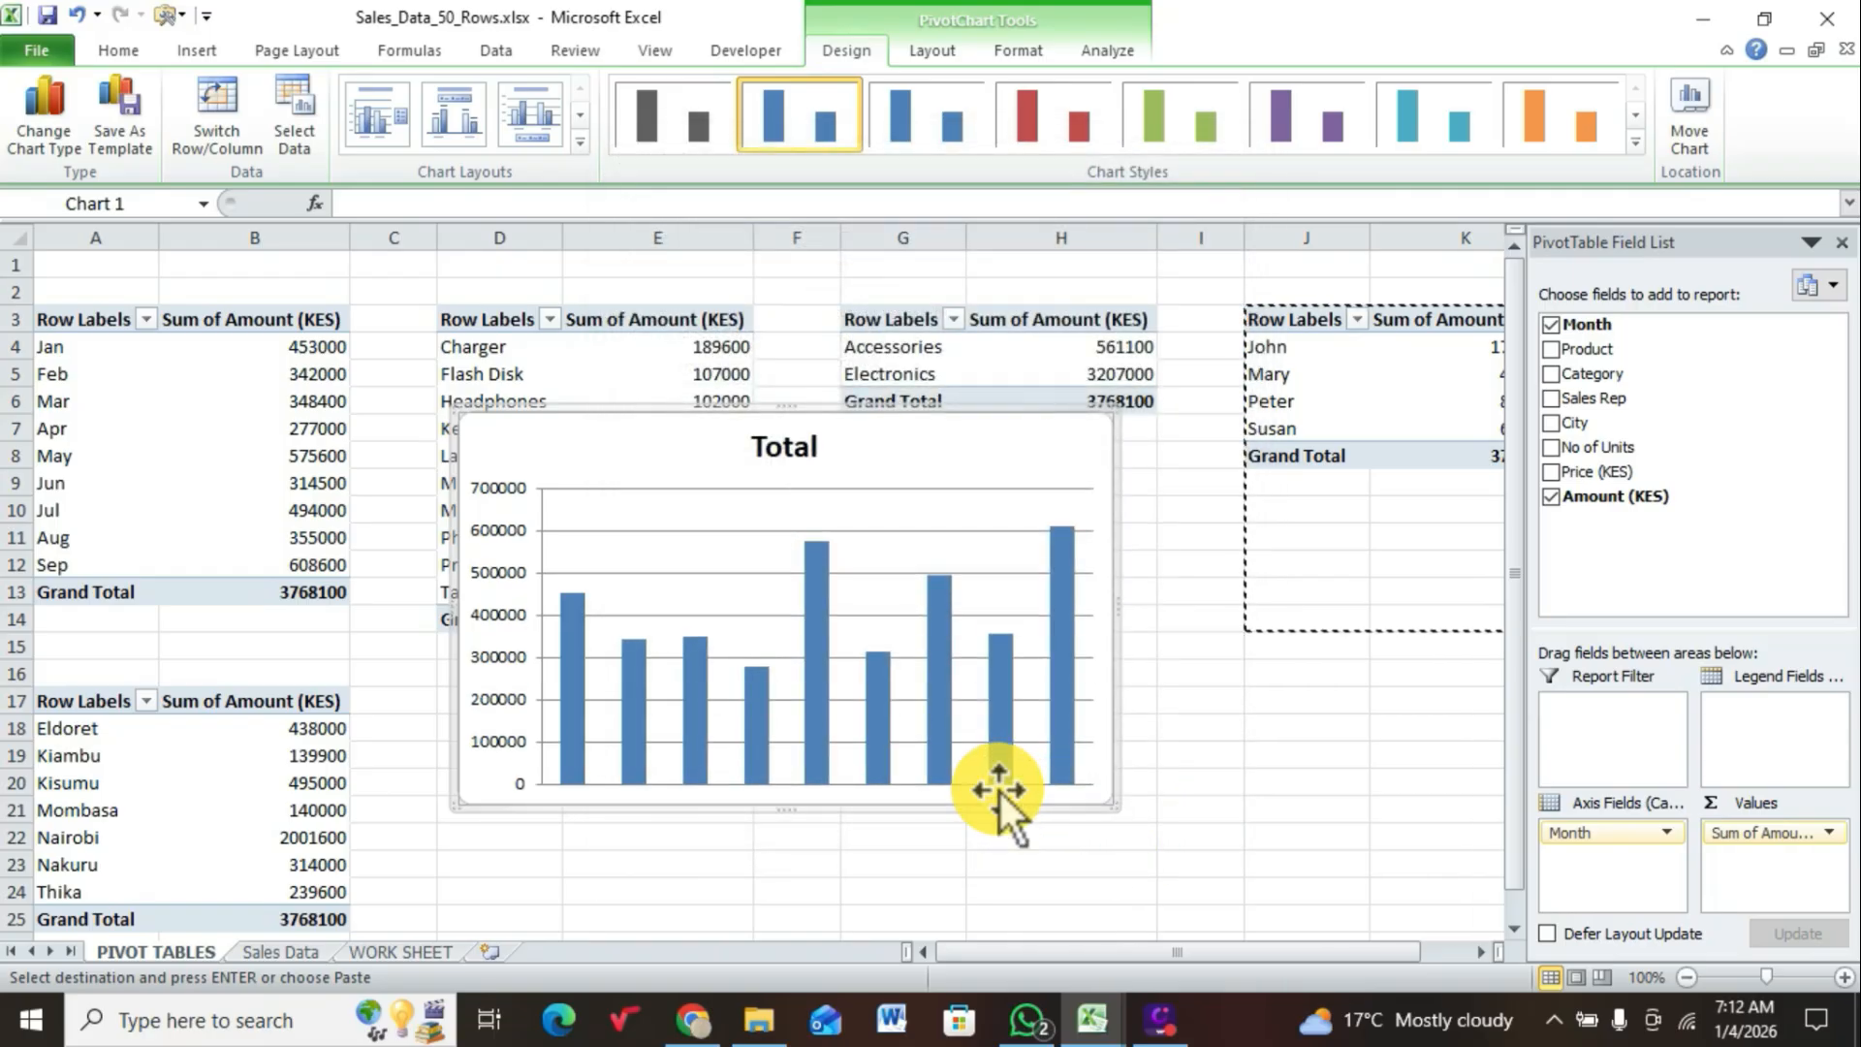
pyautogui.click(517, 653)
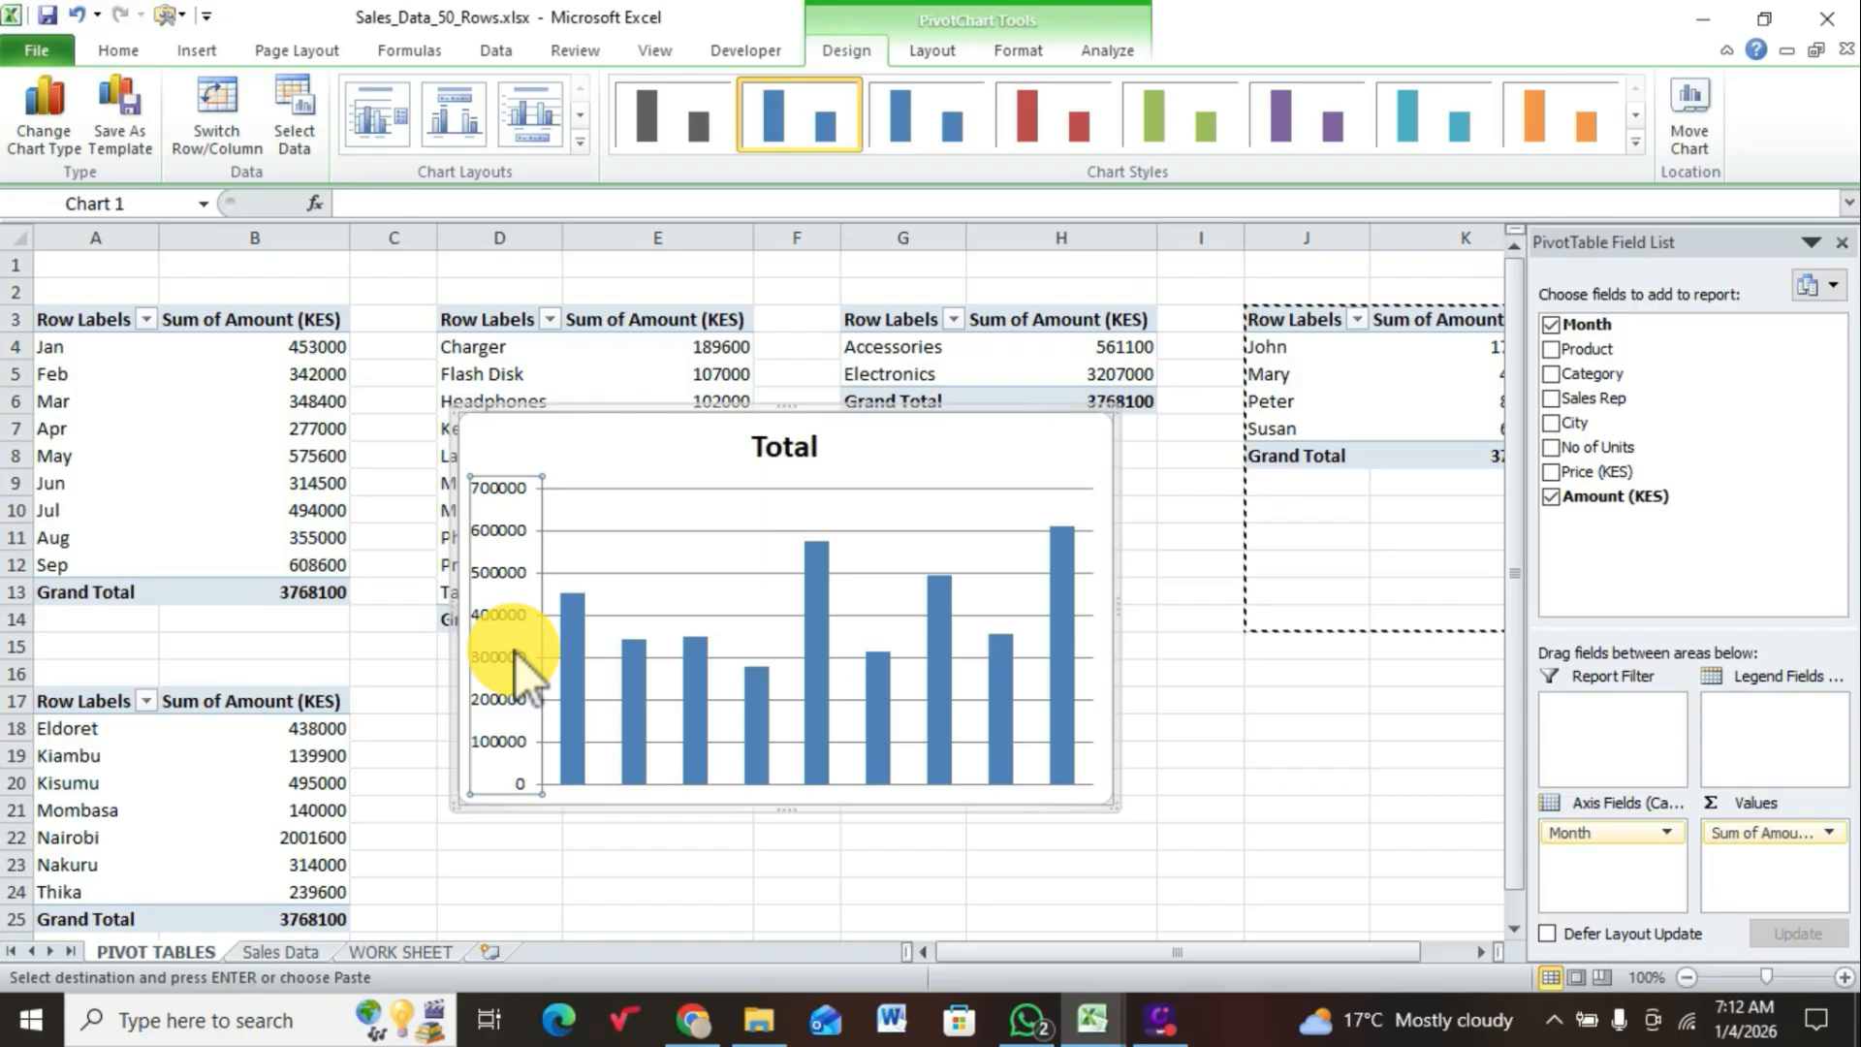
pyautogui.press('Delete')
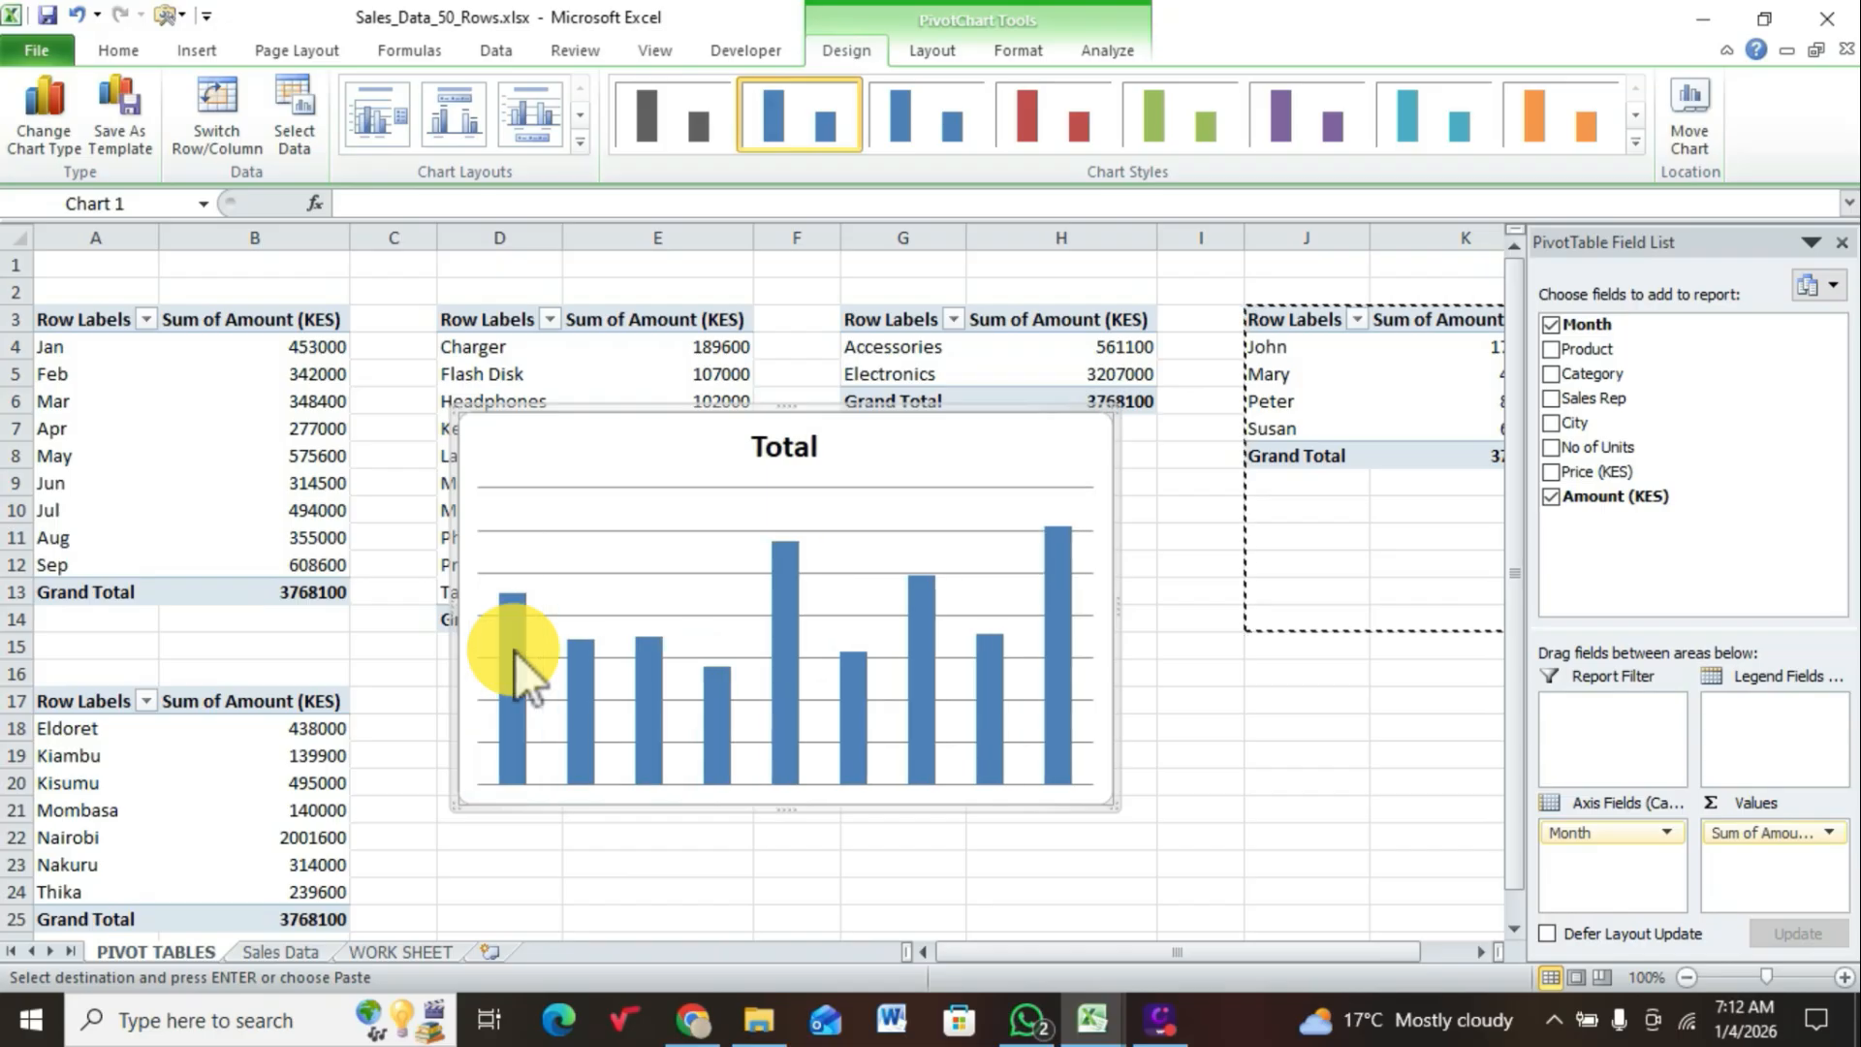
# Step: Delete the major gridlines from the monthly sales chart
pyautogui.click(608, 499)
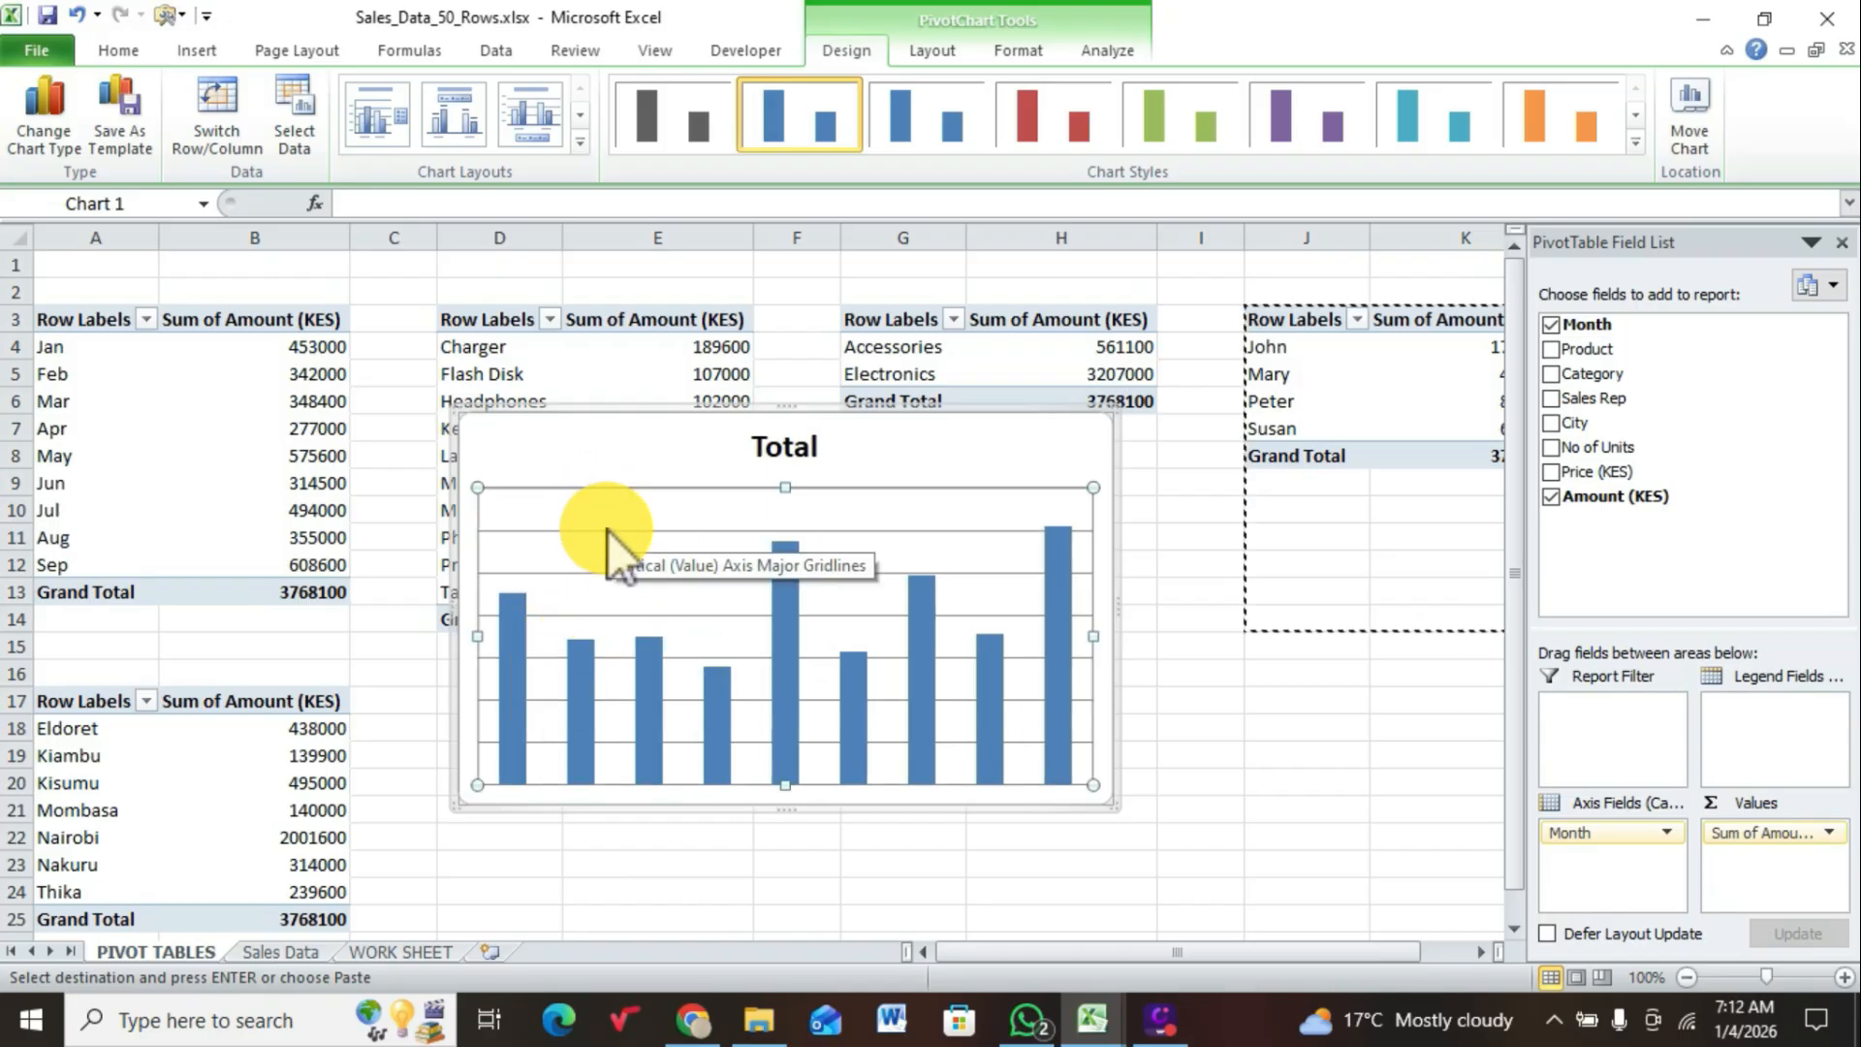
pyautogui.click(609, 531)
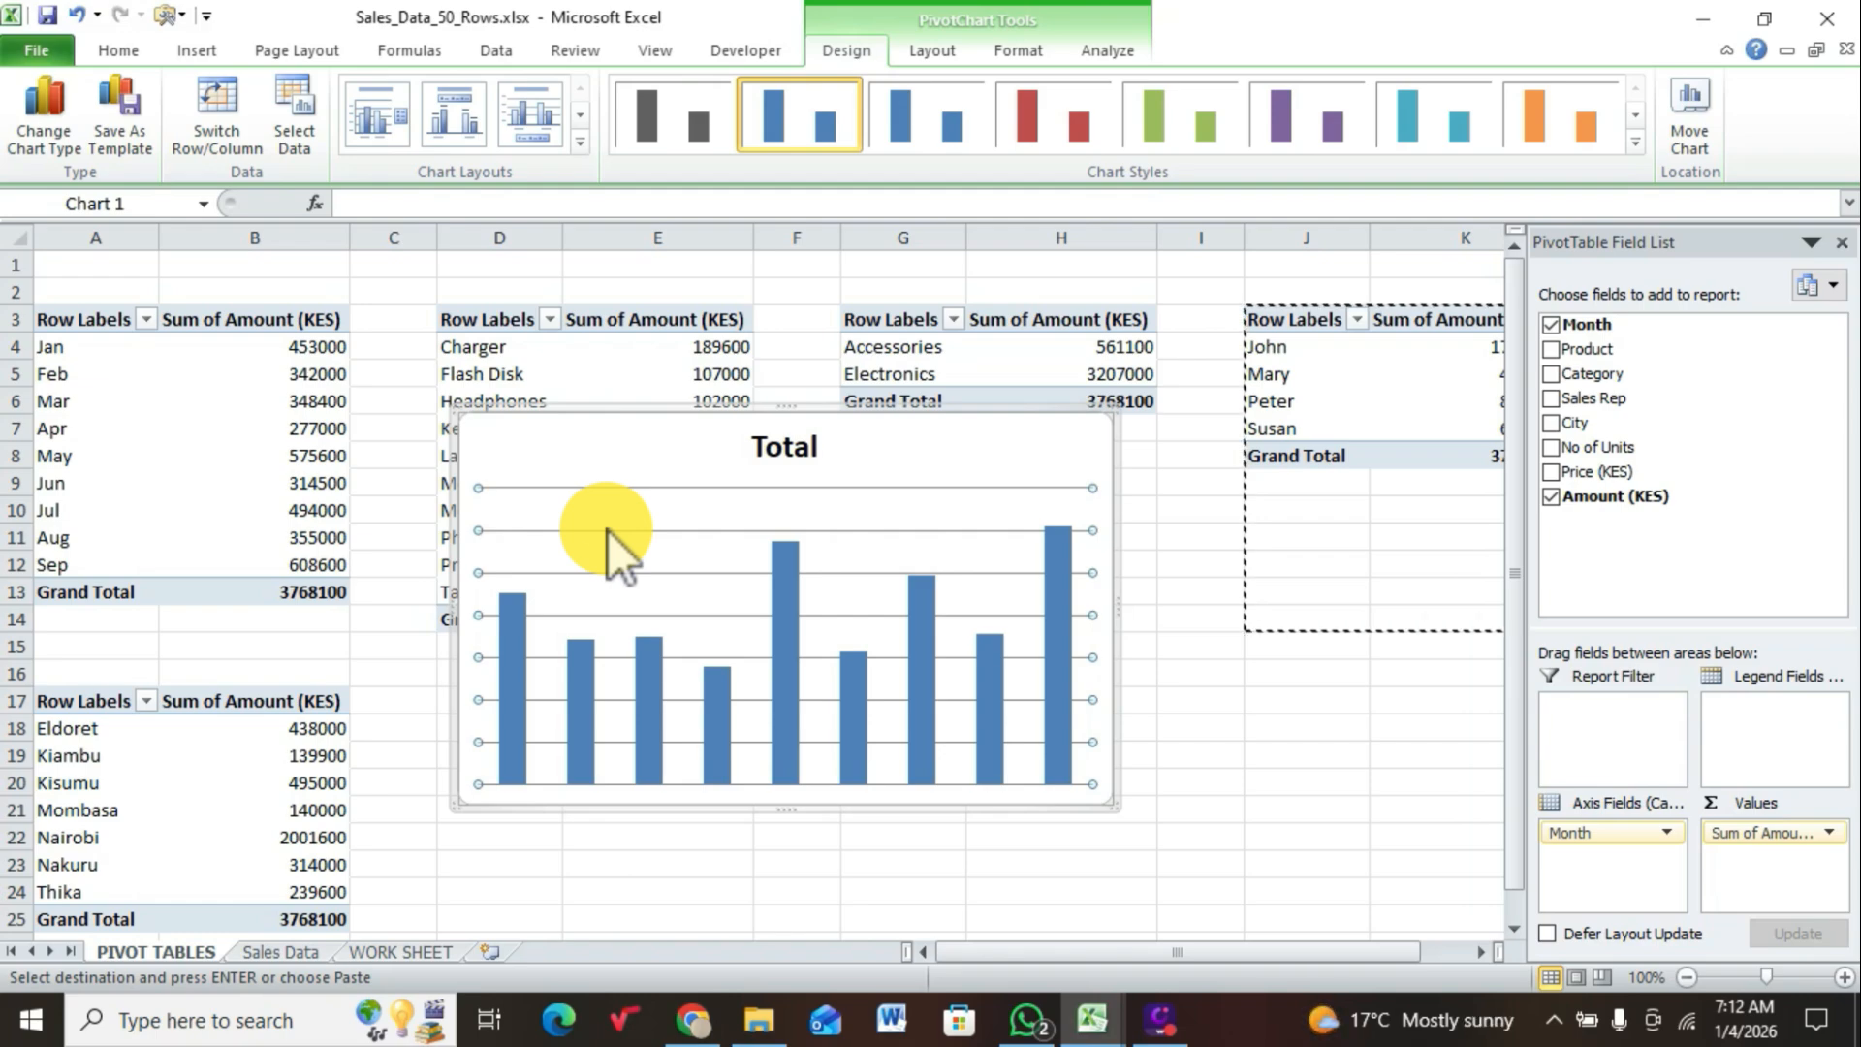
pyautogui.press('Delete')
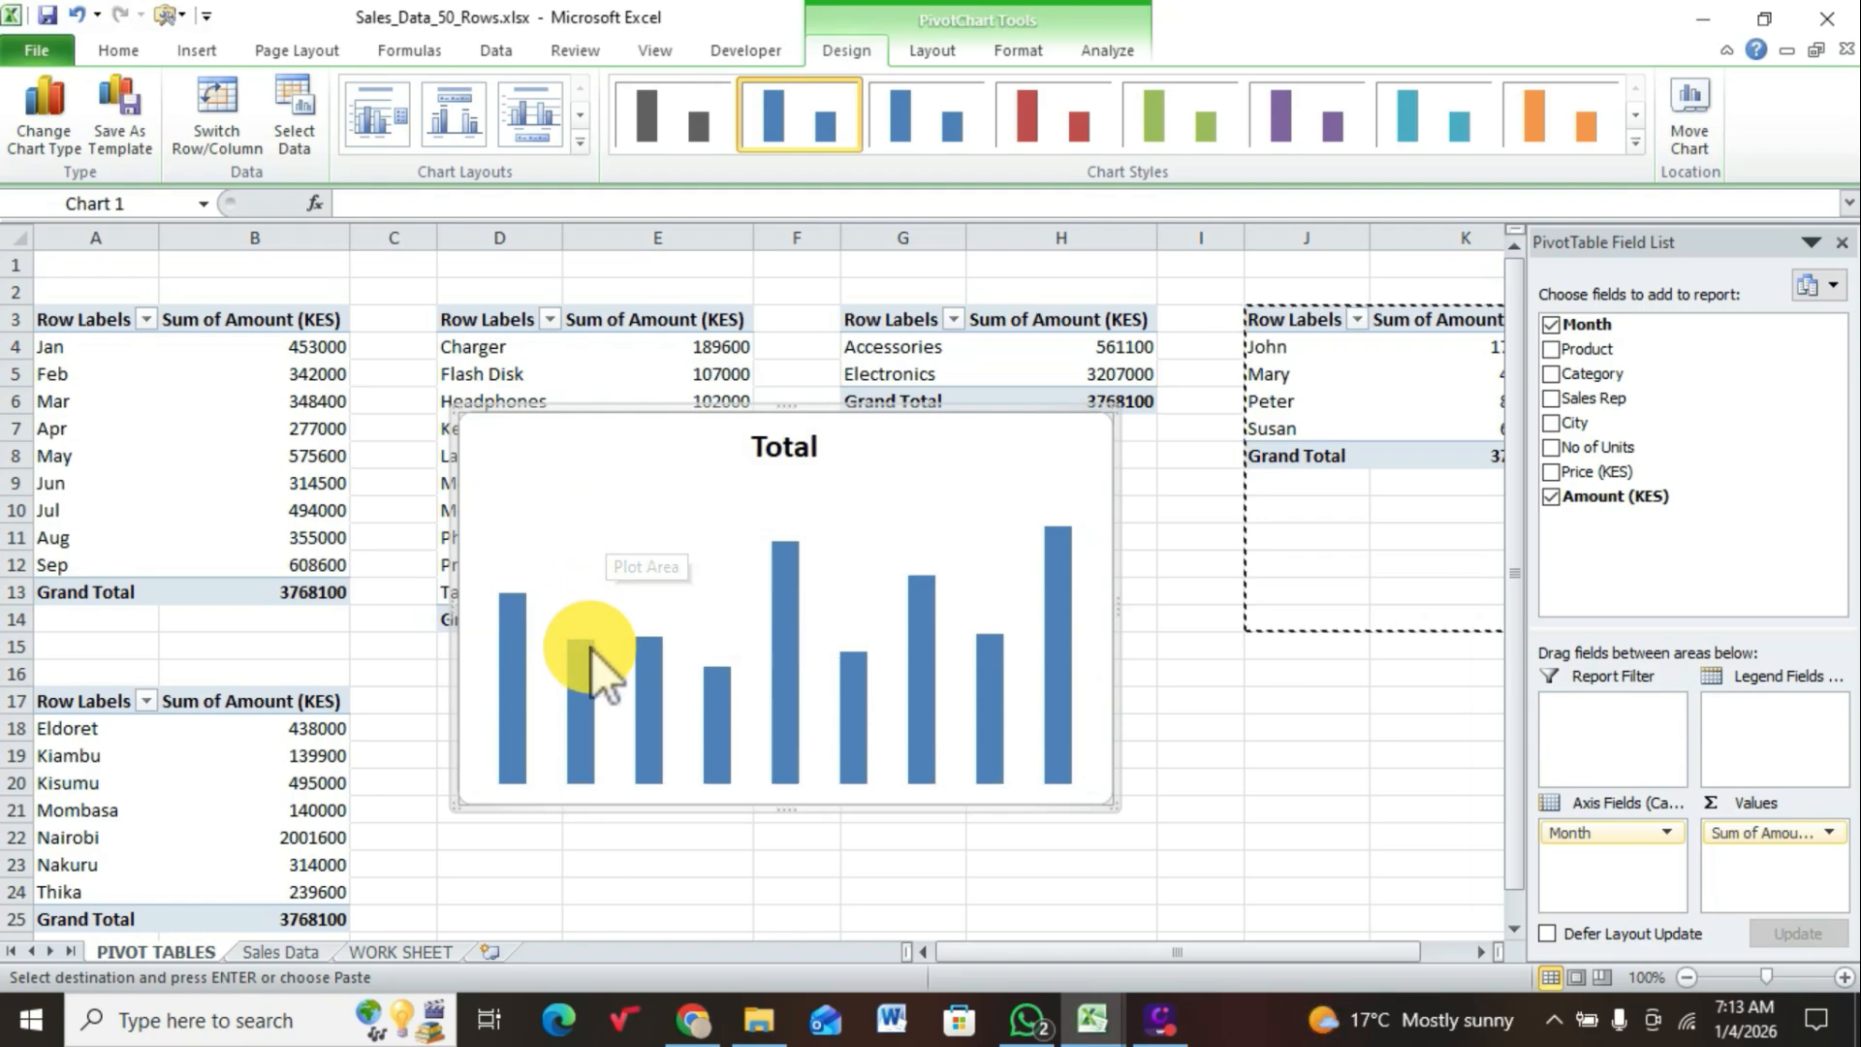
# Step: Add data labels to the columns of the monthly sales chart
pyautogui.click(588, 674)
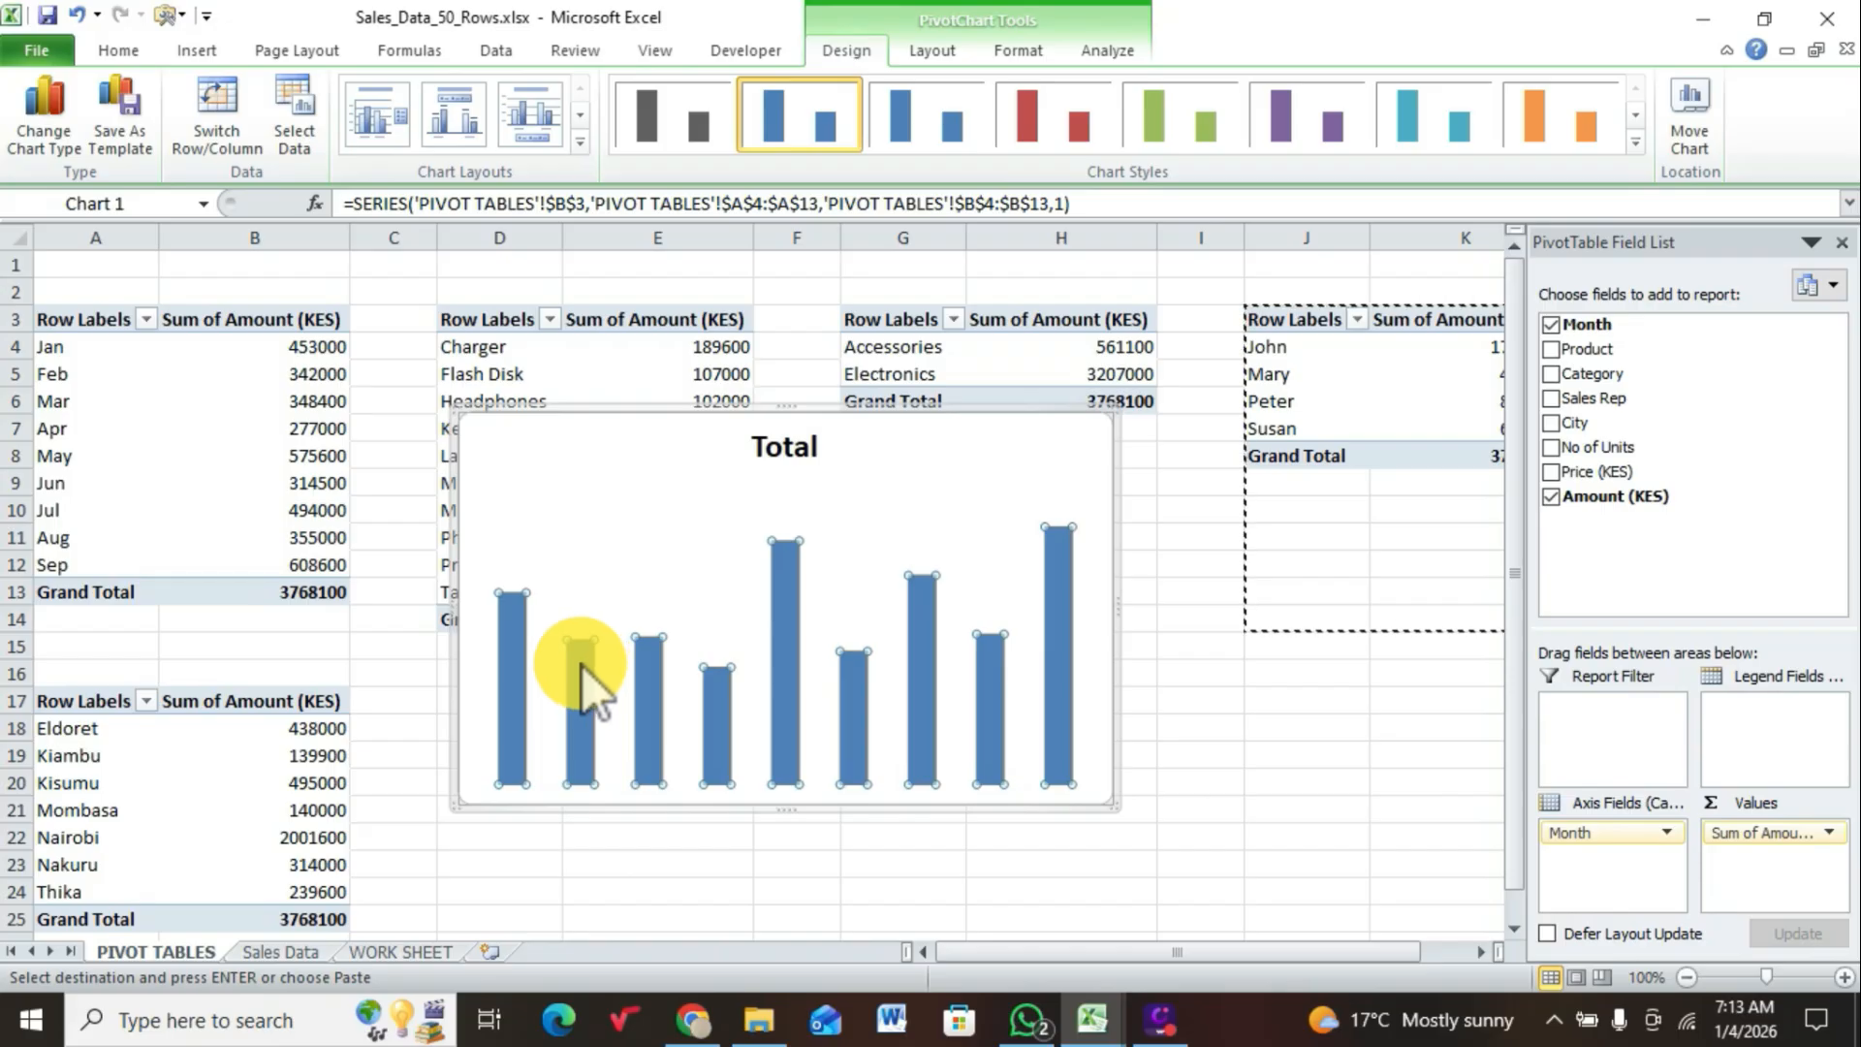
pyautogui.rightClick(584, 674)
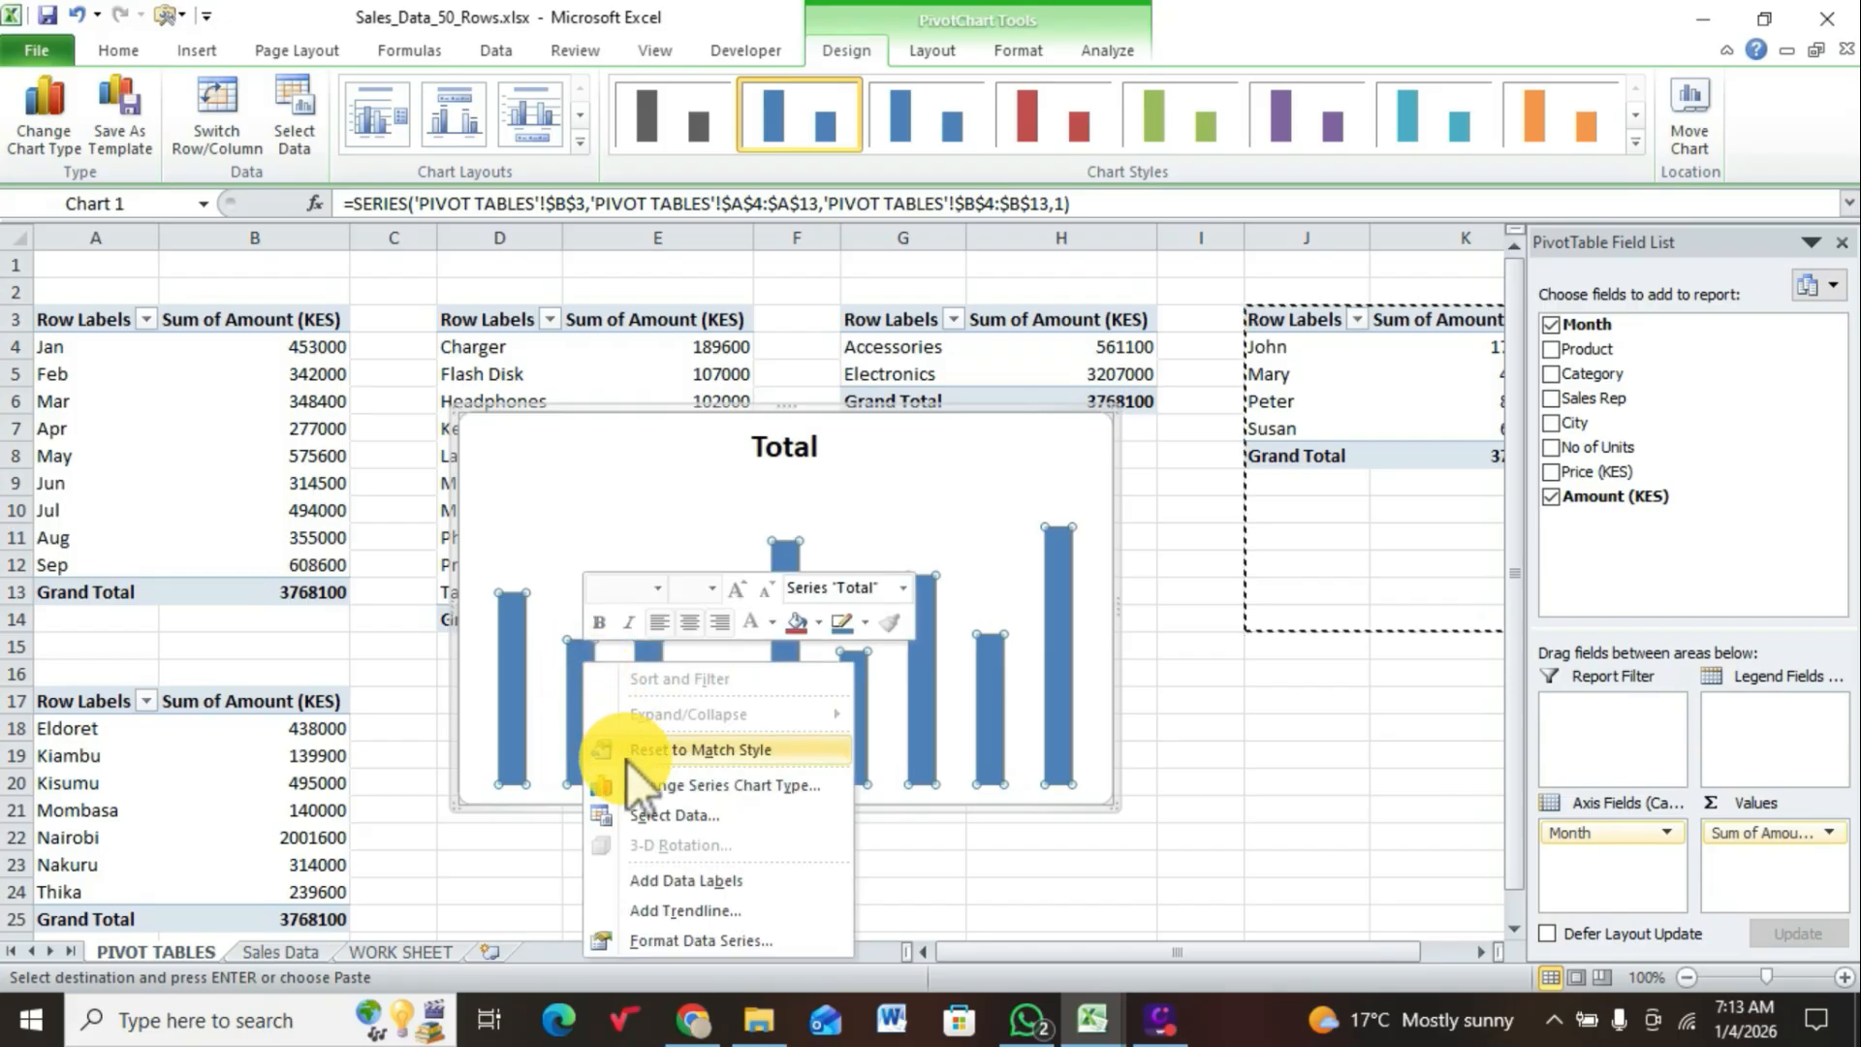
pyautogui.click(664, 884)
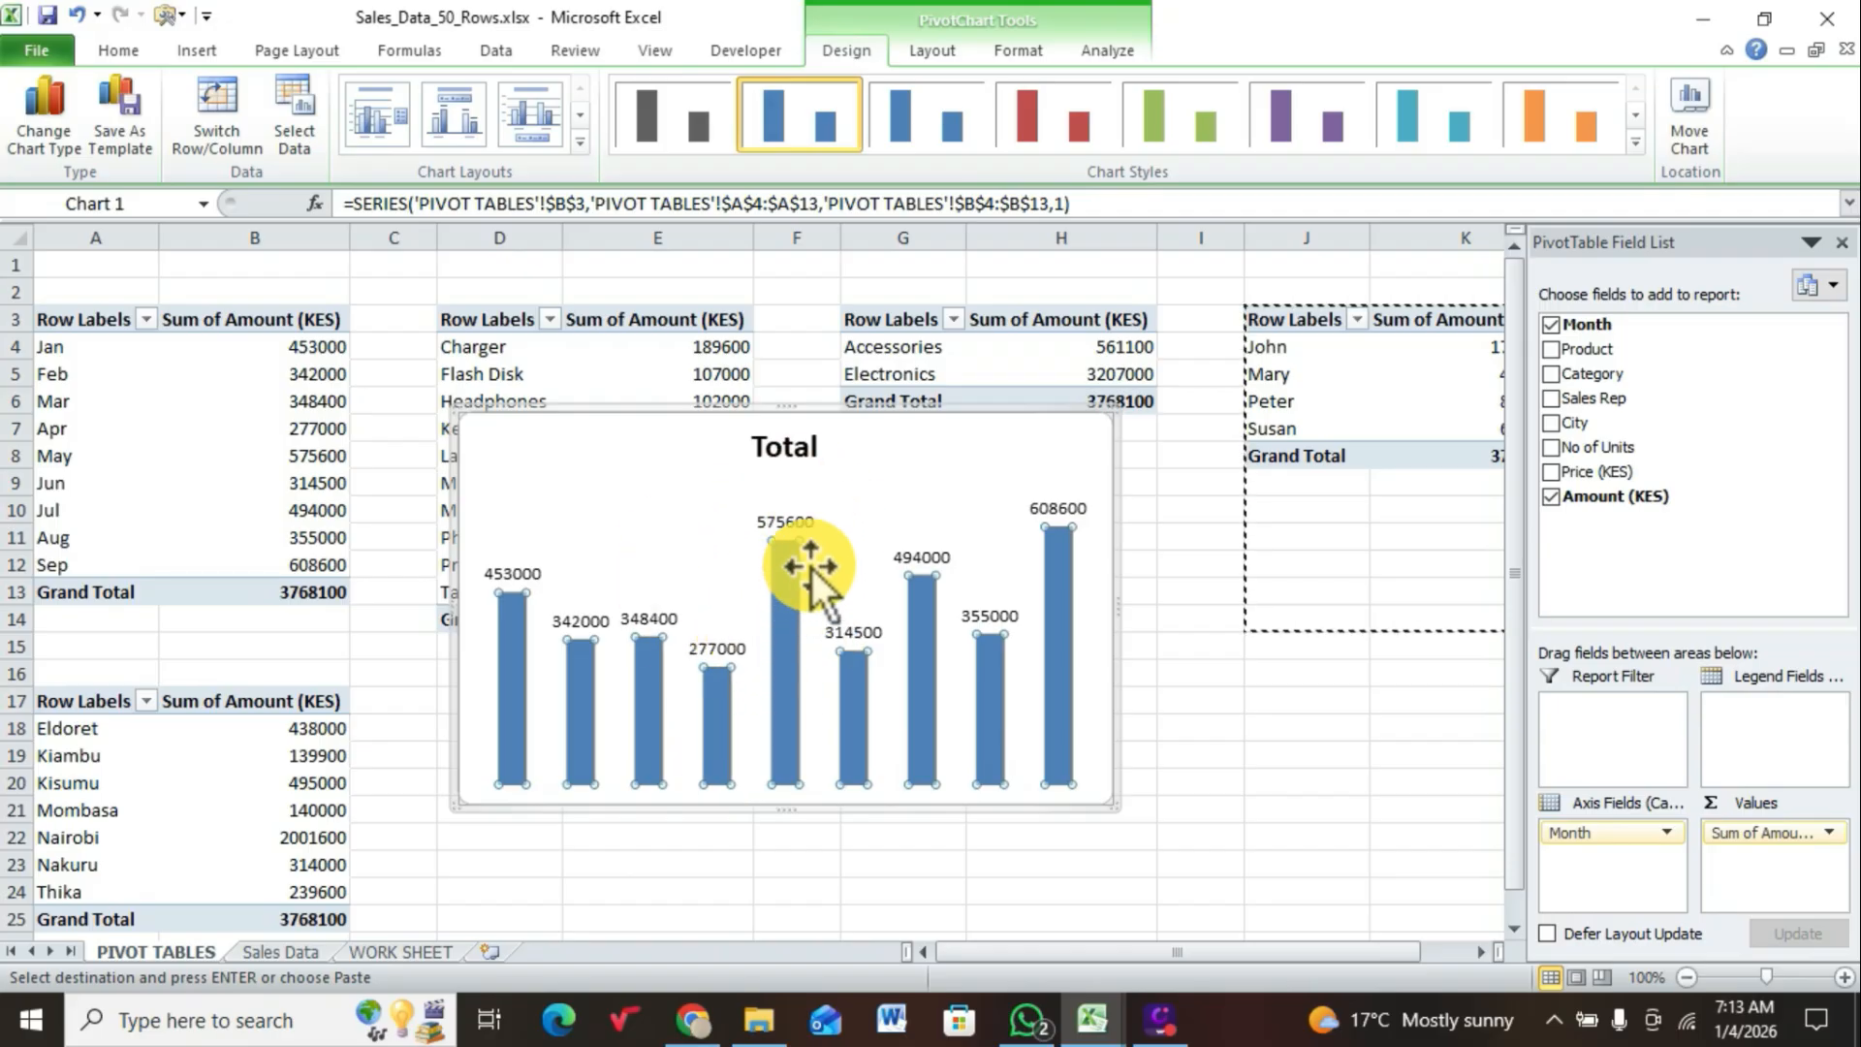
pyautogui.click(885, 495)
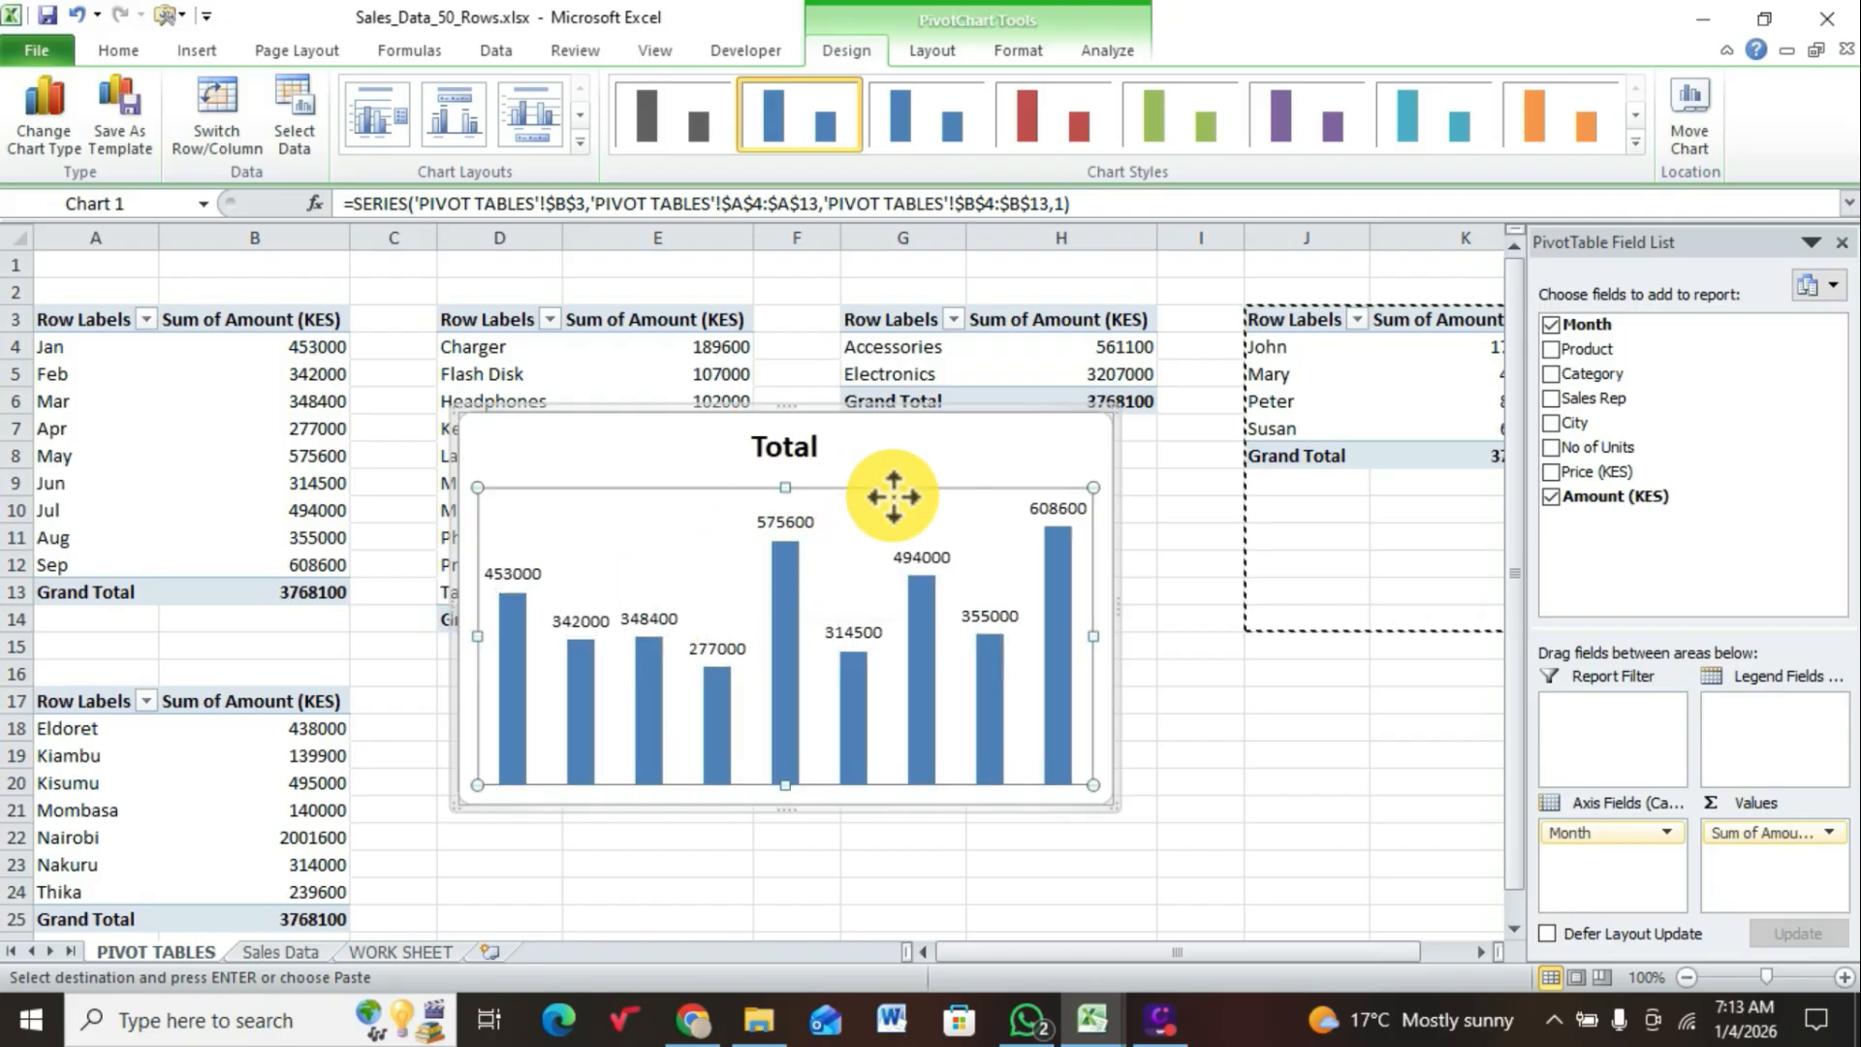
pyautogui.click(926, 456)
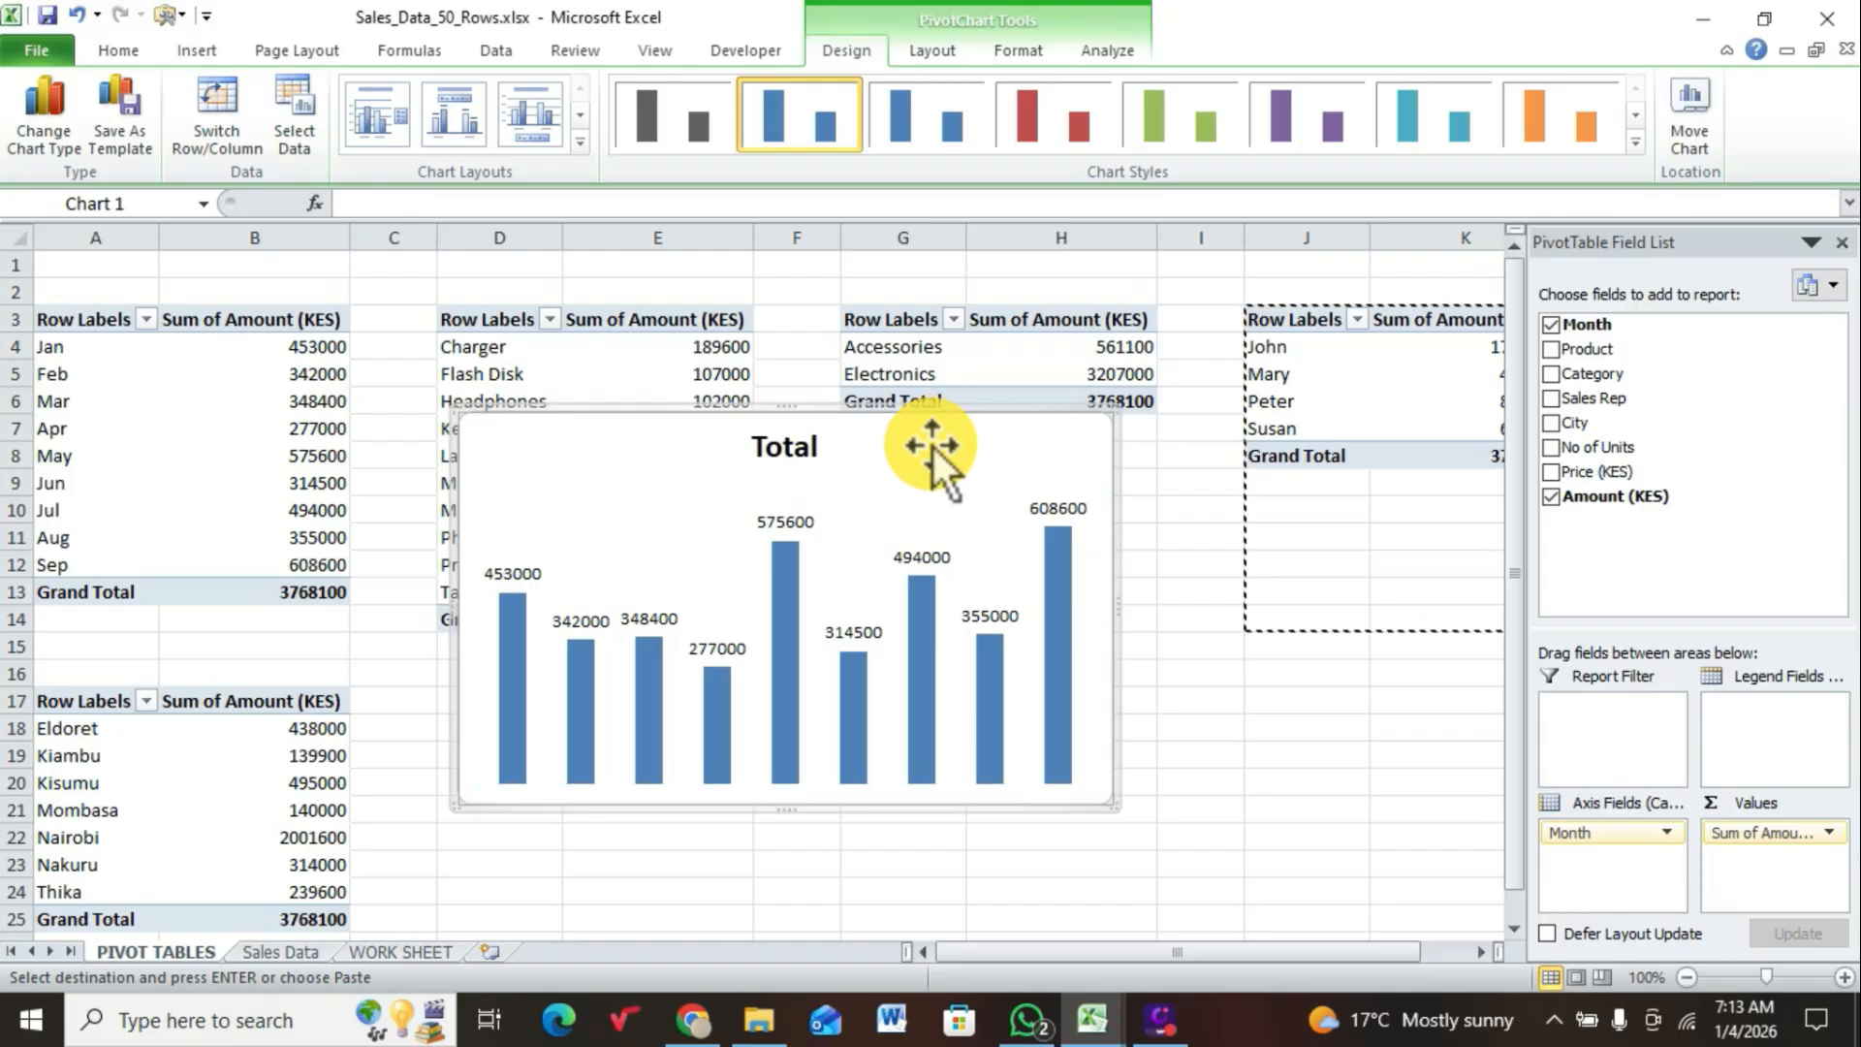
# Step: Replace the title of the monthly sales chart with MONTHS
pyautogui.click(785, 448)
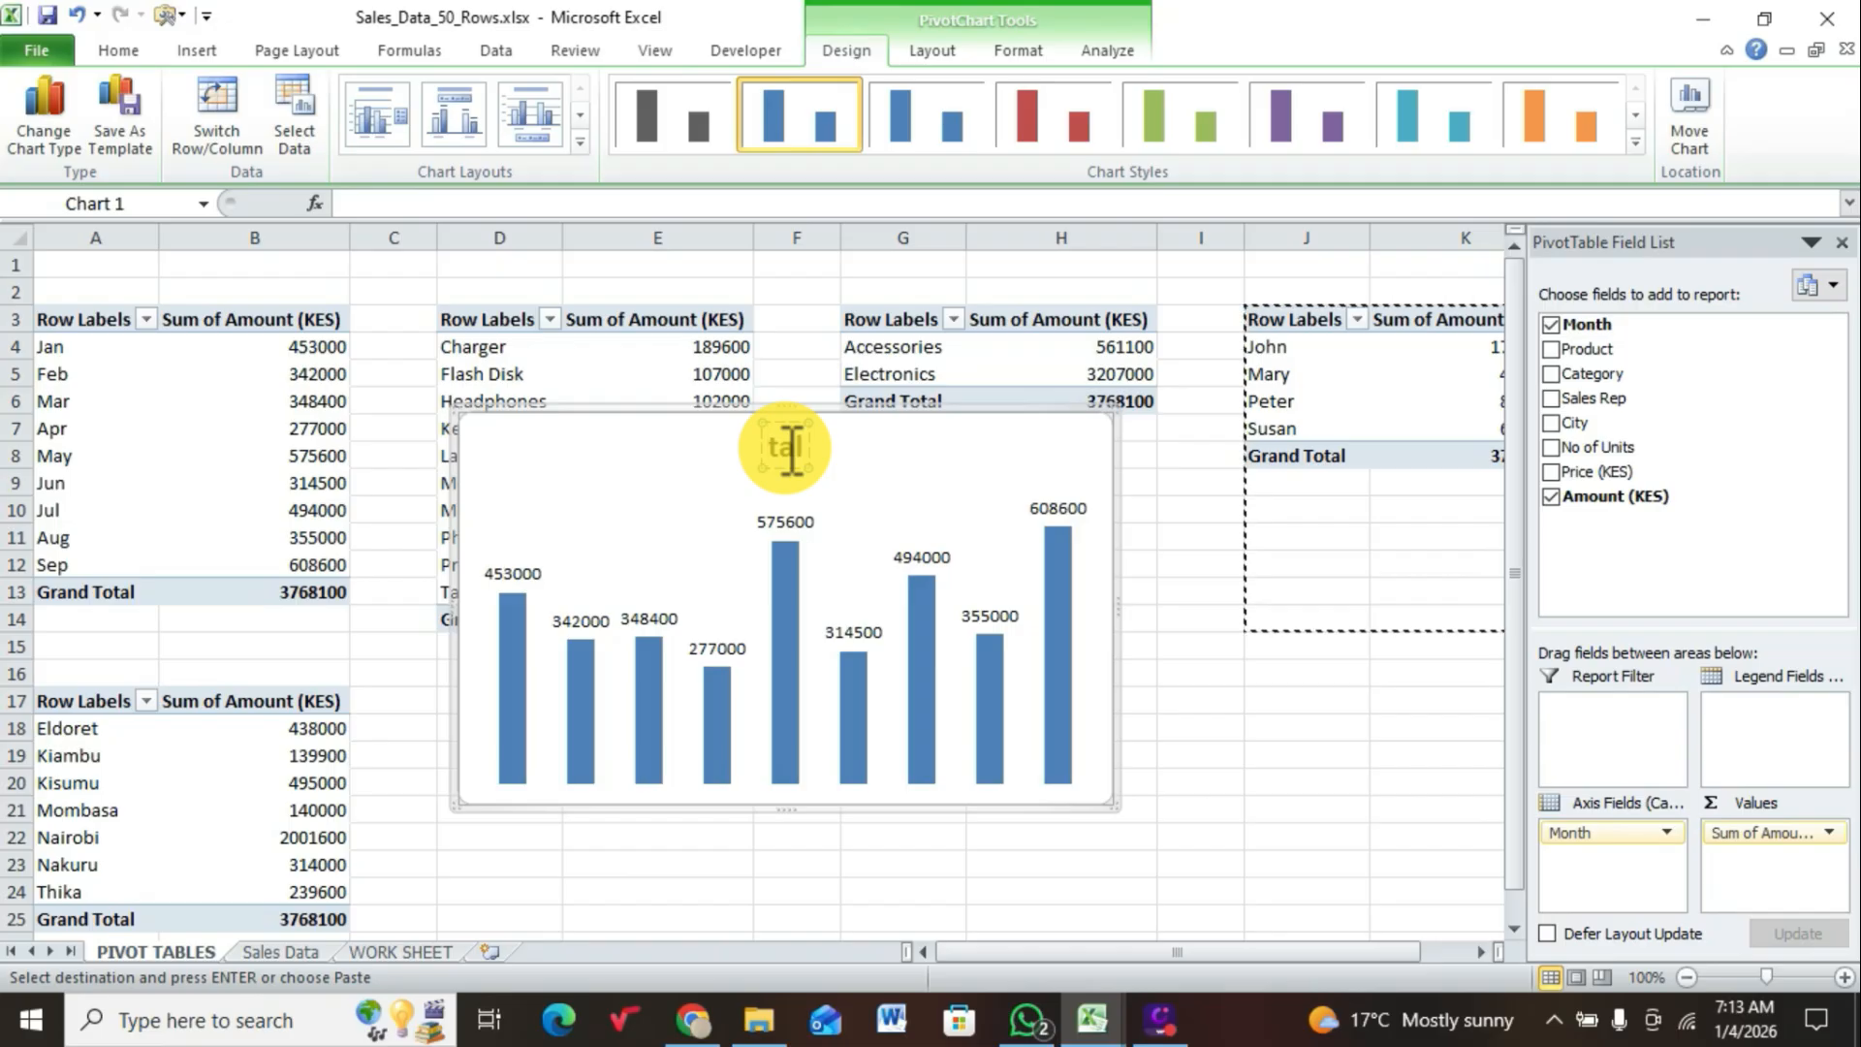
pyautogui.press('Delete')
pyautogui.press('Delete')
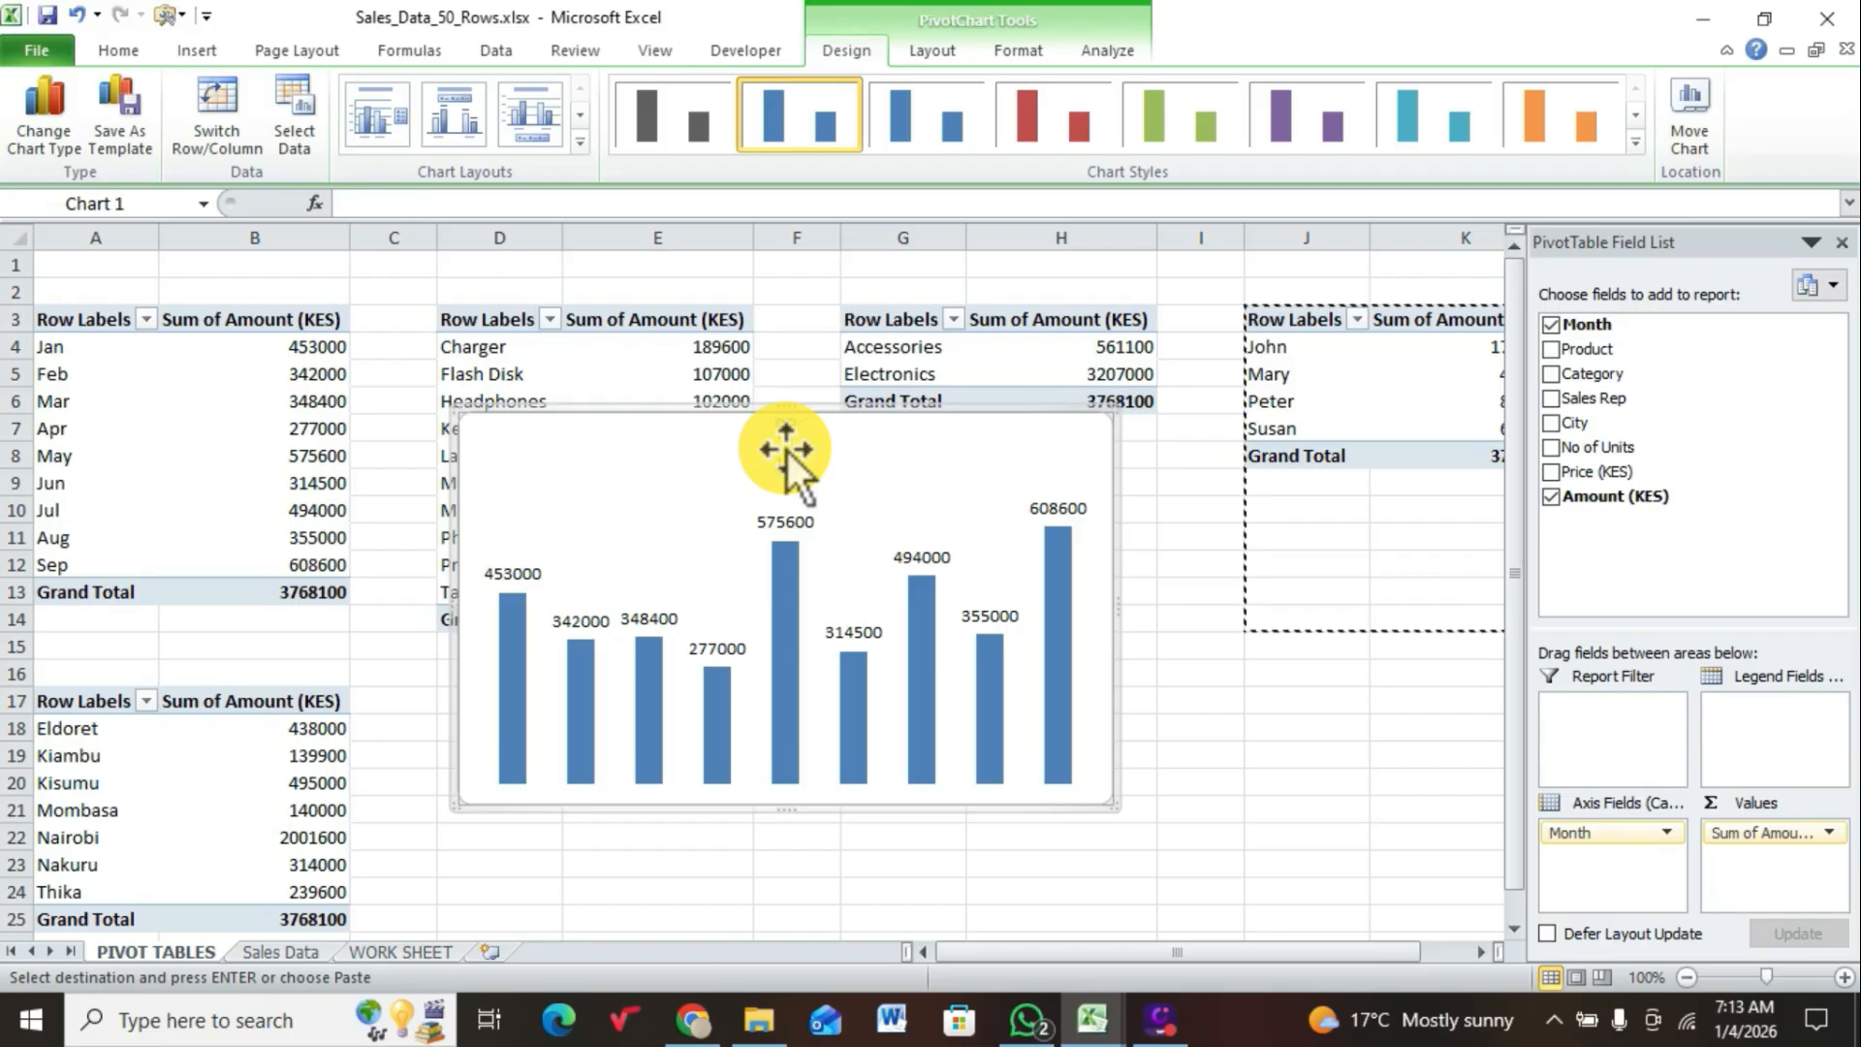
pyautogui.write('MoNTH')
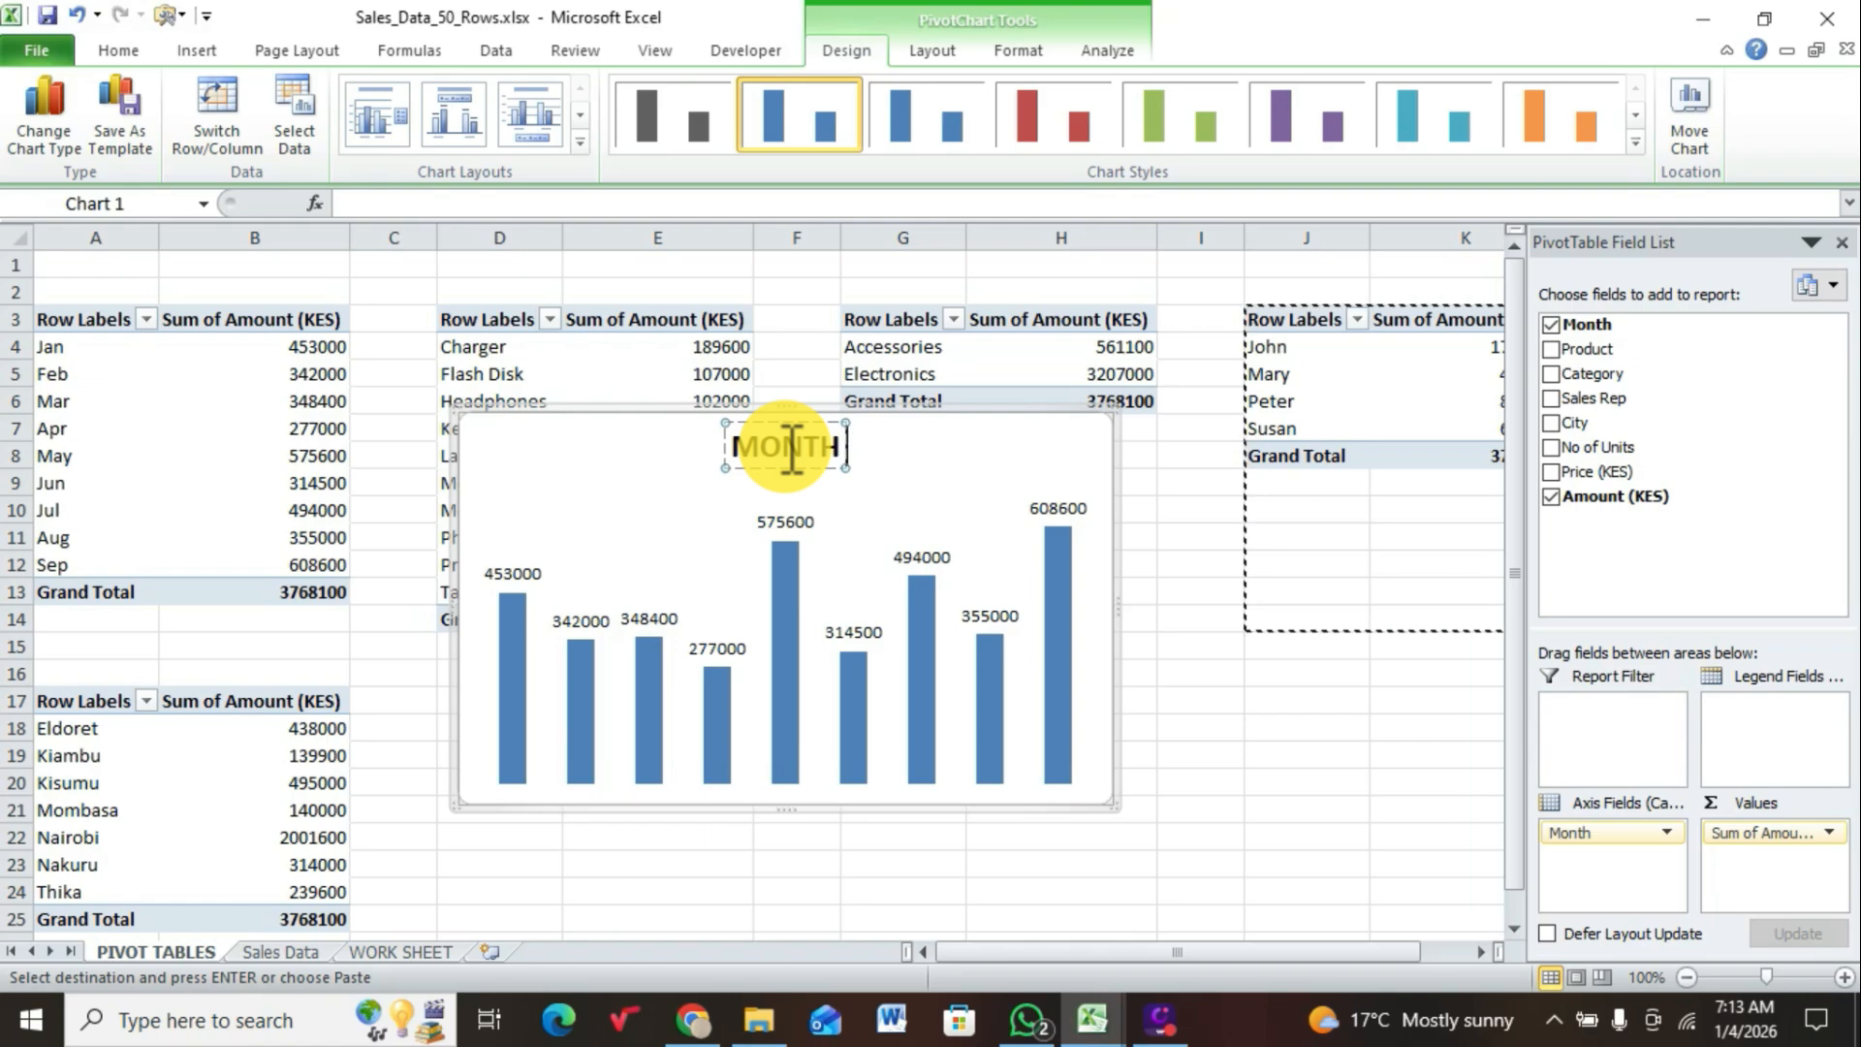
pyautogui.write('S')
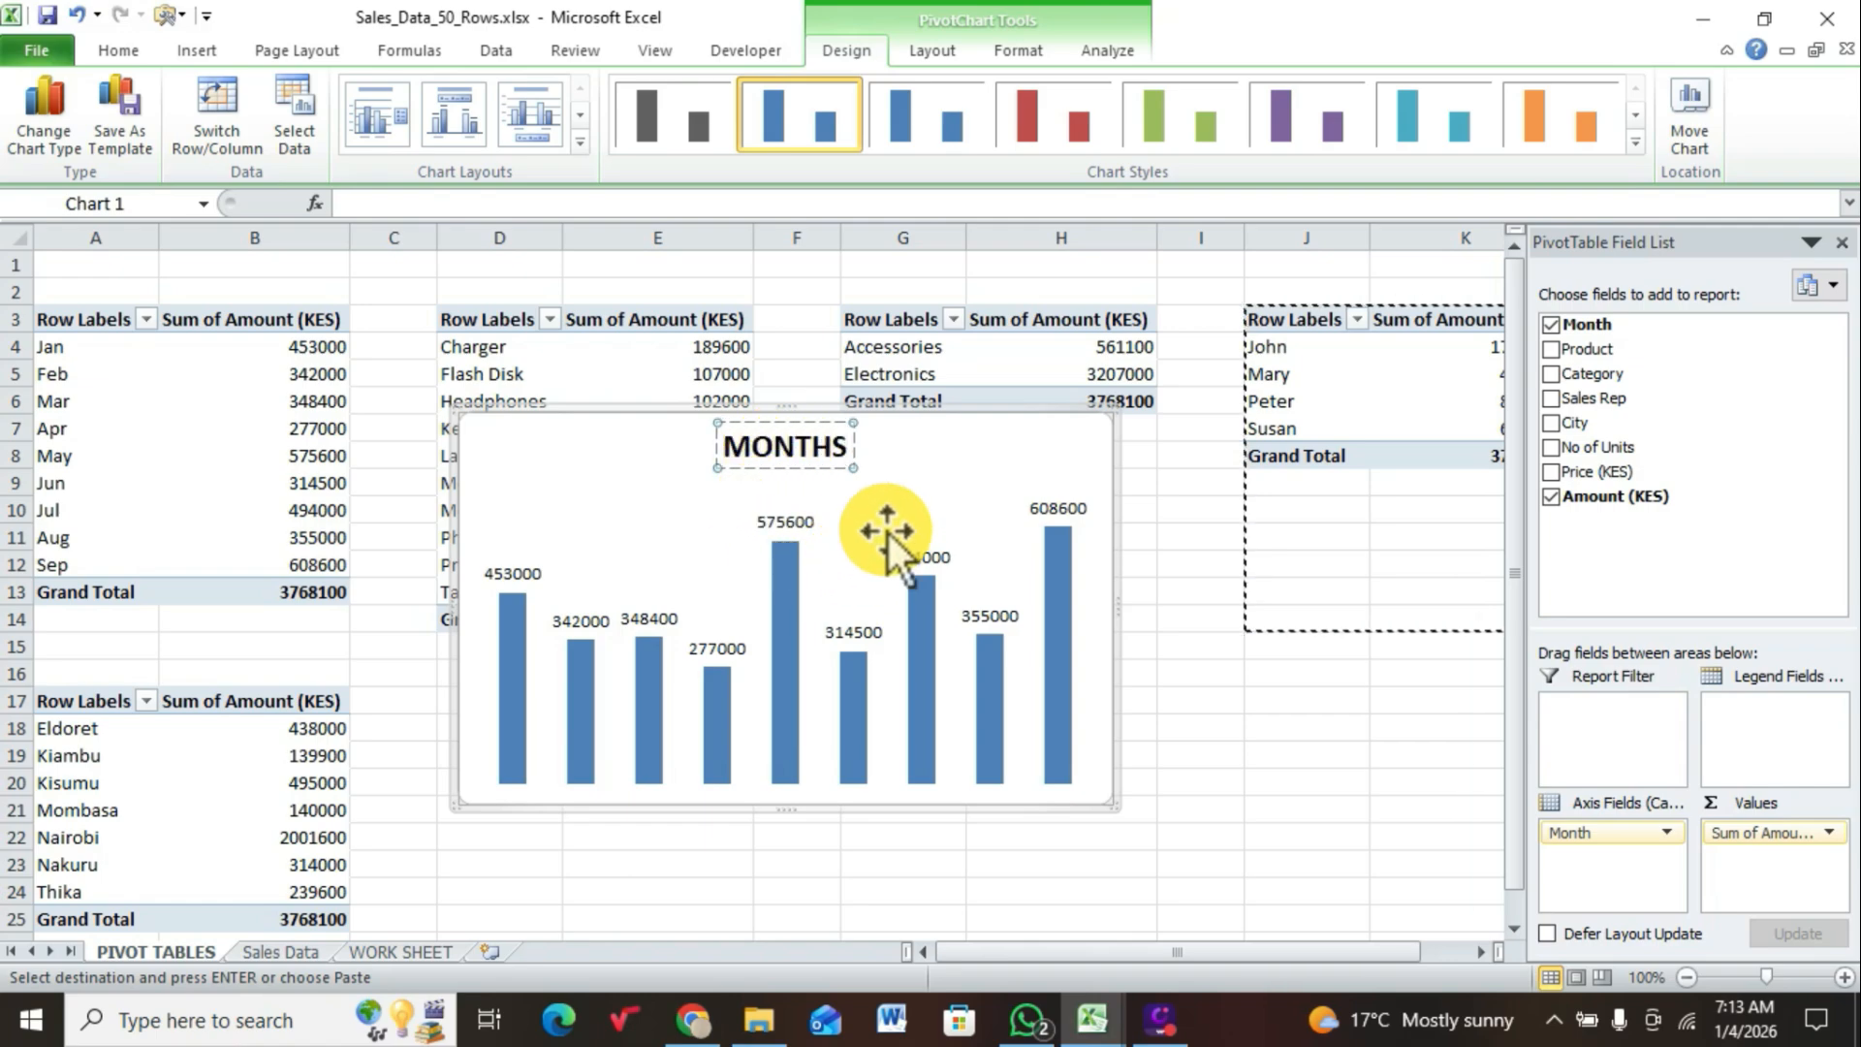
pyautogui.click(956, 451)
# Step: Cut the MONTHS chart from the PIVOT TABLES sheet and paste it into WORK SHEET at cell B26
pyautogui.rightClick(963, 462)
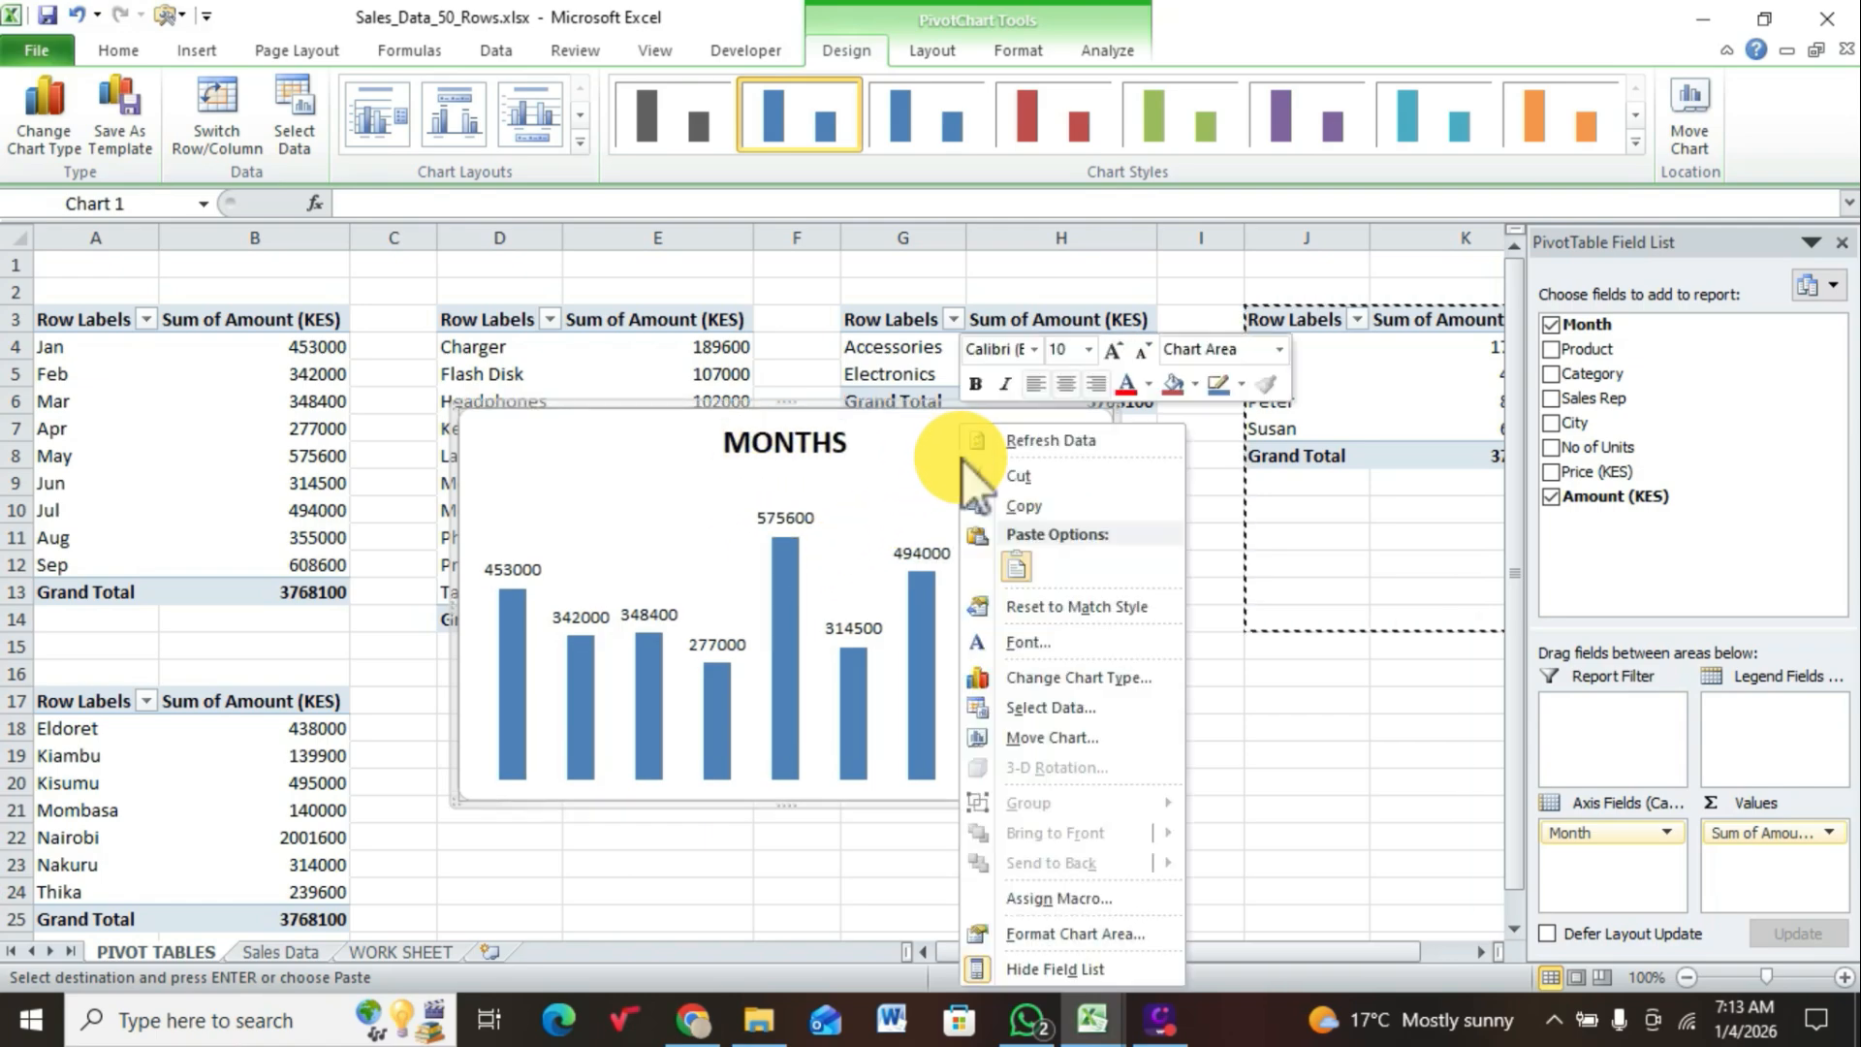
pyautogui.click(1018, 476)
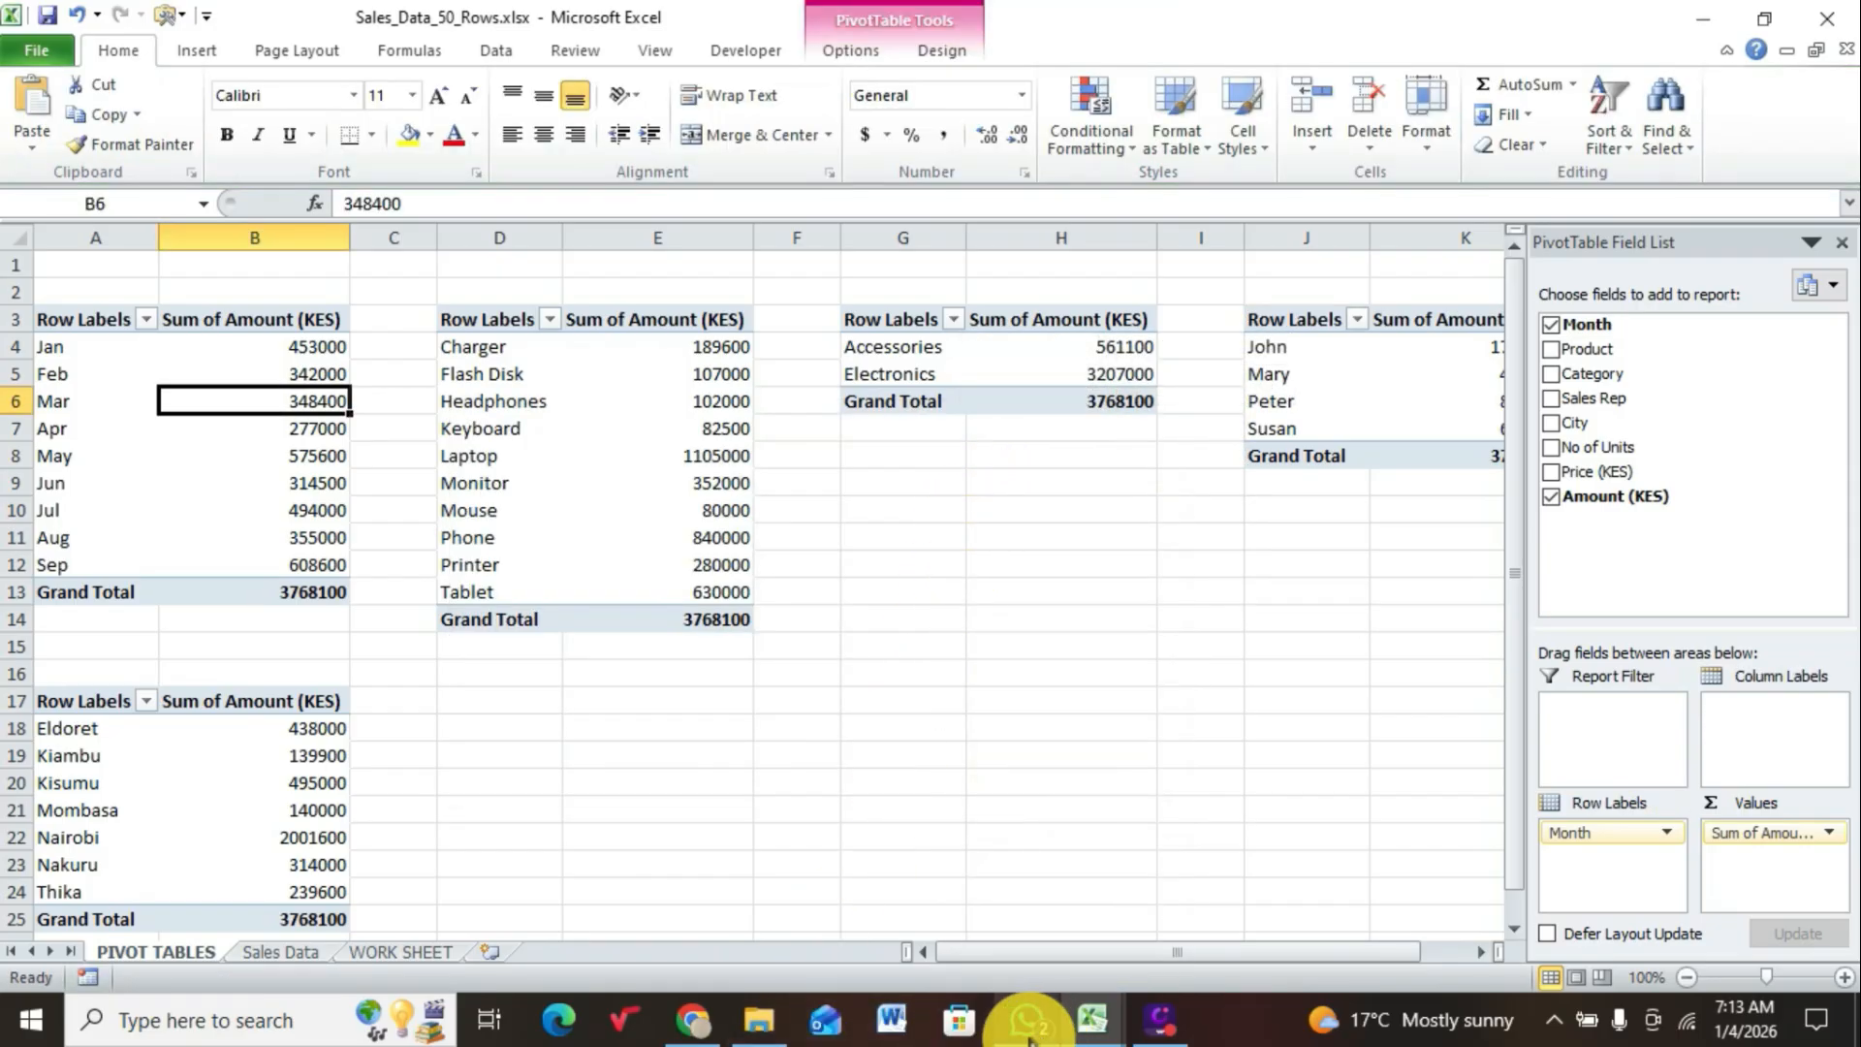
pyautogui.click(432, 952)
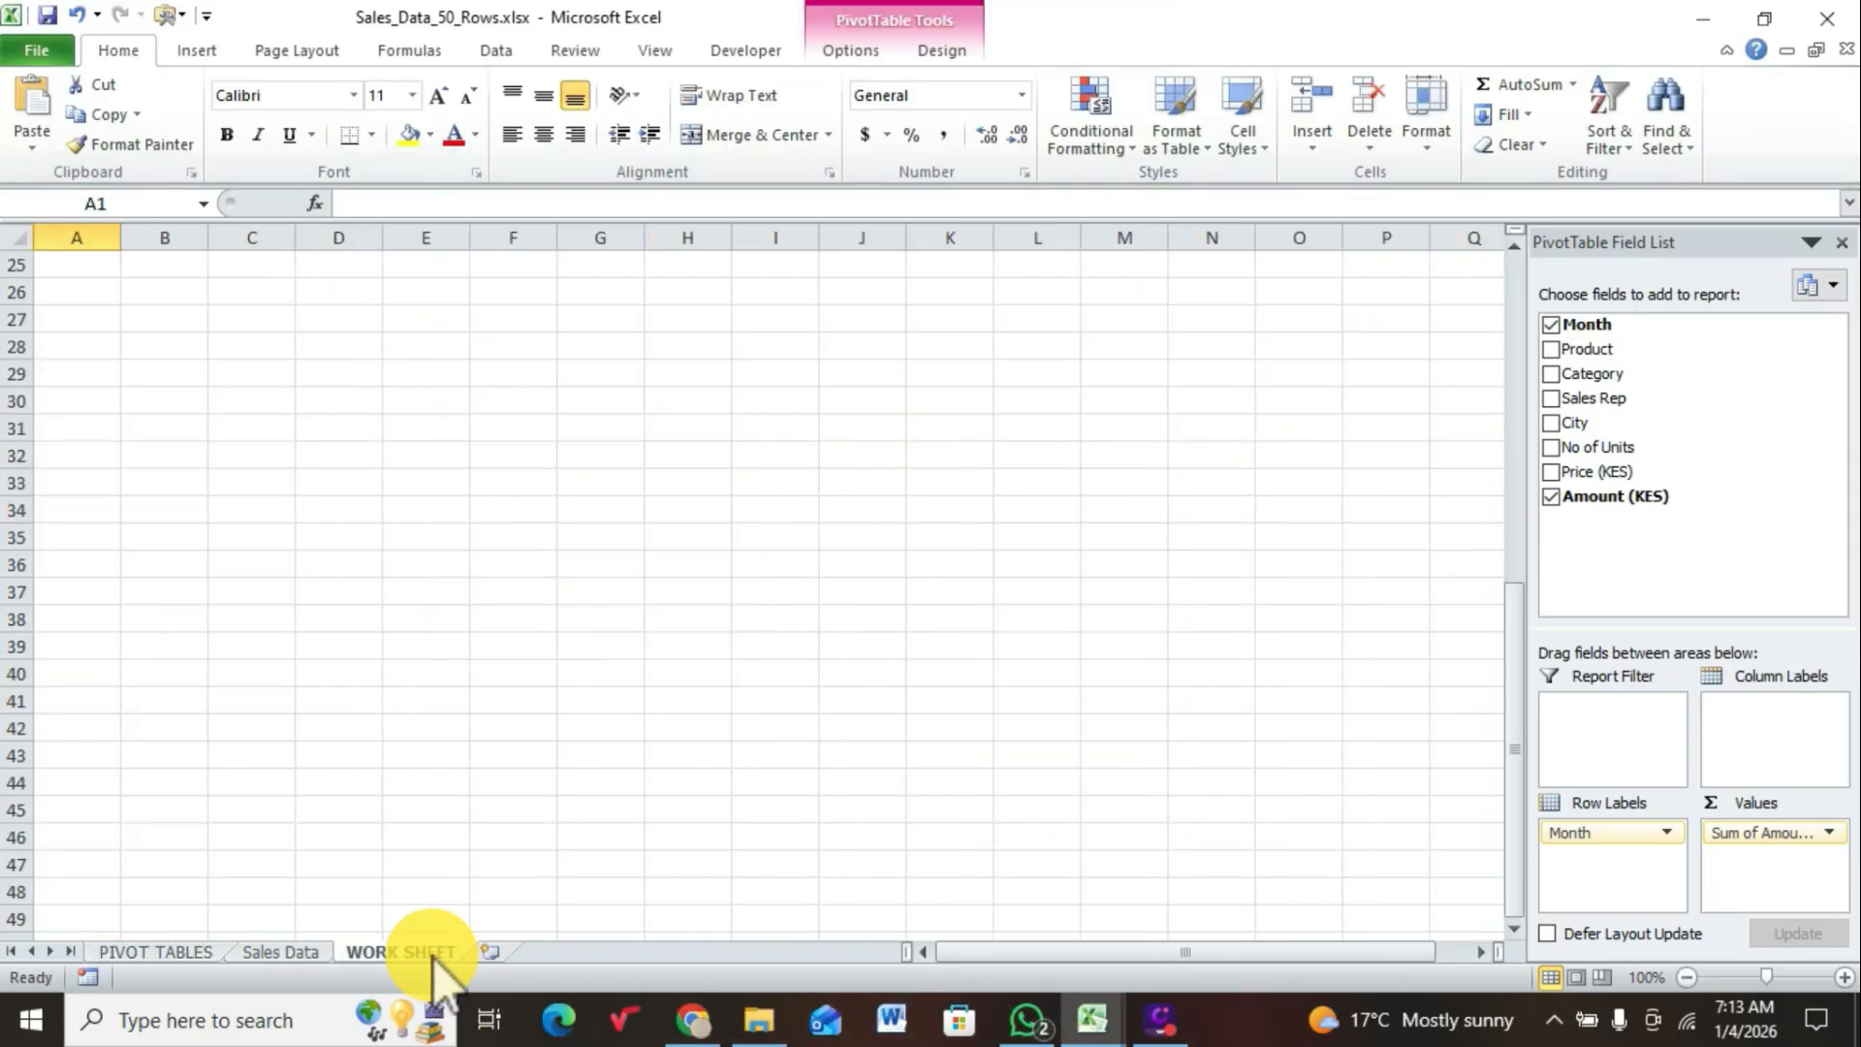
pyautogui.click(137, 291)
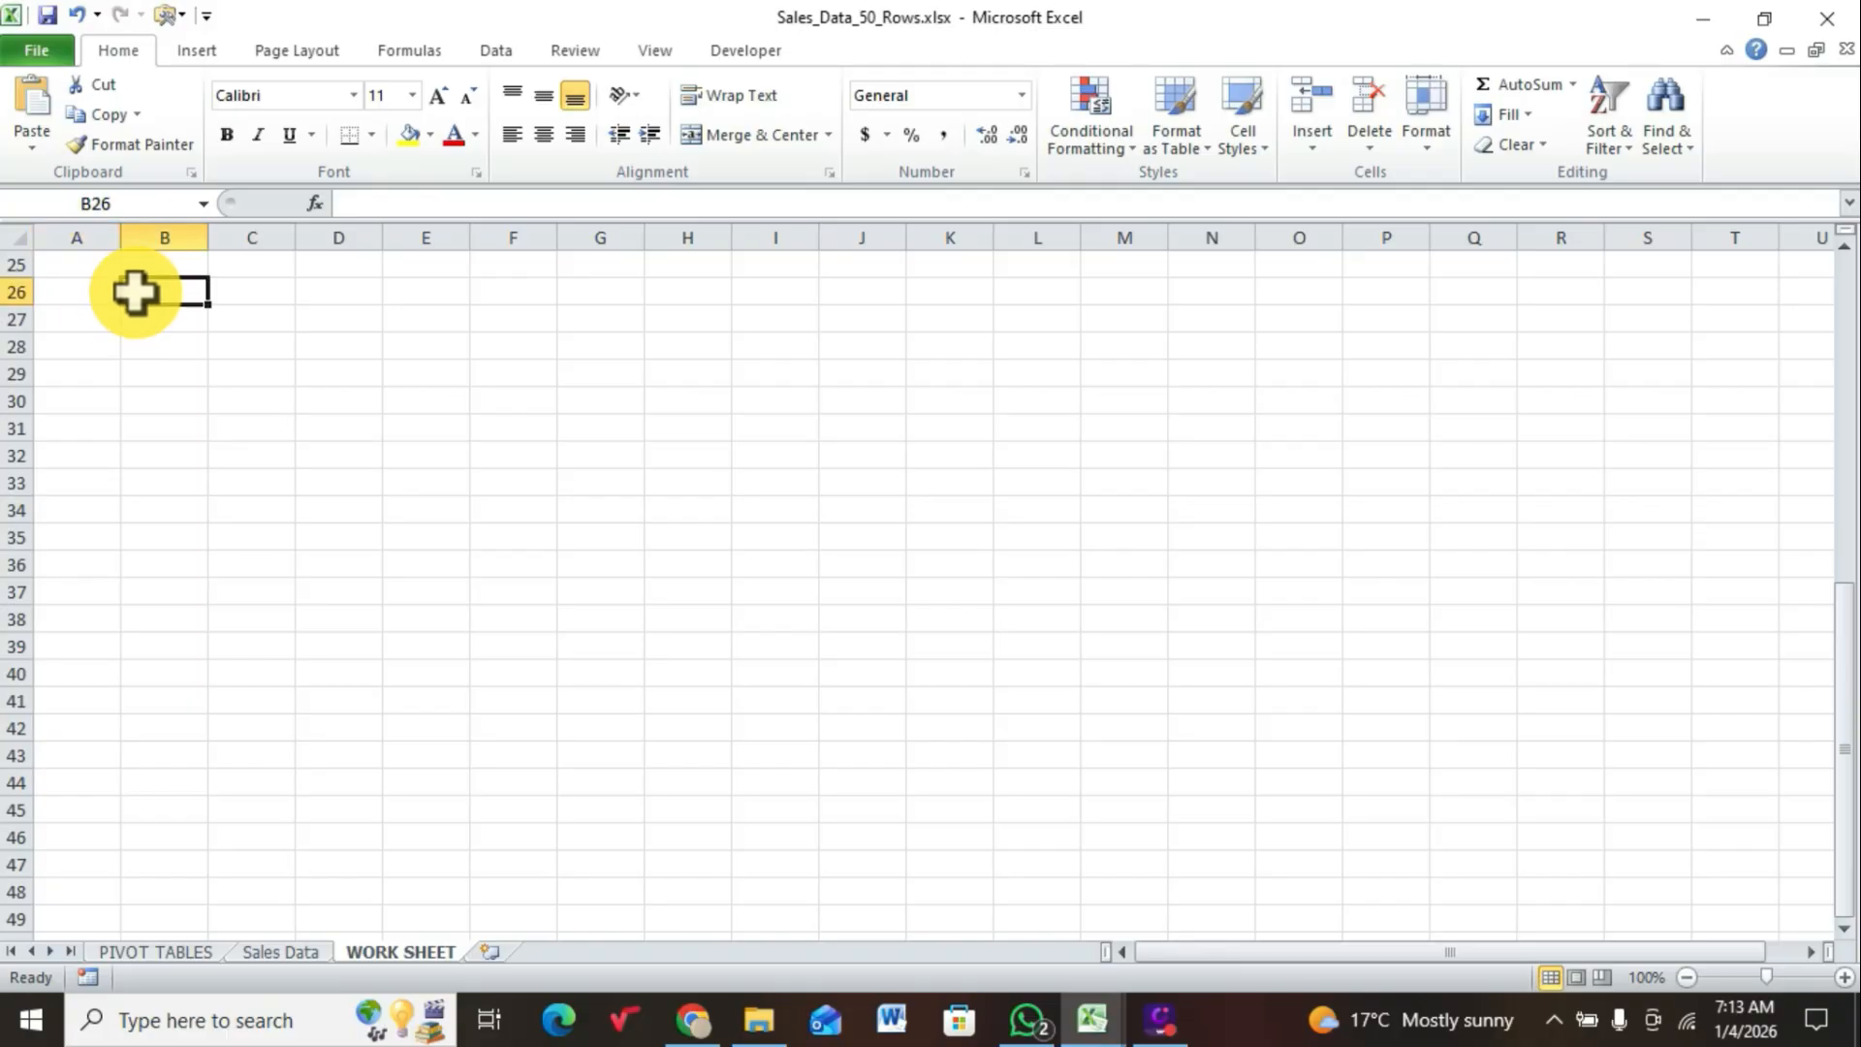
pyautogui.rightClick(138, 292)
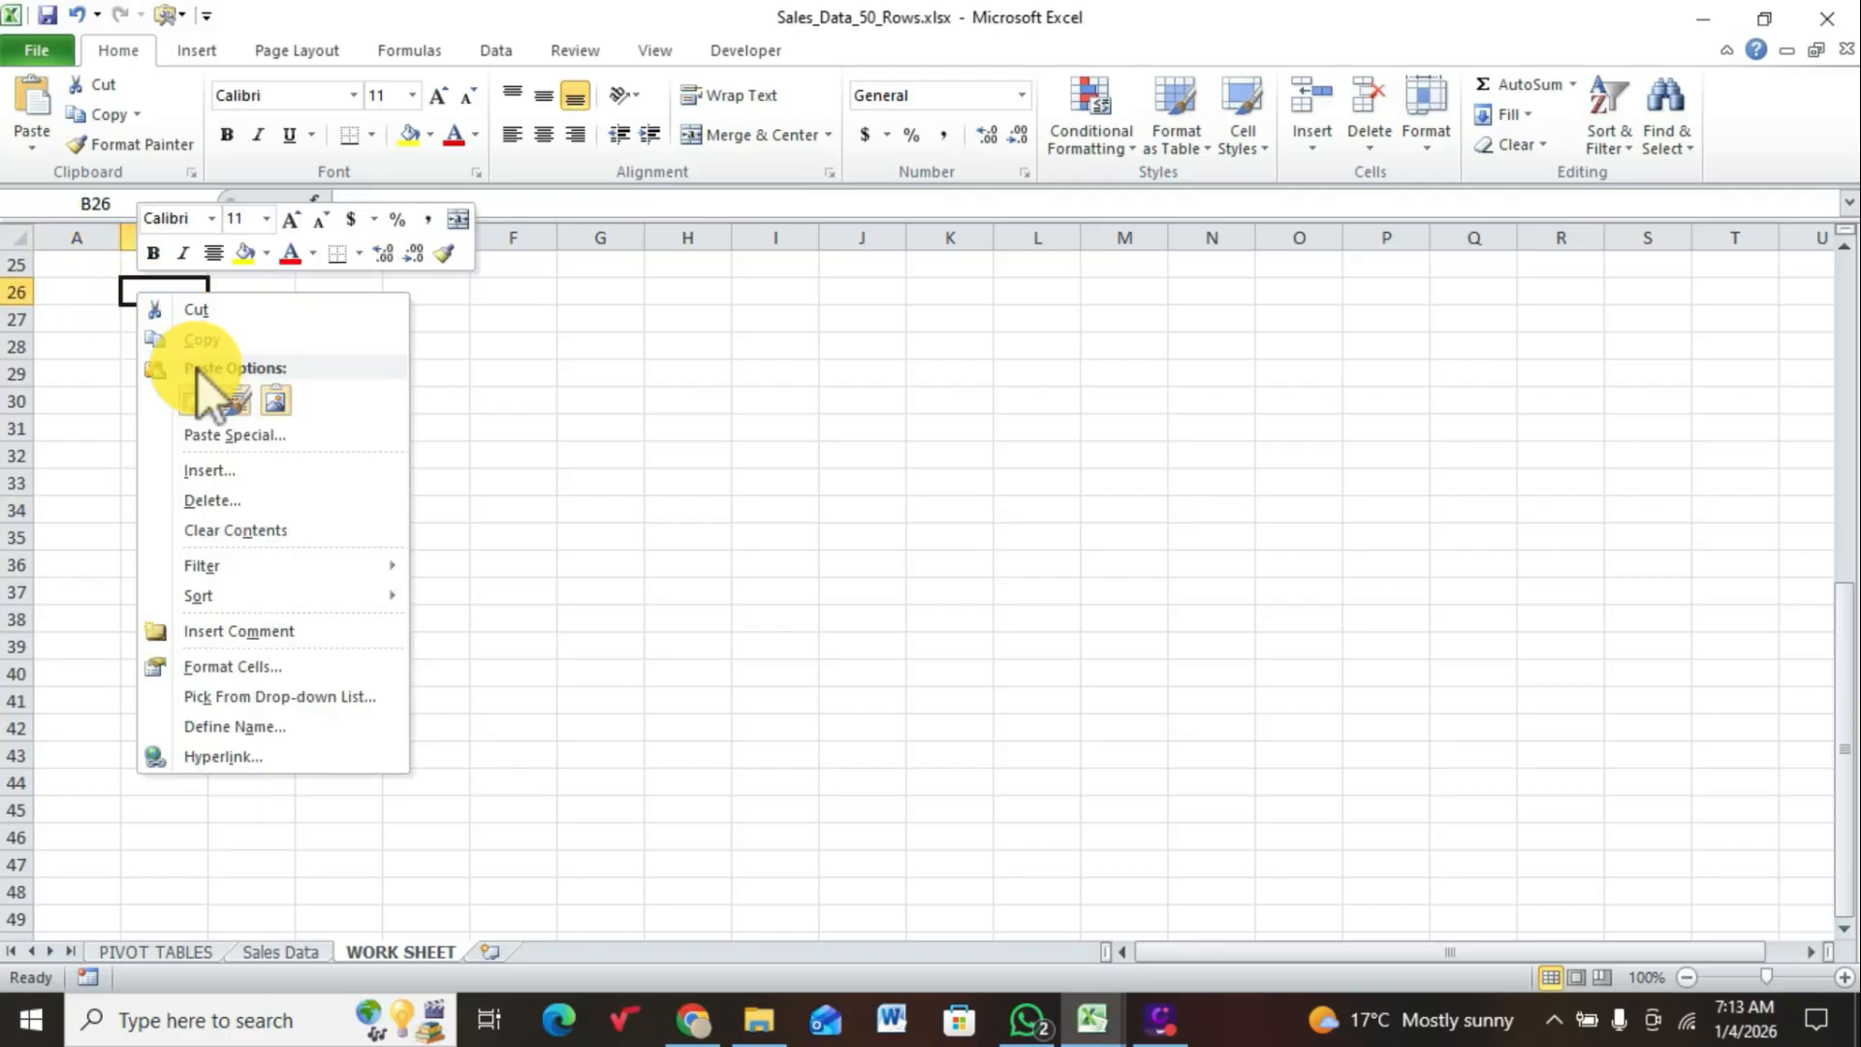
pyautogui.click(197, 397)
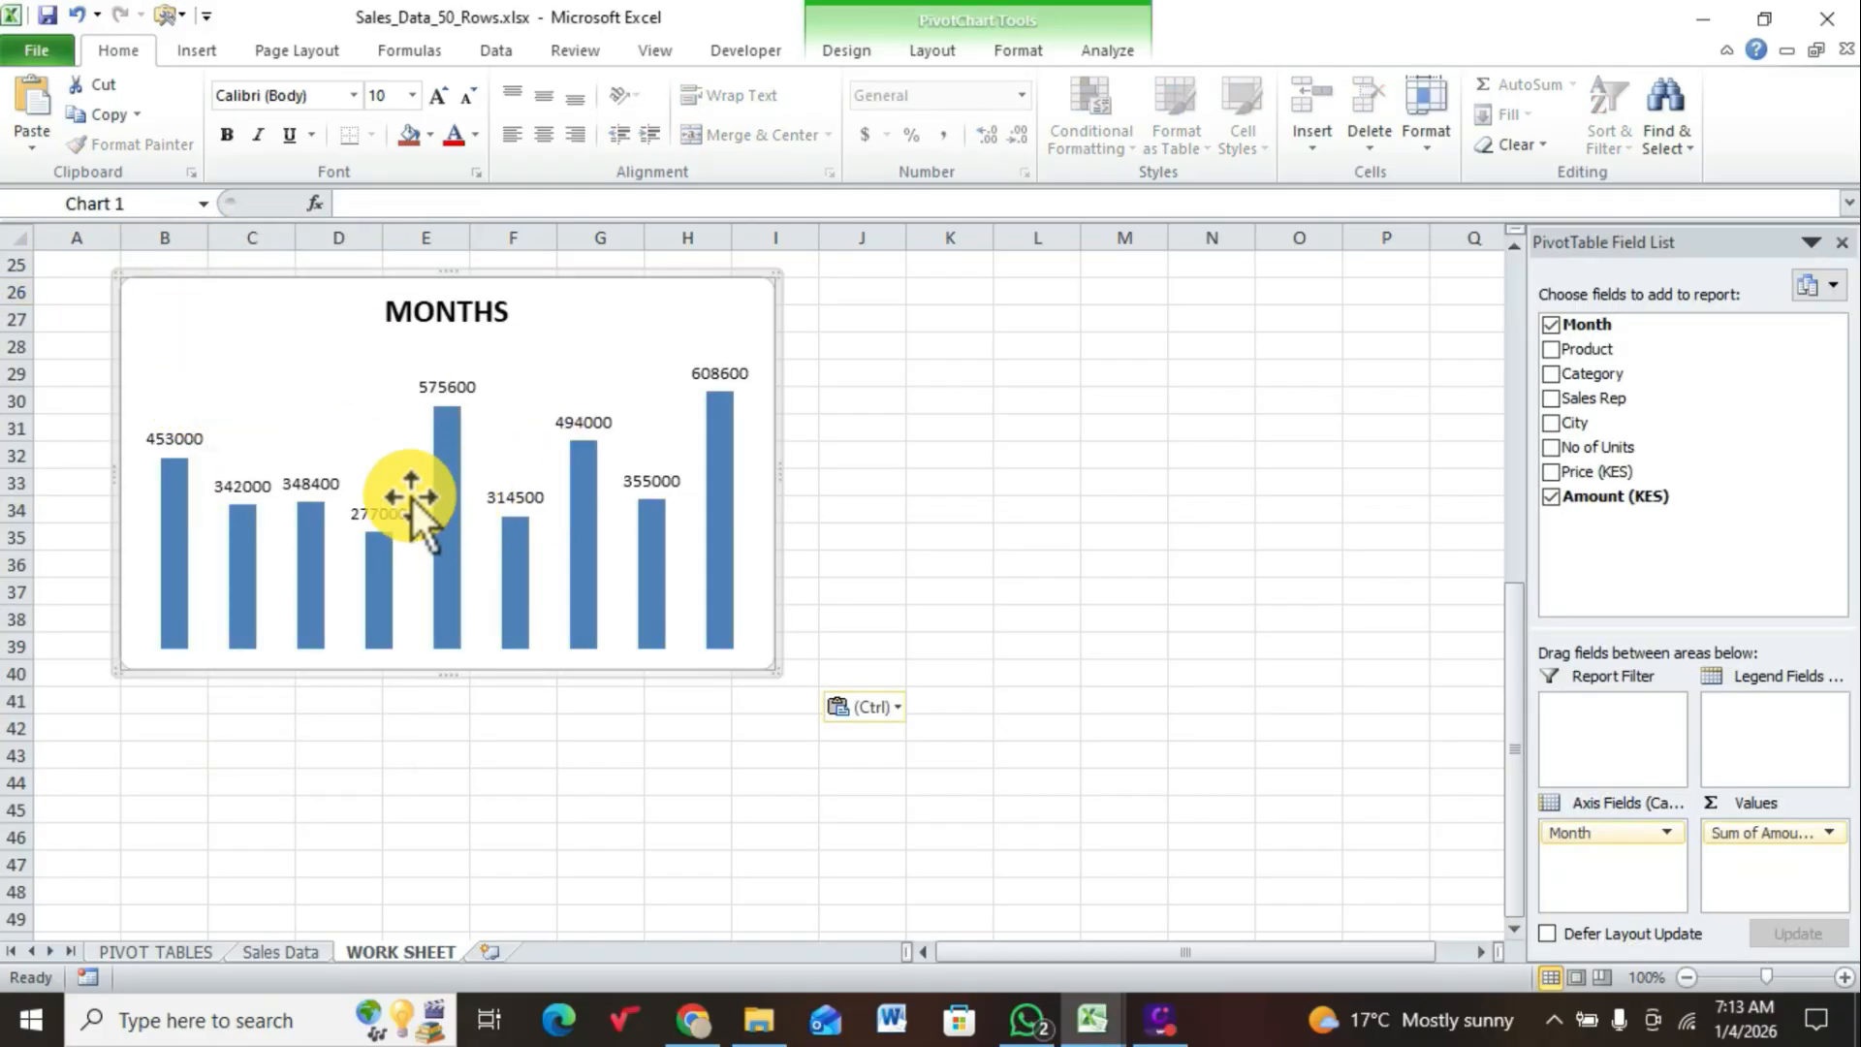
# Step: Set the width of the MONTHS chart to 4 inches
pyautogui.moveTo(469, 464)
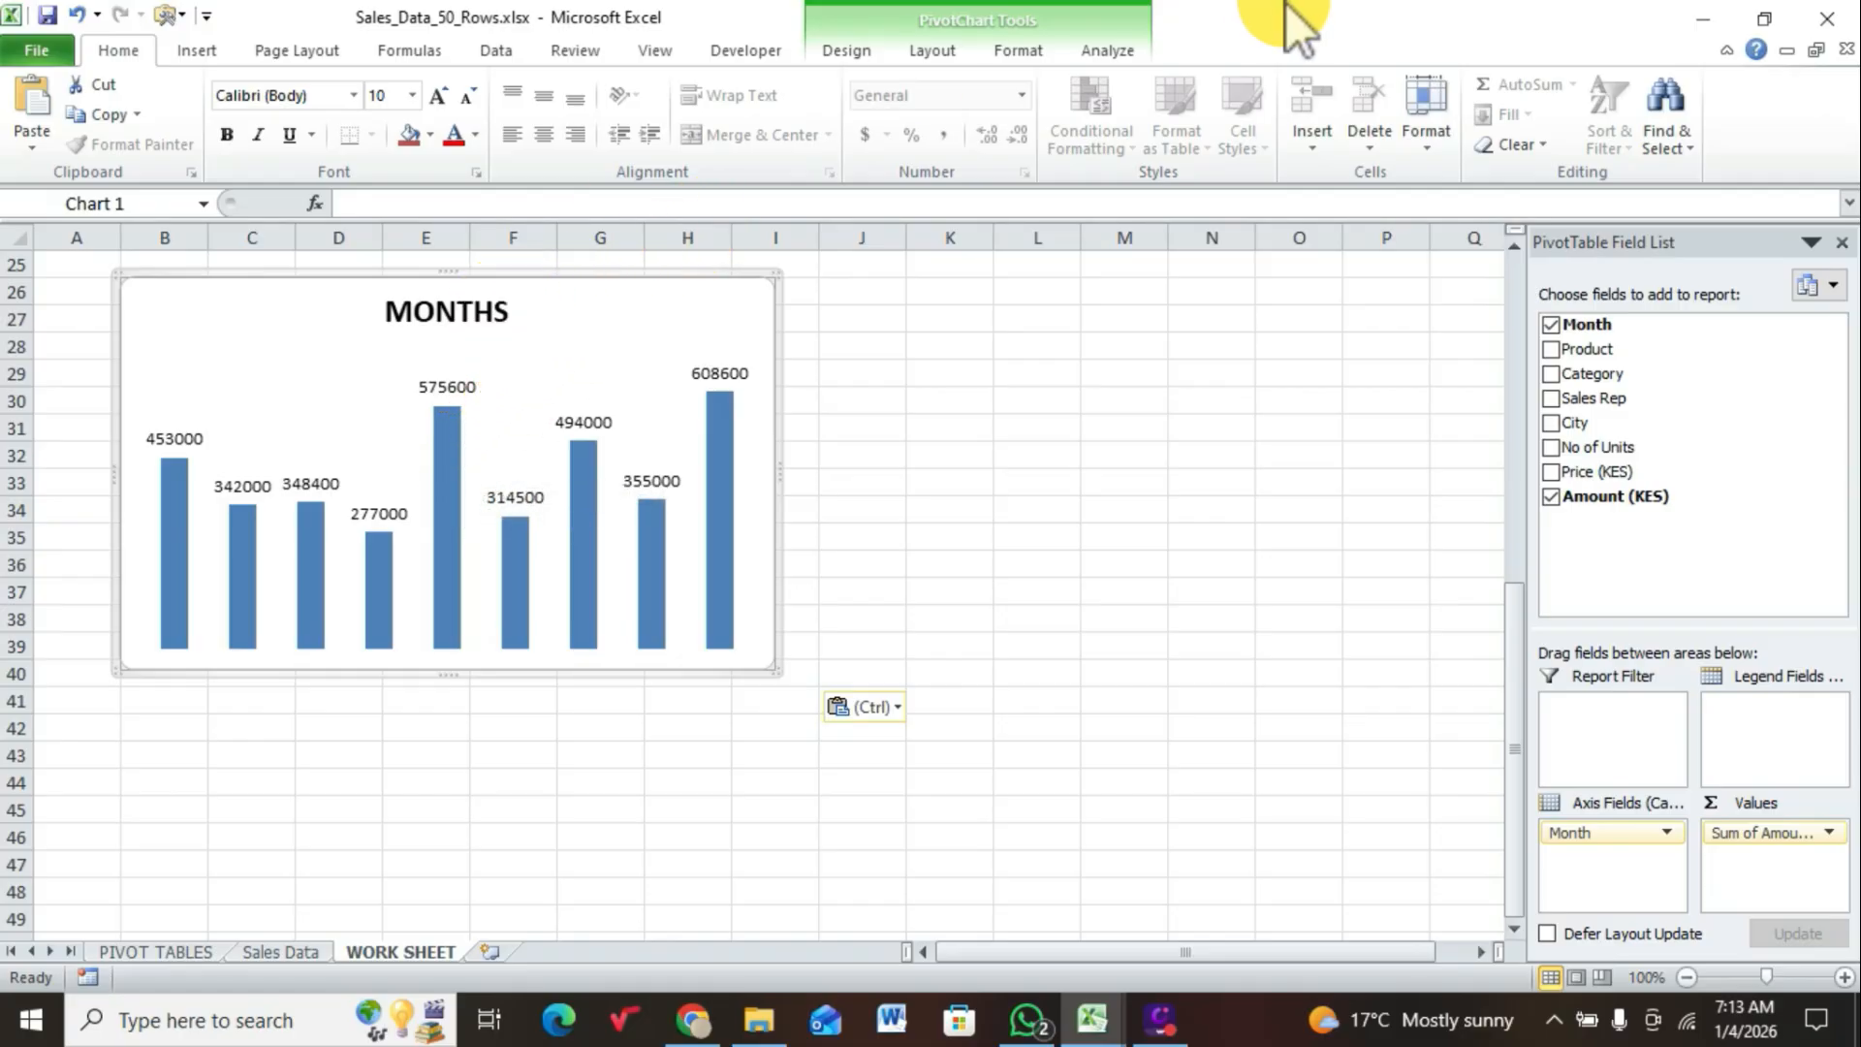
pyautogui.click(1095, 45)
pyautogui.click(1024, 43)
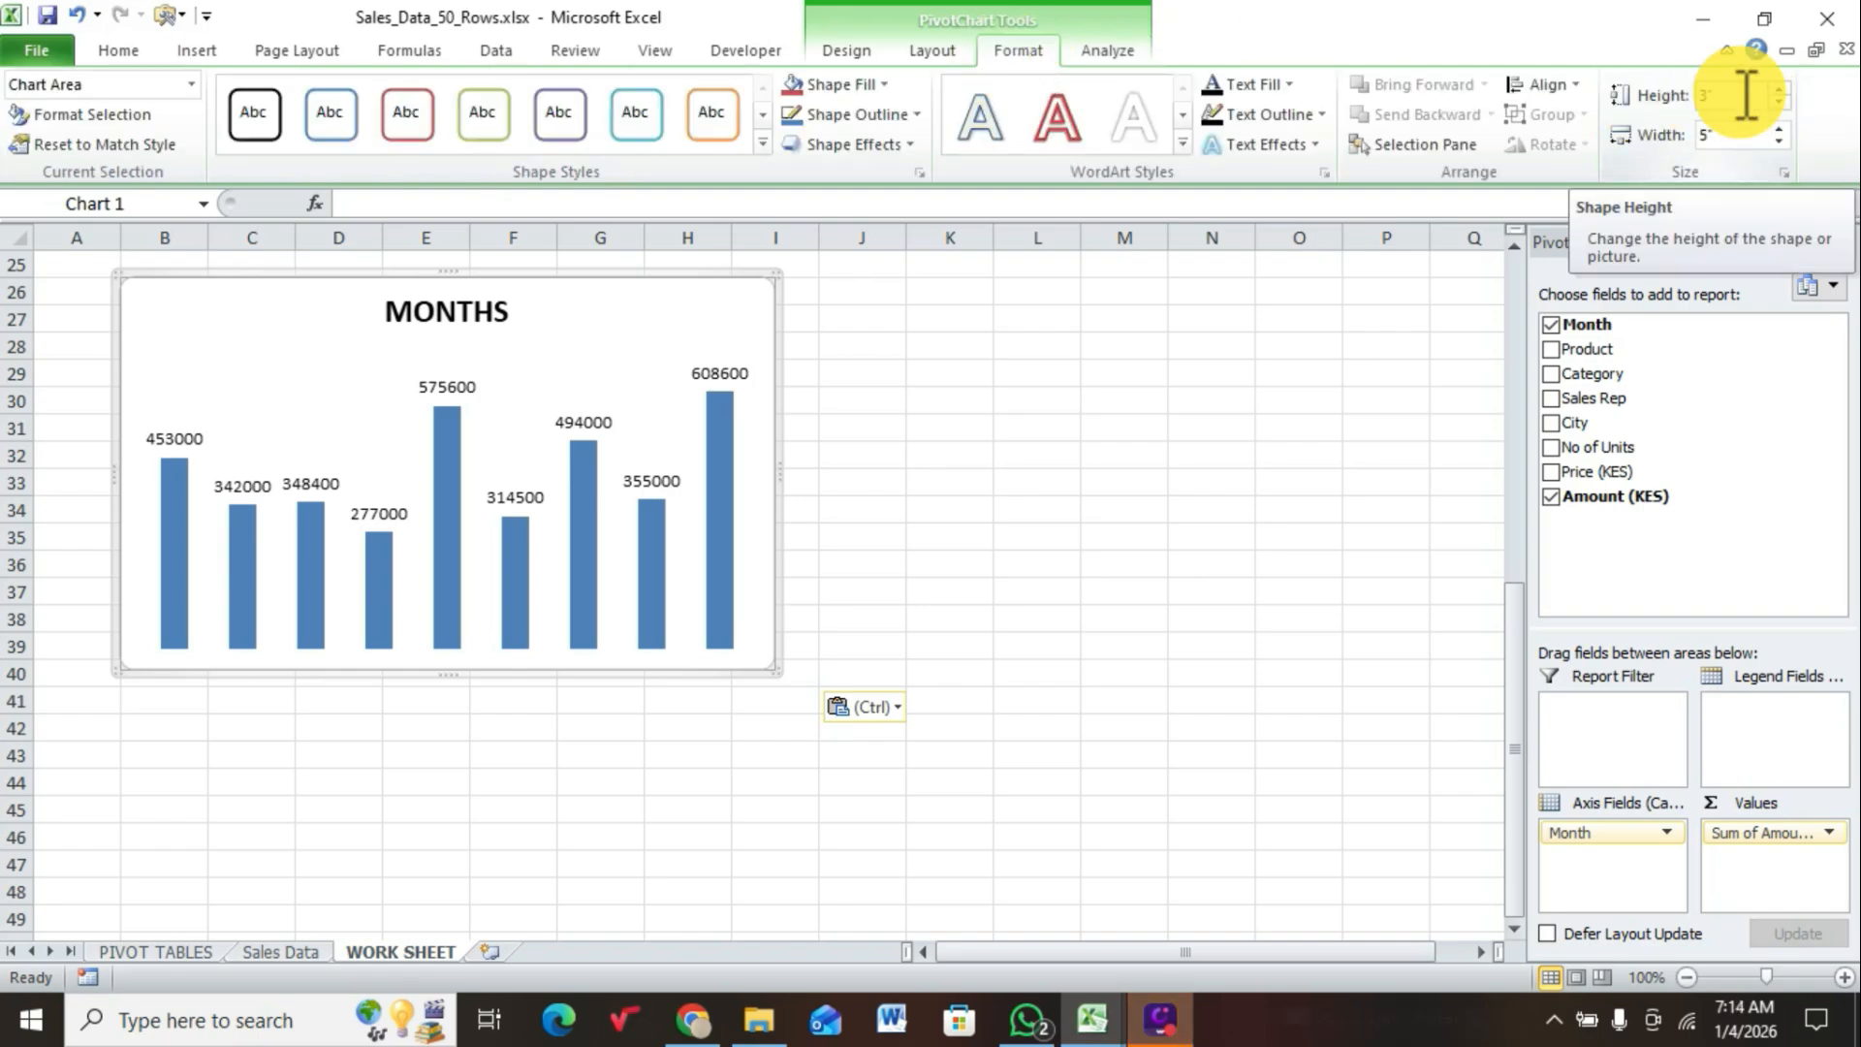
pyautogui.click(1718, 136)
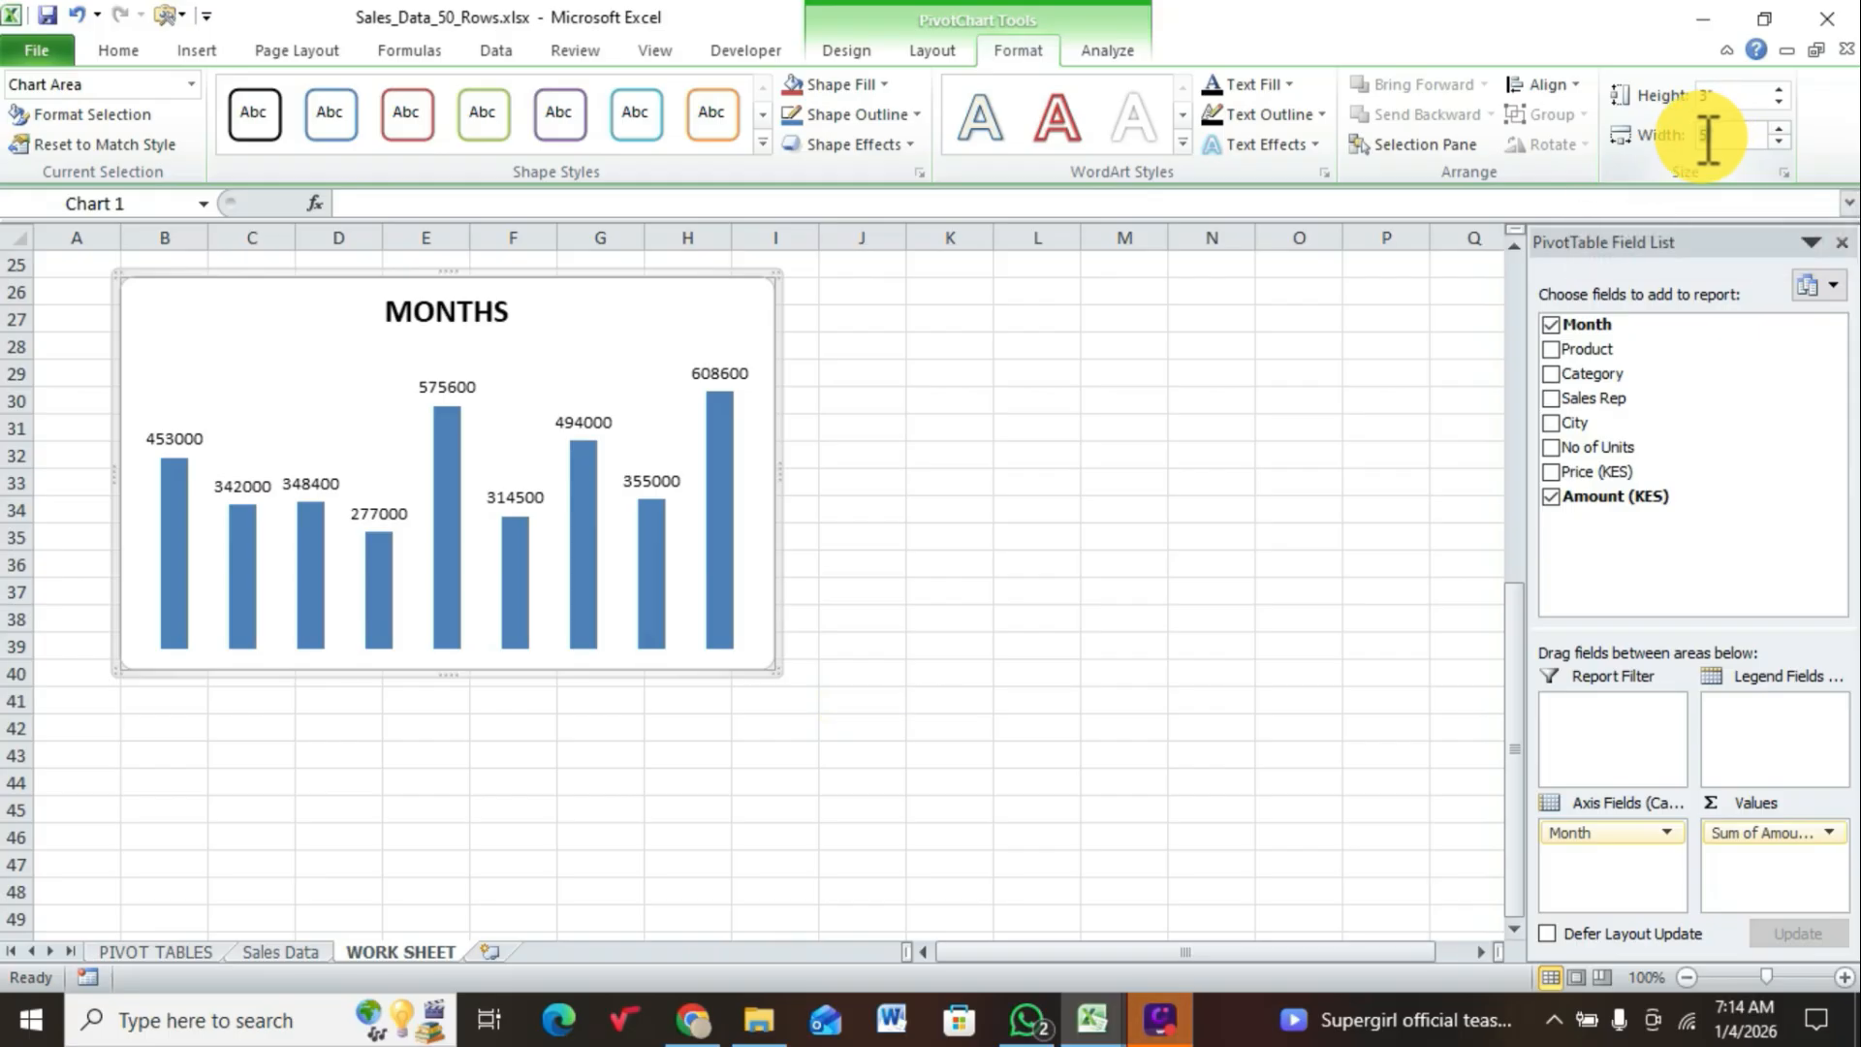
pyautogui.write('4')
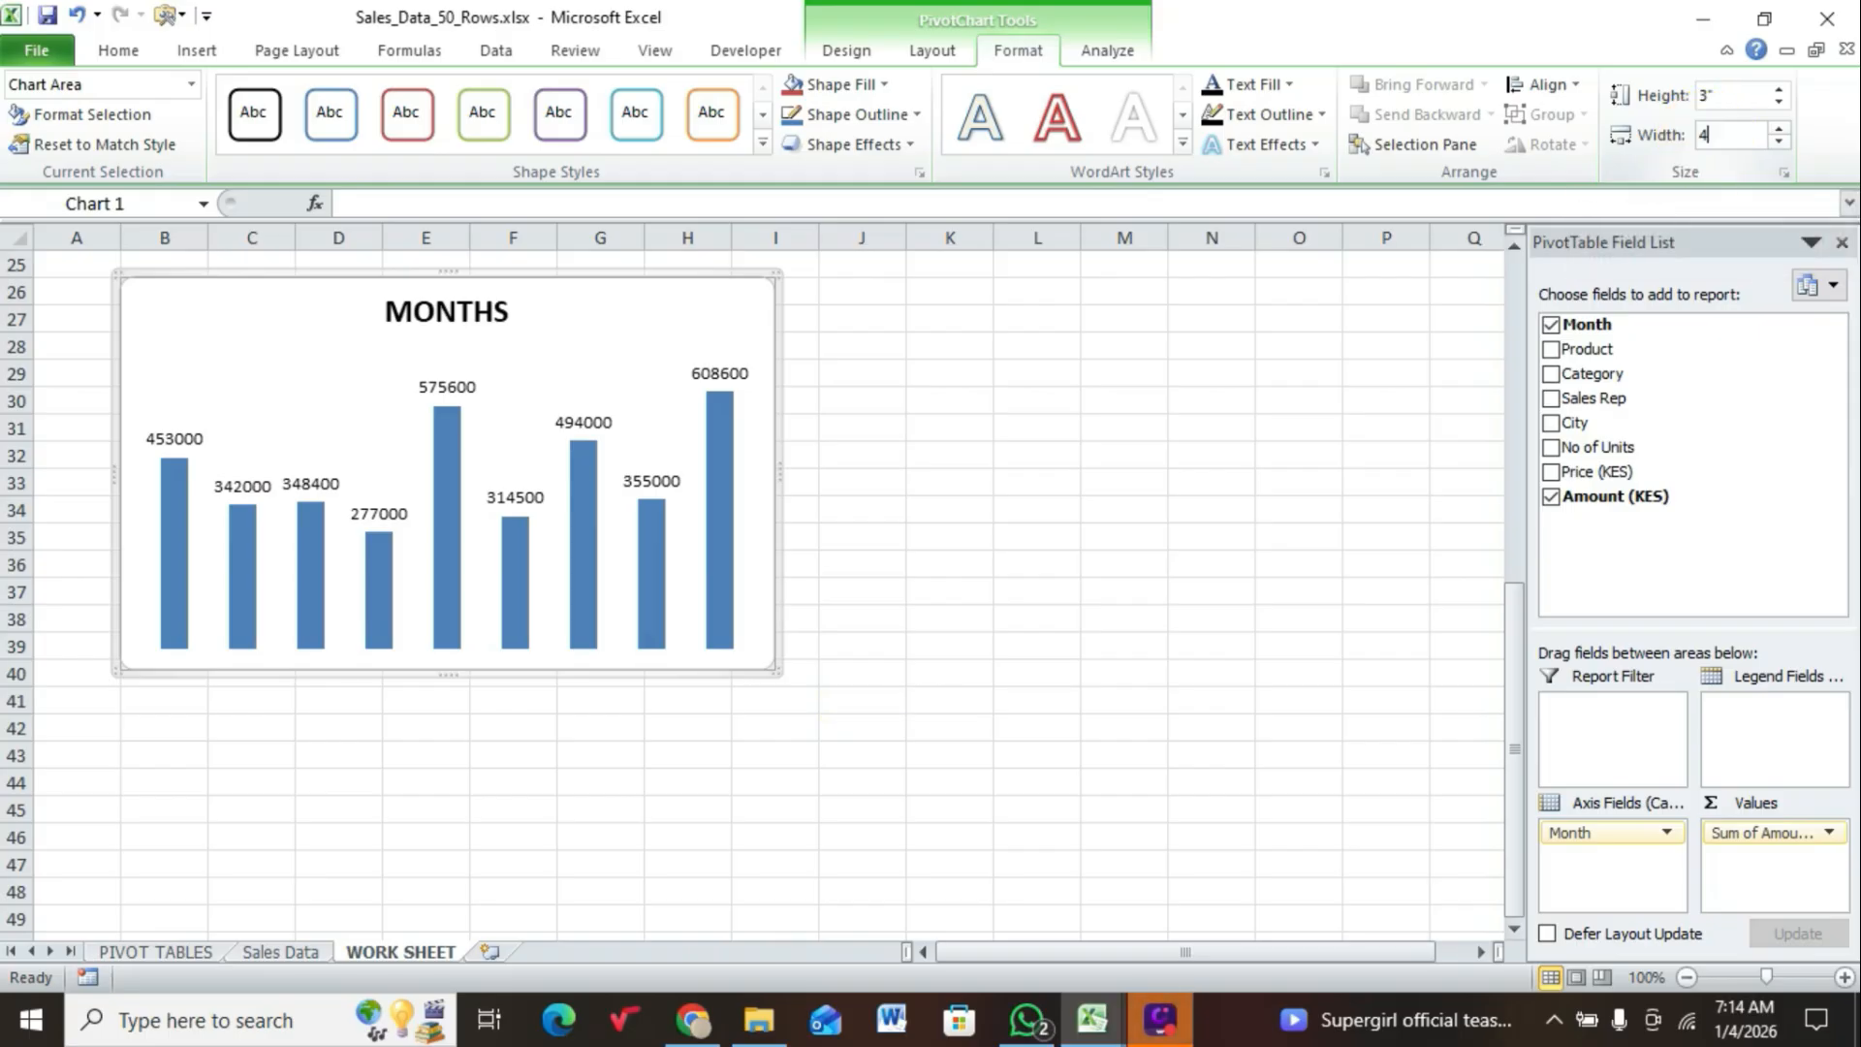
pyautogui.press('Return')
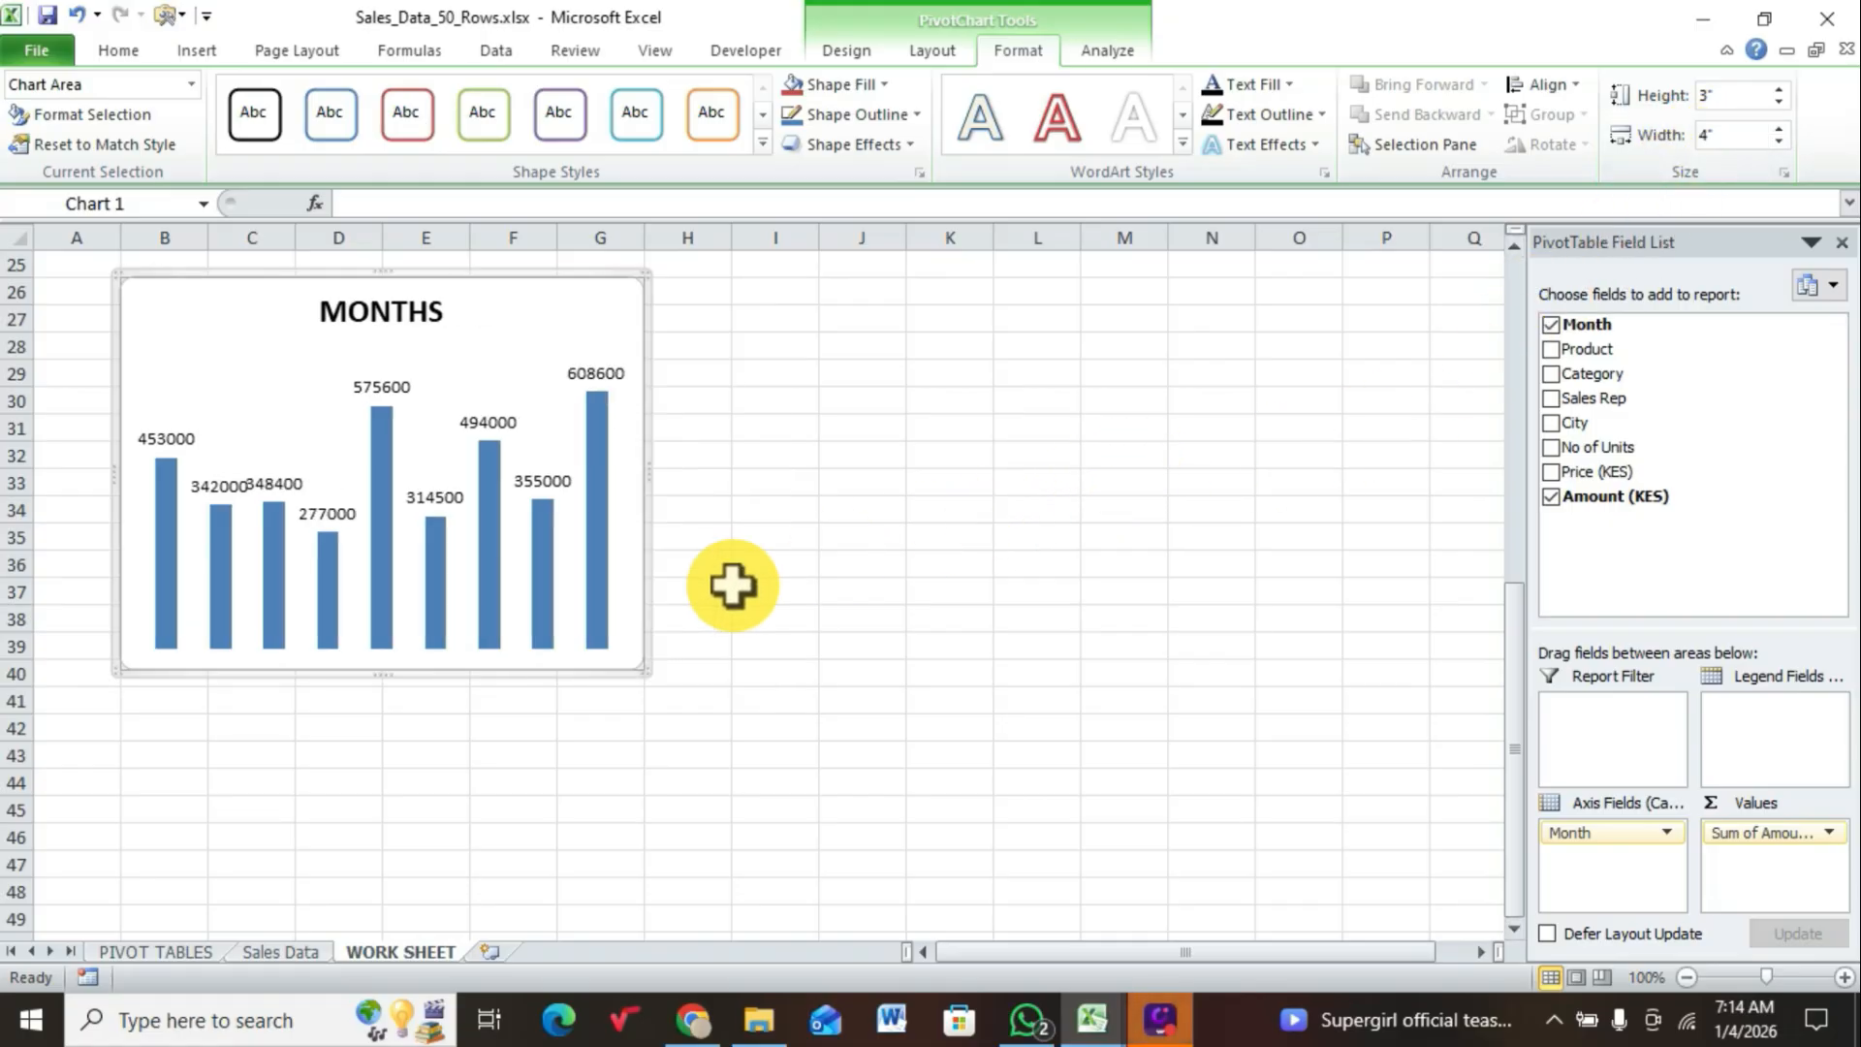
# Step: Insert a 2-D clustered bar PivotChart from the product PivotTable on the PIVOT TABLES sheet
pyautogui.click(163, 953)
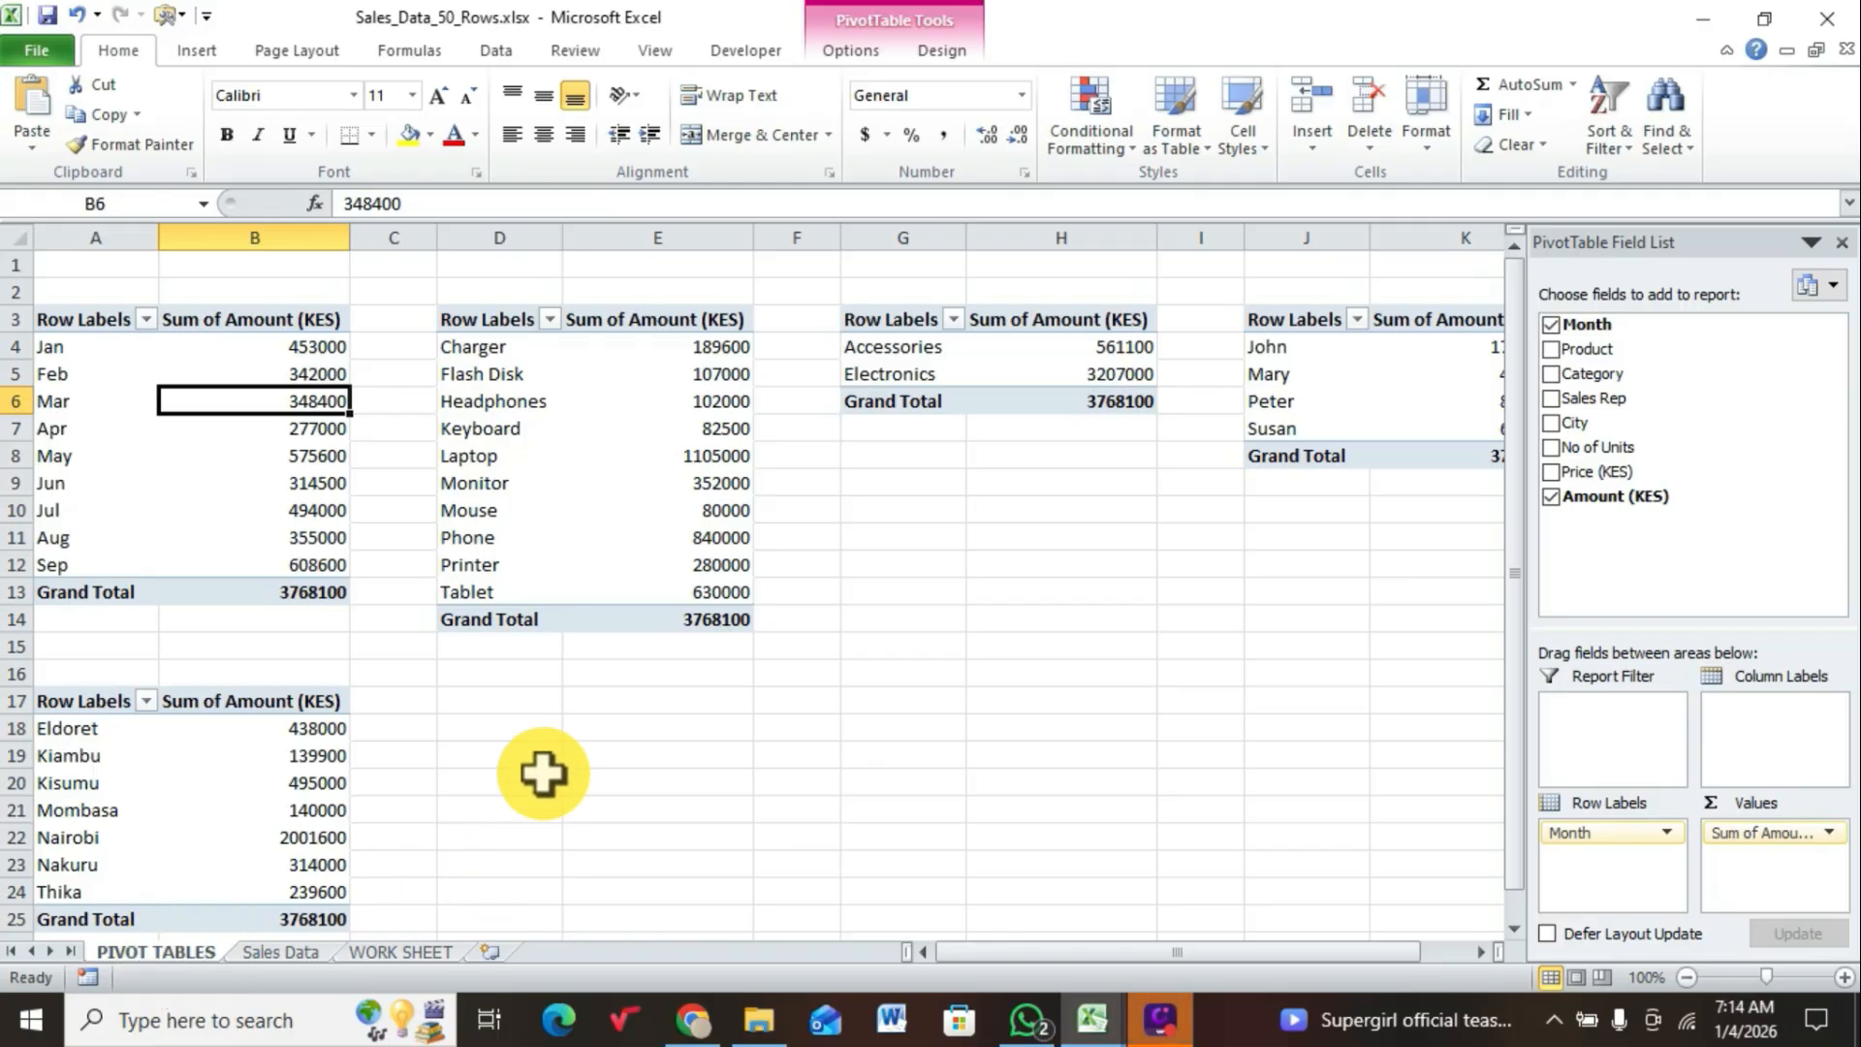
pyautogui.click(607, 433)
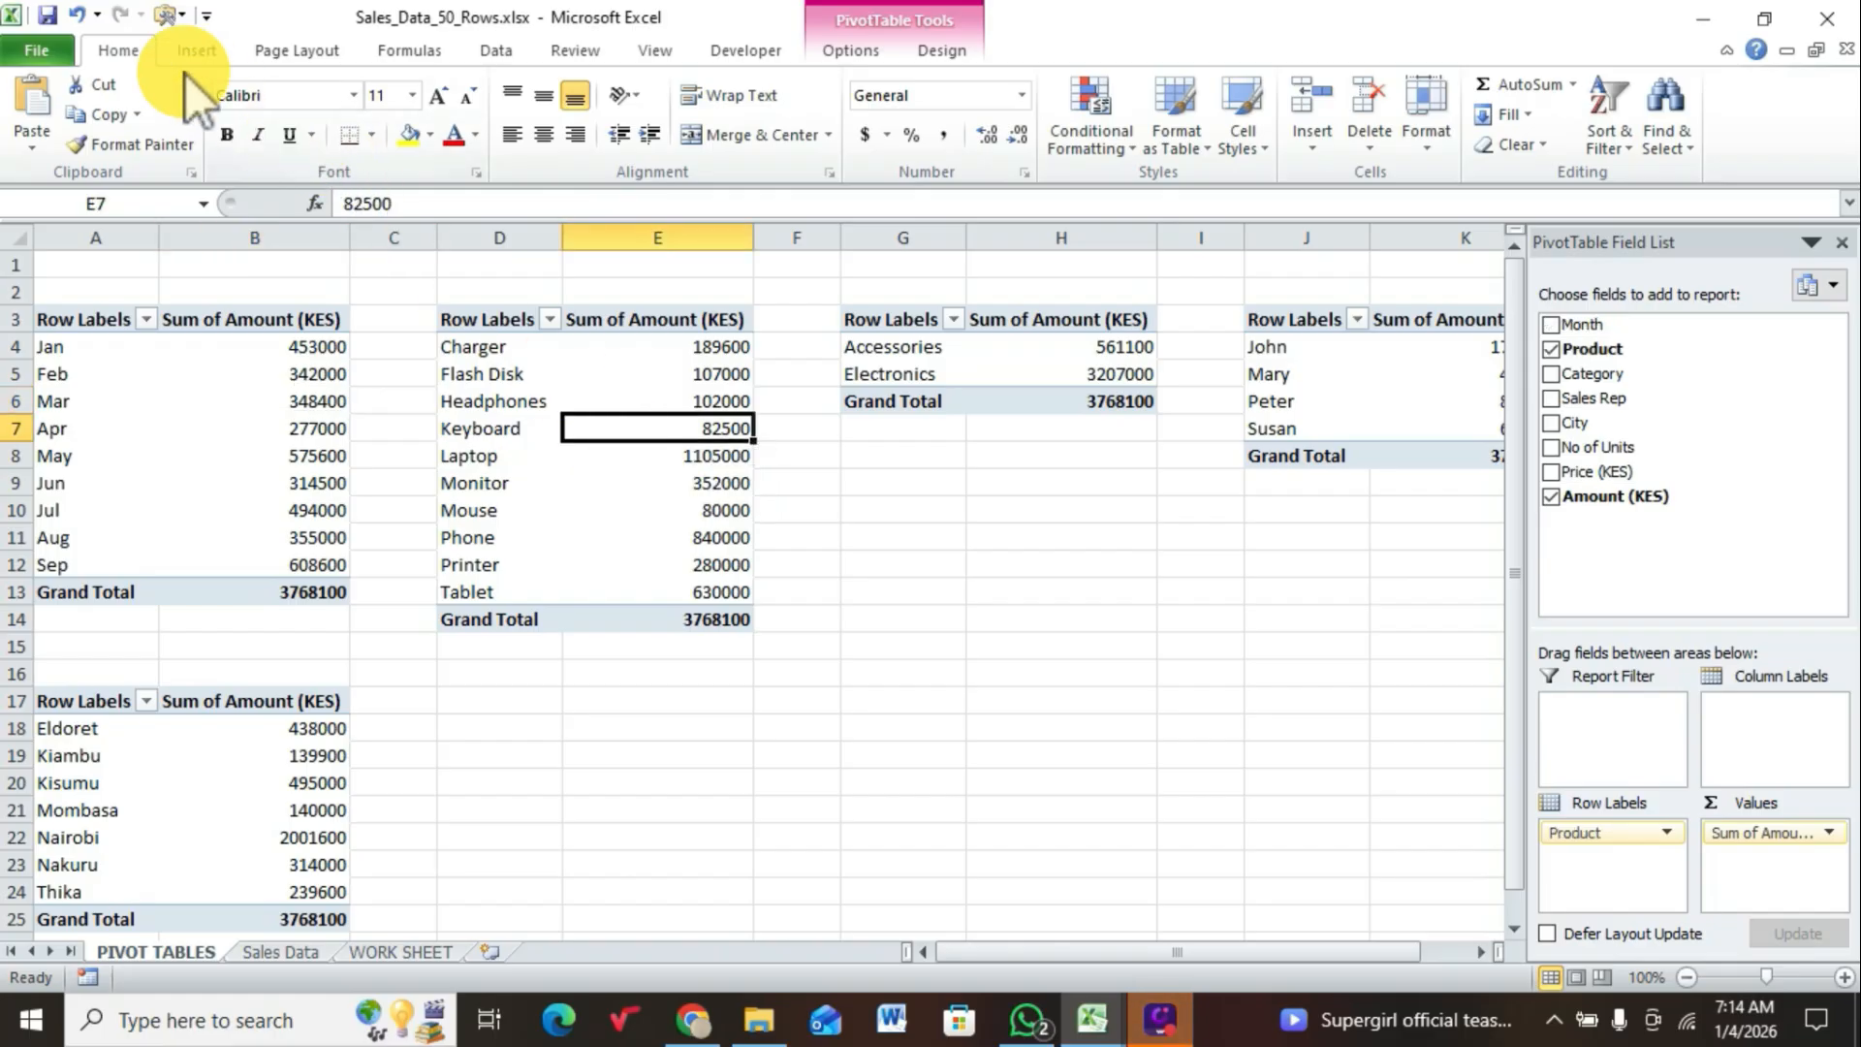
pyautogui.click(202, 46)
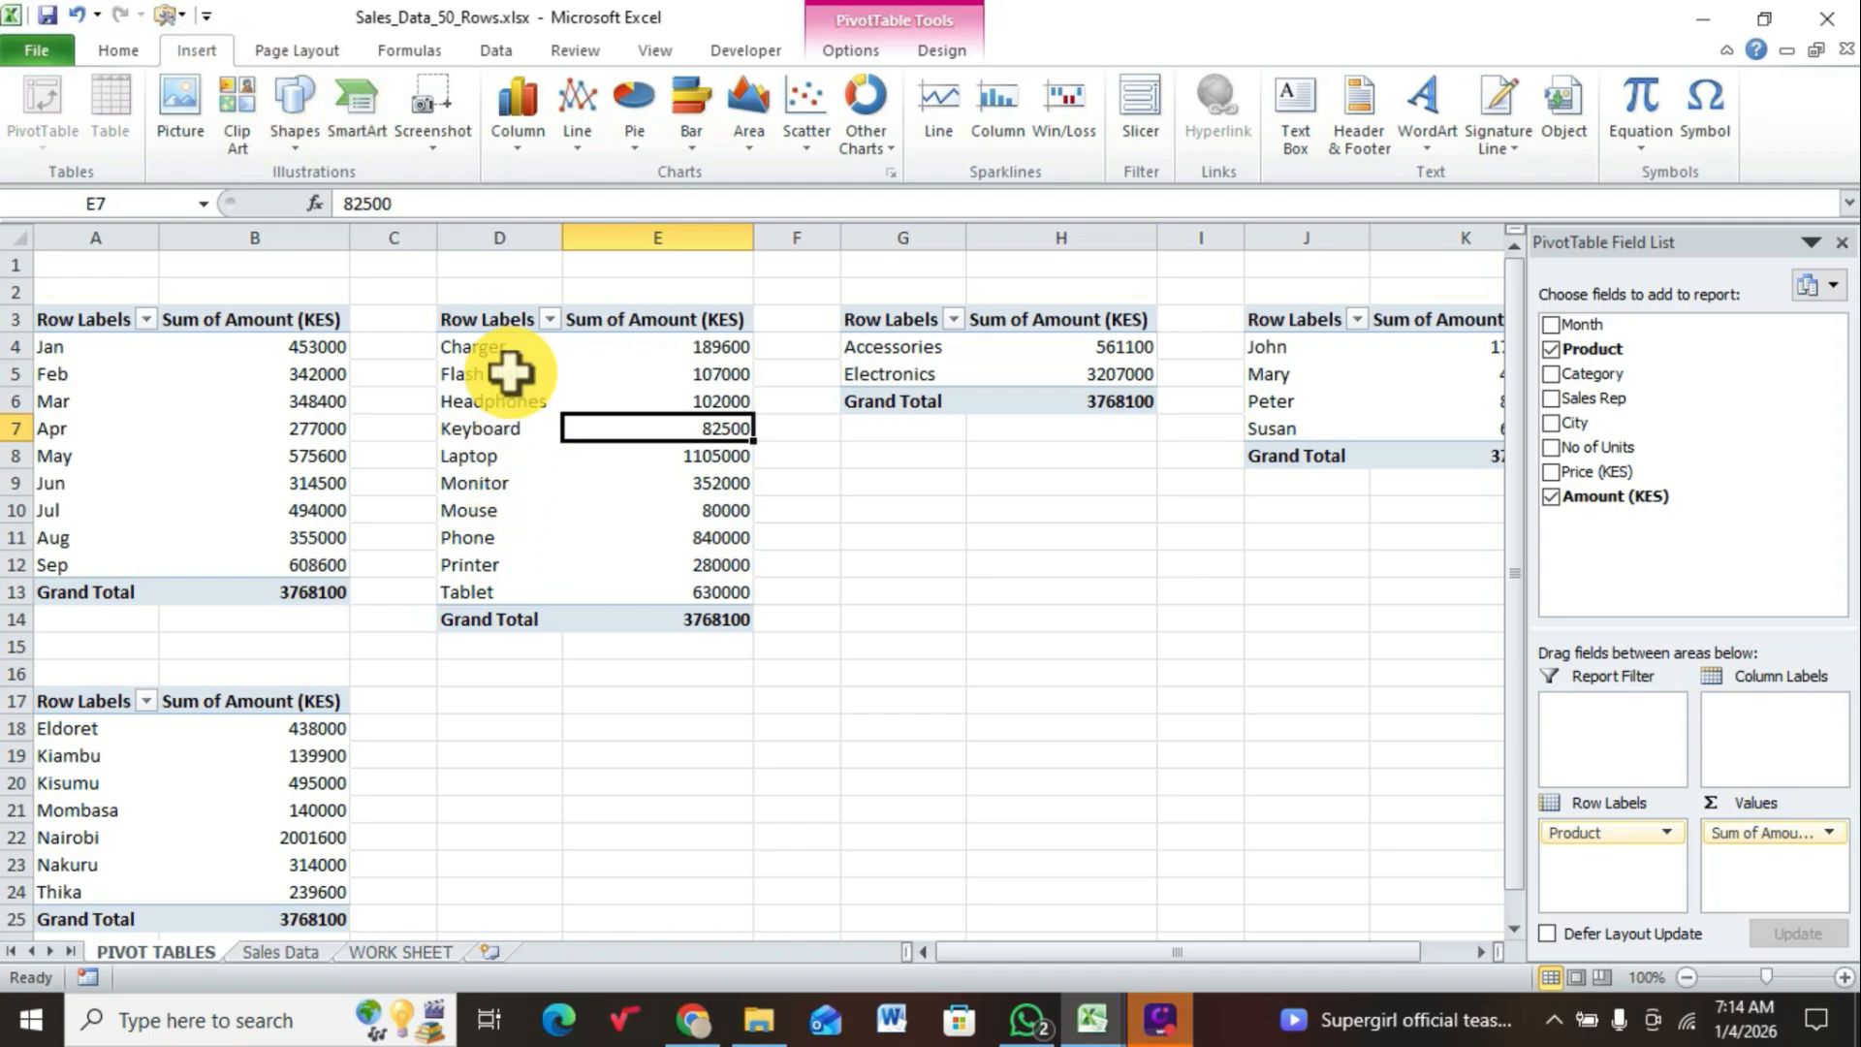
pyautogui.click(514, 132)
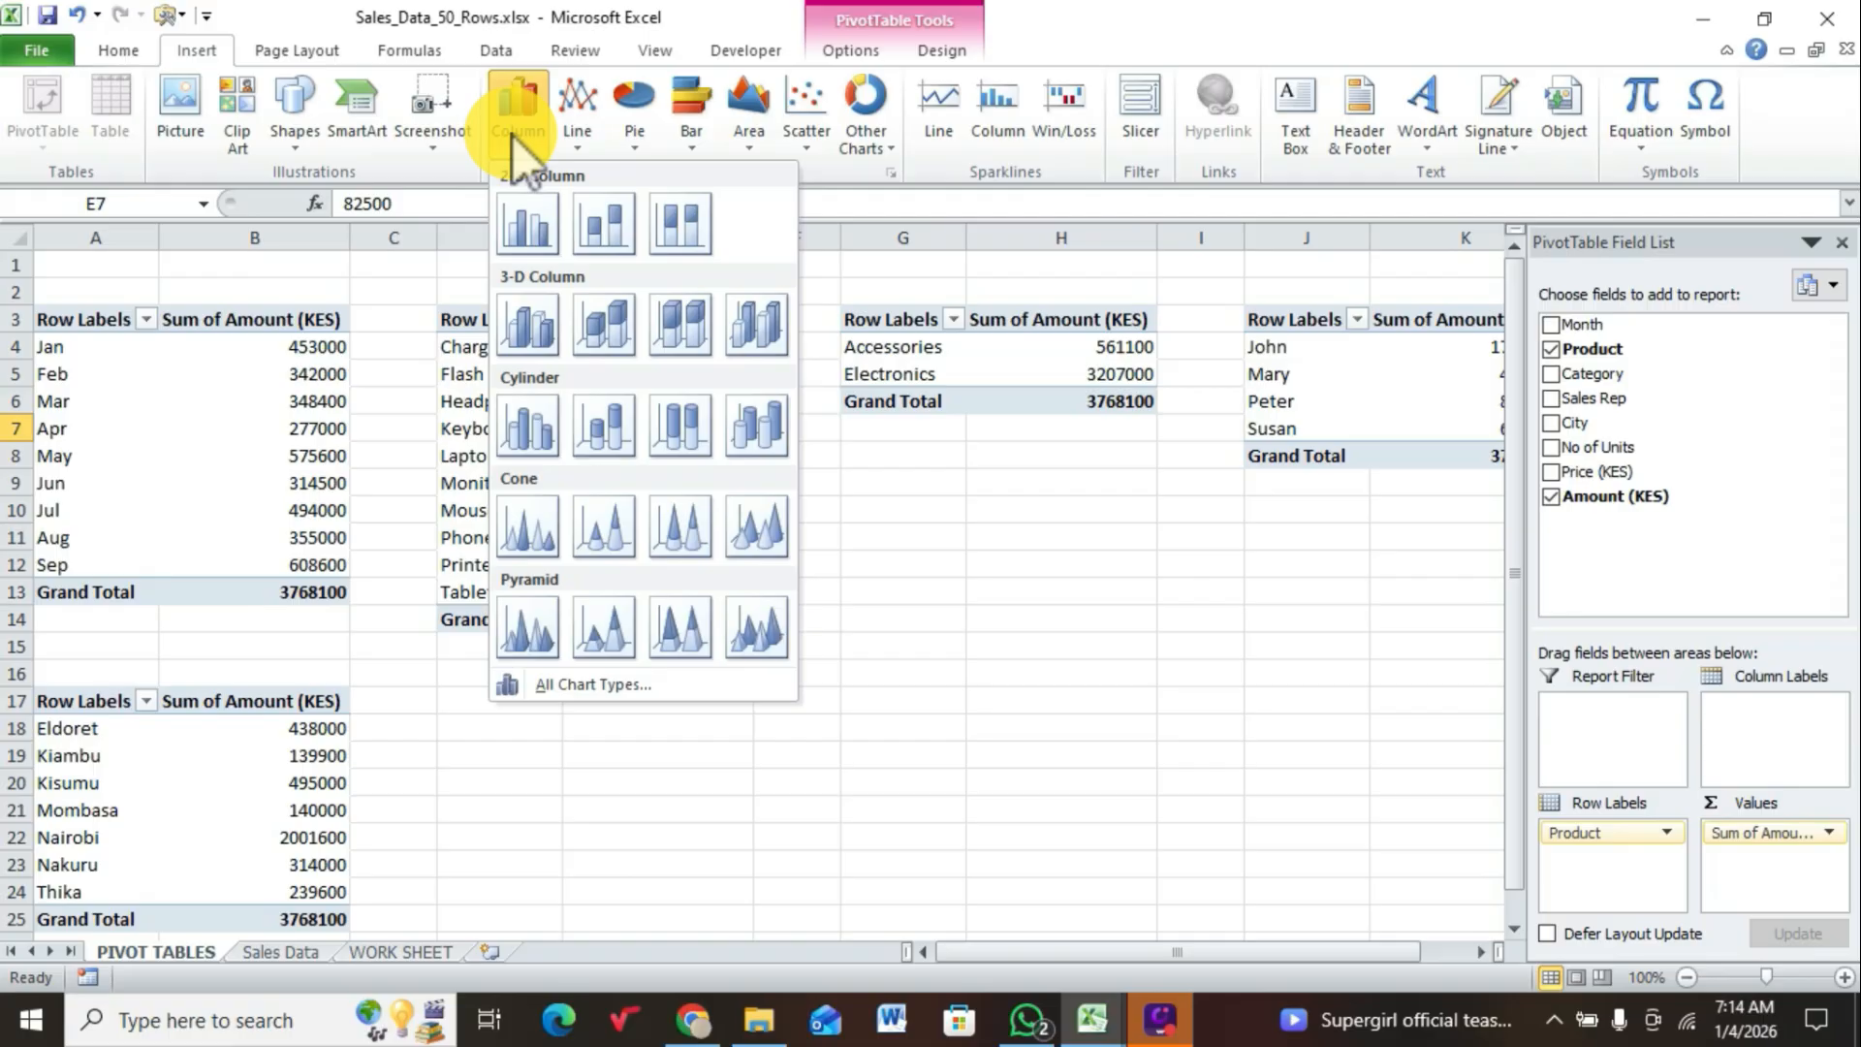
pyautogui.click(689, 147)
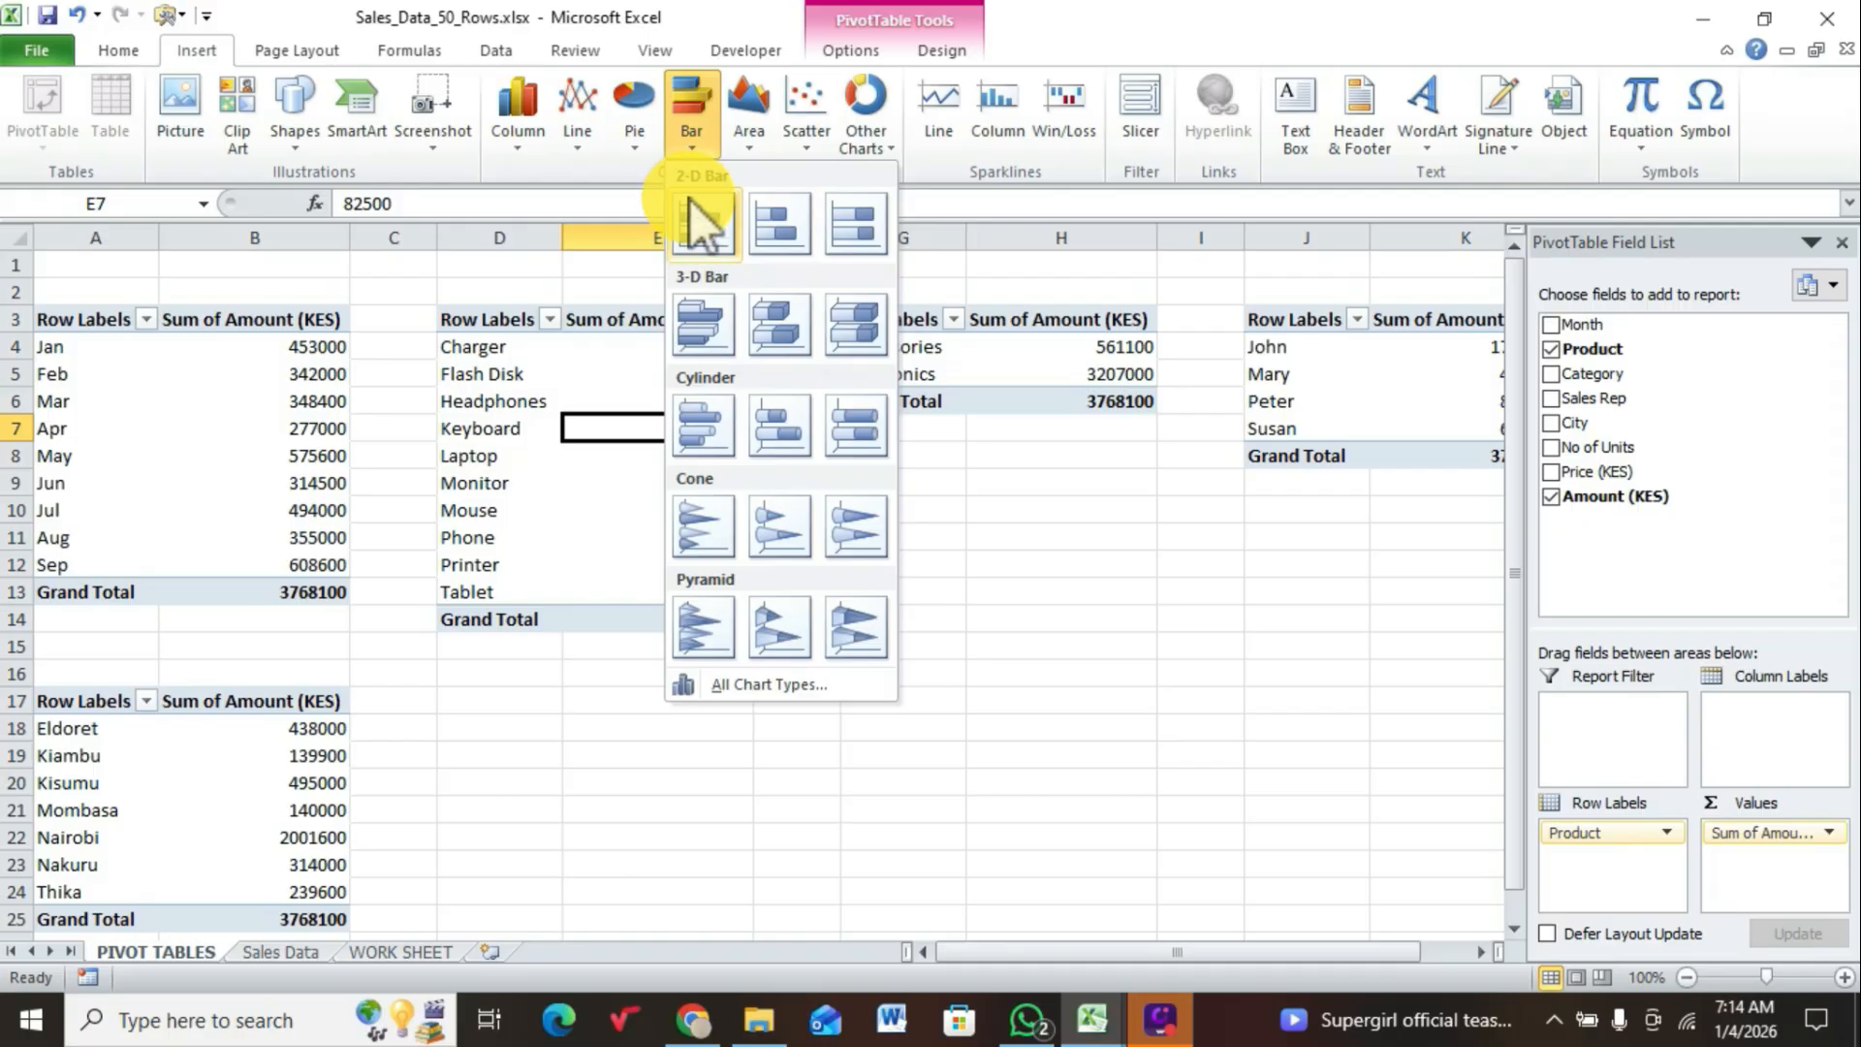
pyautogui.click(689, 225)
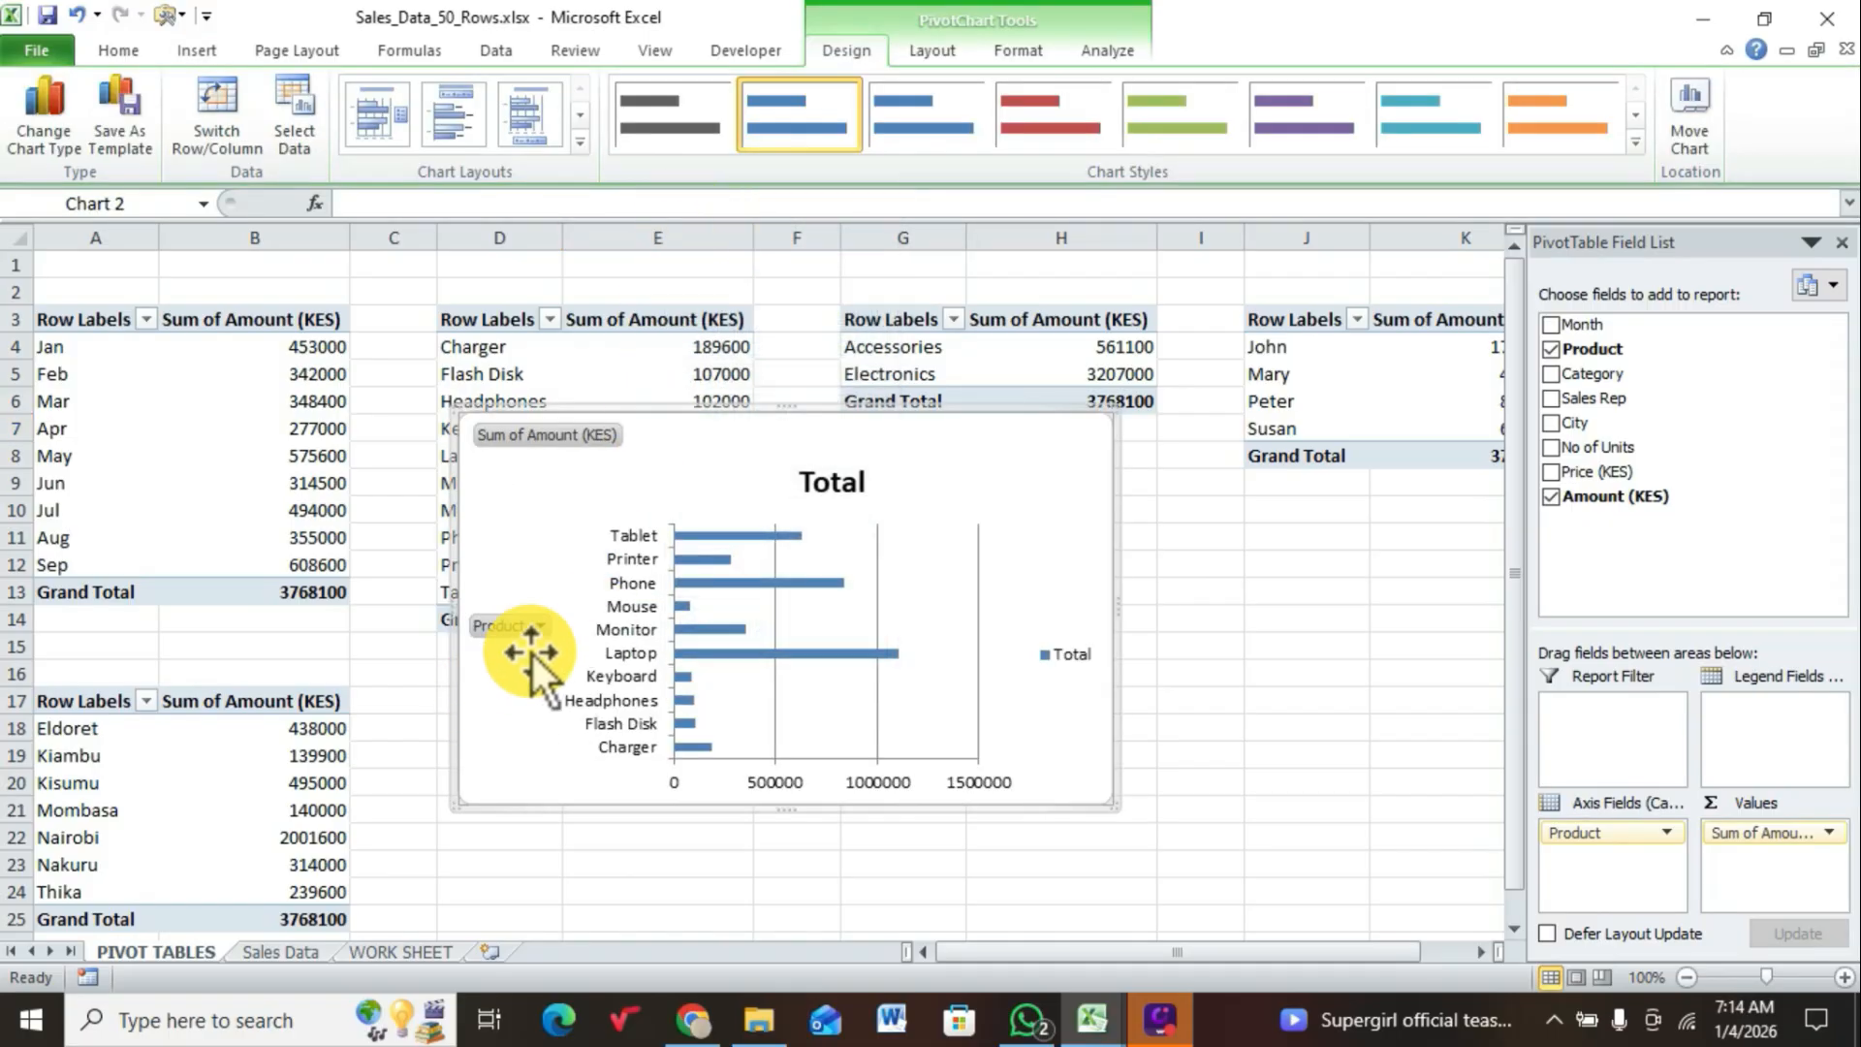
# Step: Hide all field buttons on the product sales chart and delete its legend
pyautogui.rightClick(544, 440)
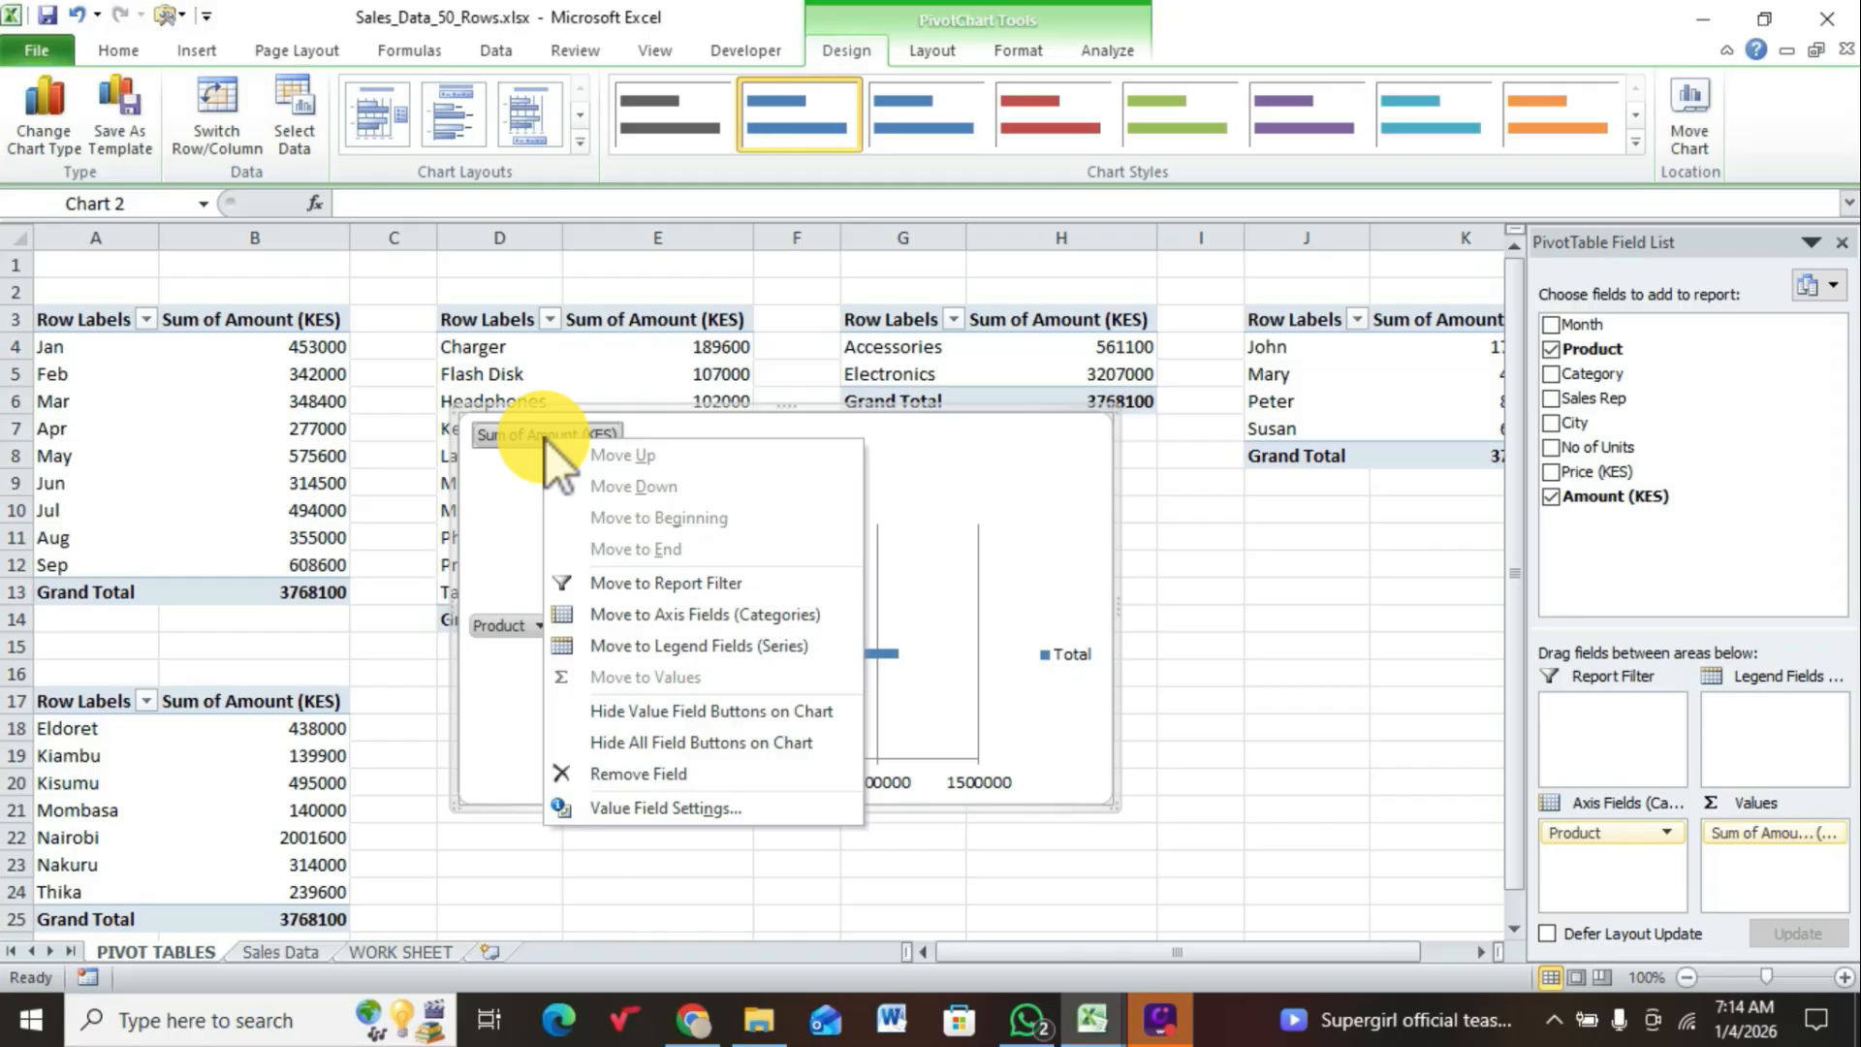
pyautogui.click(616, 738)
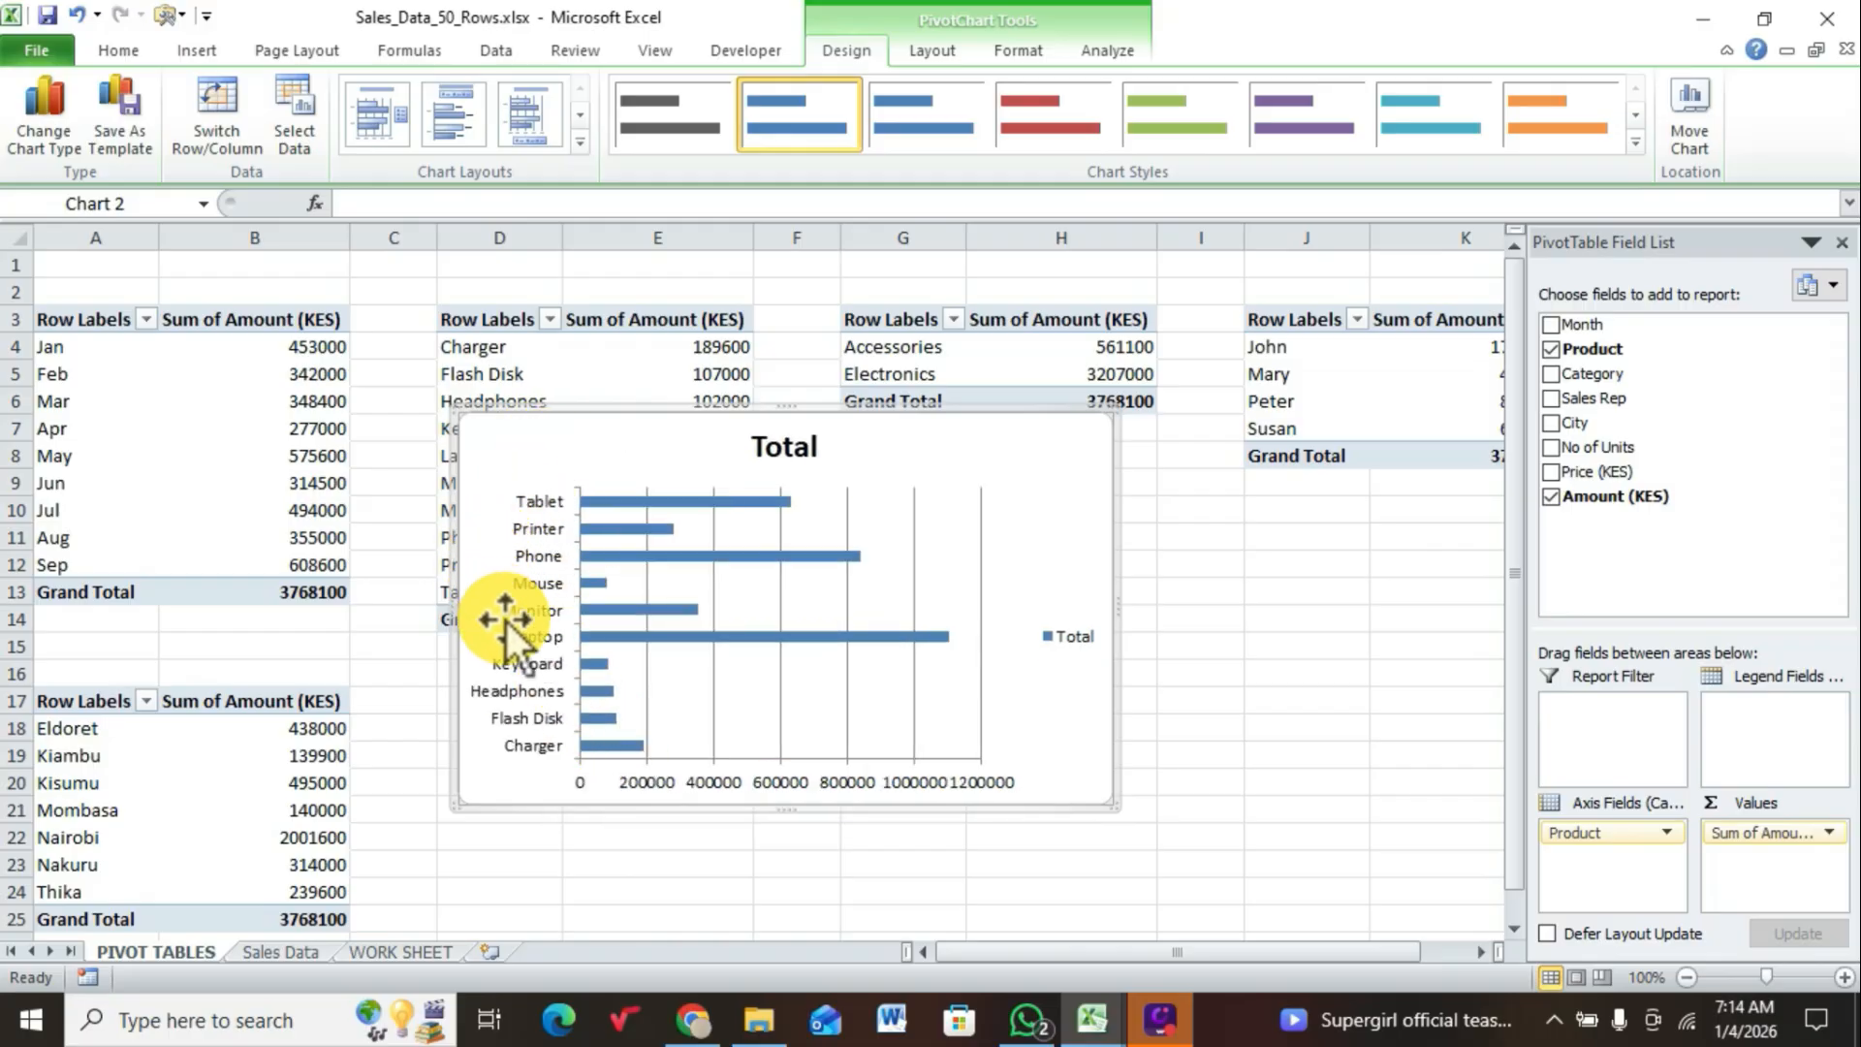
pyautogui.click(1064, 637)
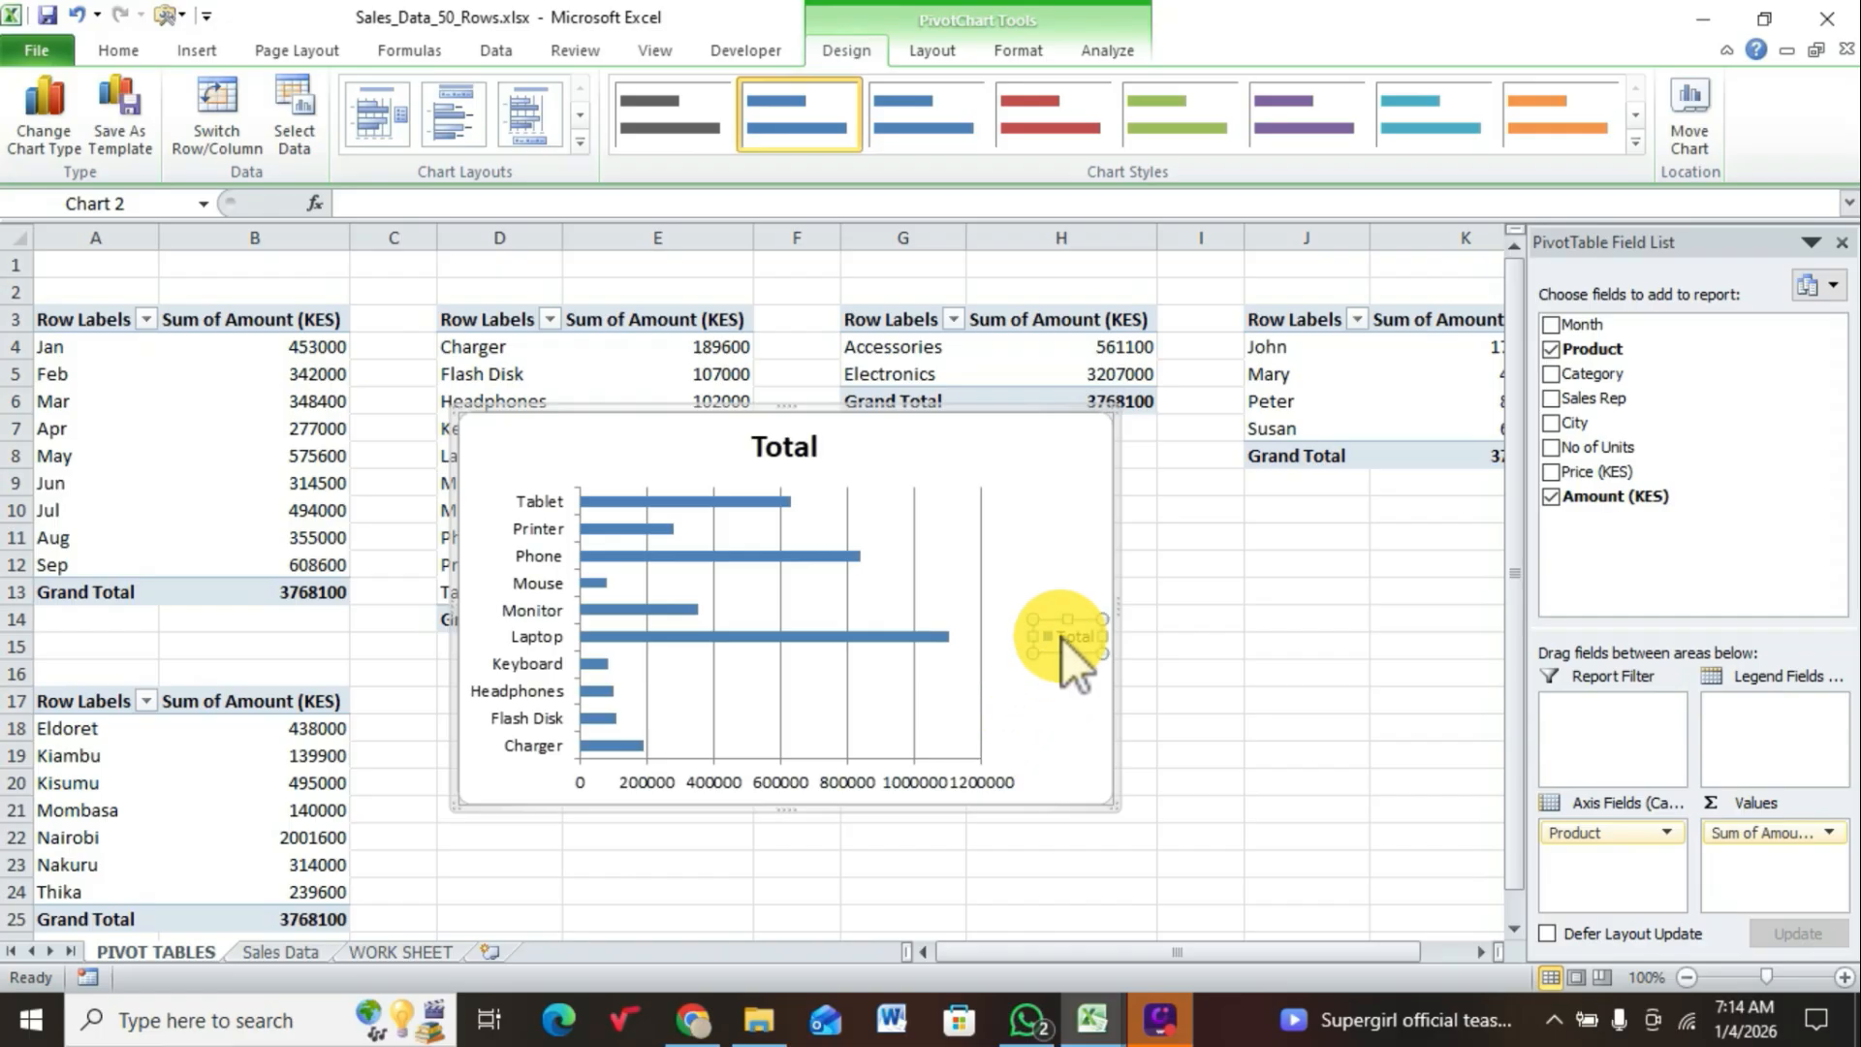
pyautogui.press('Delete')
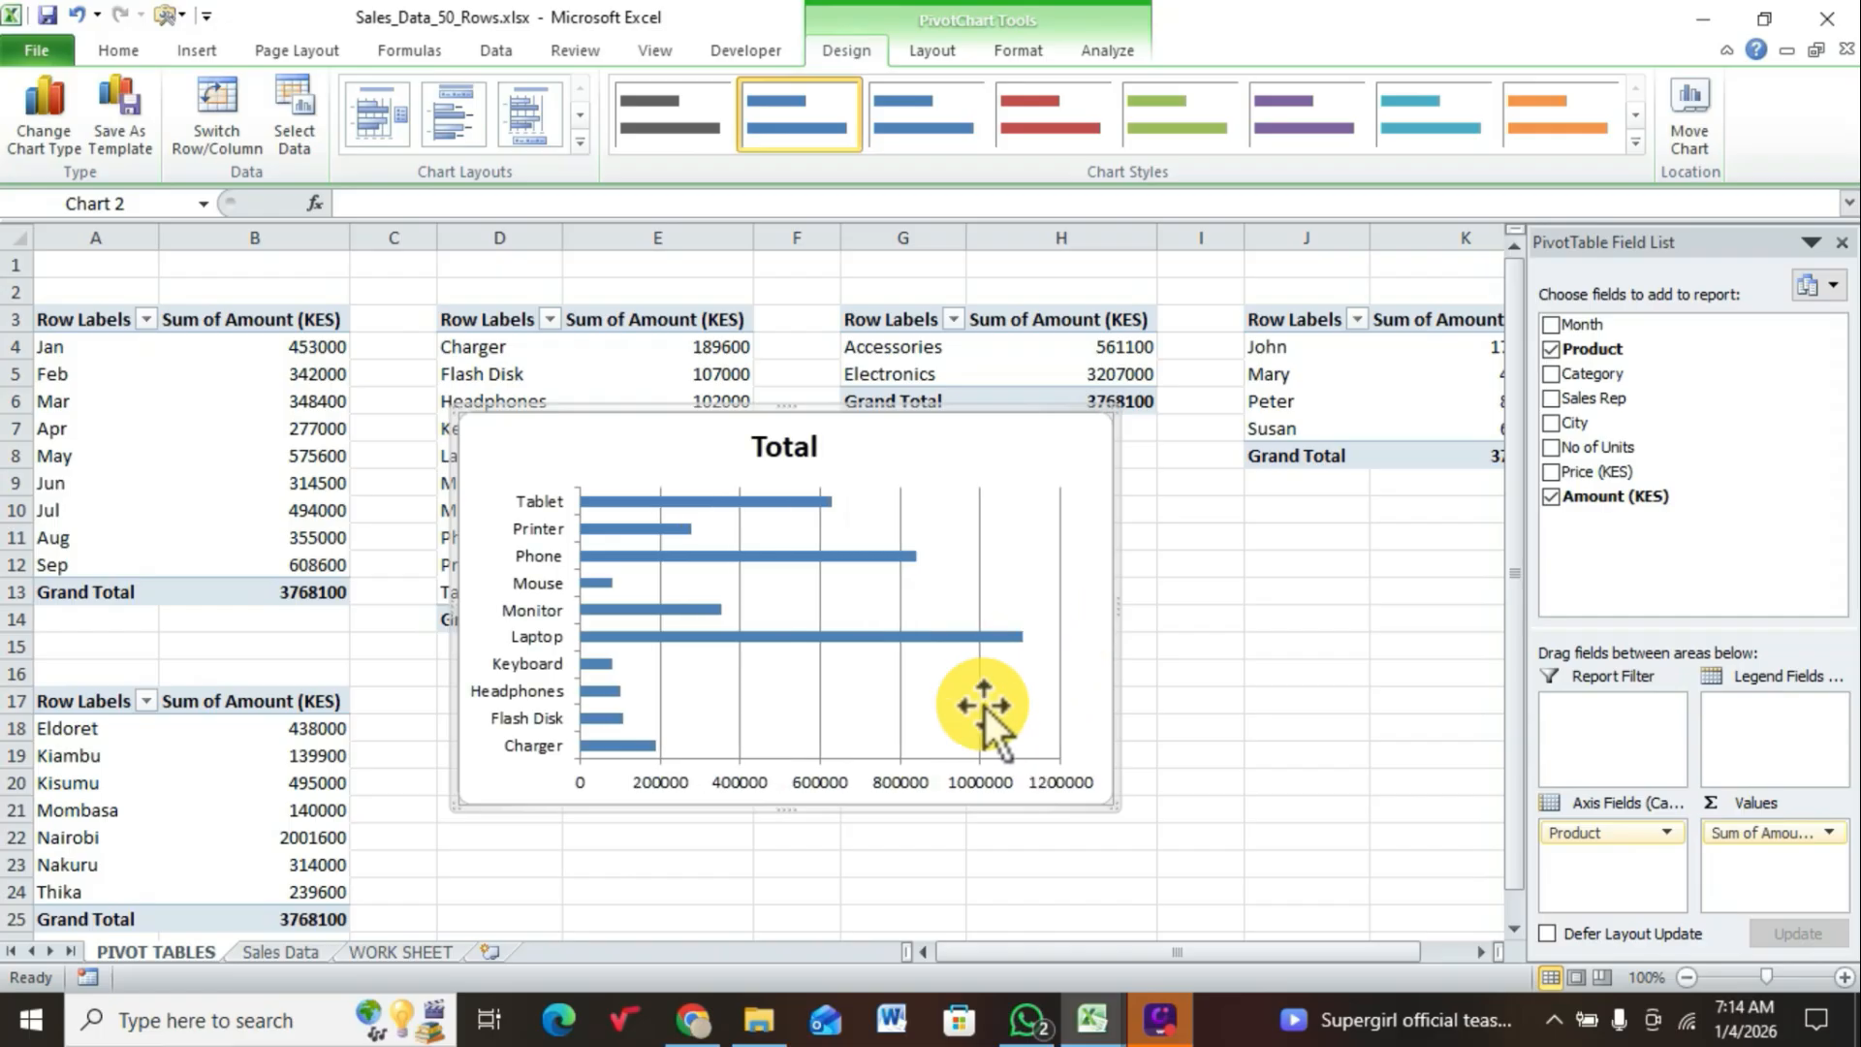
# Step: Delete the value axis, the product name axis and the vertical gridlines from the product sales chart
pyautogui.click(958, 784)
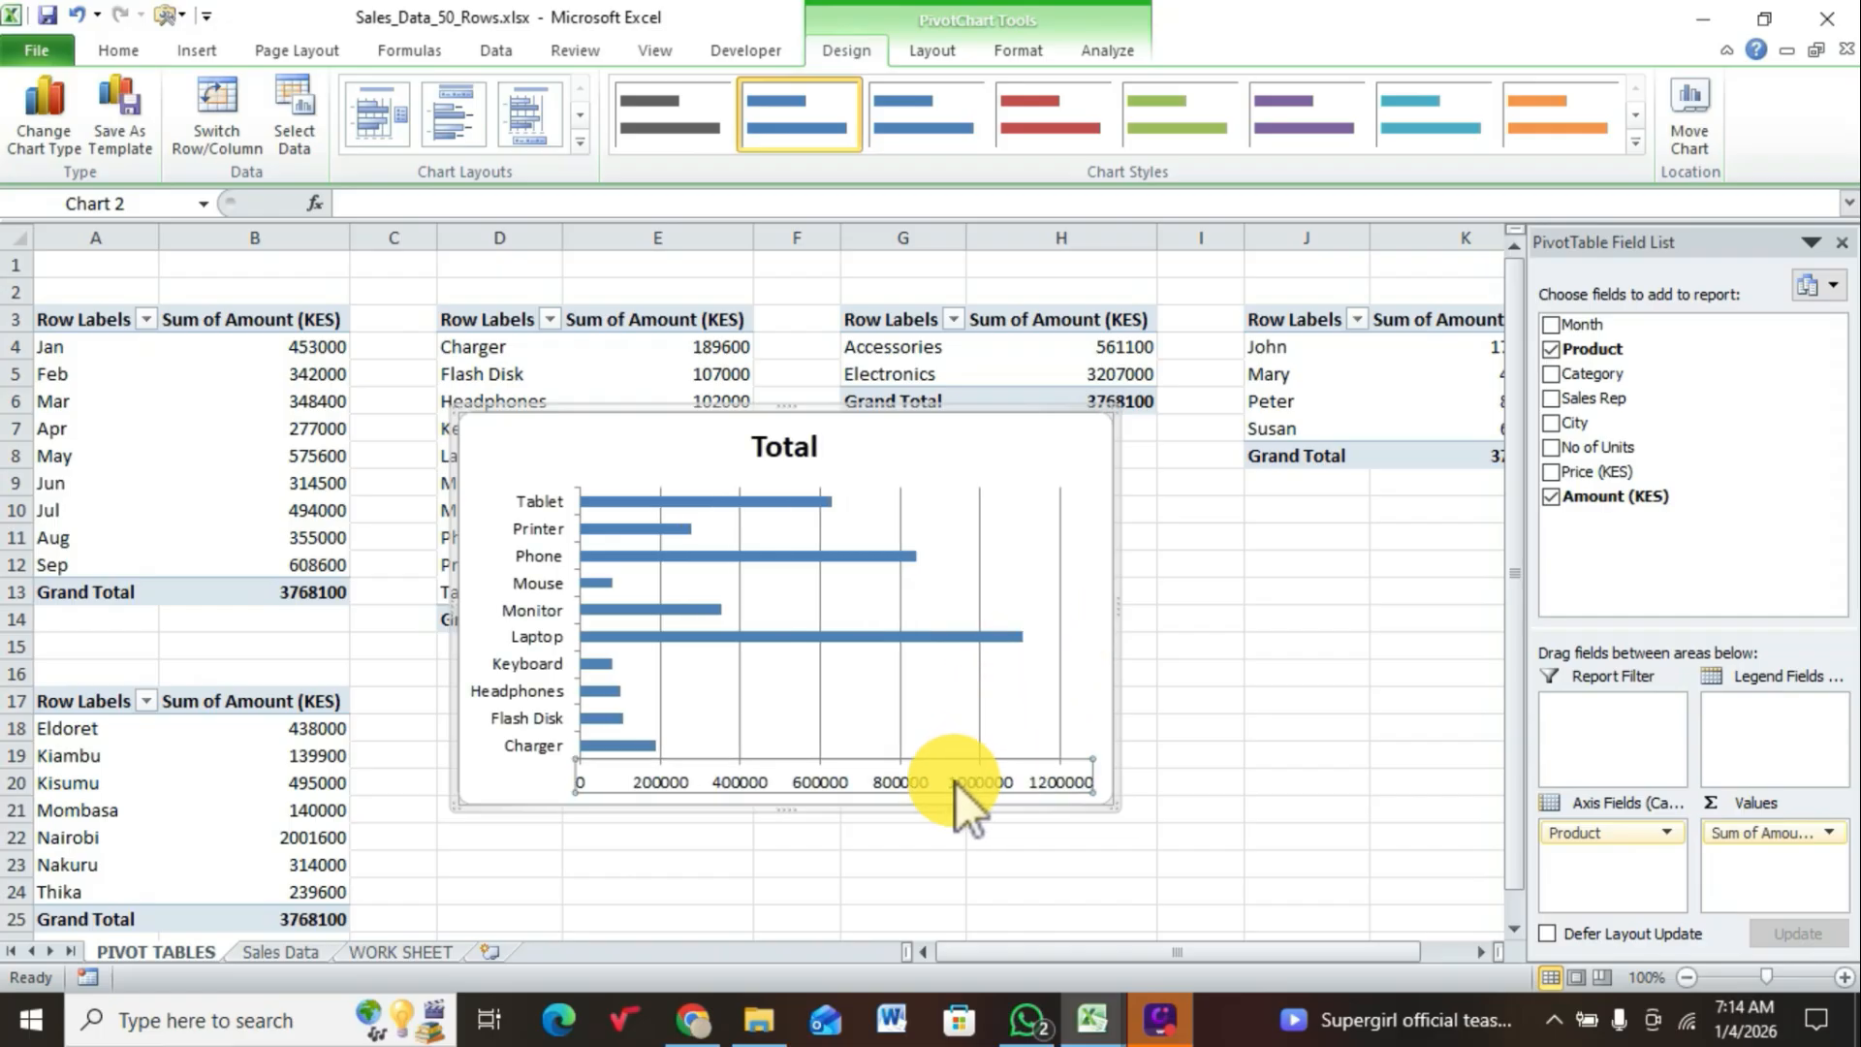
pyautogui.press('Delete')
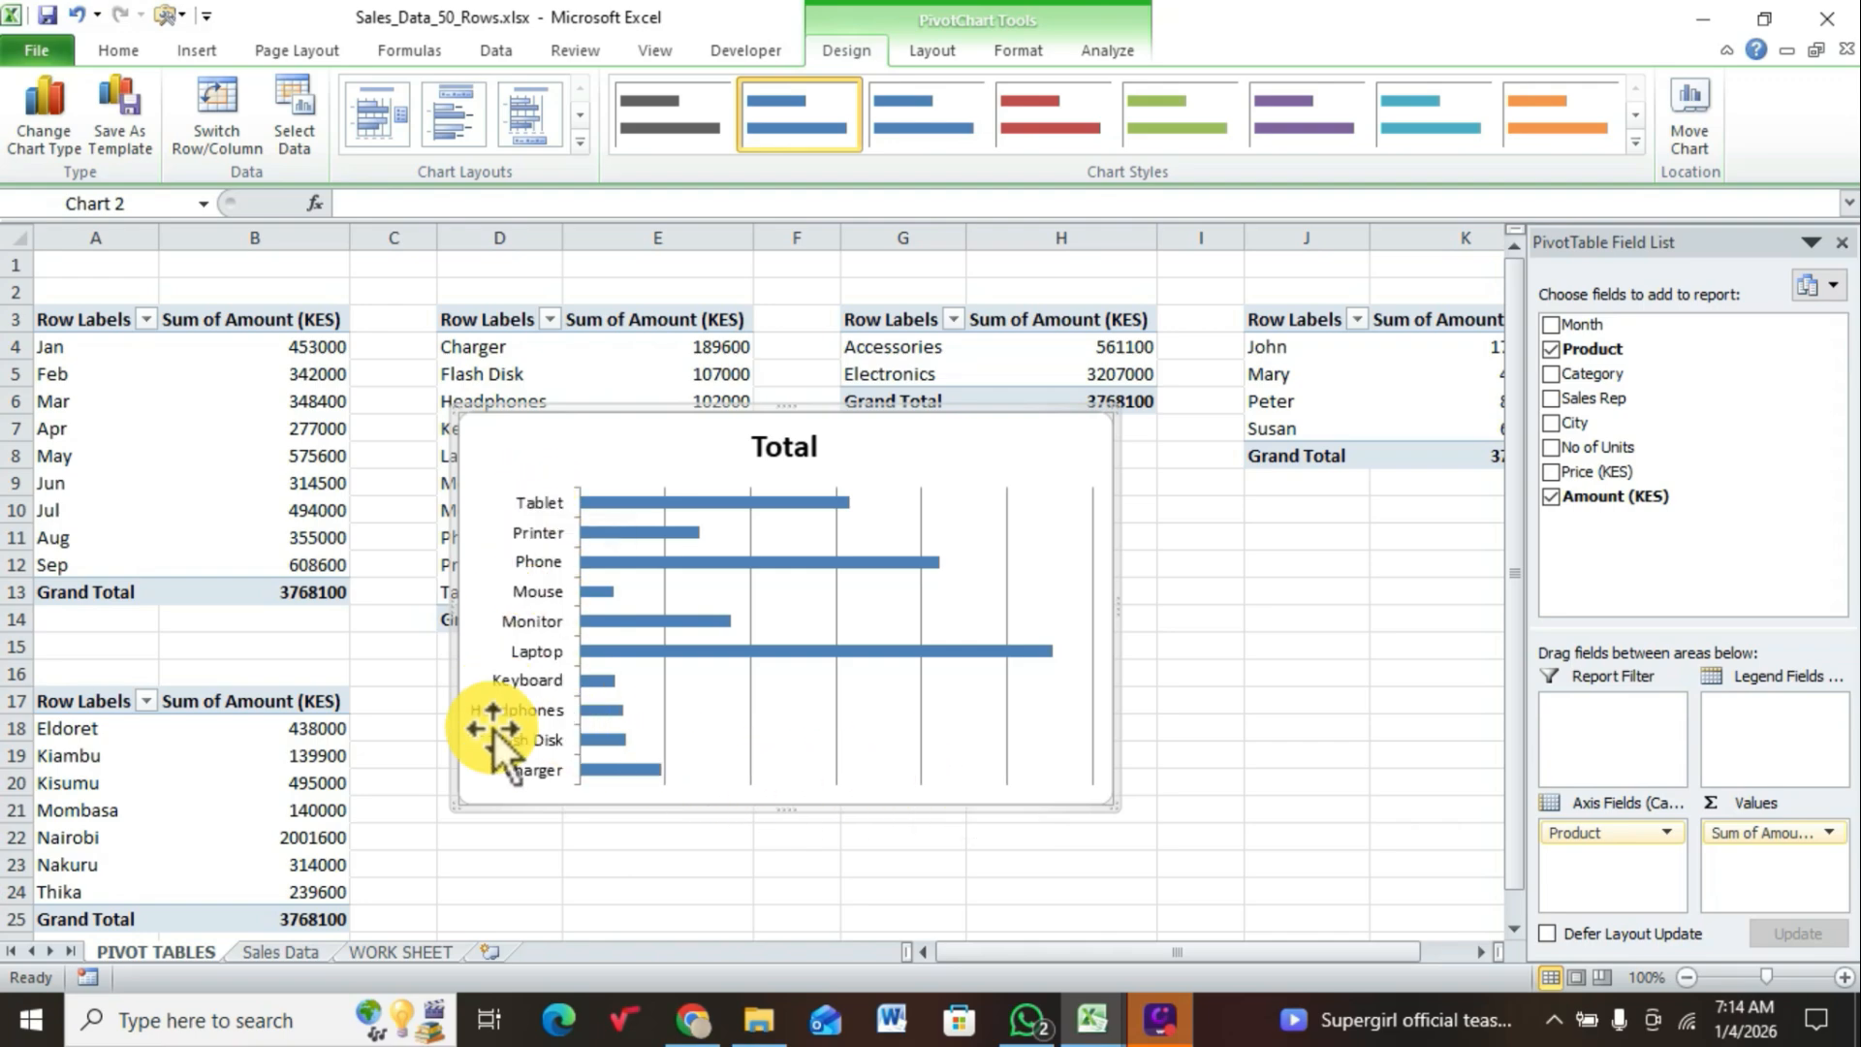
pyautogui.click(537, 531)
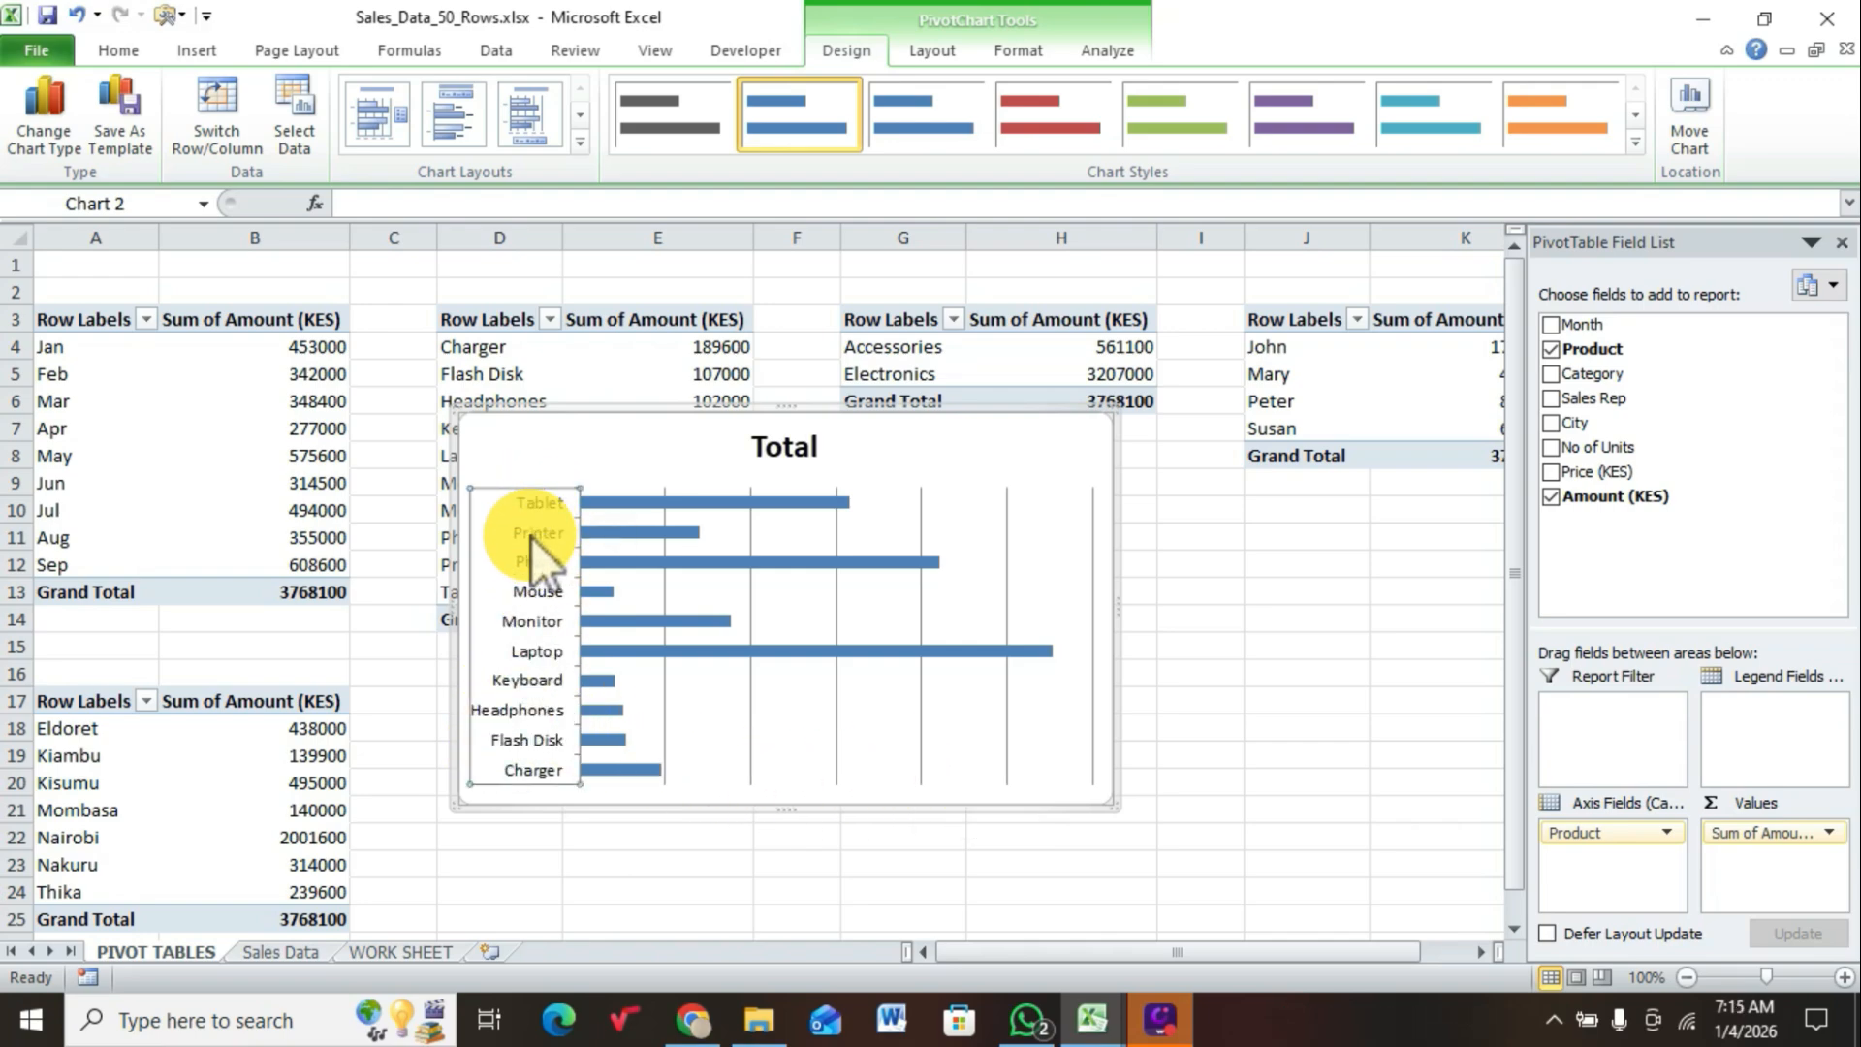
pyautogui.press('Delete')
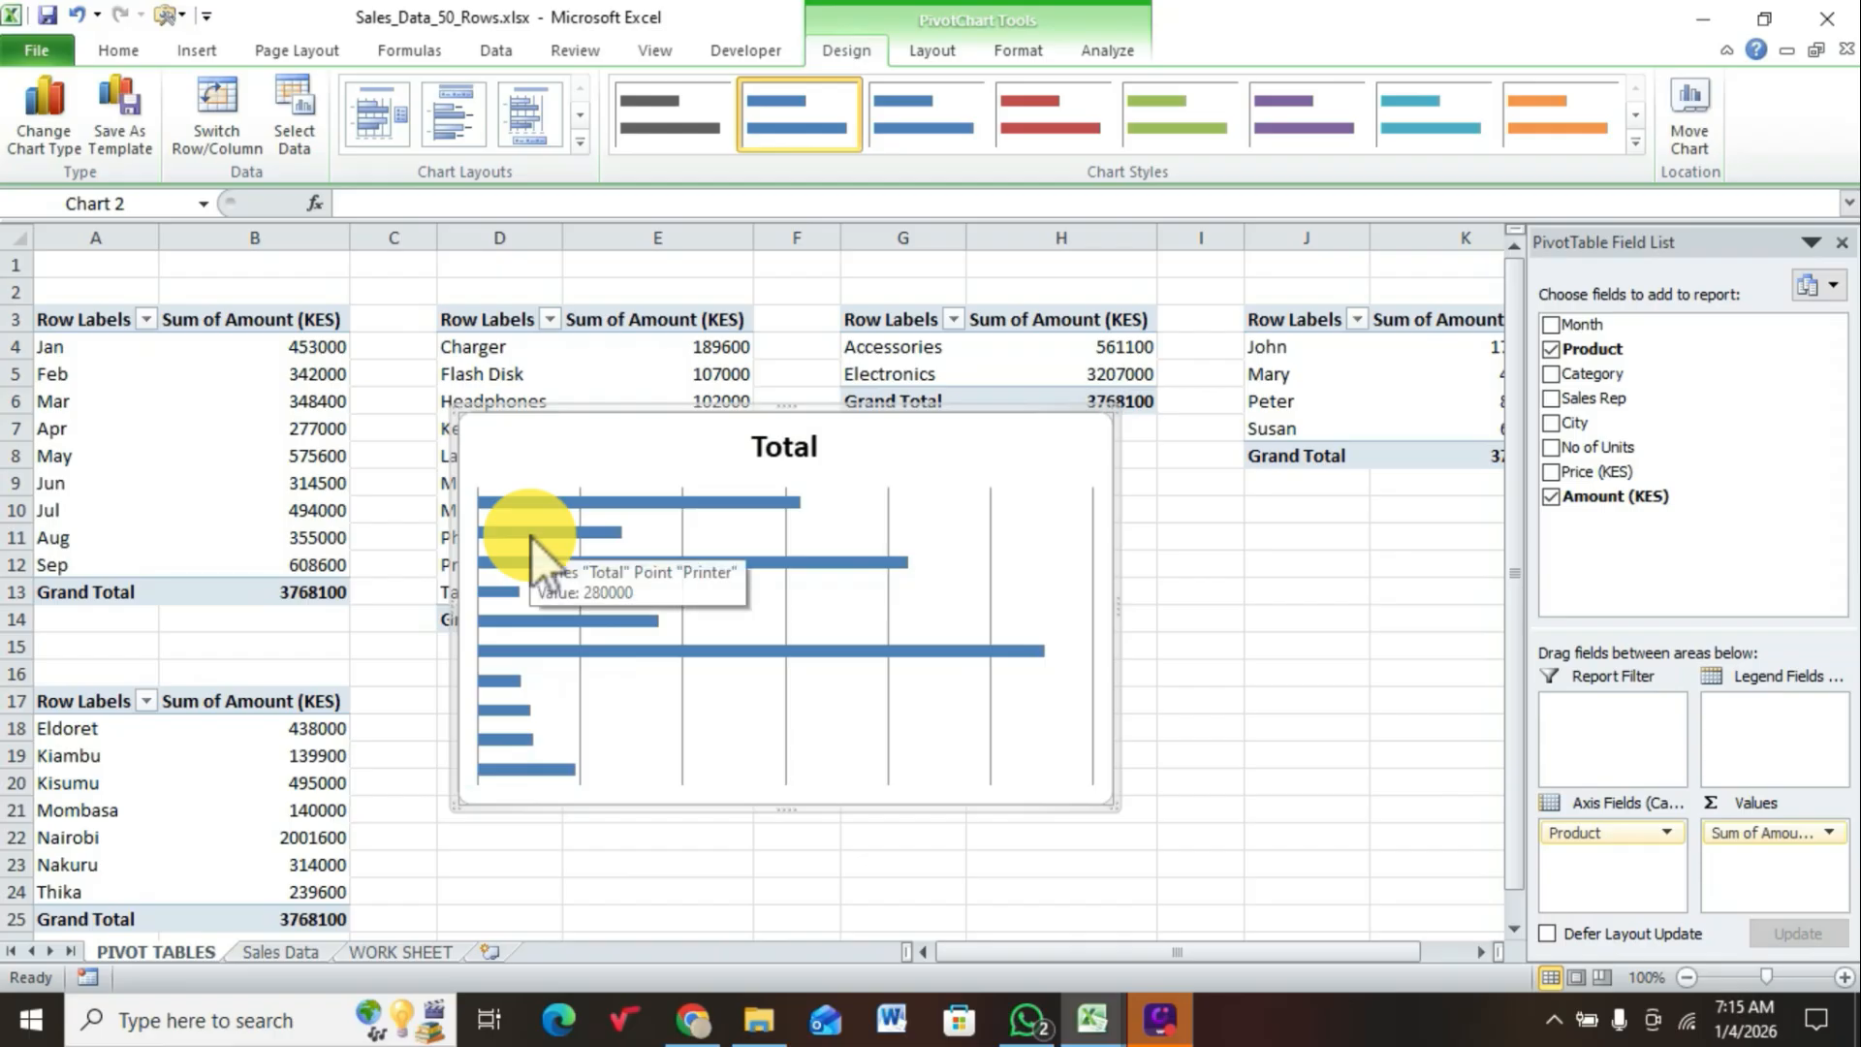
pyautogui.click(991, 551)
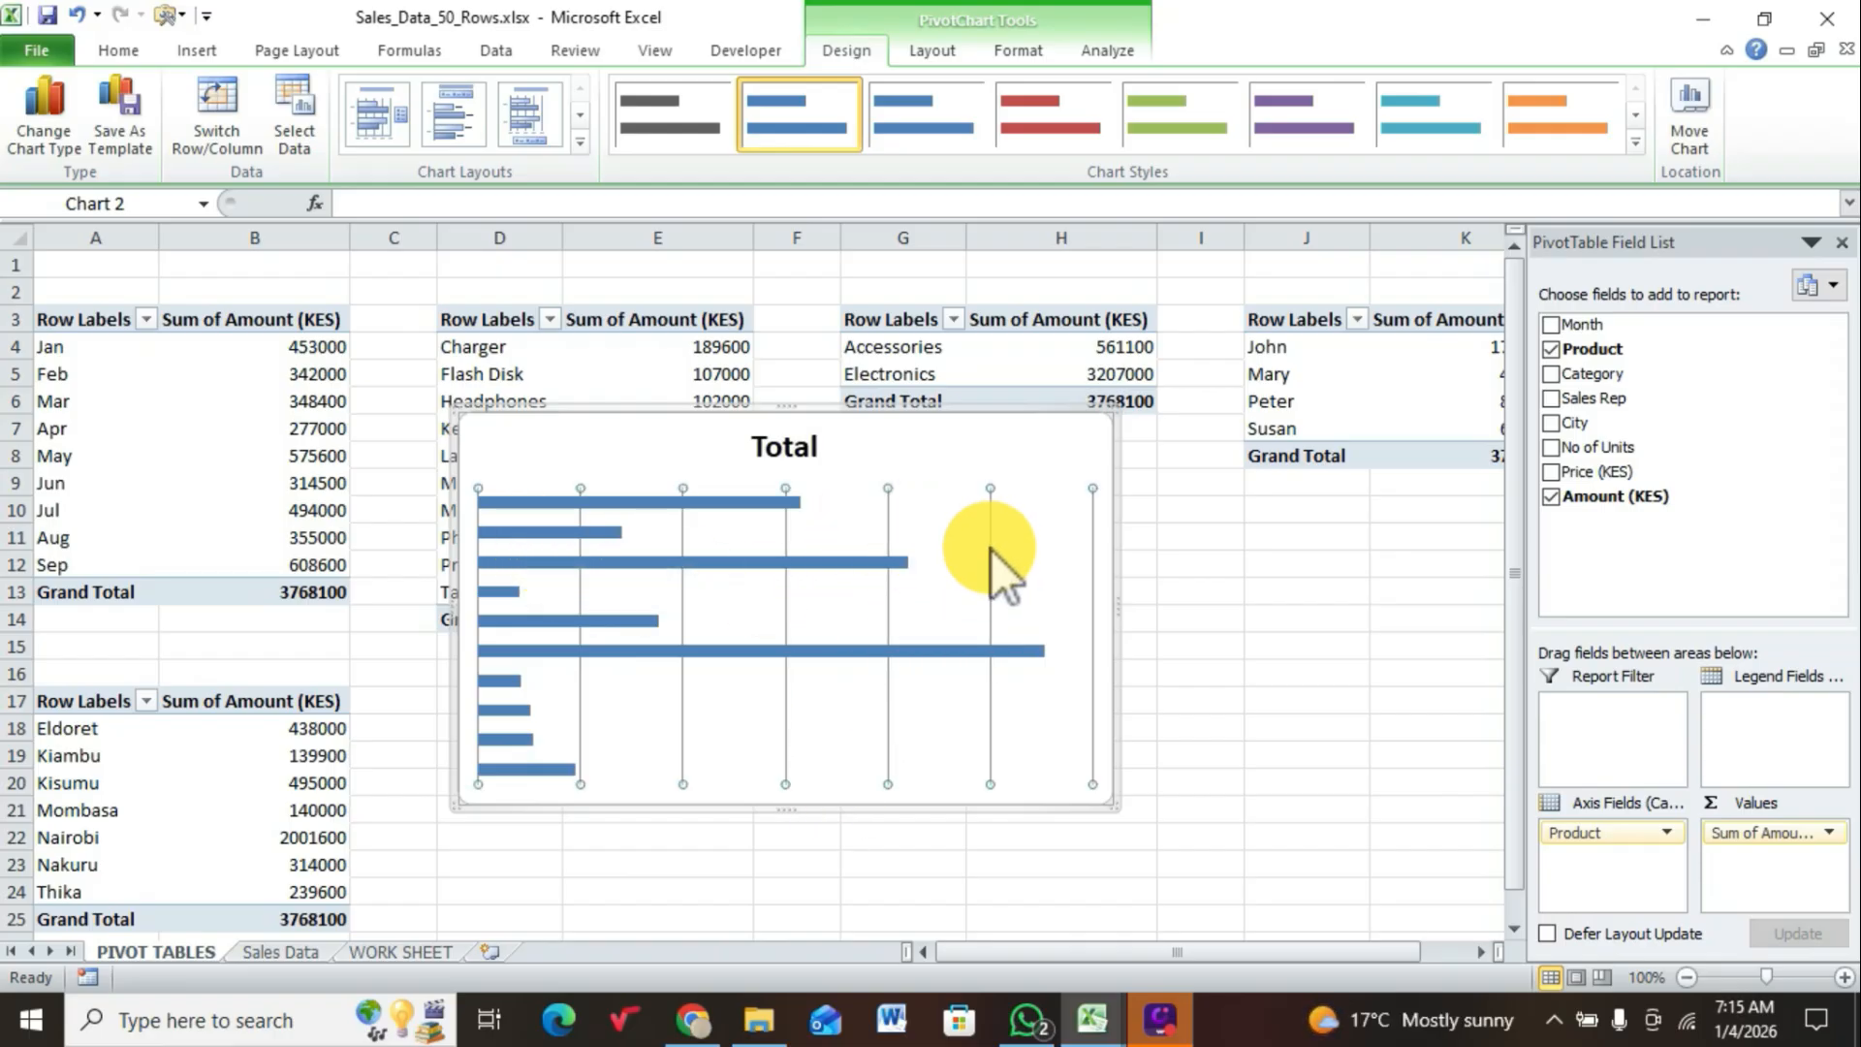
pyautogui.press('Delete')
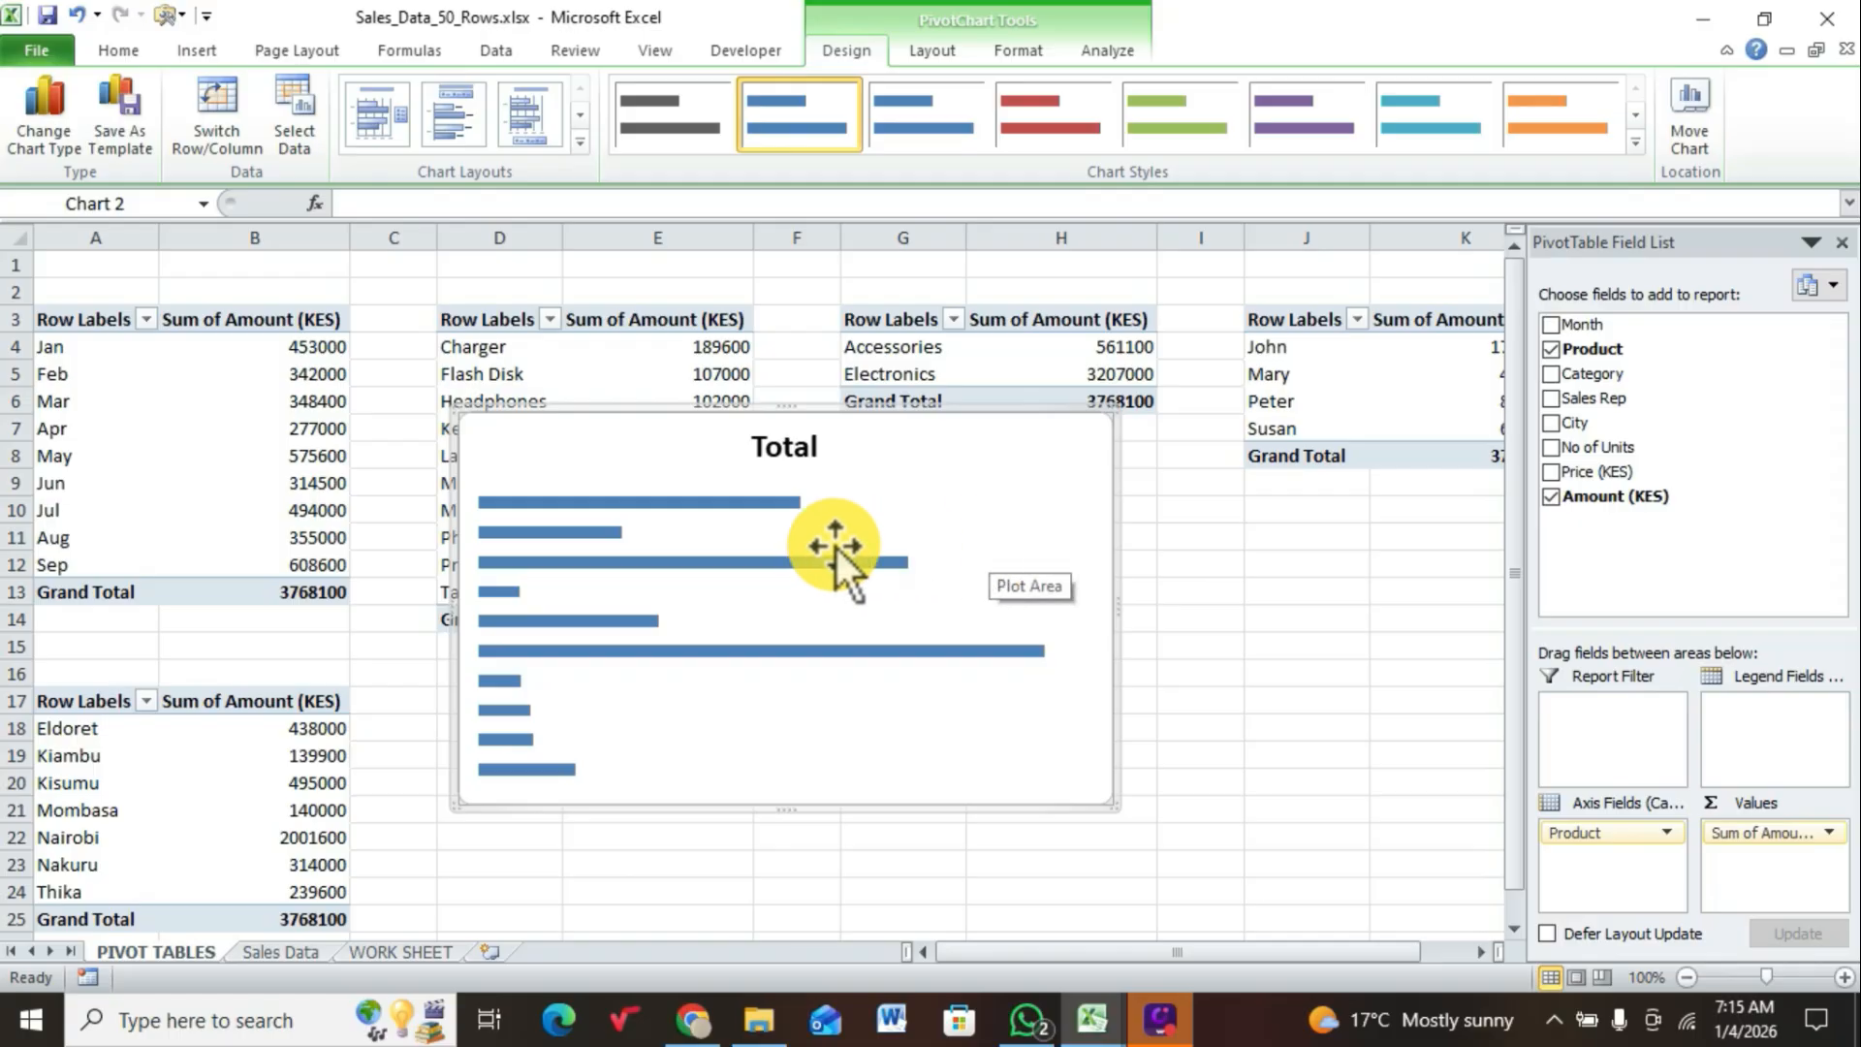
# Step: Add data labels to the bars of the product sales chart
pyautogui.click(659, 506)
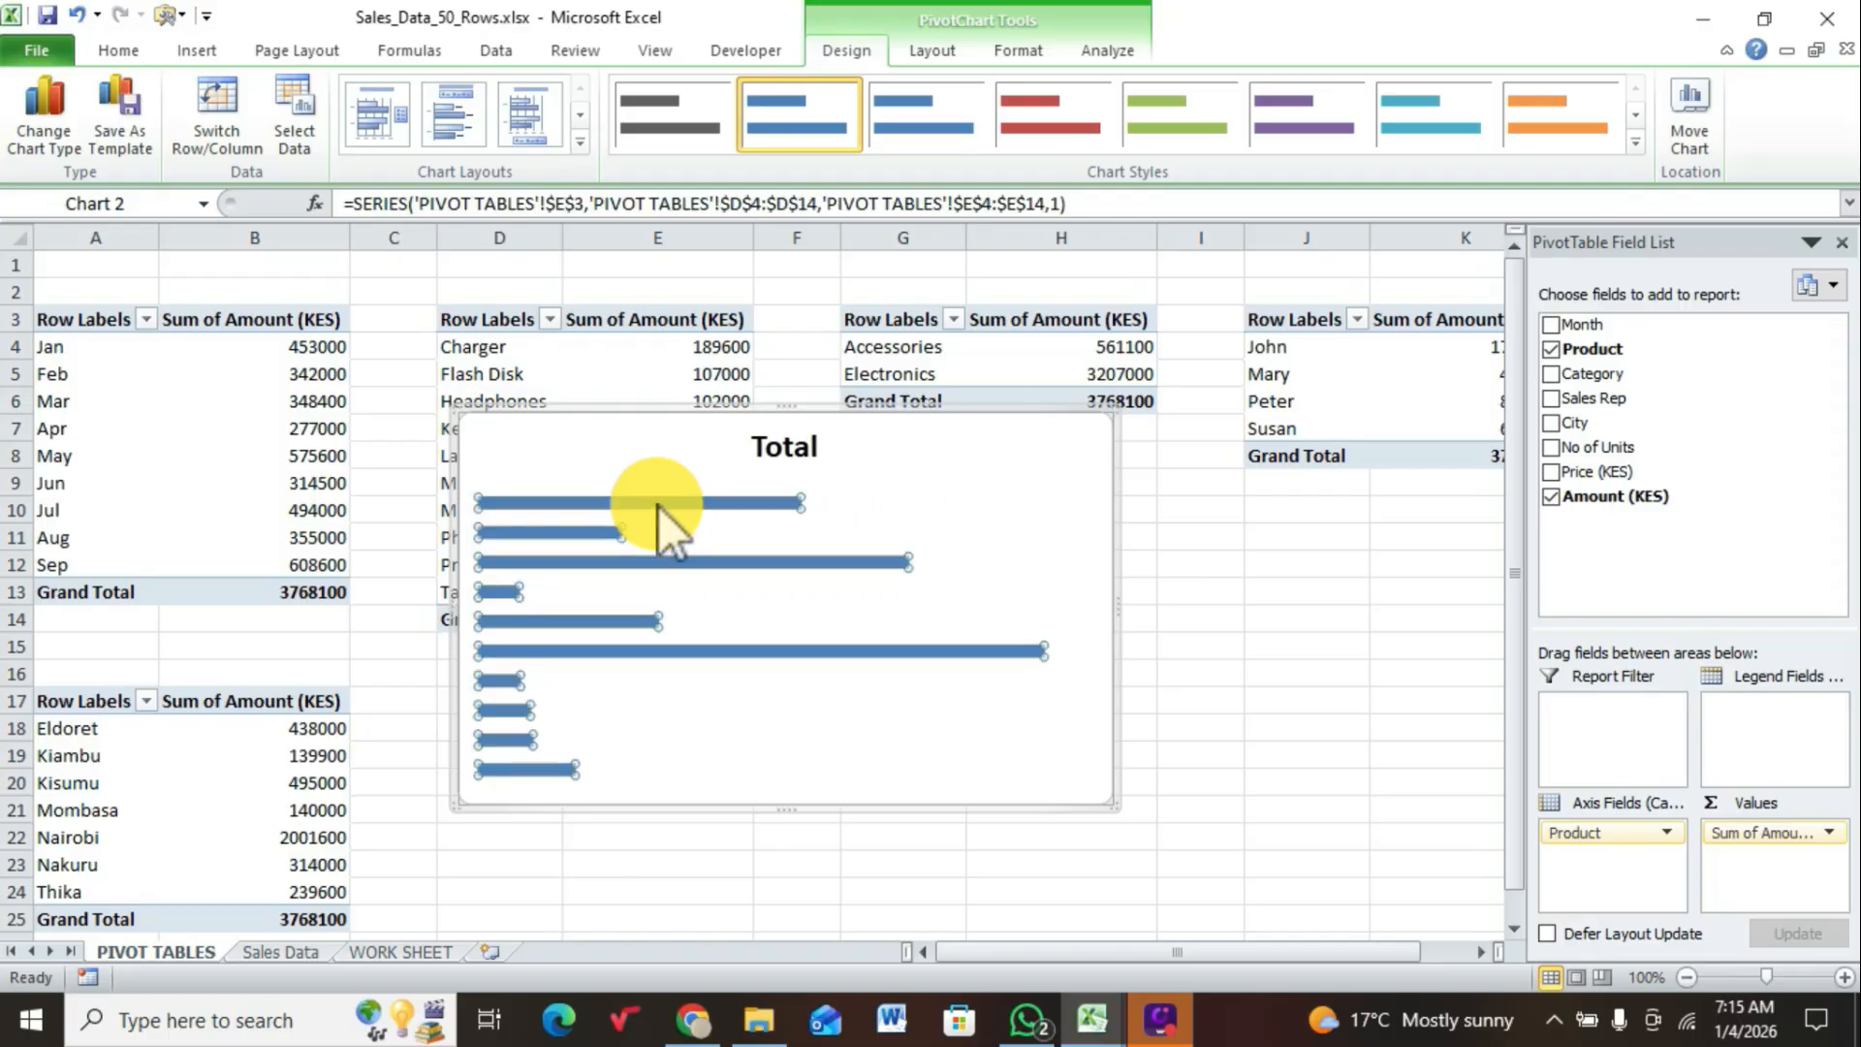
pyautogui.rightClick(659, 506)
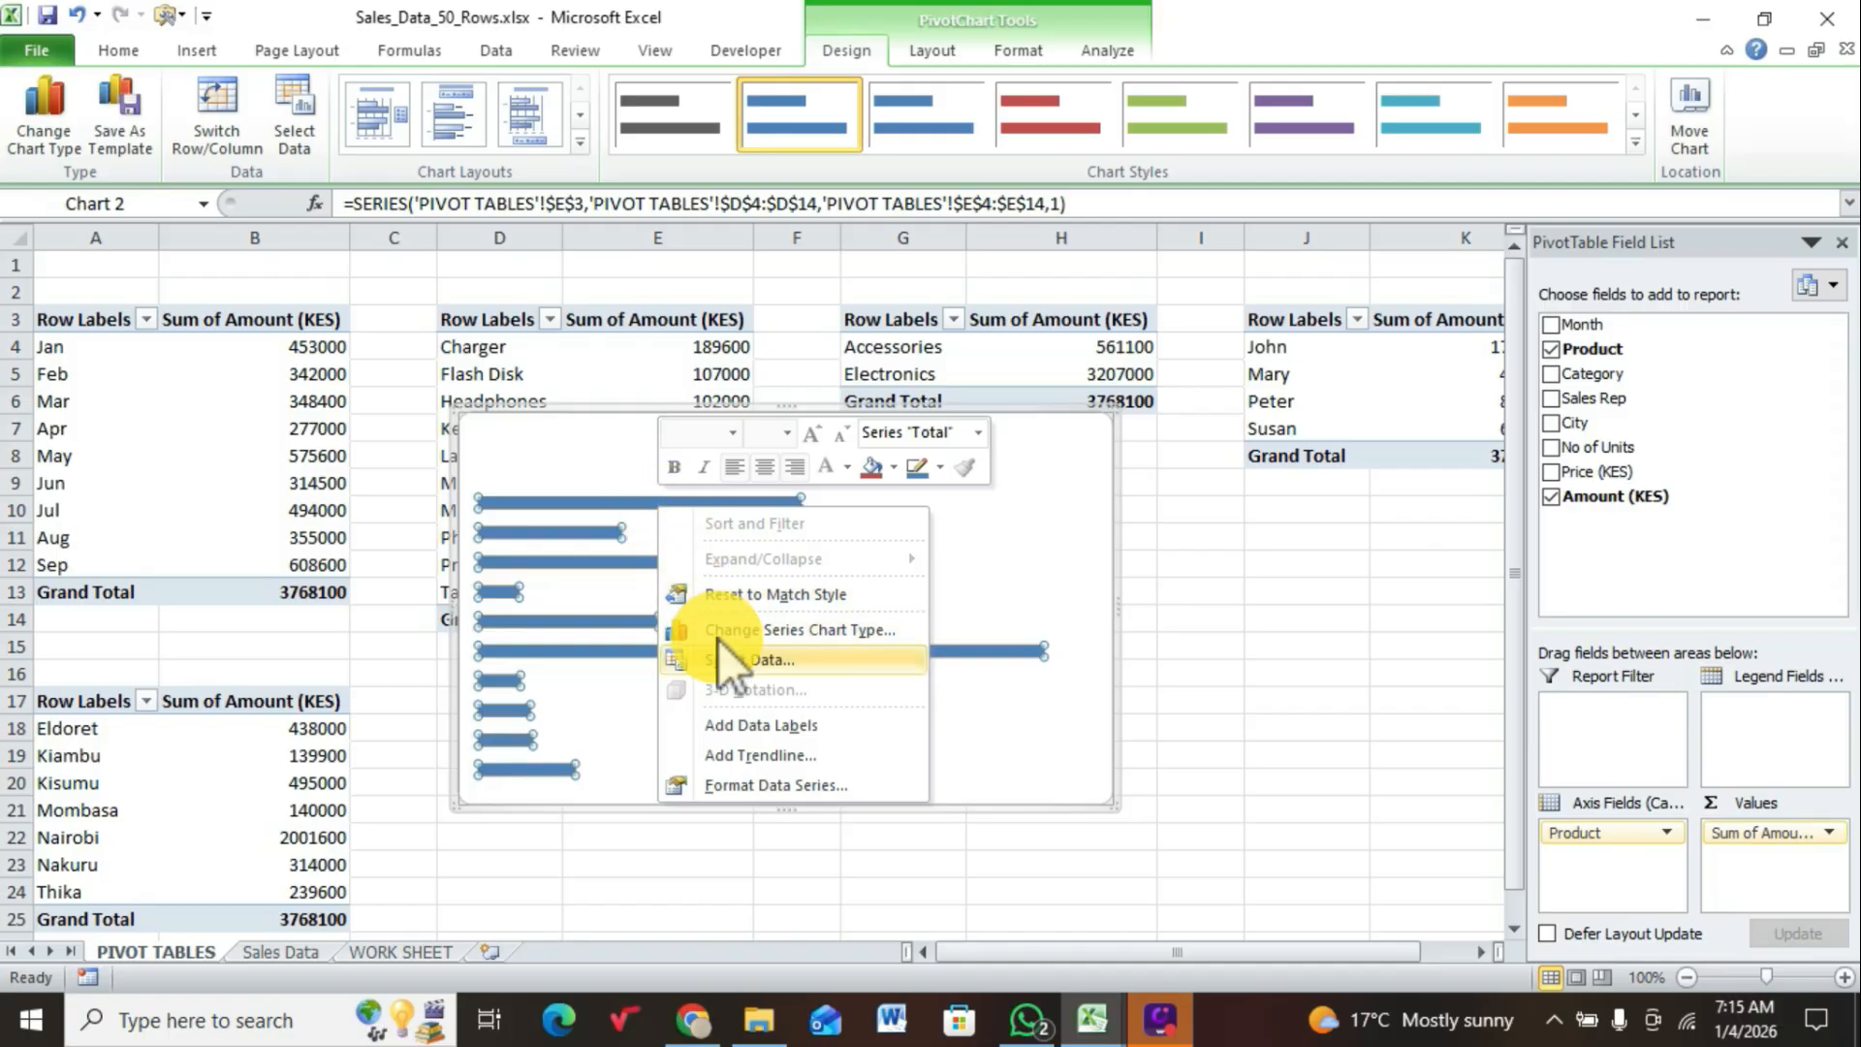
pyautogui.click(734, 723)
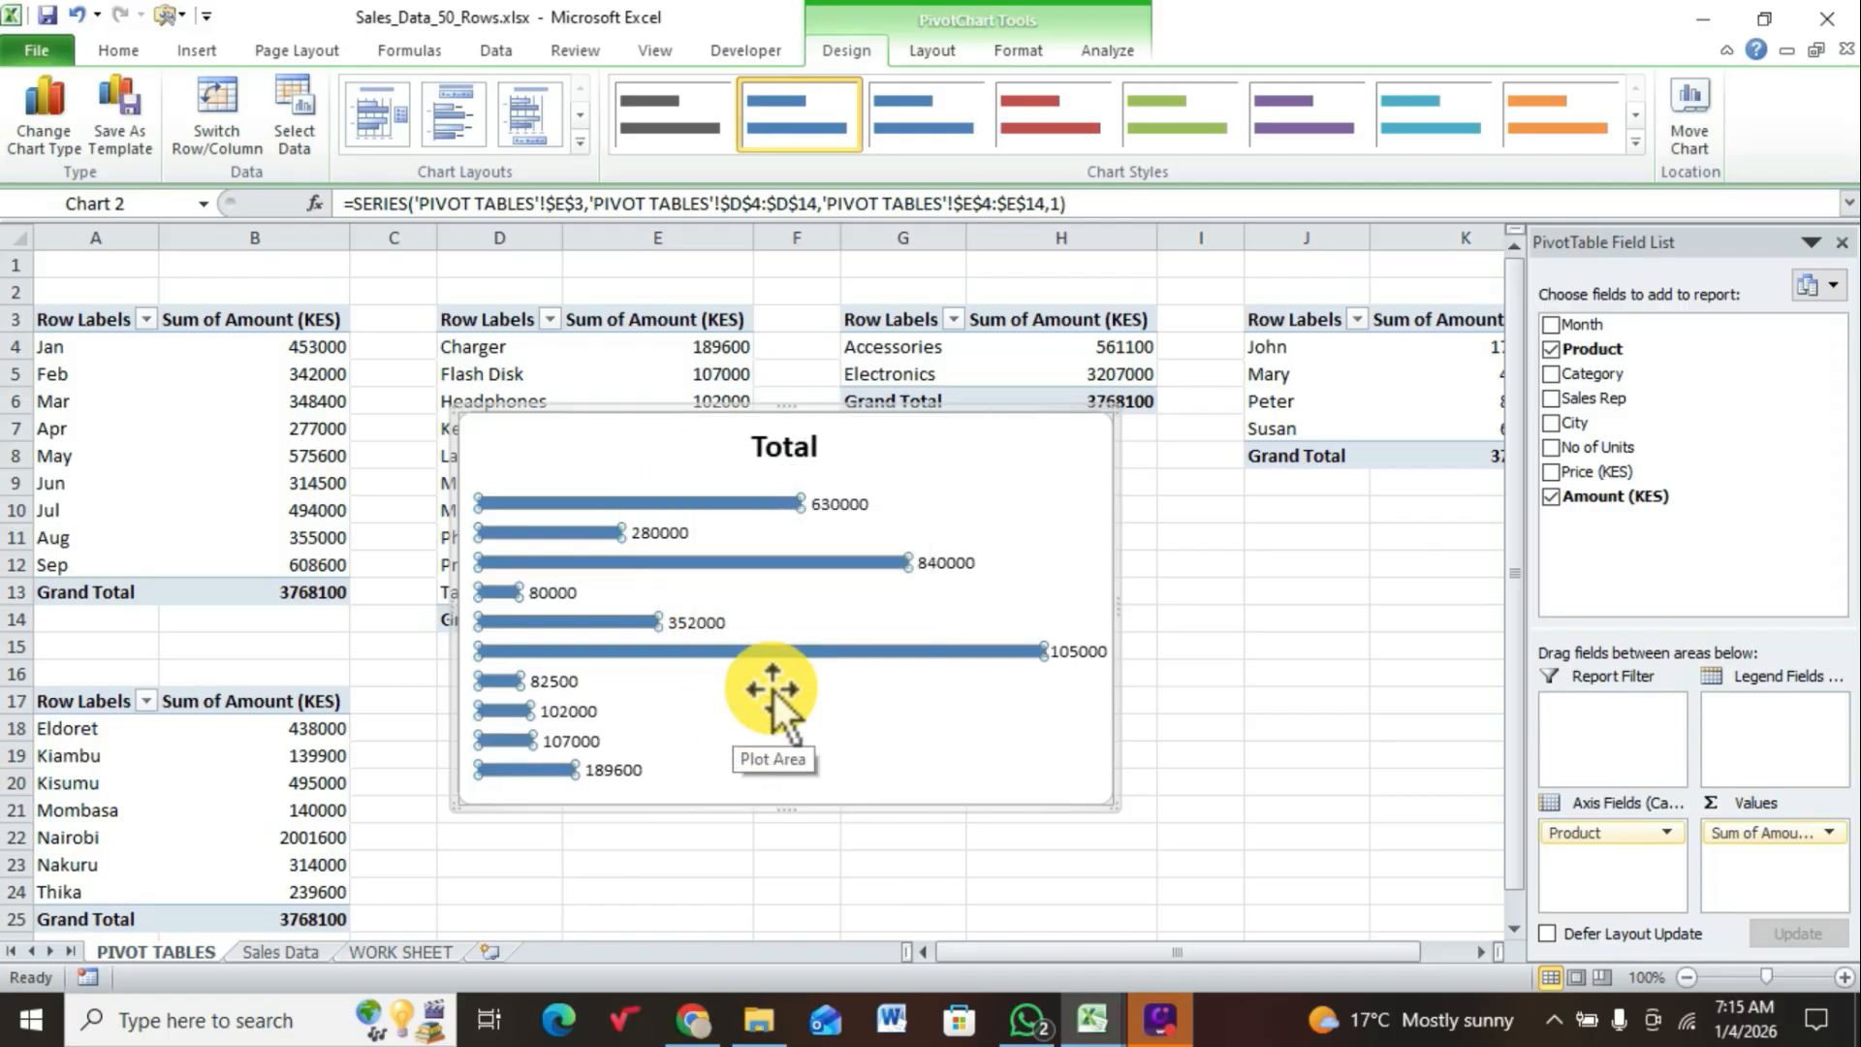
pyautogui.click(969, 497)
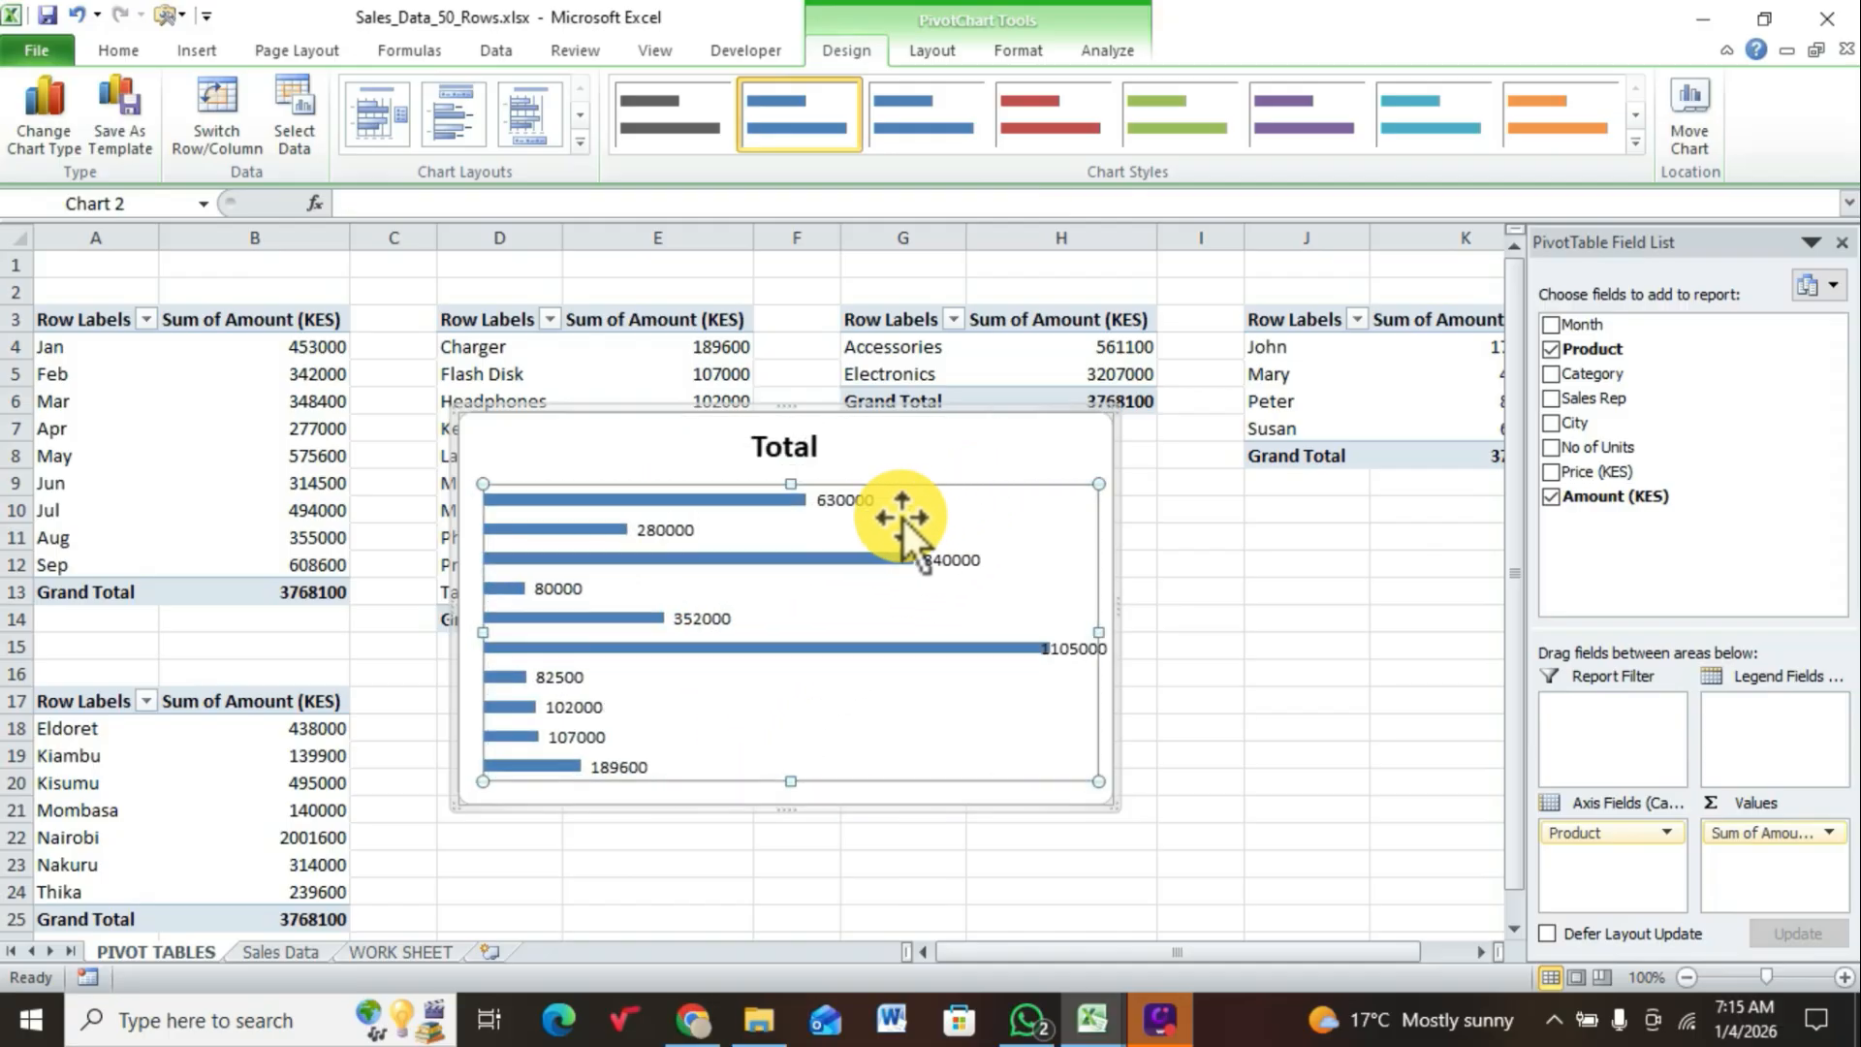
# Step: Replace the title of the product sales chart with PRODUCT
pyautogui.click(885, 462)
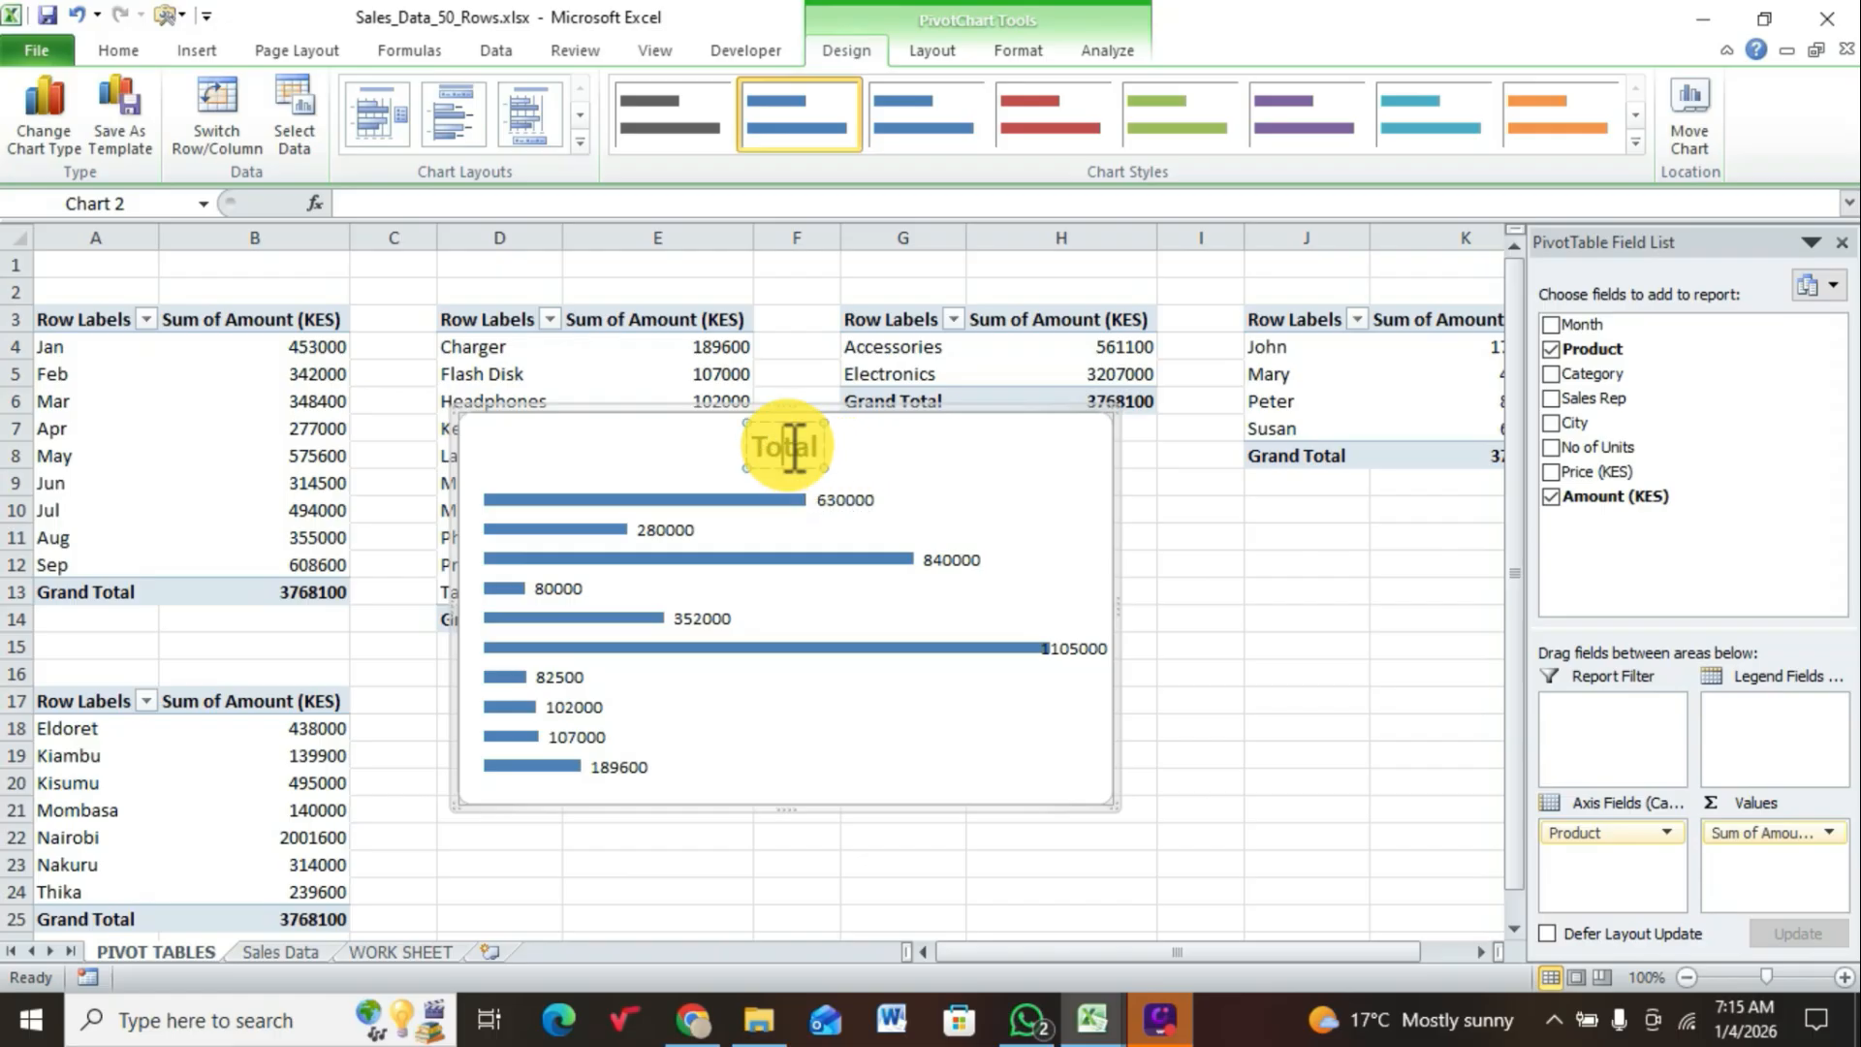
pyautogui.press('BackSpace')
pyautogui.press('BackSpace')
pyautogui.press('Delete')
pyautogui.press('Delete')
pyautogui.press('Delete')
pyautogui.write('PRODUCT')
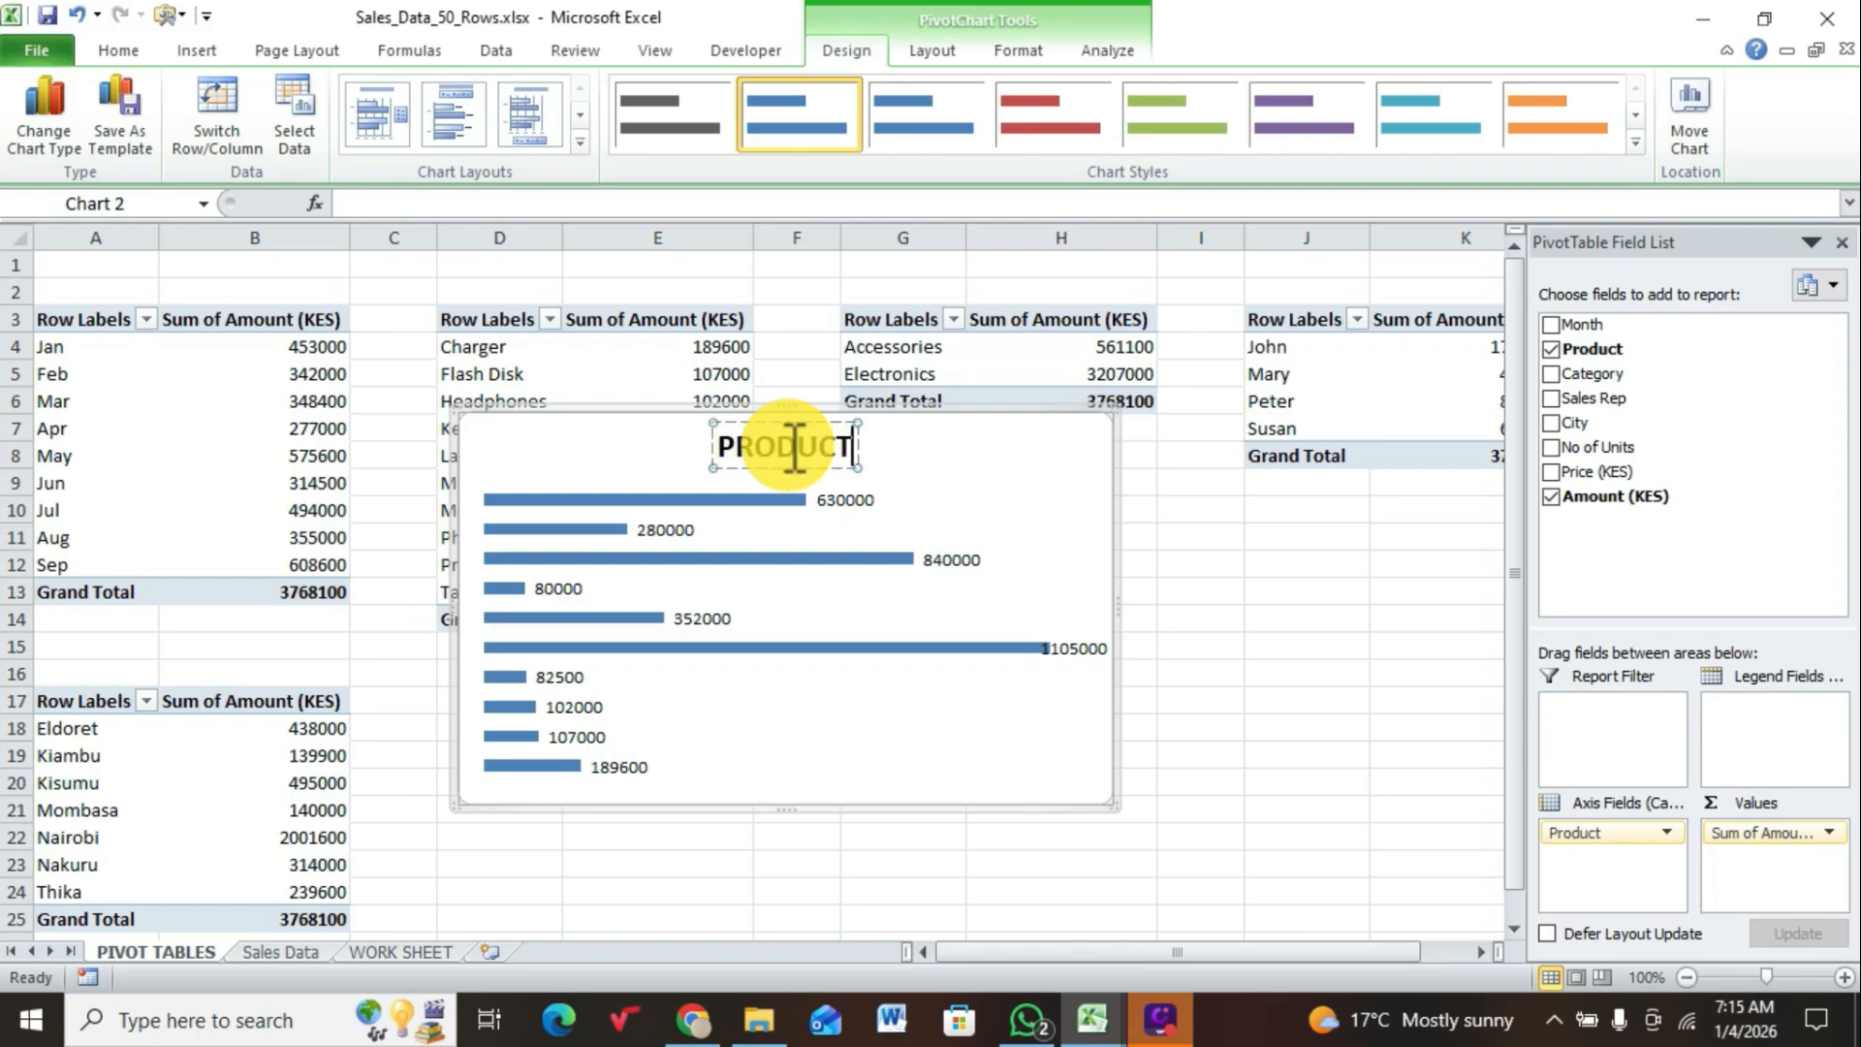
pyautogui.click(922, 461)
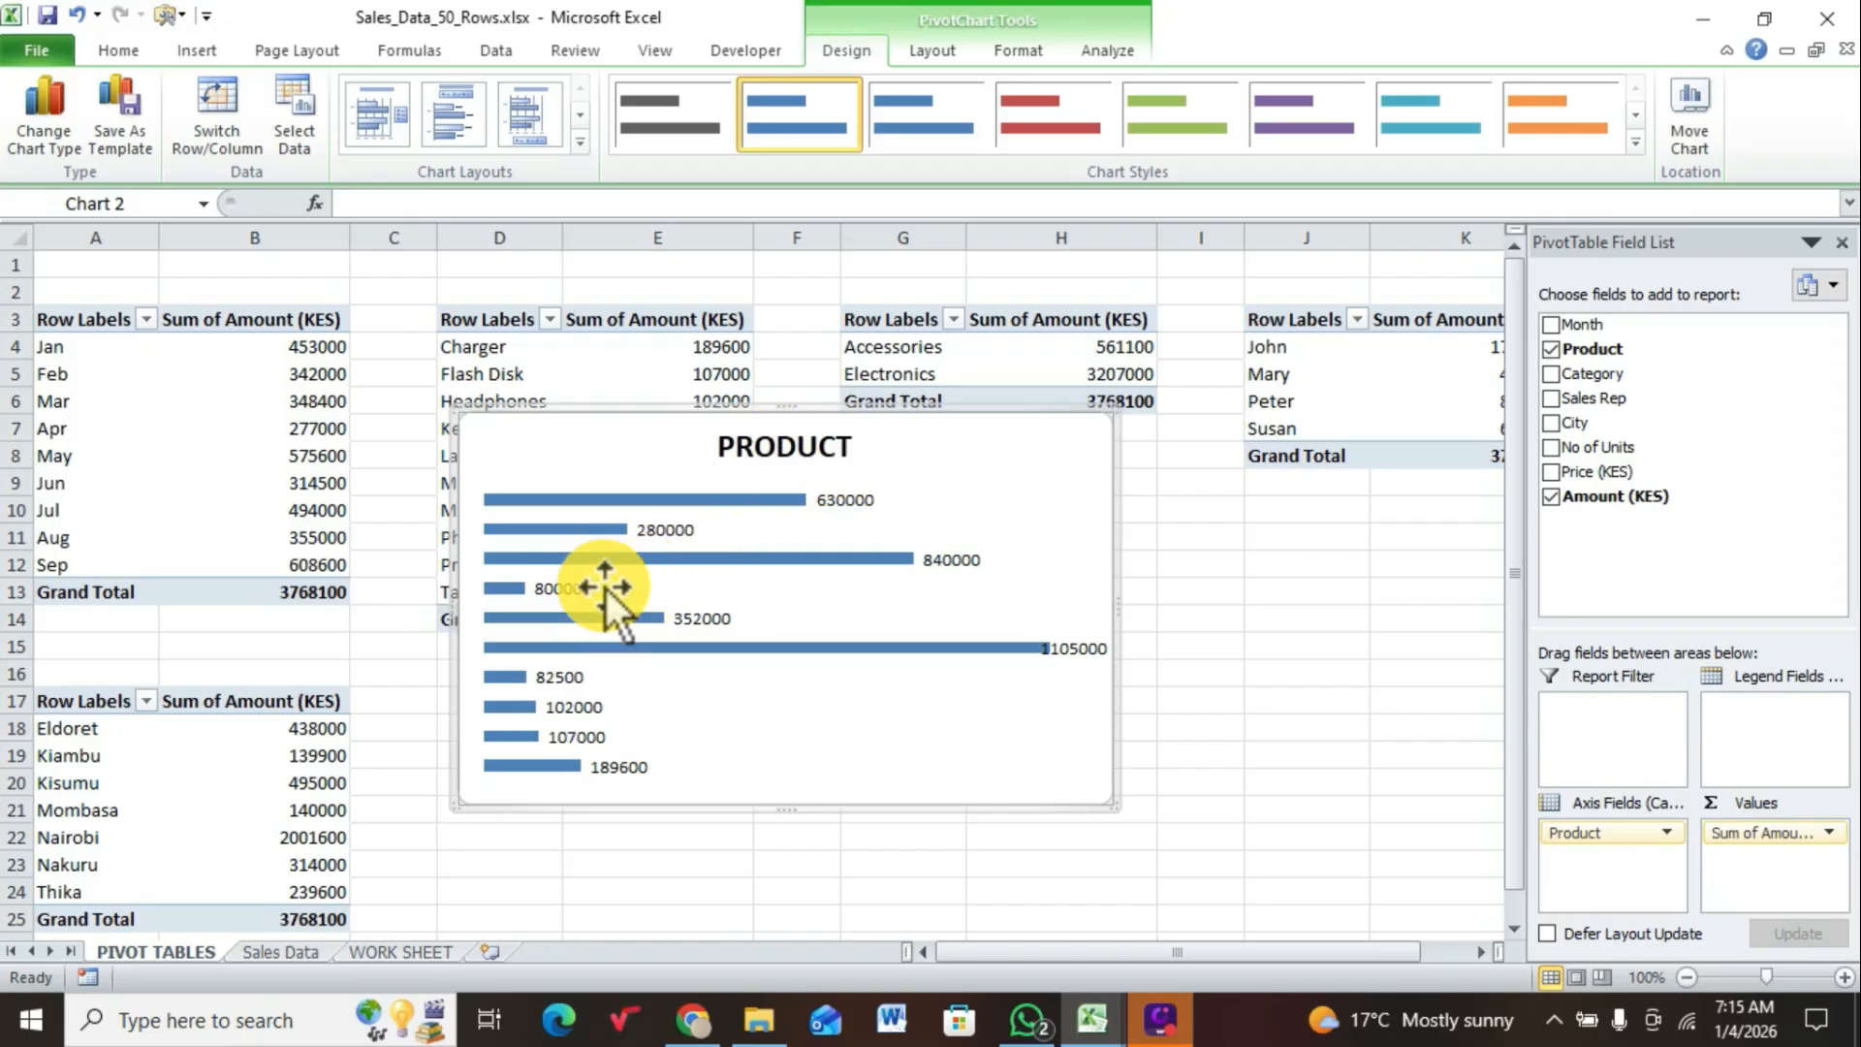
# Step: Apply the red chart style to the bars of the PRODUCT chart
pyautogui.click(561, 570)
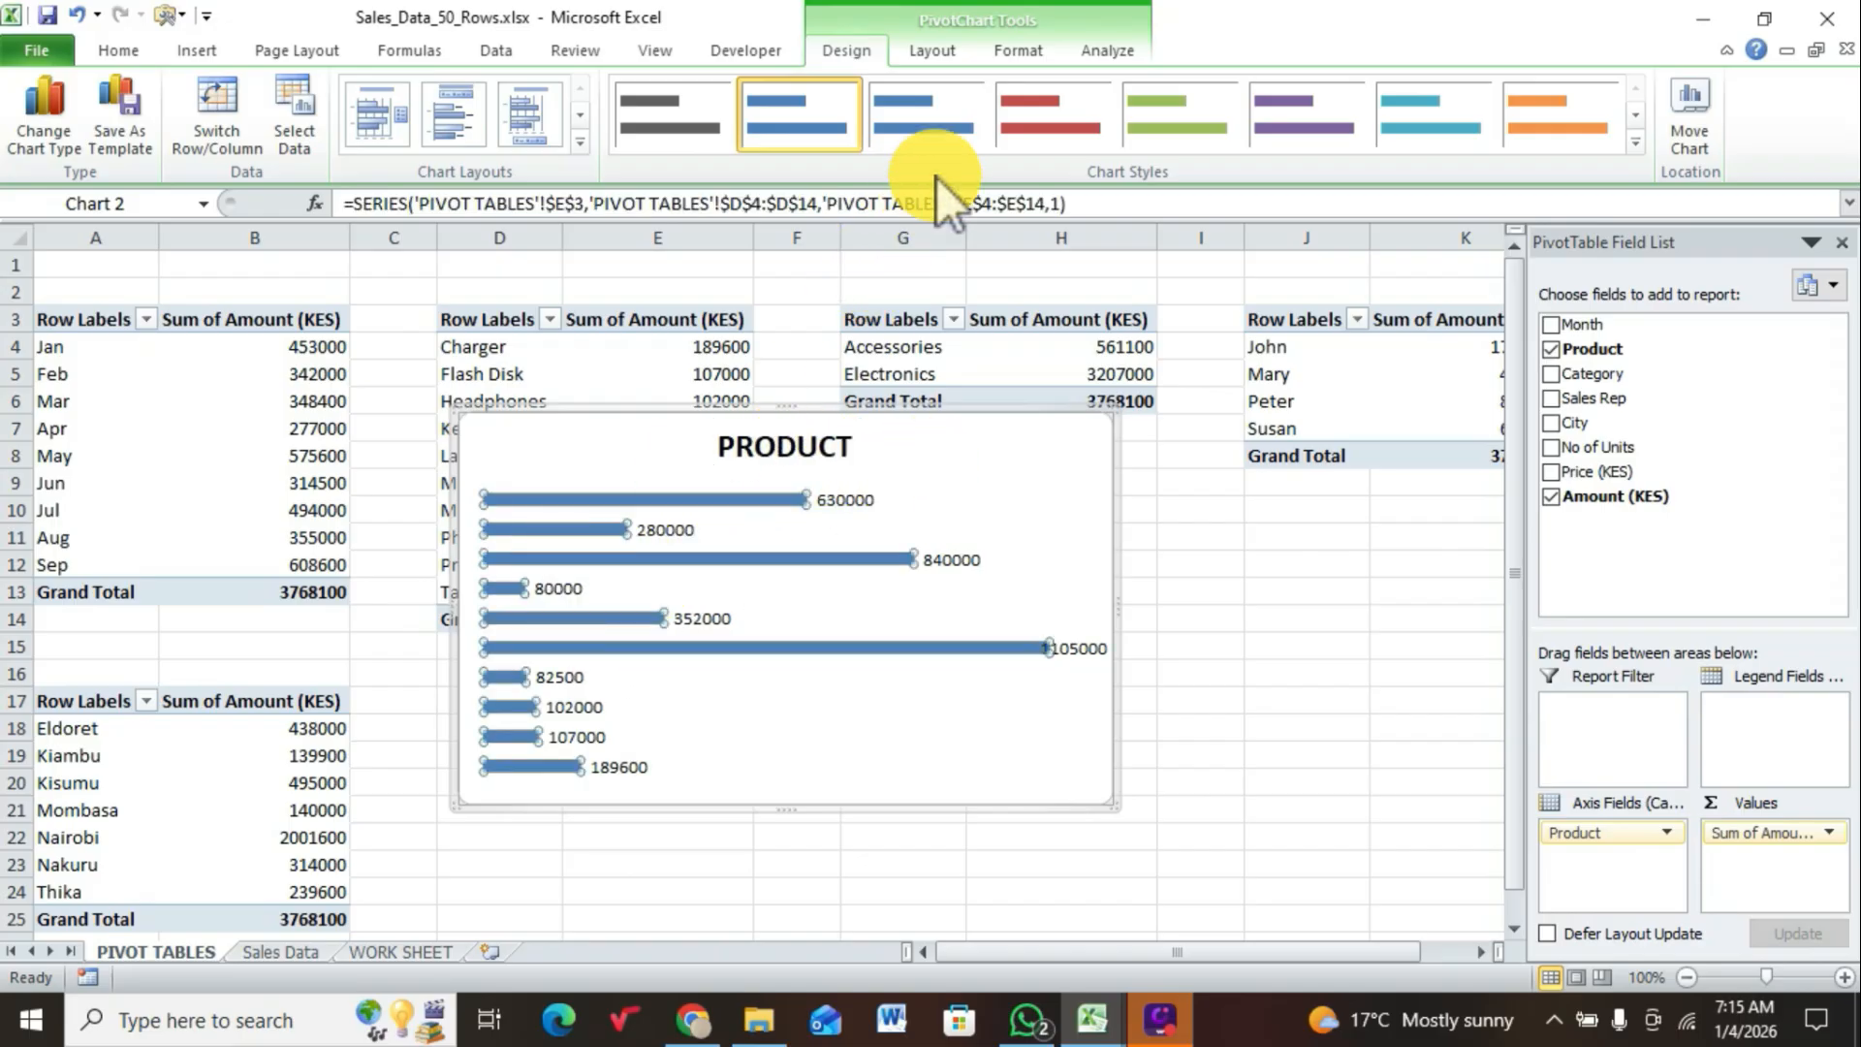
pyautogui.click(1067, 120)
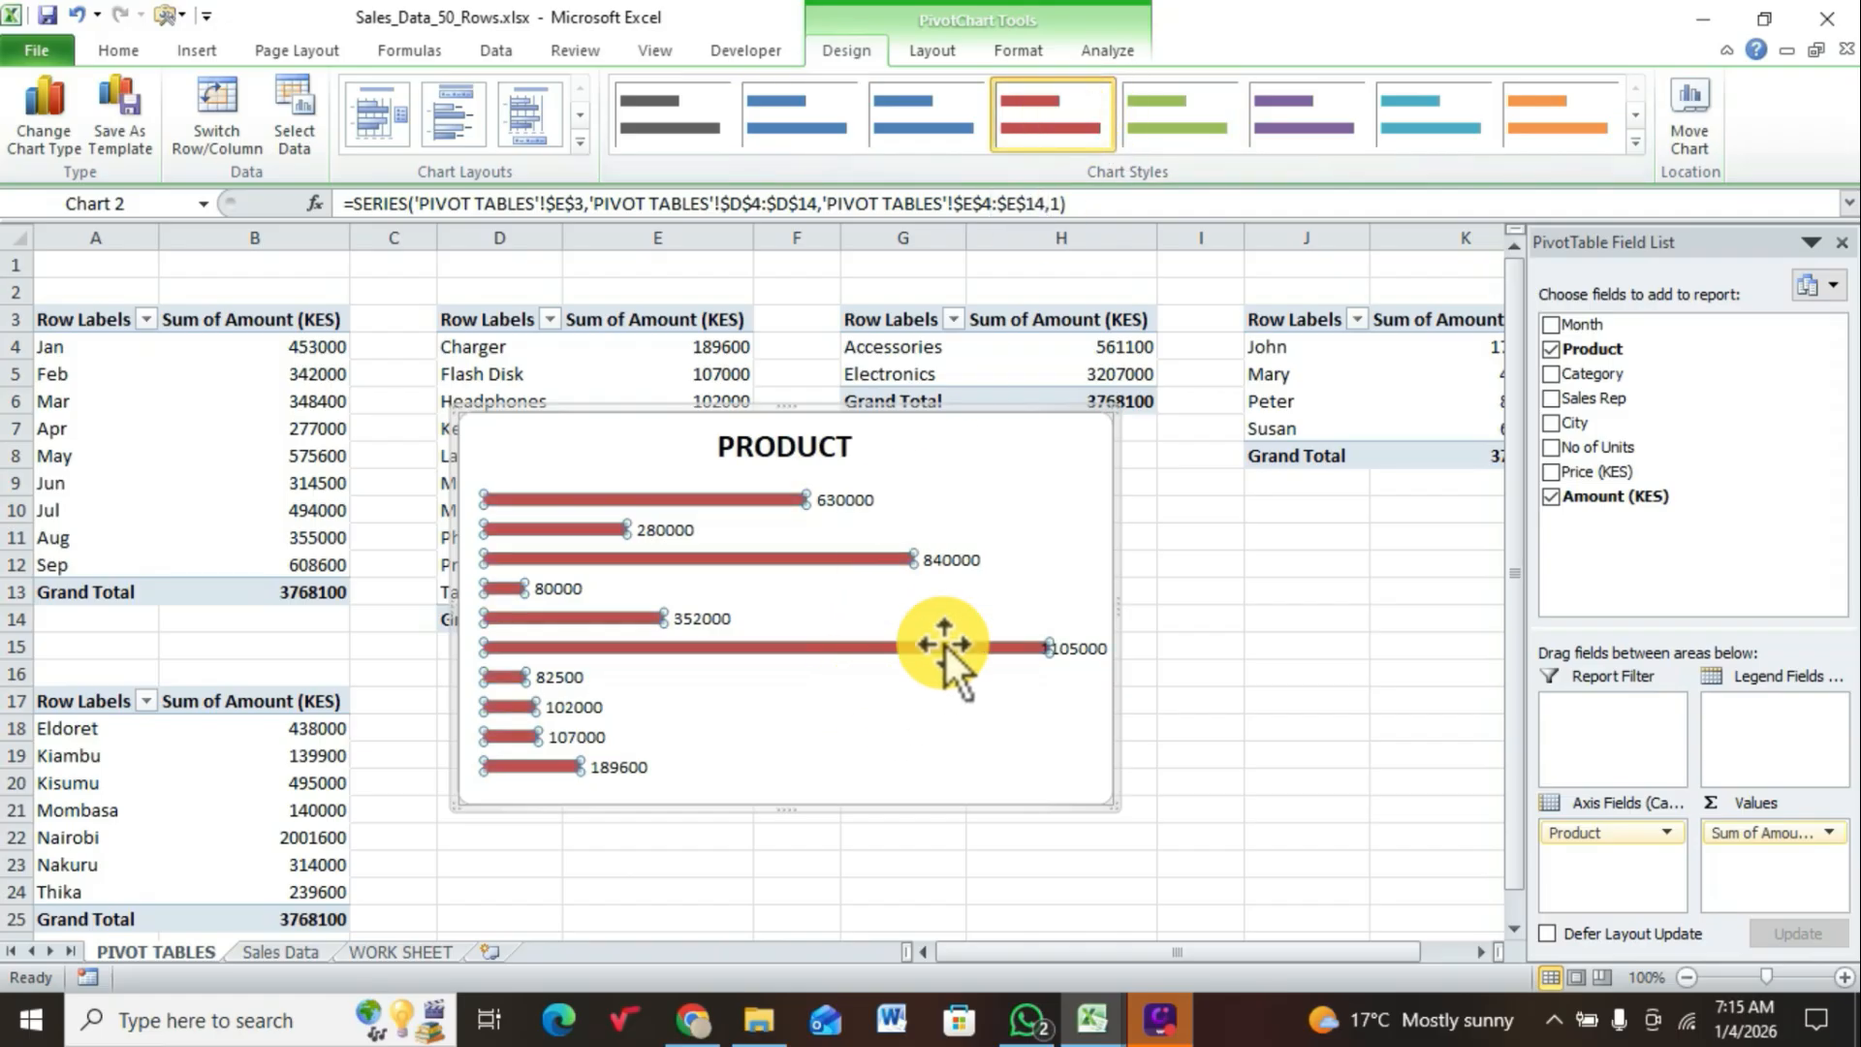
pyautogui.click(998, 466)
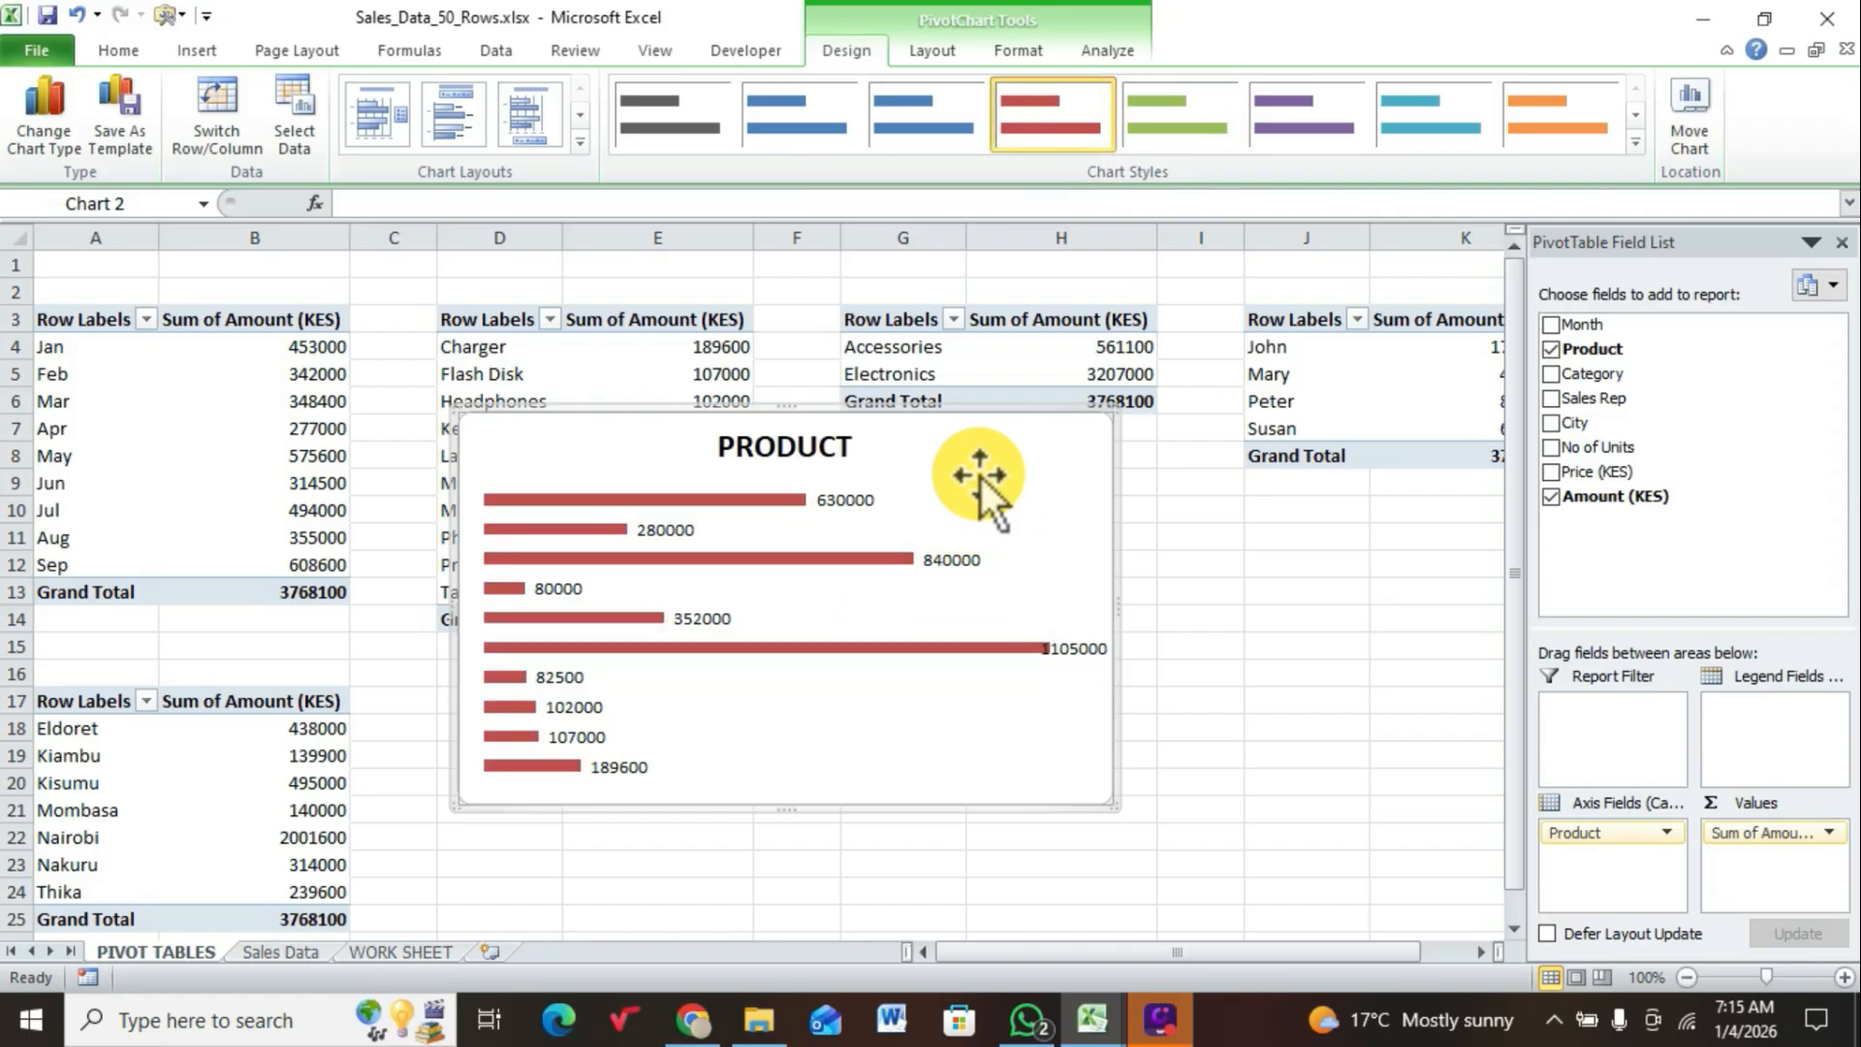
# Step: Cut the PRODUCT chart from the PIVOT TABLES sheet and paste it into WORK SHEET at cell I26
pyautogui.rightClick(1009, 465)
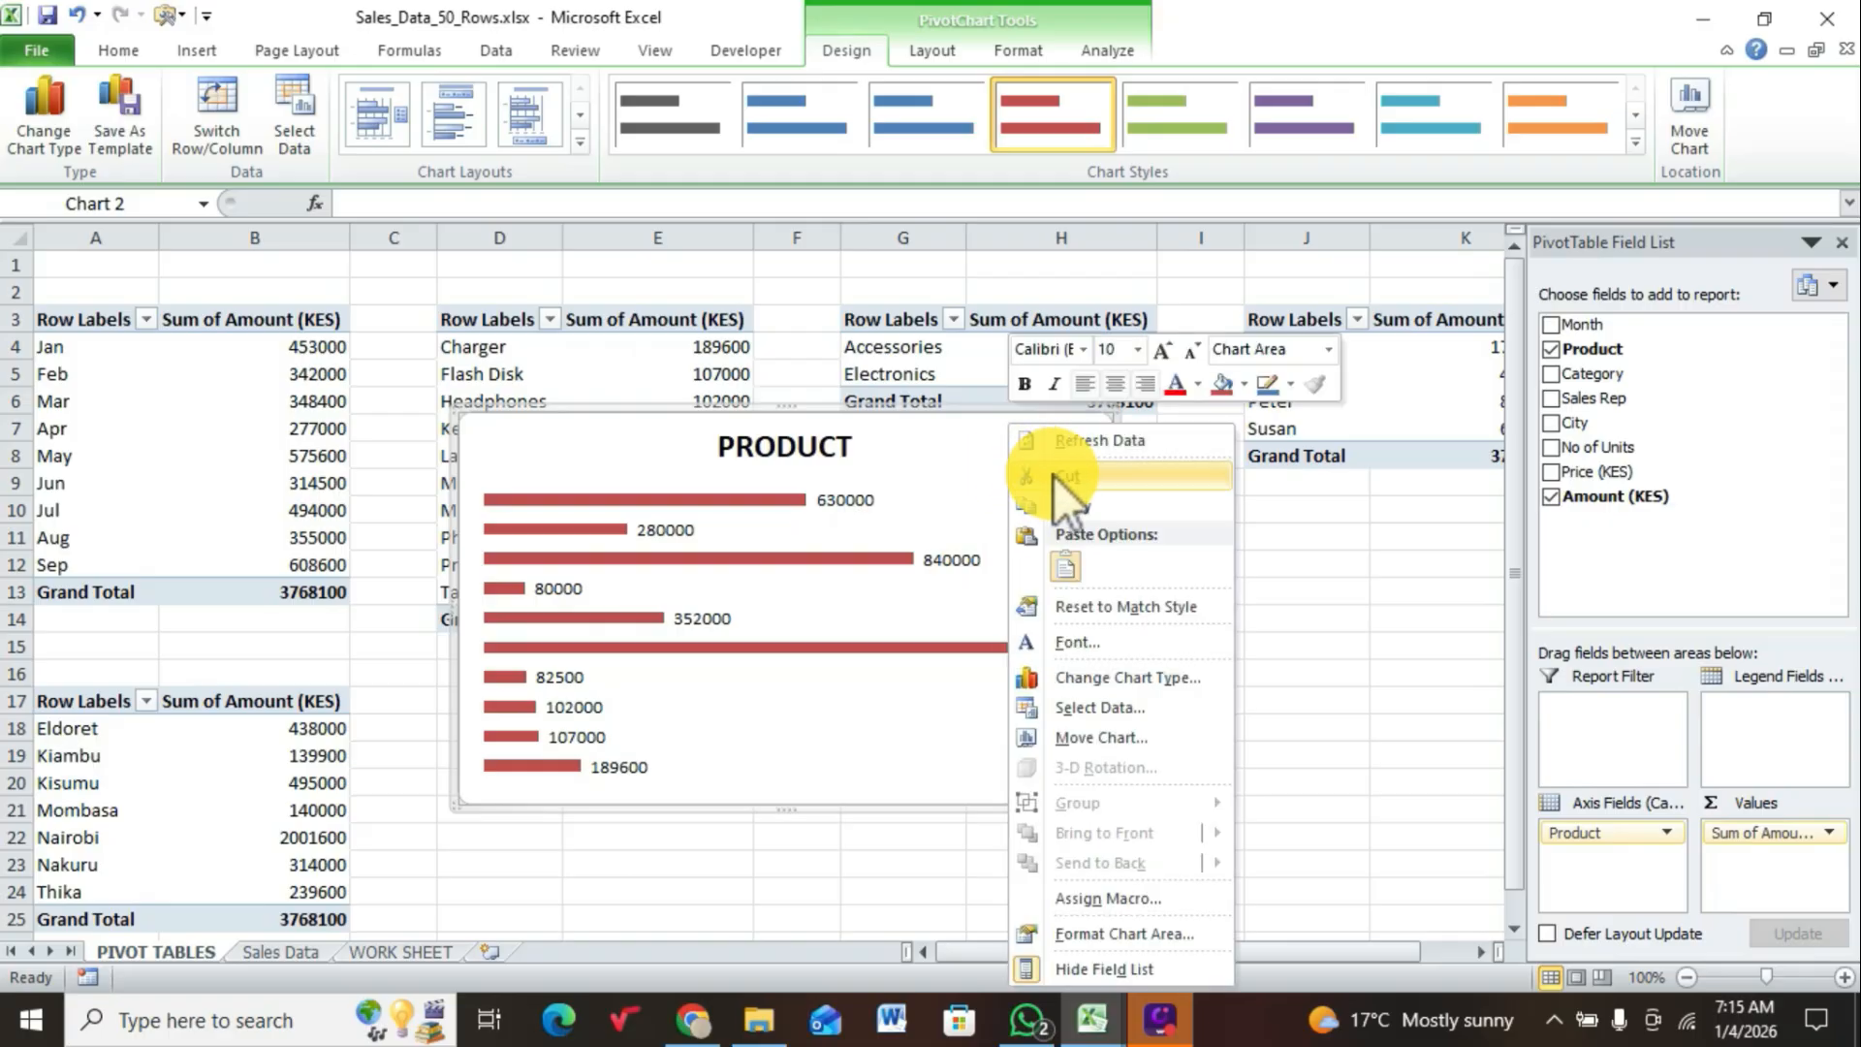
pyautogui.click(1054, 477)
pyautogui.click(380, 951)
pyautogui.hotkey('ctrl', 'v')
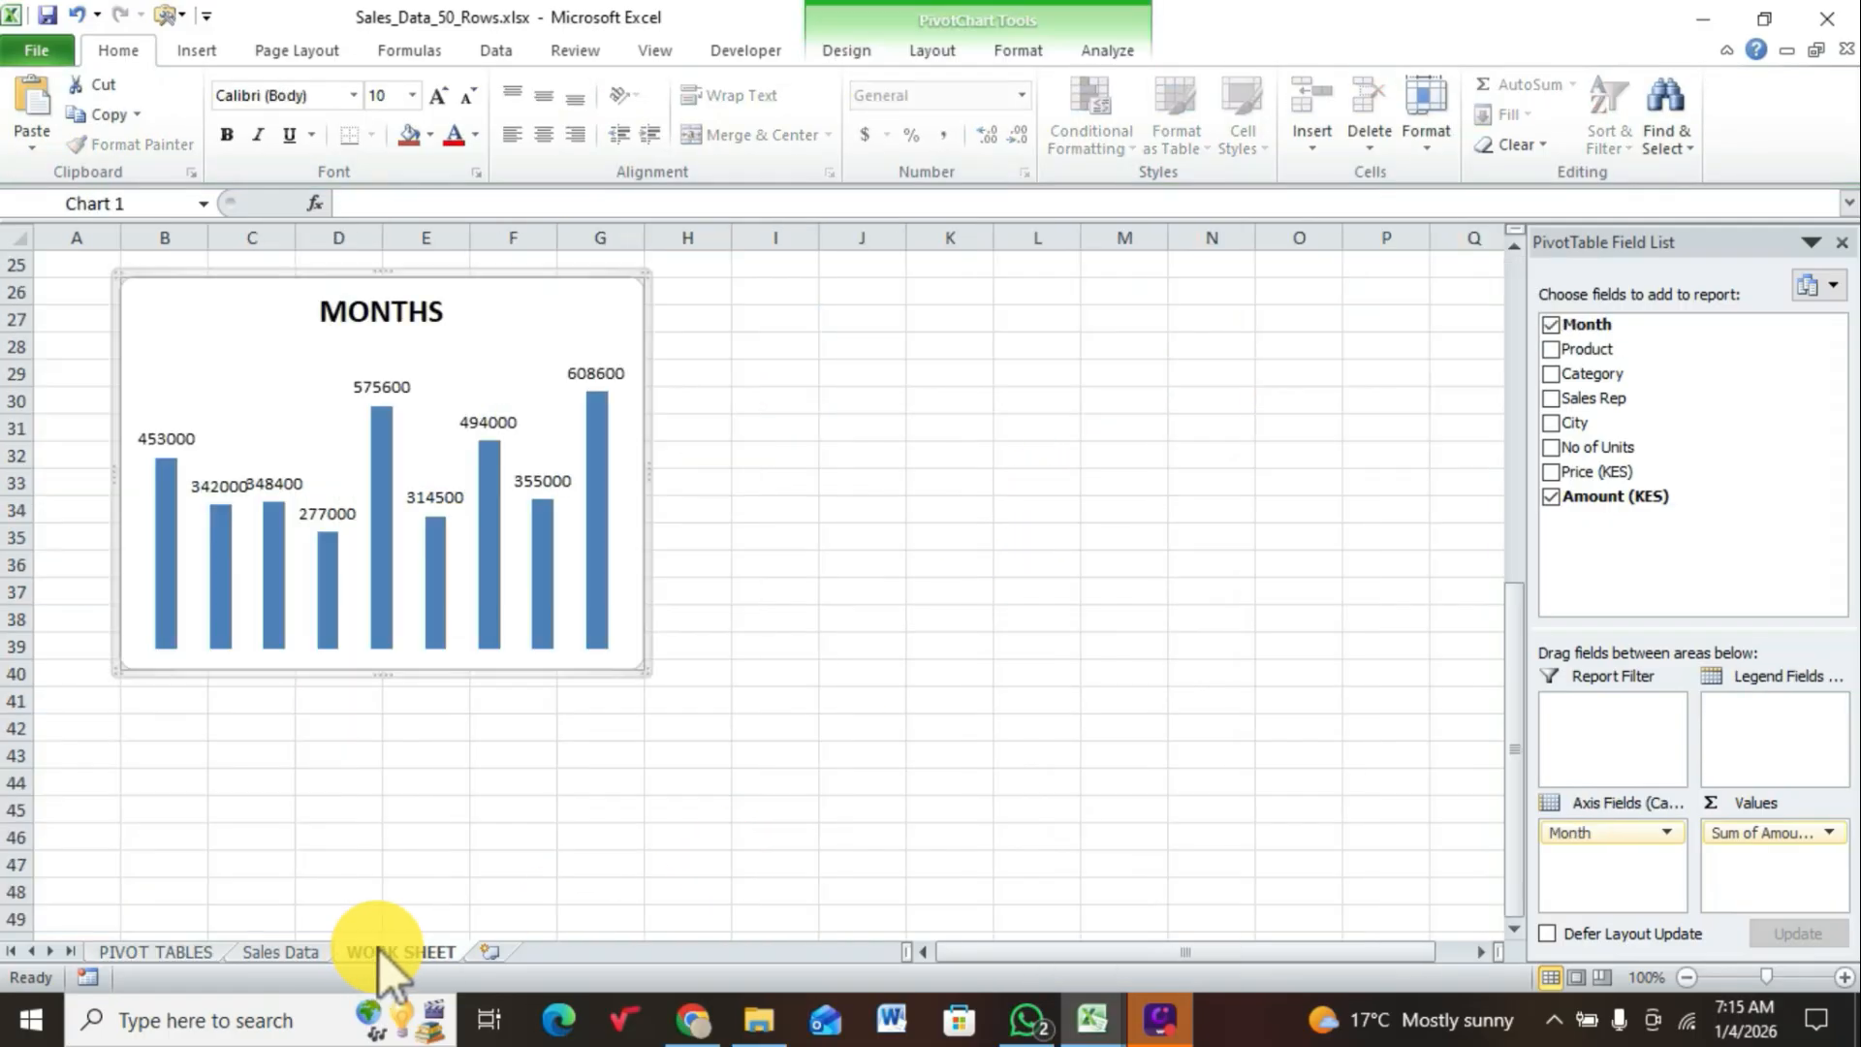
pyautogui.click(770, 291)
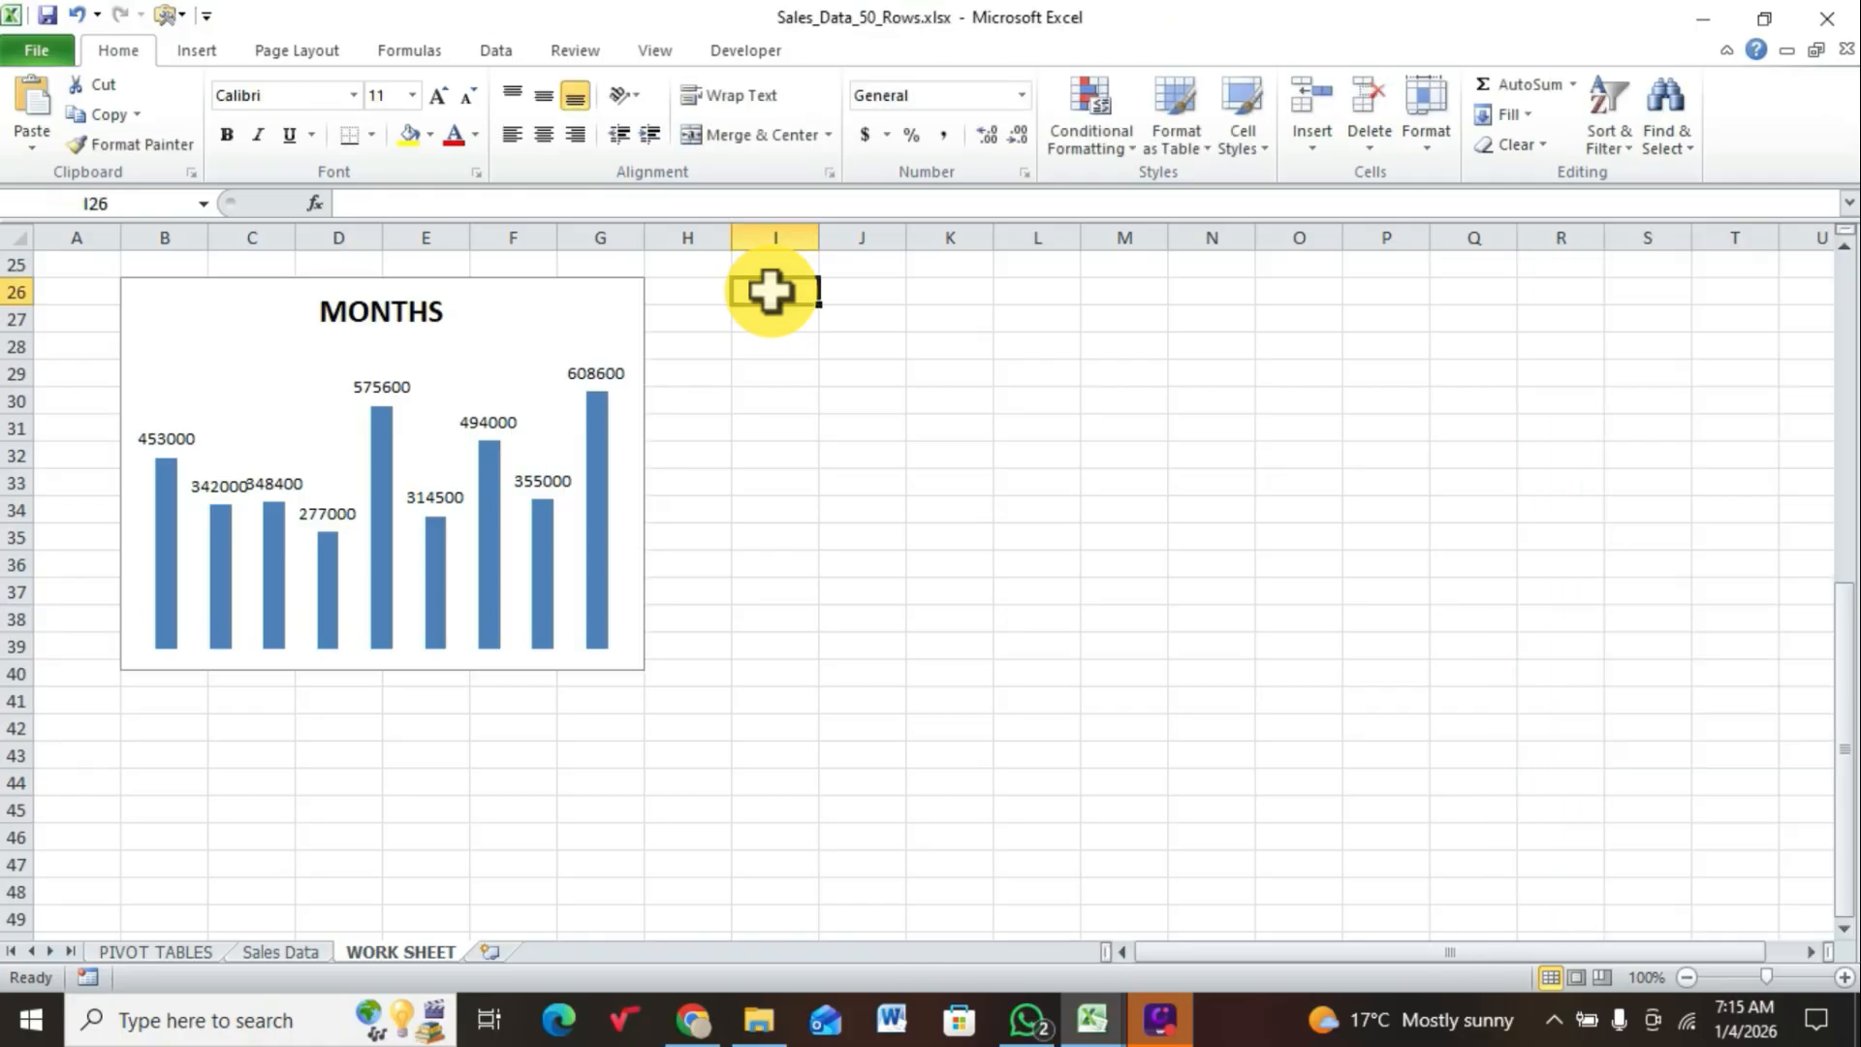
pyautogui.rightClick(770, 291)
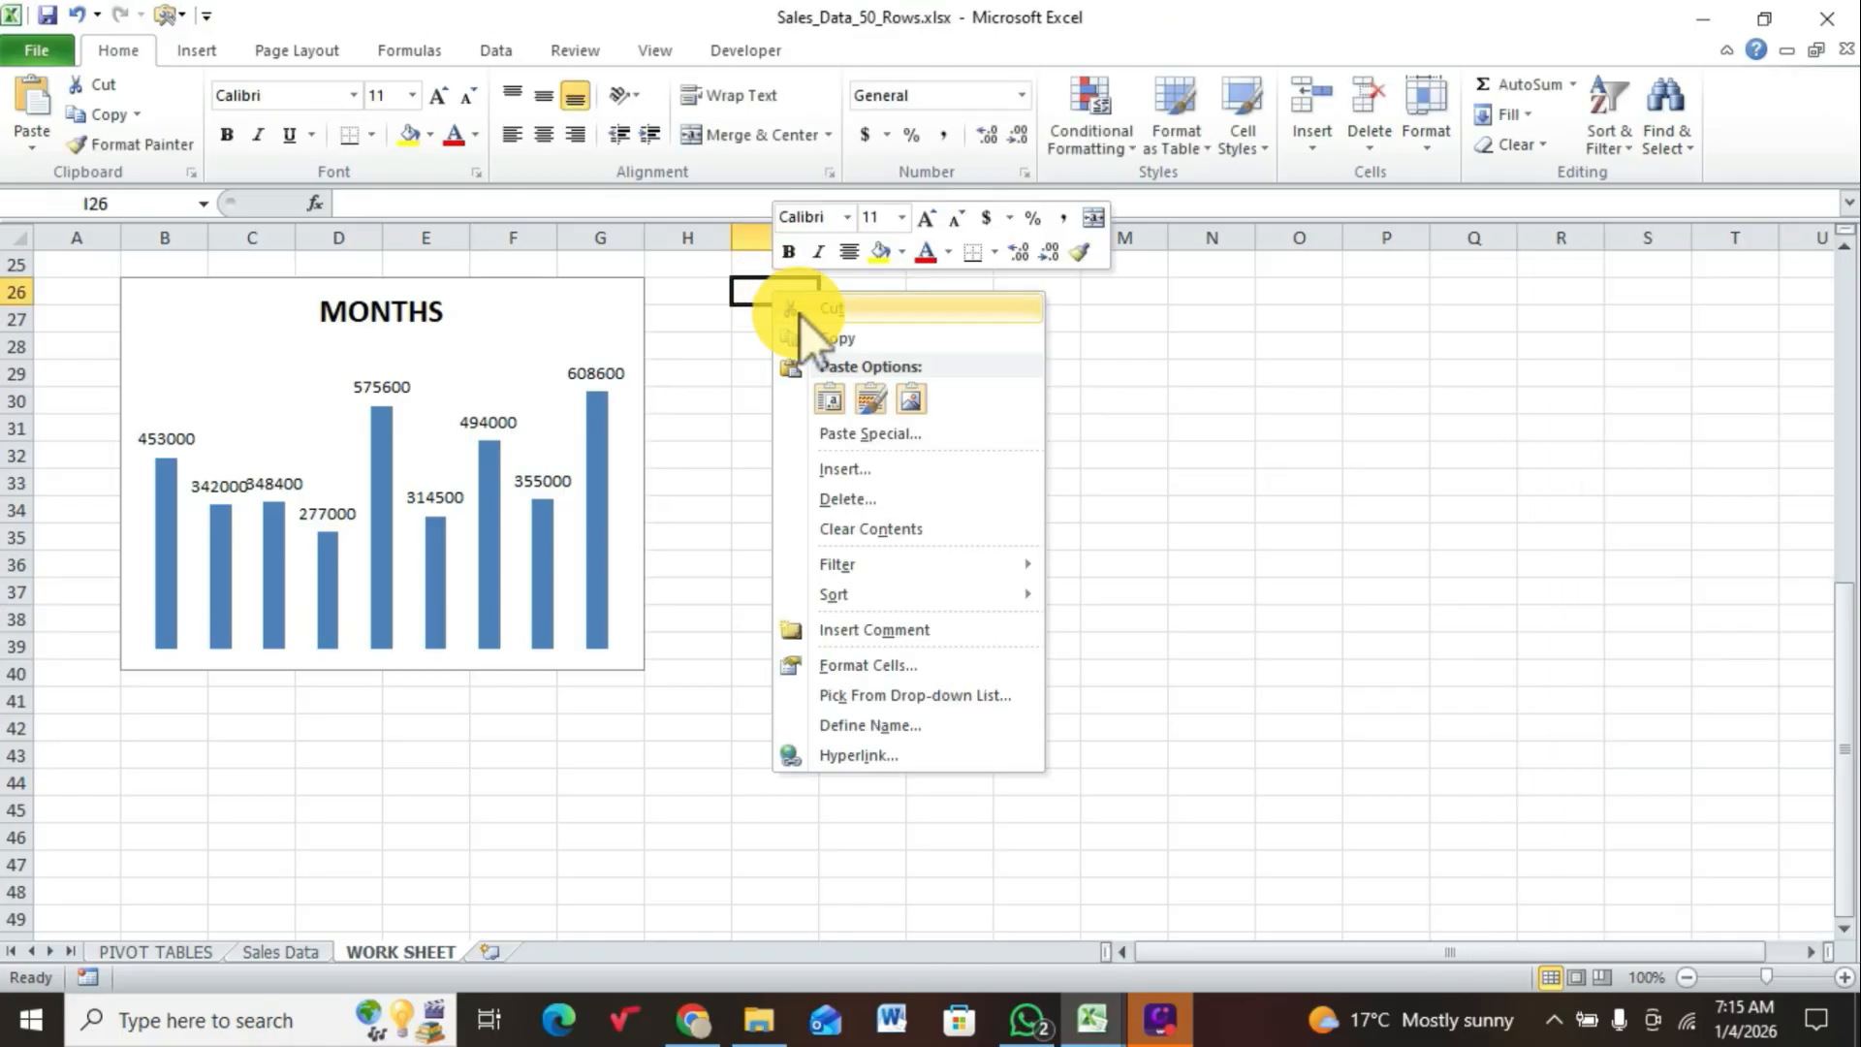
pyautogui.click(831, 397)
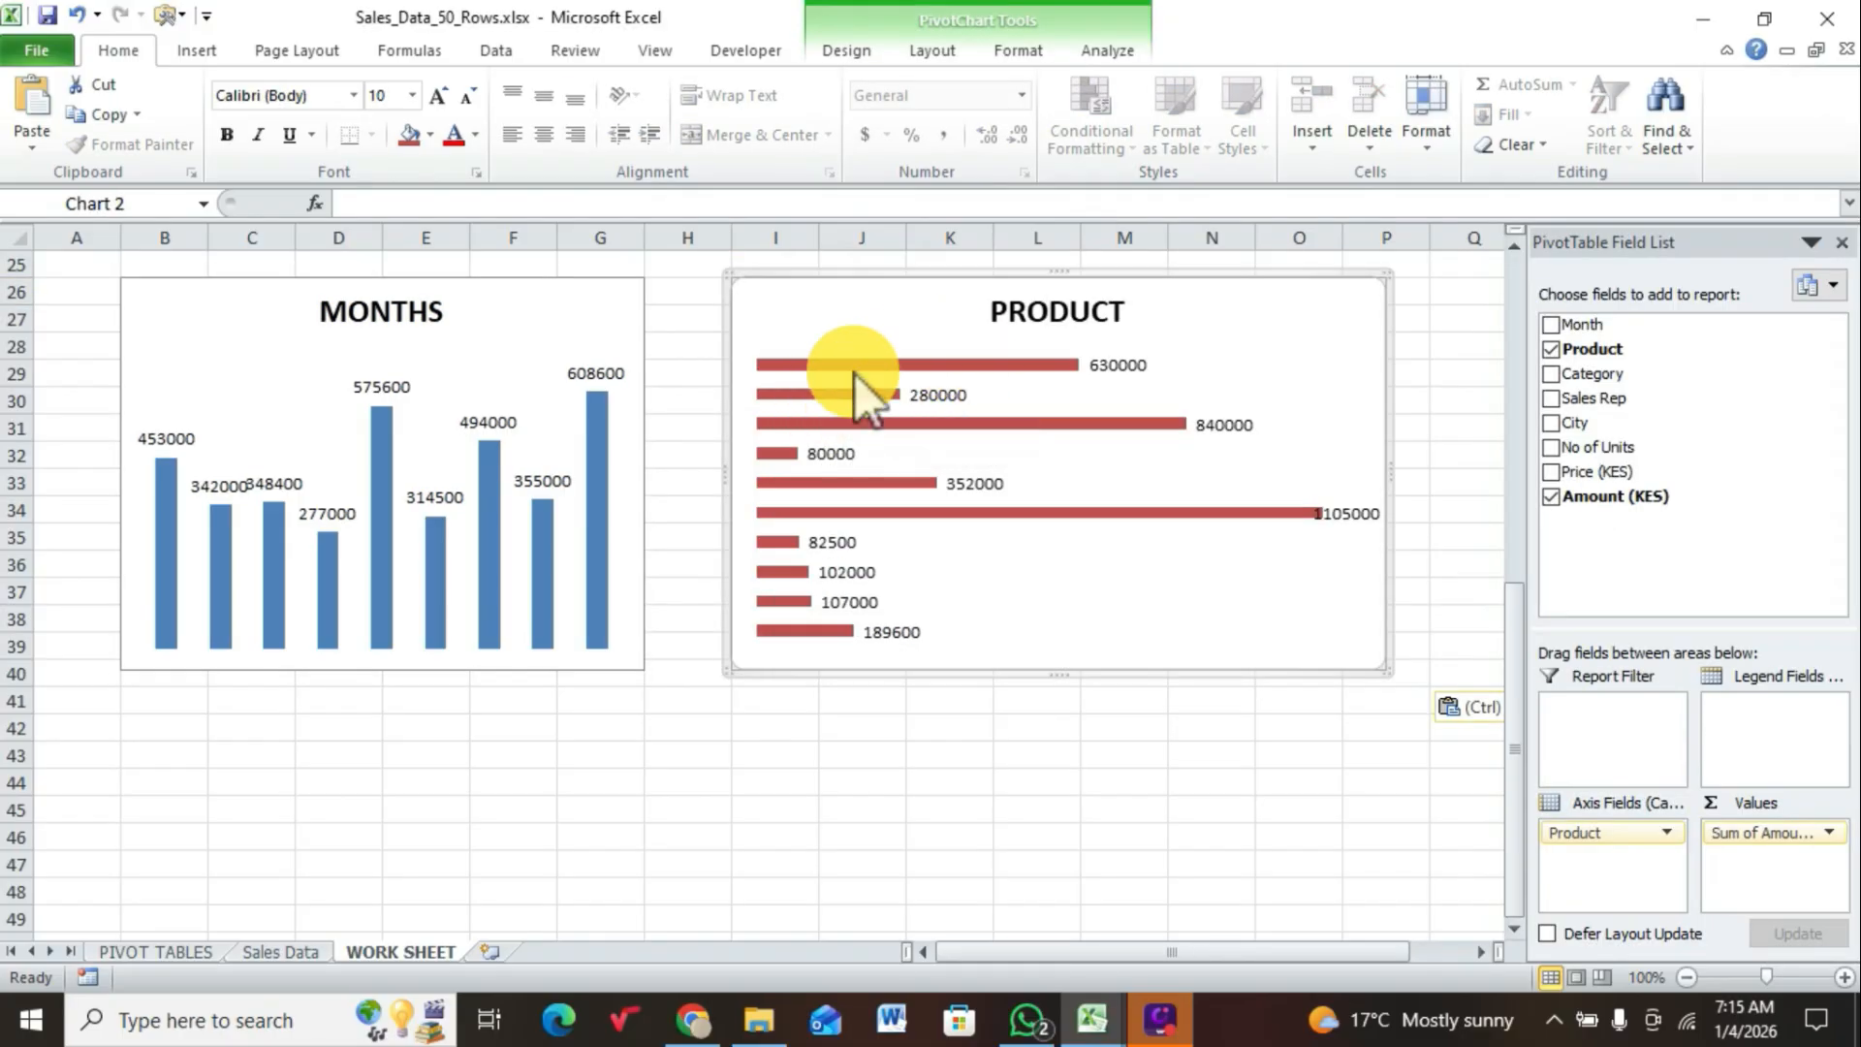
# Step: Set the width of the PRODUCT chart to 4 inches
pyautogui.click(1019, 49)
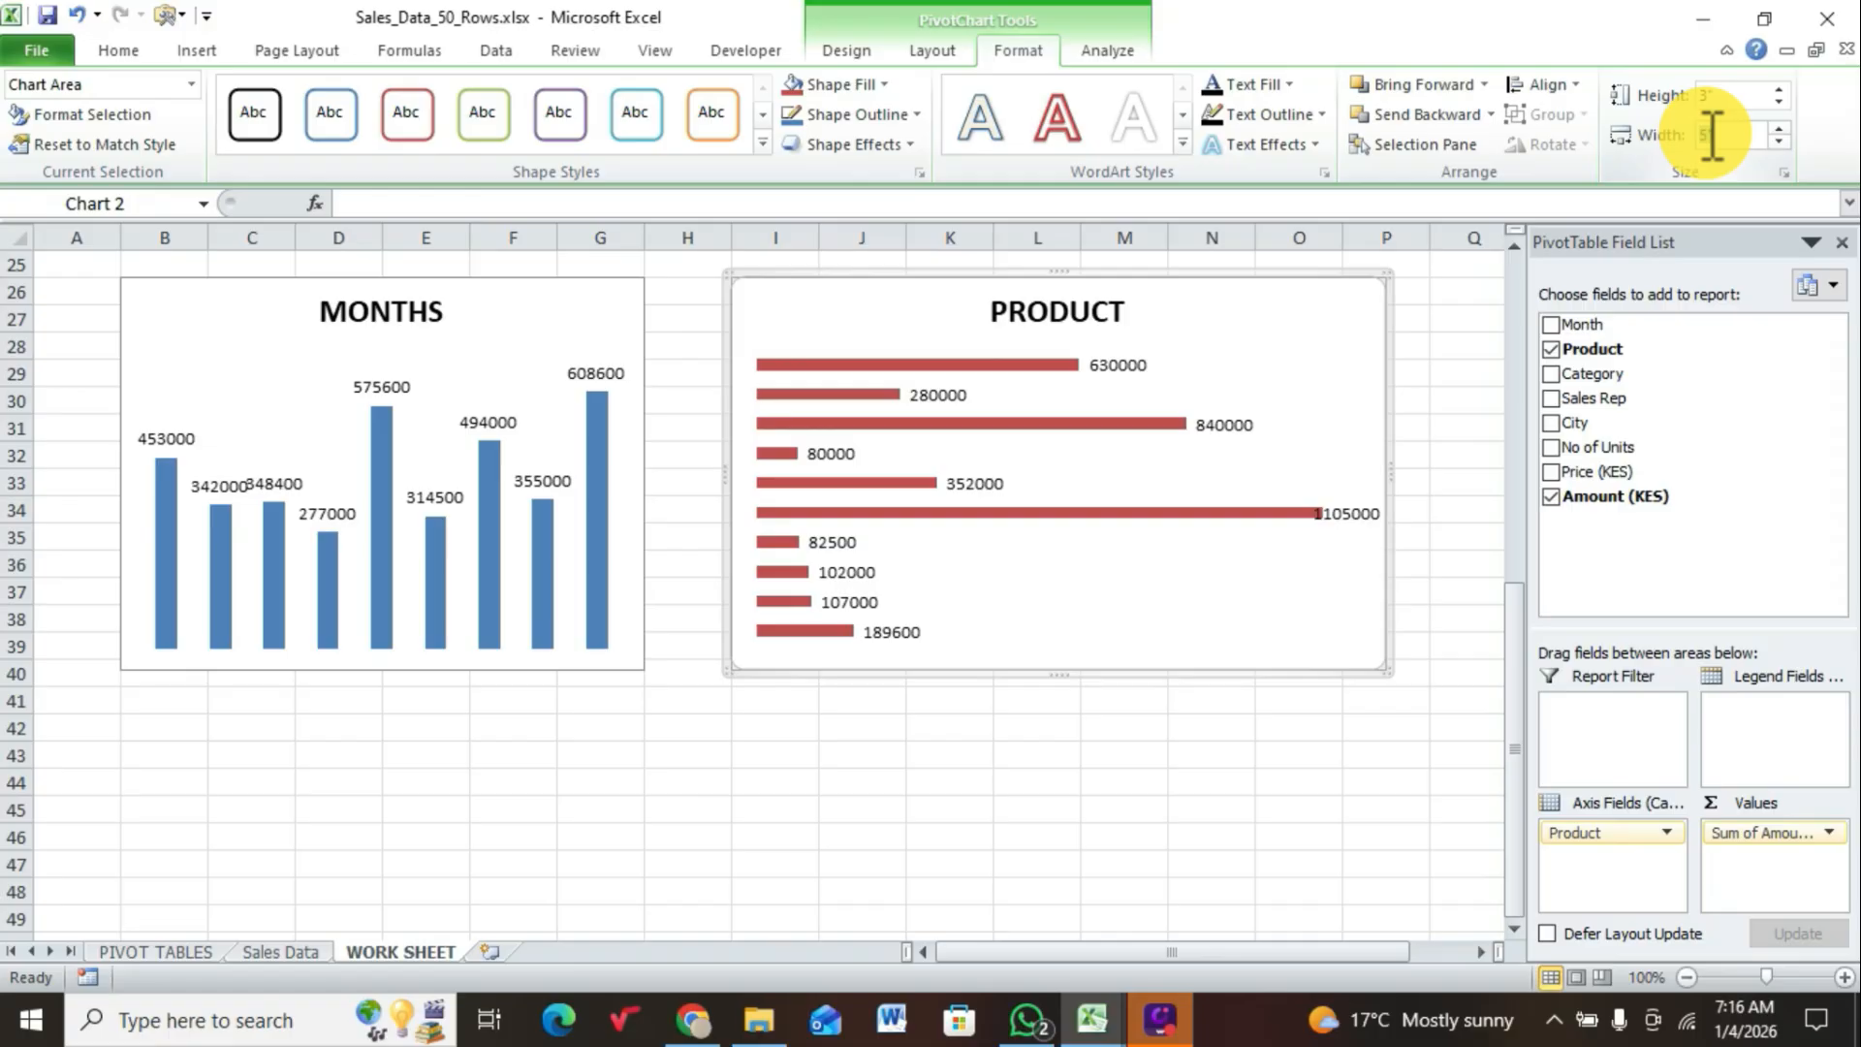
pyautogui.click(1713, 136)
pyautogui.write('4')
pyautogui.press('Return')
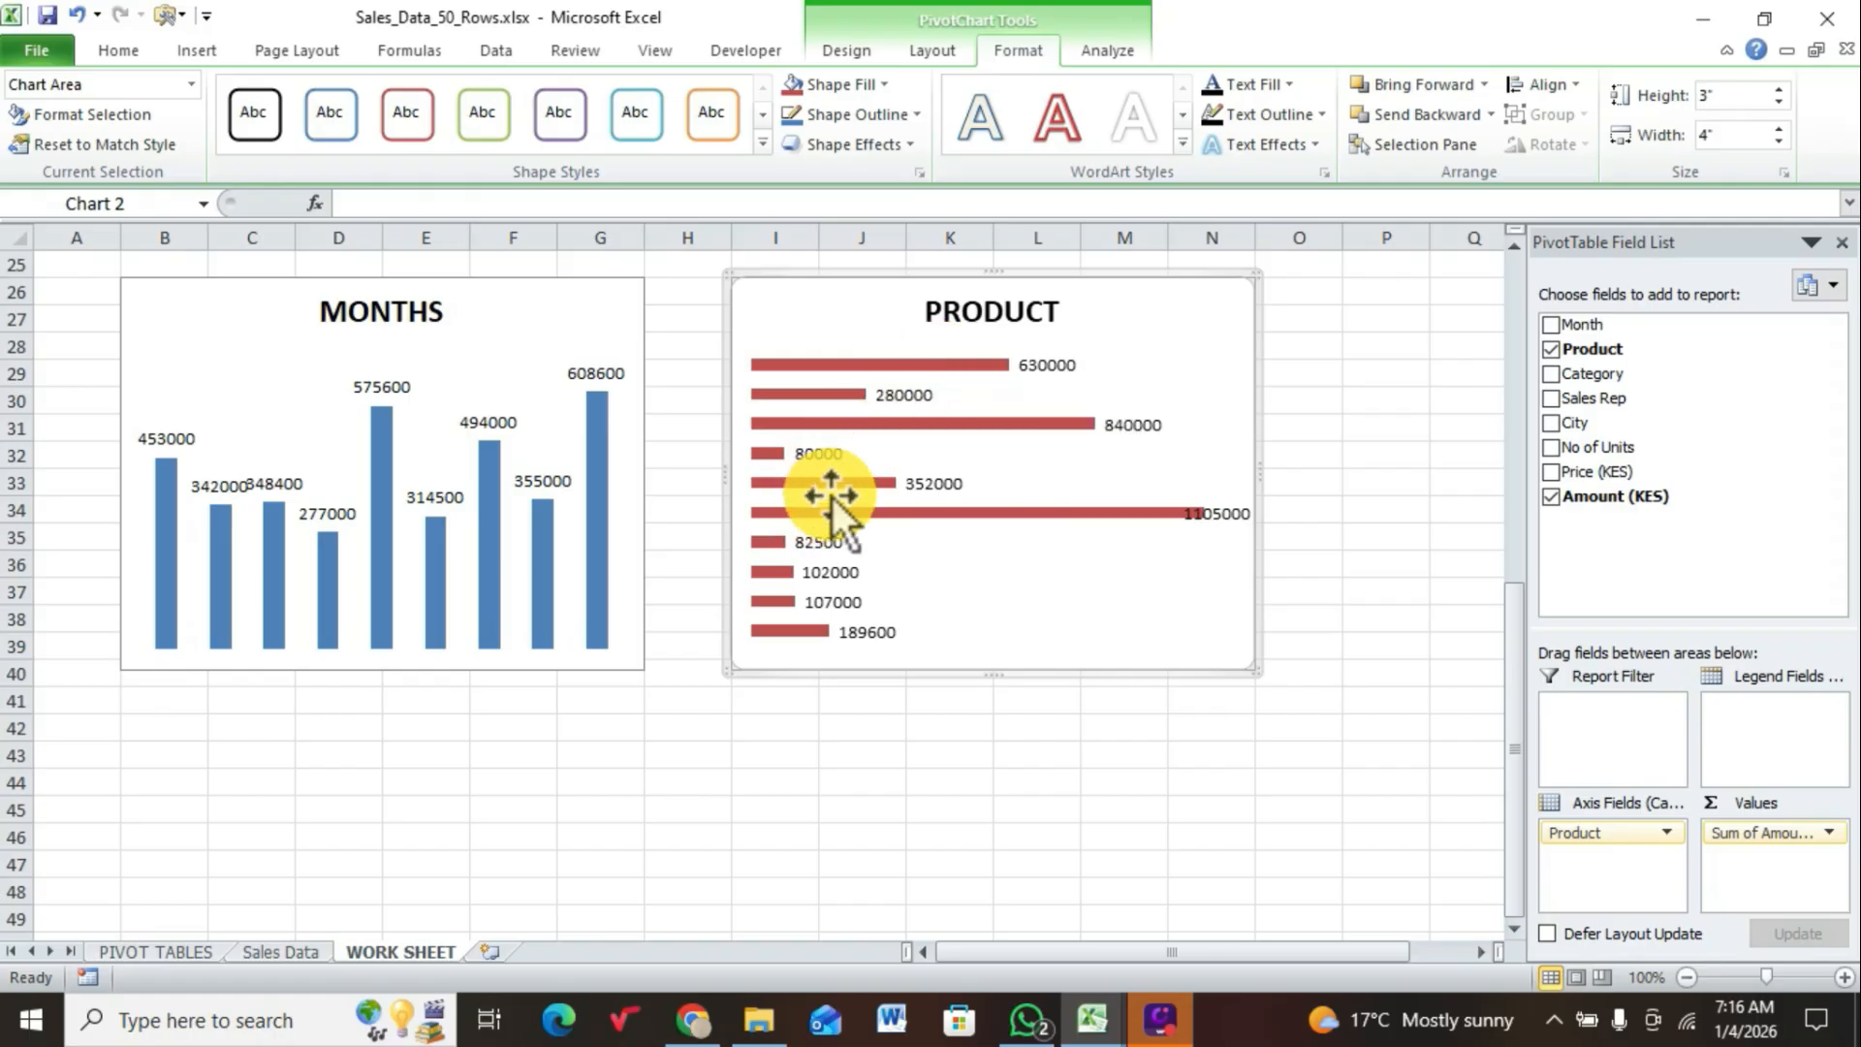
# Step: Insert a 2-D clustered column PivotChart from the category PivotTable on the PIVOT TABLES sheet
pyautogui.click(180, 955)
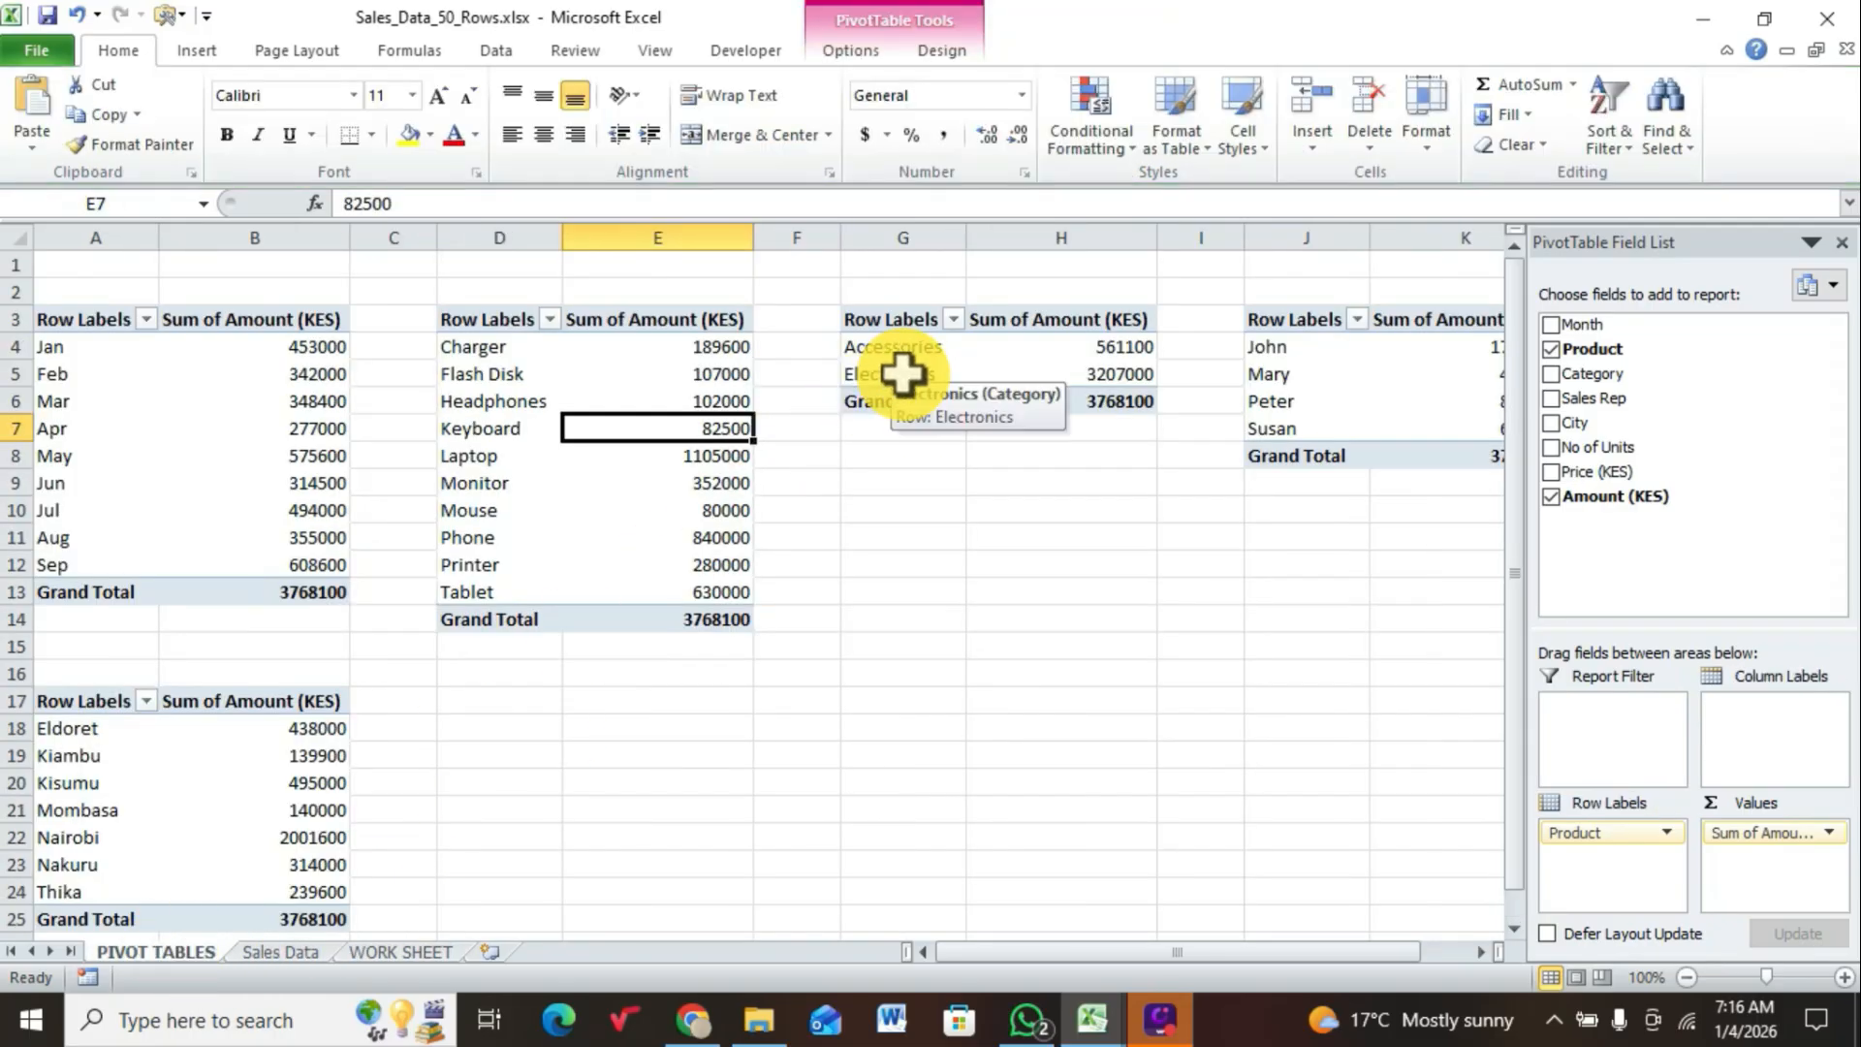
pyautogui.click(913, 351)
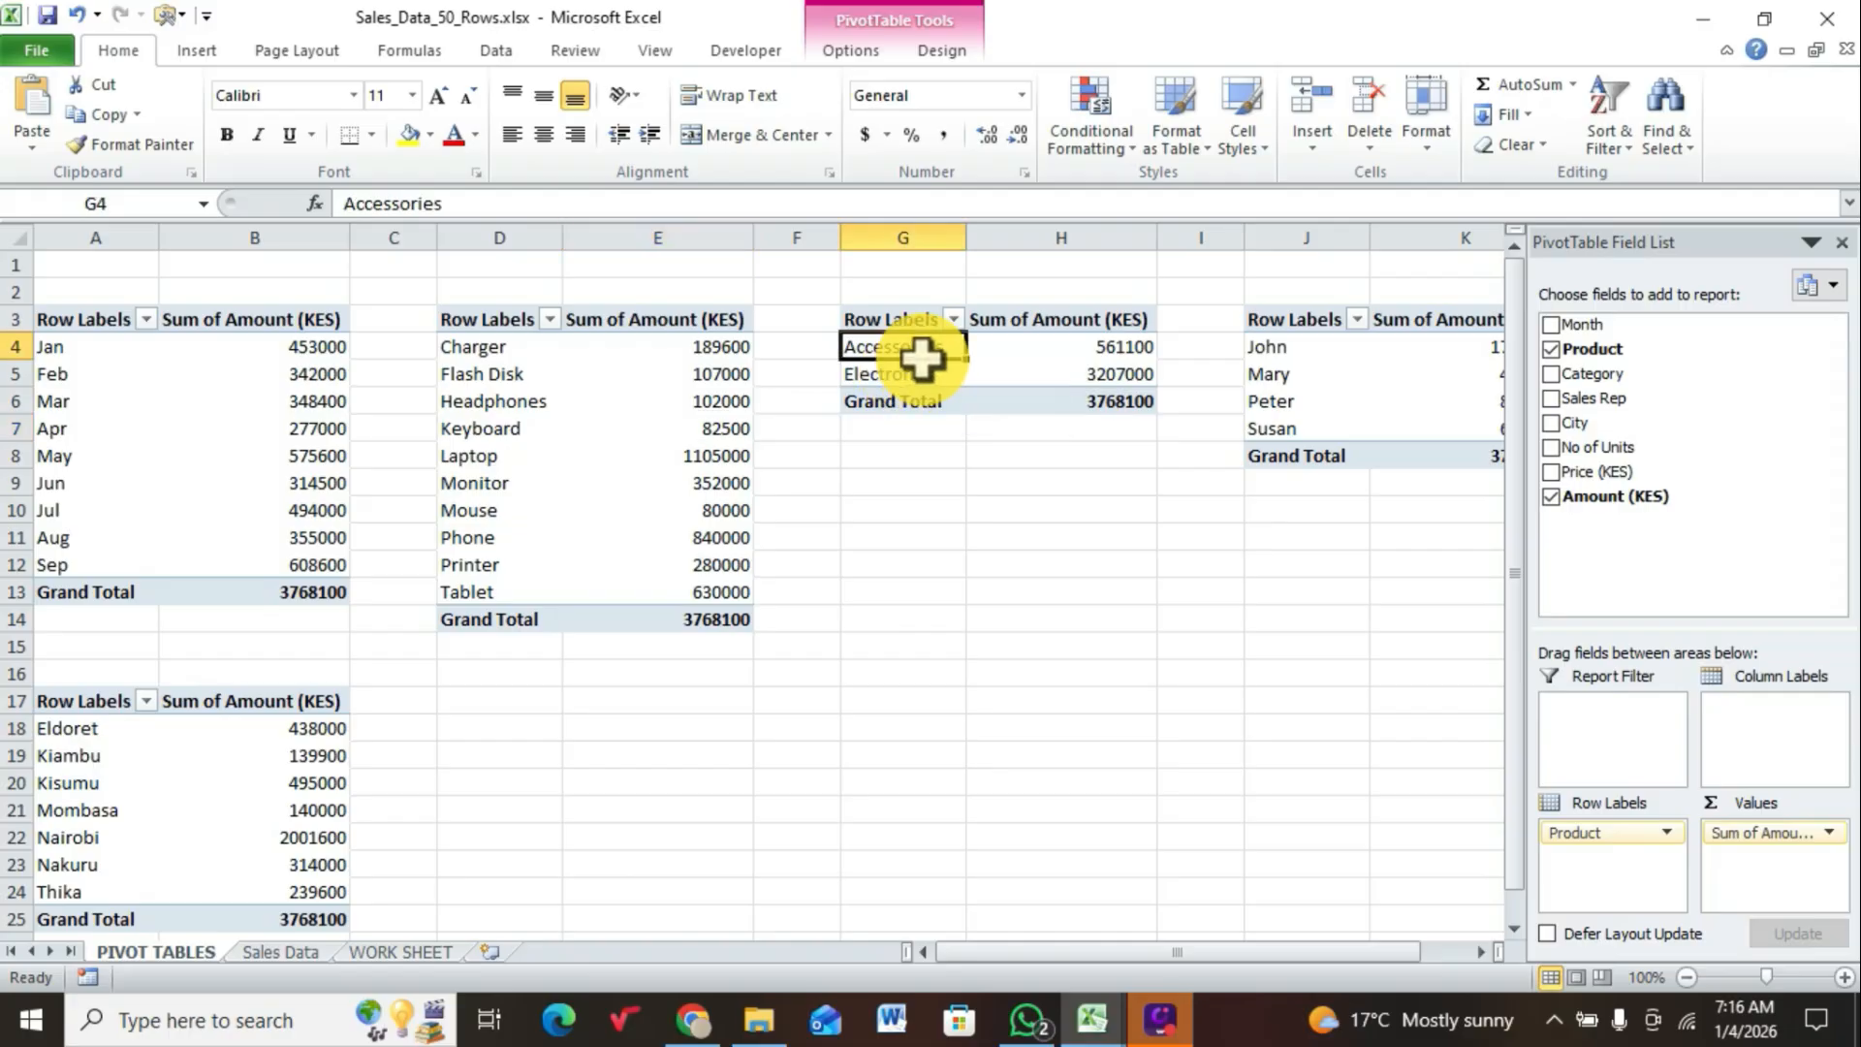
pyautogui.click(199, 51)
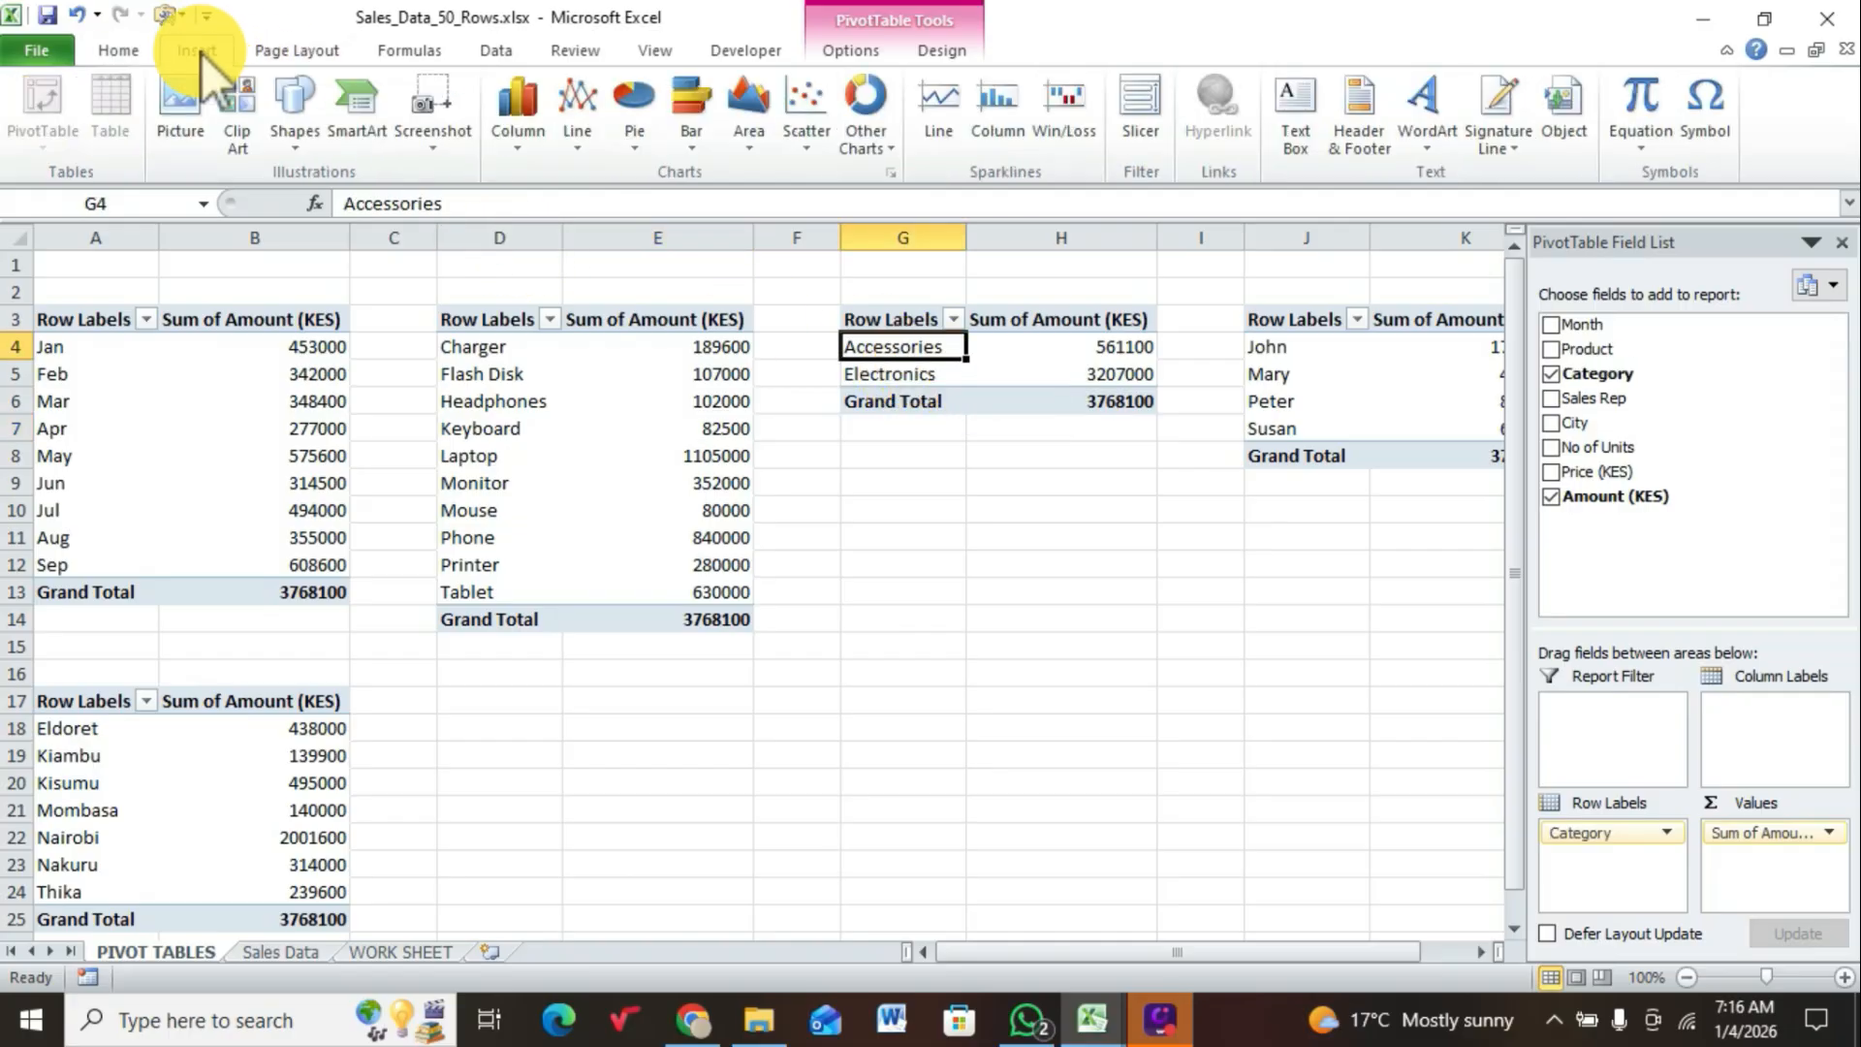
pyautogui.click(528, 151)
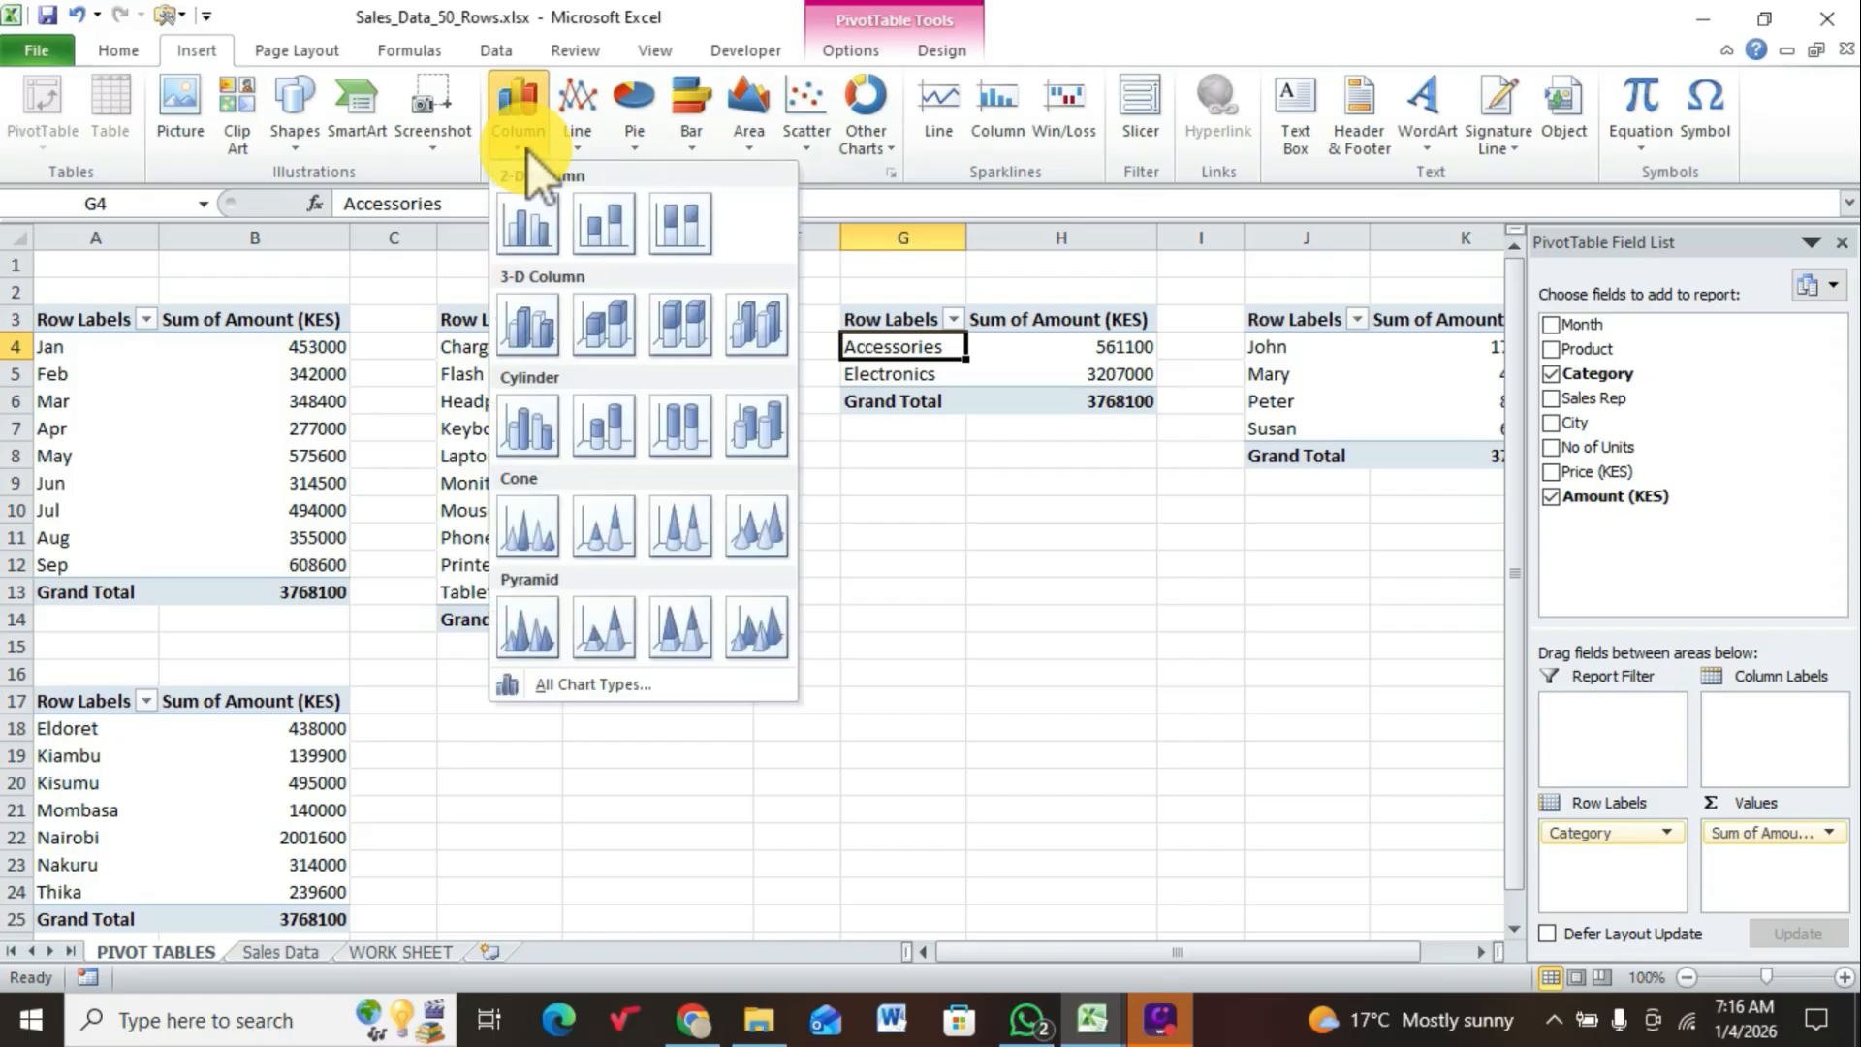
pyautogui.click(535, 219)
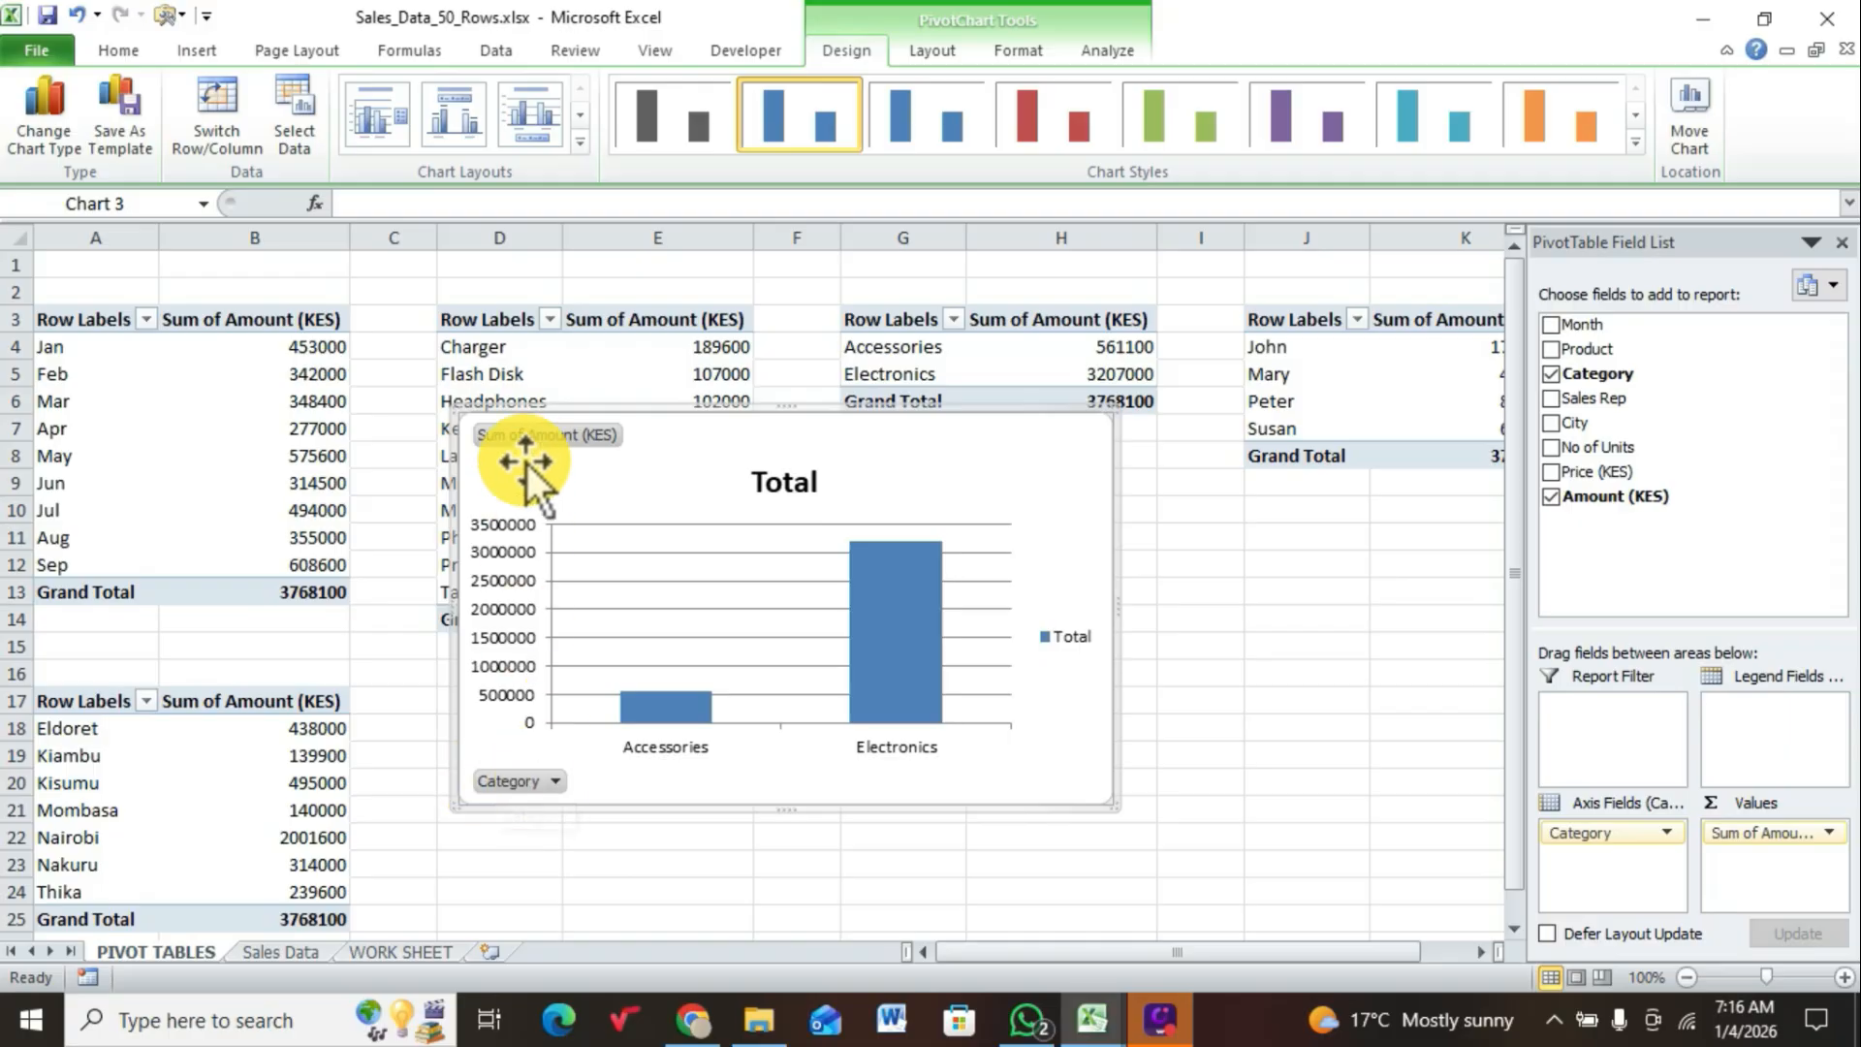
# Step: Hide all field buttons on the category chart and delete its legend
pyautogui.rightClick(530, 435)
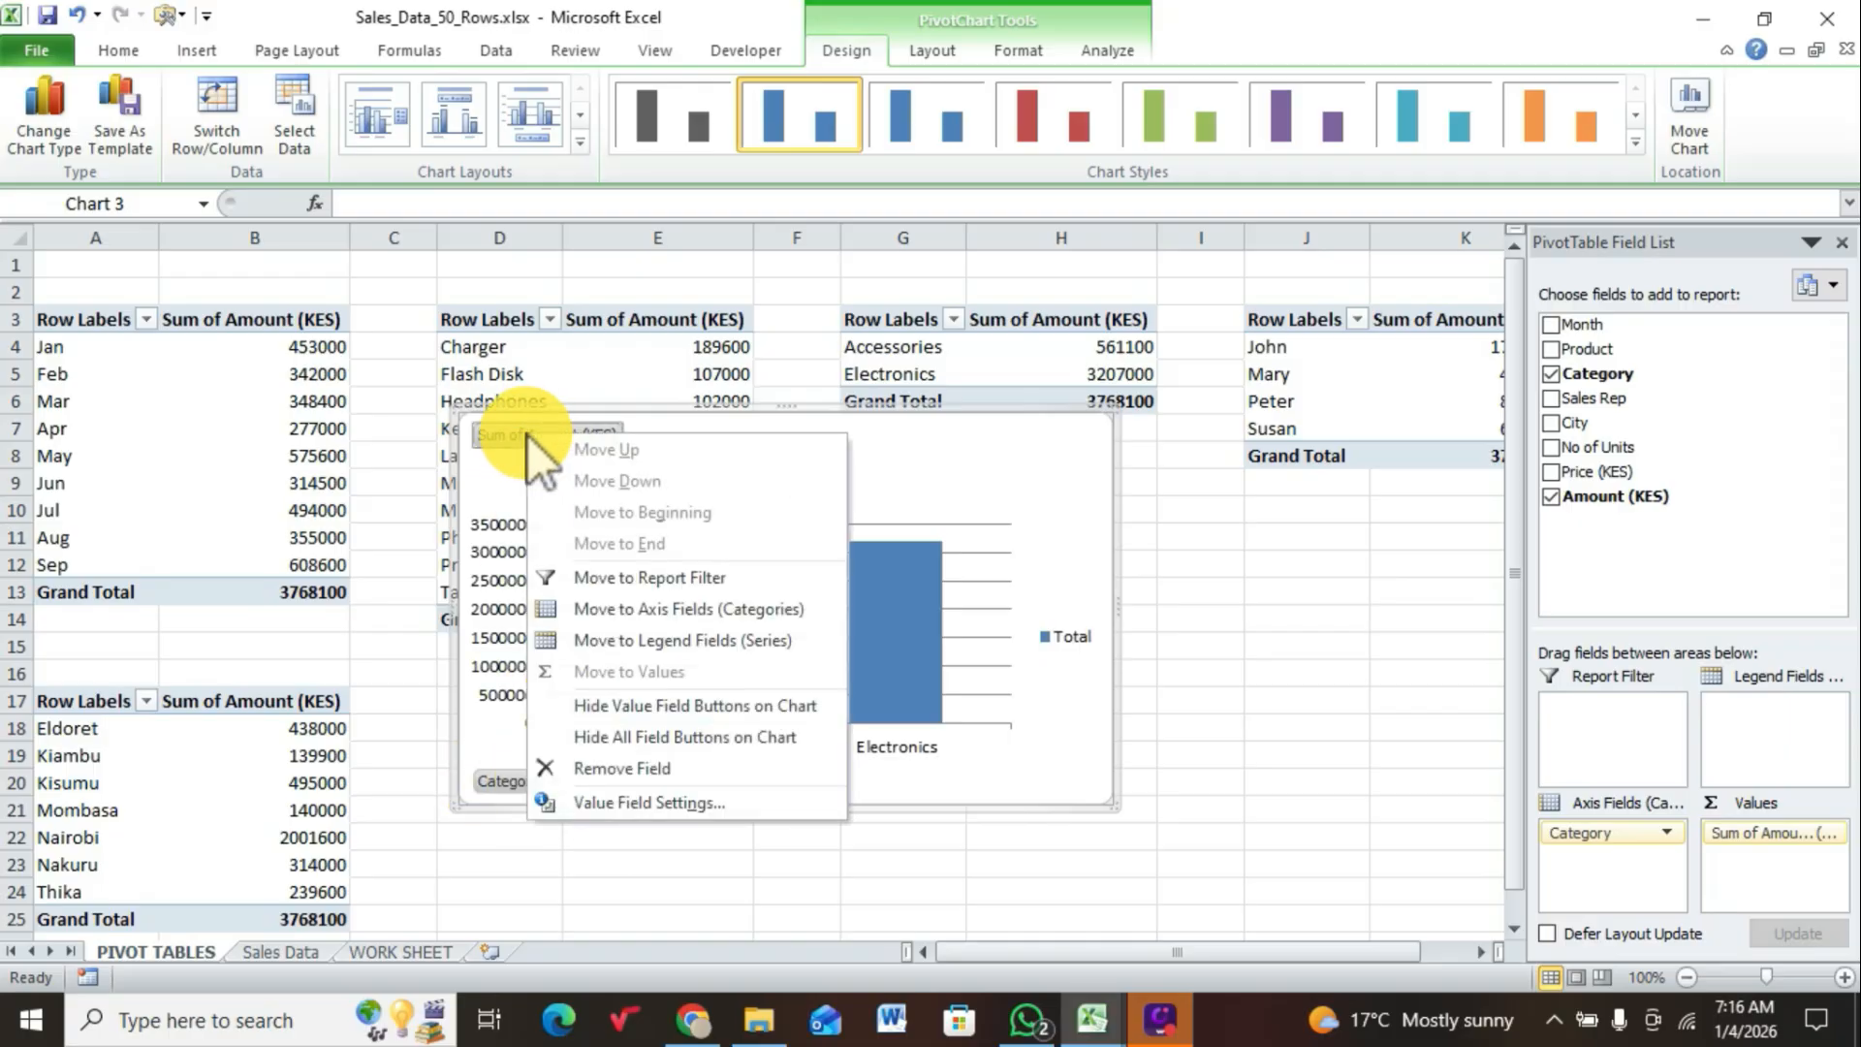
pyautogui.click(623, 735)
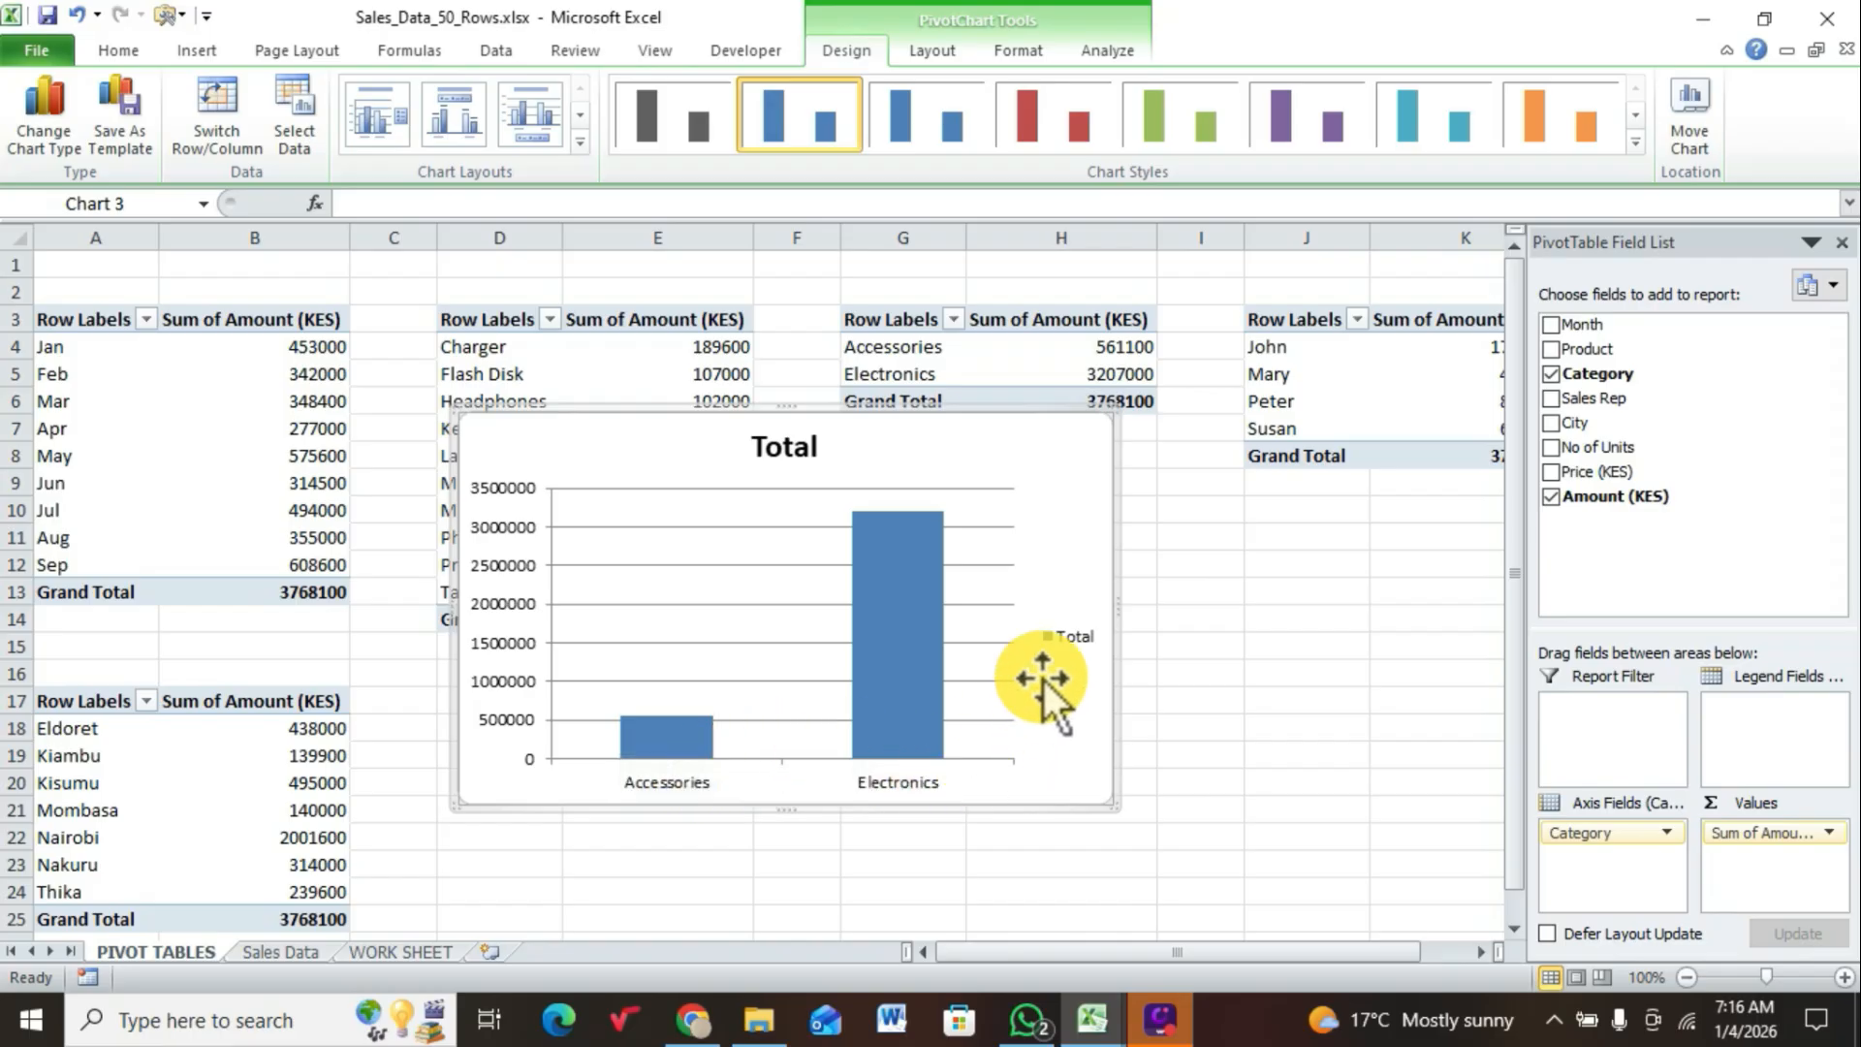
pyautogui.click(1072, 637)
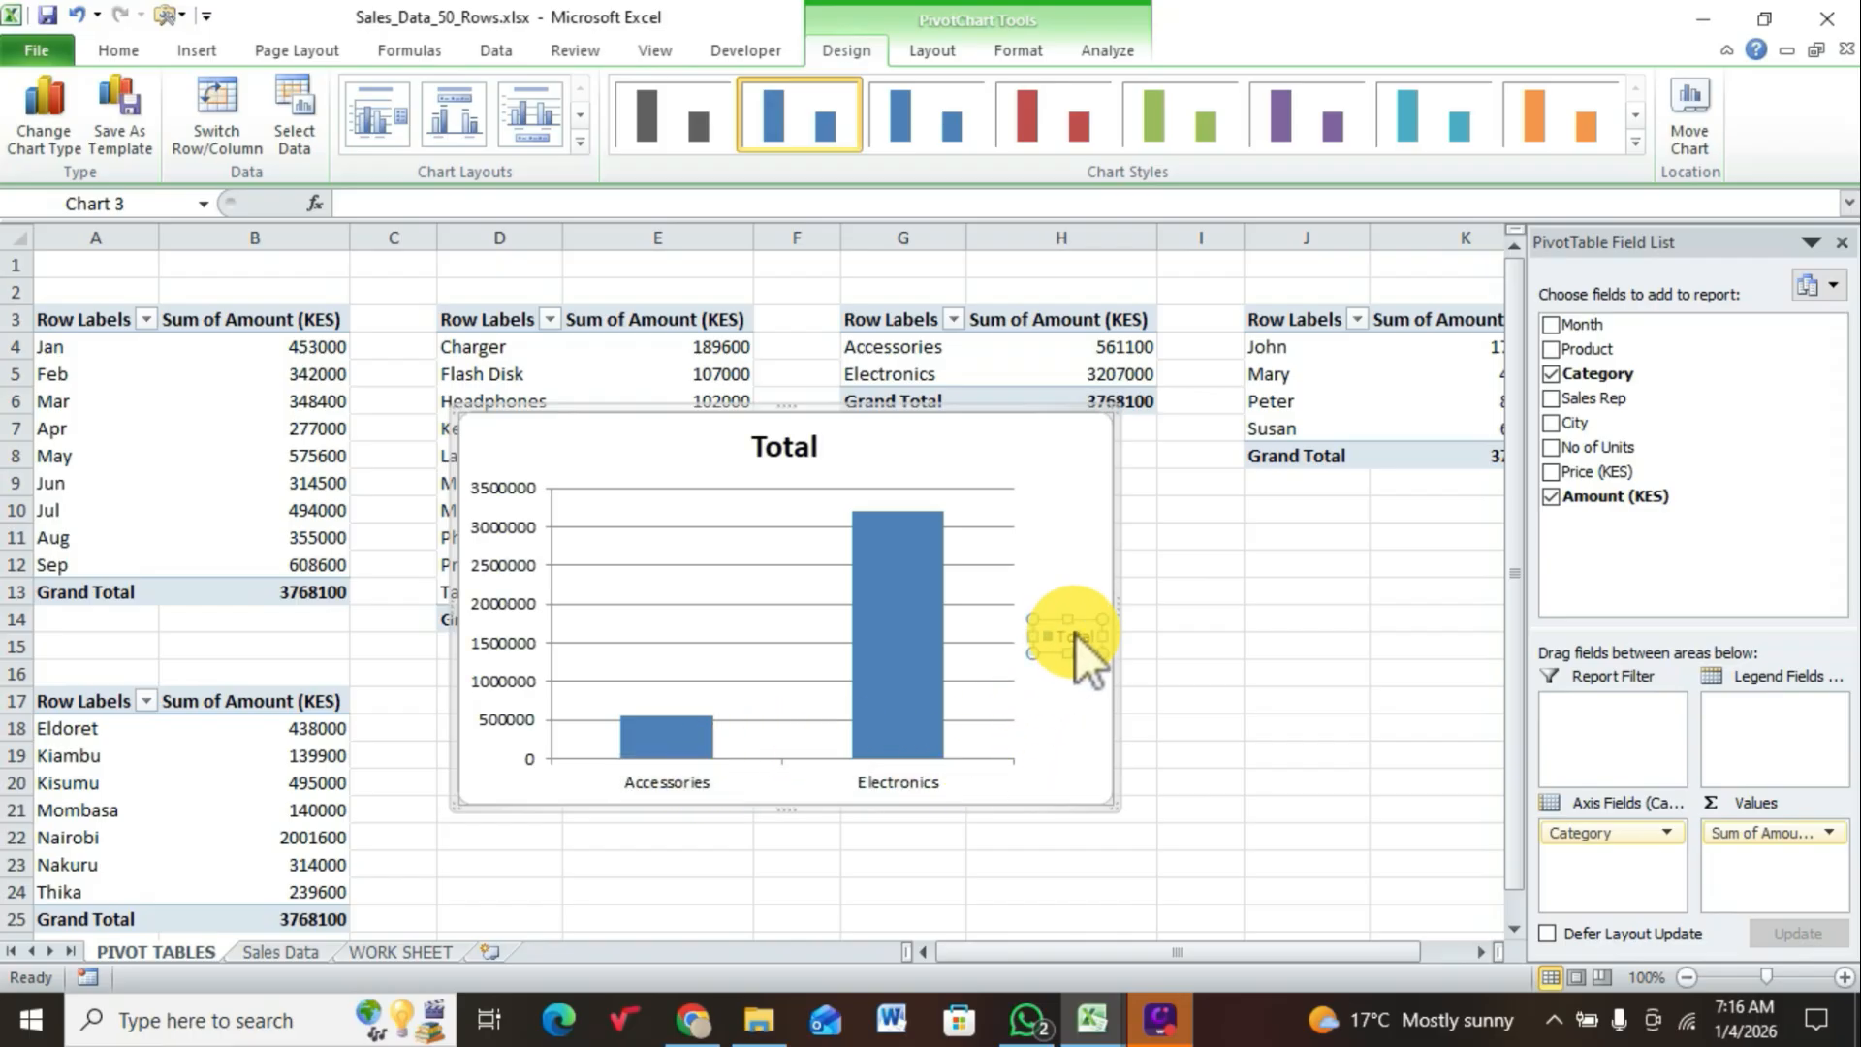
pyautogui.press('Delete')
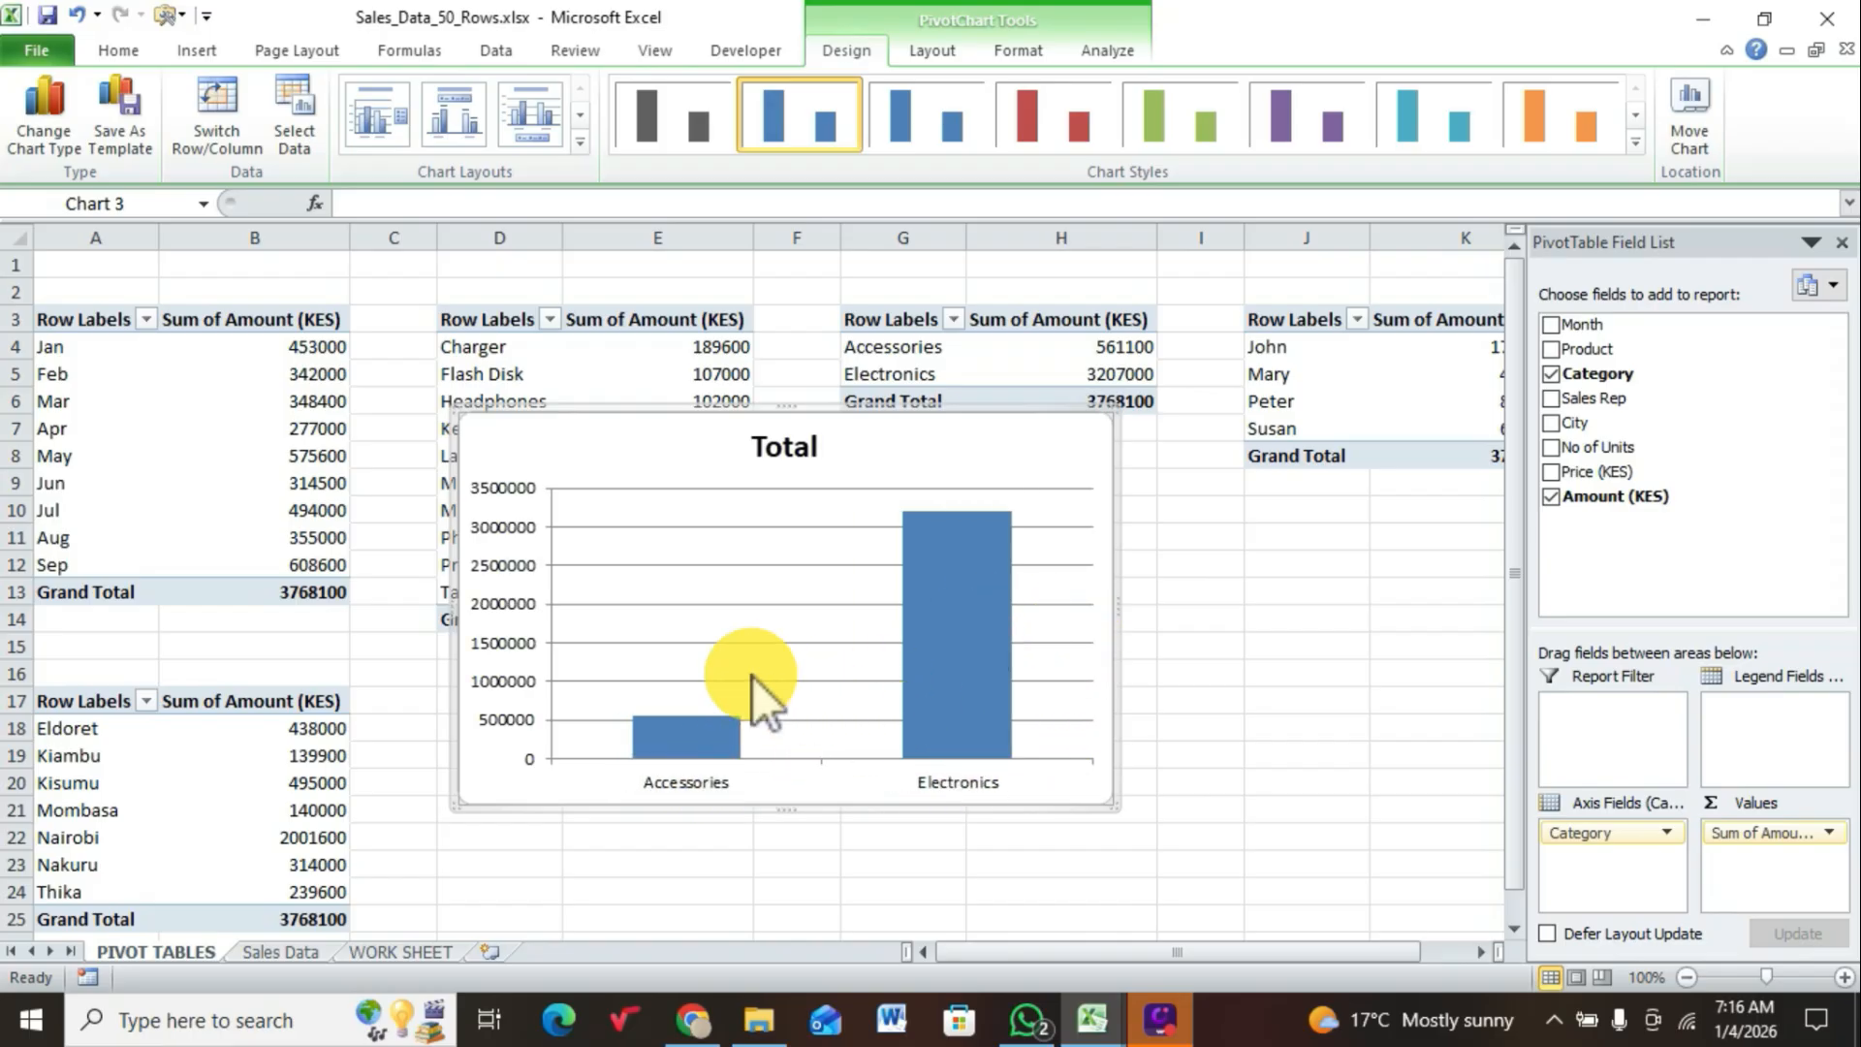
# Step: Delete the vertical axis, horizontal axis and gridlines from the category chart
pyautogui.click(514, 609)
pyautogui.press('Delete')
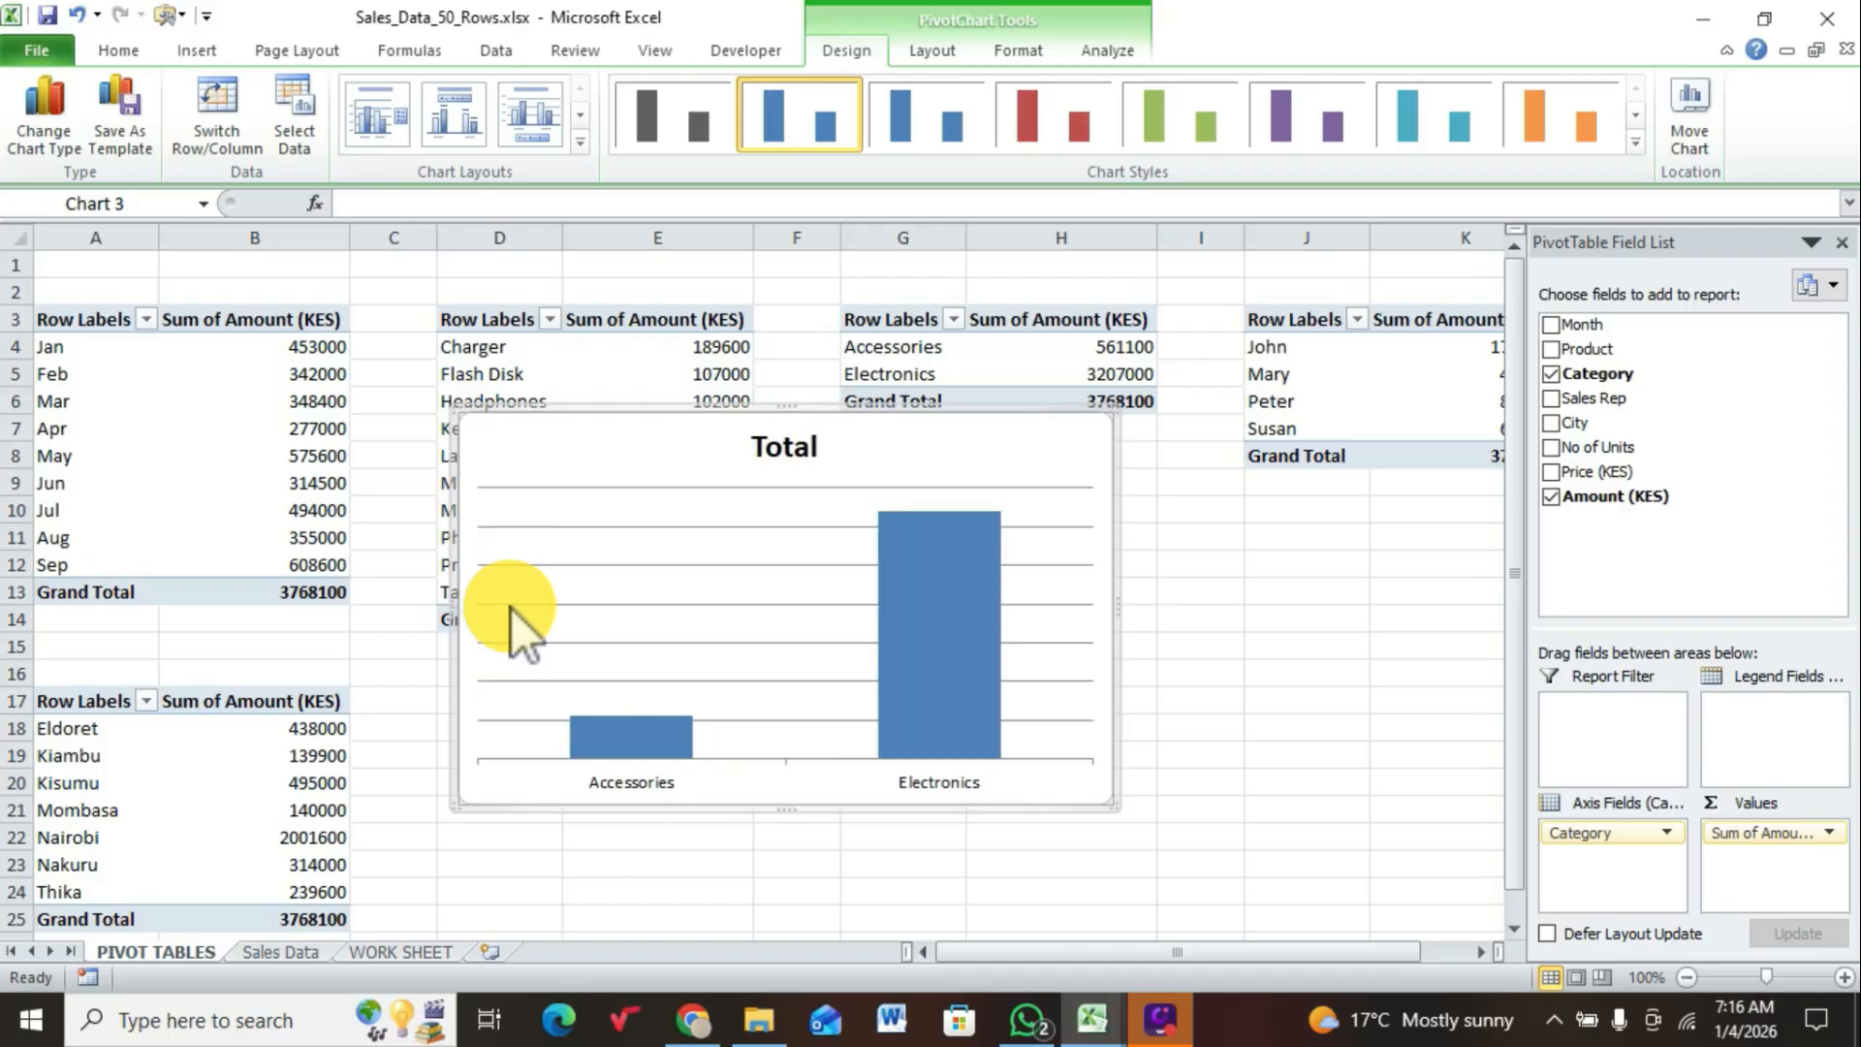
pyautogui.click(624, 783)
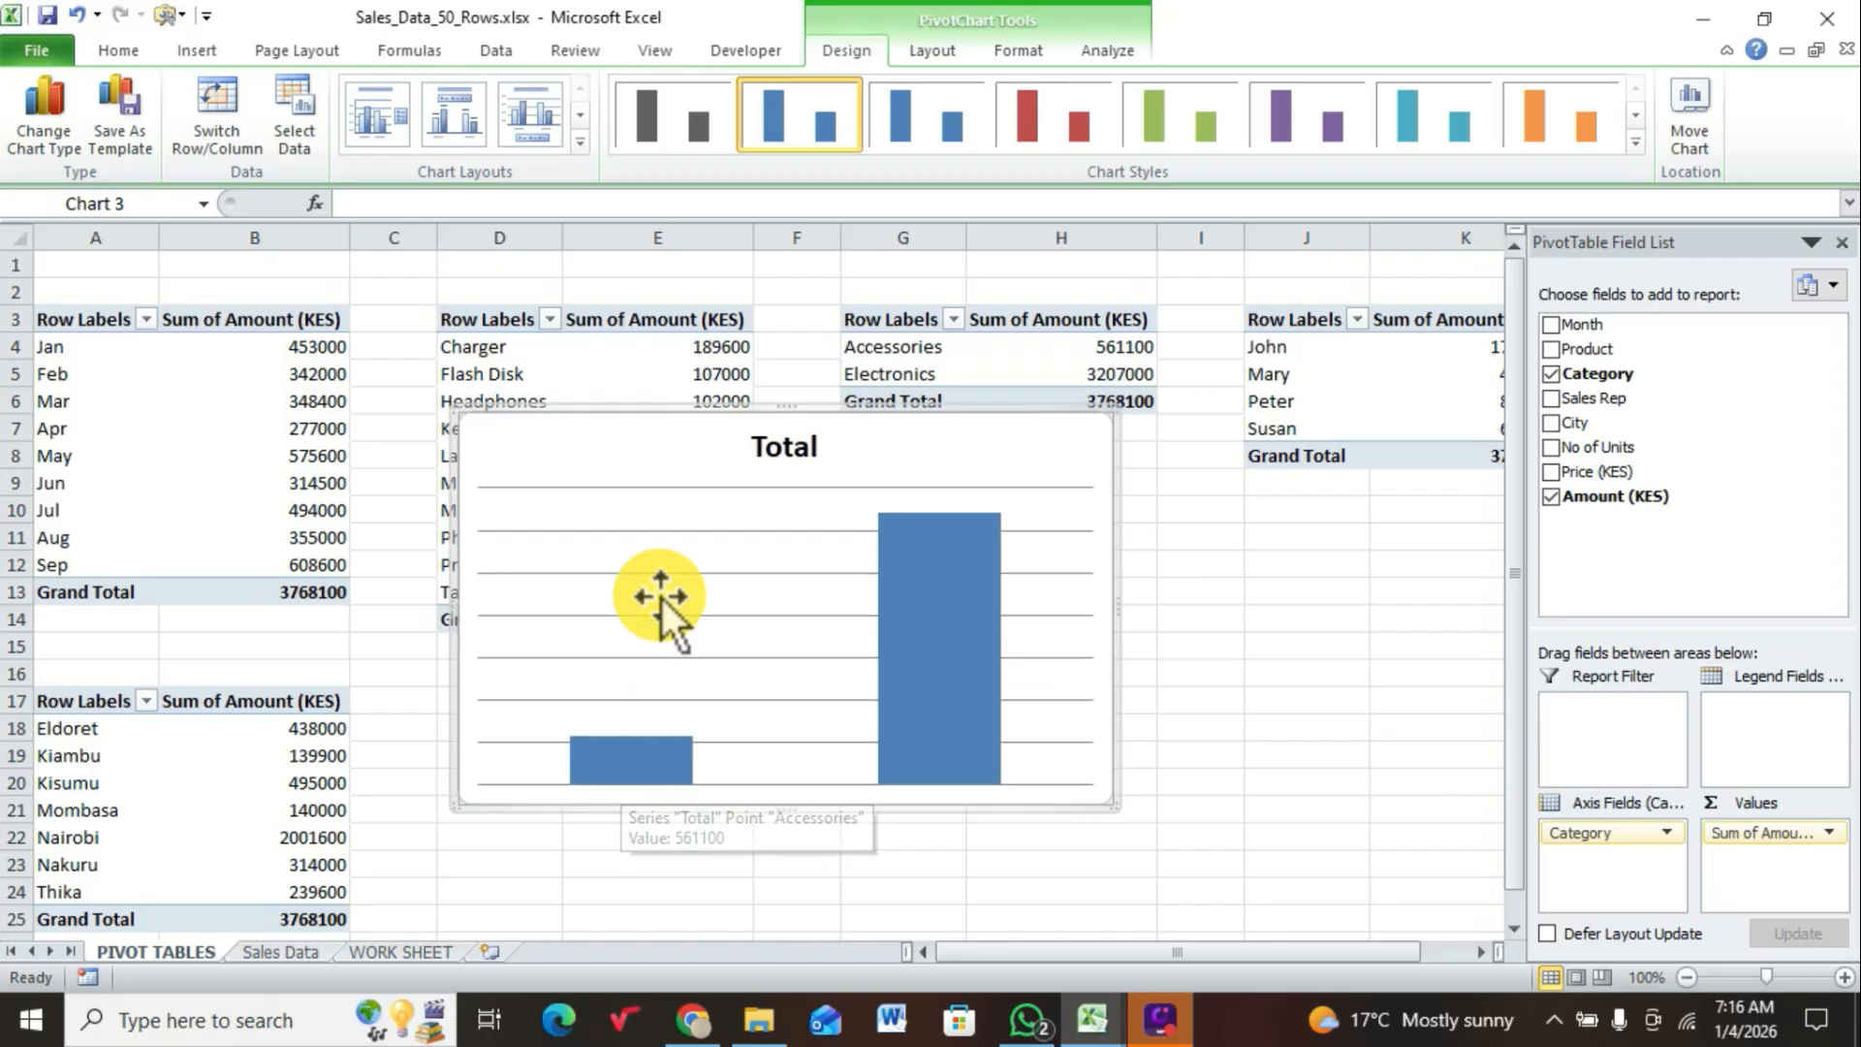
pyautogui.click(665, 540)
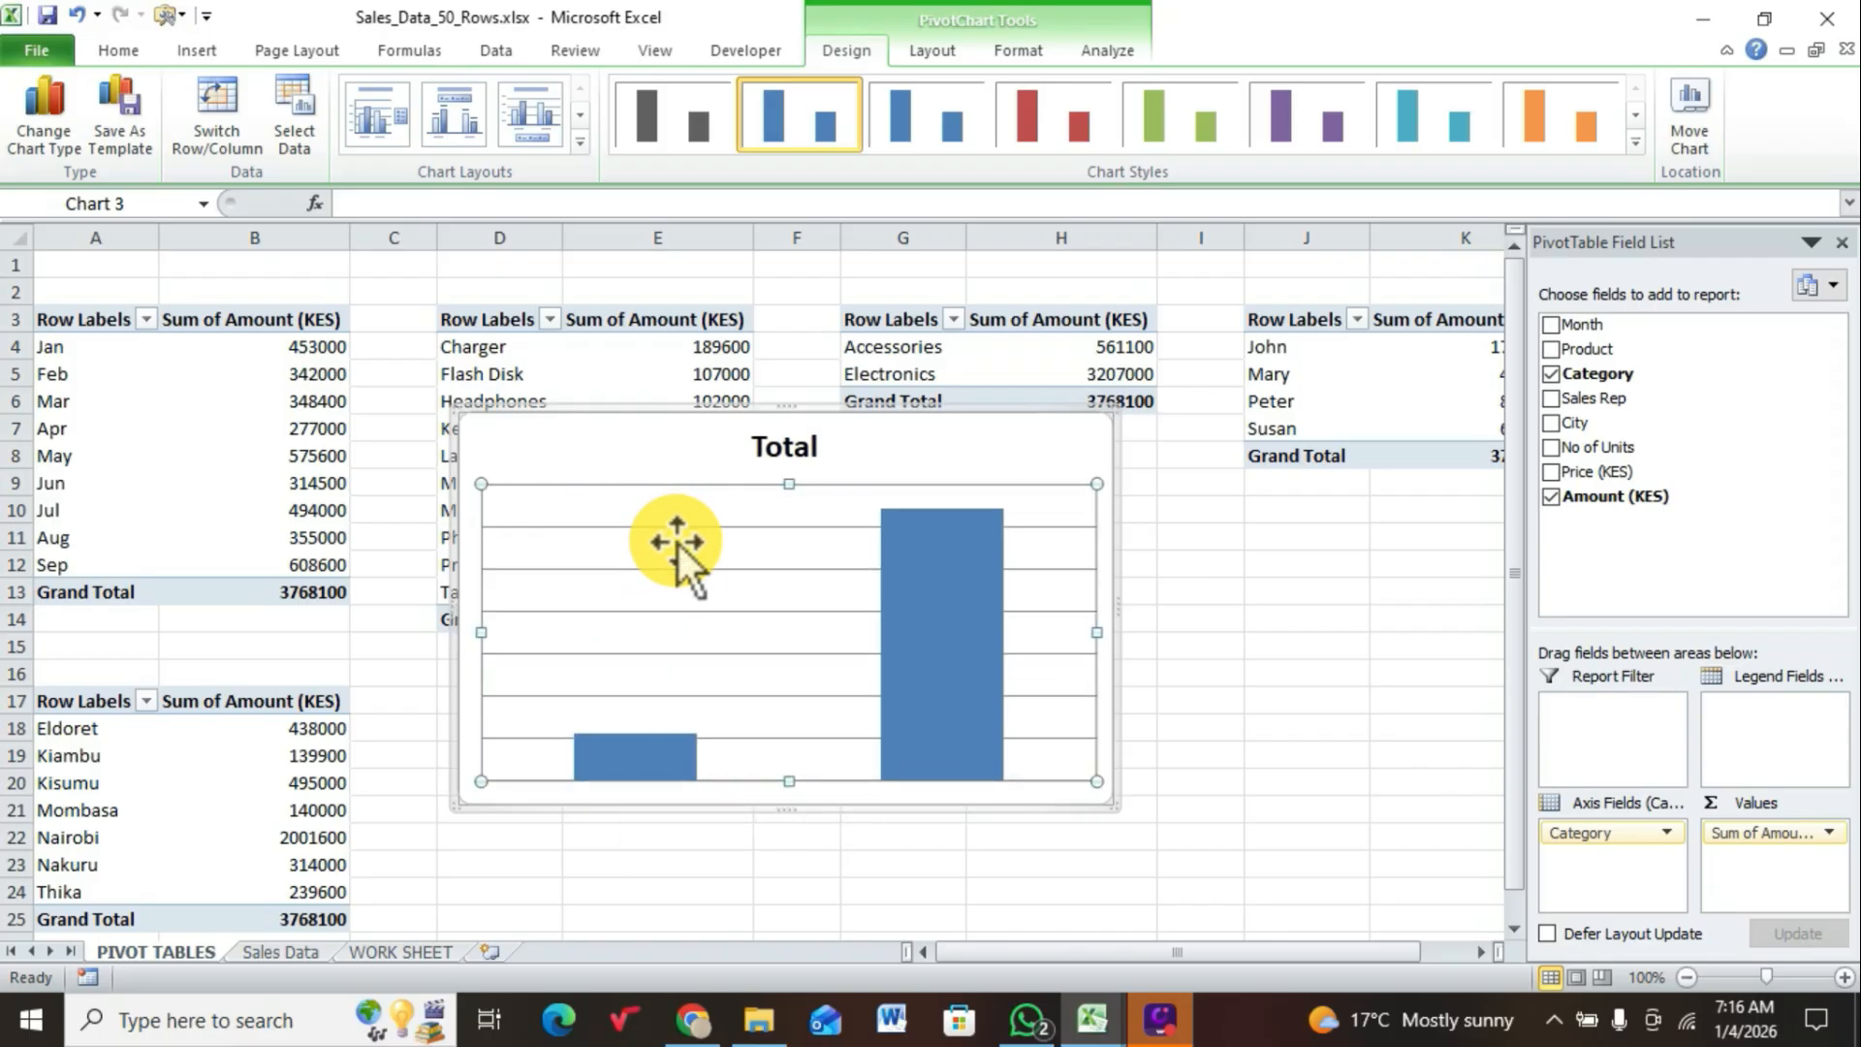
pyautogui.click(684, 528)
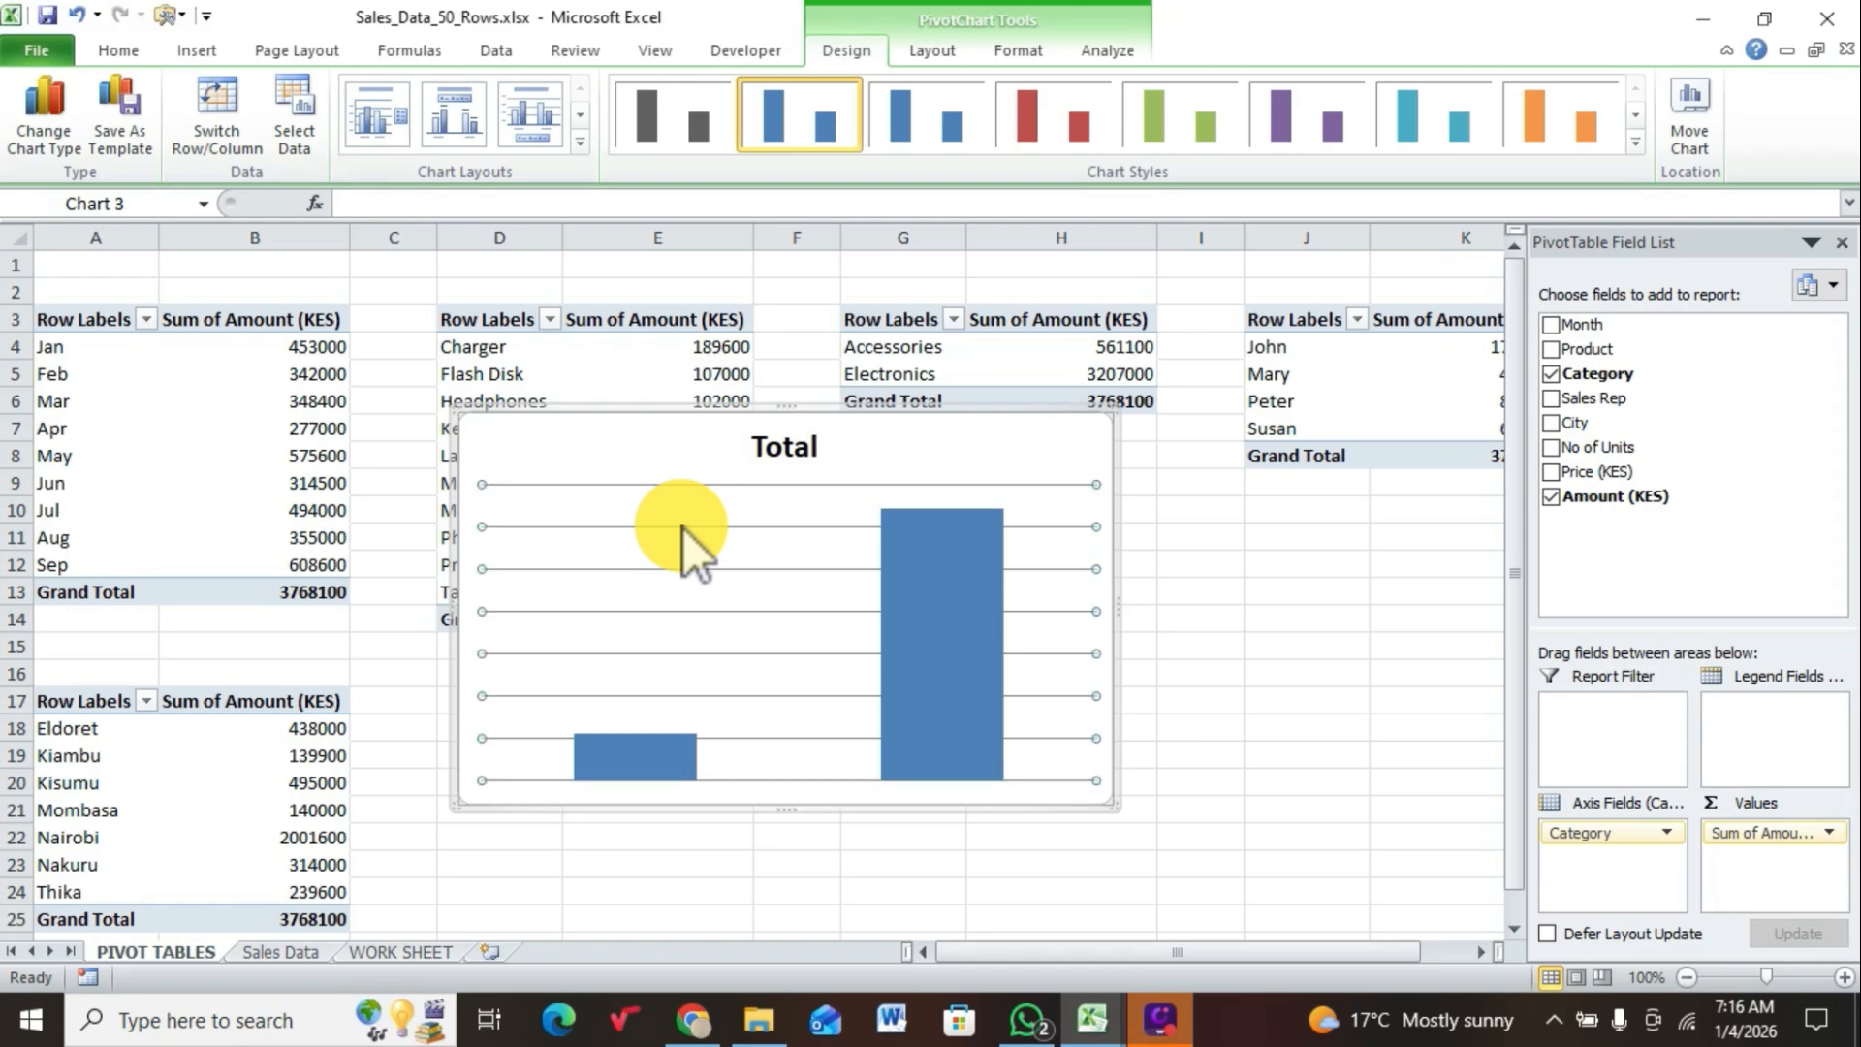
pyautogui.press('Delete')
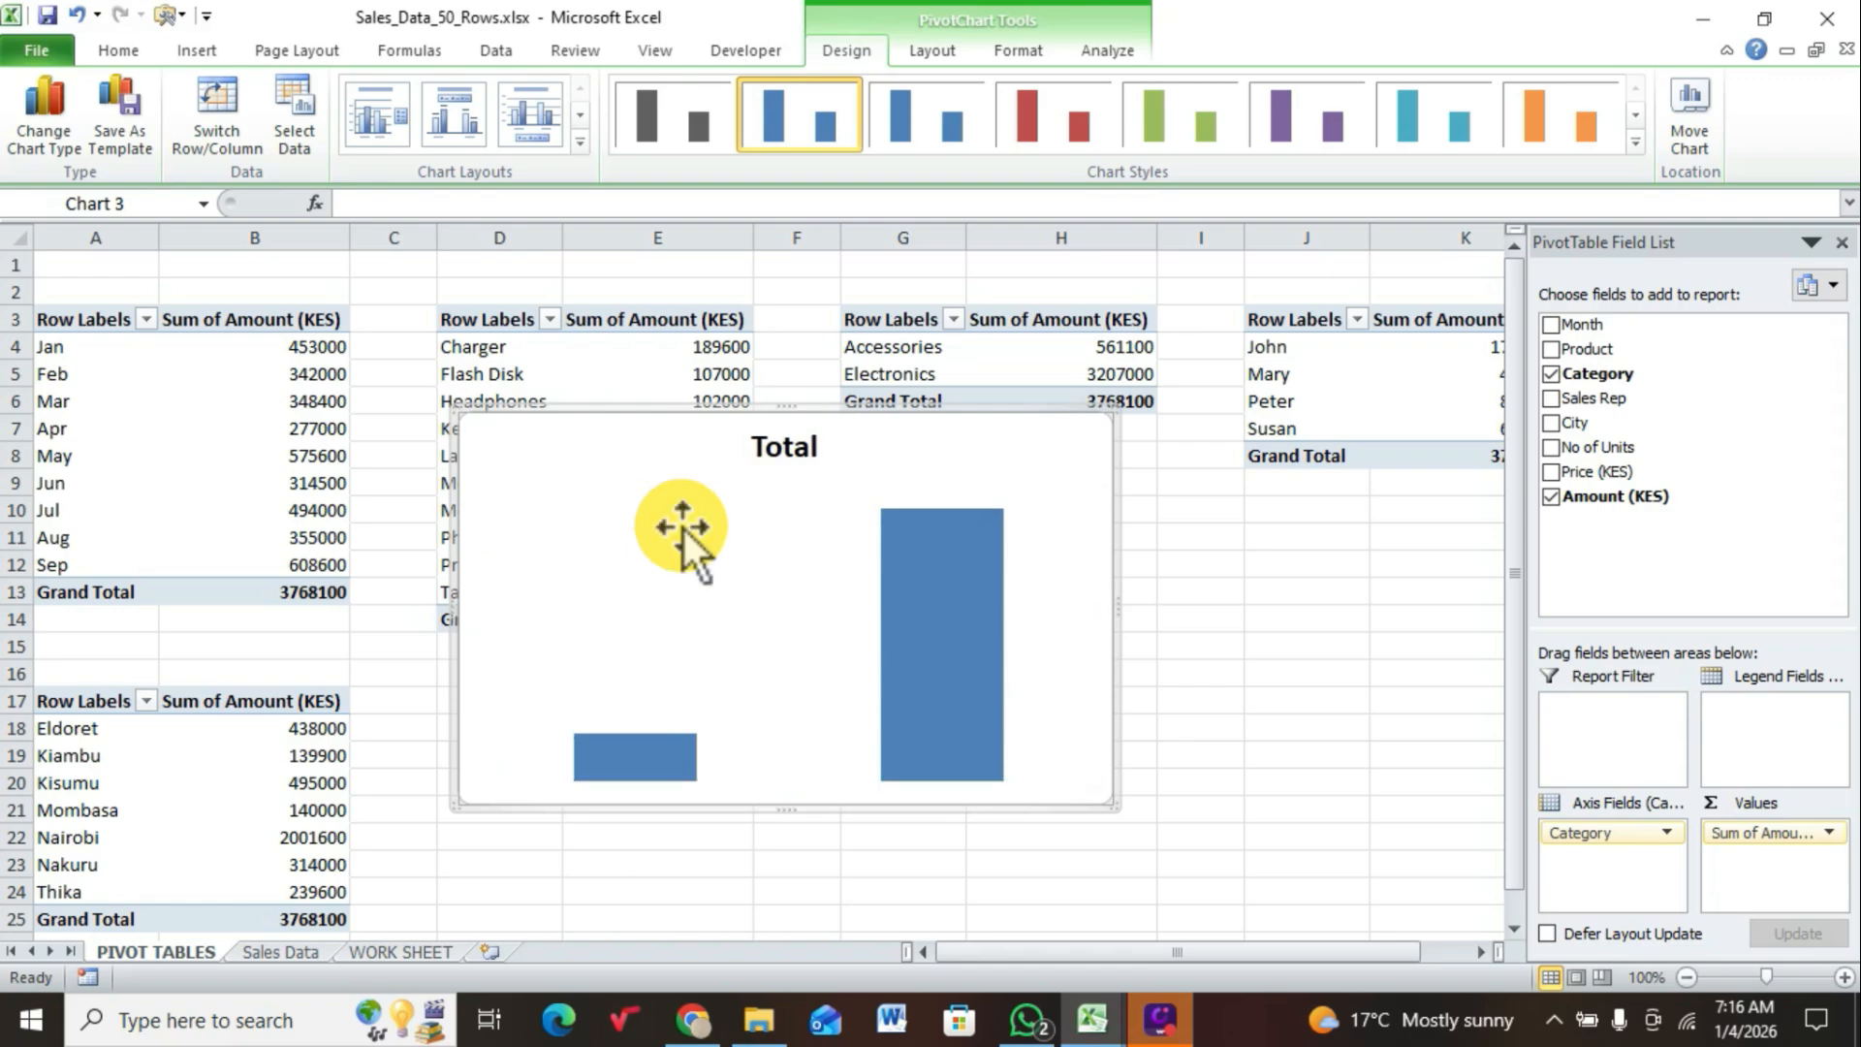
# Step: Add data labels to the columns of the category chart
pyautogui.click(902, 579)
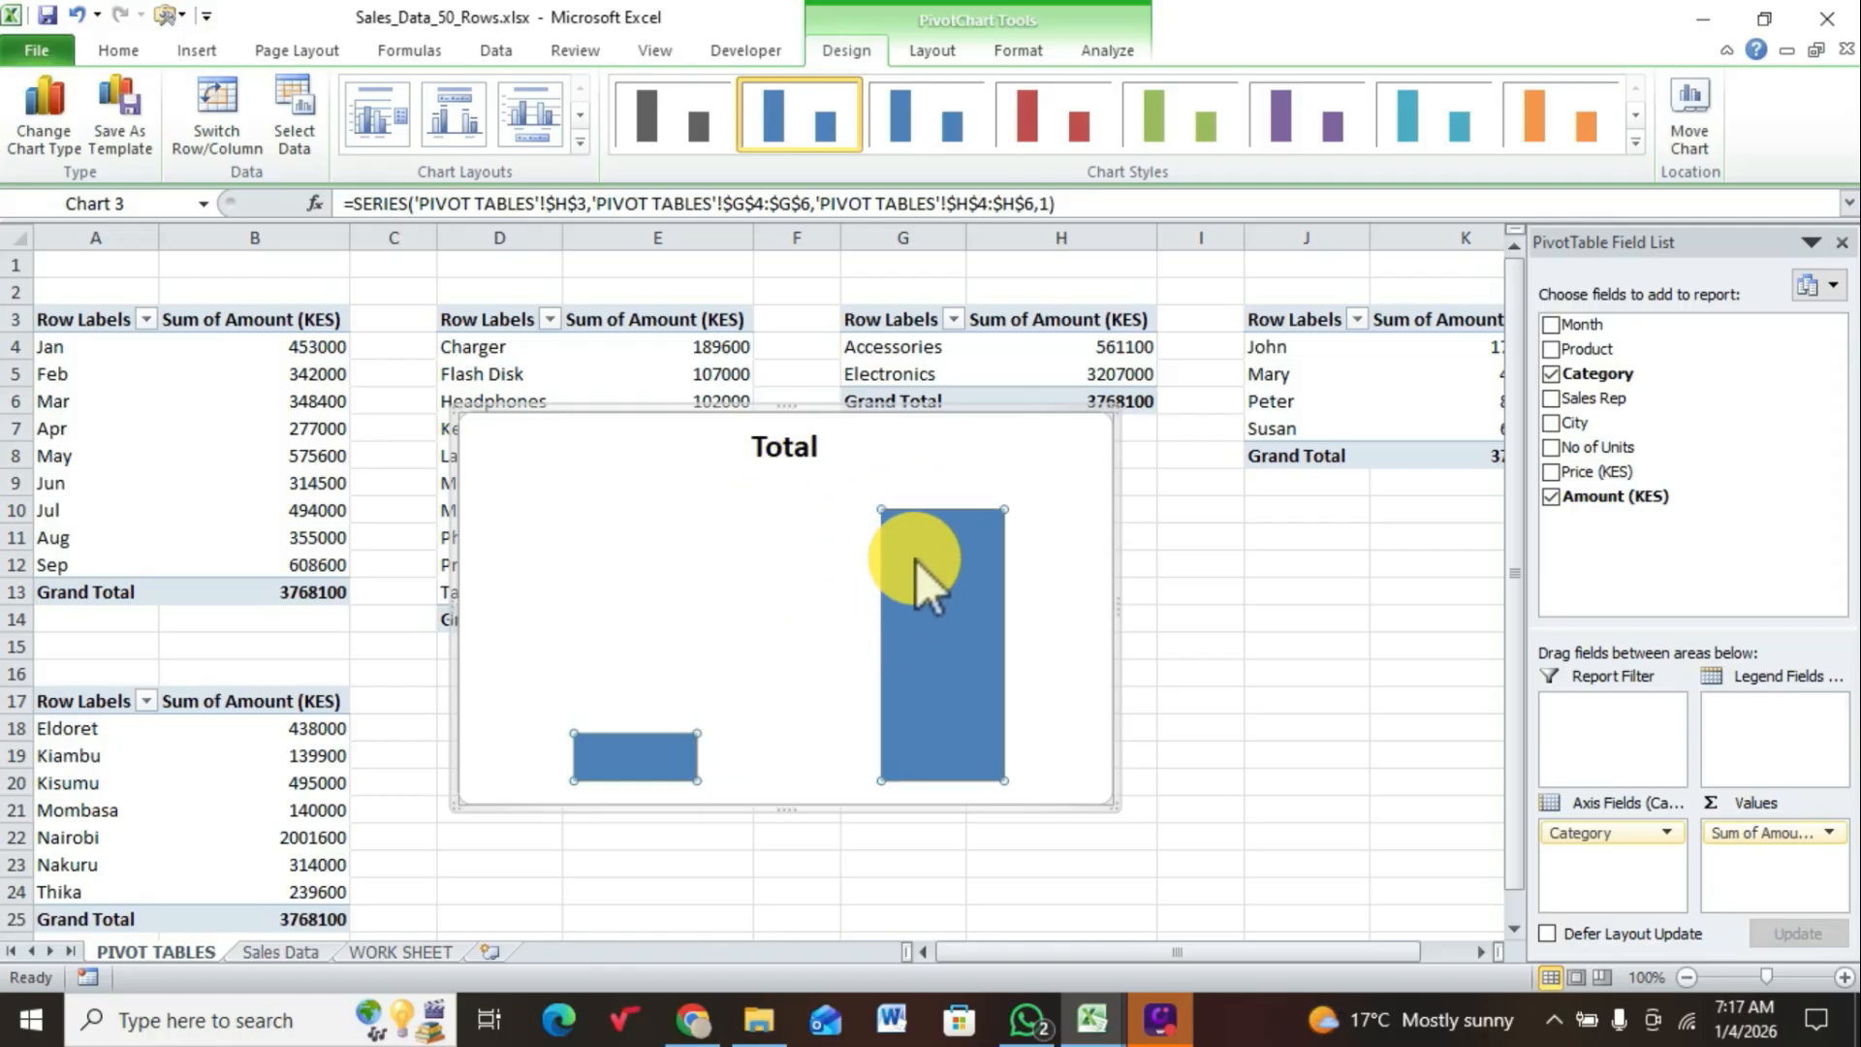
pyautogui.rightClick(911, 580)
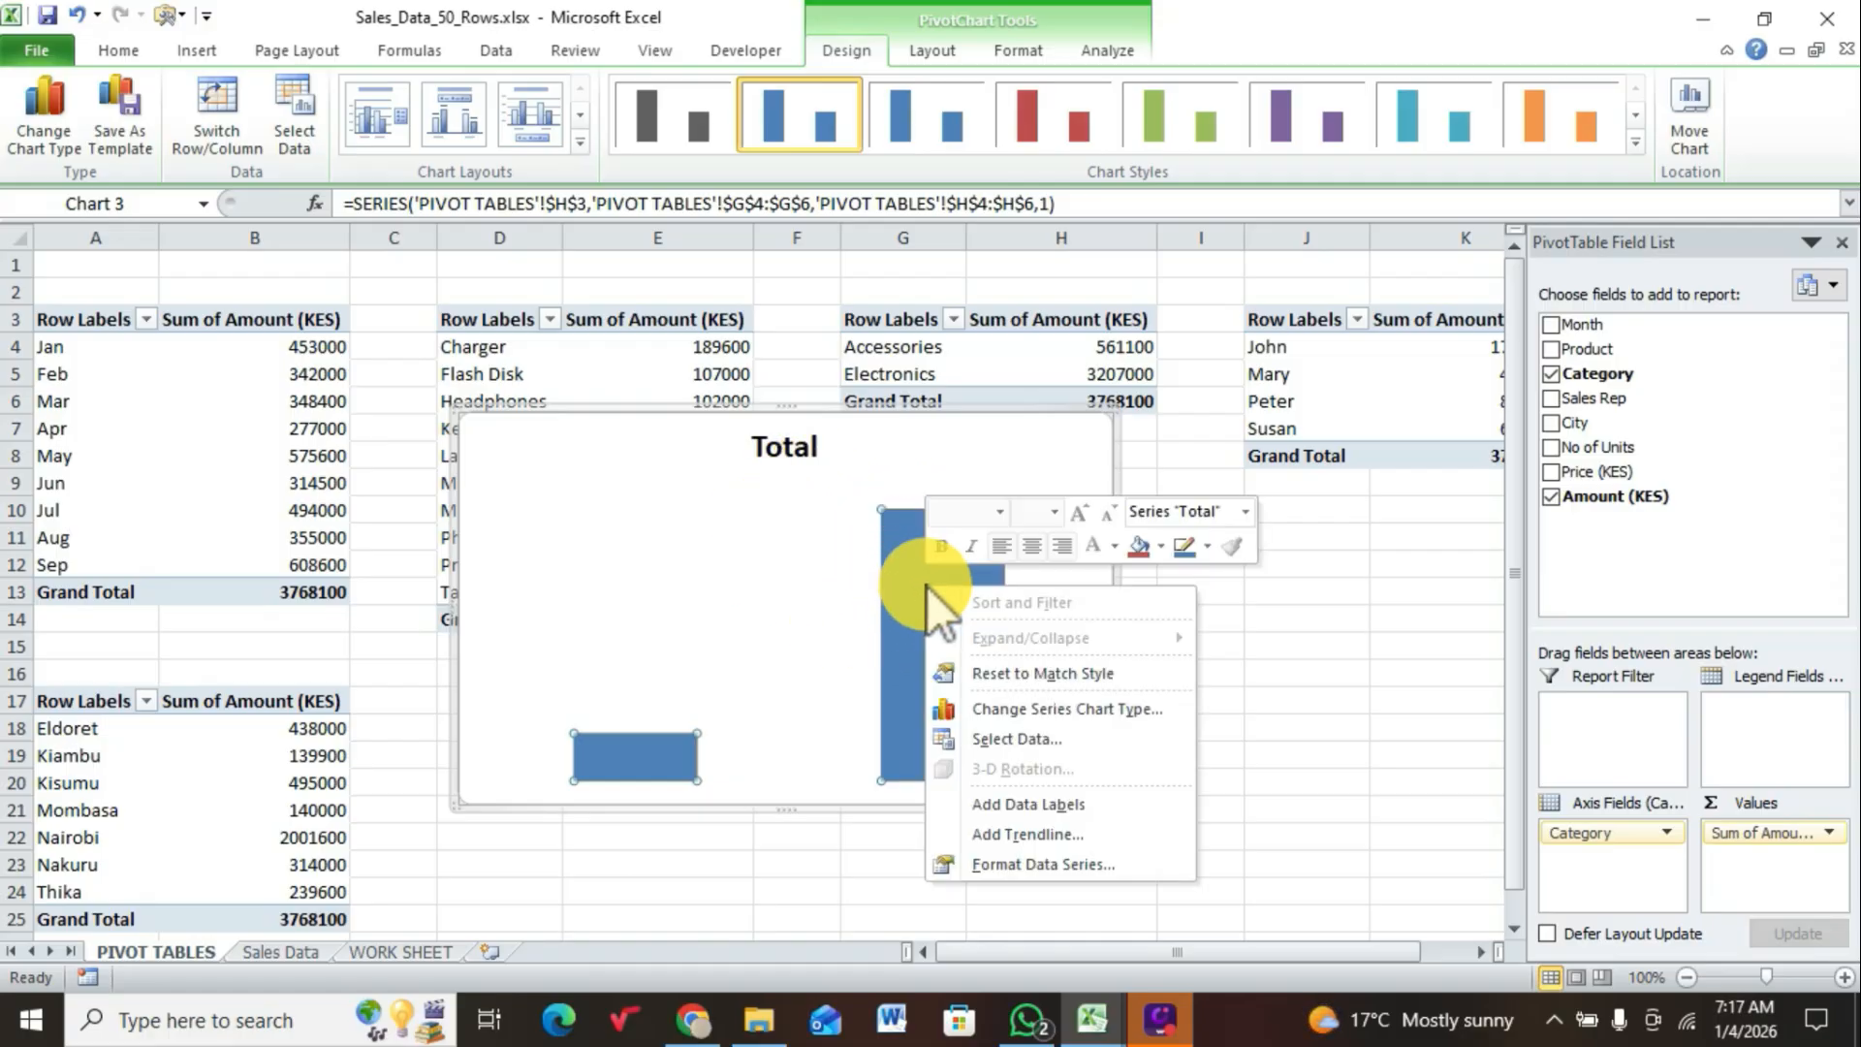
pyautogui.click(998, 806)
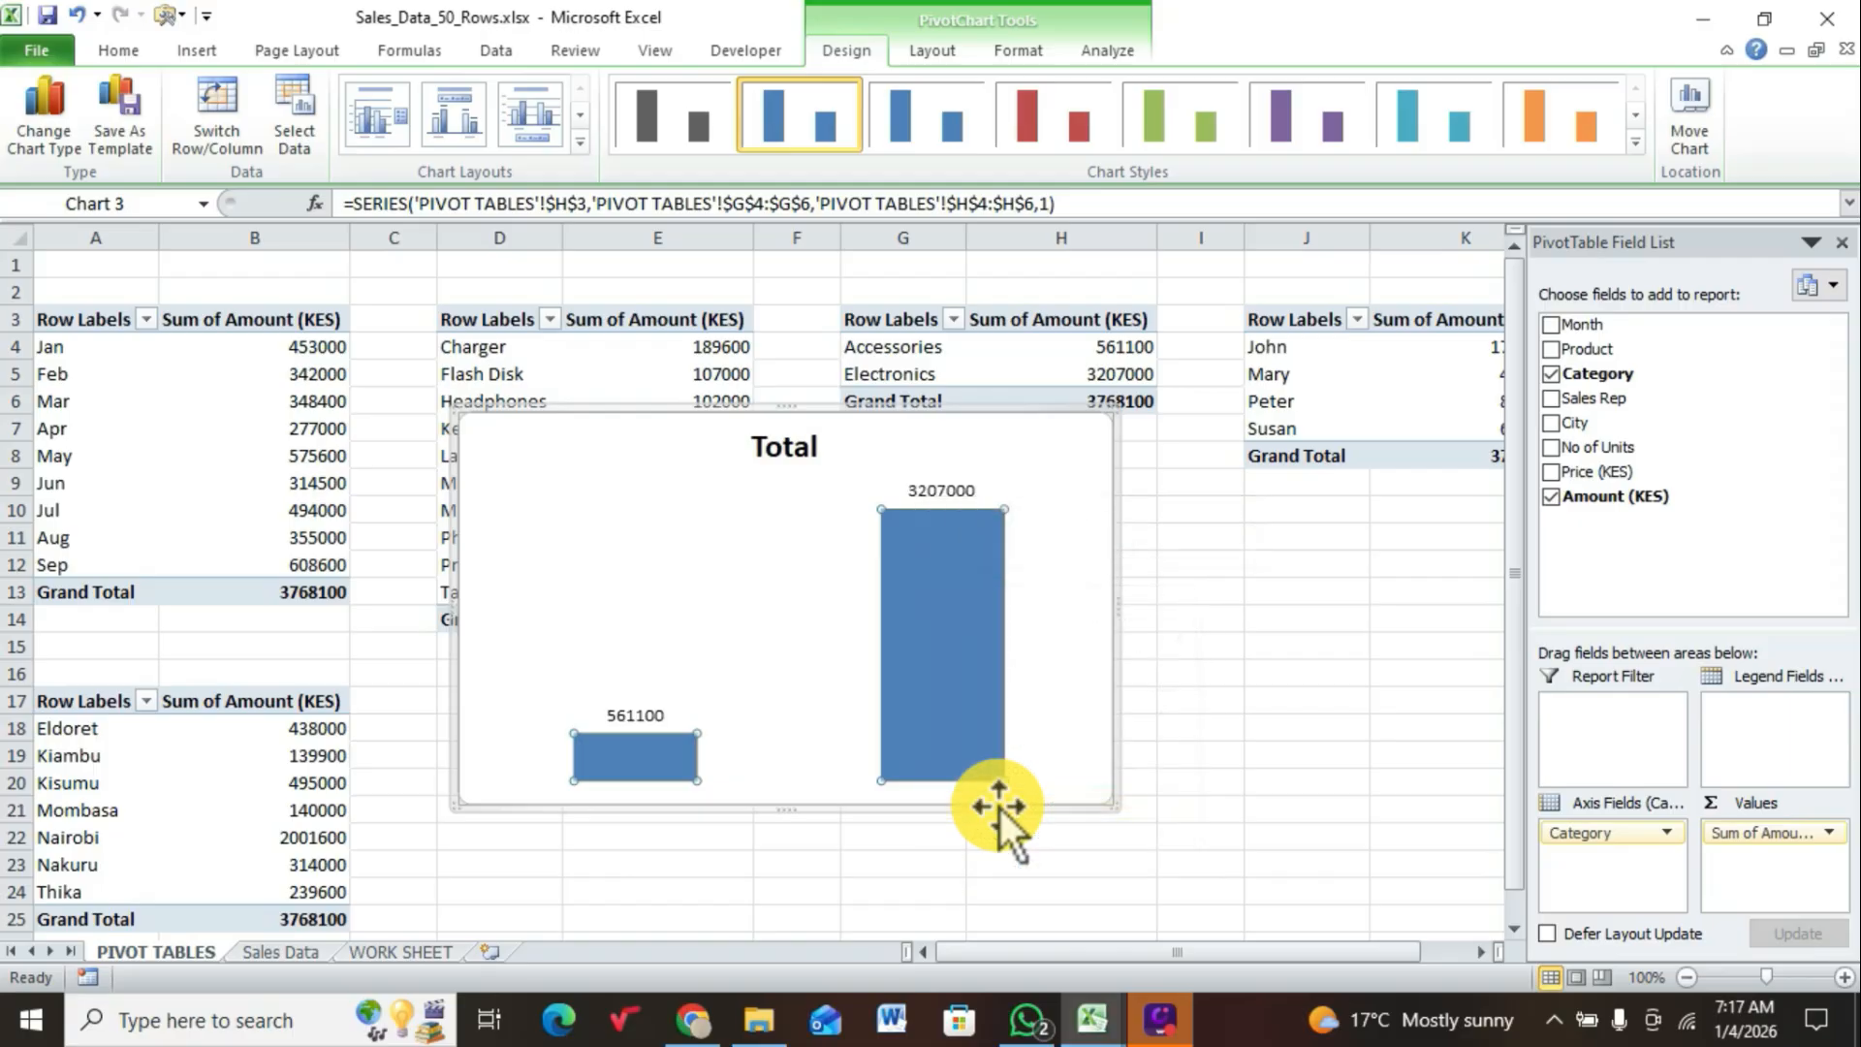
# Step: Replace the title of the category chart with CATEGORY
pyautogui.click(785, 456)
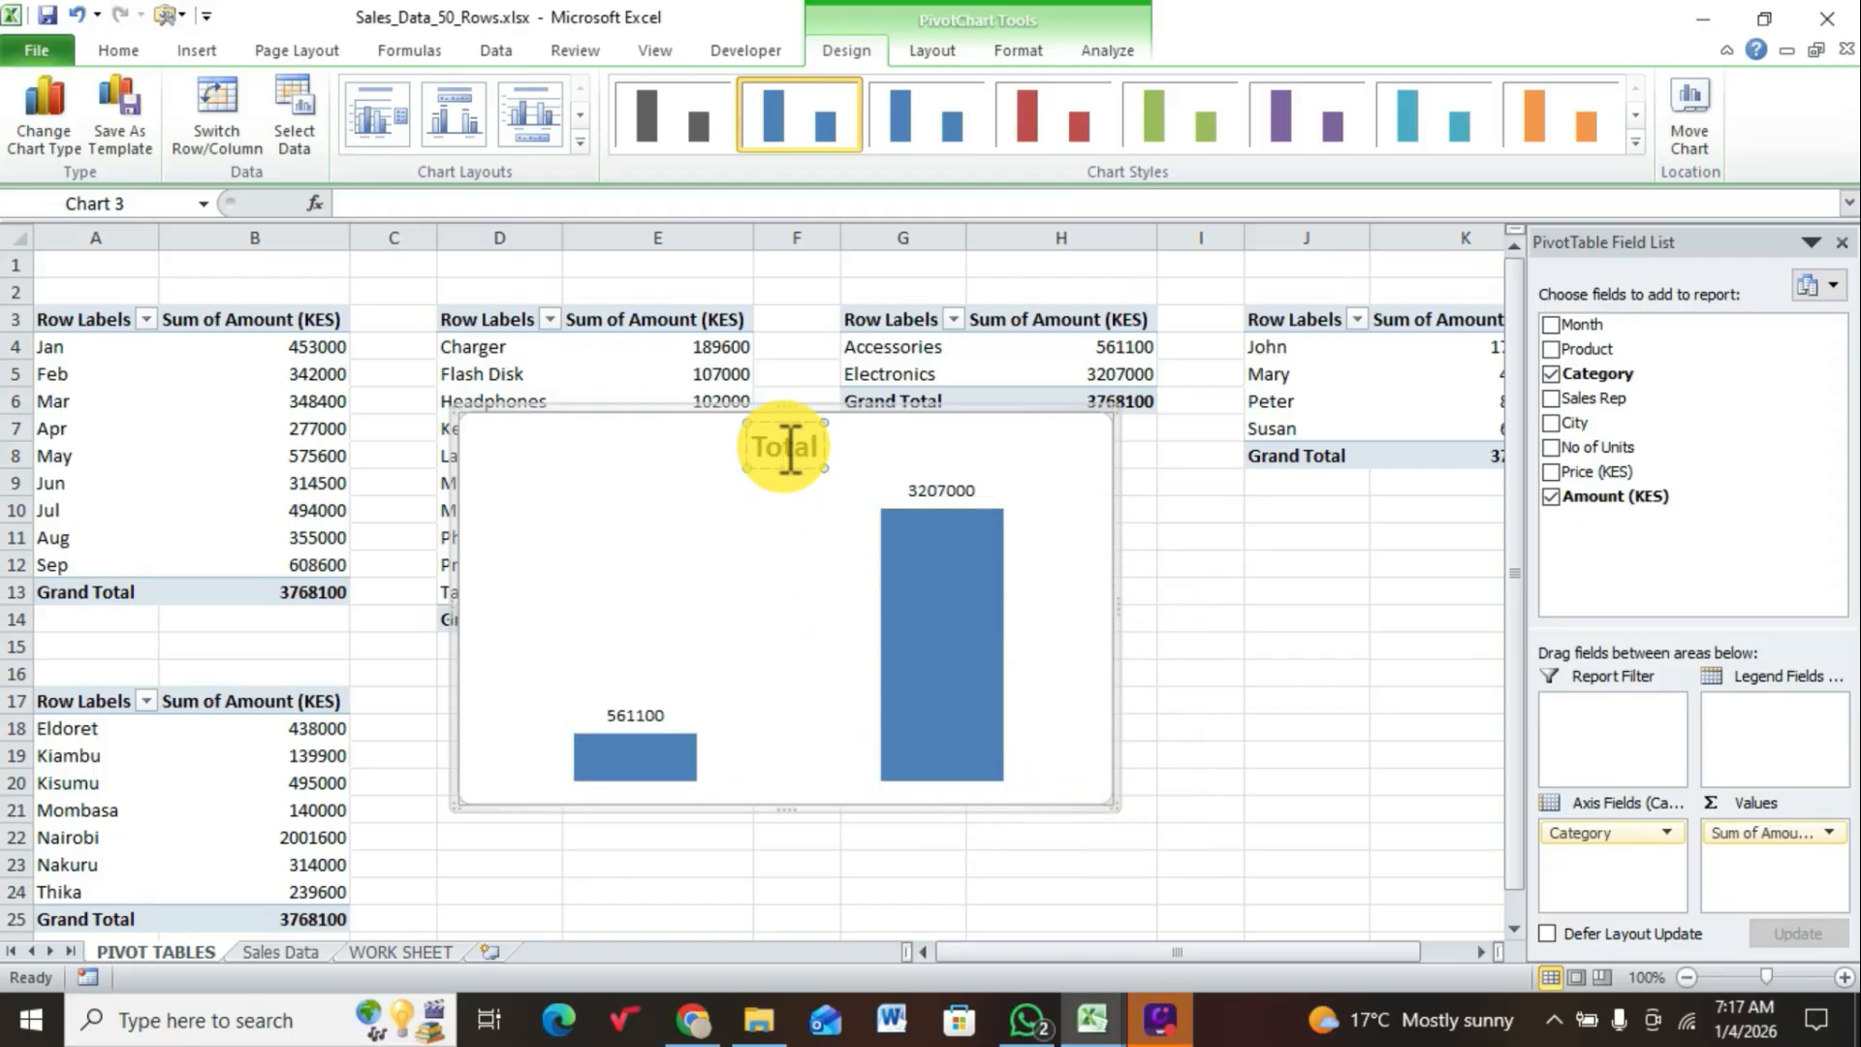
pyautogui.press('BackSpace')
pyautogui.press('BackSpace')
pyautogui.press('Delete')
pyautogui.press('Delete')
pyautogui.press('Delete')
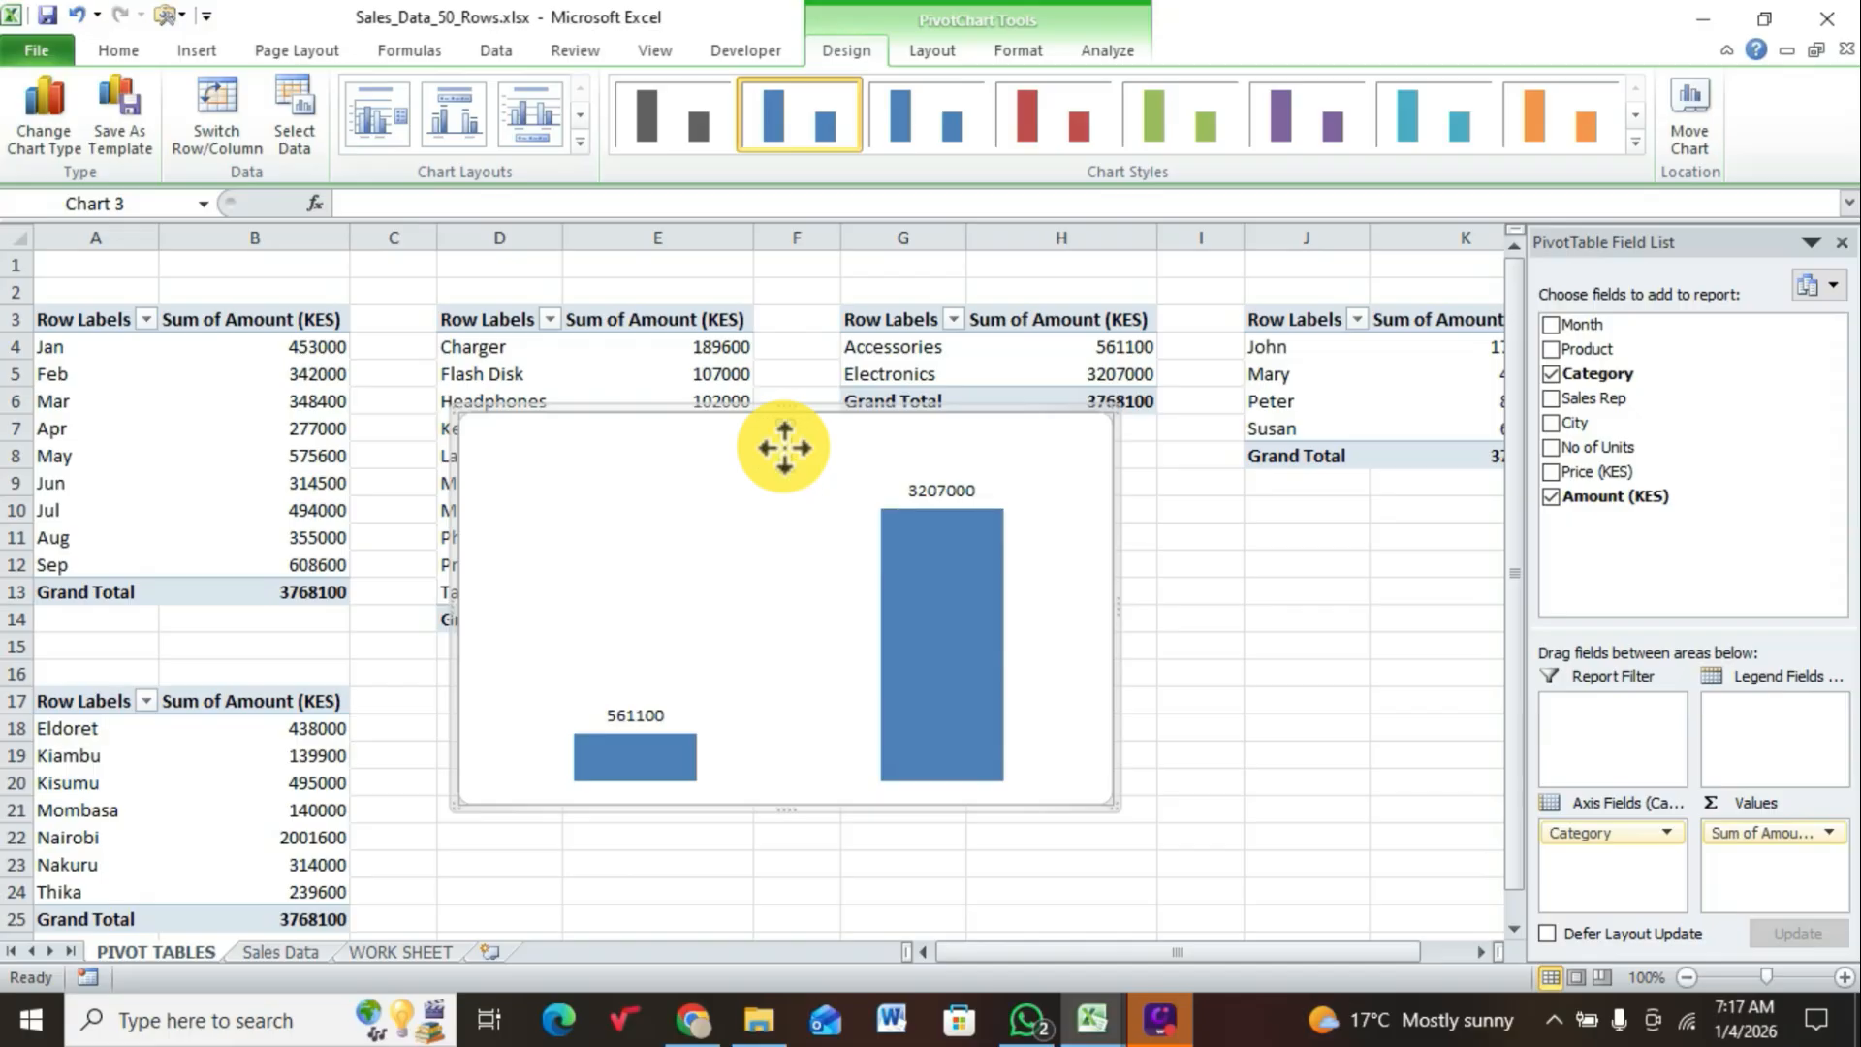
pyautogui.write('CATEGORY')
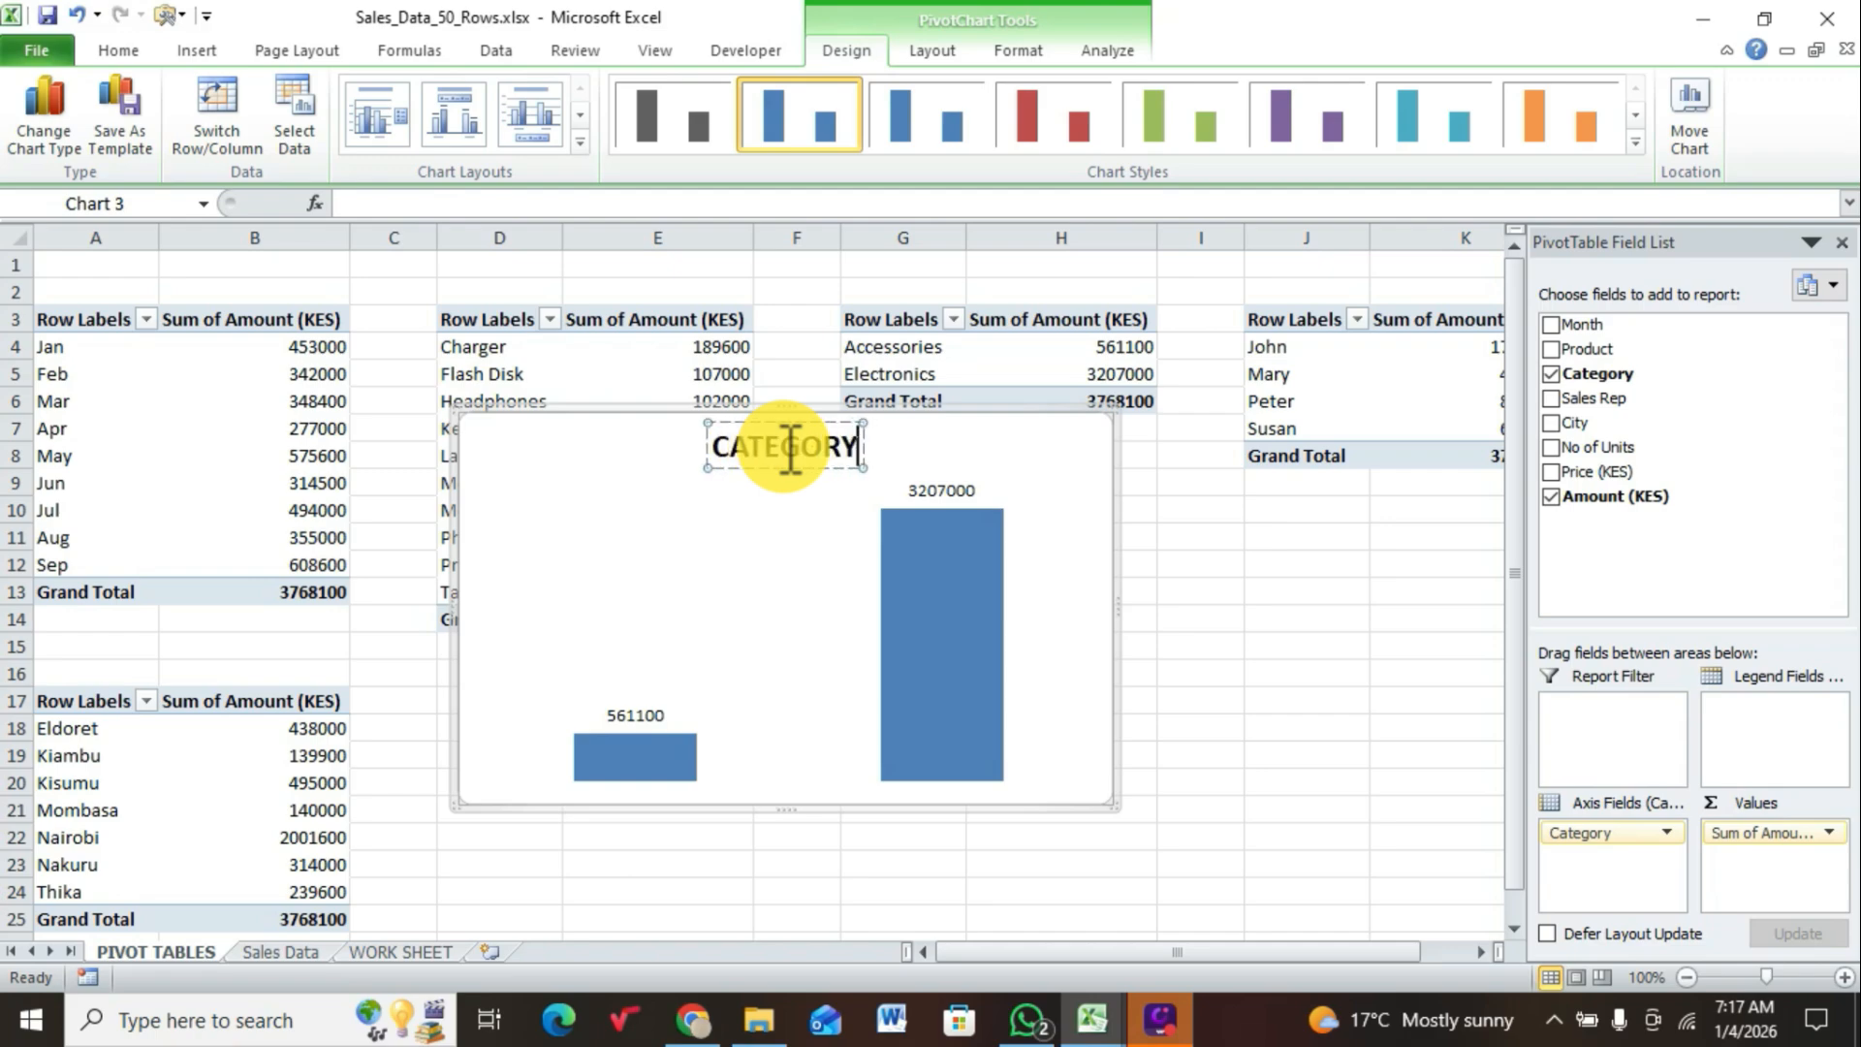
pyautogui.click(765, 549)
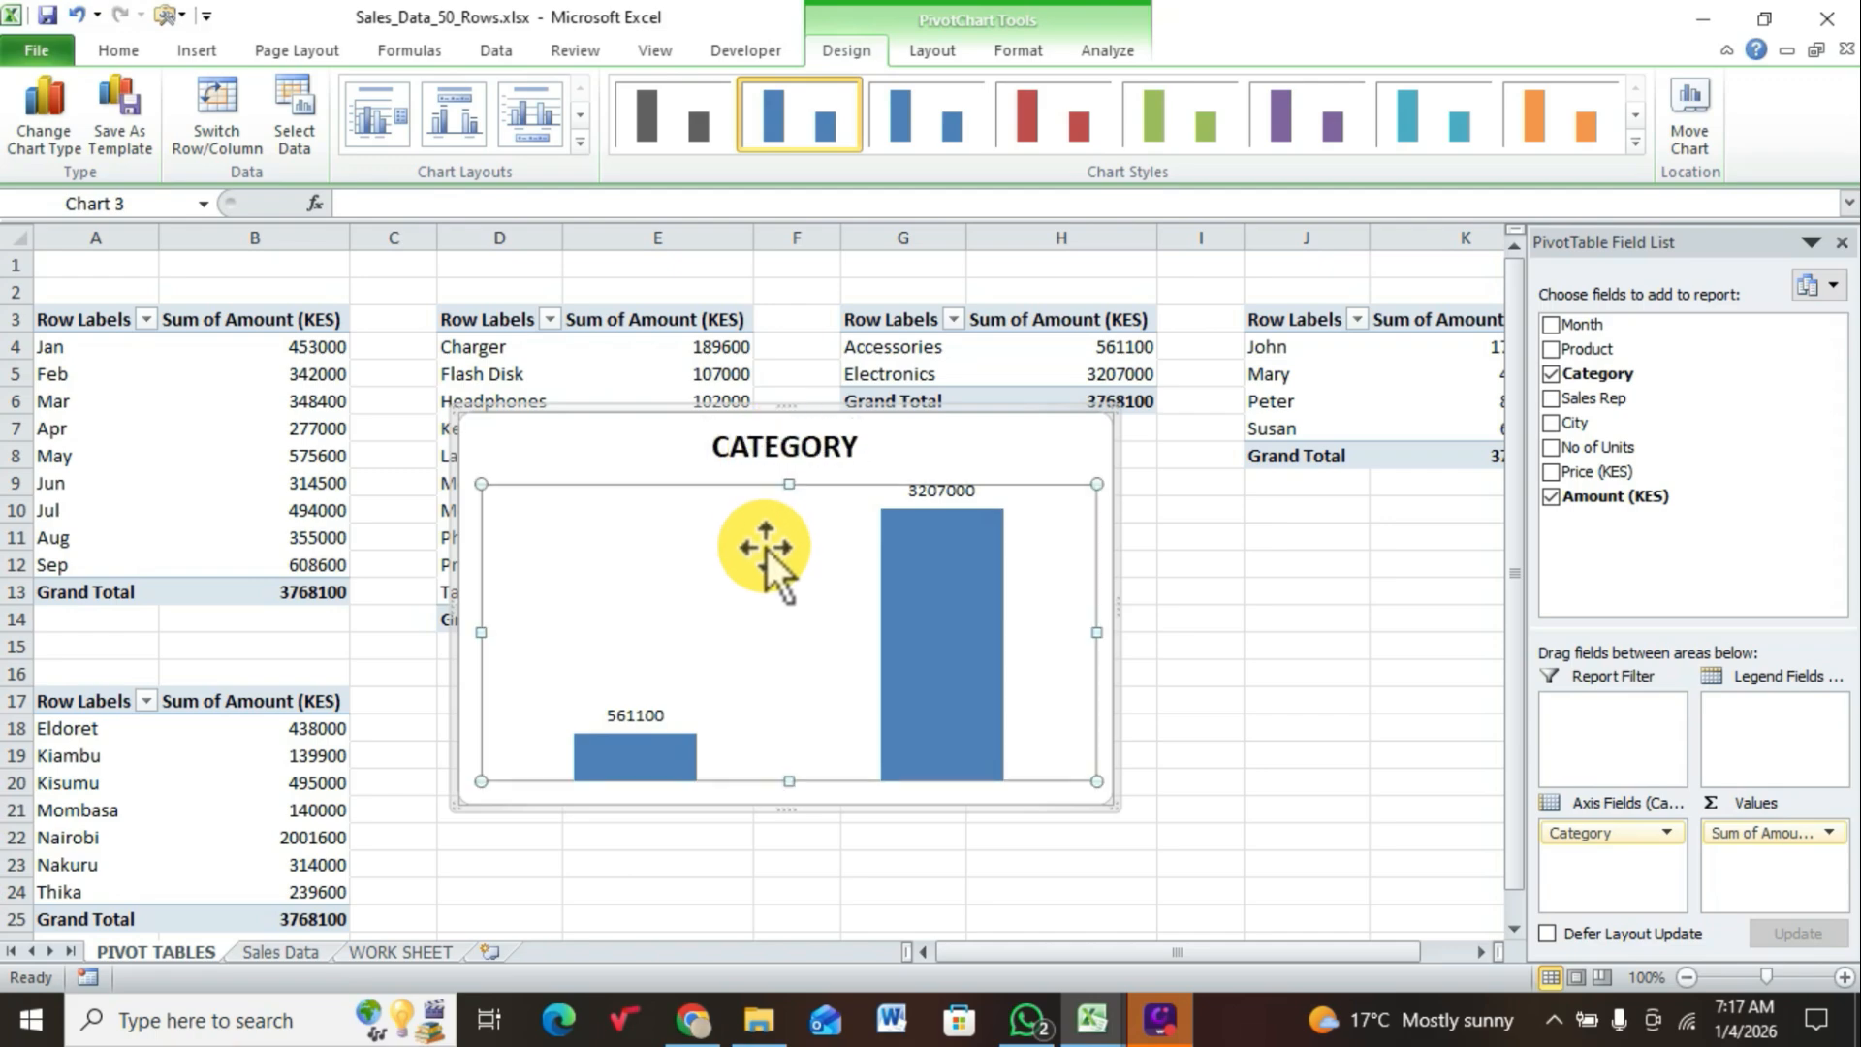
# Step: Apply the purple chart style to the columns of the CATEGORY chart
pyautogui.click(947, 436)
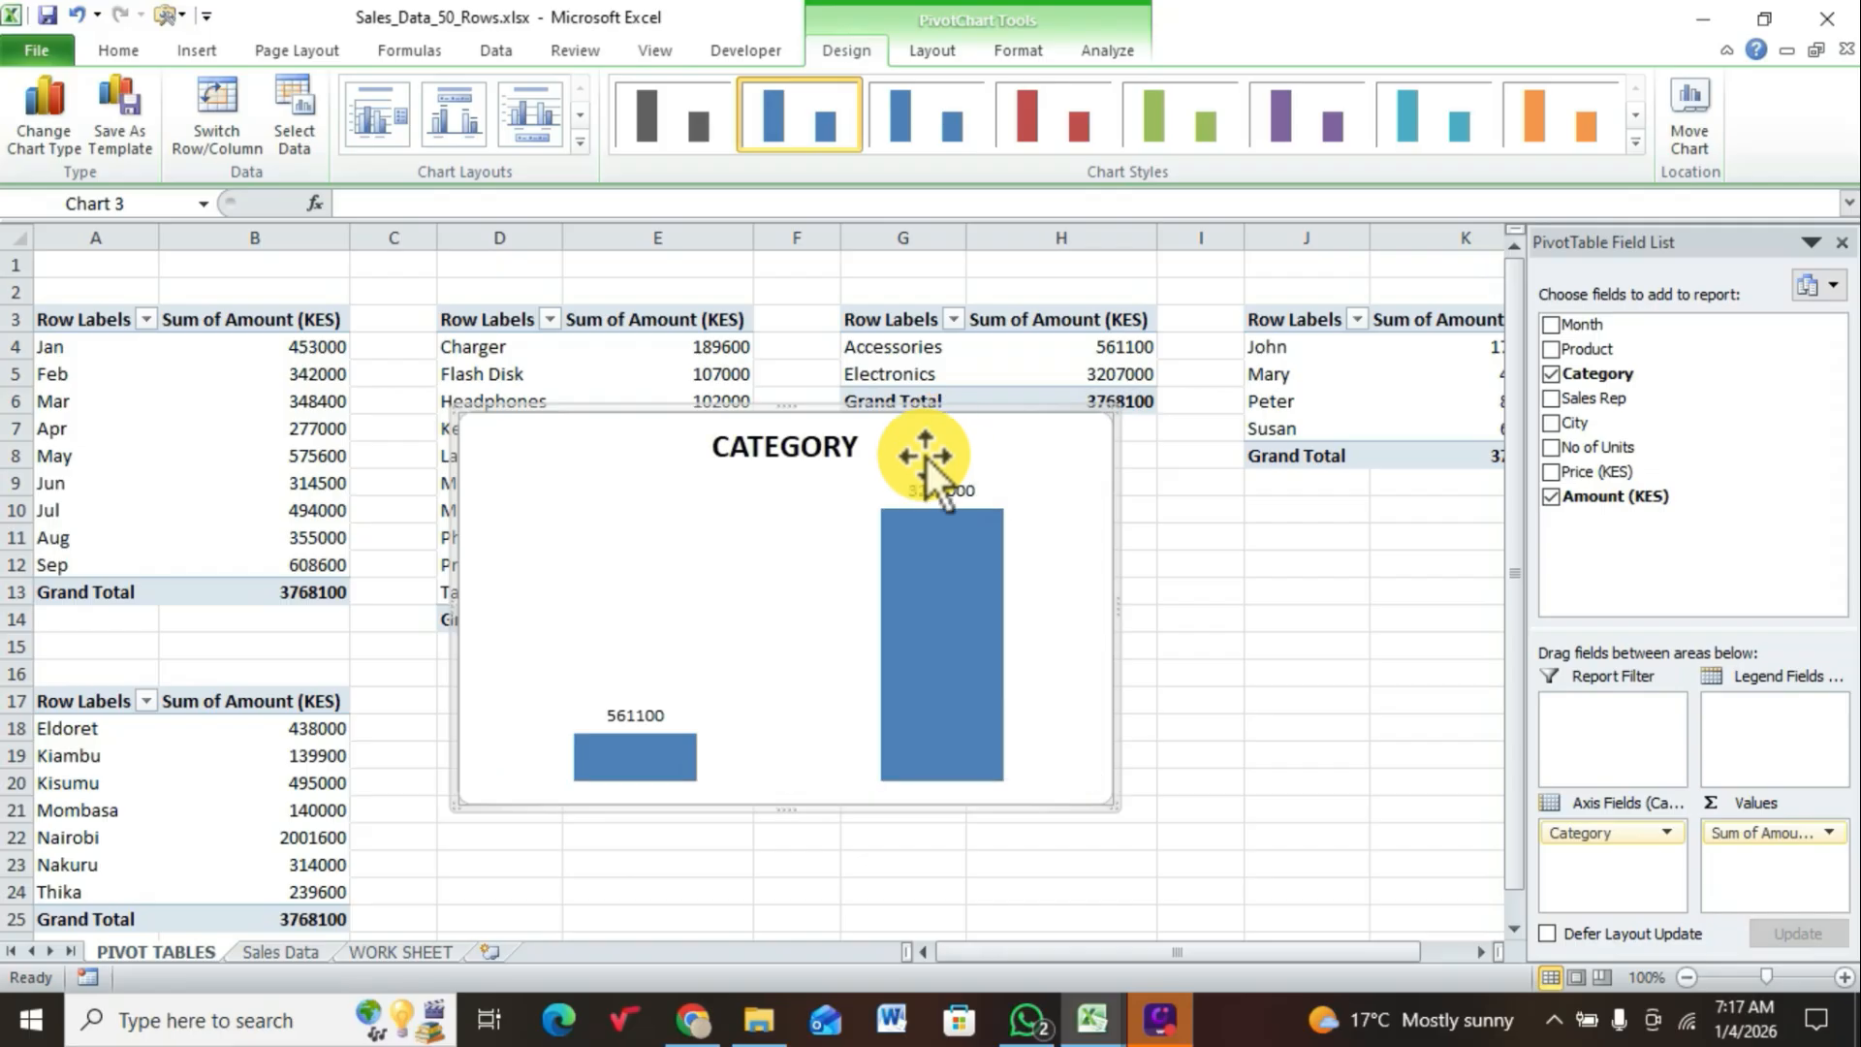
pyautogui.click(927, 676)
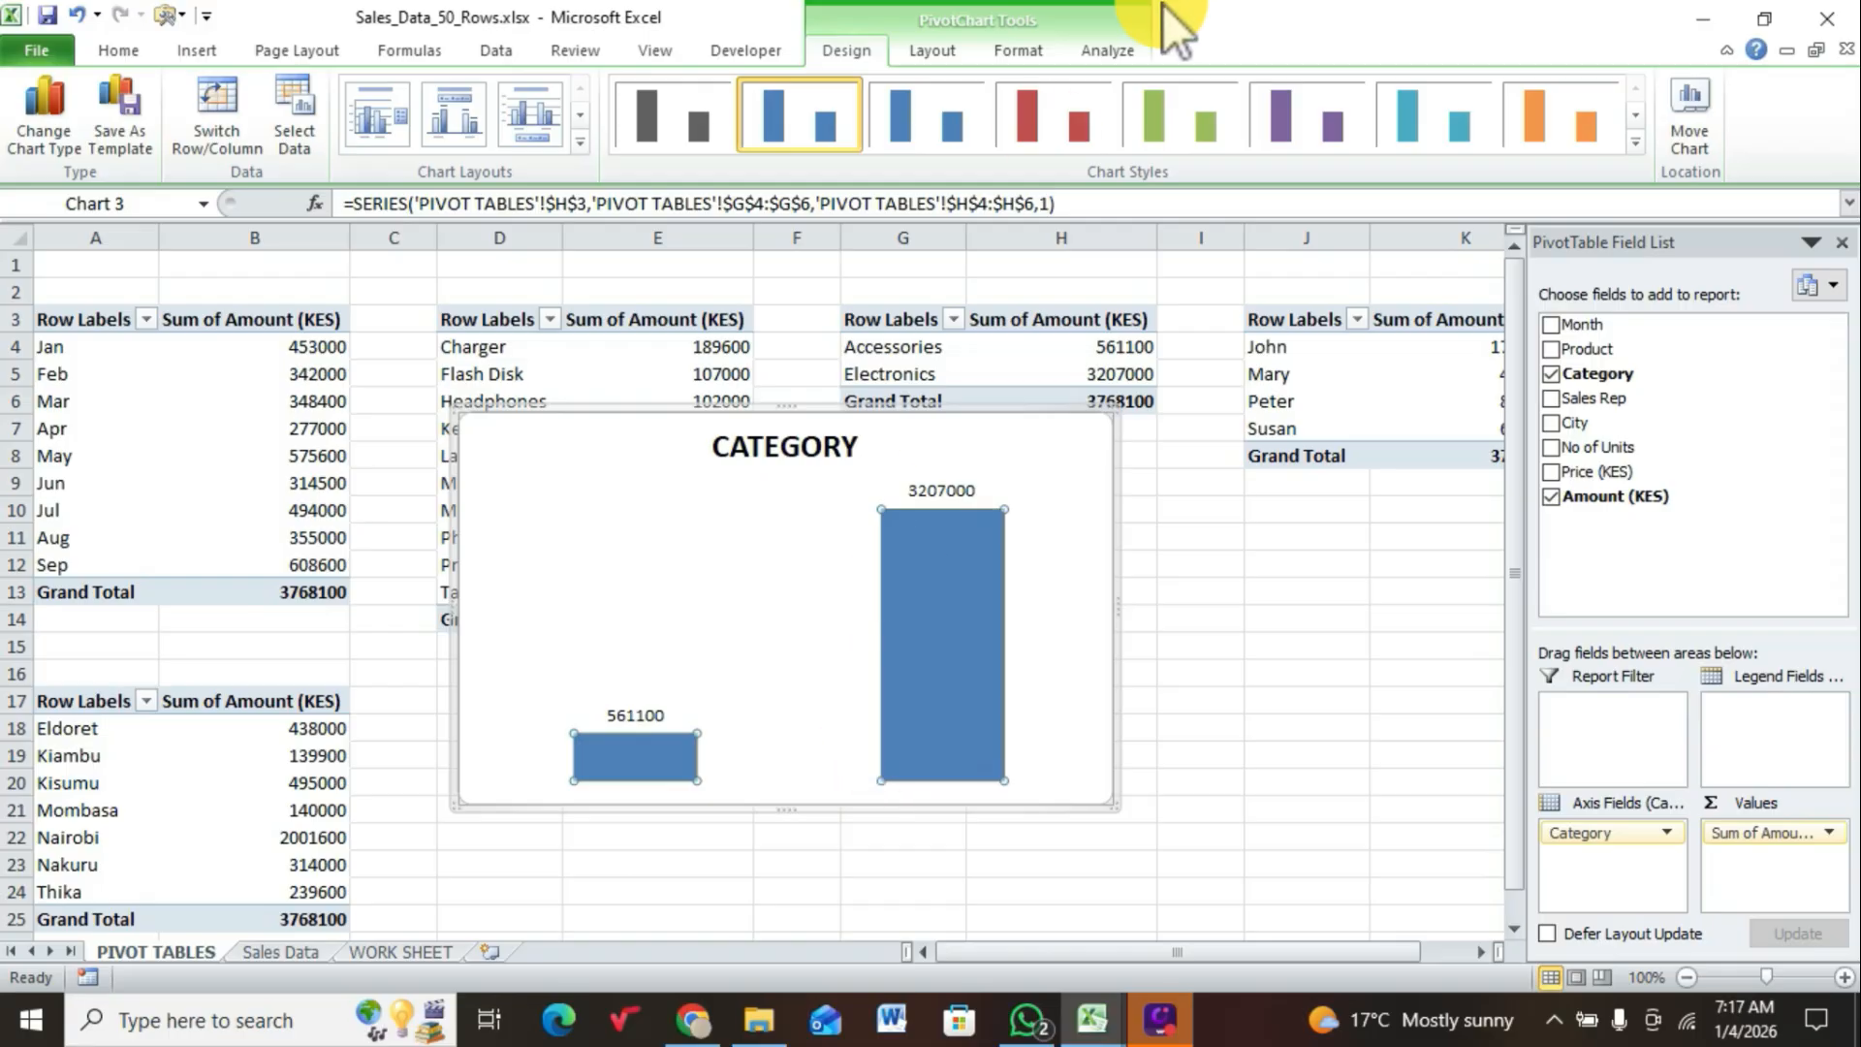
pyautogui.click(1282, 120)
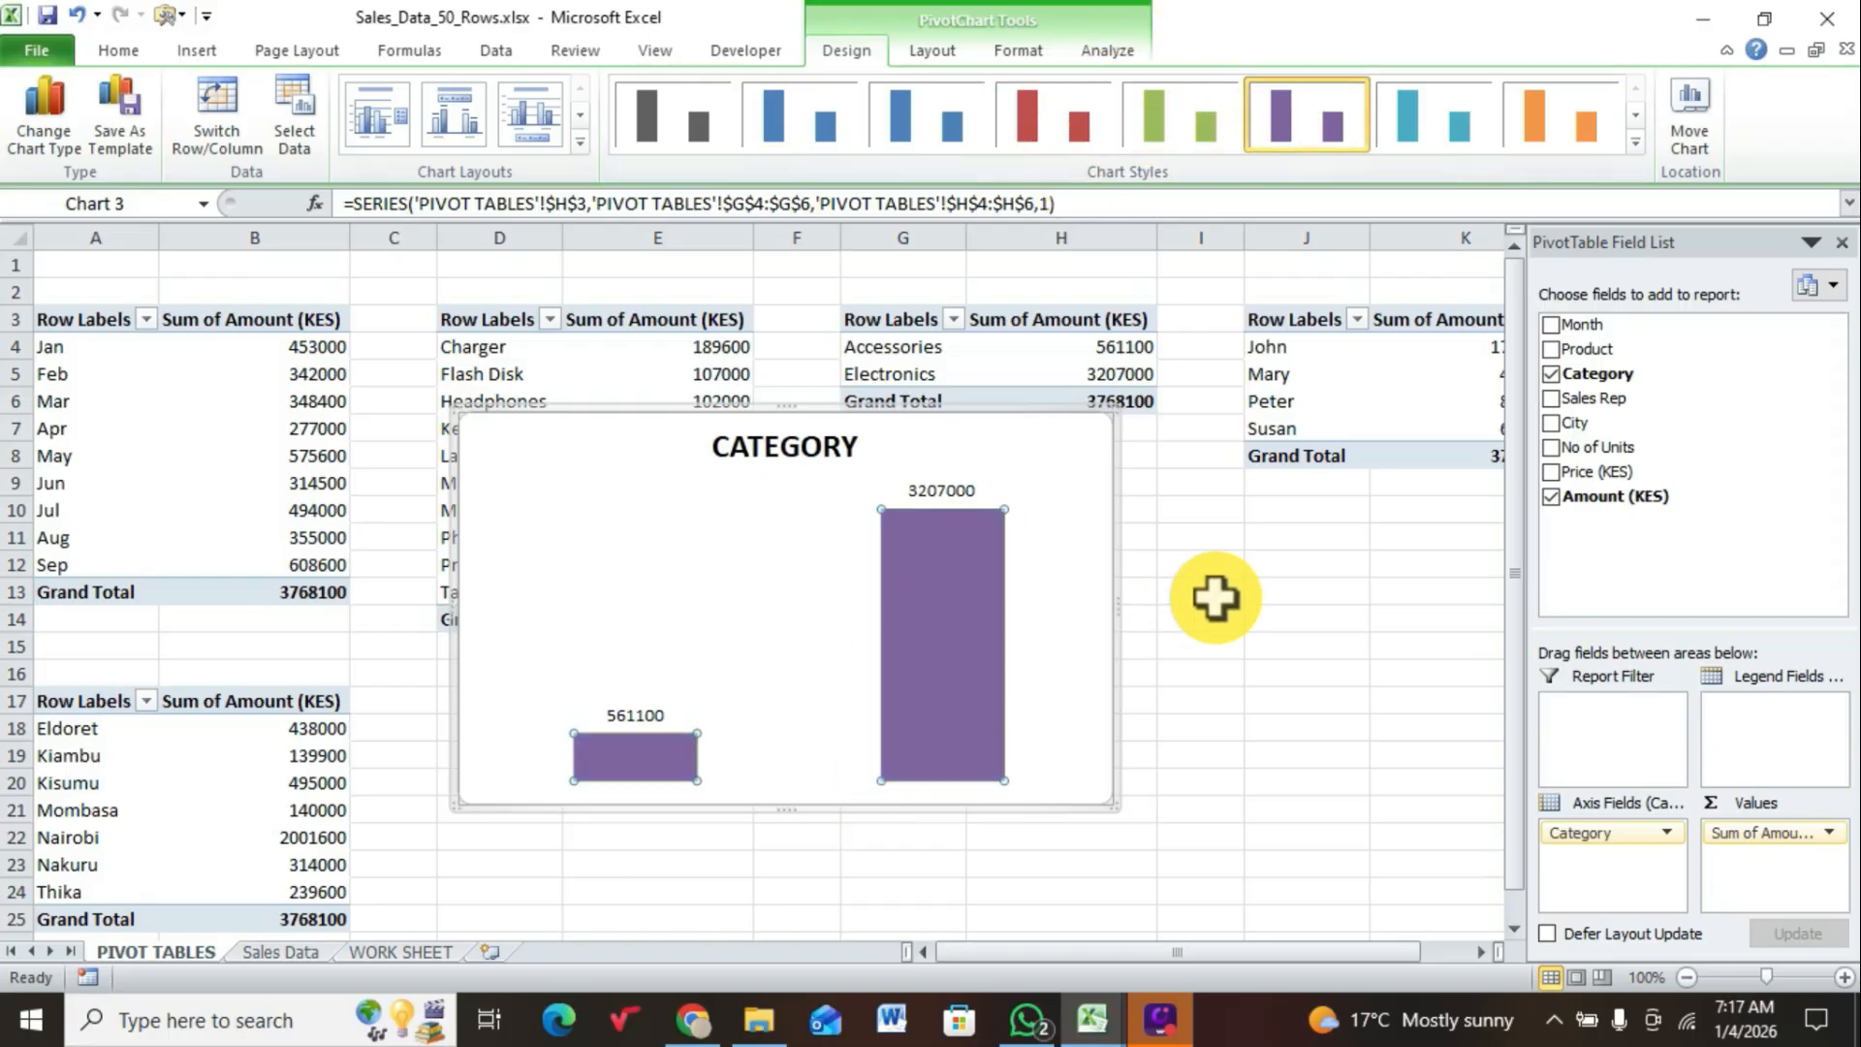
# Step: Cut the CATEGORY chart from the PIVOT TABLES sheet and paste it into WORK SHEET at cell P26
pyautogui.click(1035, 455)
pyautogui.moveTo(1036, 454); pyautogui.dragTo(1031, 449)
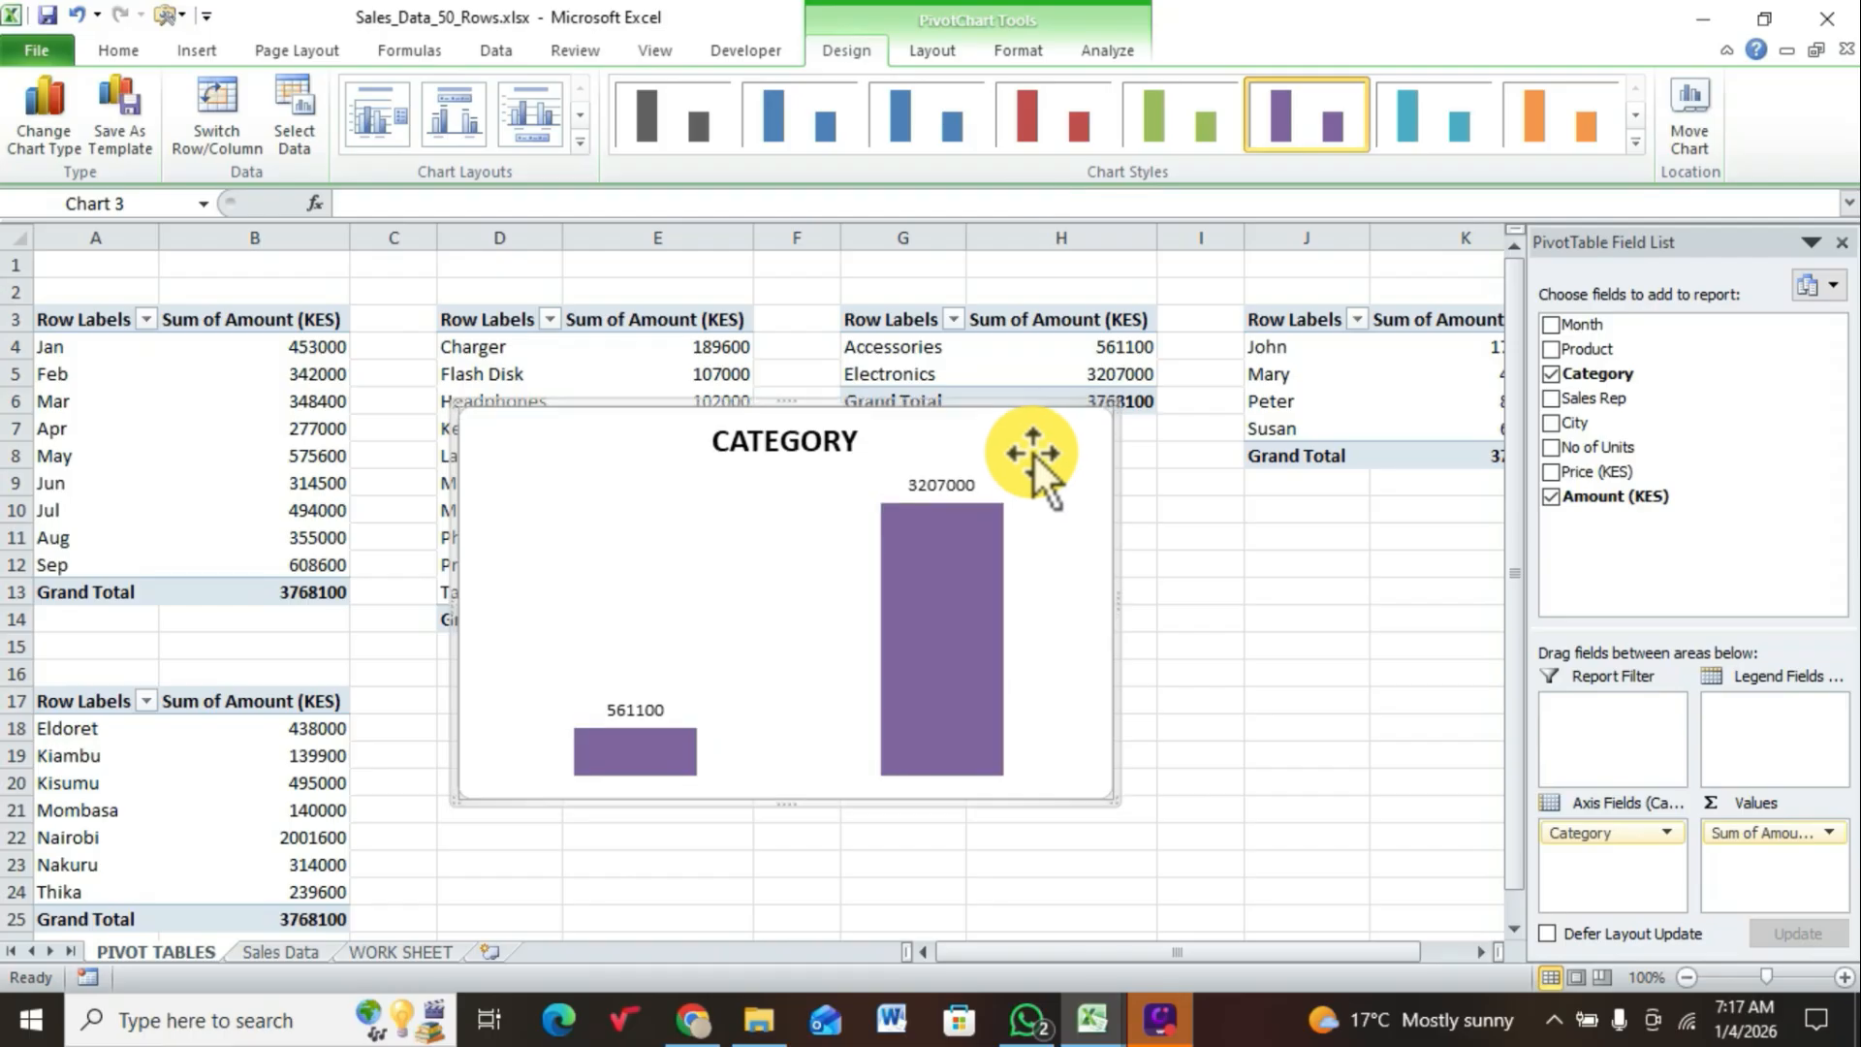
pyautogui.rightClick(1033, 454)
pyautogui.click(1067, 473)
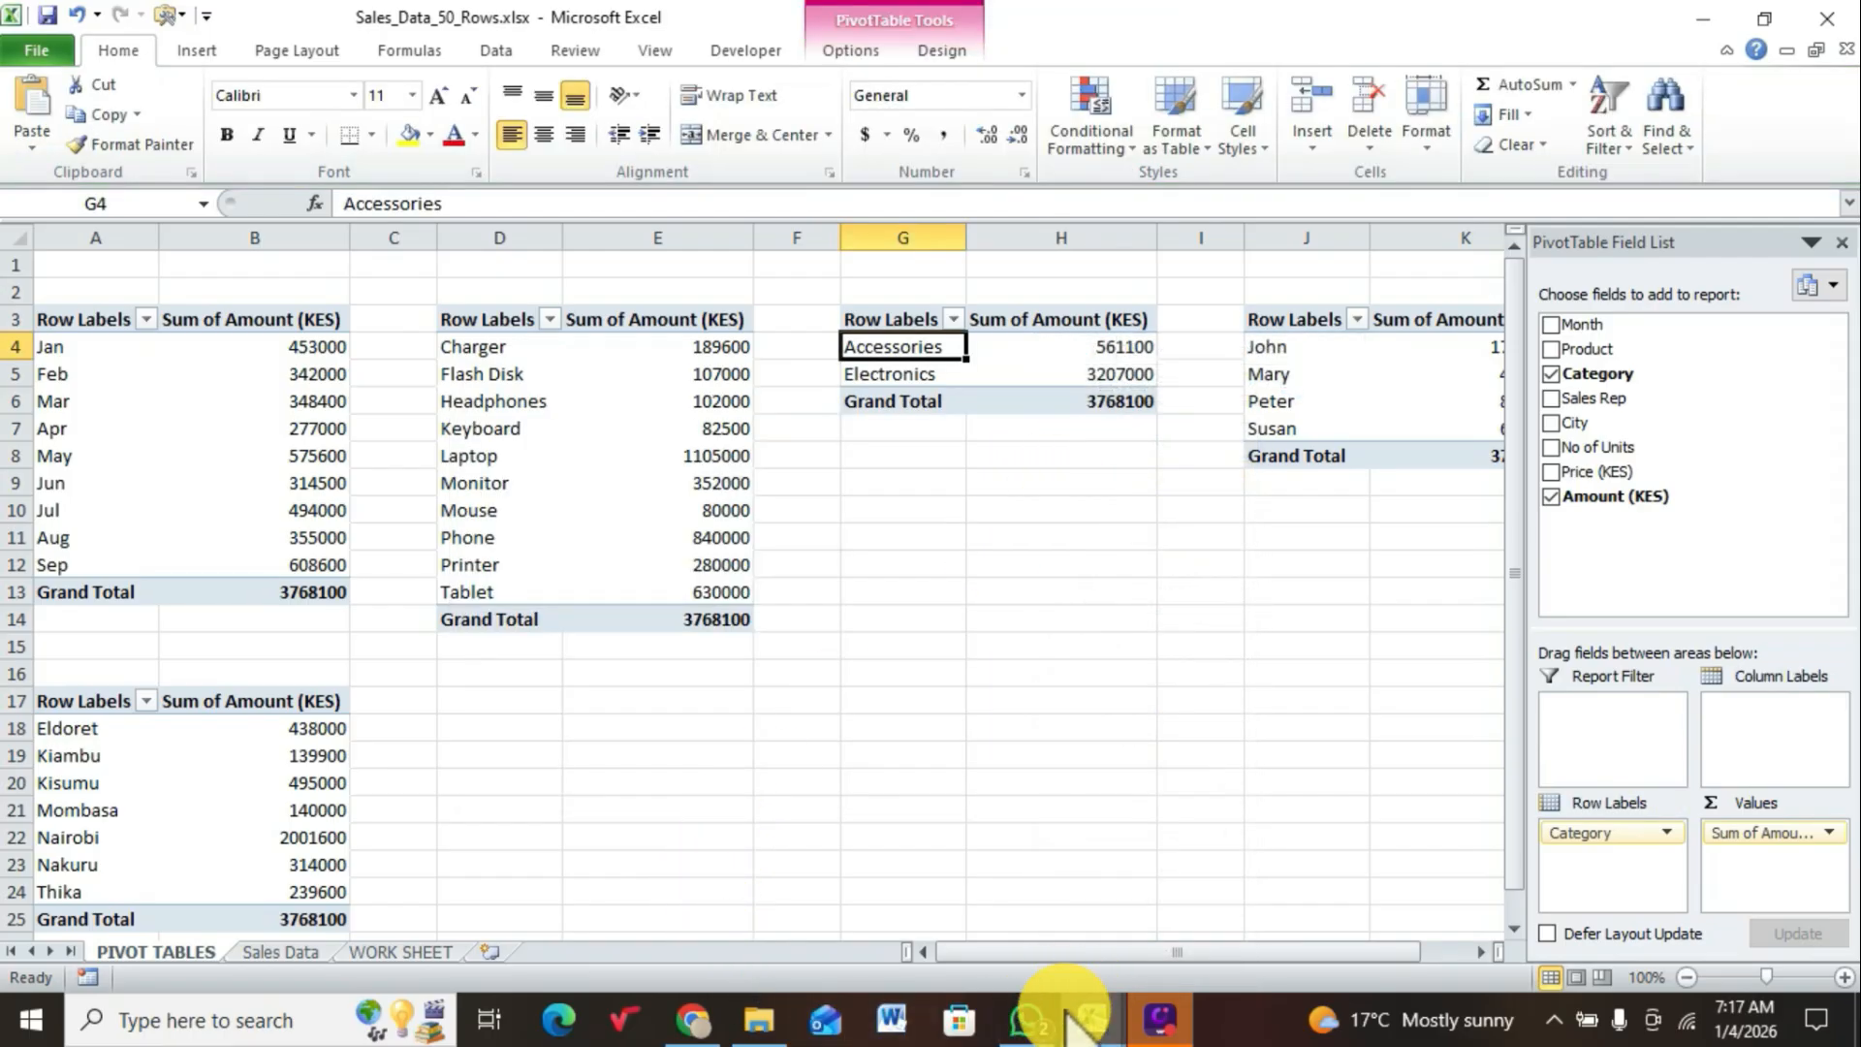
pyautogui.click(402, 954)
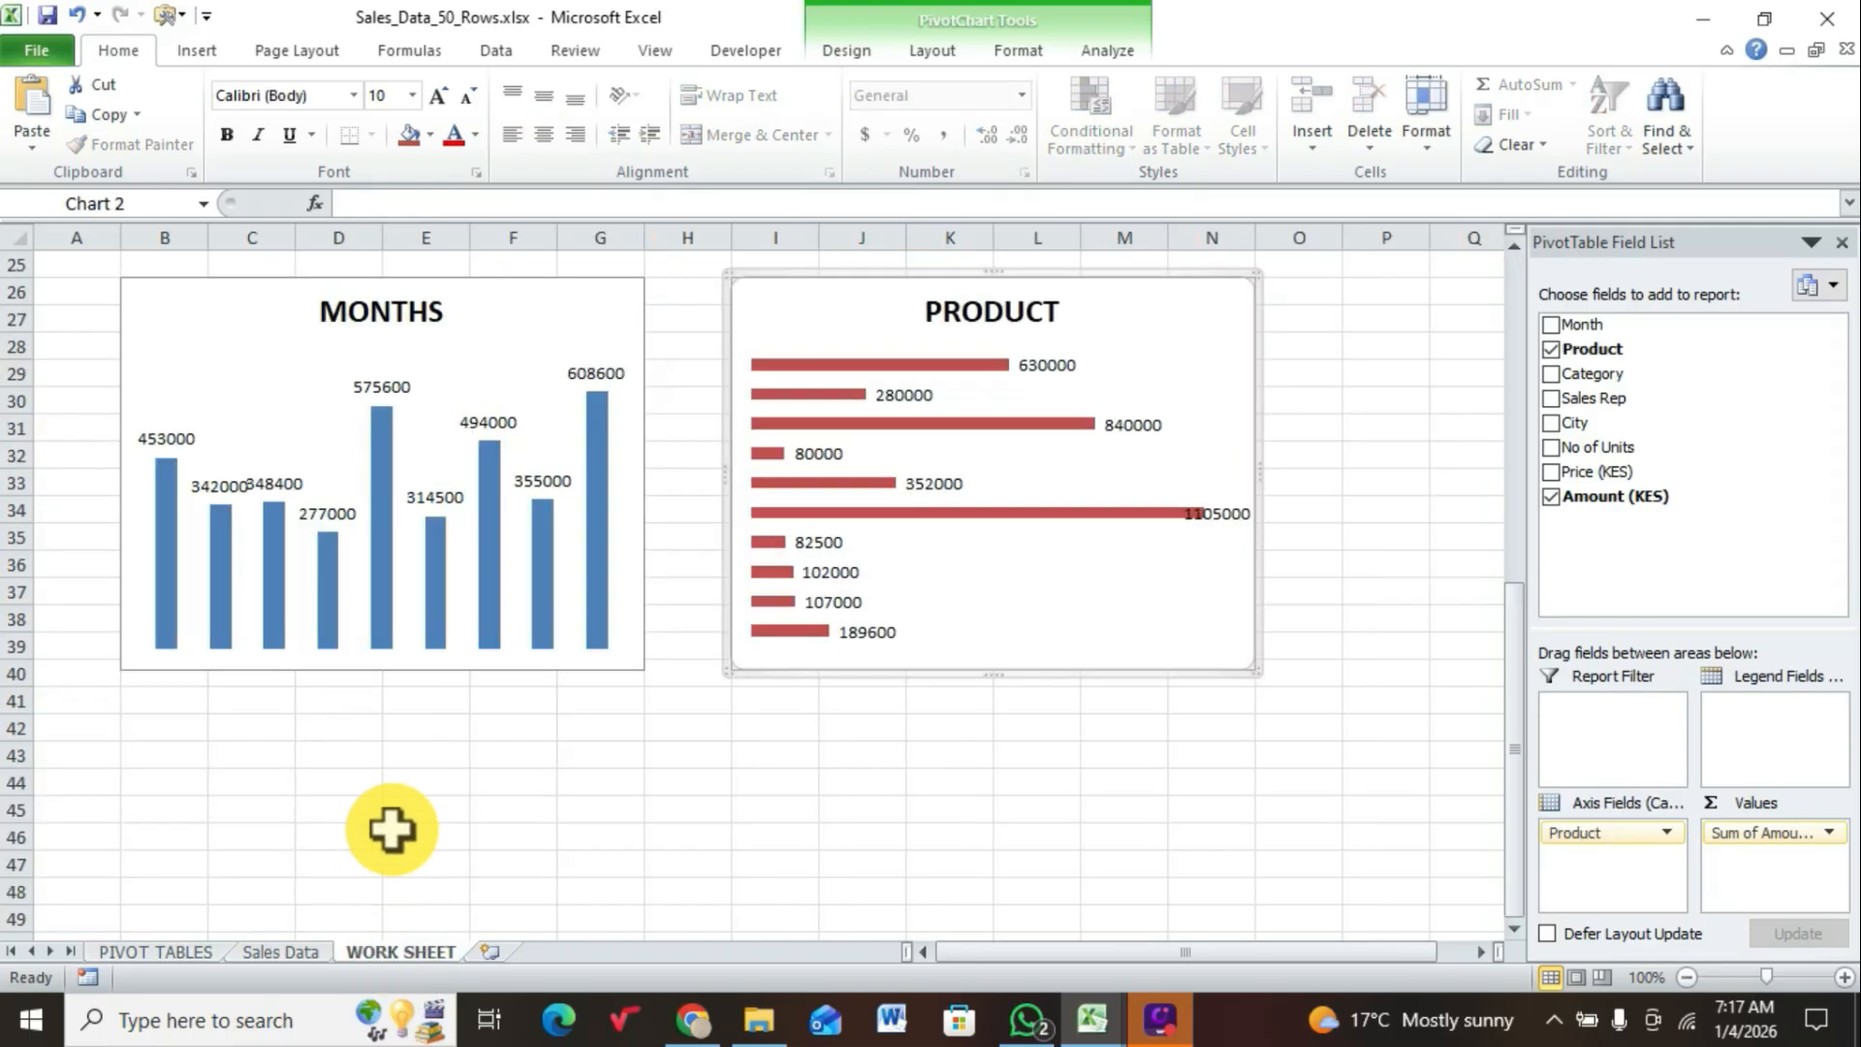
pyautogui.click(171, 754)
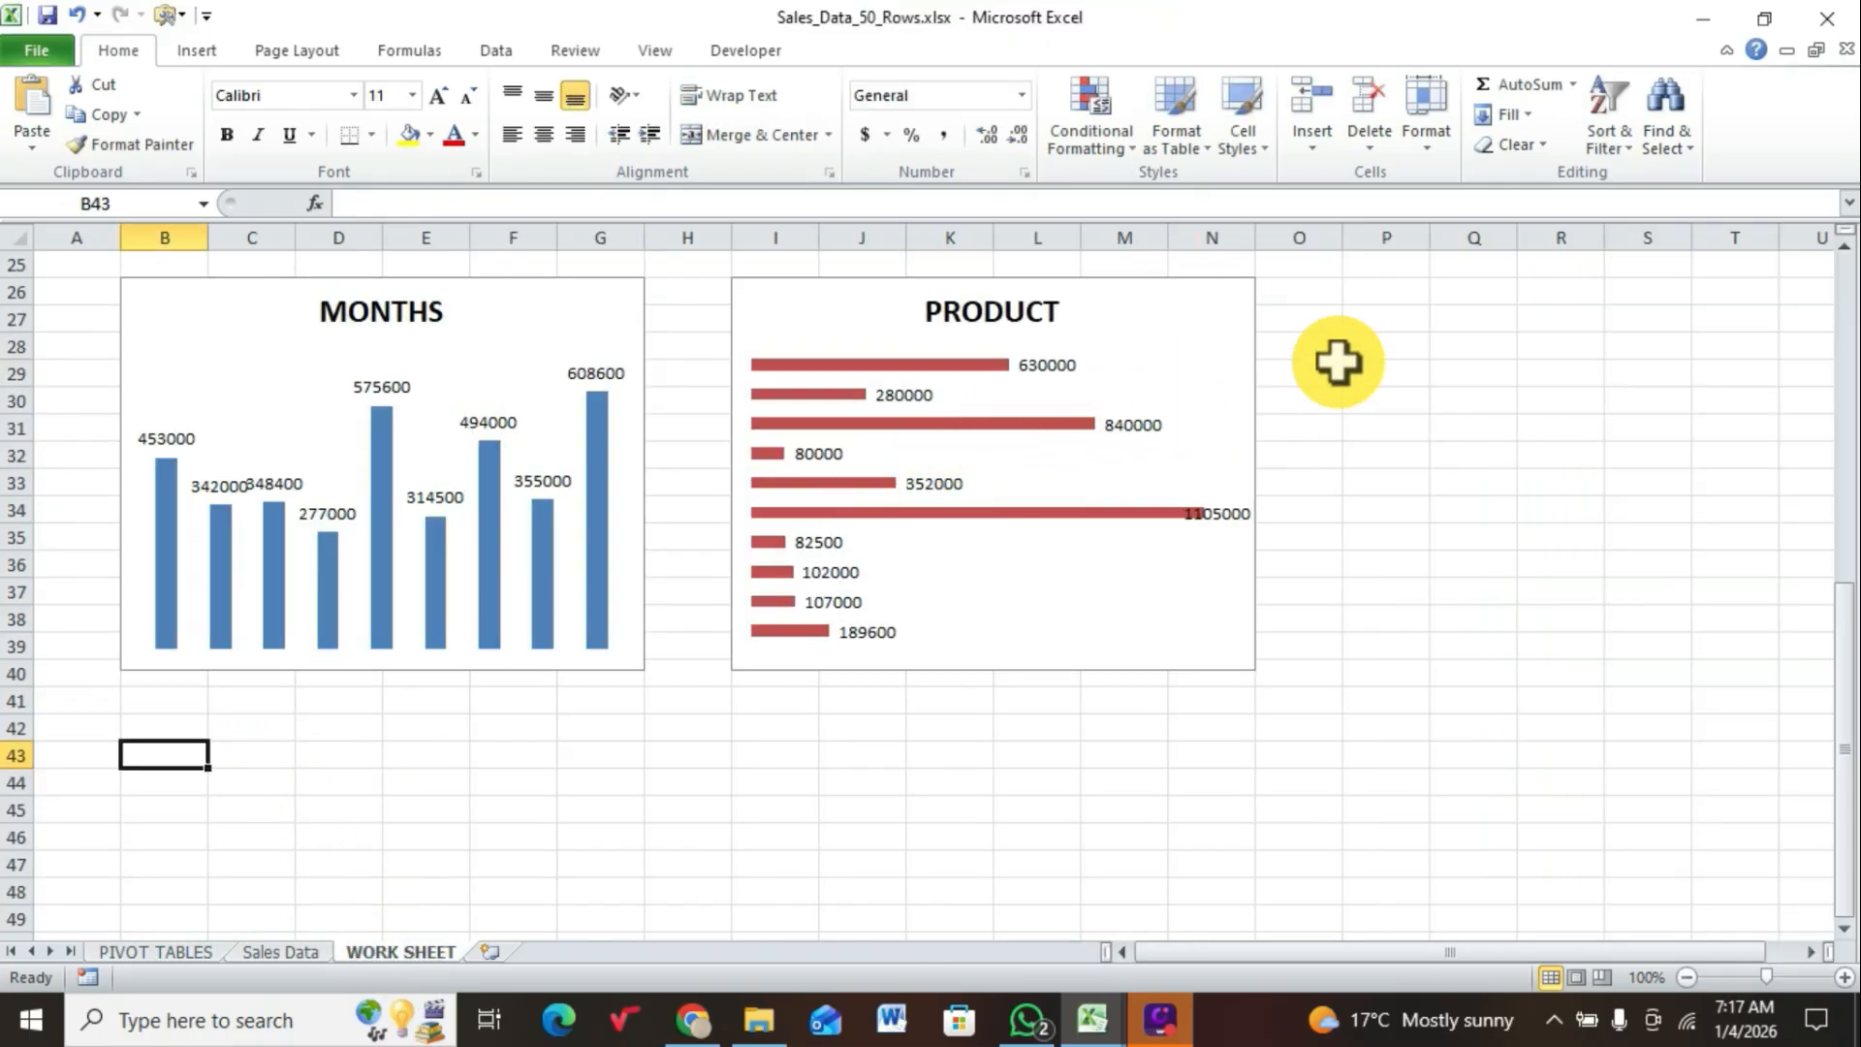
pyautogui.click(1388, 291)
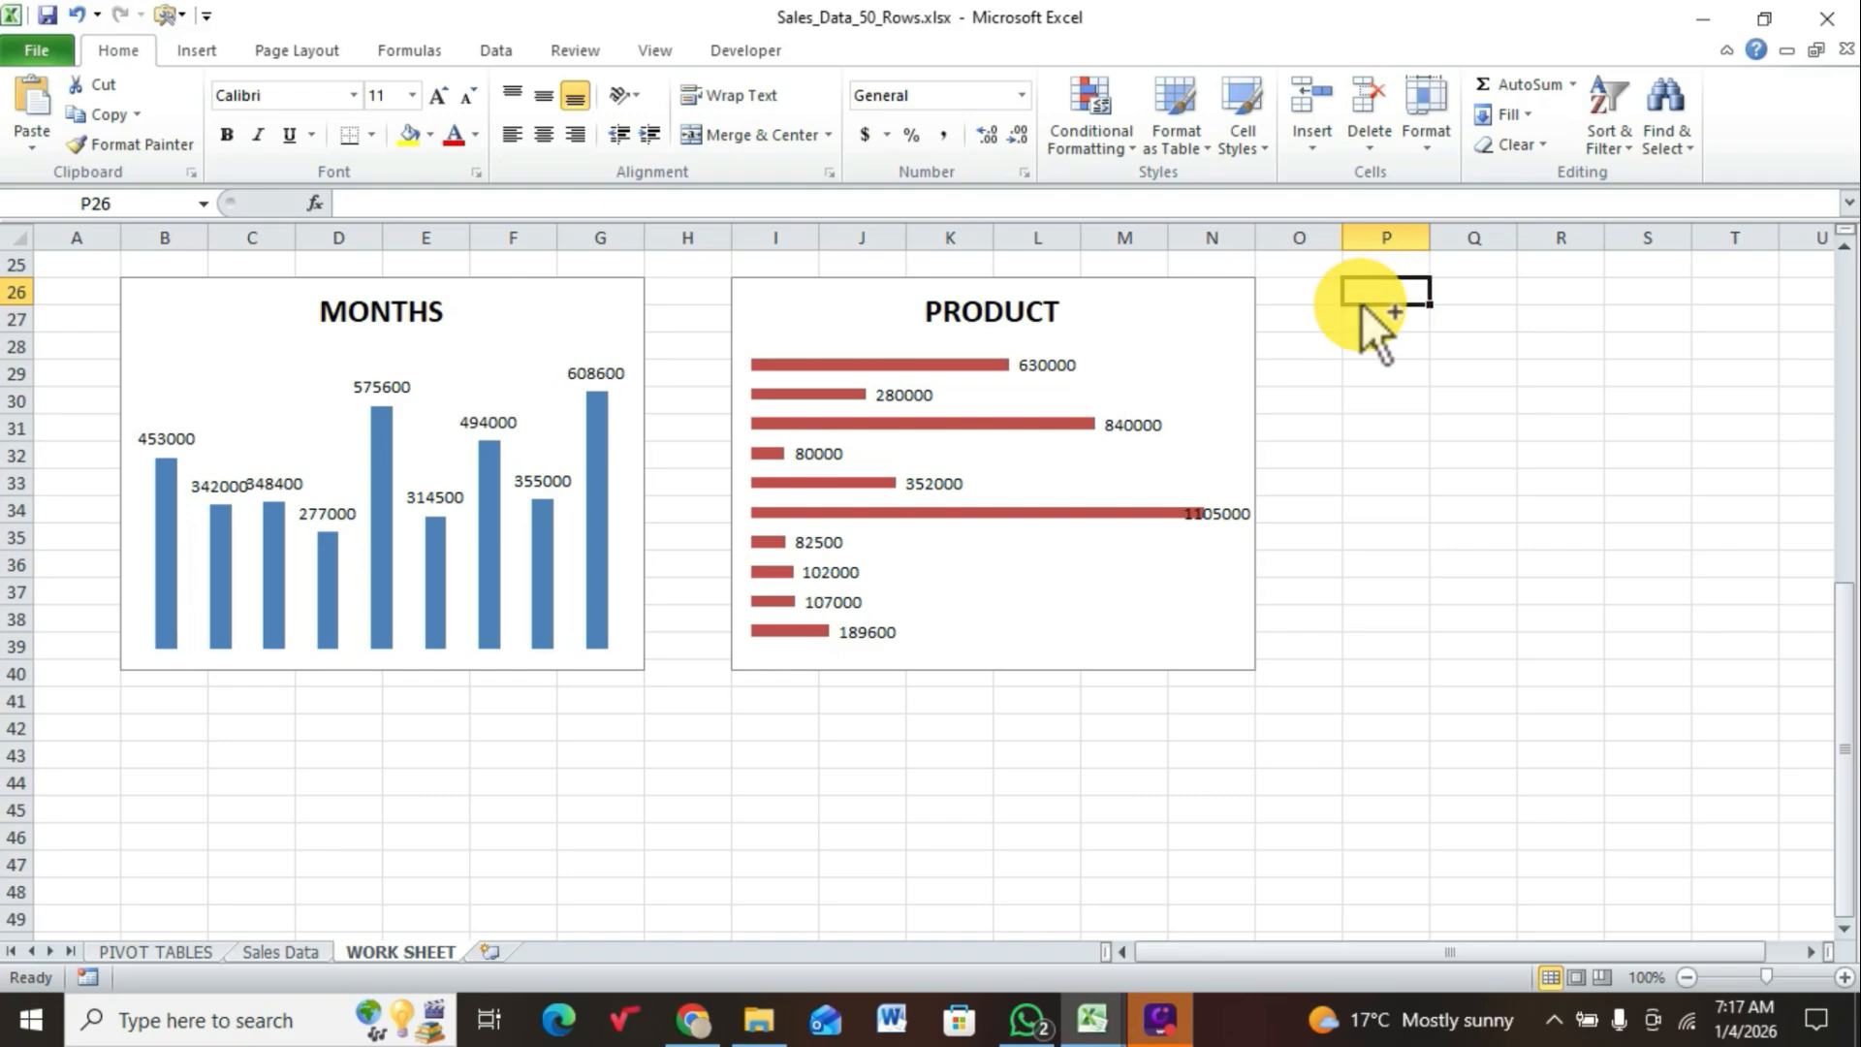
pyautogui.hotkey('ctrl', 'v')
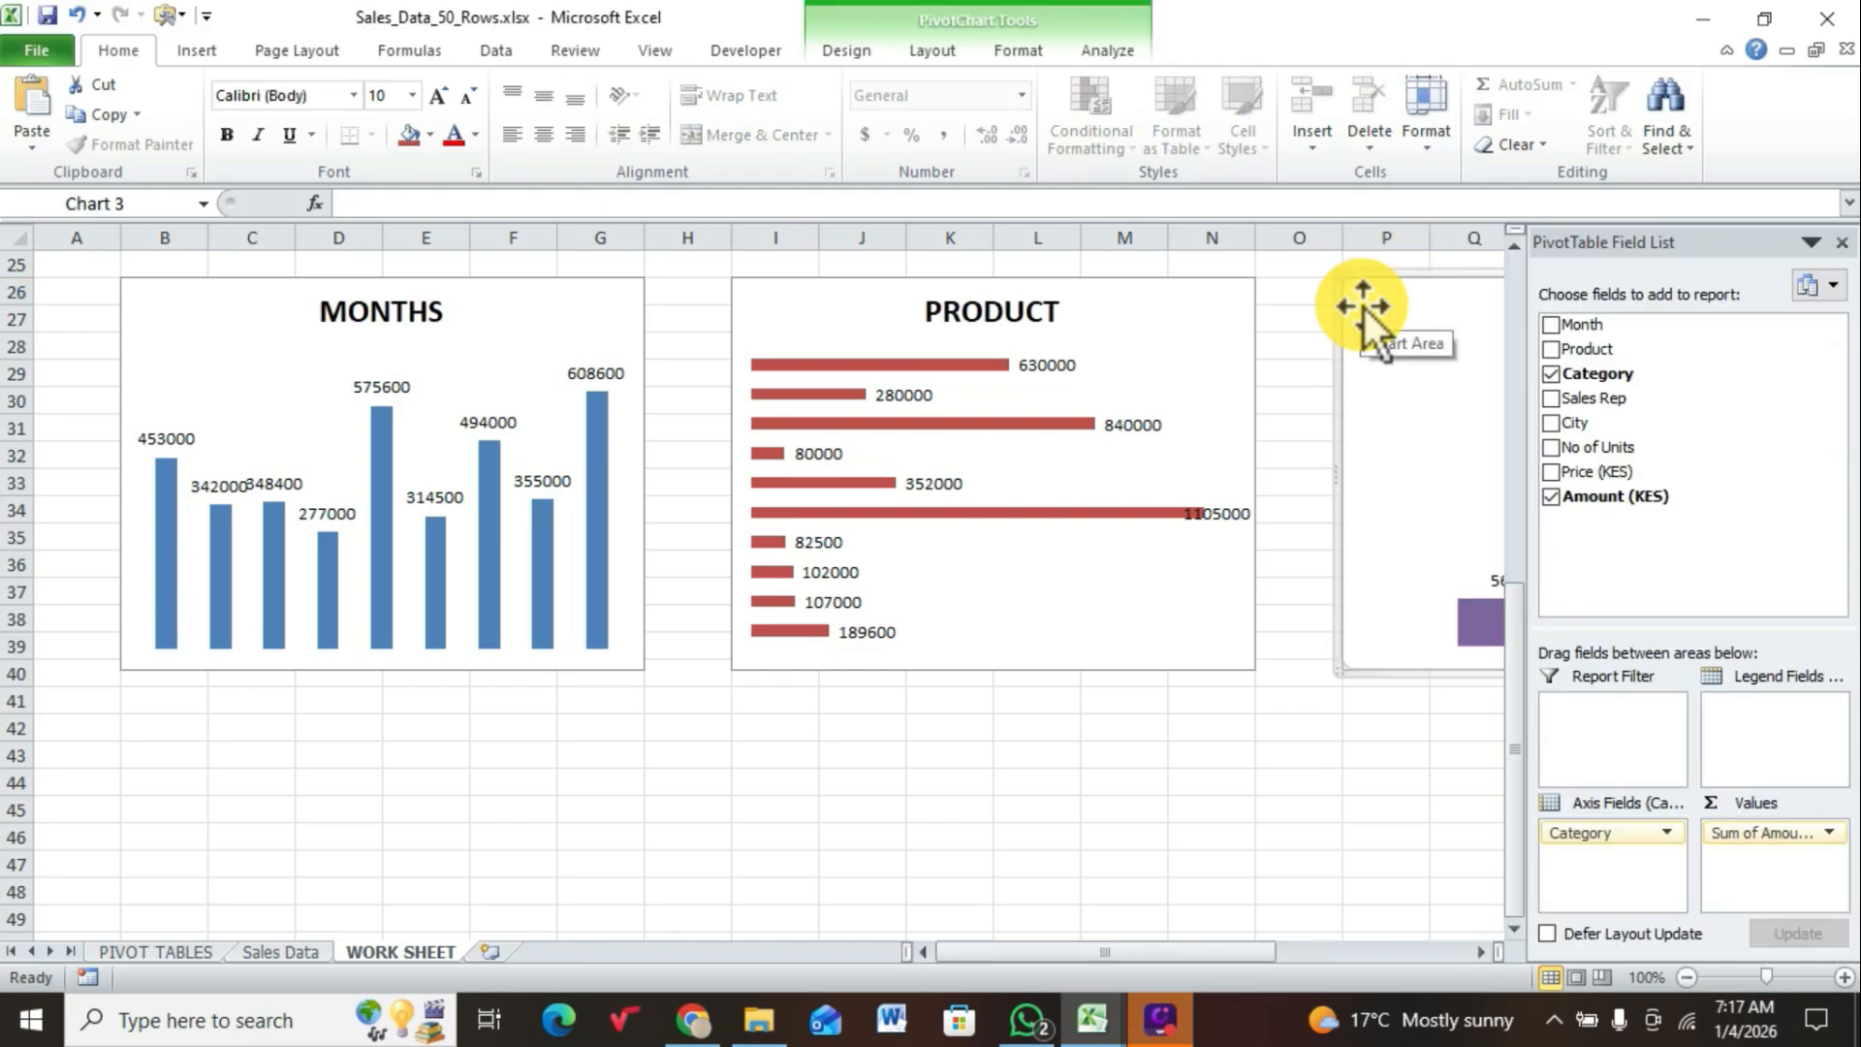
pyautogui.click(1386, 460)
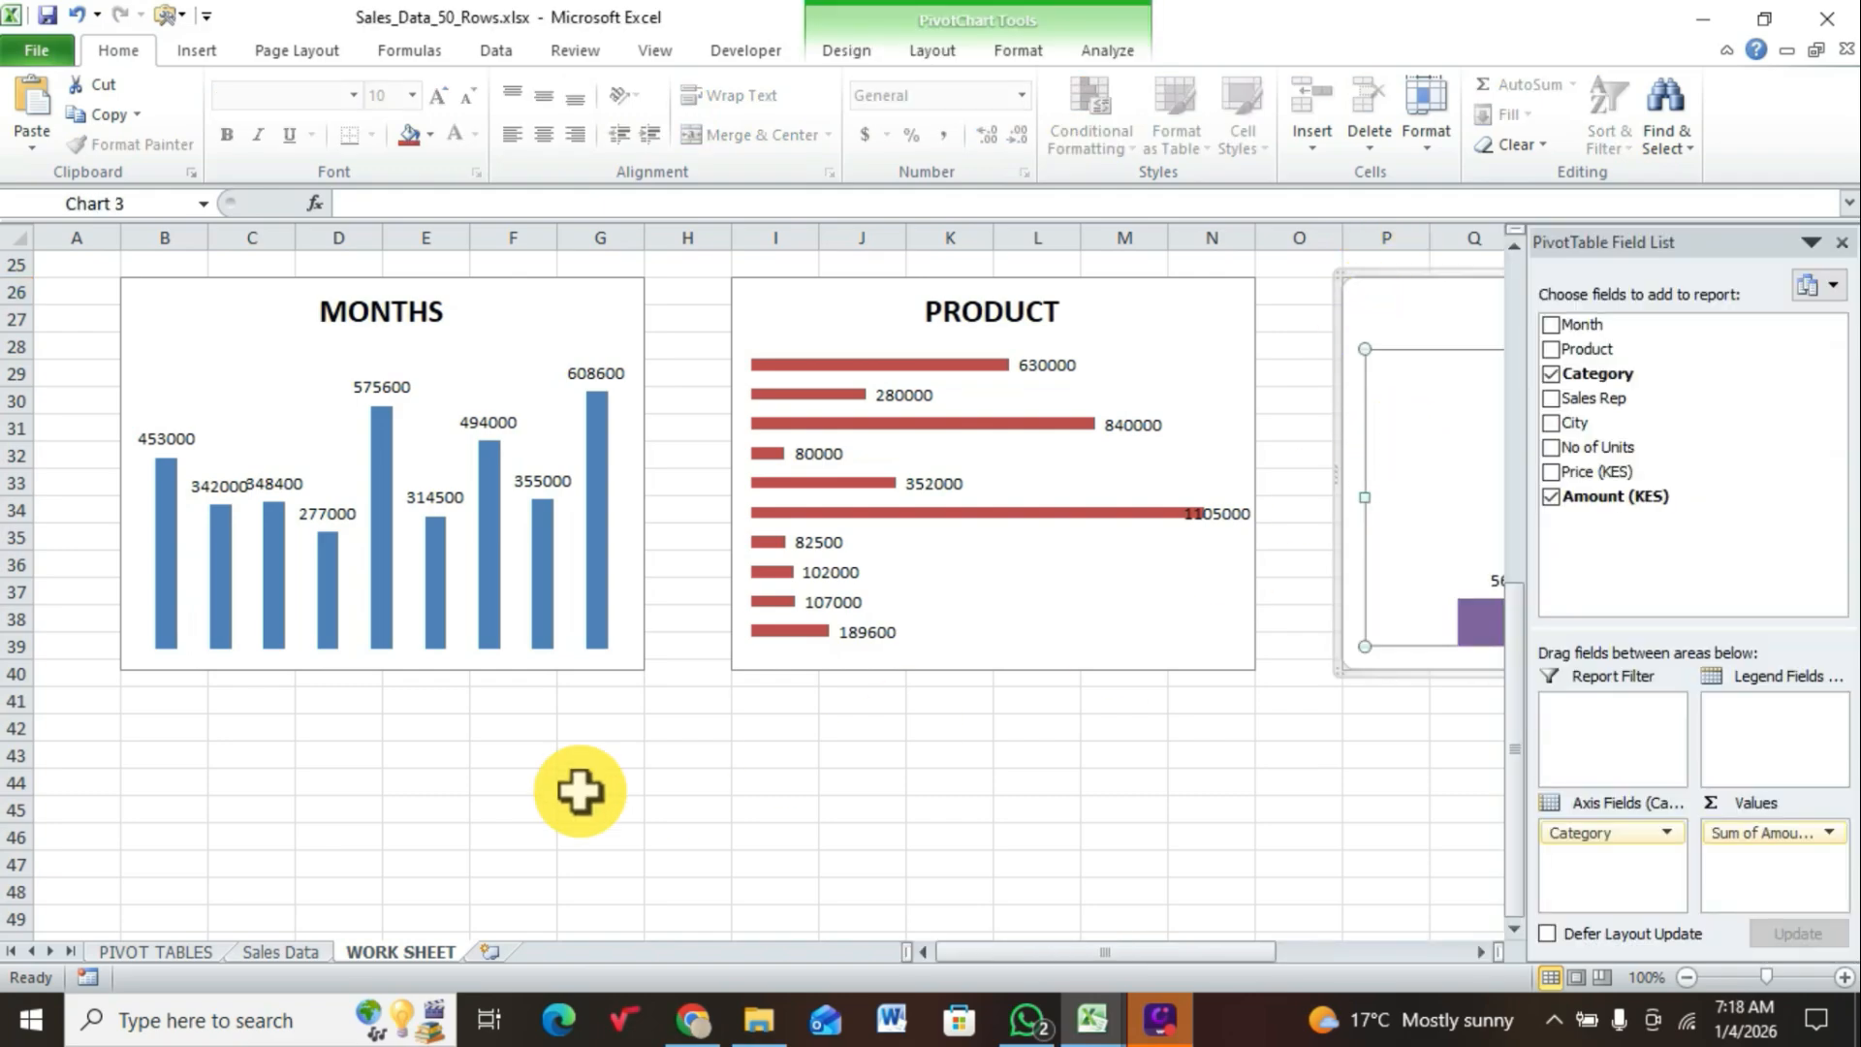
# Step: Insert a 2-D pie PivotChart from the sales rep PivotTable on the PIVOT TABLES sheet and hide all its field buttons
pyautogui.click(165, 952)
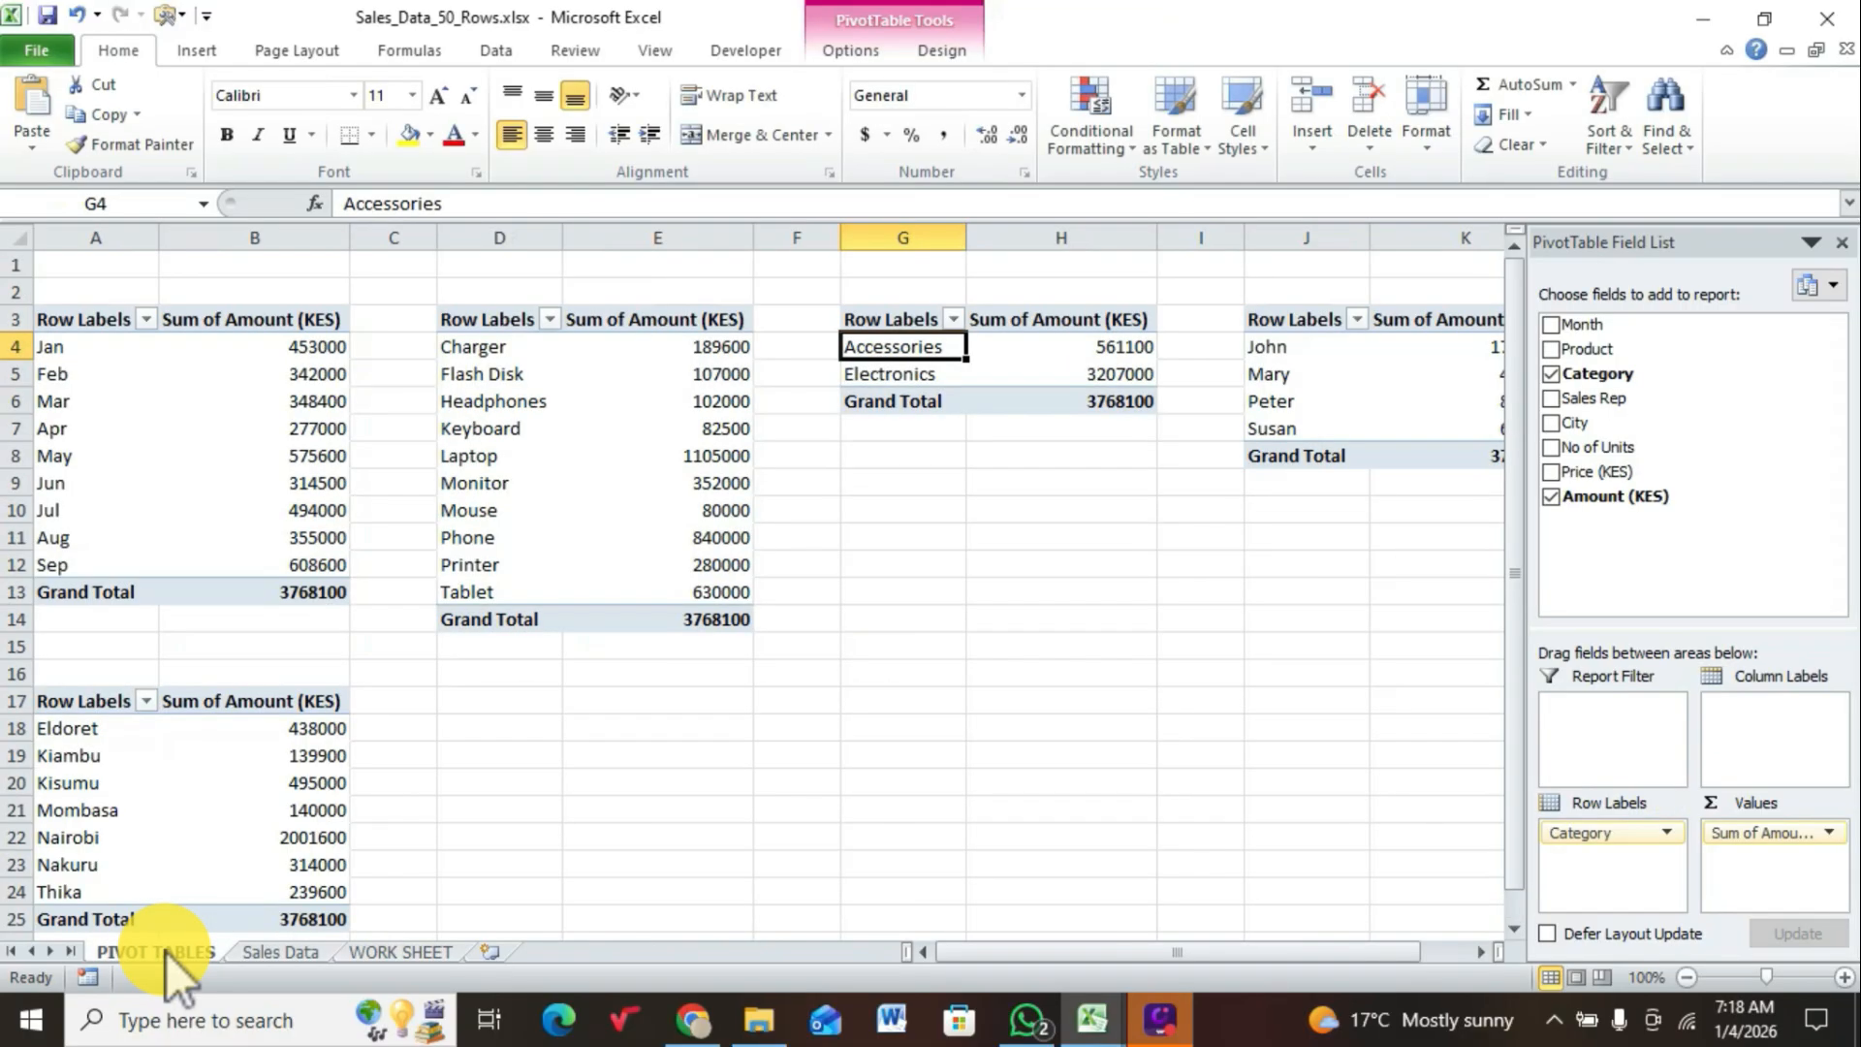
pyautogui.click(1326, 399)
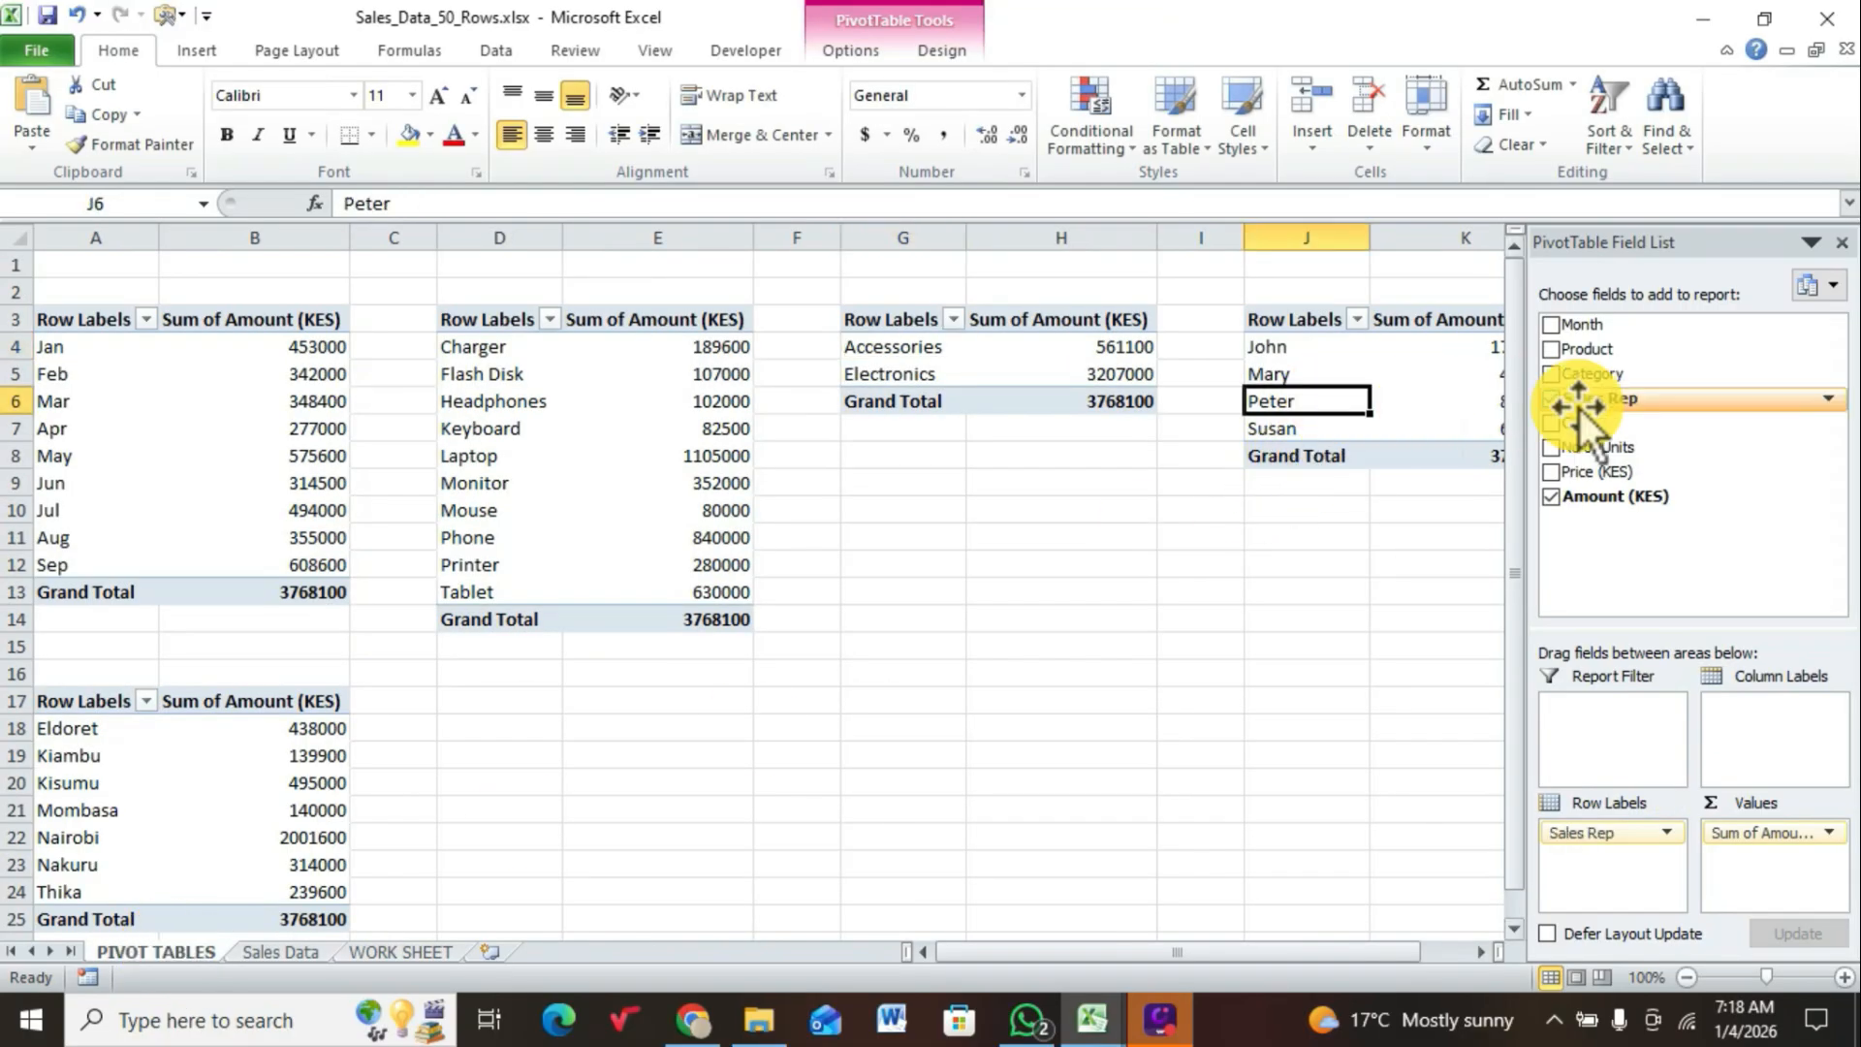
pyautogui.click(215, 53)
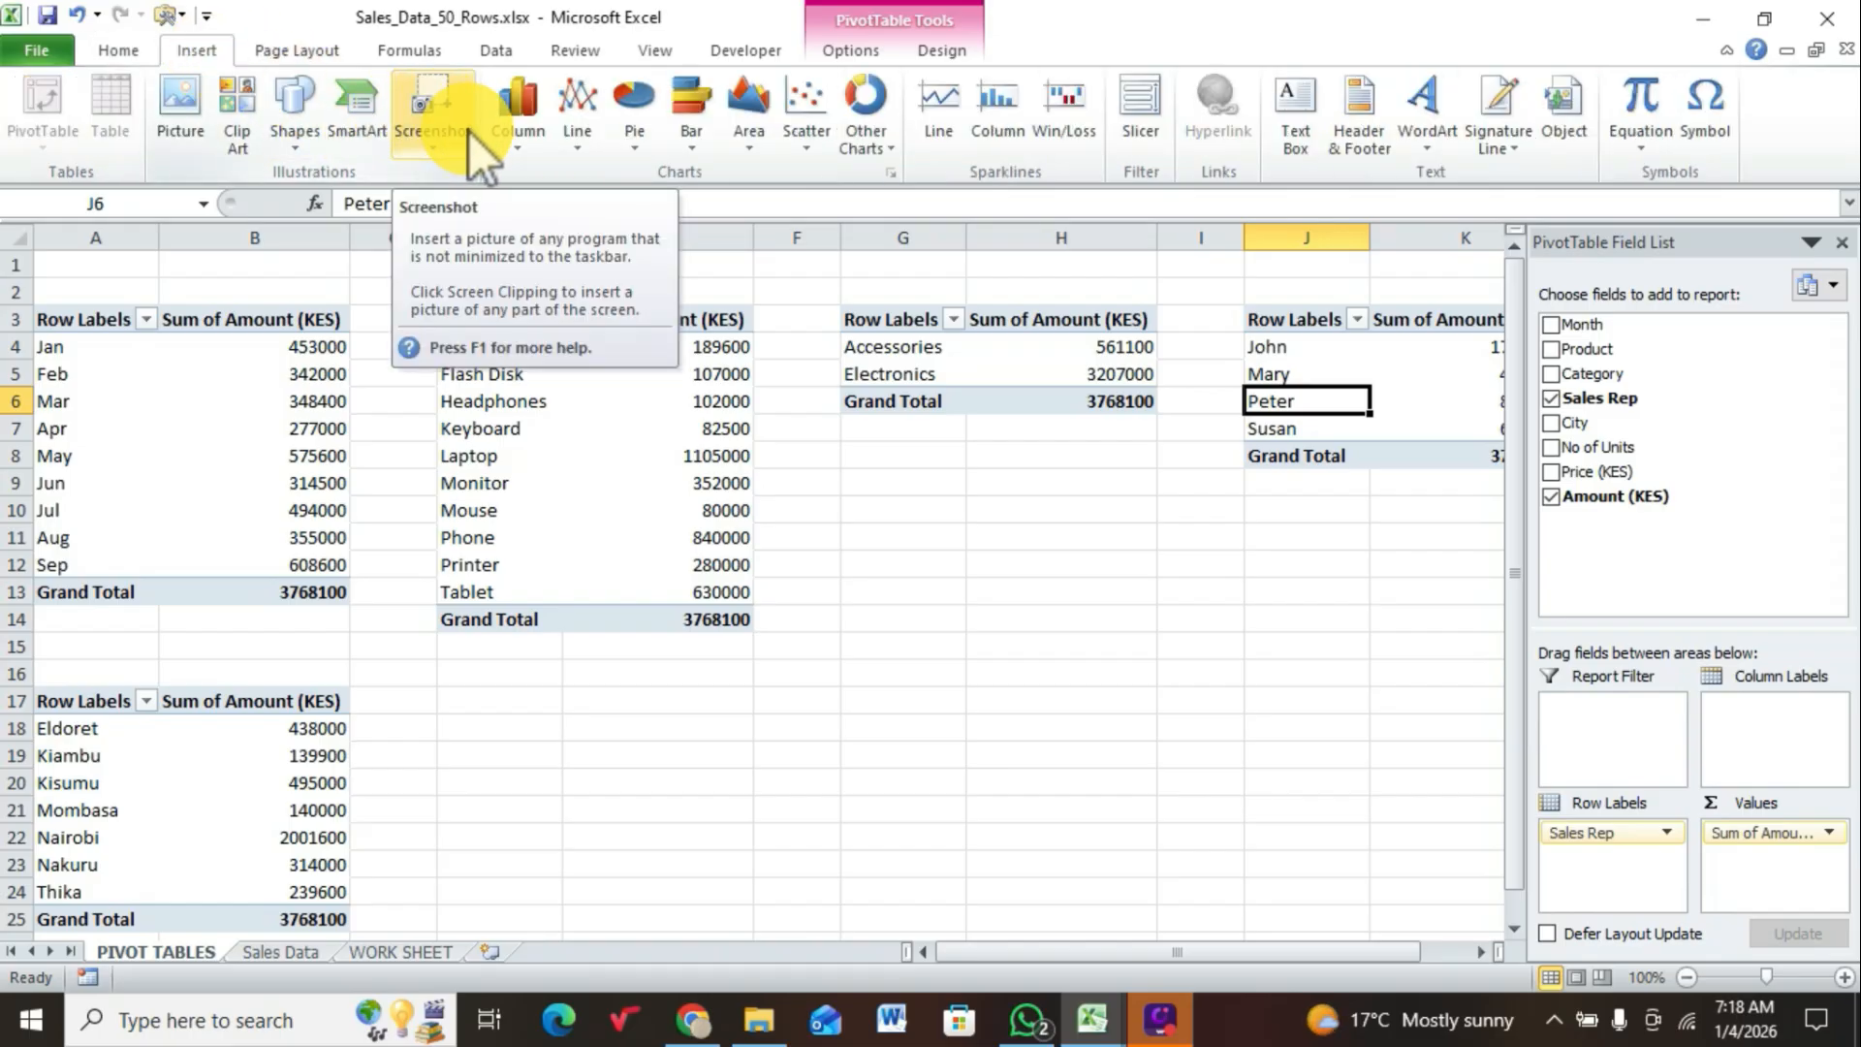
pyautogui.click(639, 128)
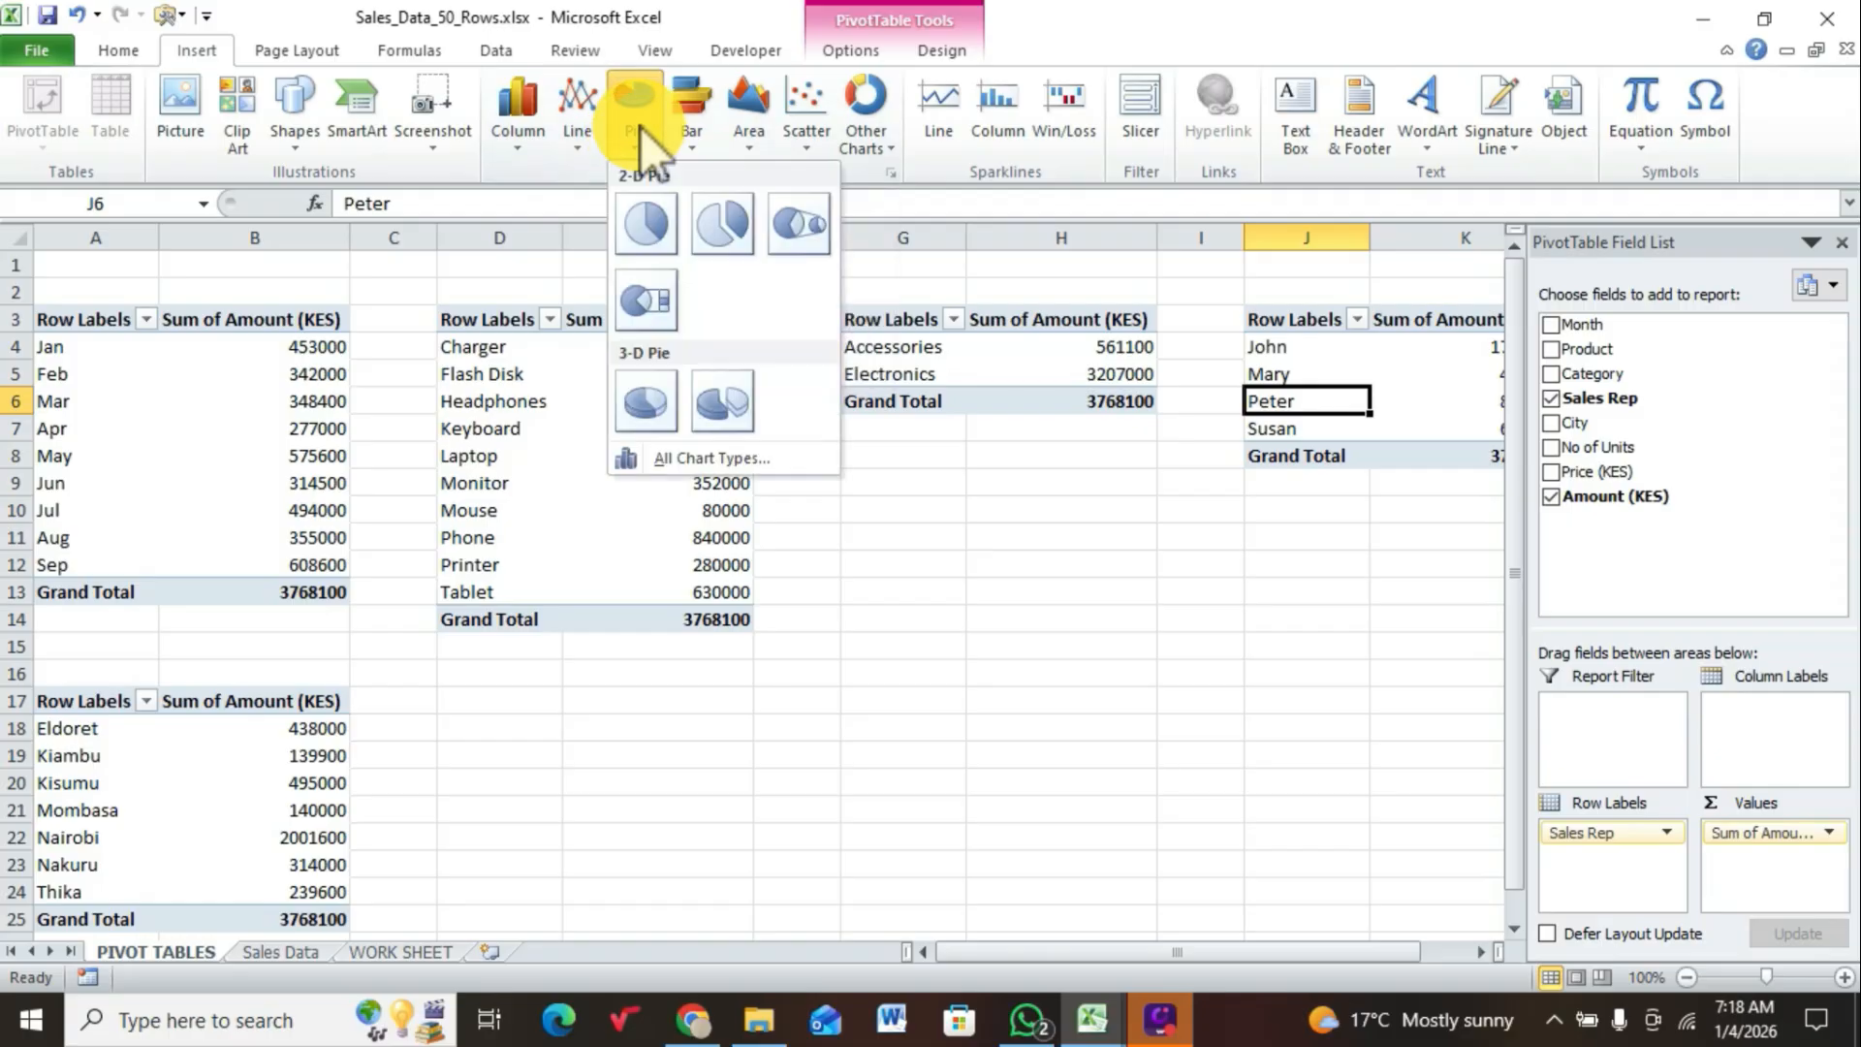
pyautogui.click(651, 212)
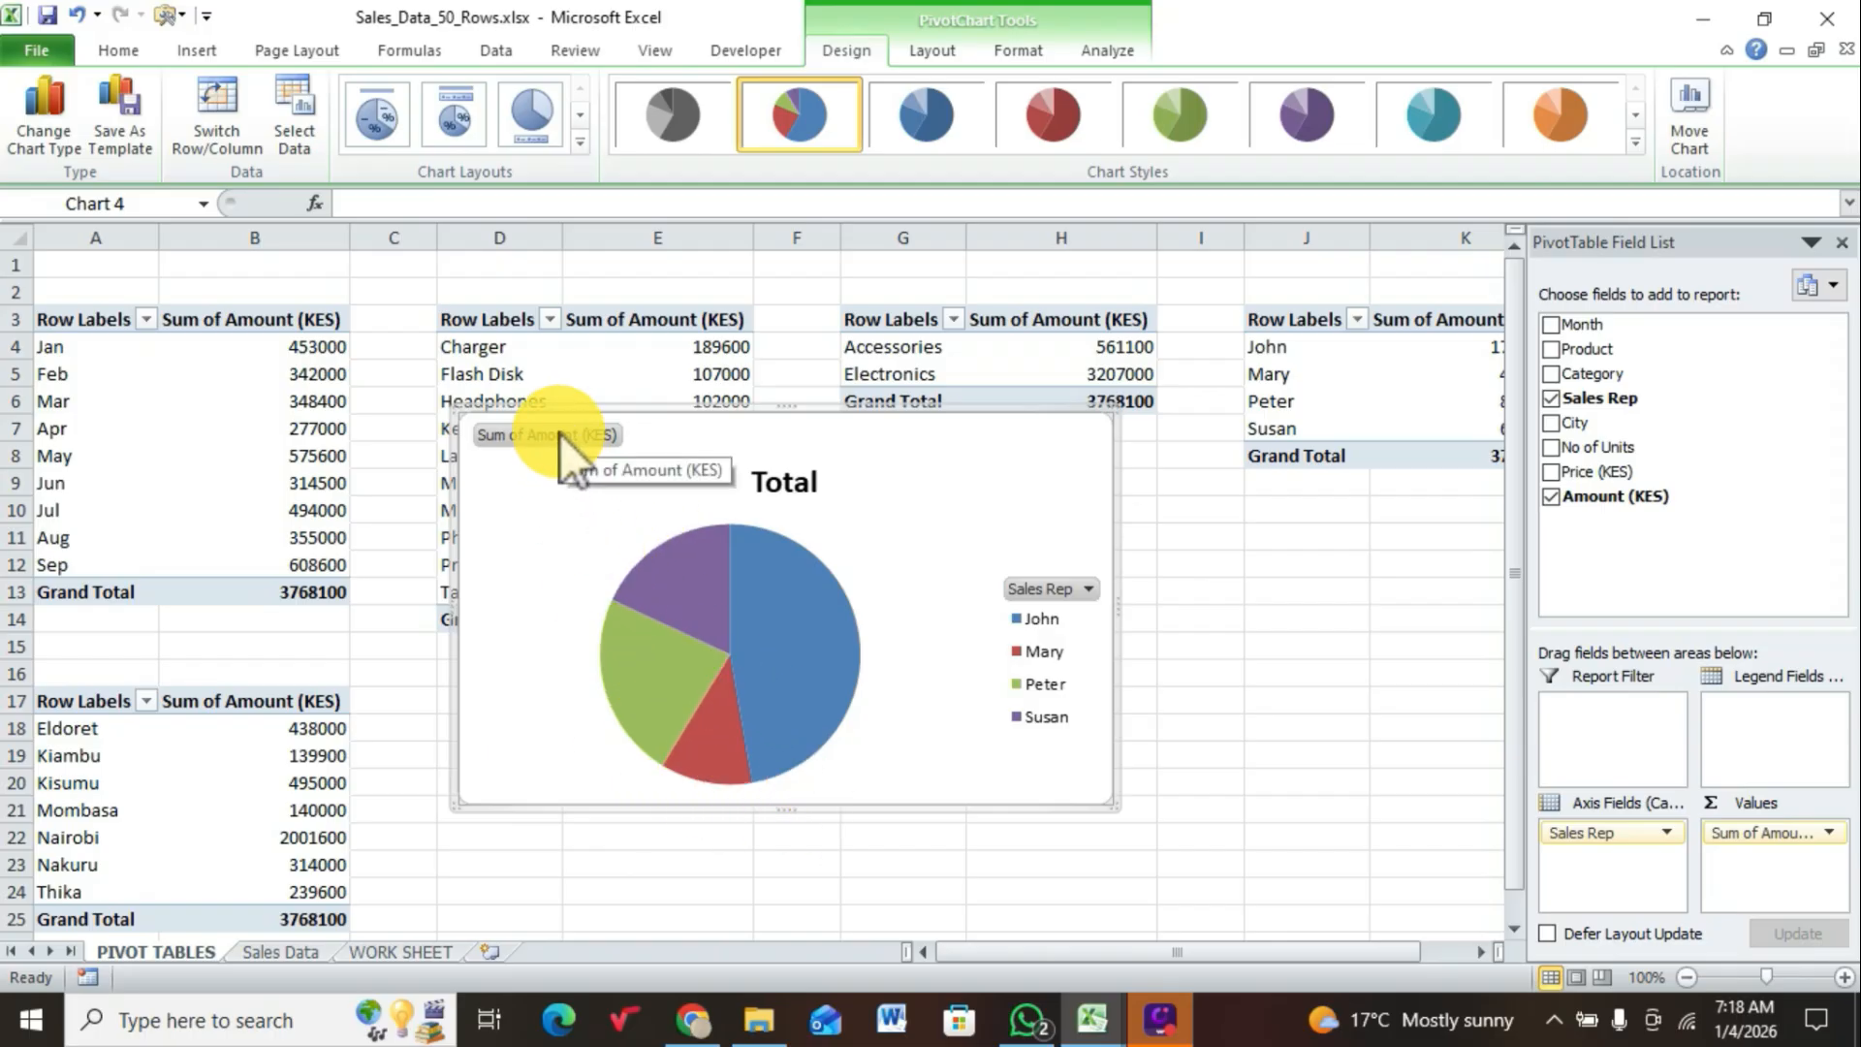
pyautogui.rightClick(561, 434)
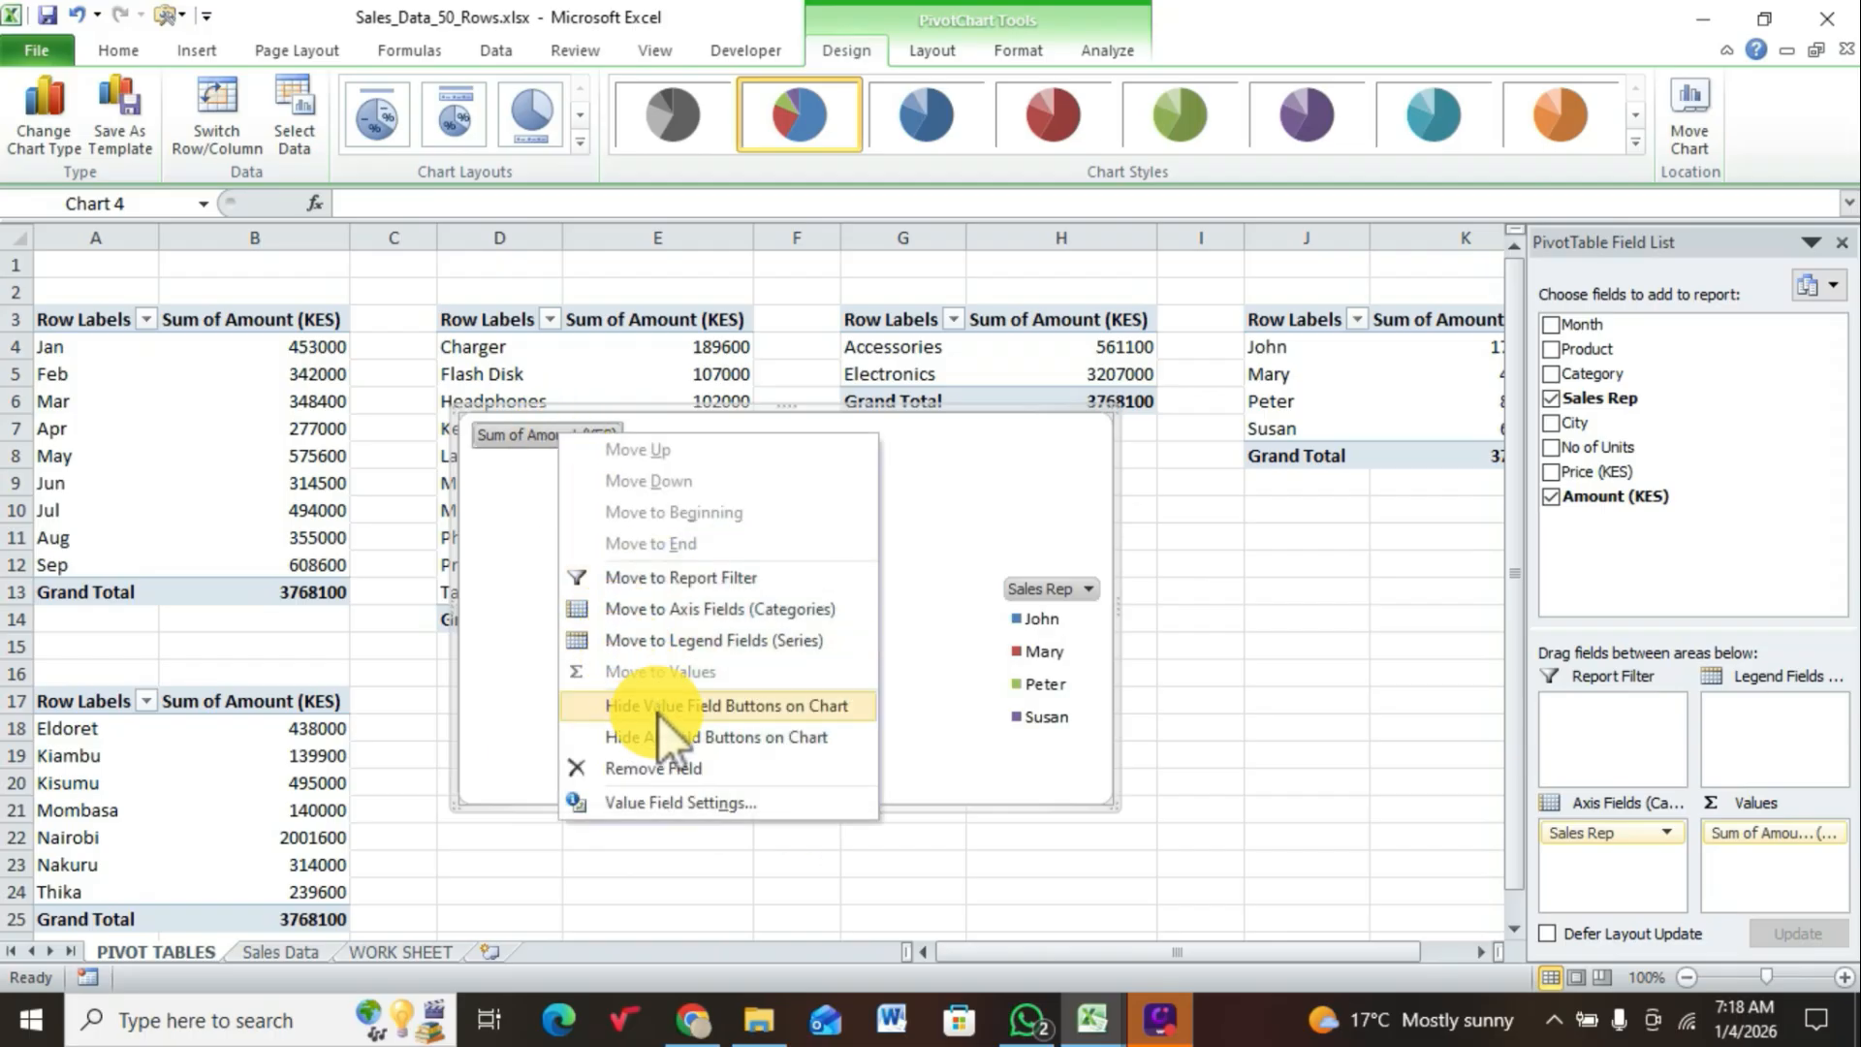
pyautogui.click(678, 744)
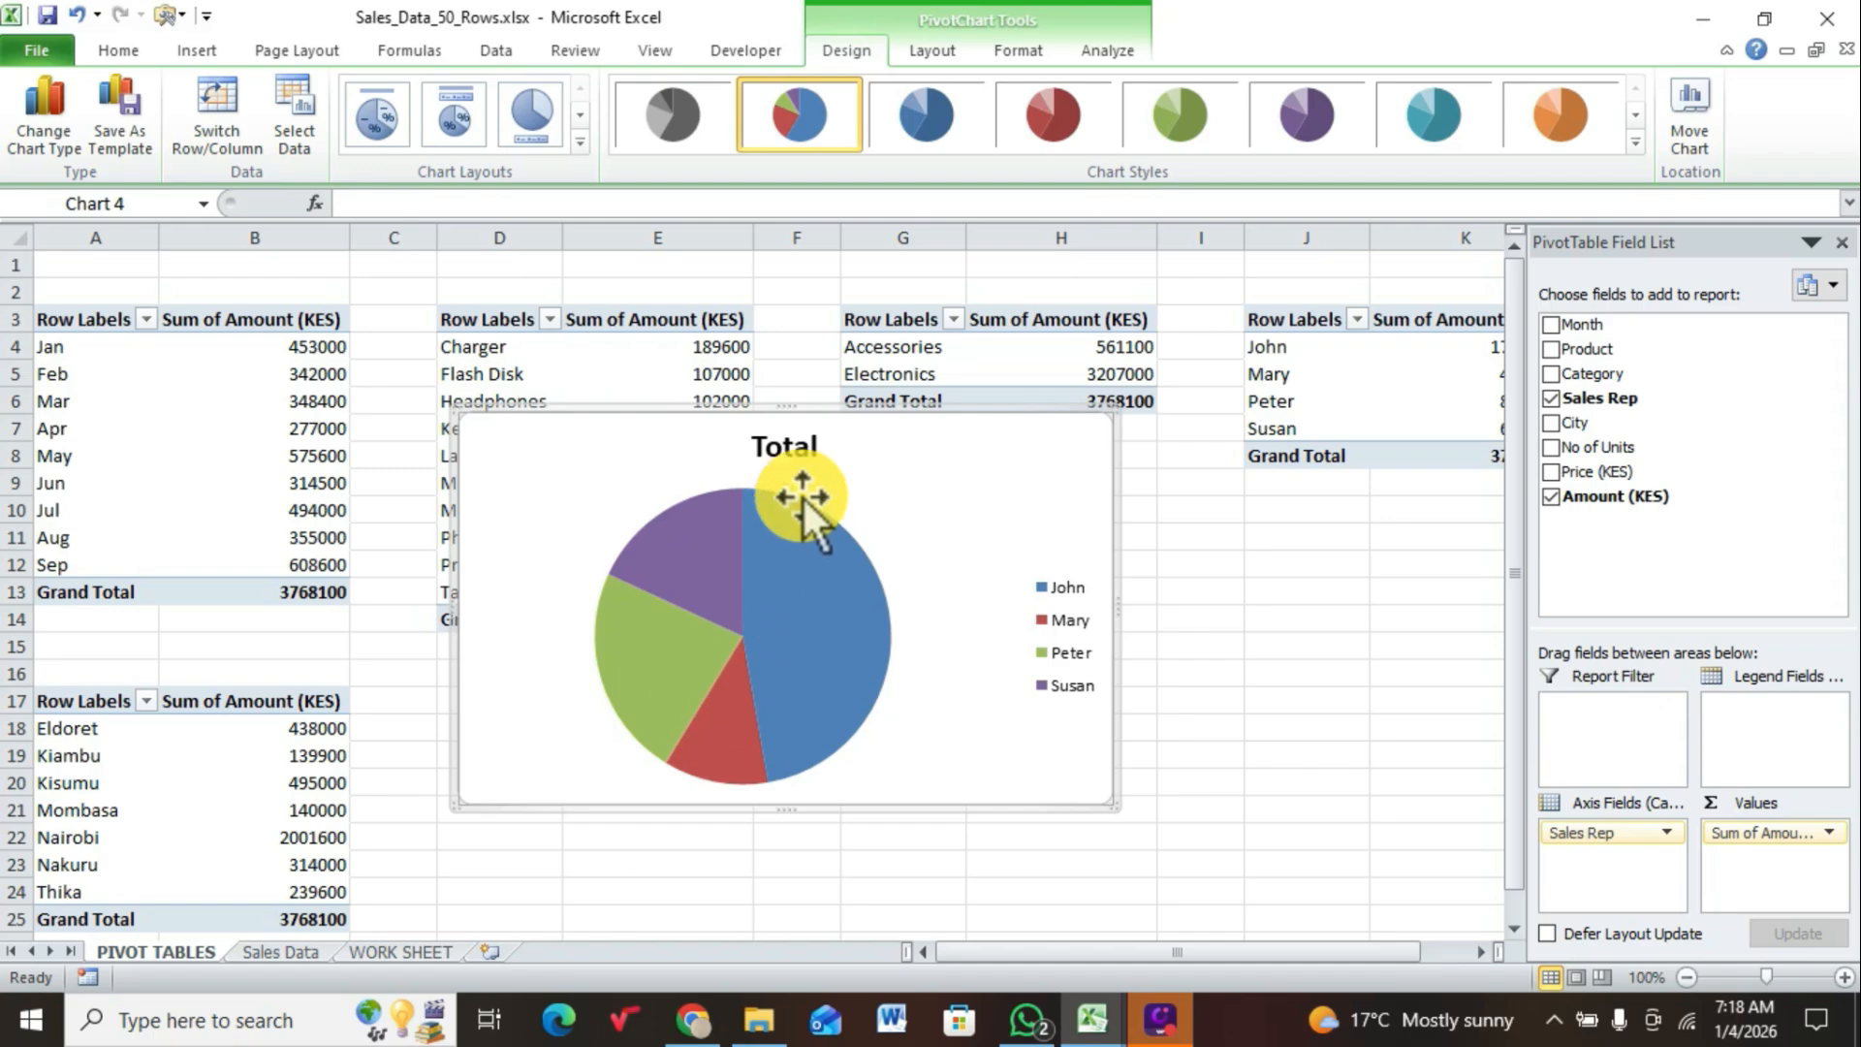
# Step: Replace the title of the pie chart with SALES REP and delete its legend
pyautogui.click(780, 451)
pyautogui.doubleClick(780, 450)
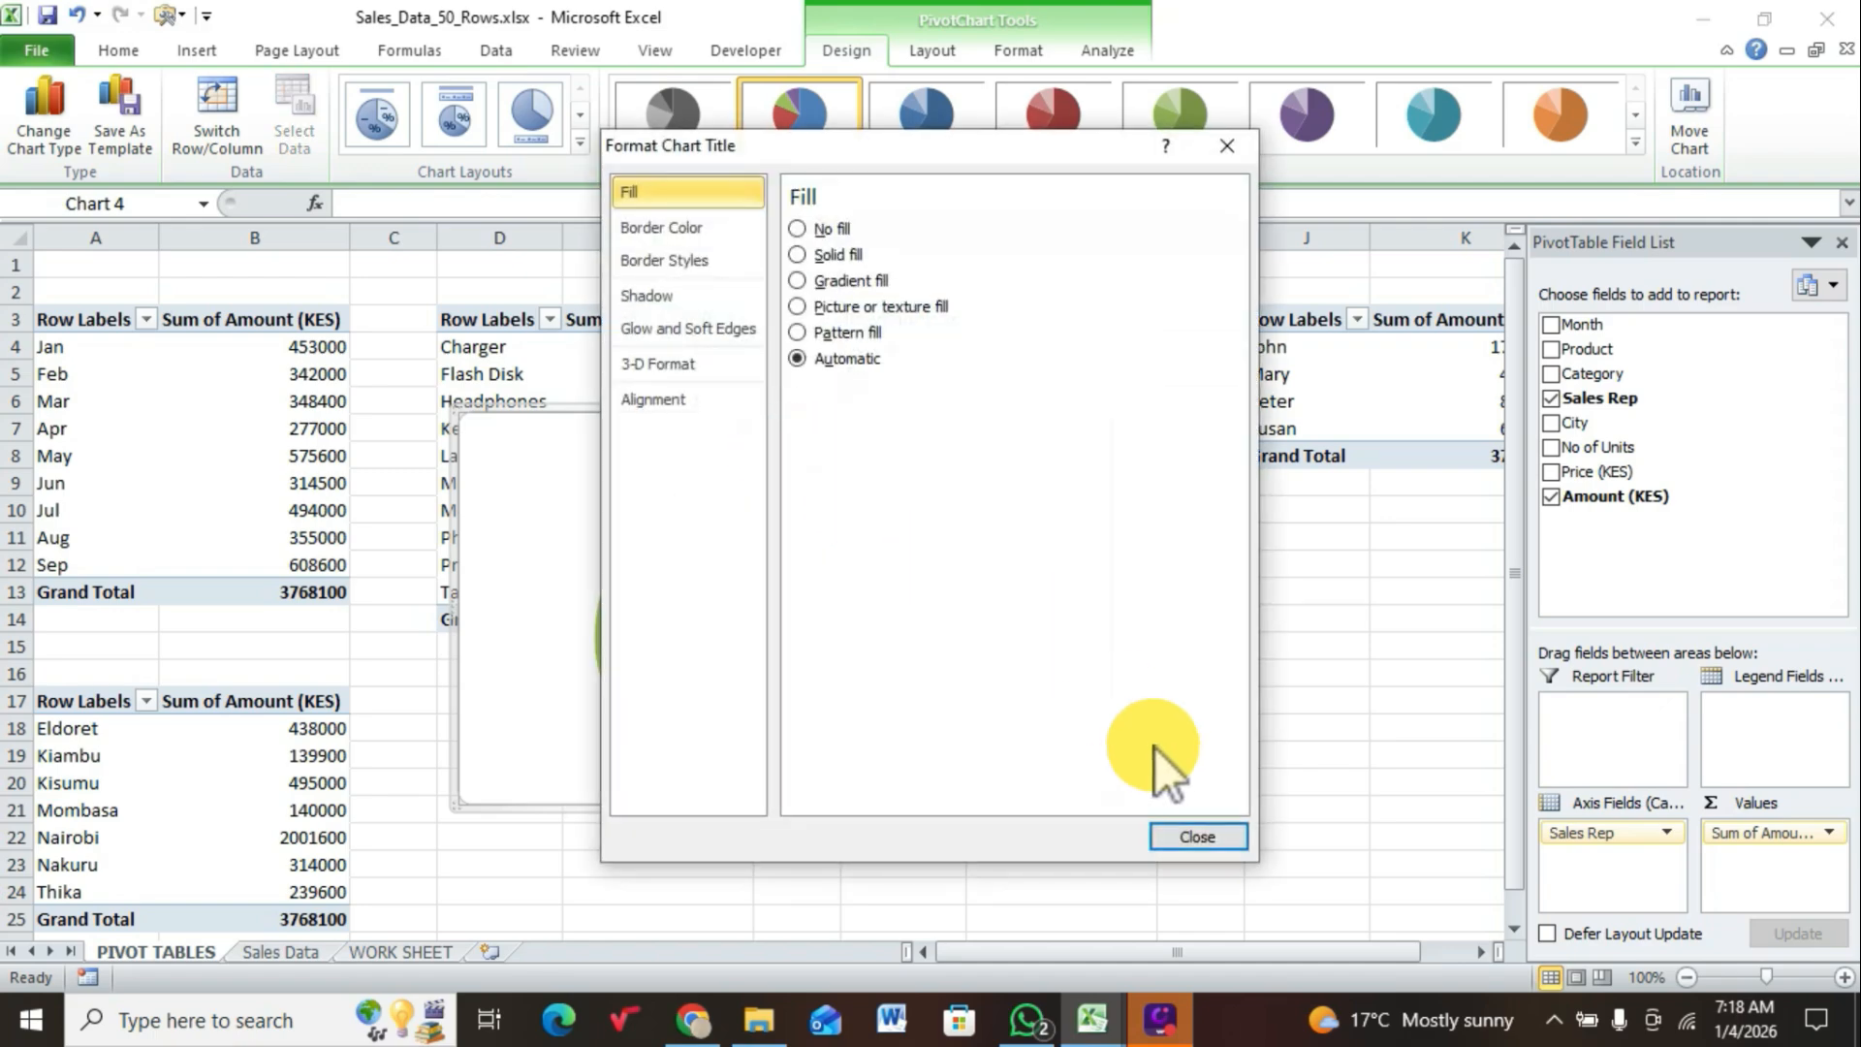
pyautogui.click(1187, 836)
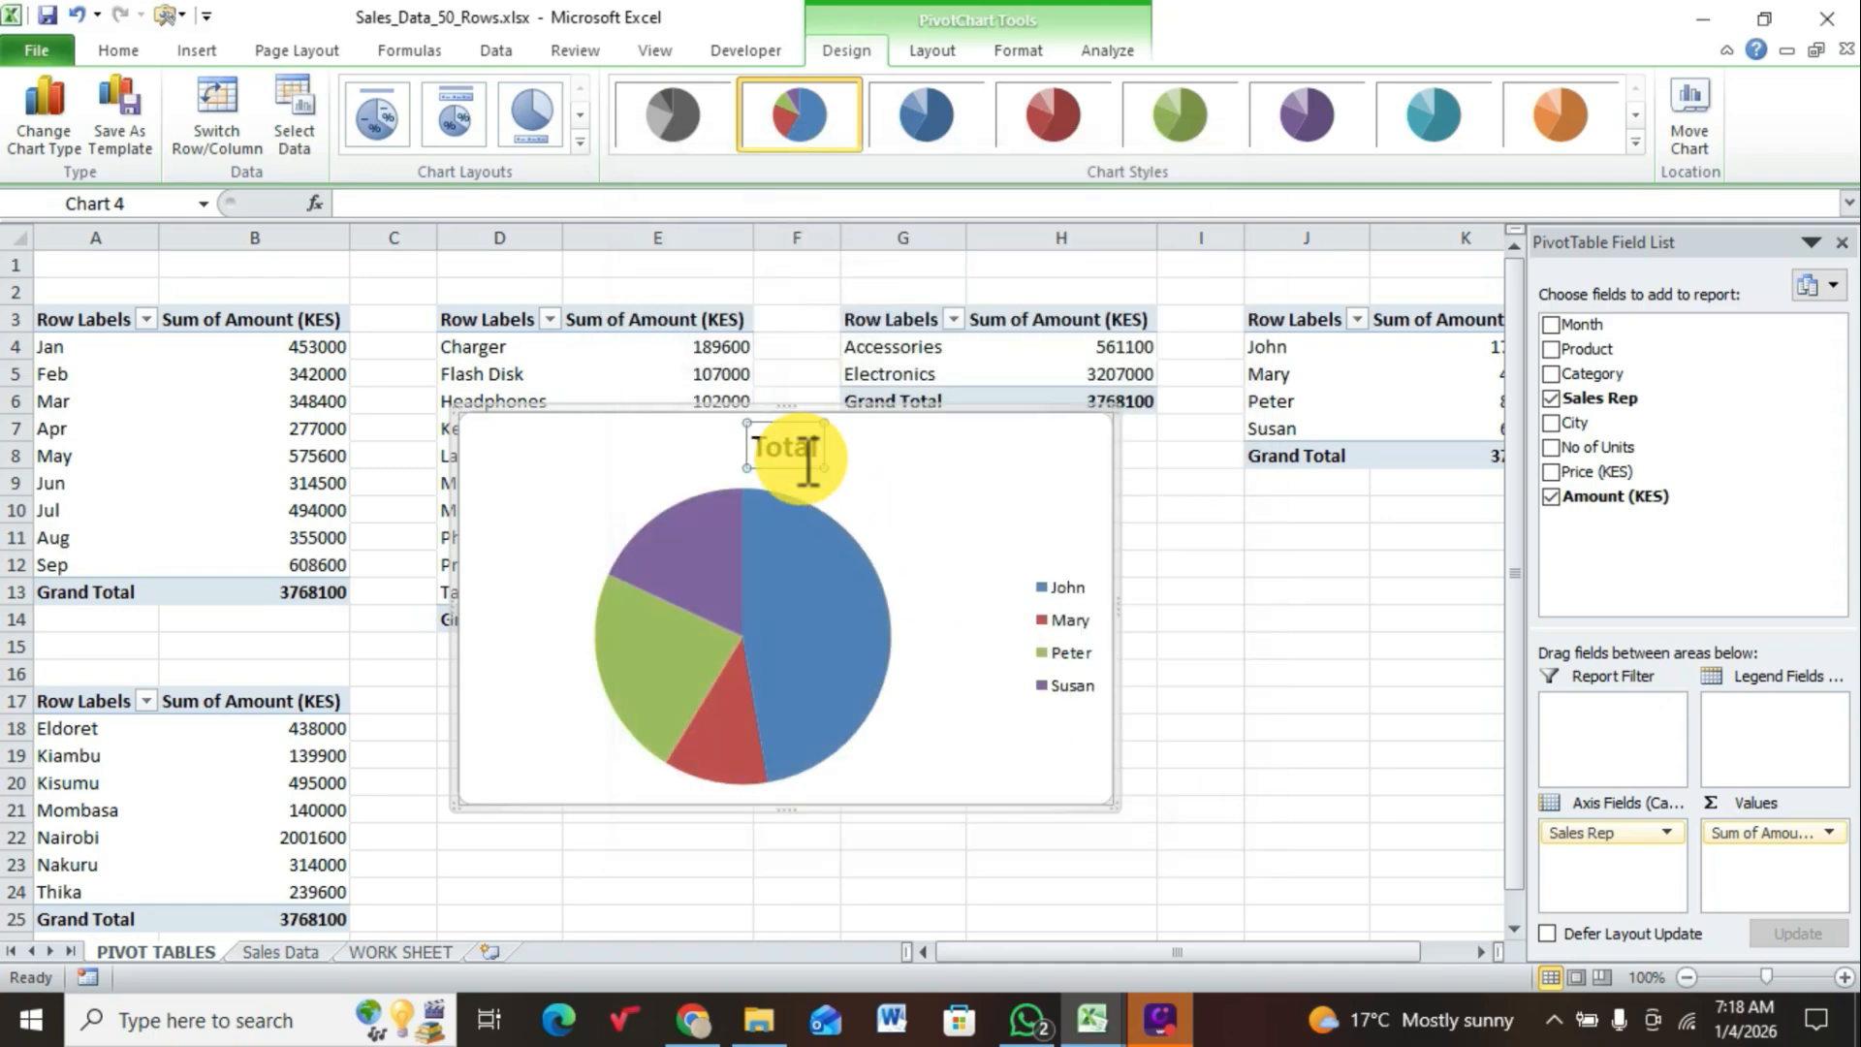
pyautogui.click(784, 442)
pyautogui.press('BackSpace')
pyautogui.press('BackSpace')
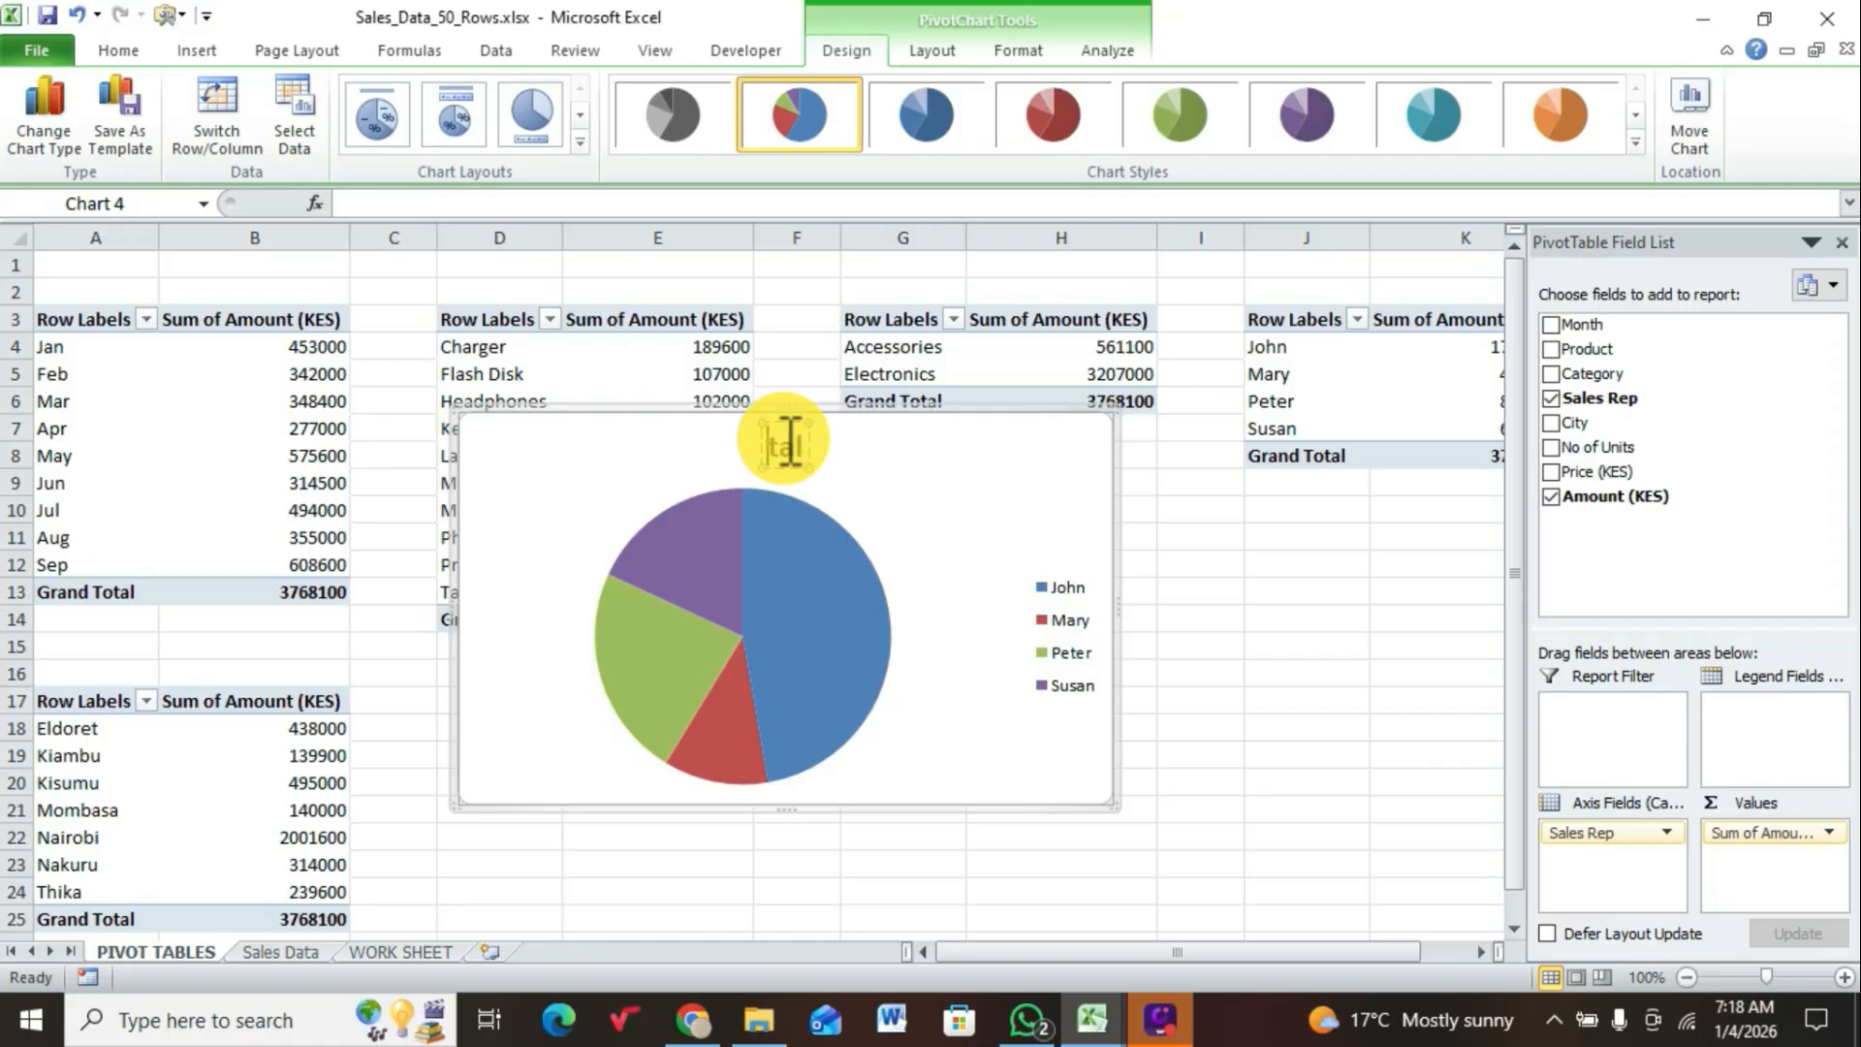
pyautogui.press('Delete')
pyautogui.press('Delete')
pyautogui.press('Delete')
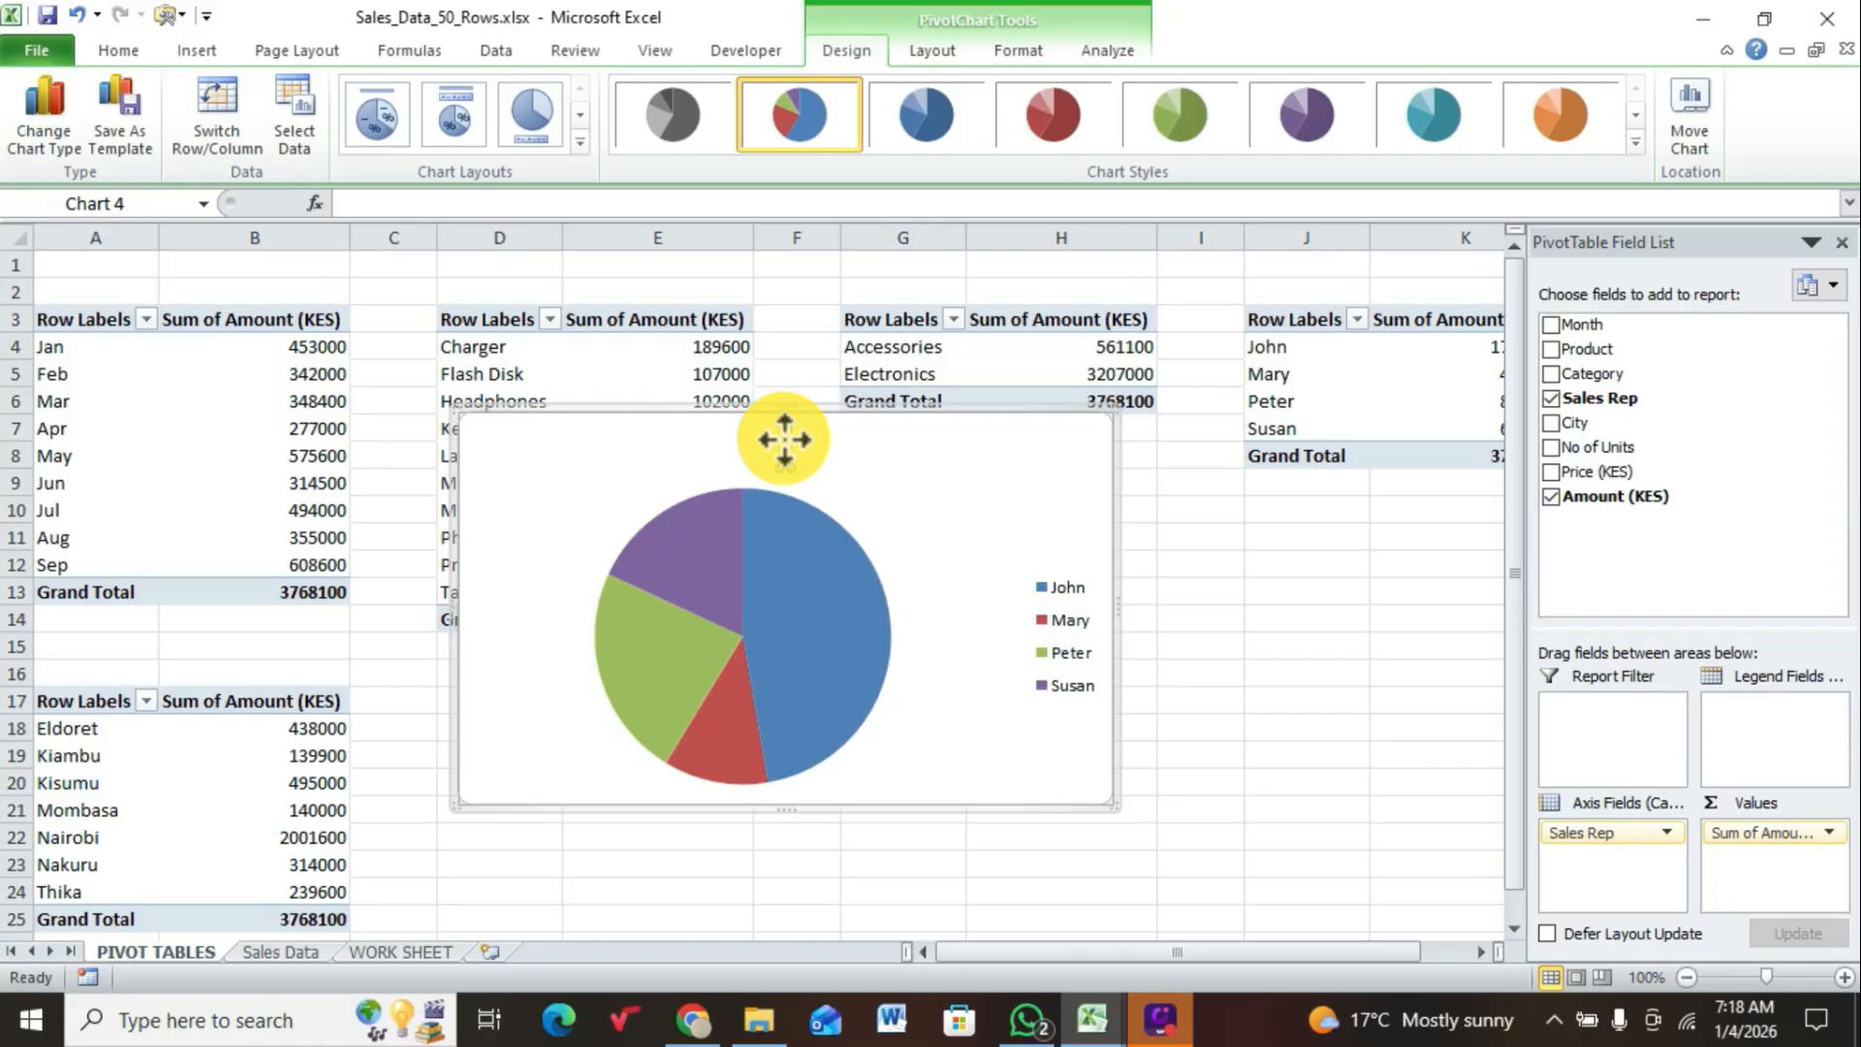
pyautogui.write('SALE')
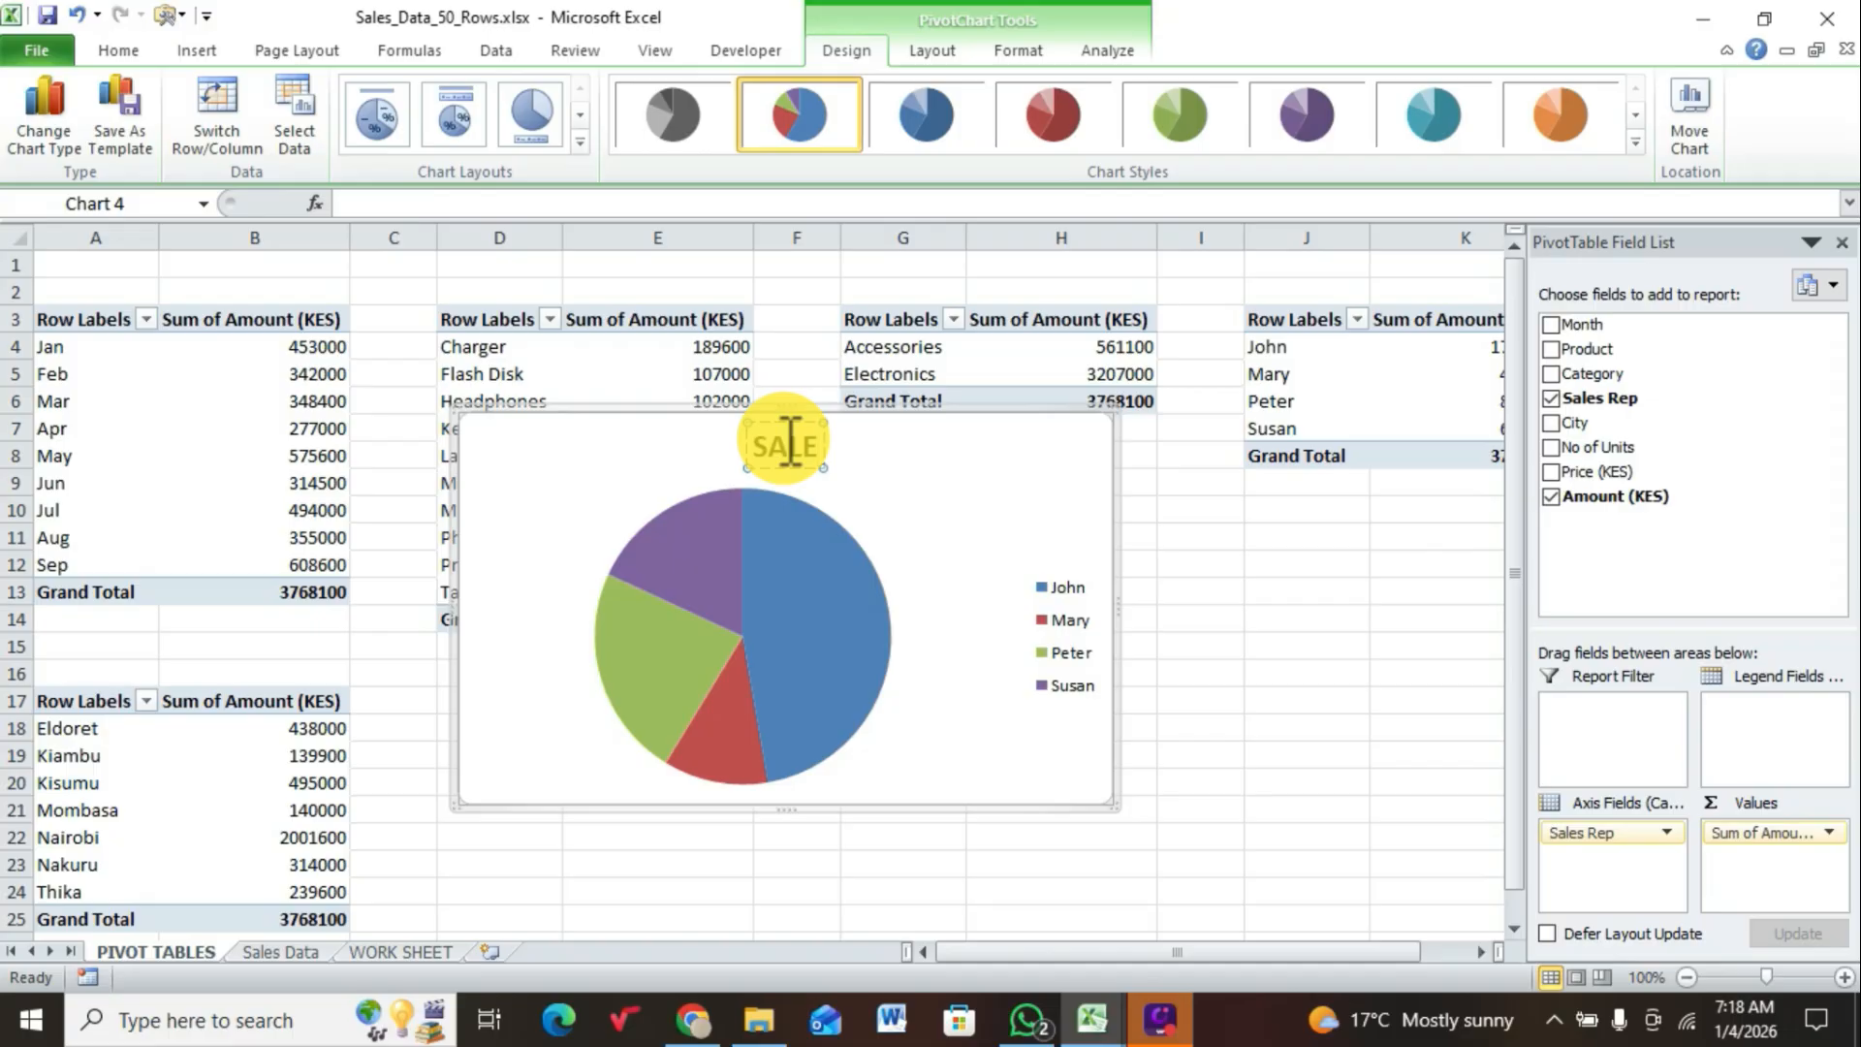
pyautogui.write('S')
pyautogui.write(' REP')
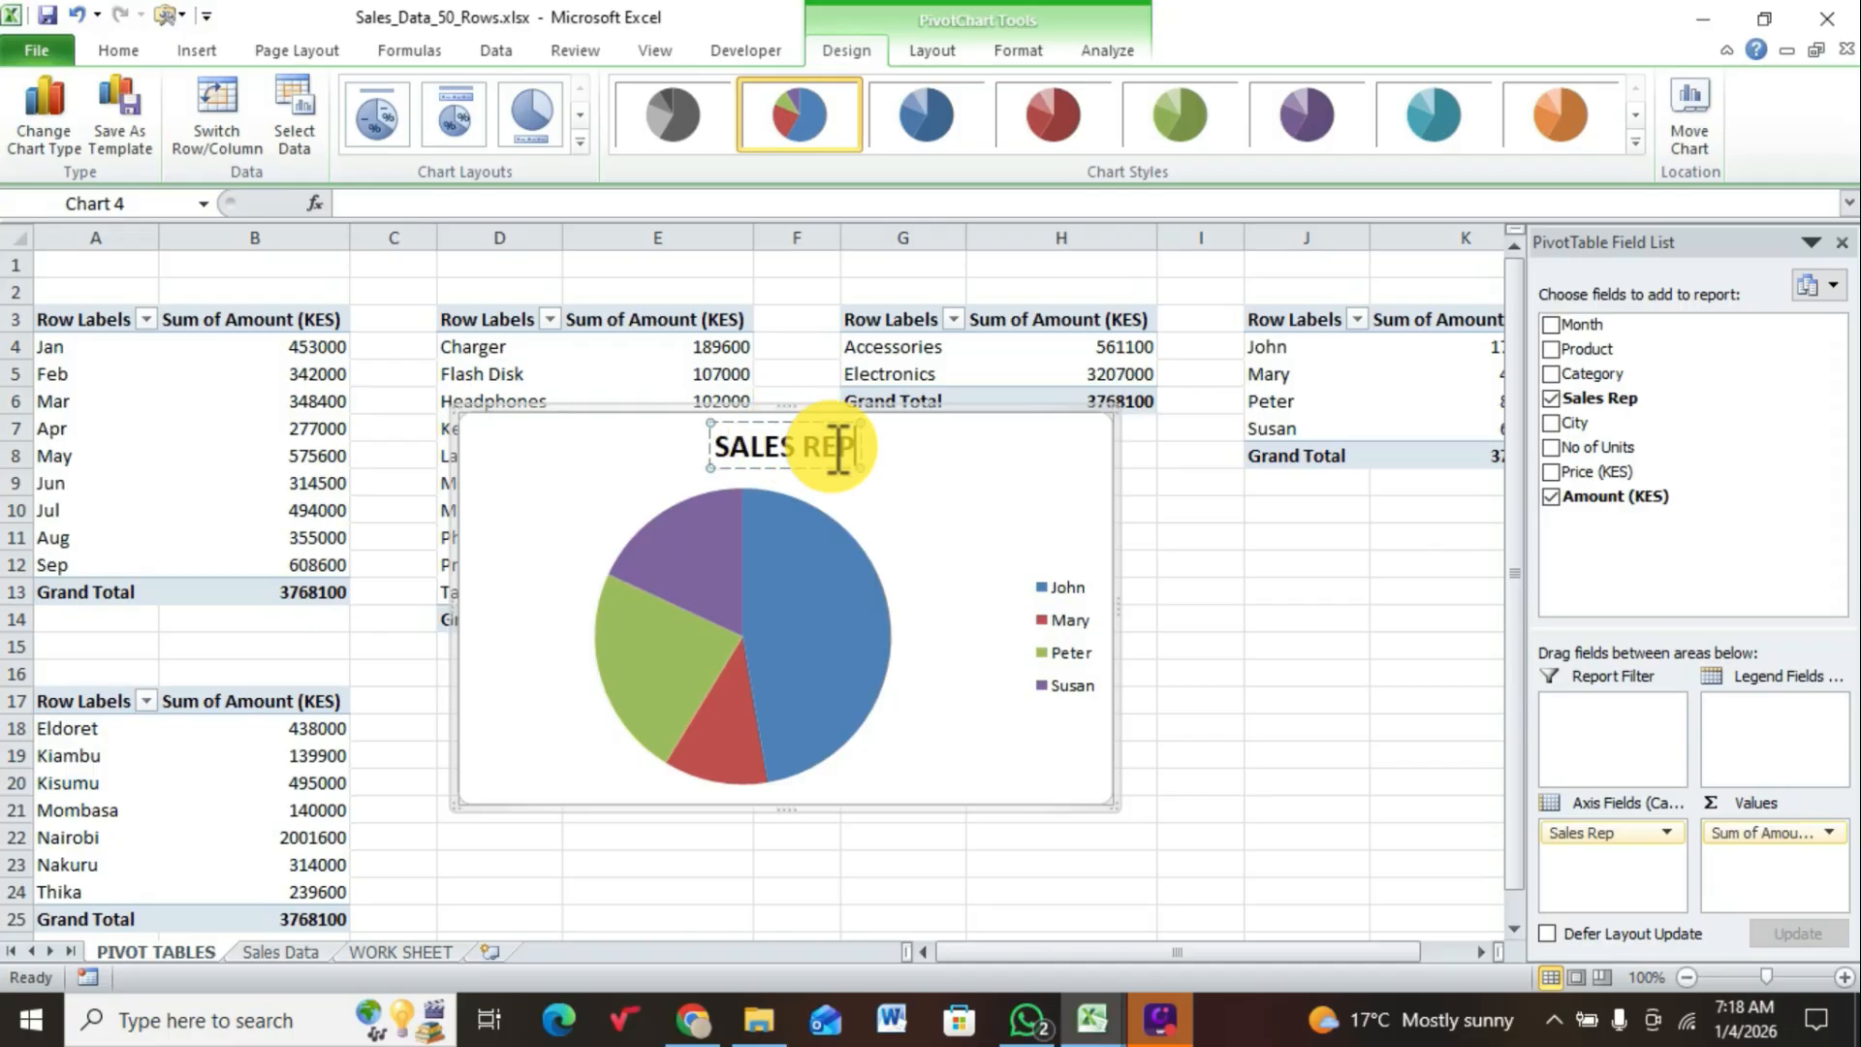
pyautogui.click(1070, 619)
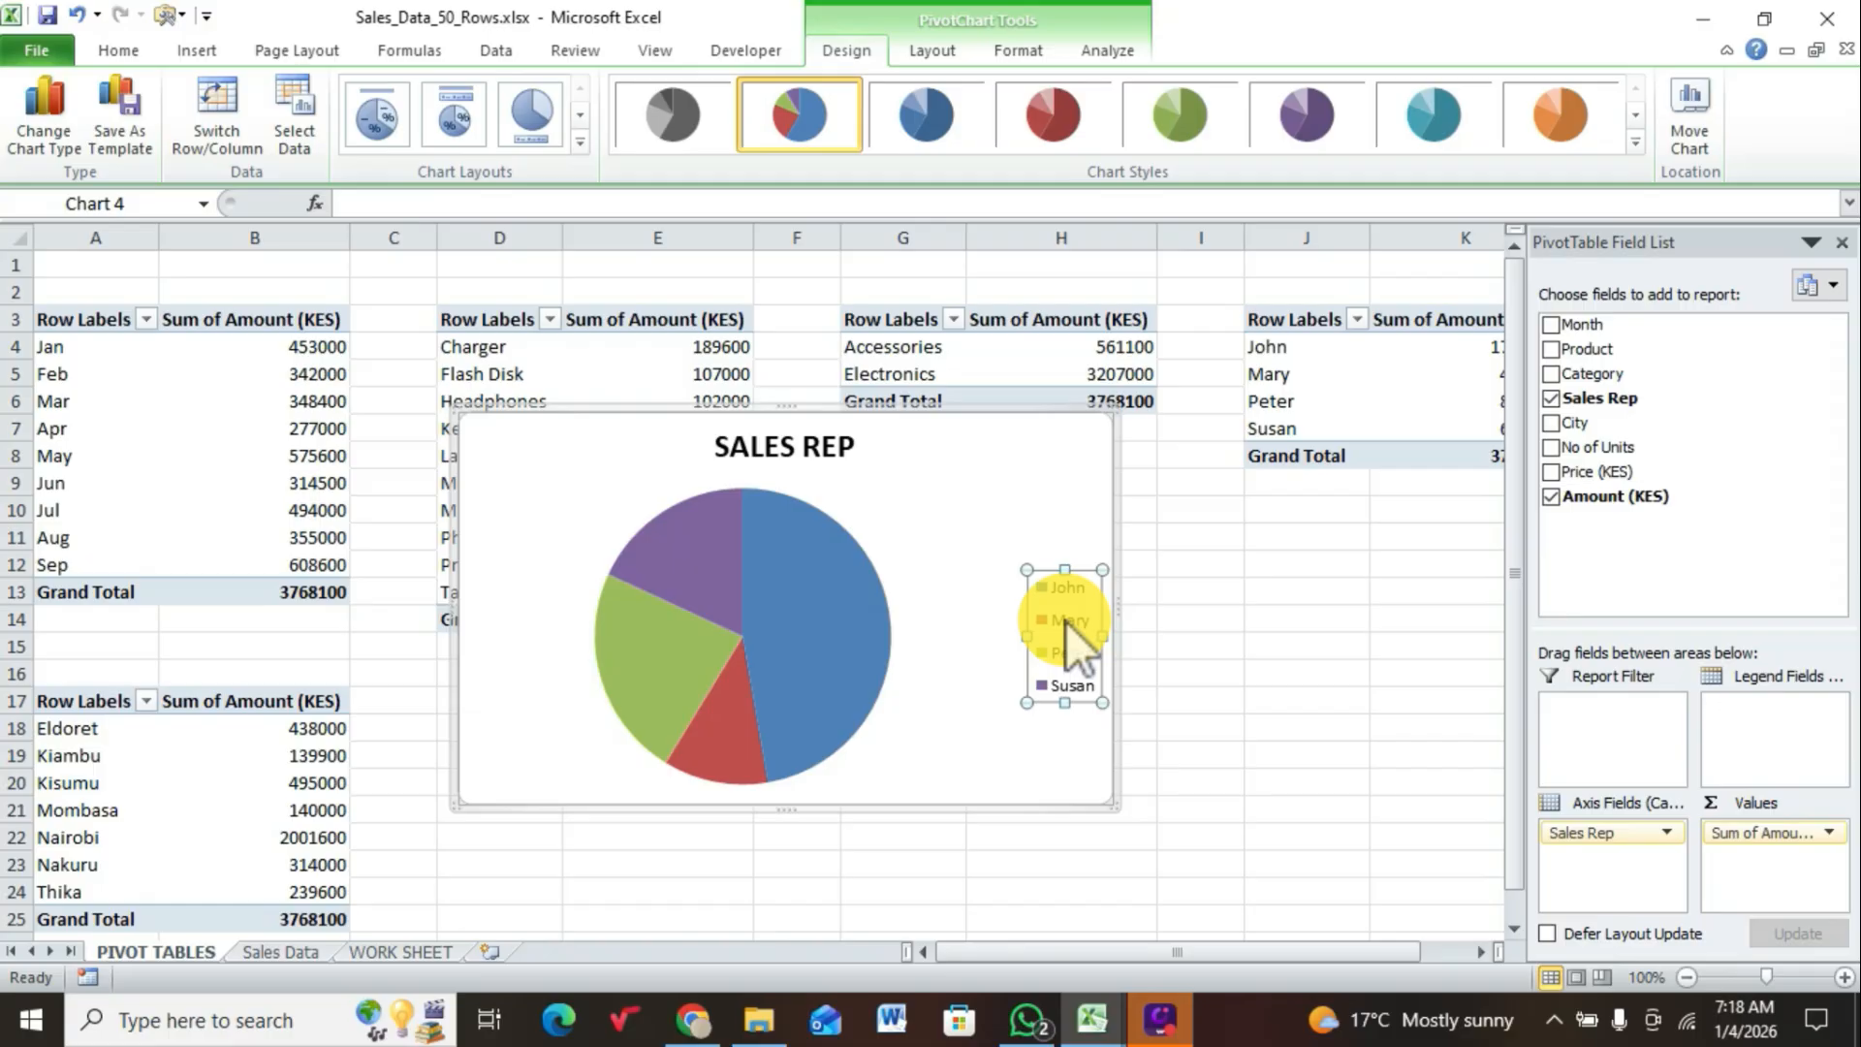
pyautogui.press('Delete')
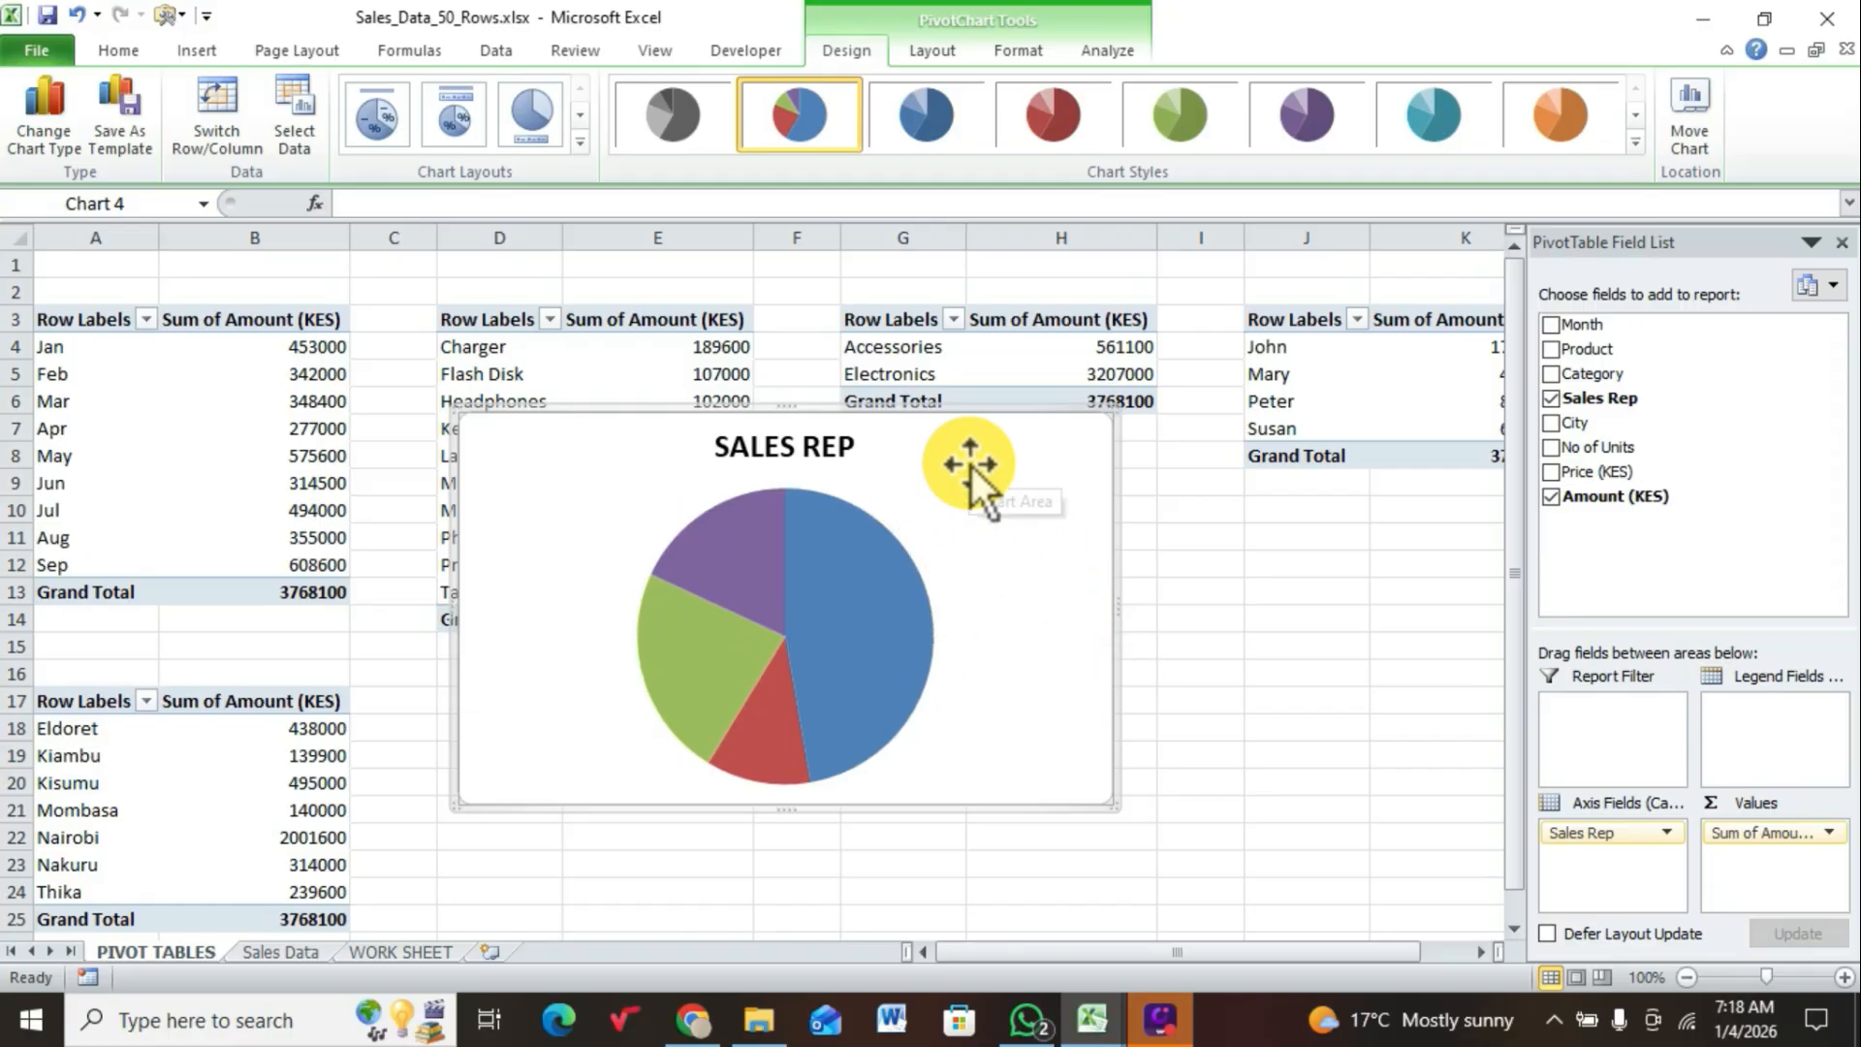
# Step: Cut the SALES REP pie chart from the PIVOT TABLES sheet and paste it into WORK SHEET at cell B43
pyautogui.rightClick(973, 431)
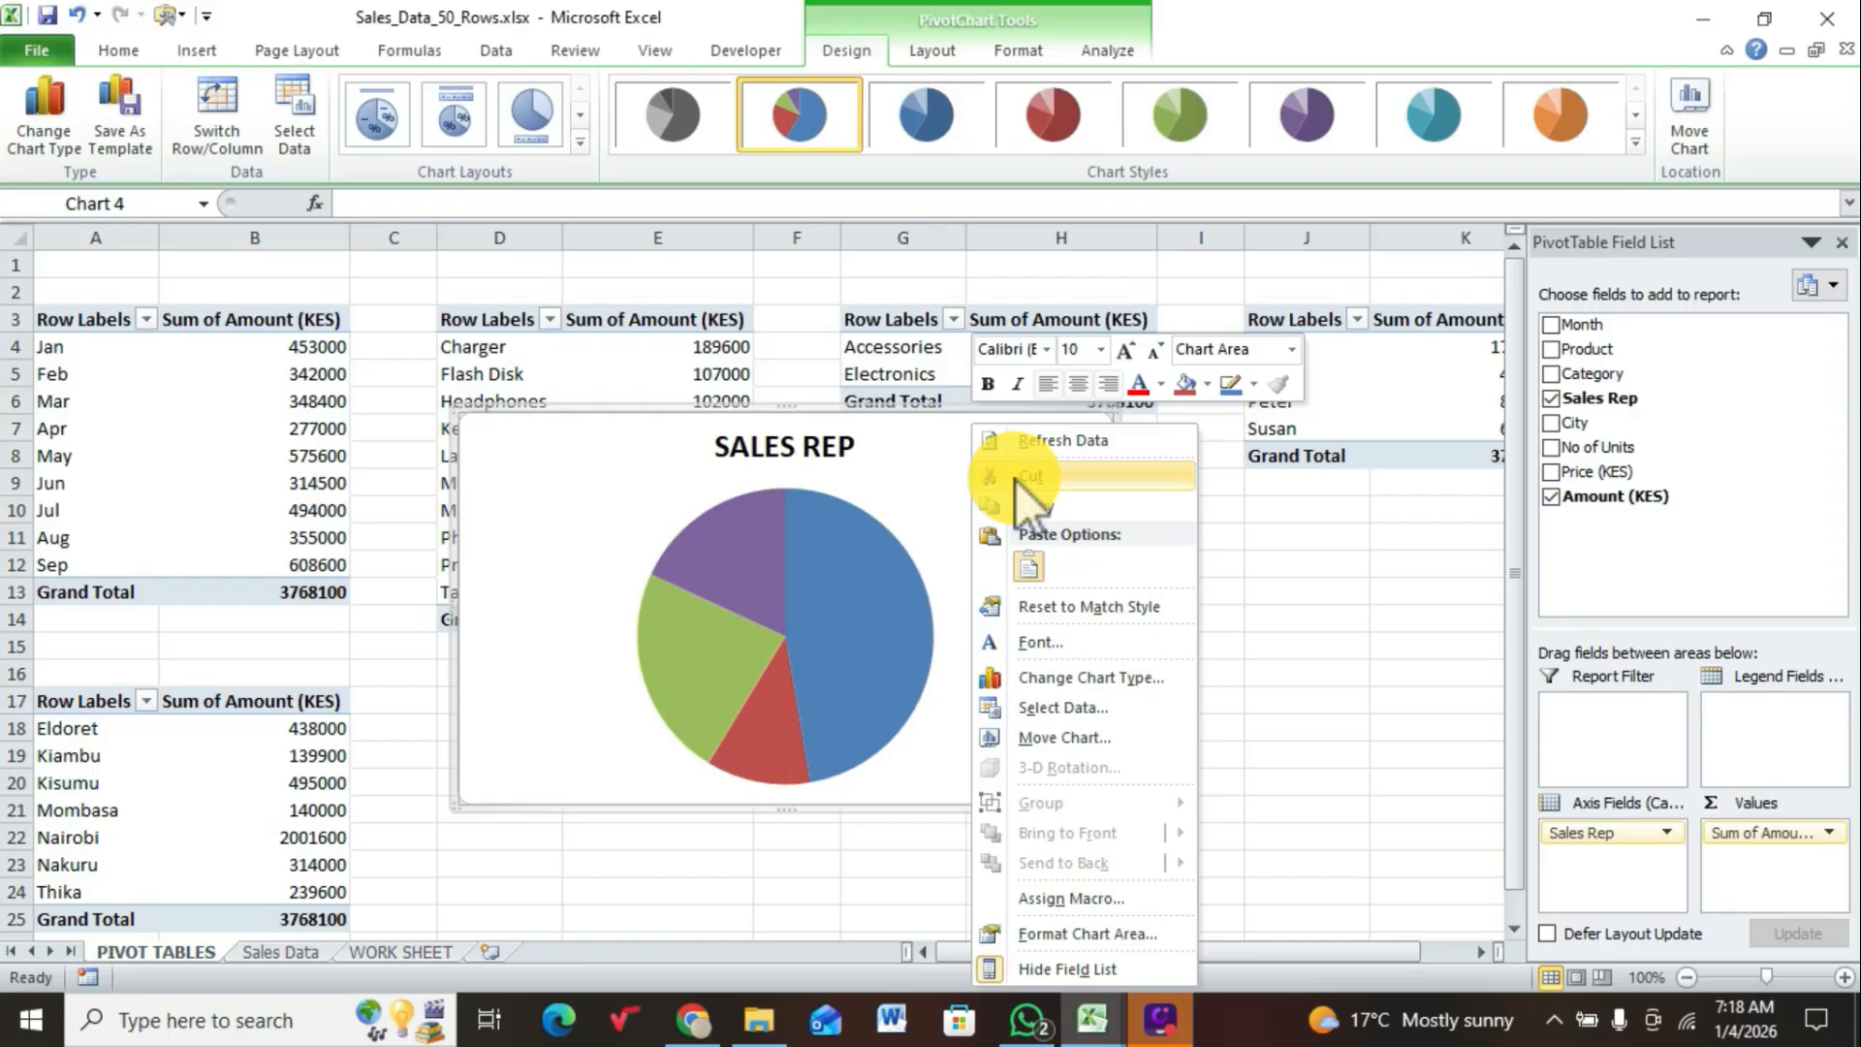
pyautogui.click(1016, 480)
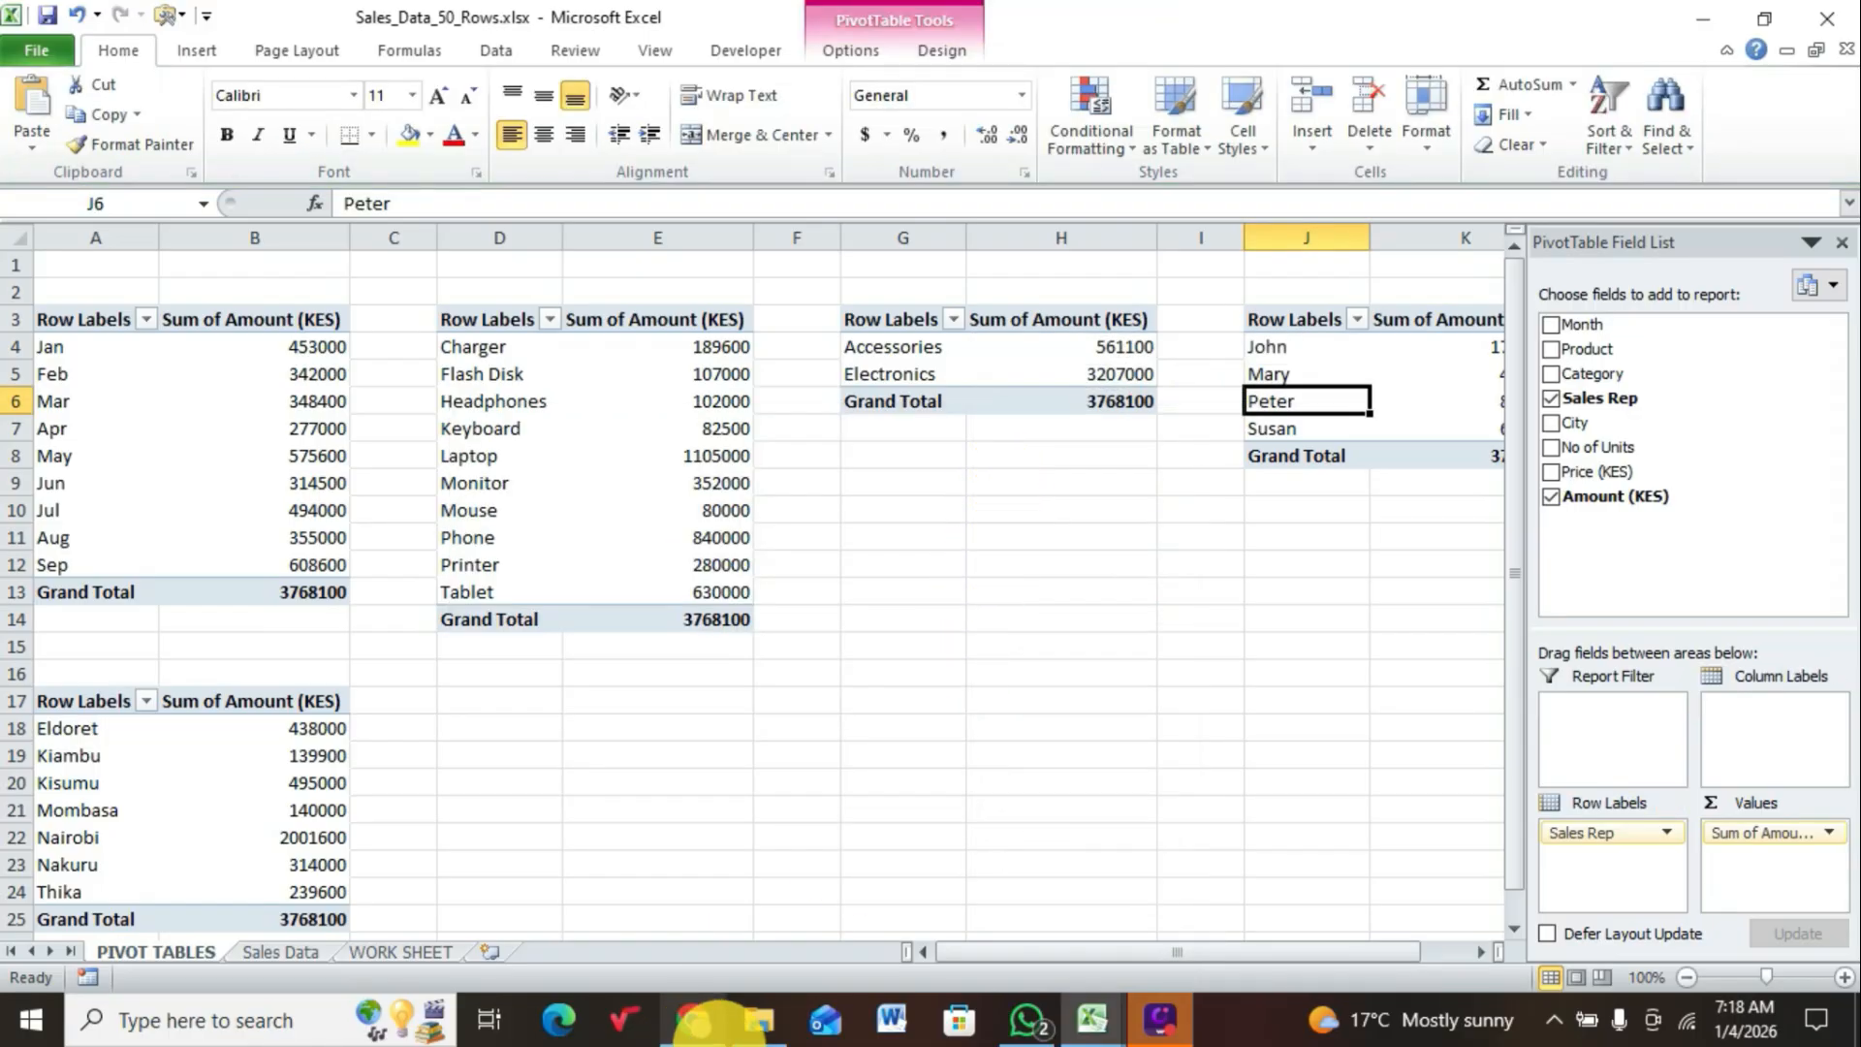
pyautogui.click(420, 954)
pyautogui.hotkey('ctrl', 'v')
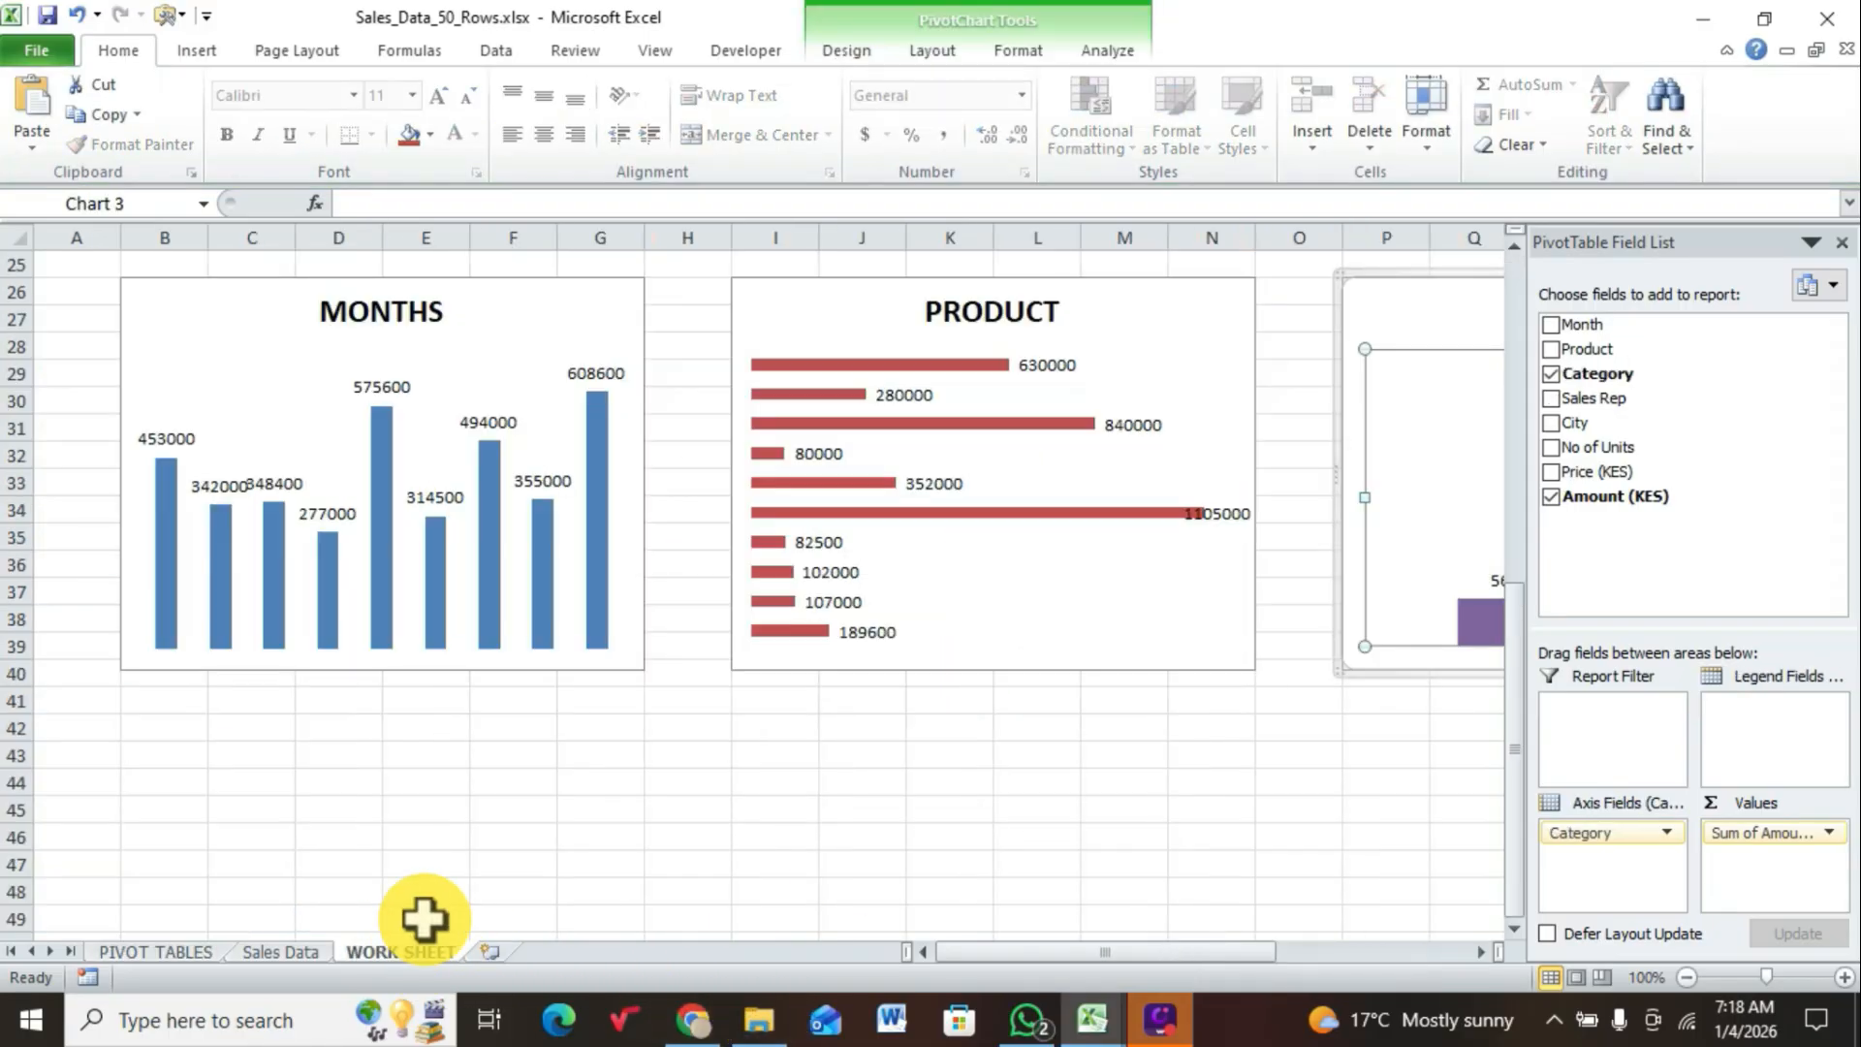
pyautogui.click(180, 756)
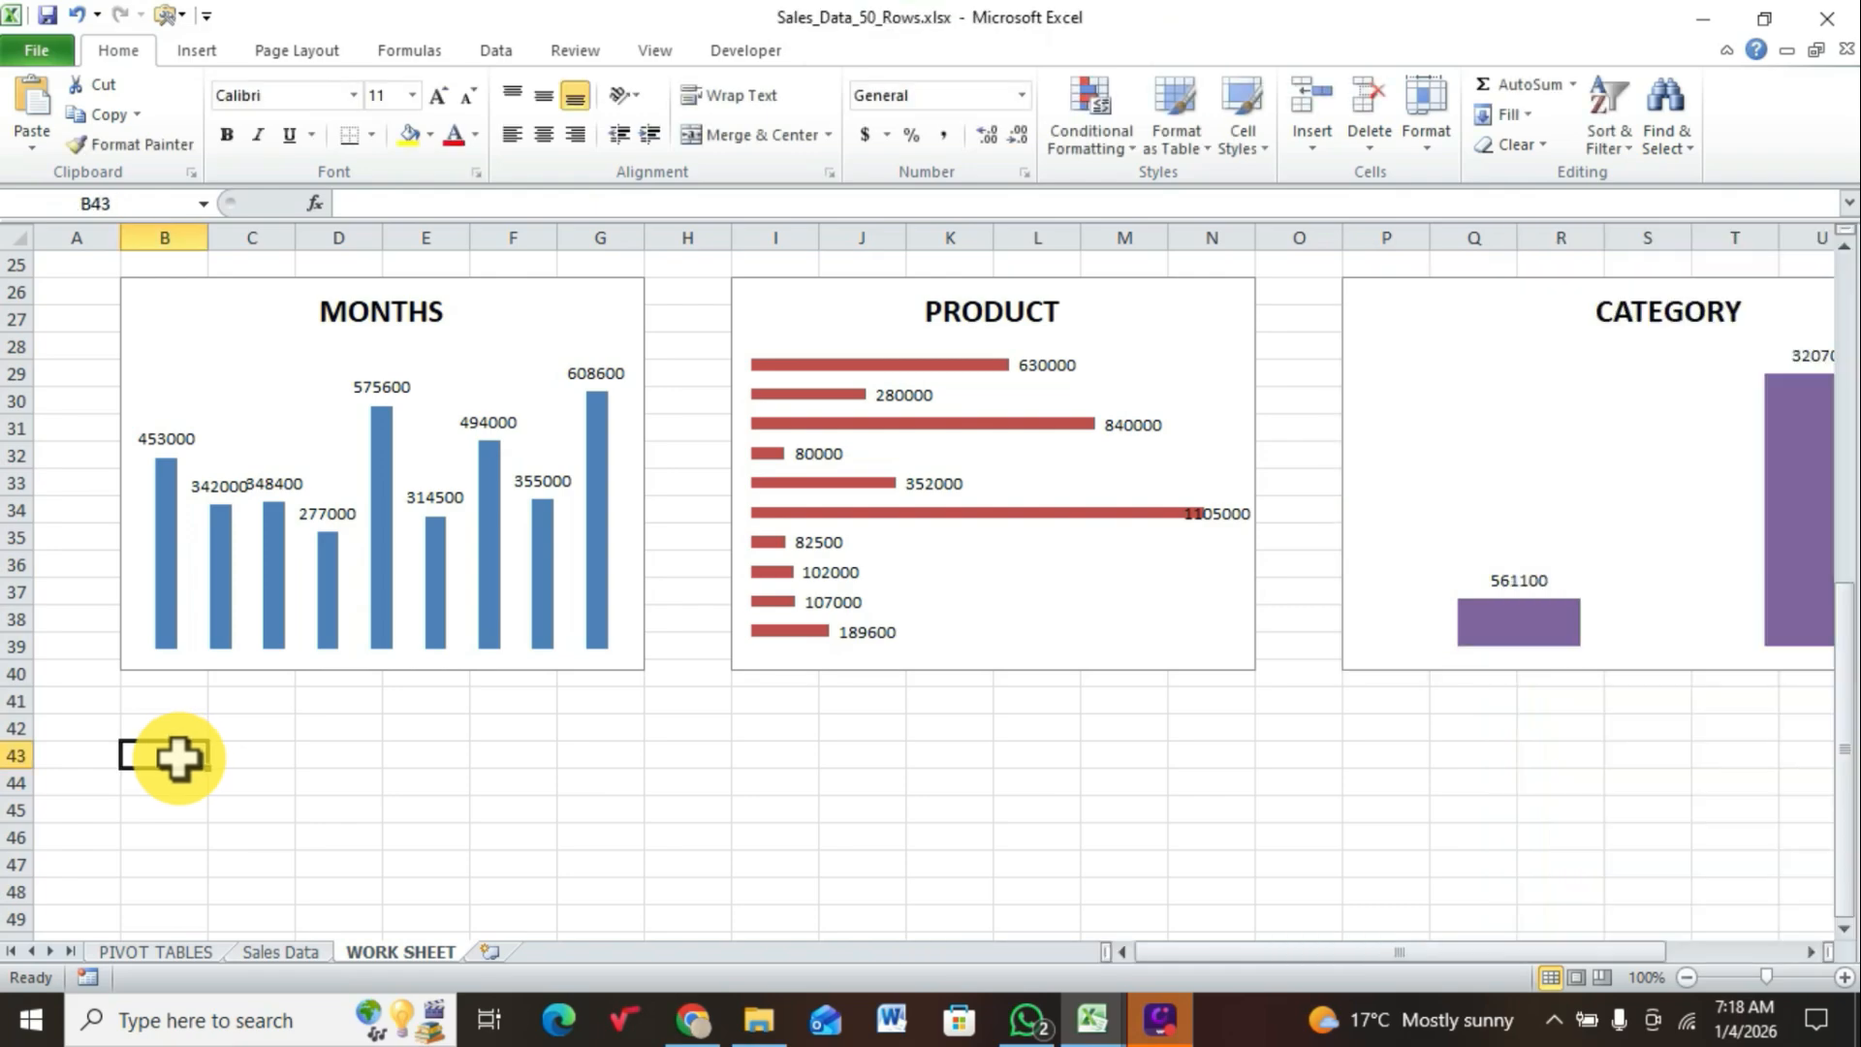
pyautogui.hotkey('ctrl', 'v')
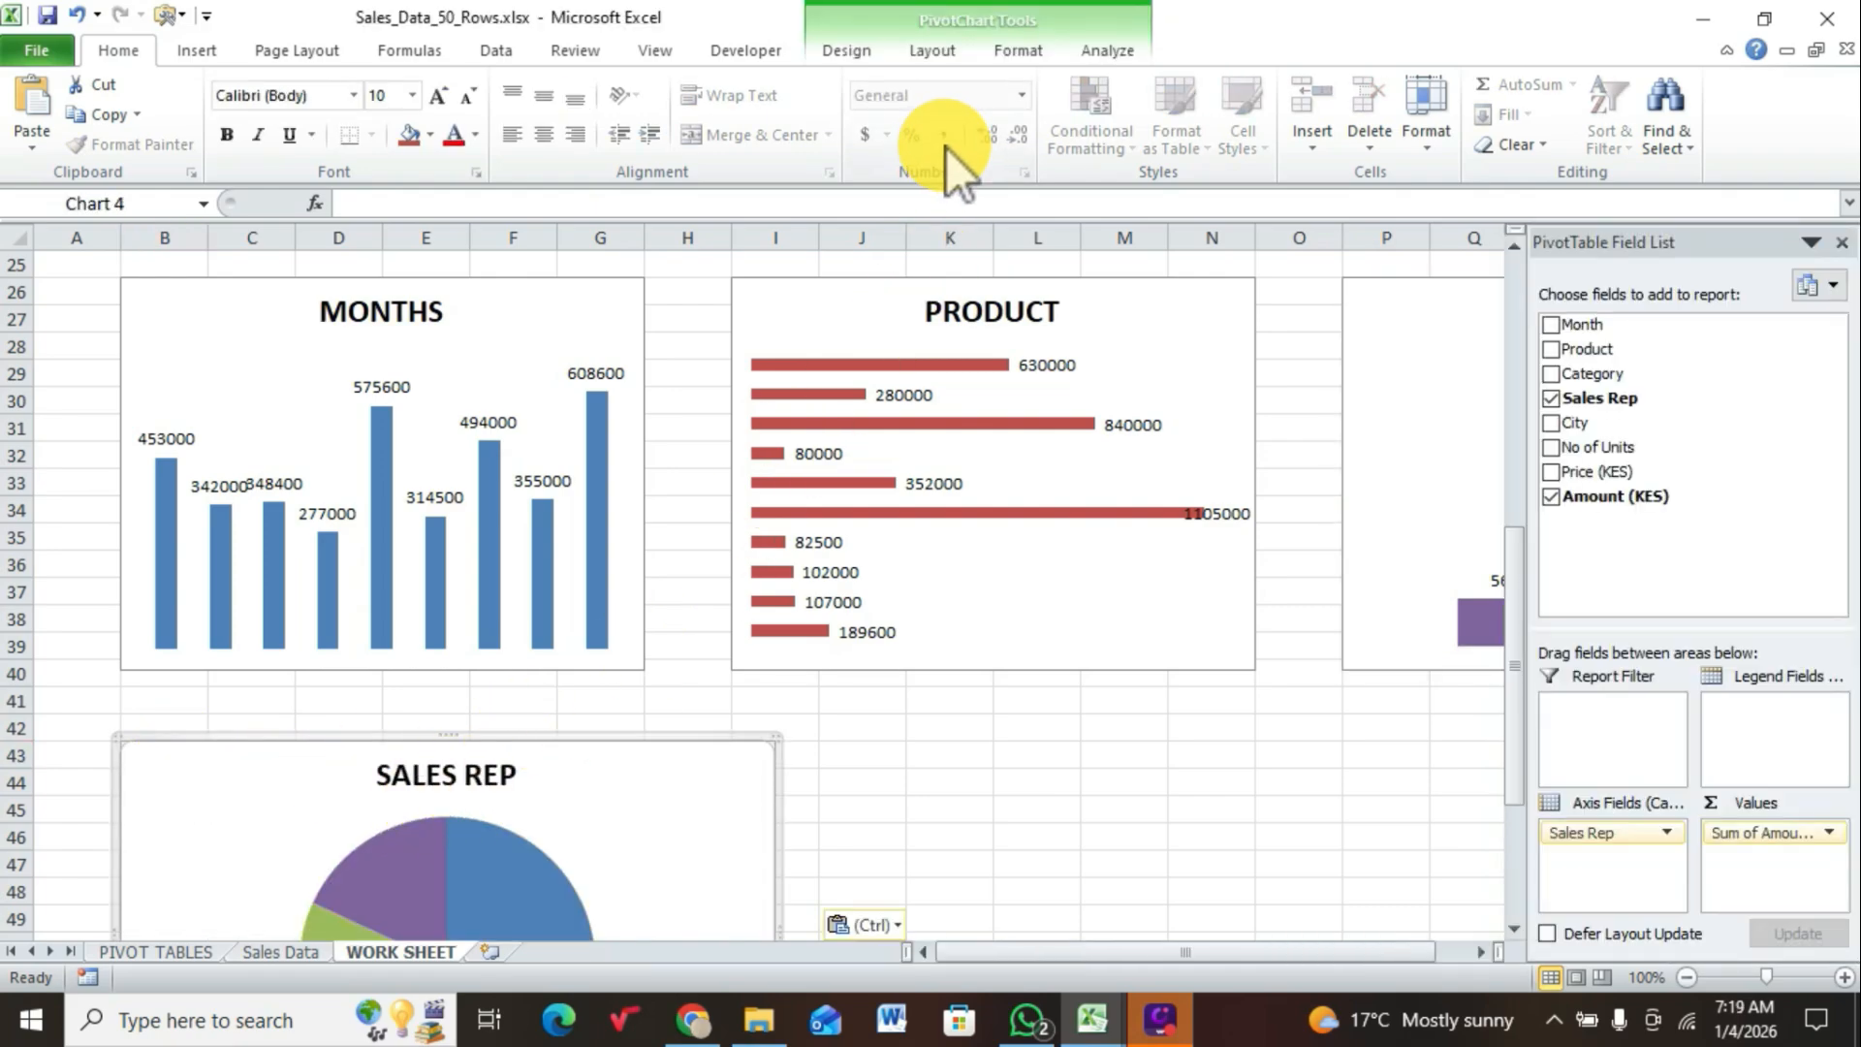
# Step: Set the width of the SALES REP chart to 4 inches
pyautogui.click(1013, 51)
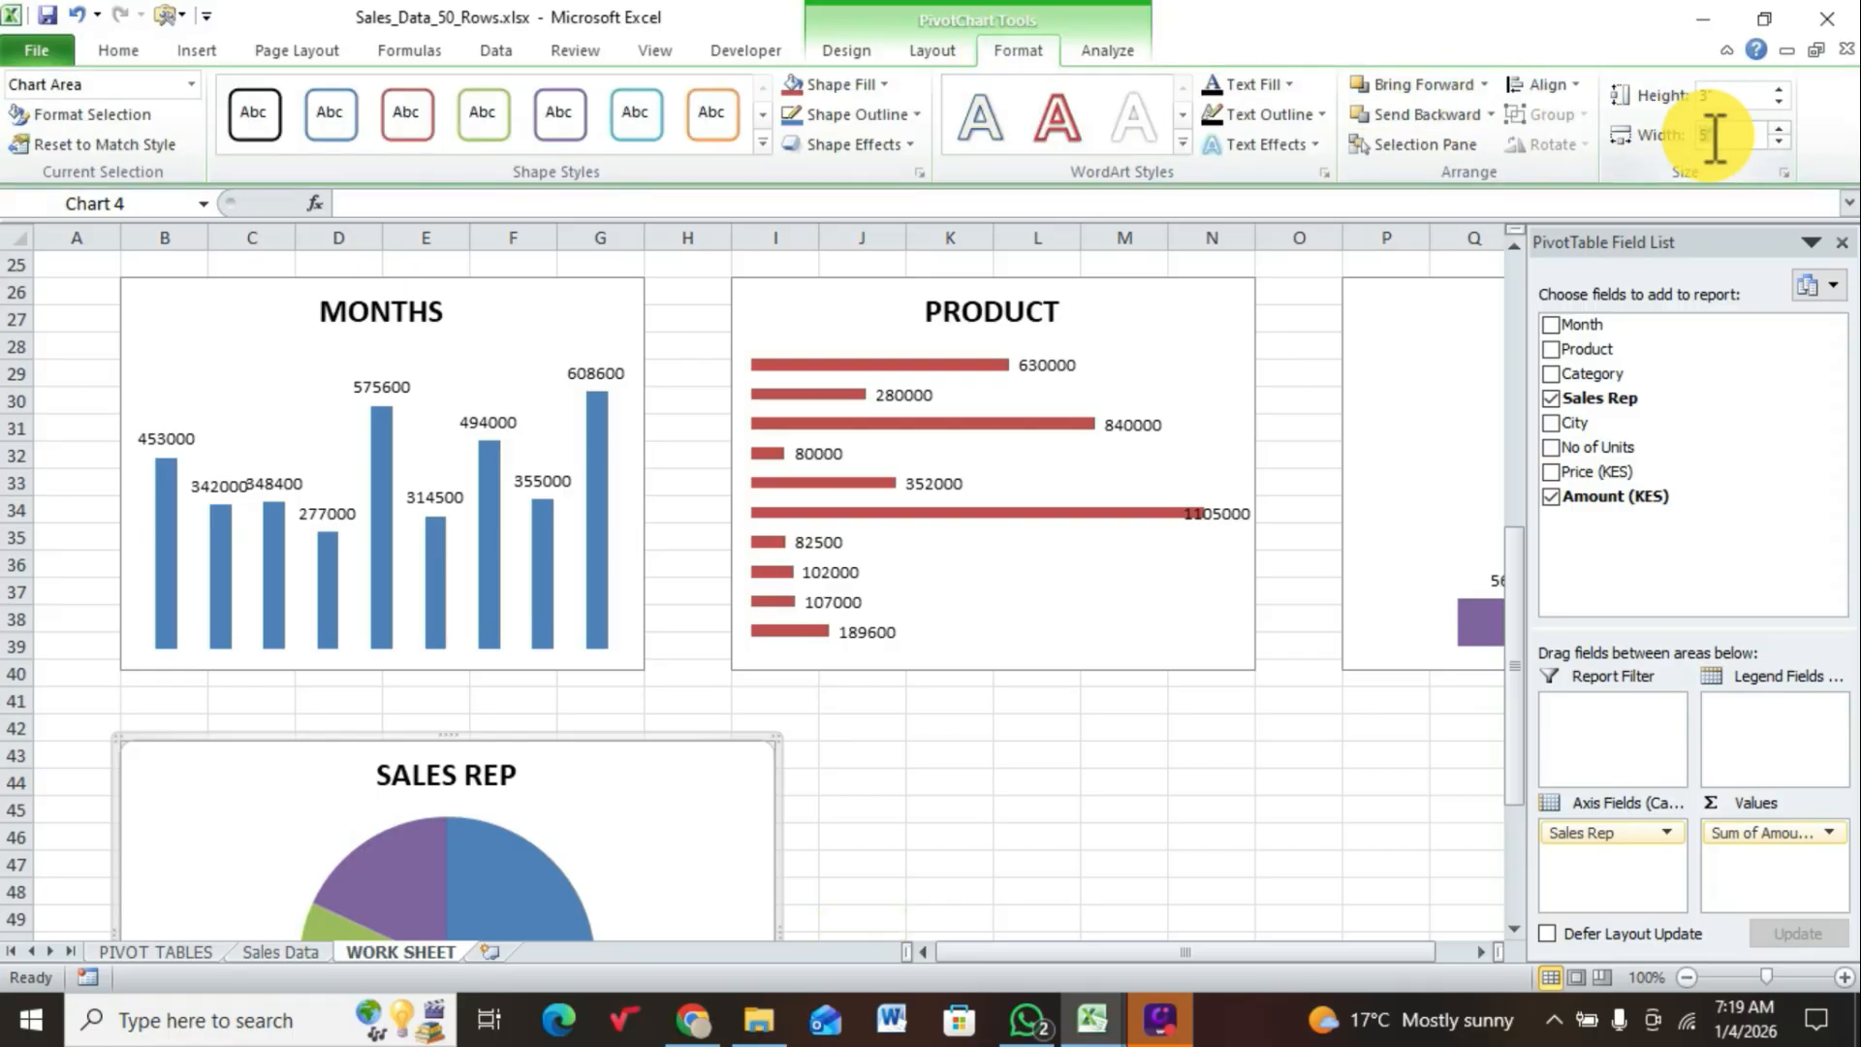
pyautogui.write('4')
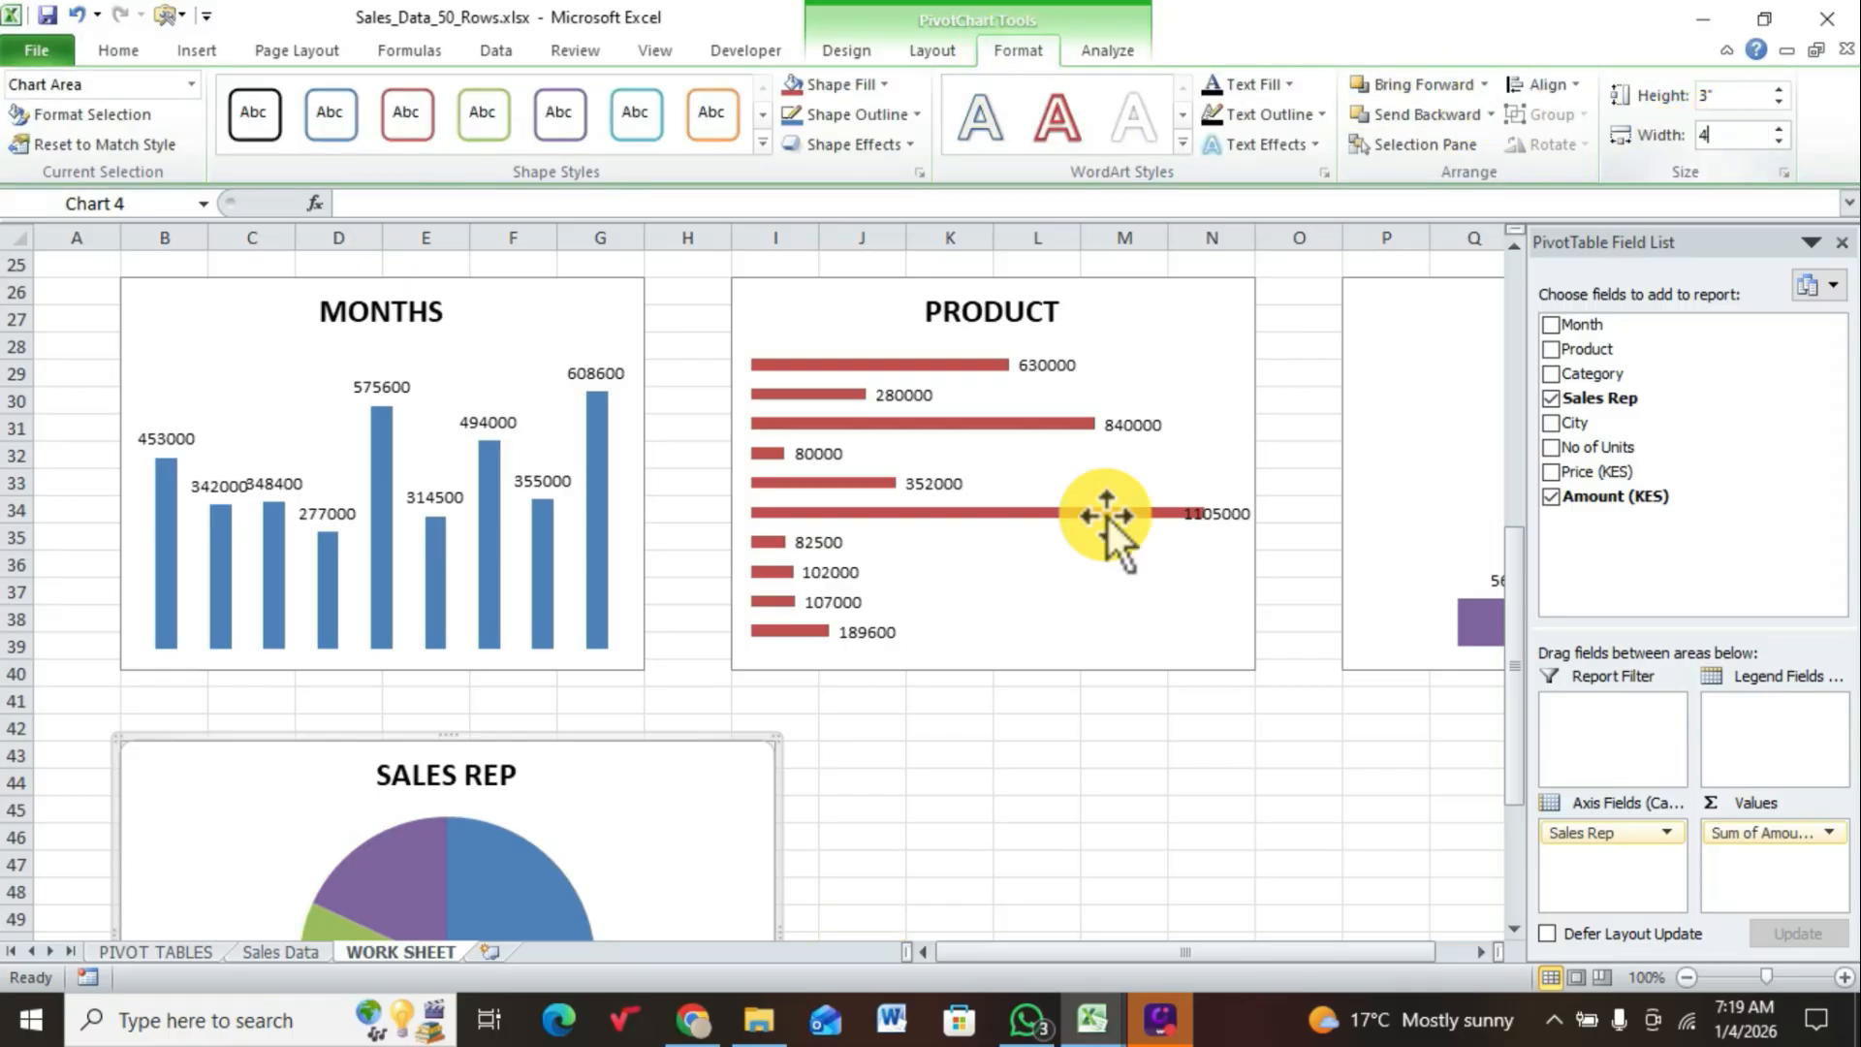
pyautogui.press('Return')
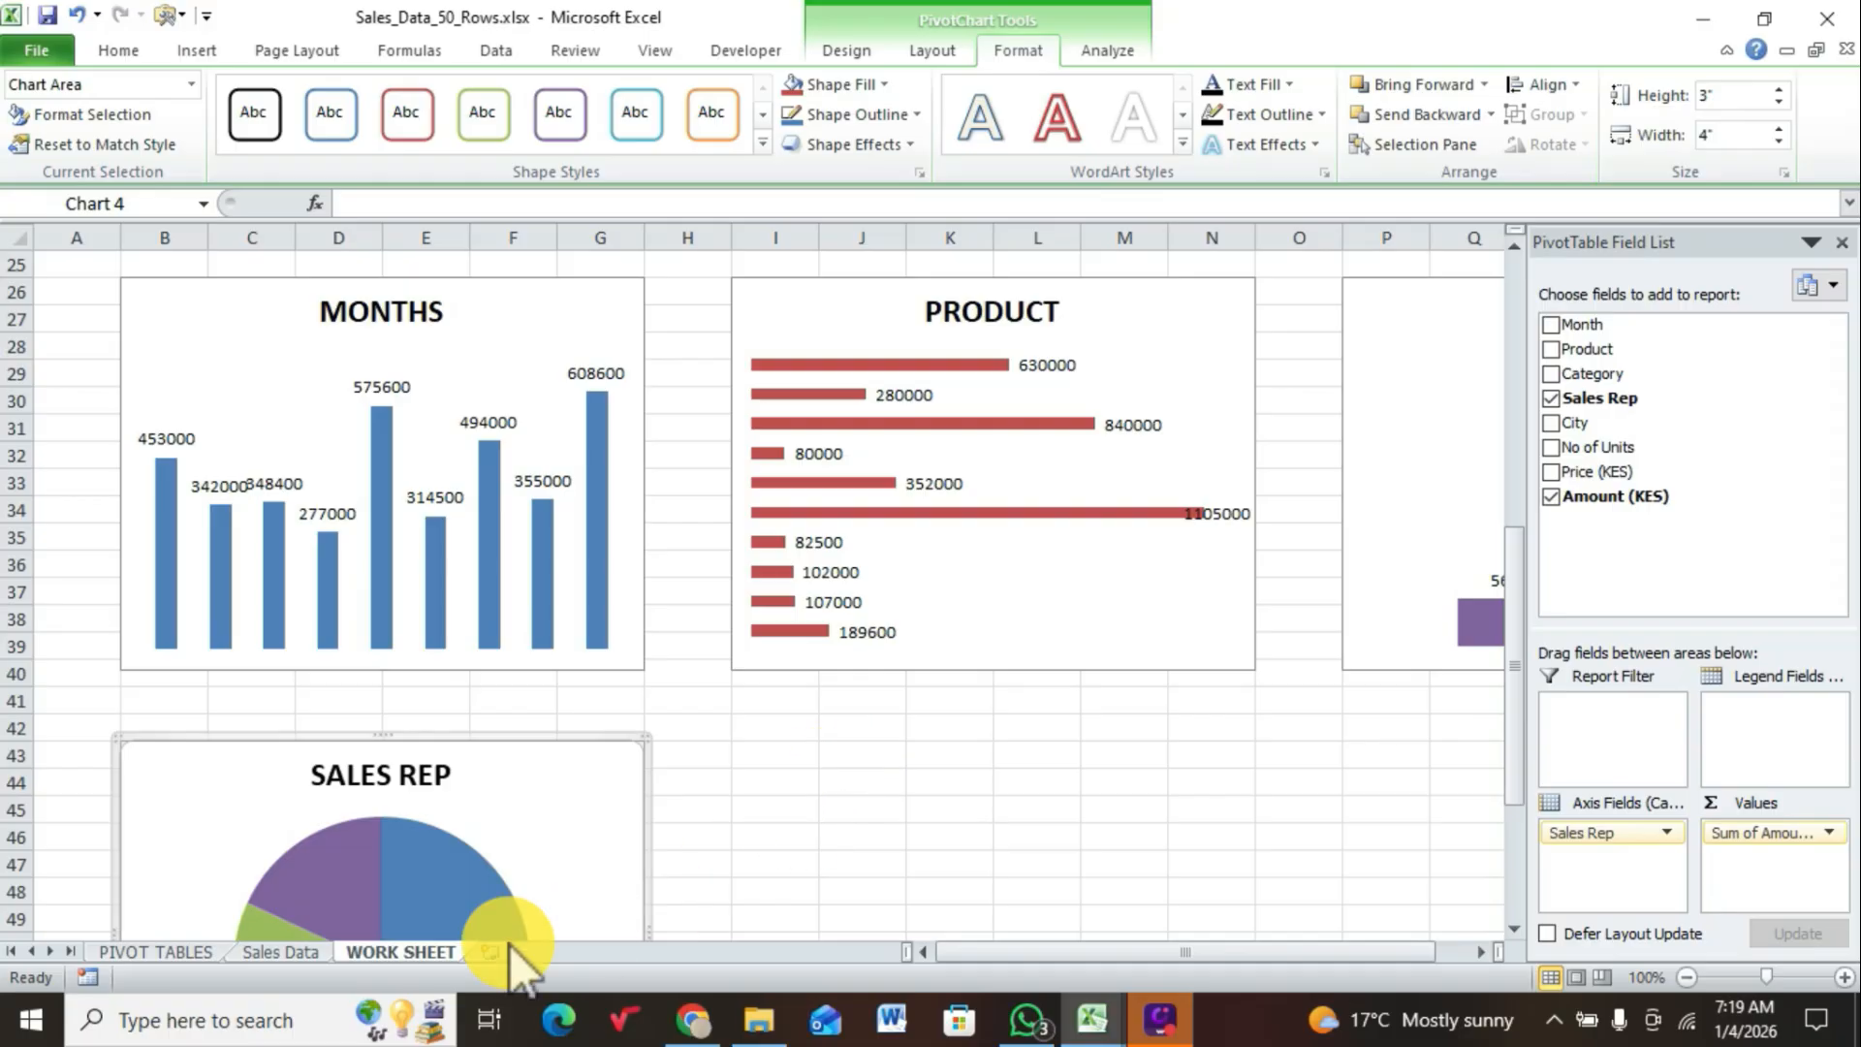
# Step: Insert a 2-D line PivotChart from the city PivotTable on the PIVOT TABLES sheet and hide all its field buttons
pyautogui.click(166, 953)
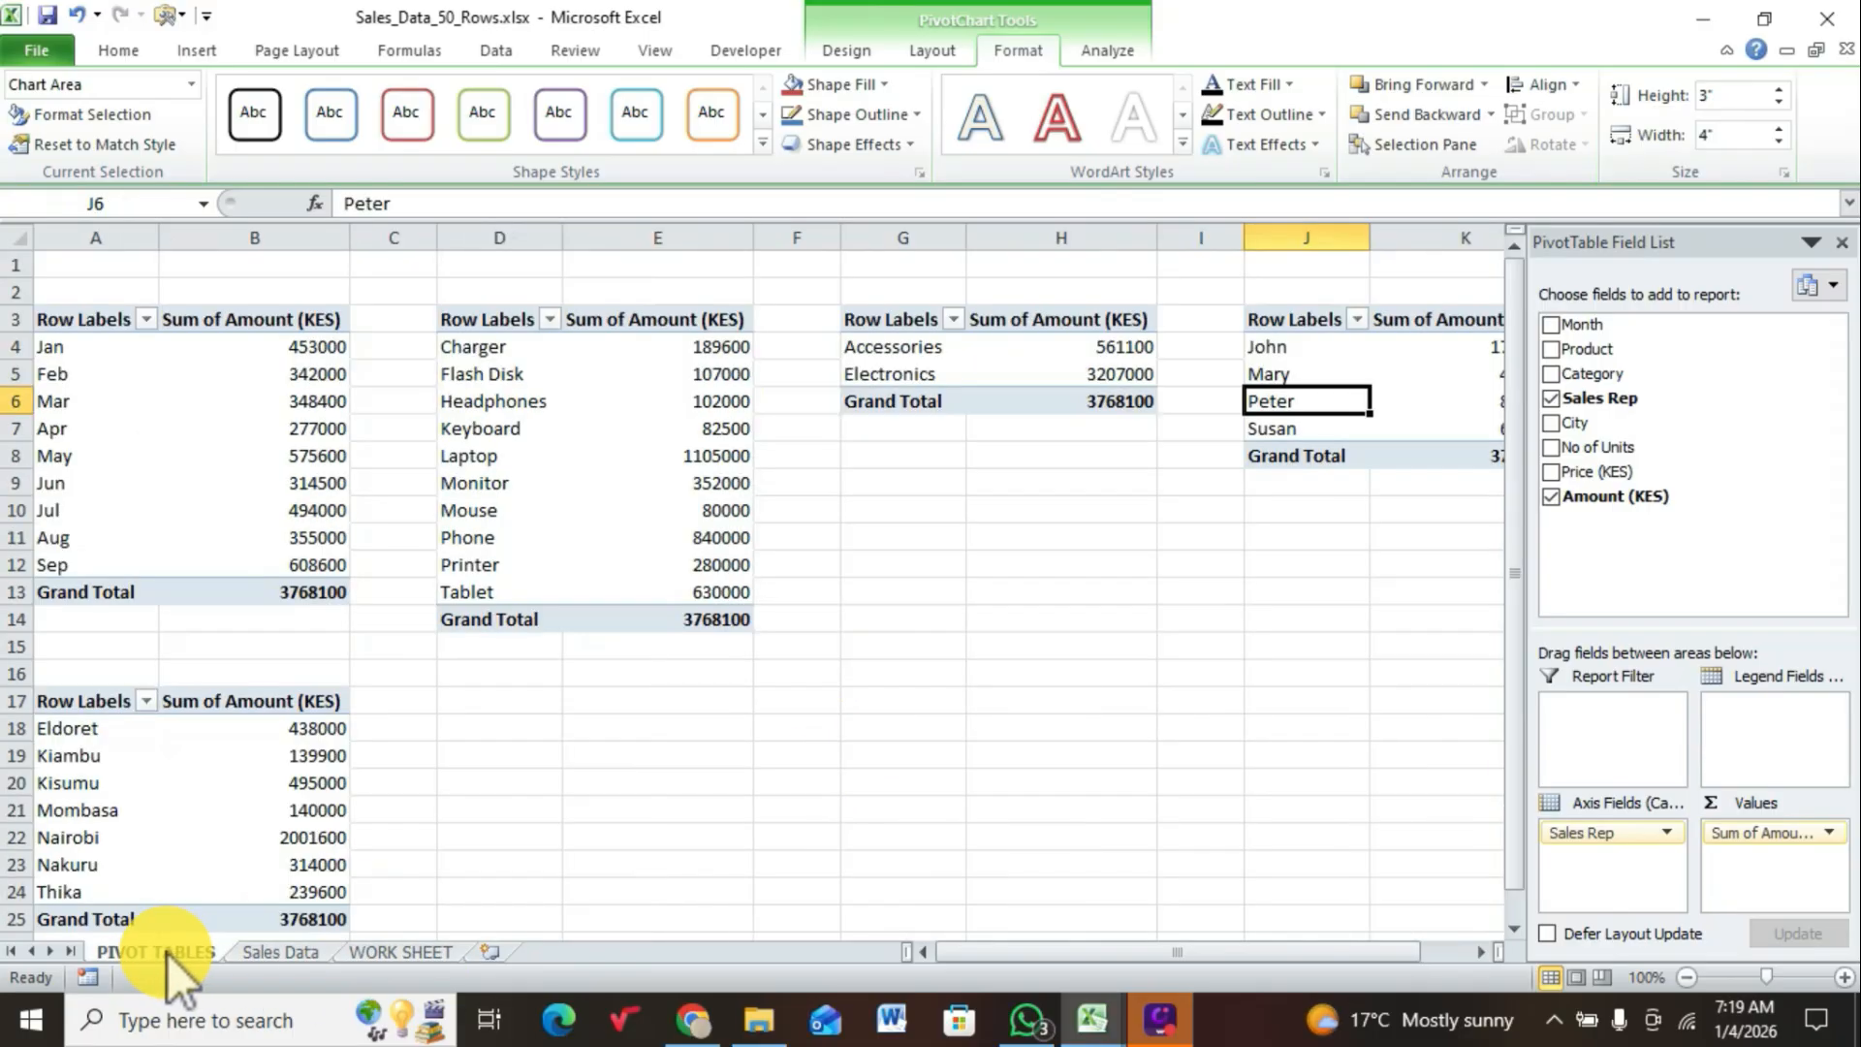
pyautogui.click(191, 810)
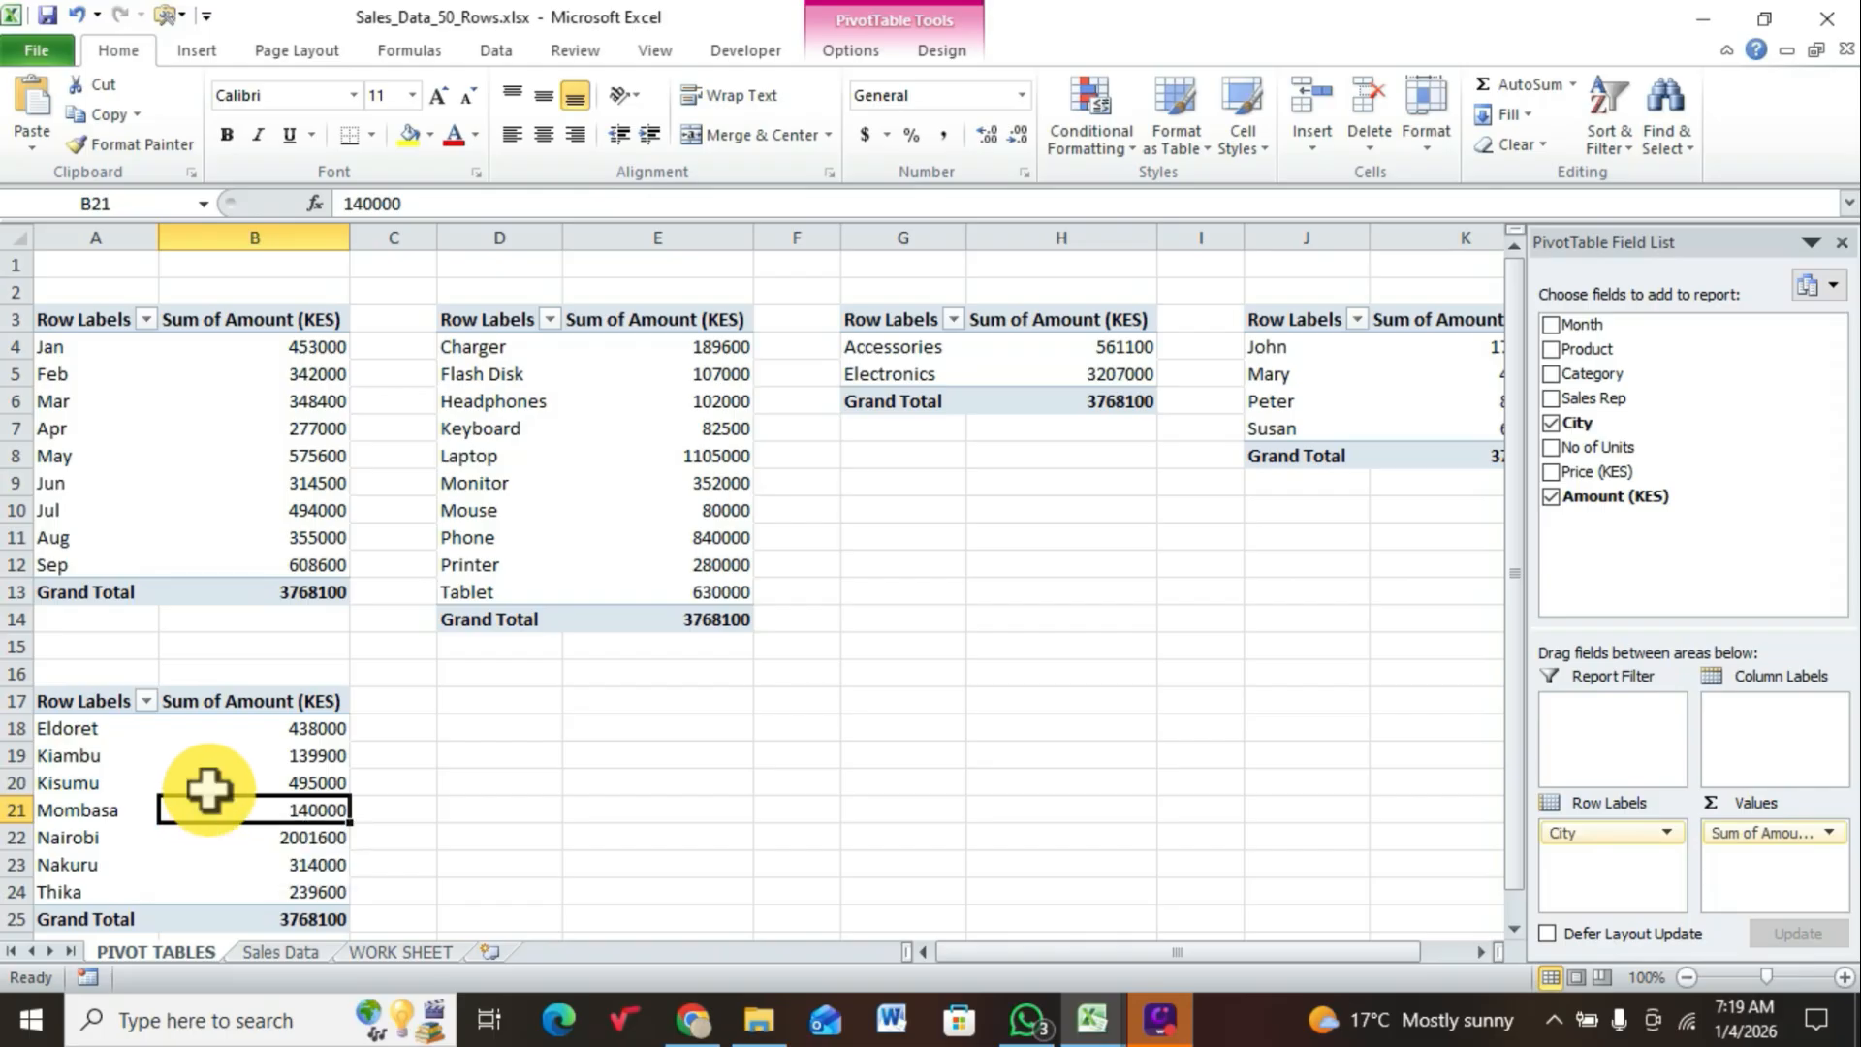
pyautogui.click(199, 53)
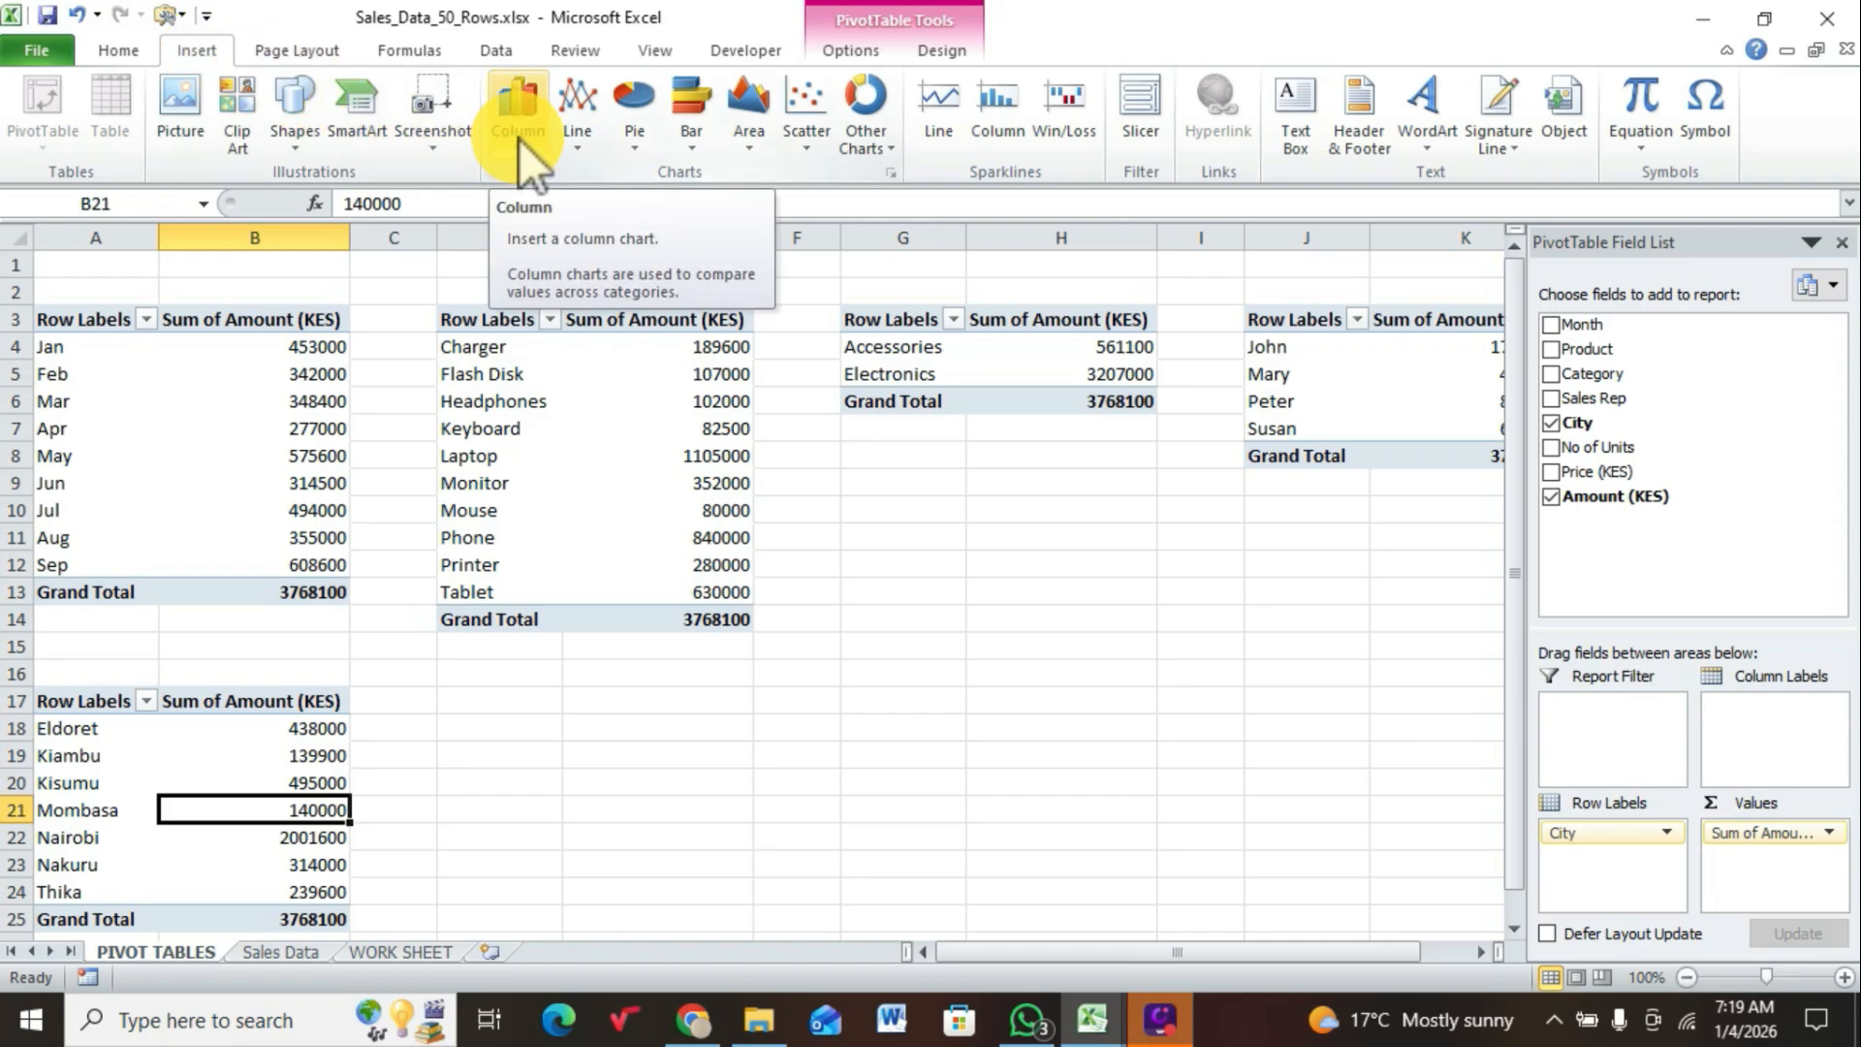
pyautogui.click(574, 148)
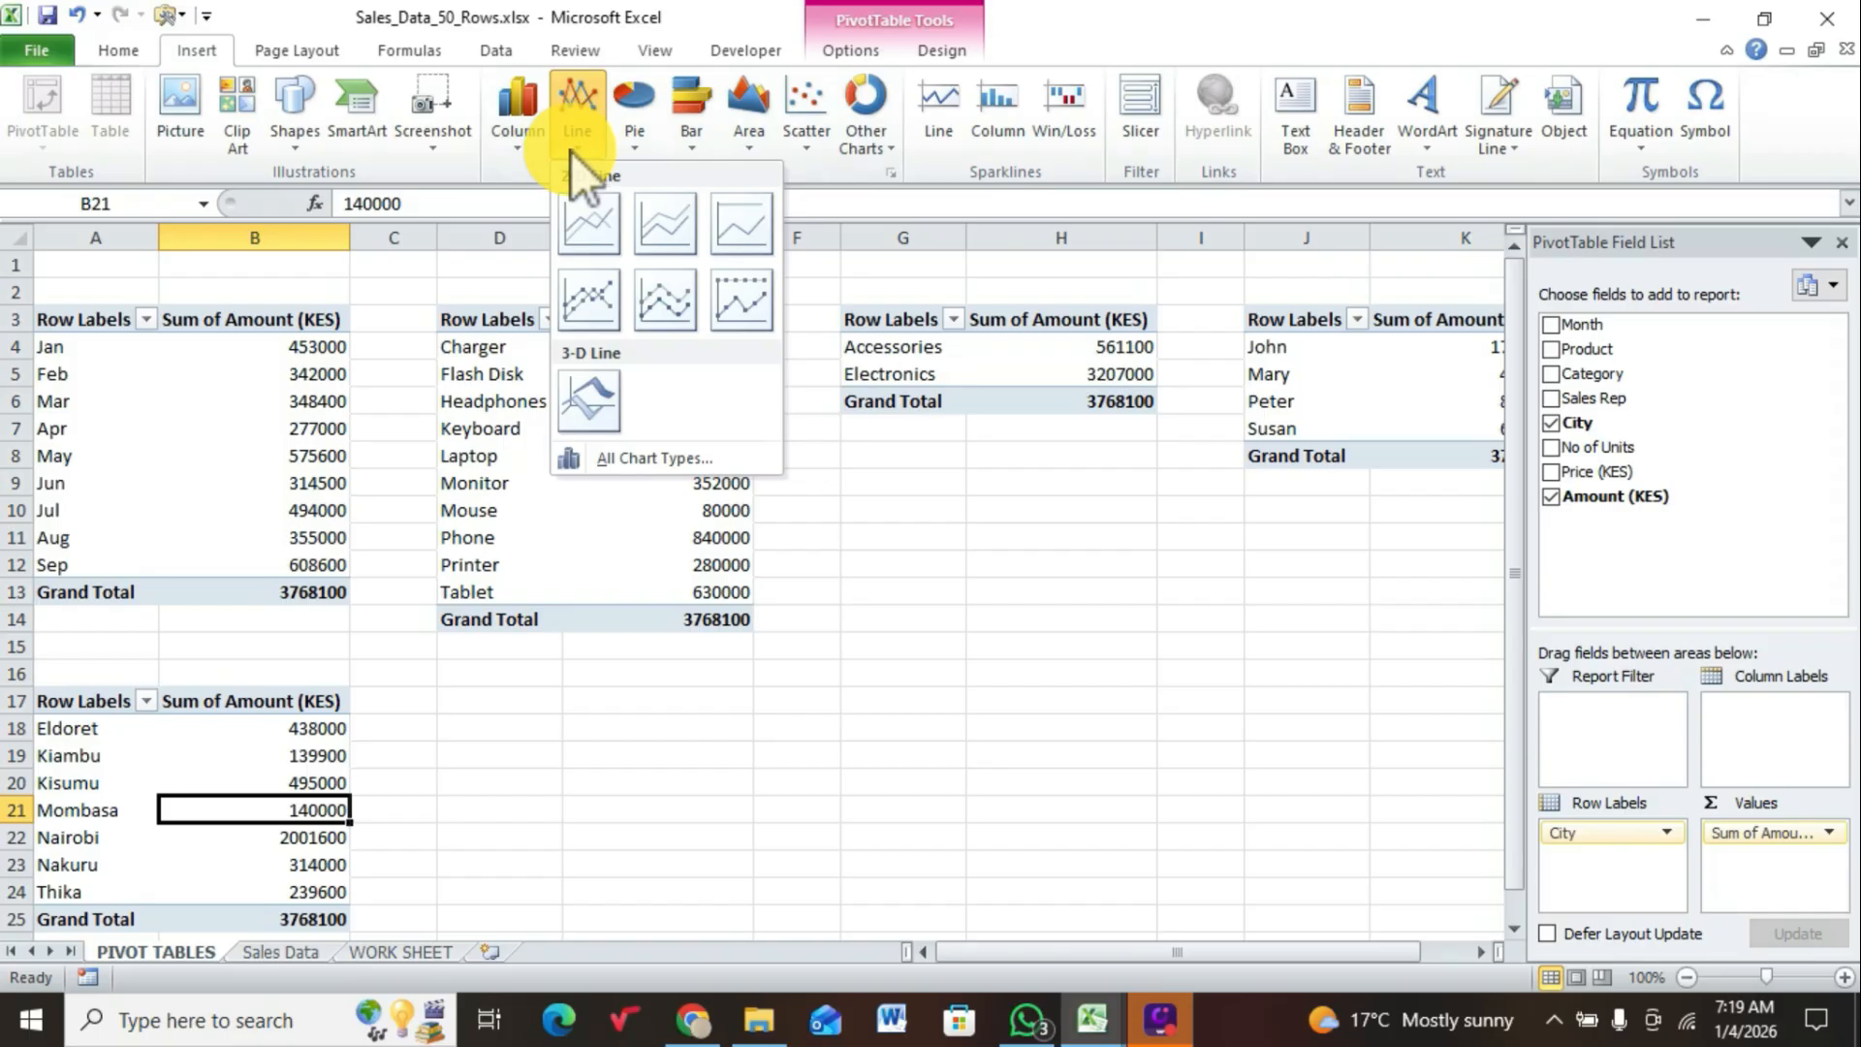
pyautogui.click(591, 217)
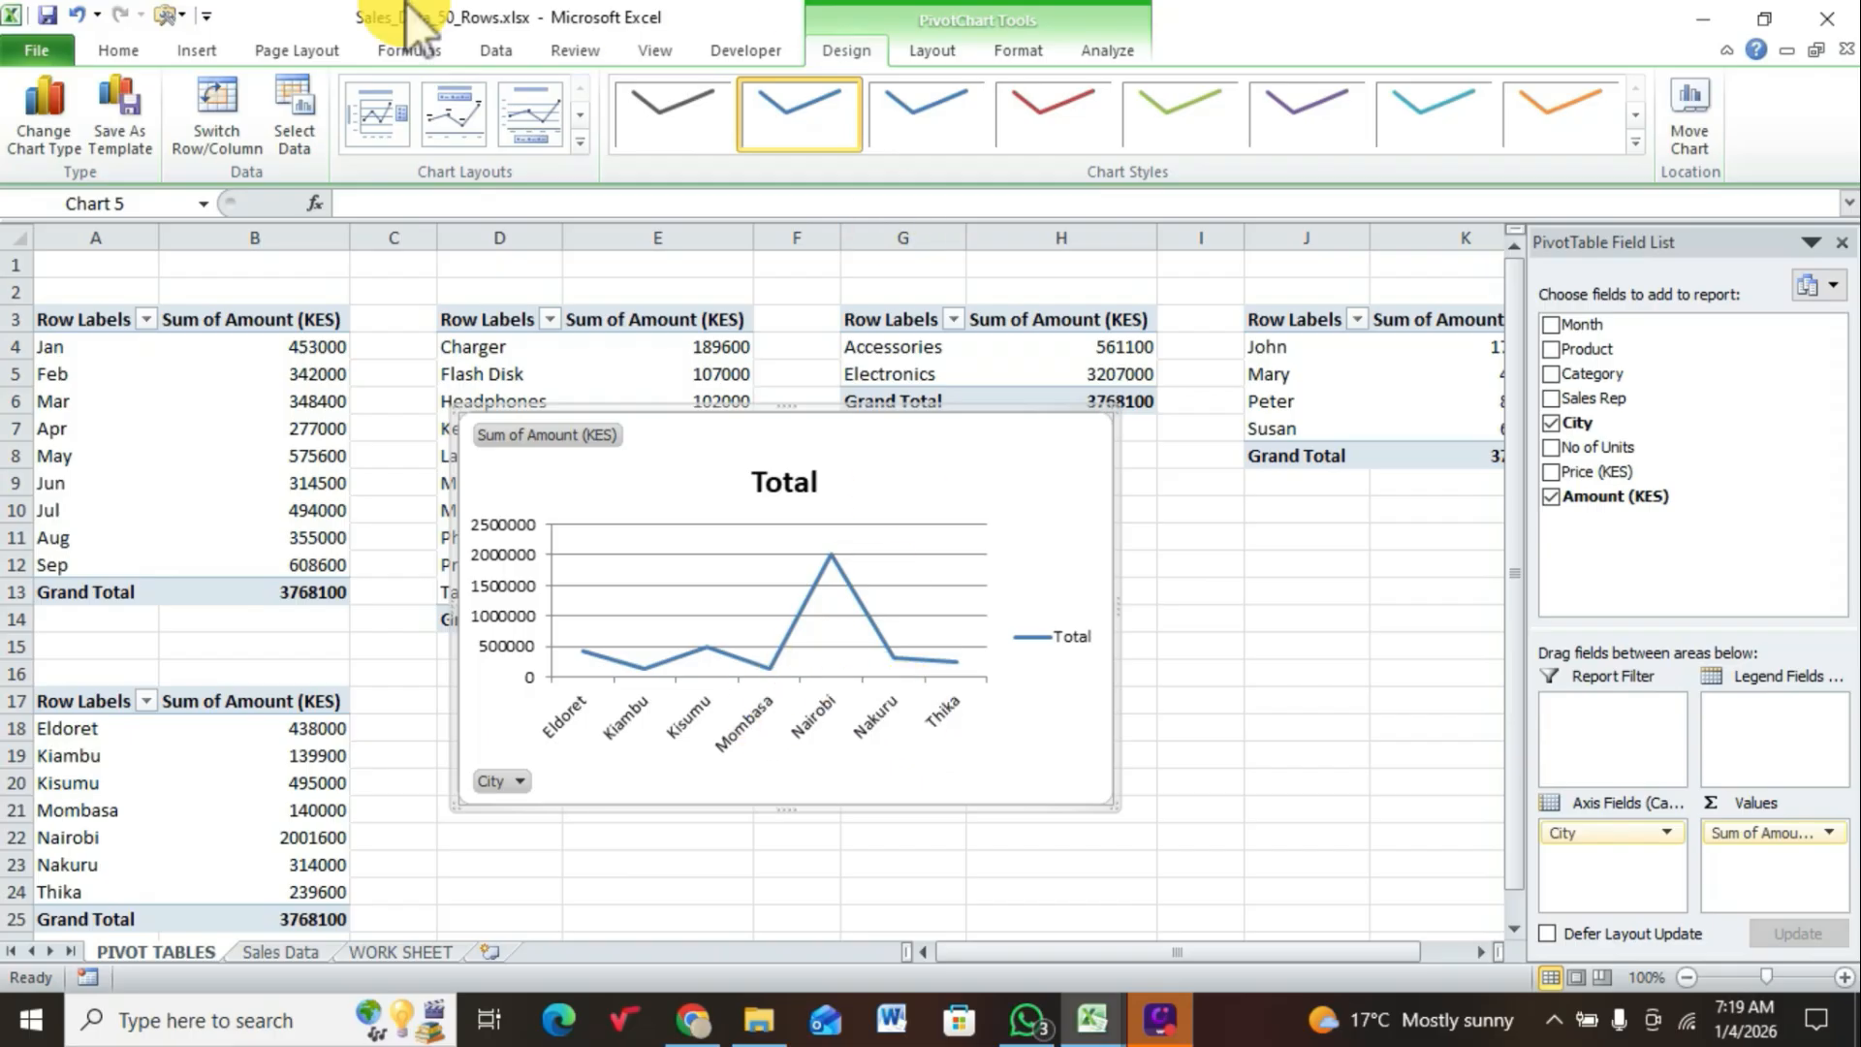
pyautogui.rightClick(527, 434)
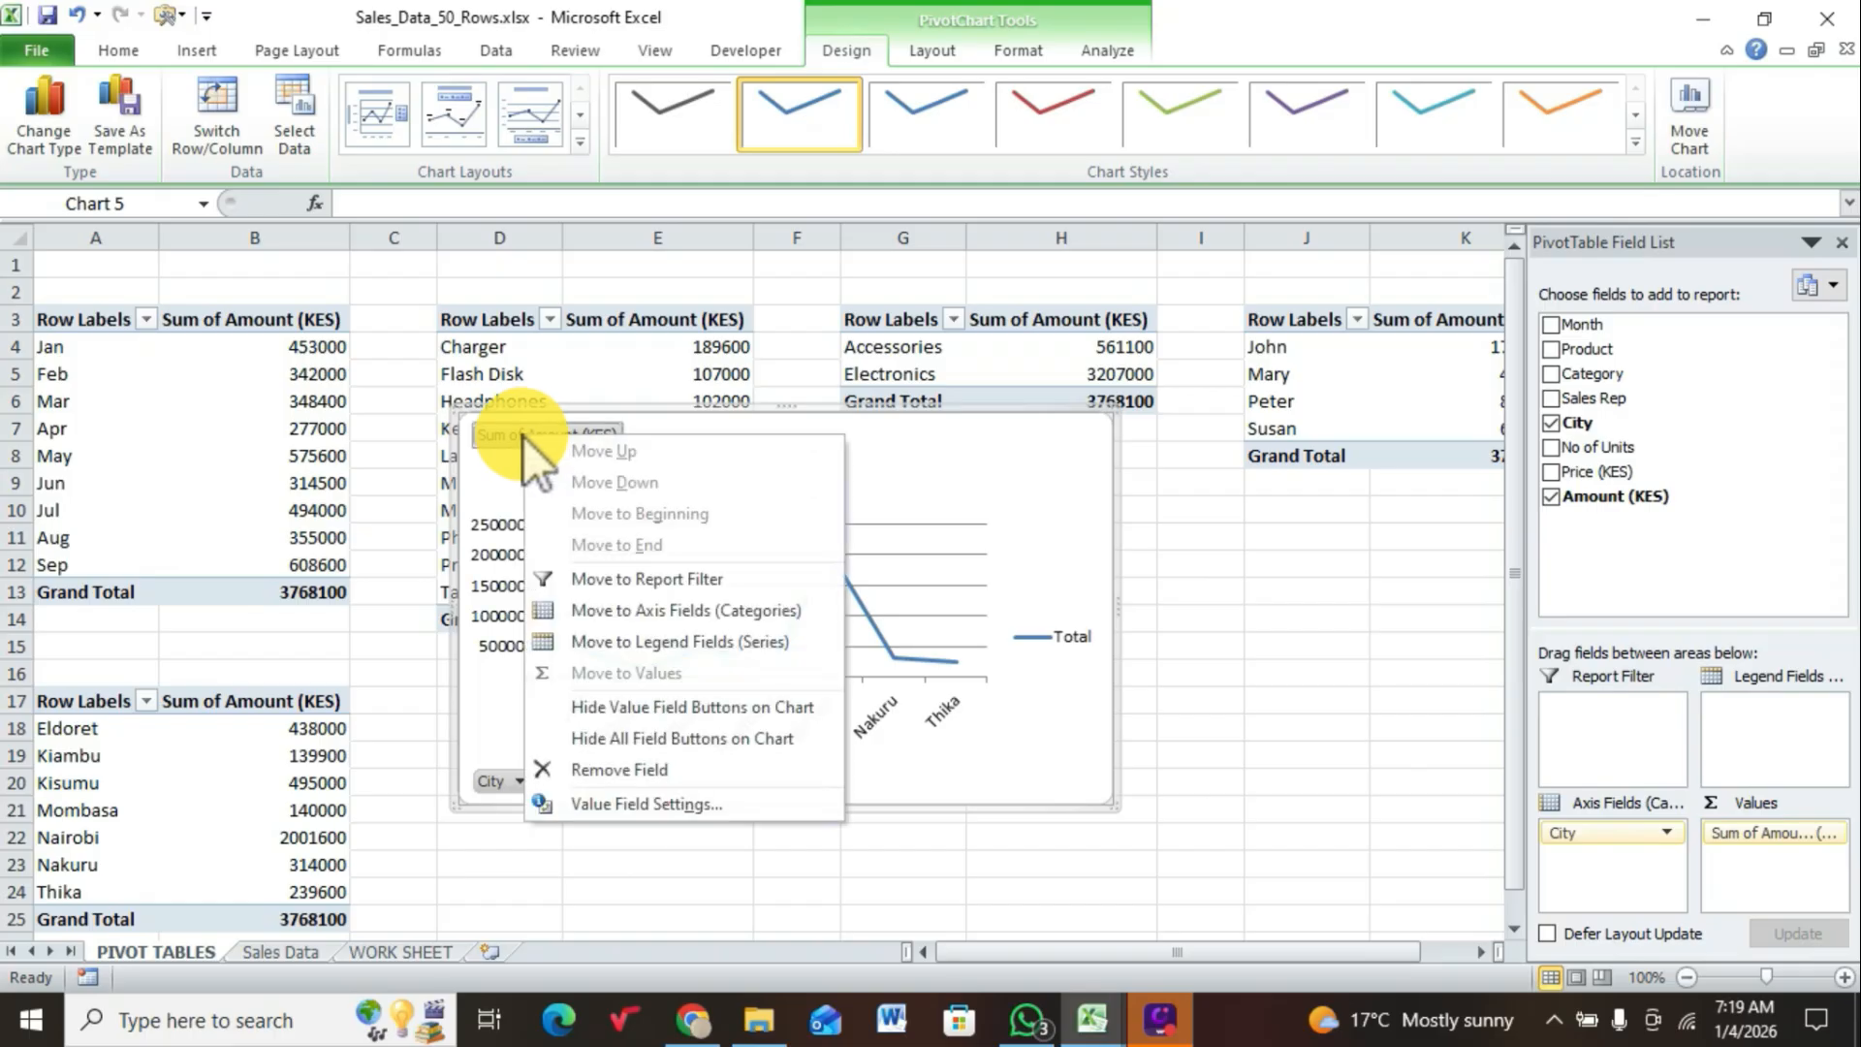
pyautogui.click(690, 733)
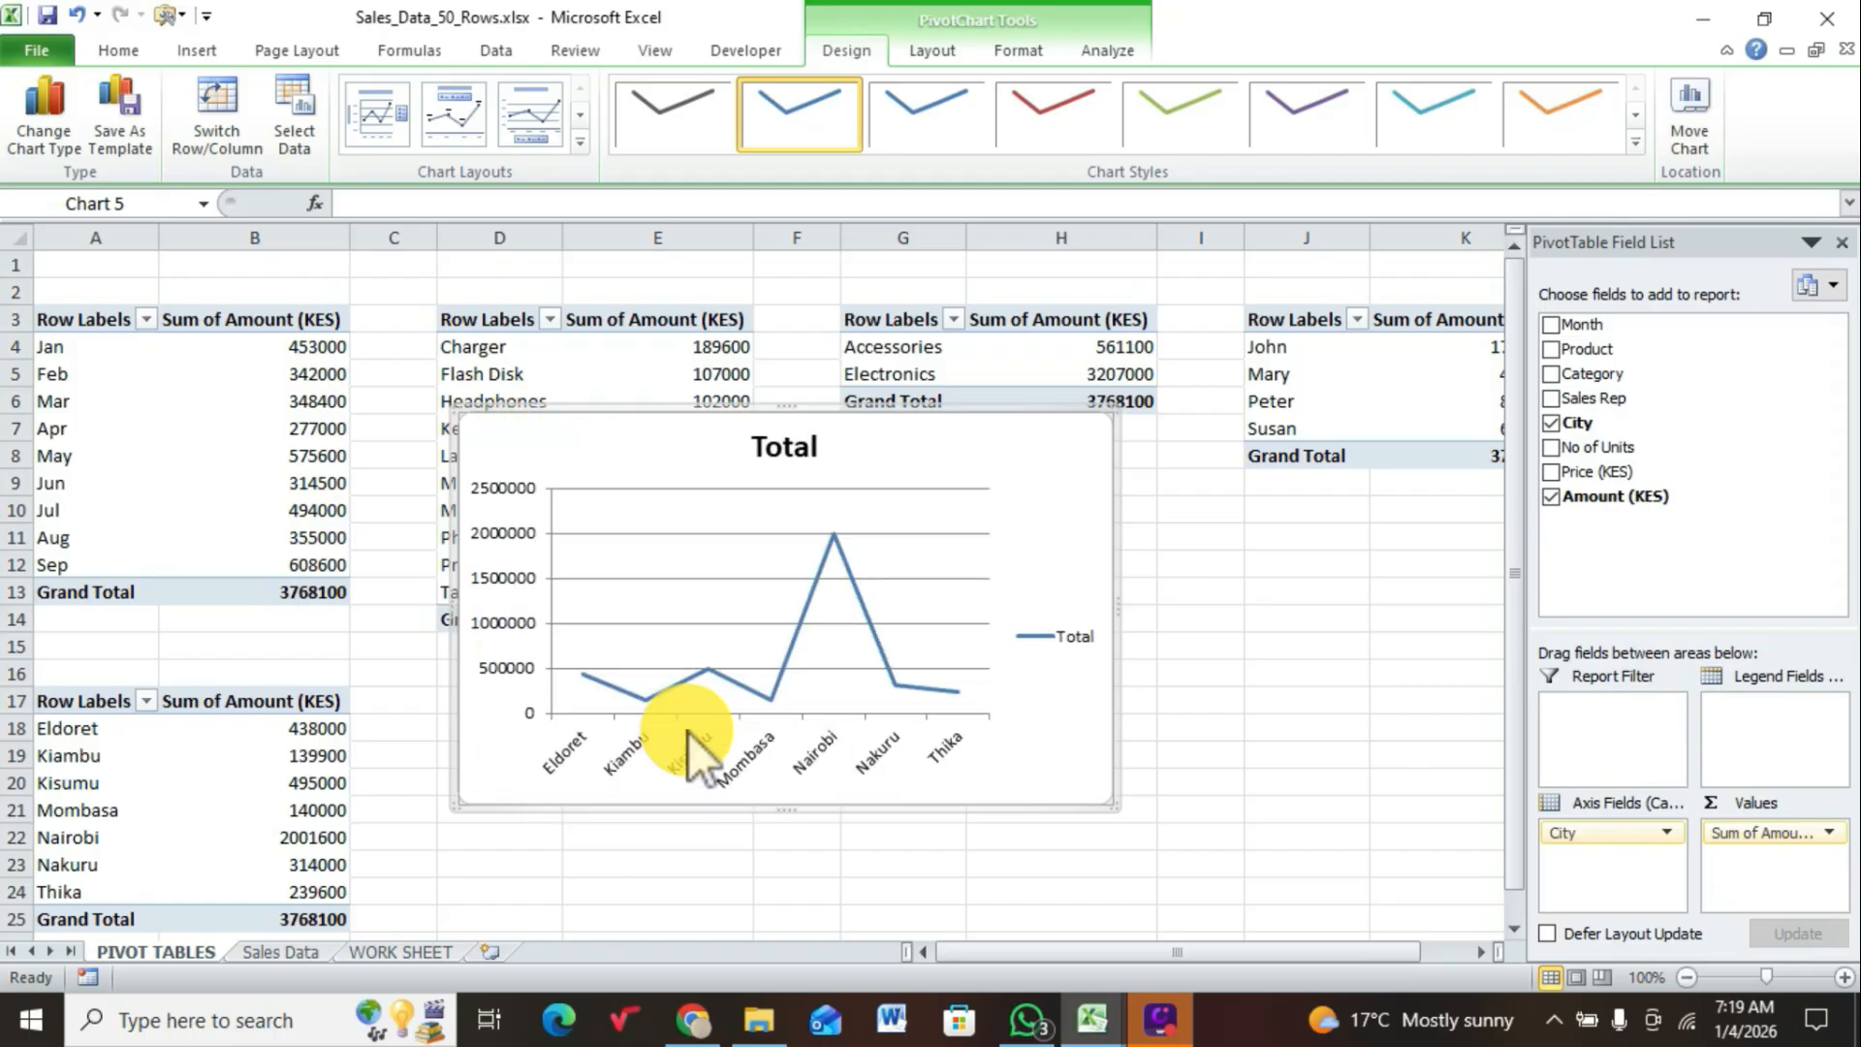
# Step: Delete the legend, the horizontal city axis and the vertical value axis from the line chart
pyautogui.click(1066, 644)
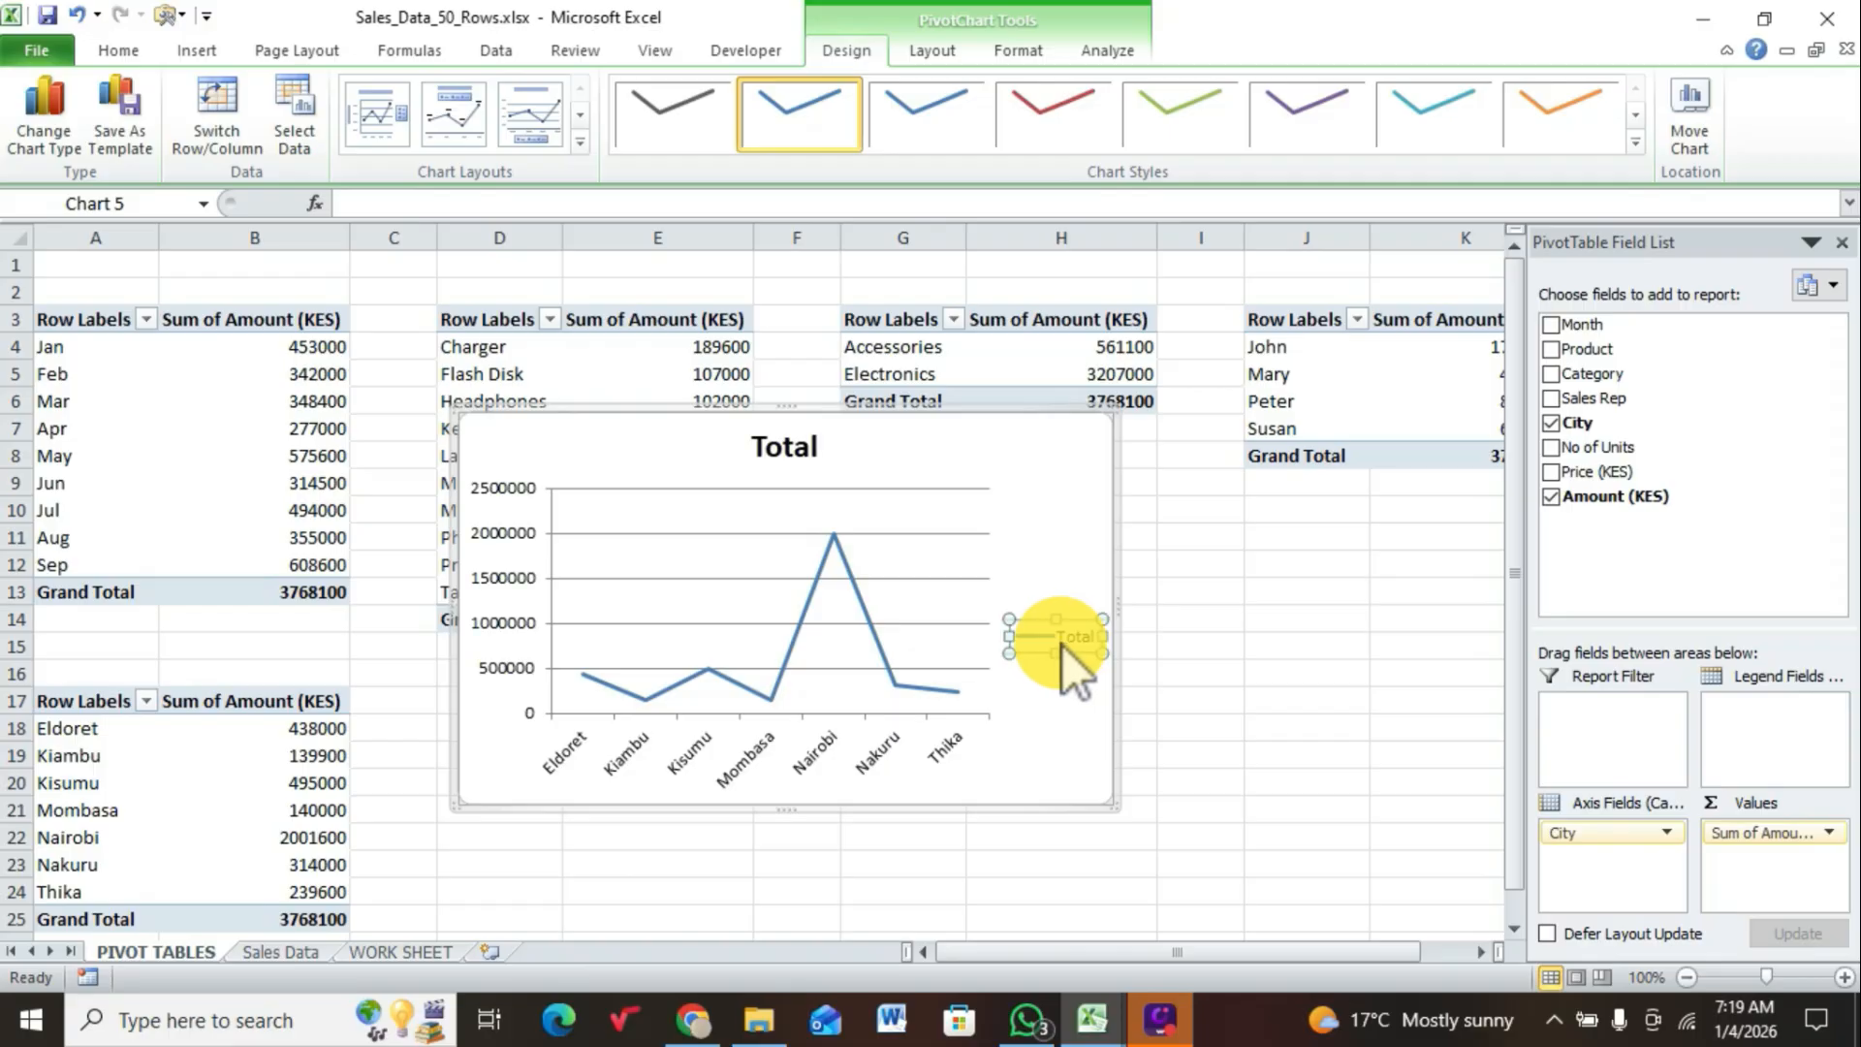
pyautogui.press('Delete')
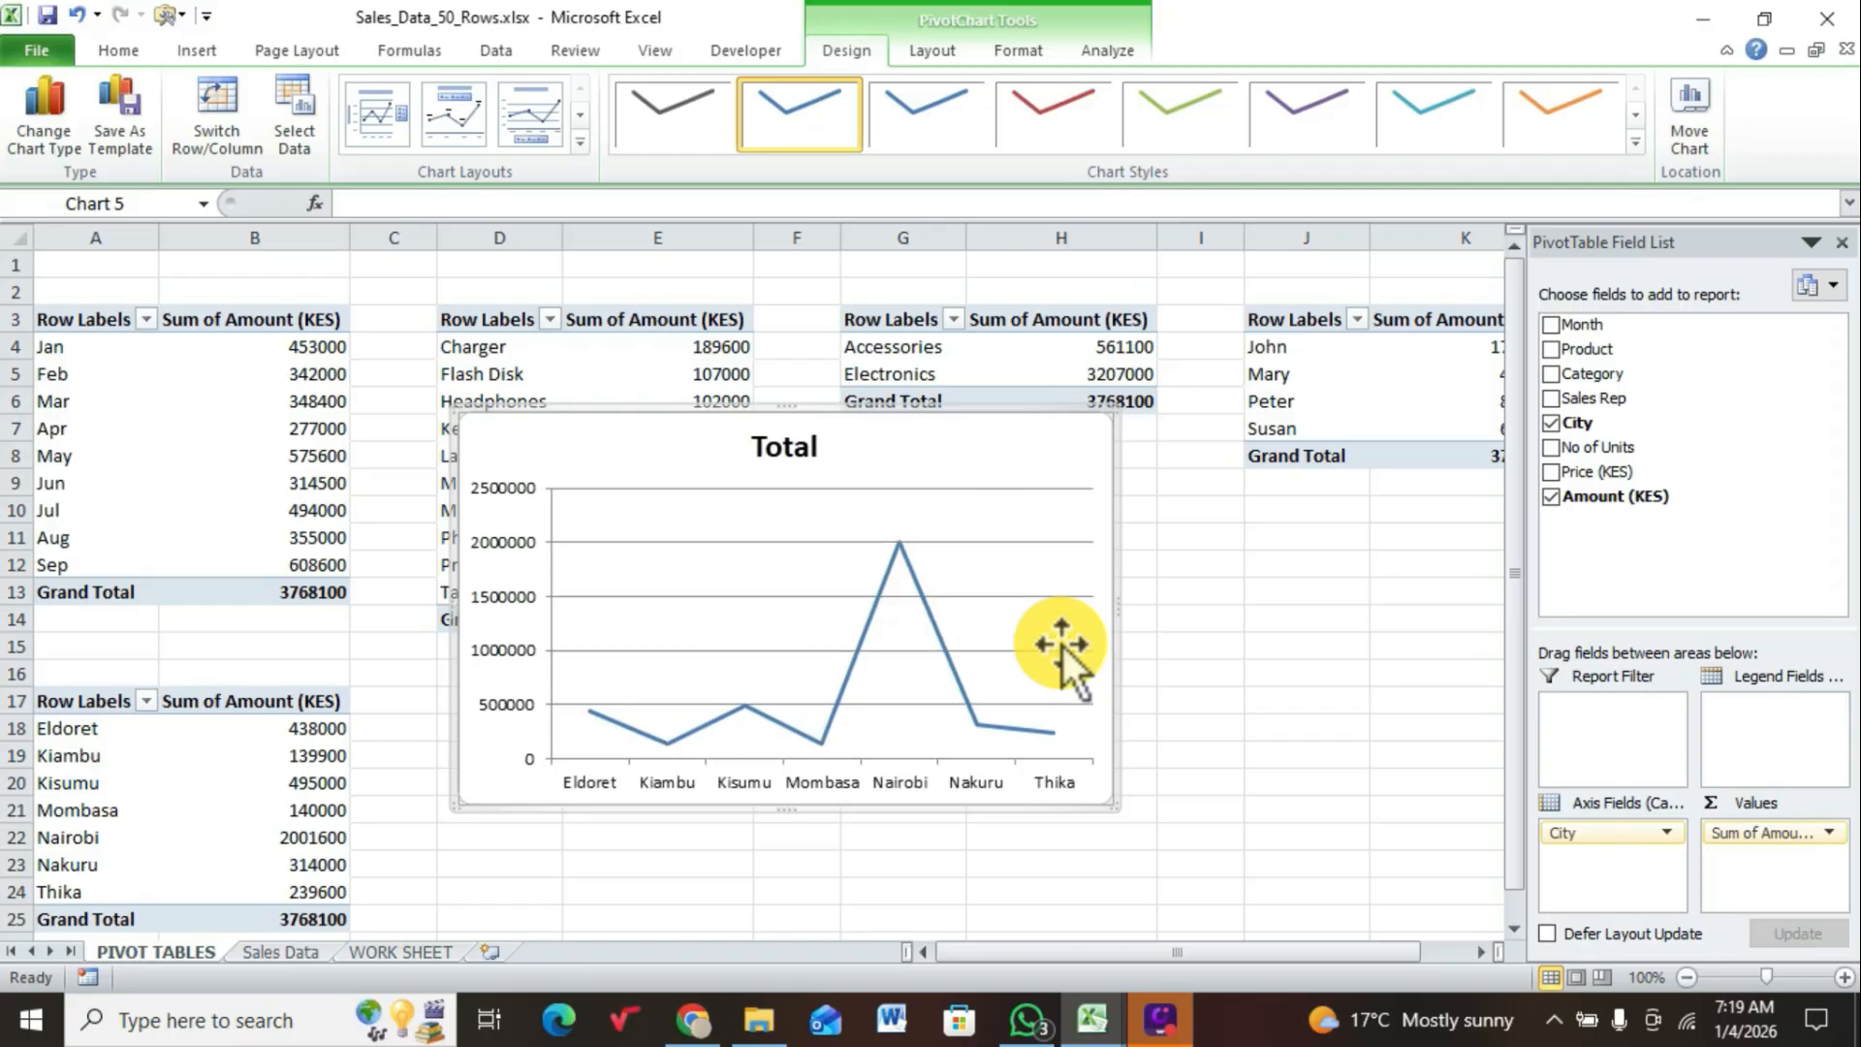
pyautogui.click(839, 781)
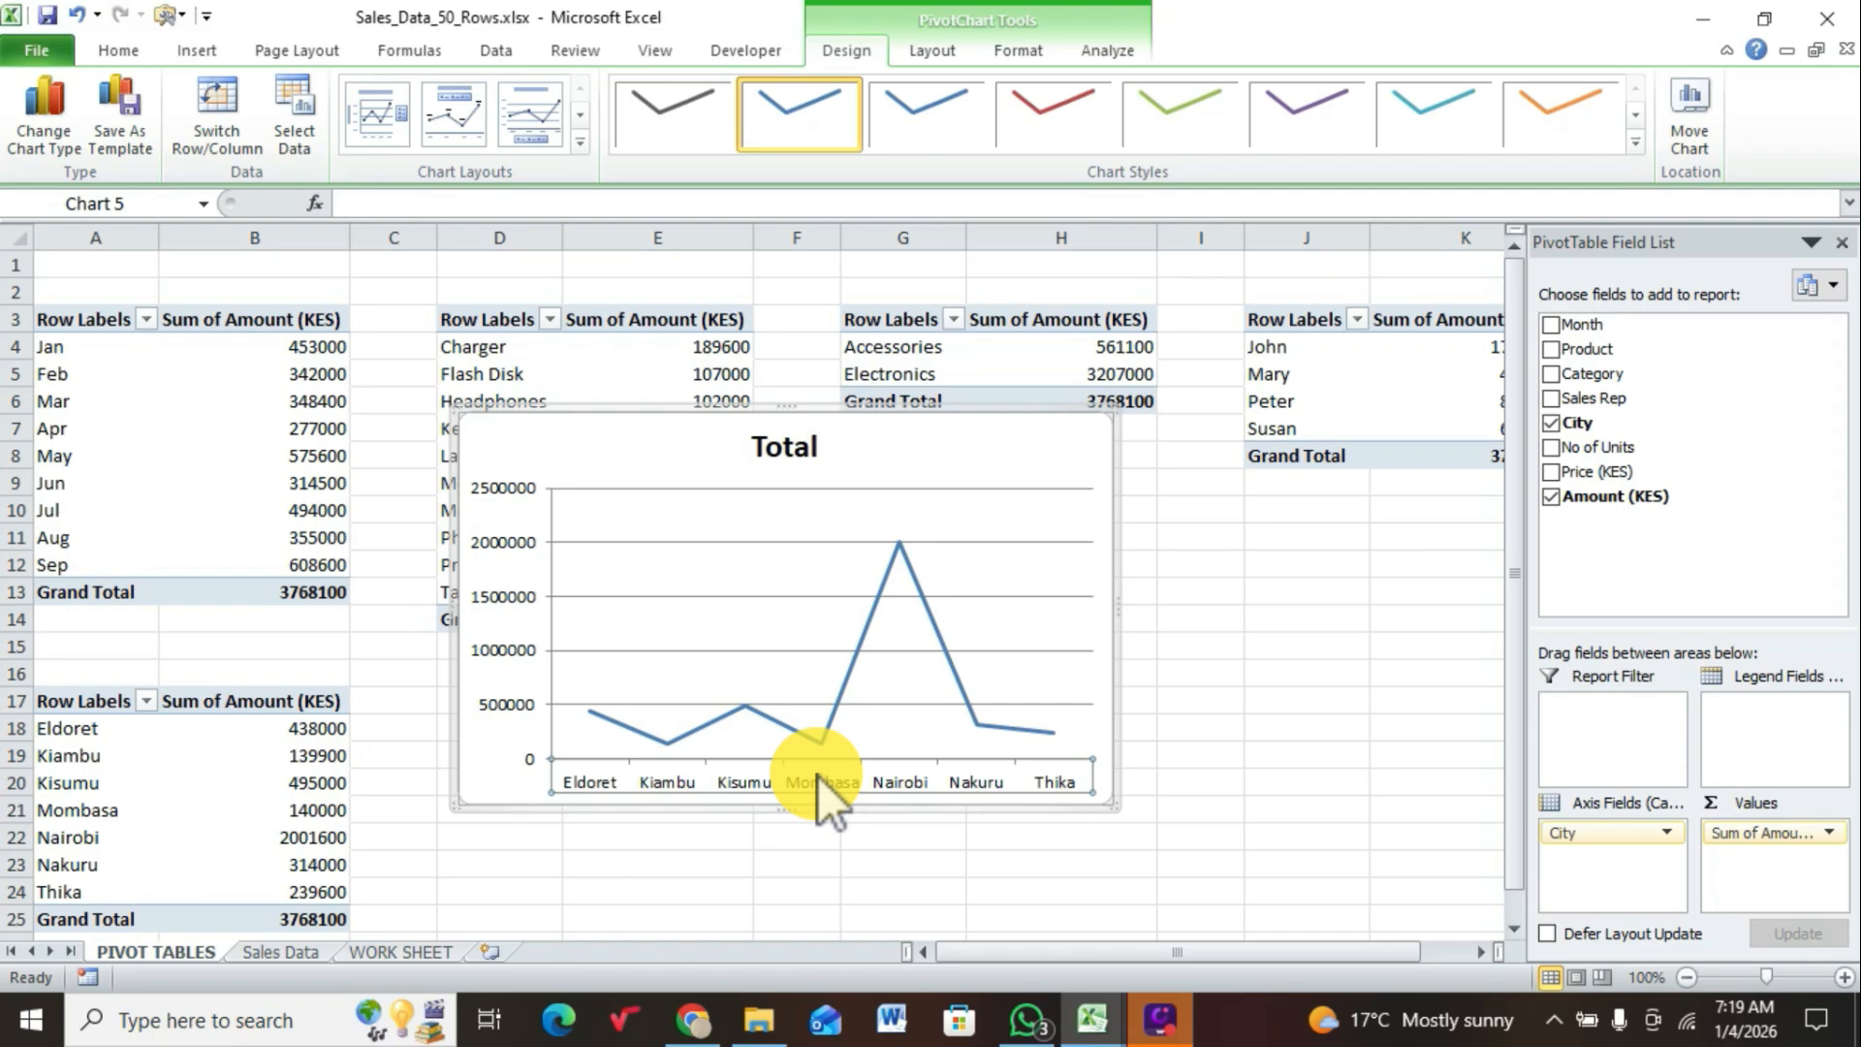
pyautogui.press('Delete')
pyautogui.click(512, 615)
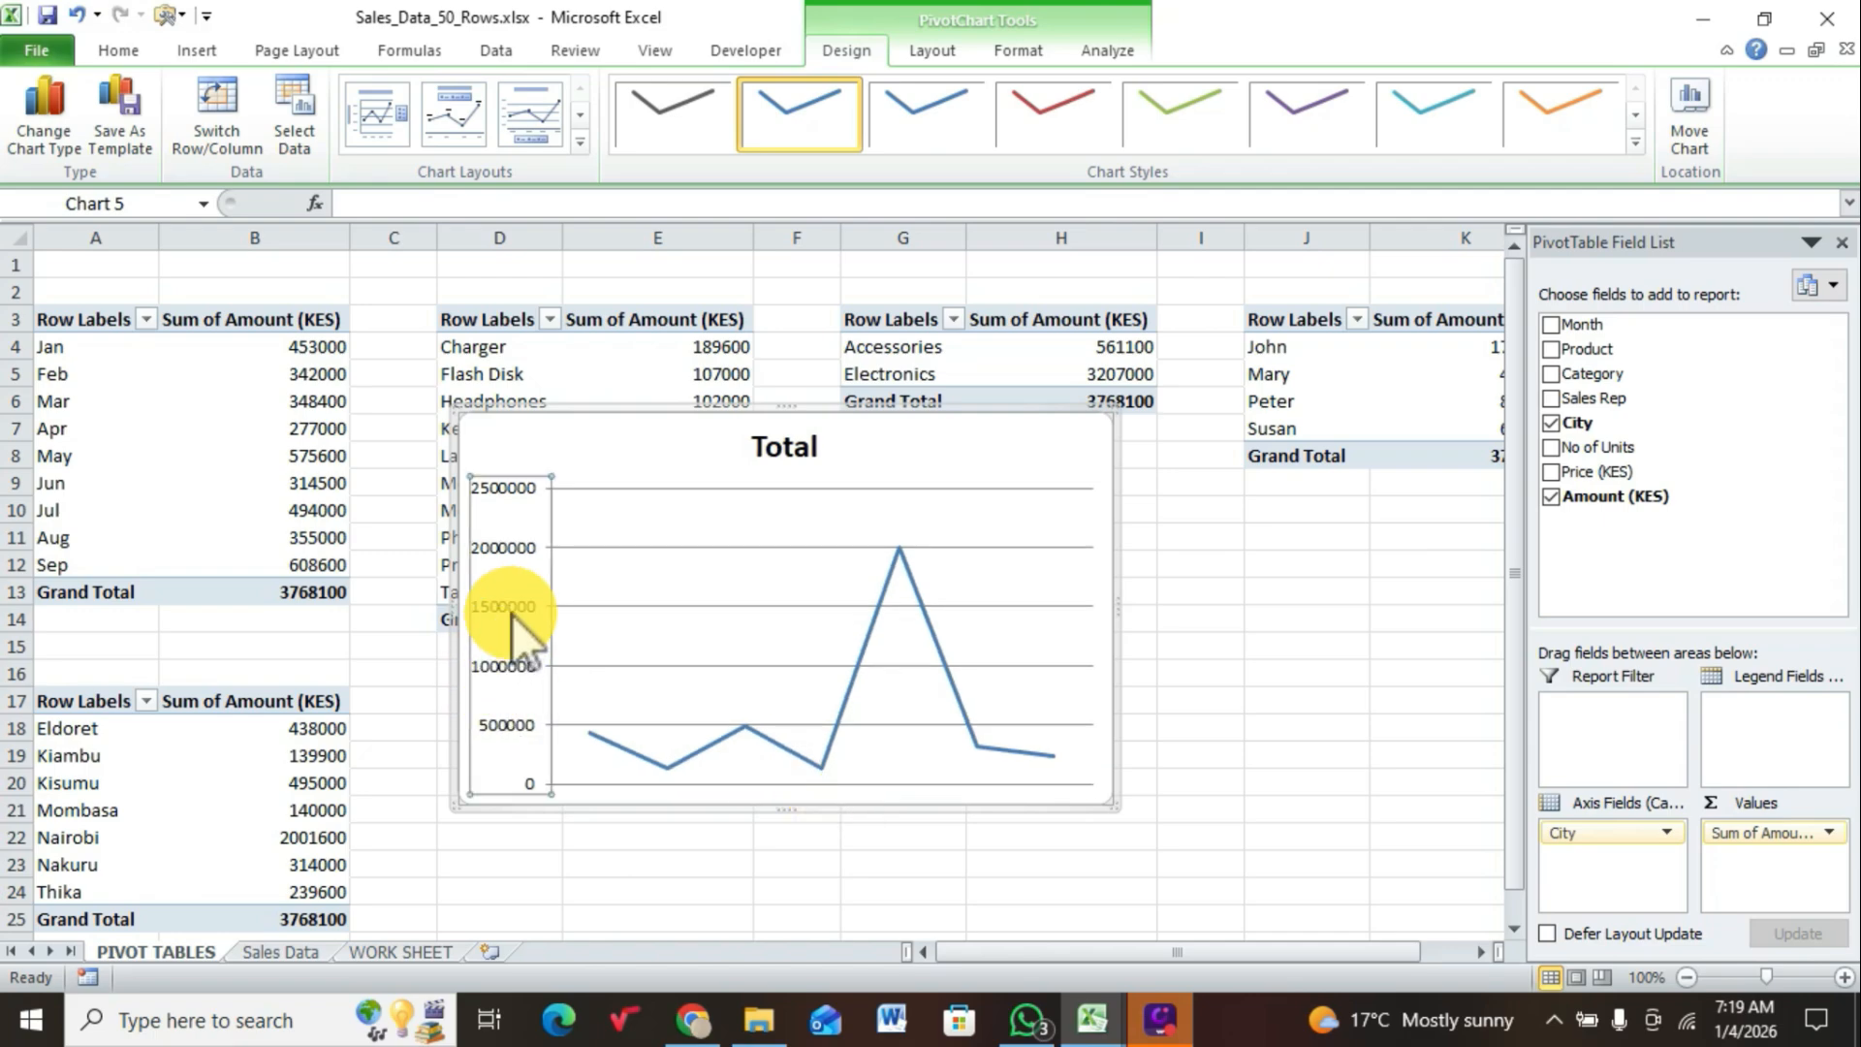
pyautogui.press('Delete')
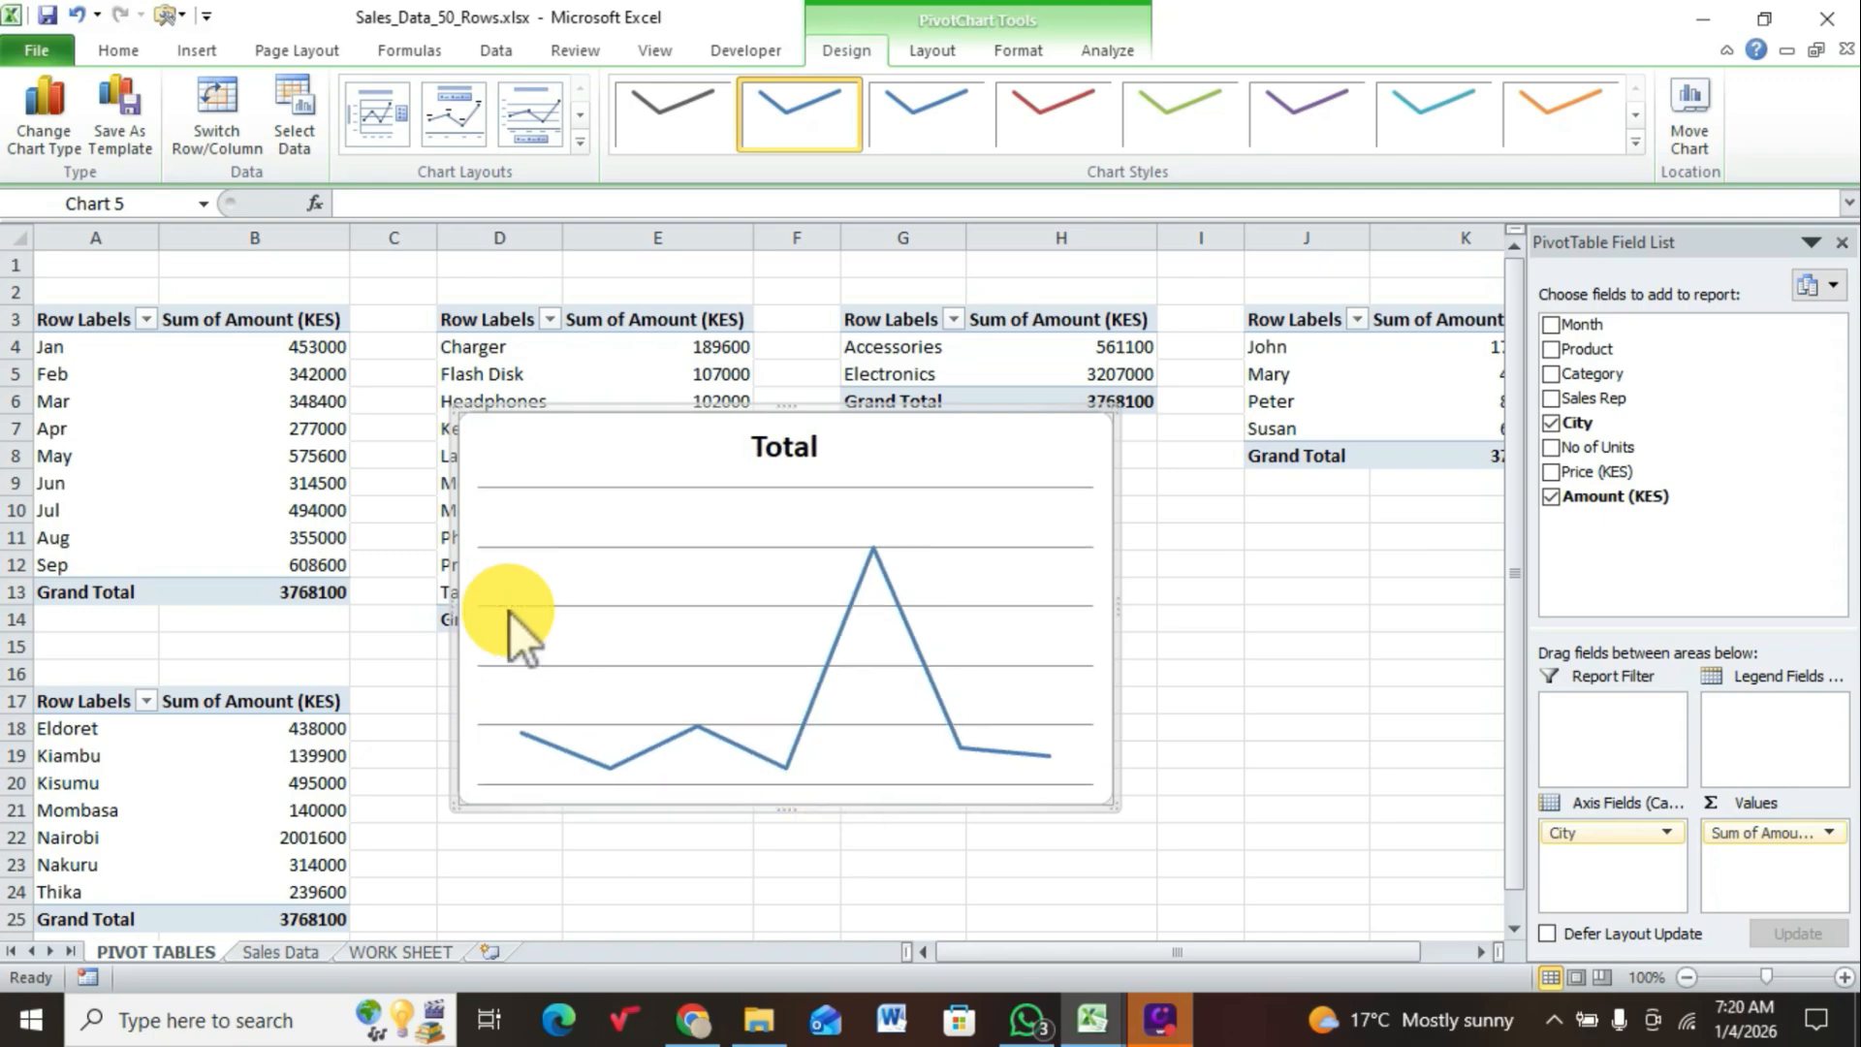
# Step: Delete the gridlines from the city line chart and add data labels to its series
pyautogui.click(607, 547)
pyautogui.press('Delete')
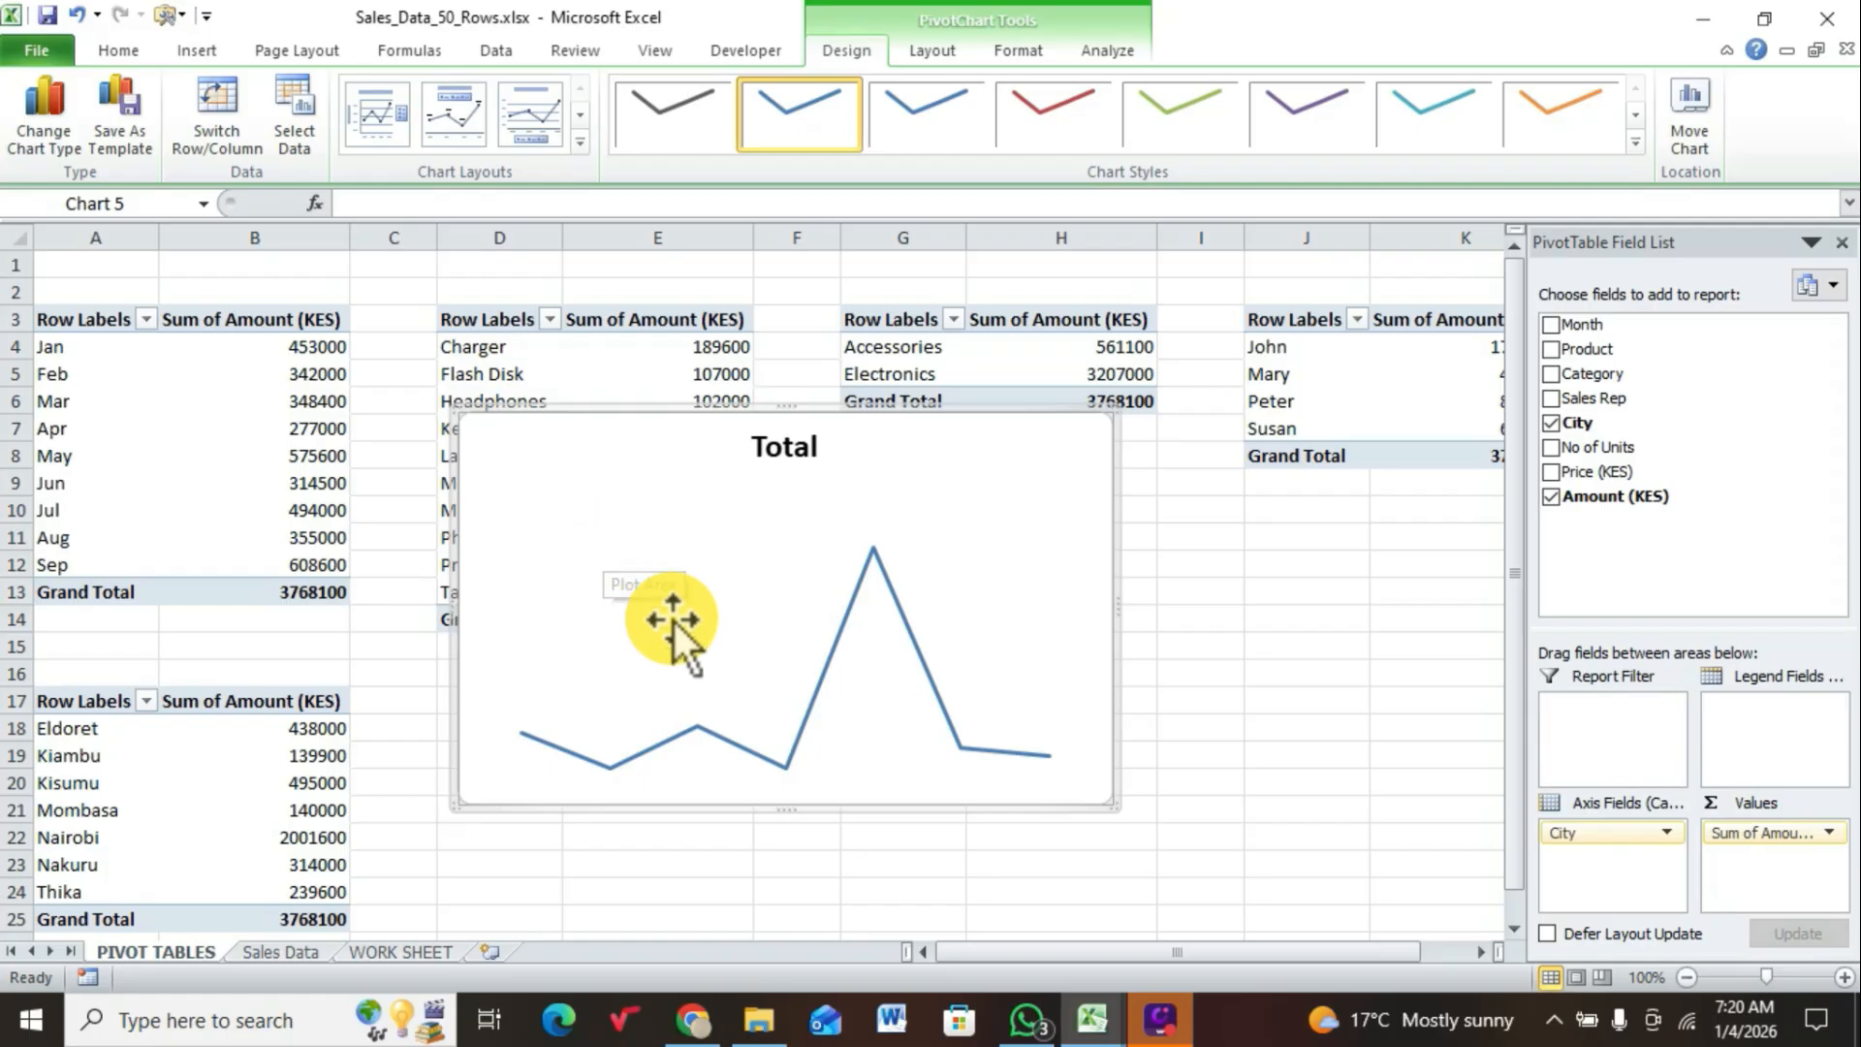
pyautogui.moveTo(812, 701)
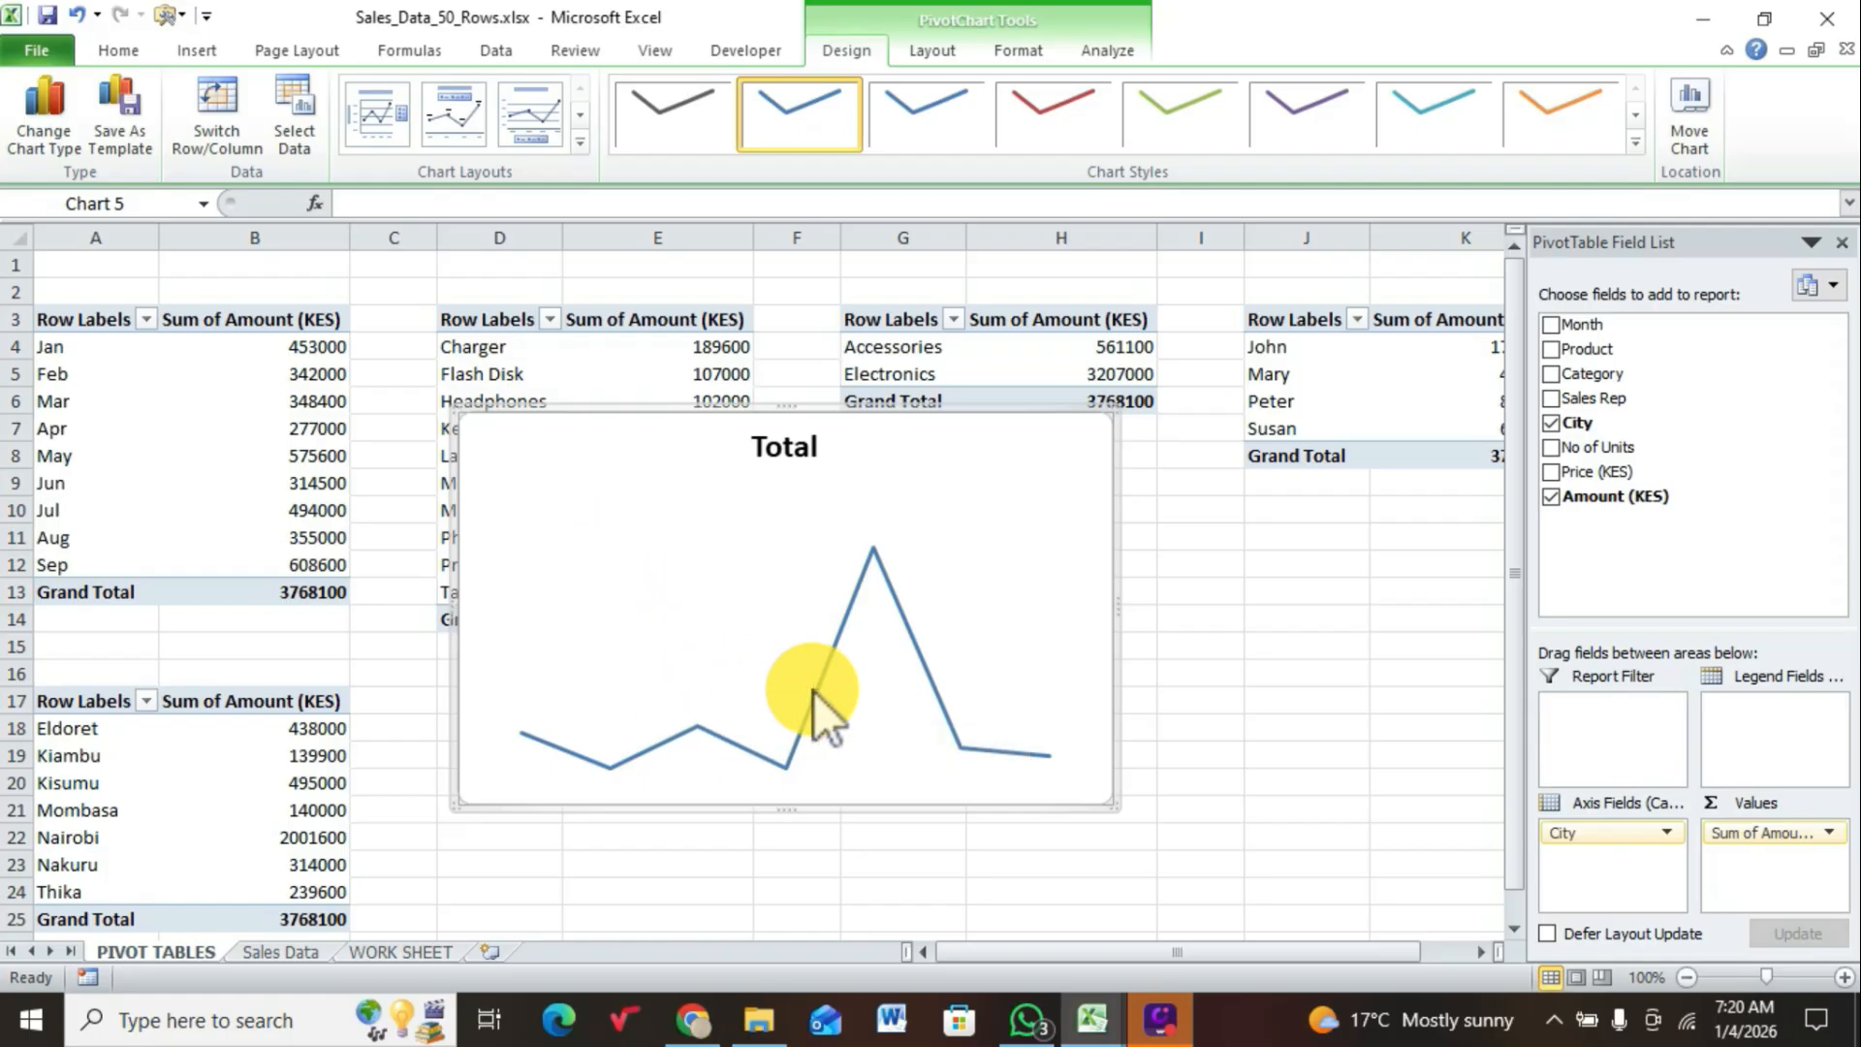
pyautogui.click(826, 686)
pyautogui.rightClick(823, 689)
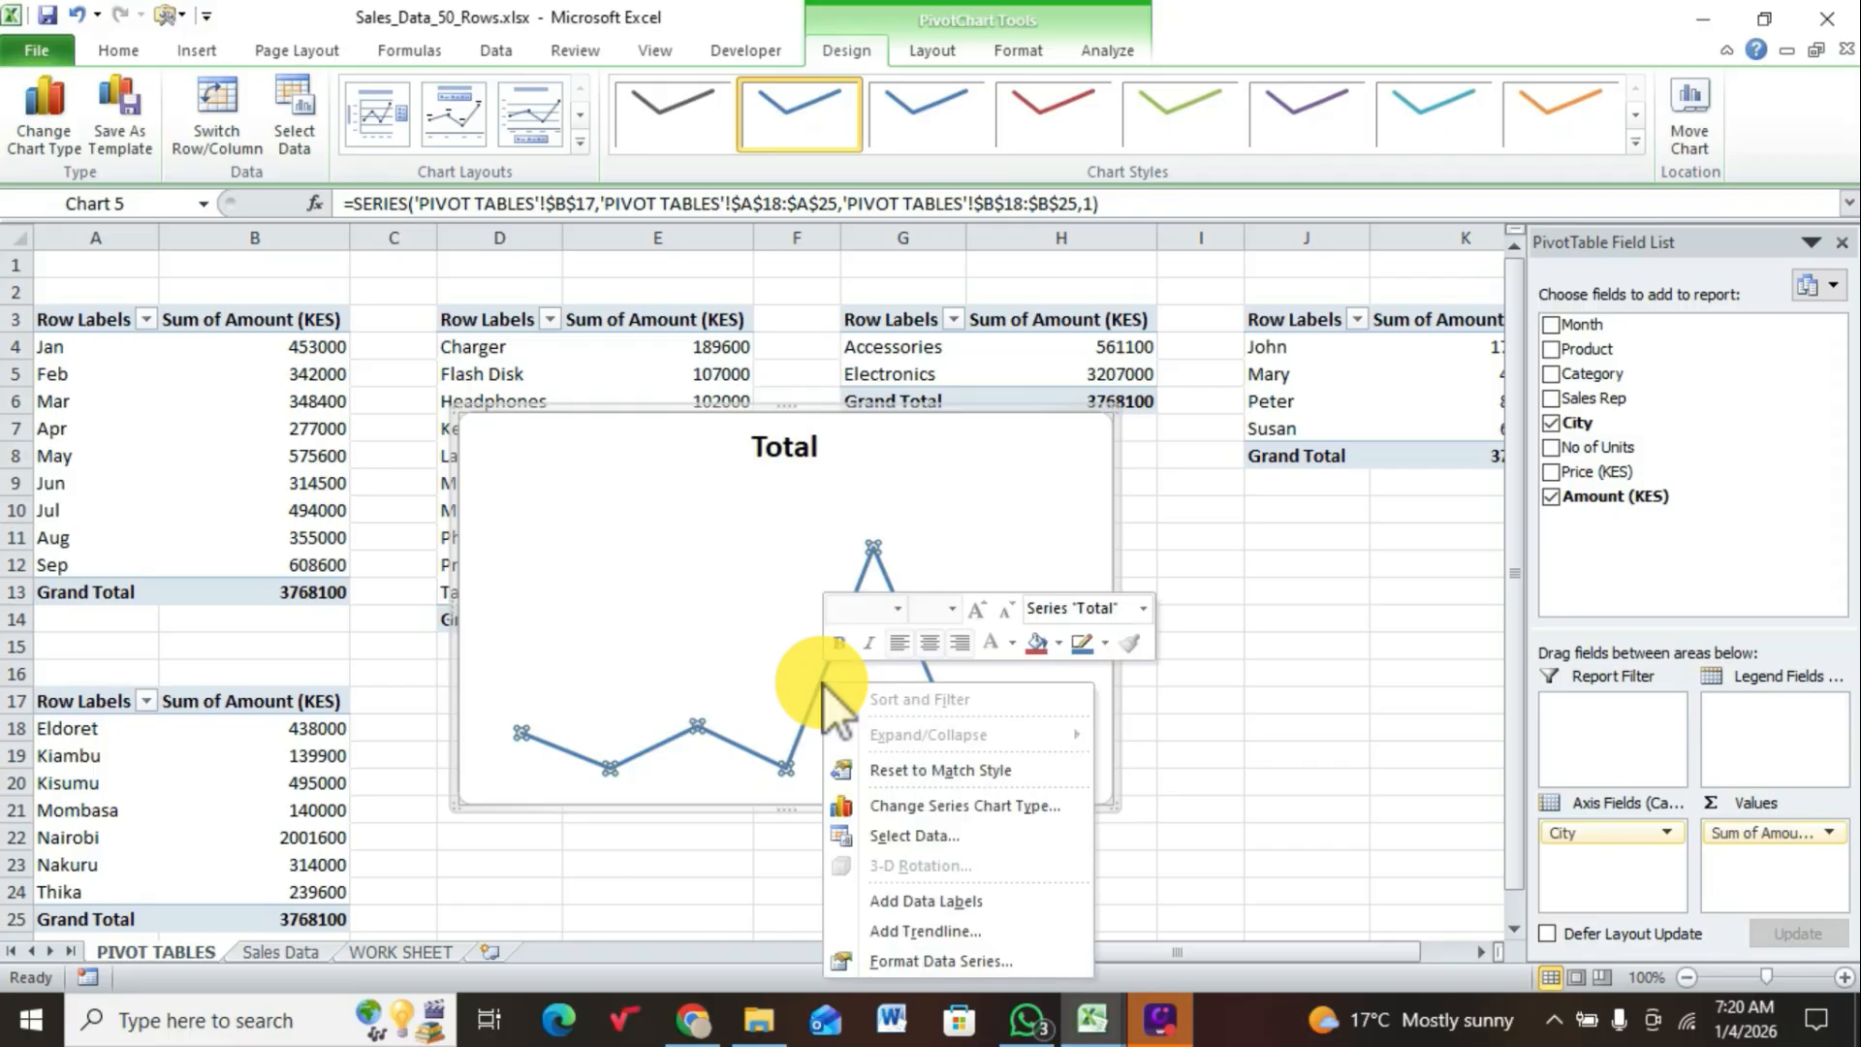
pyautogui.click(926, 901)
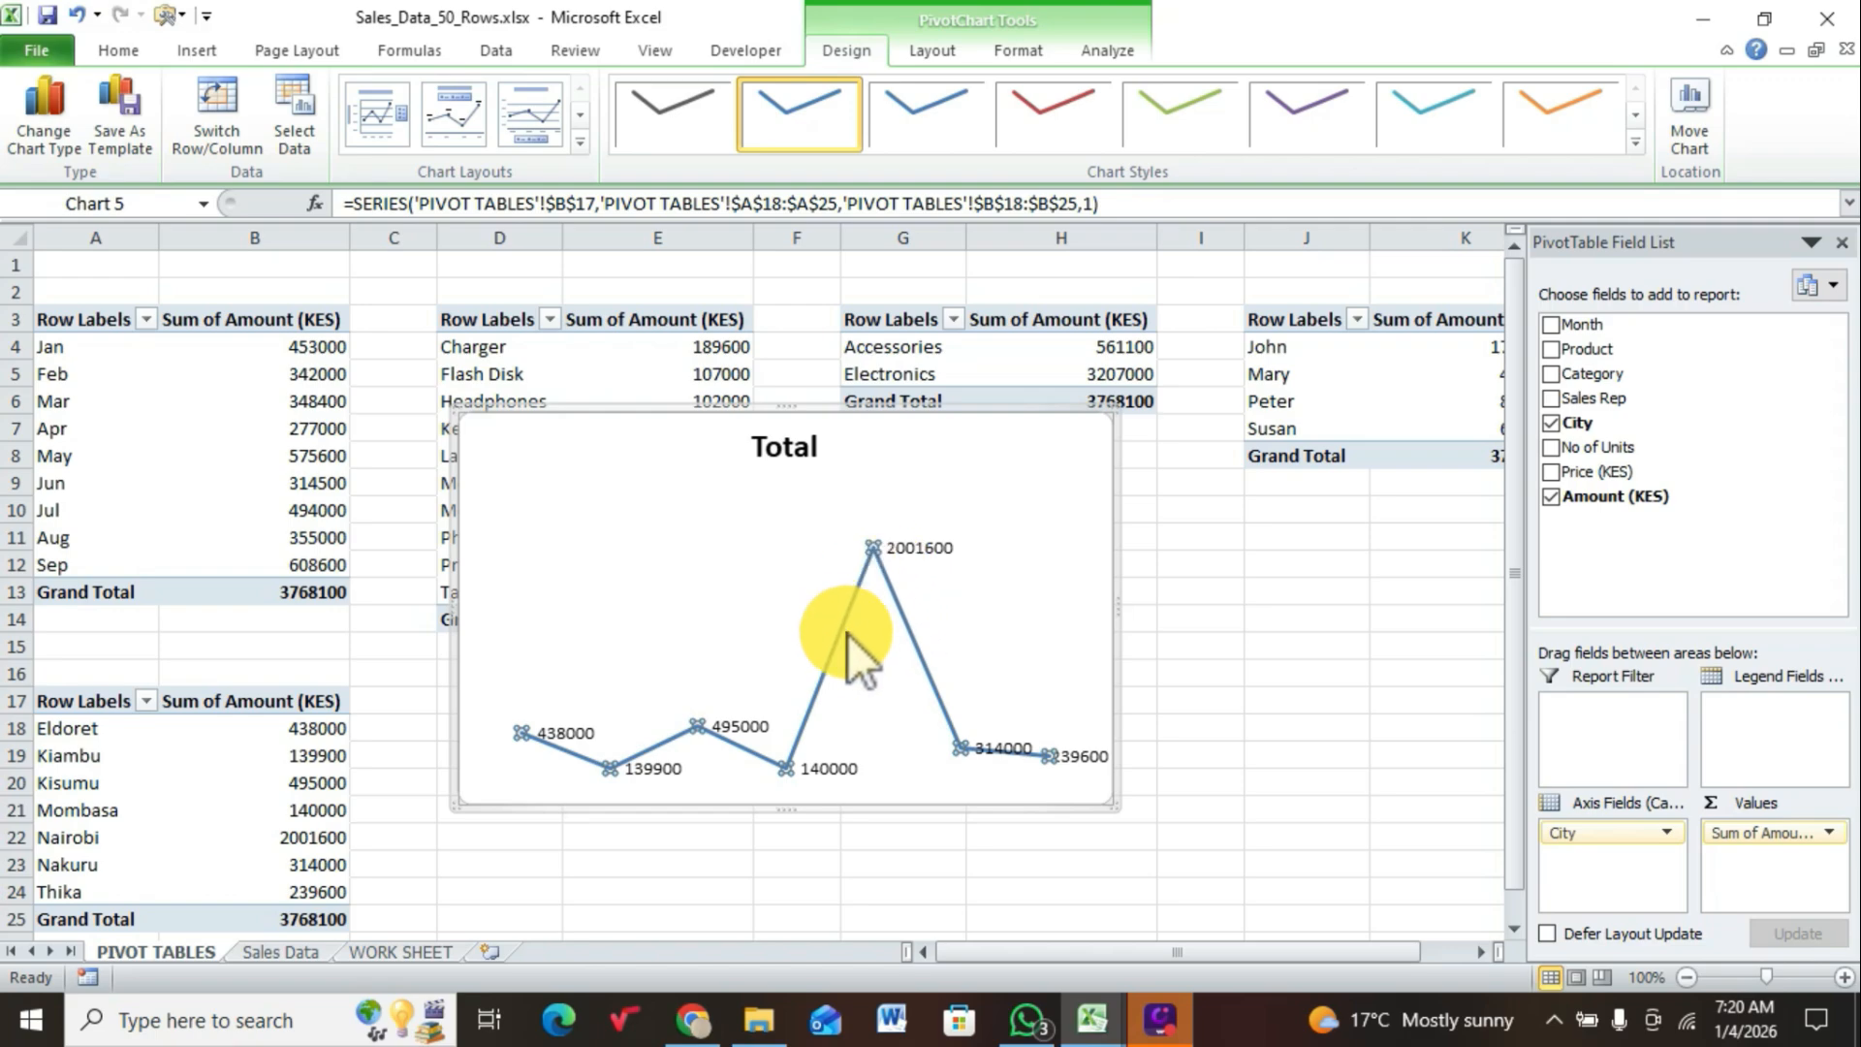
pyautogui.moveTo(851, 614)
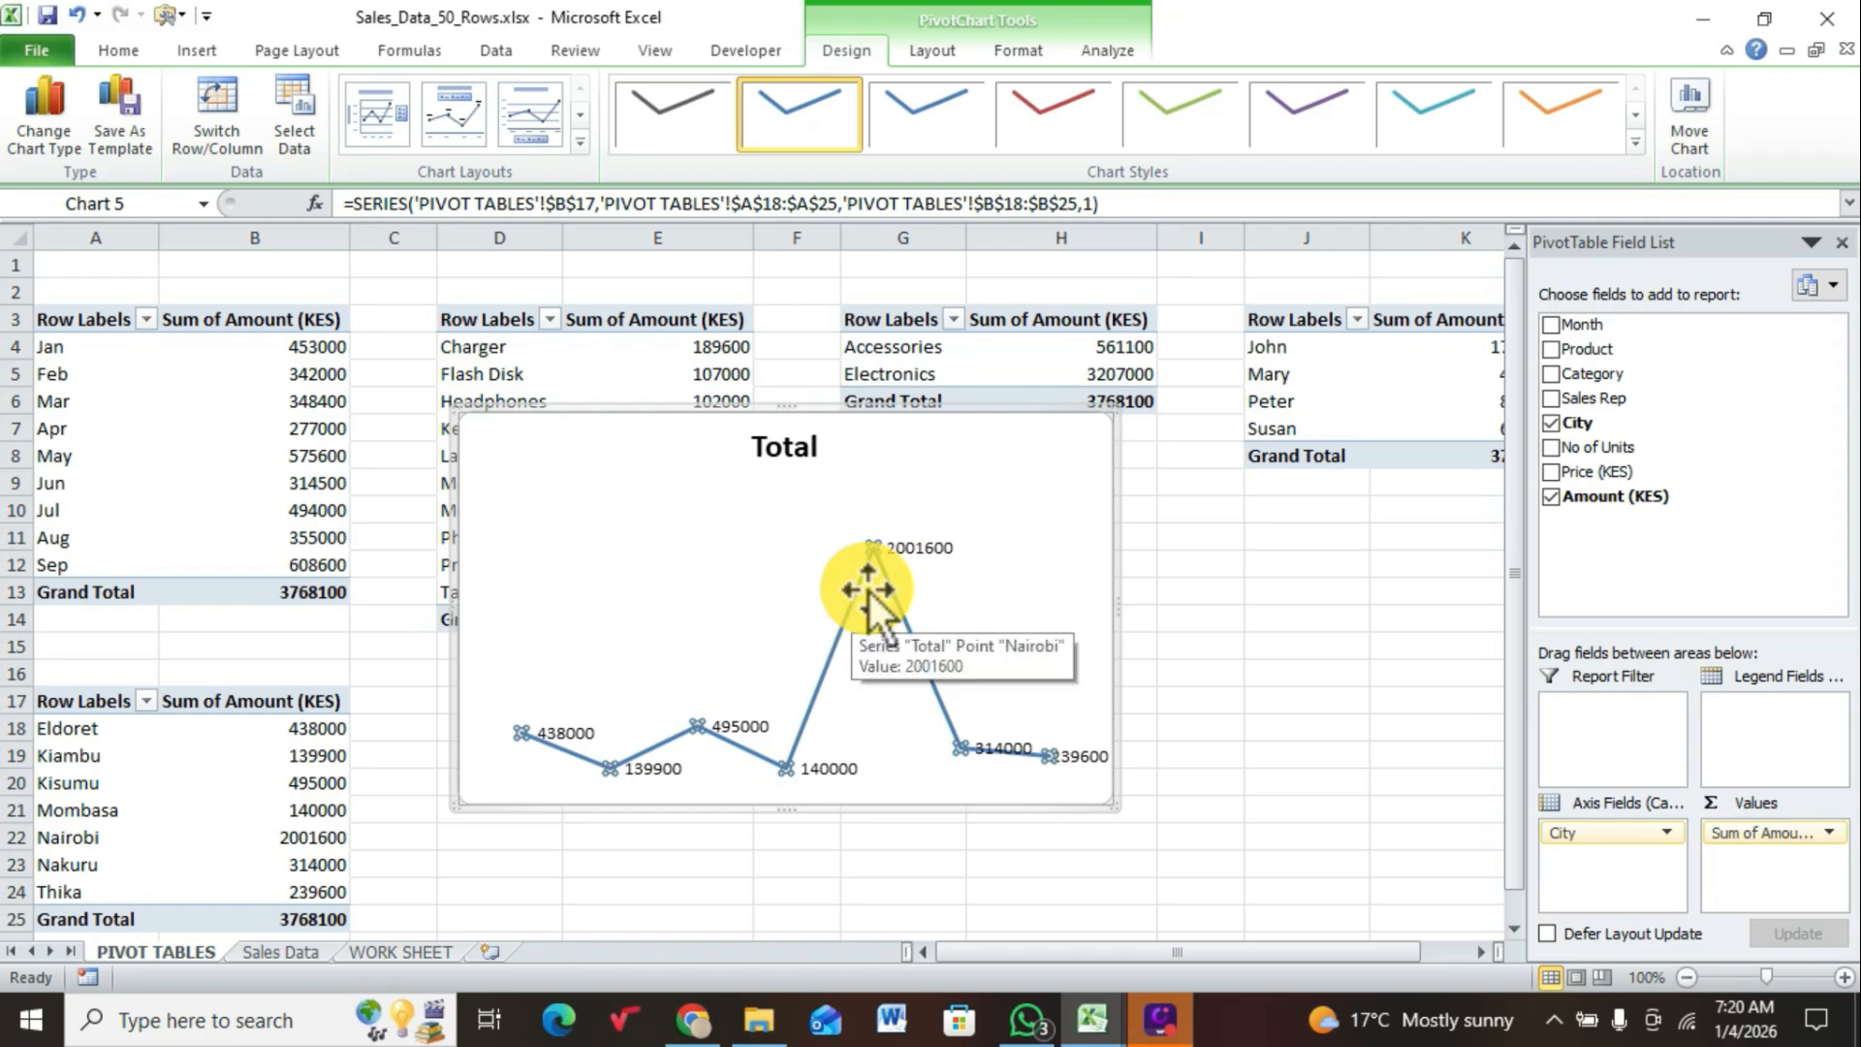
# Step: Replace the line chart's title text with CITY
pyautogui.click(805, 452)
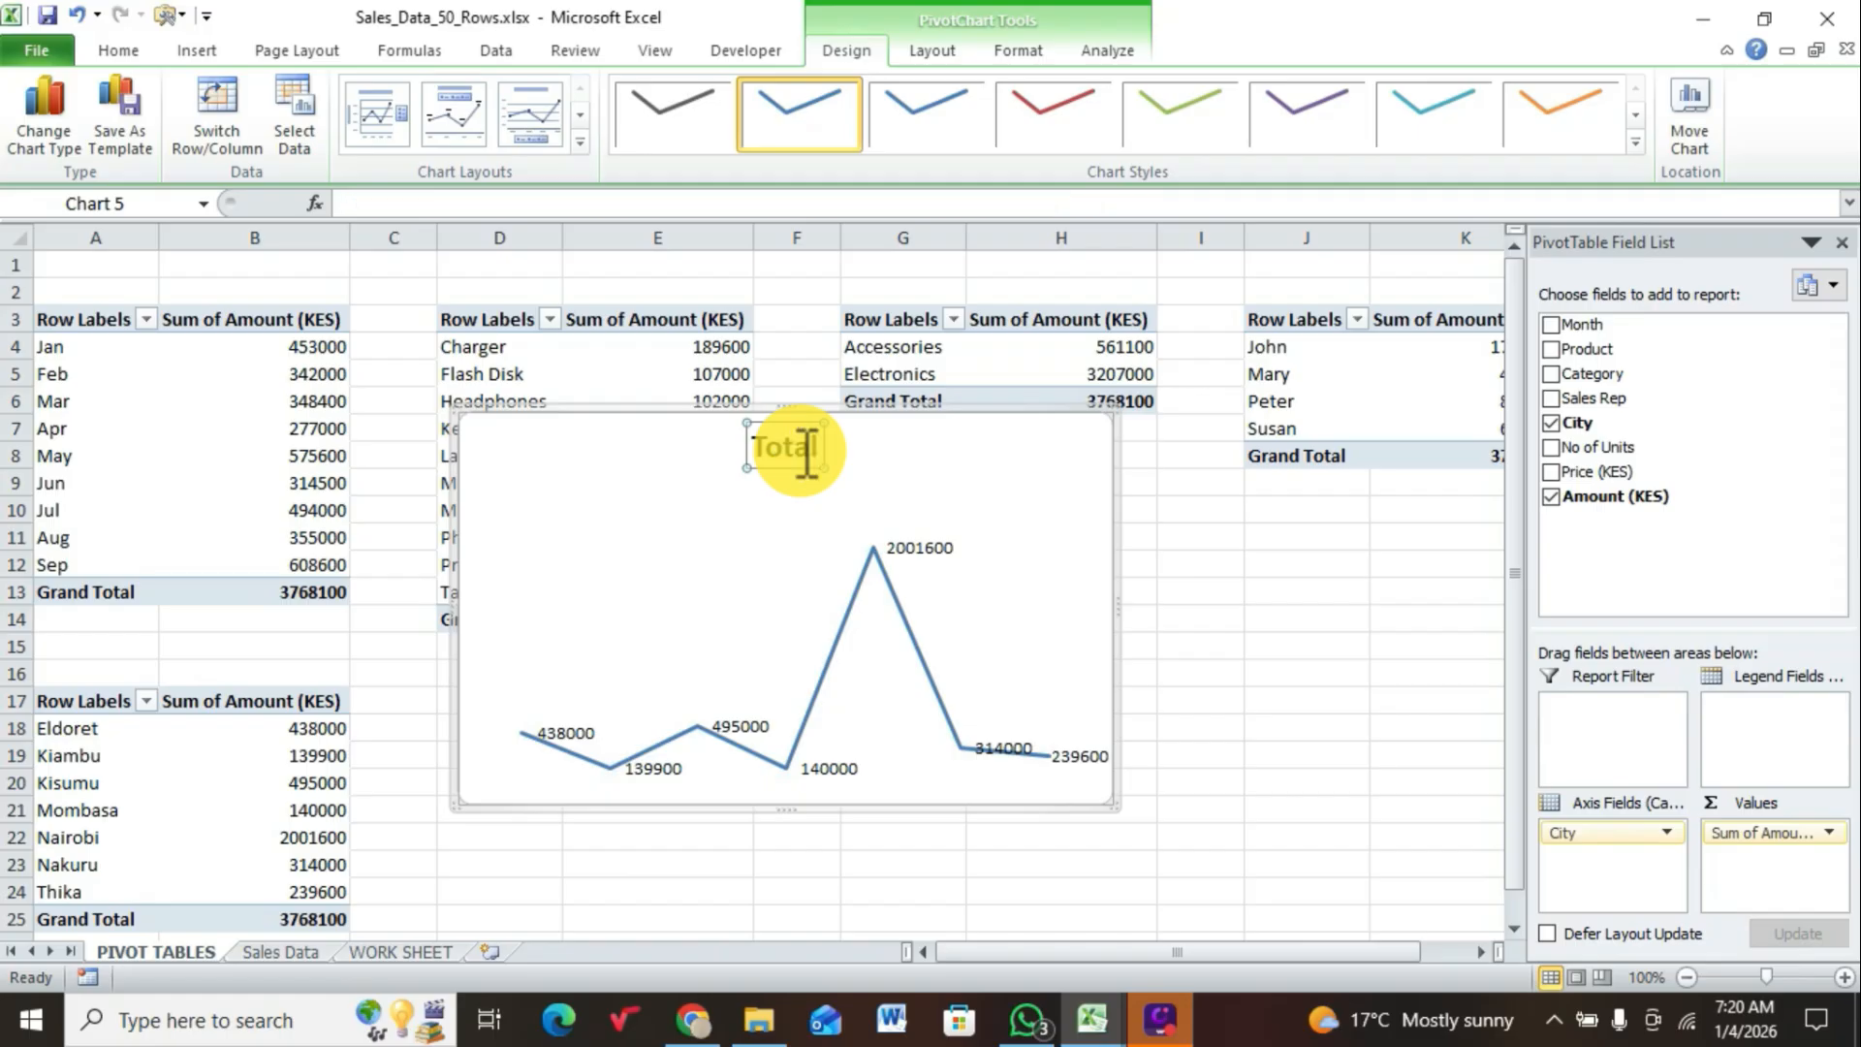
pyautogui.press('BackSpace')
pyautogui.press('BackSpace')
pyautogui.press('BackSpace')
pyautogui.press('Delete')
pyautogui.press('Delete')
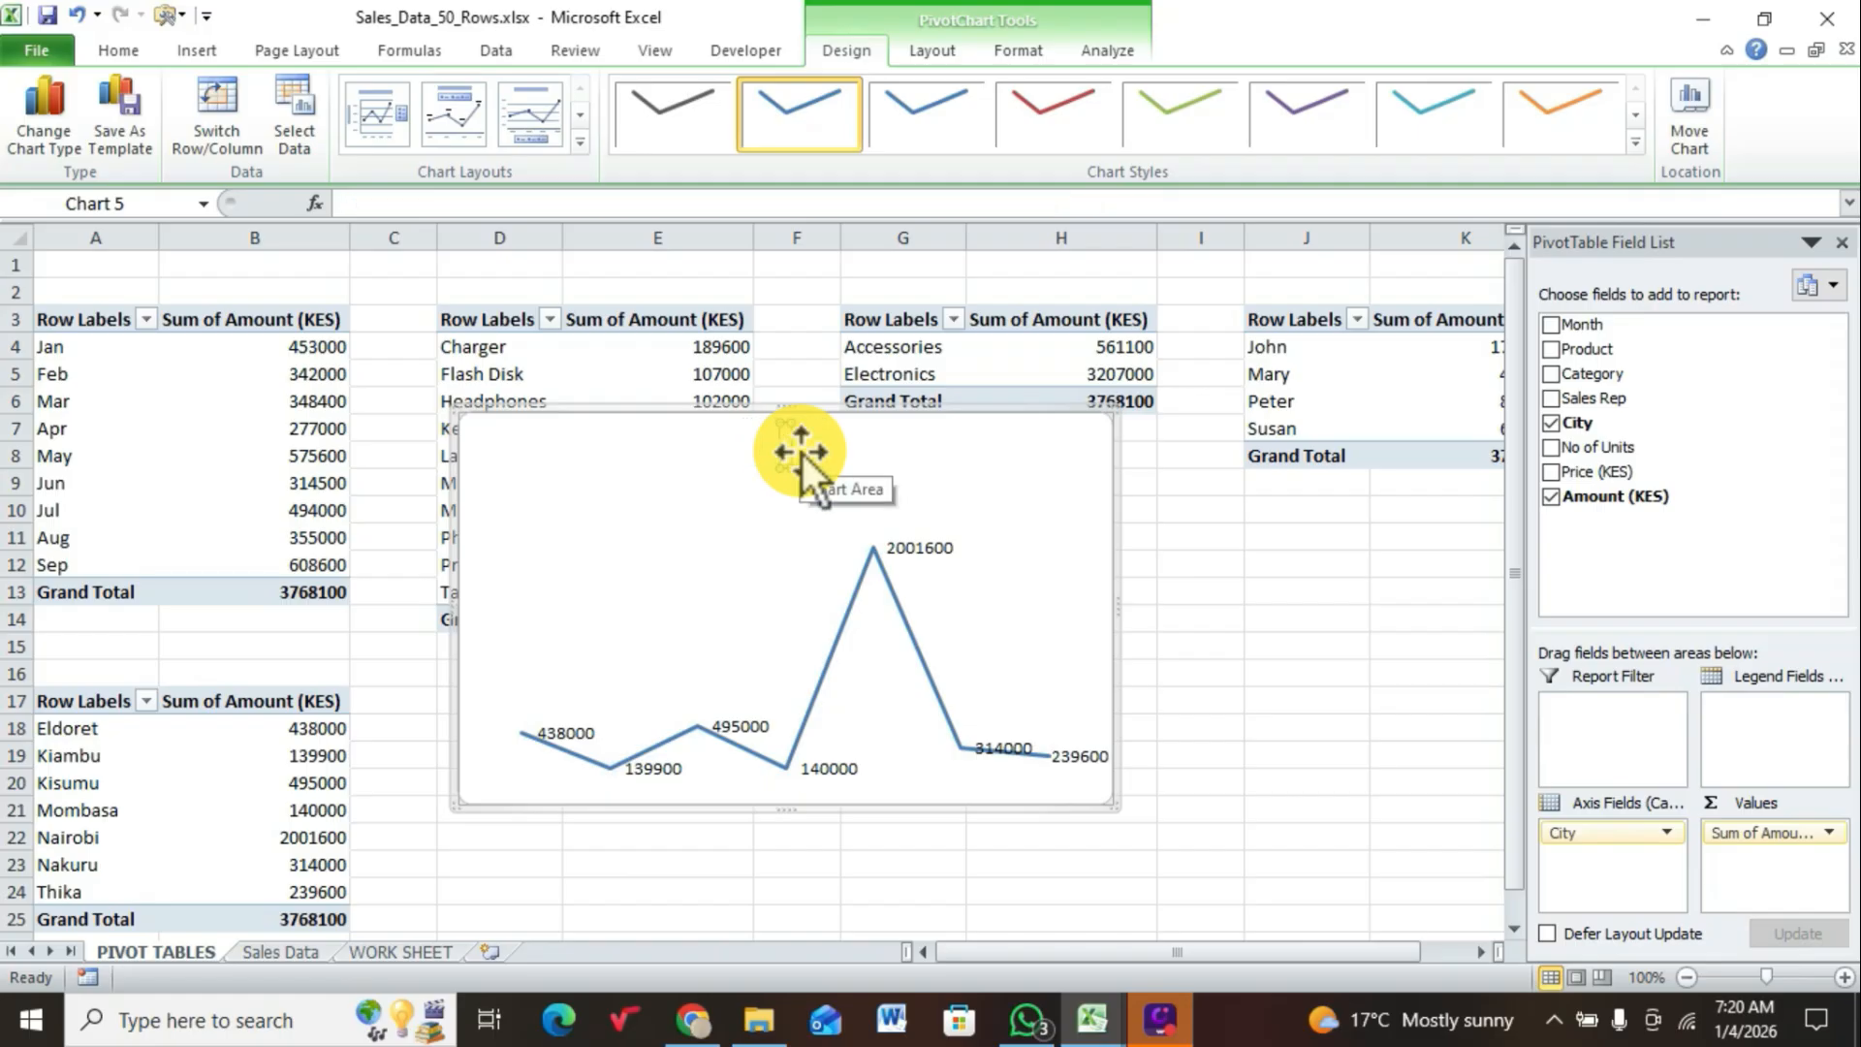
pyautogui.write('AMO')
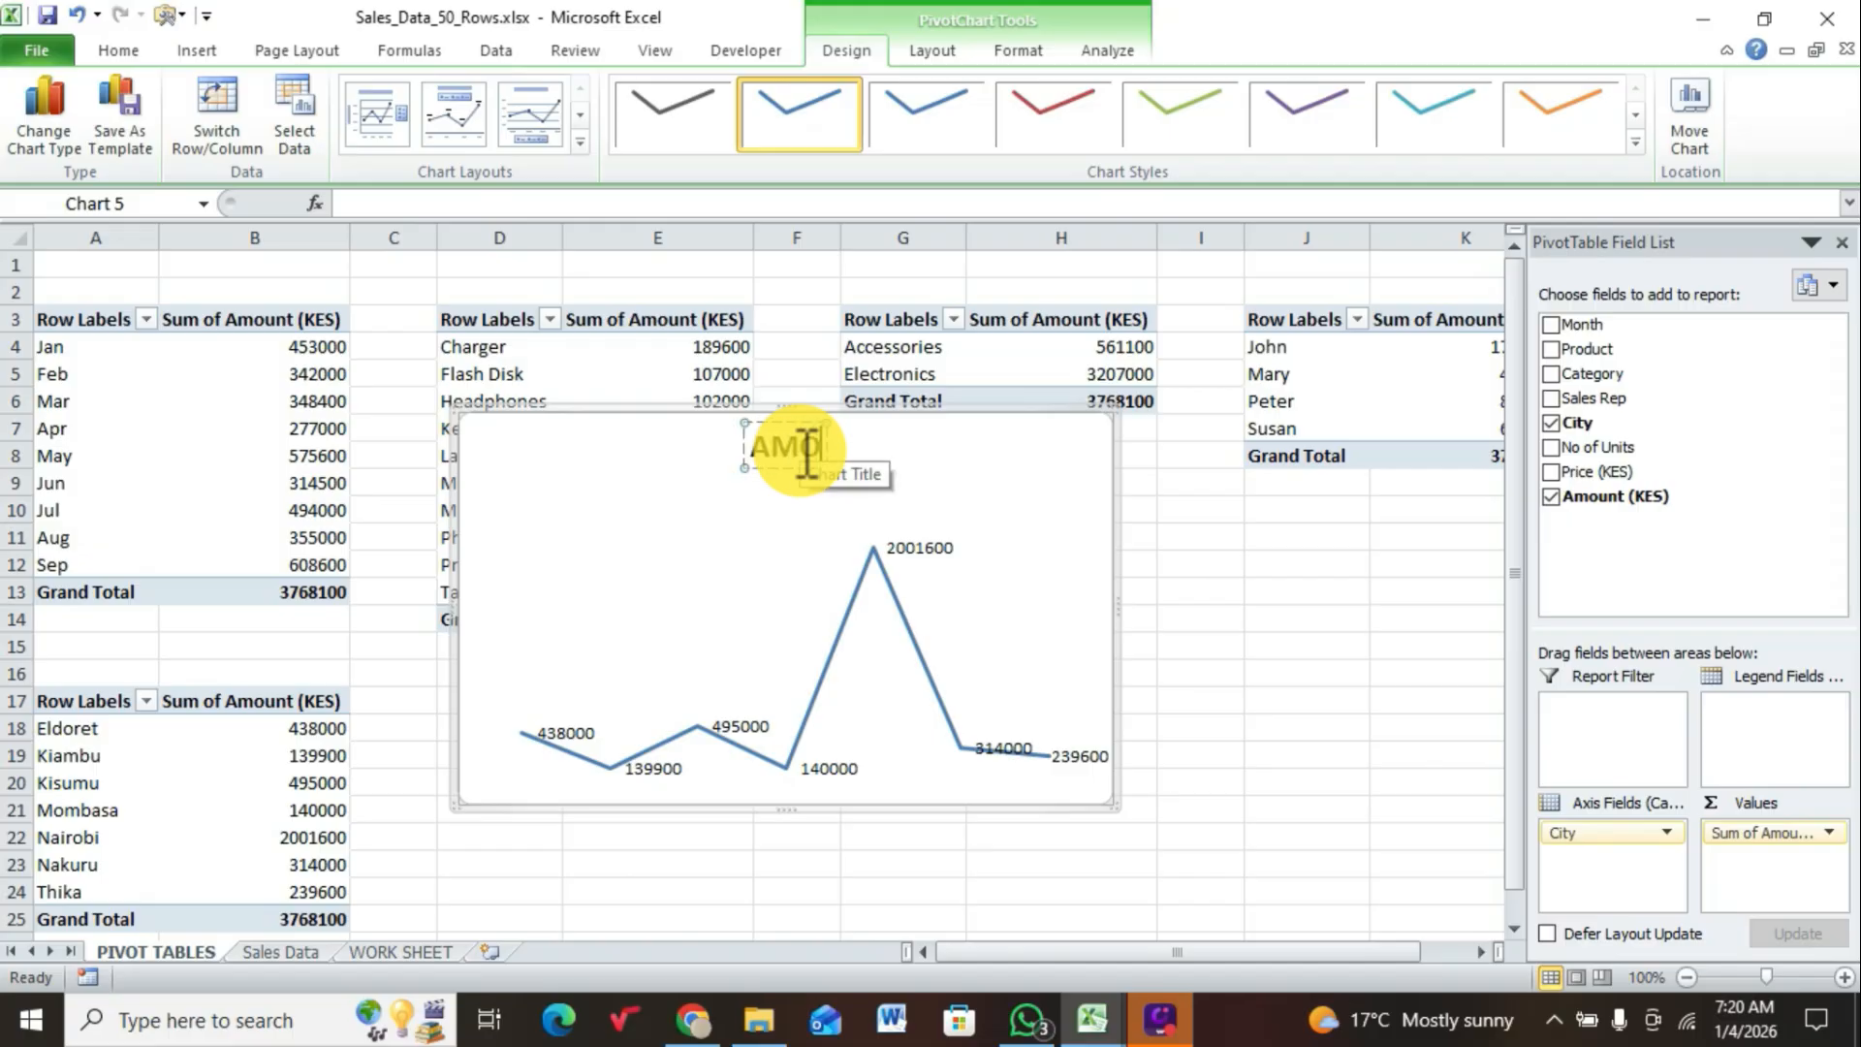
pyautogui.write('UNT')
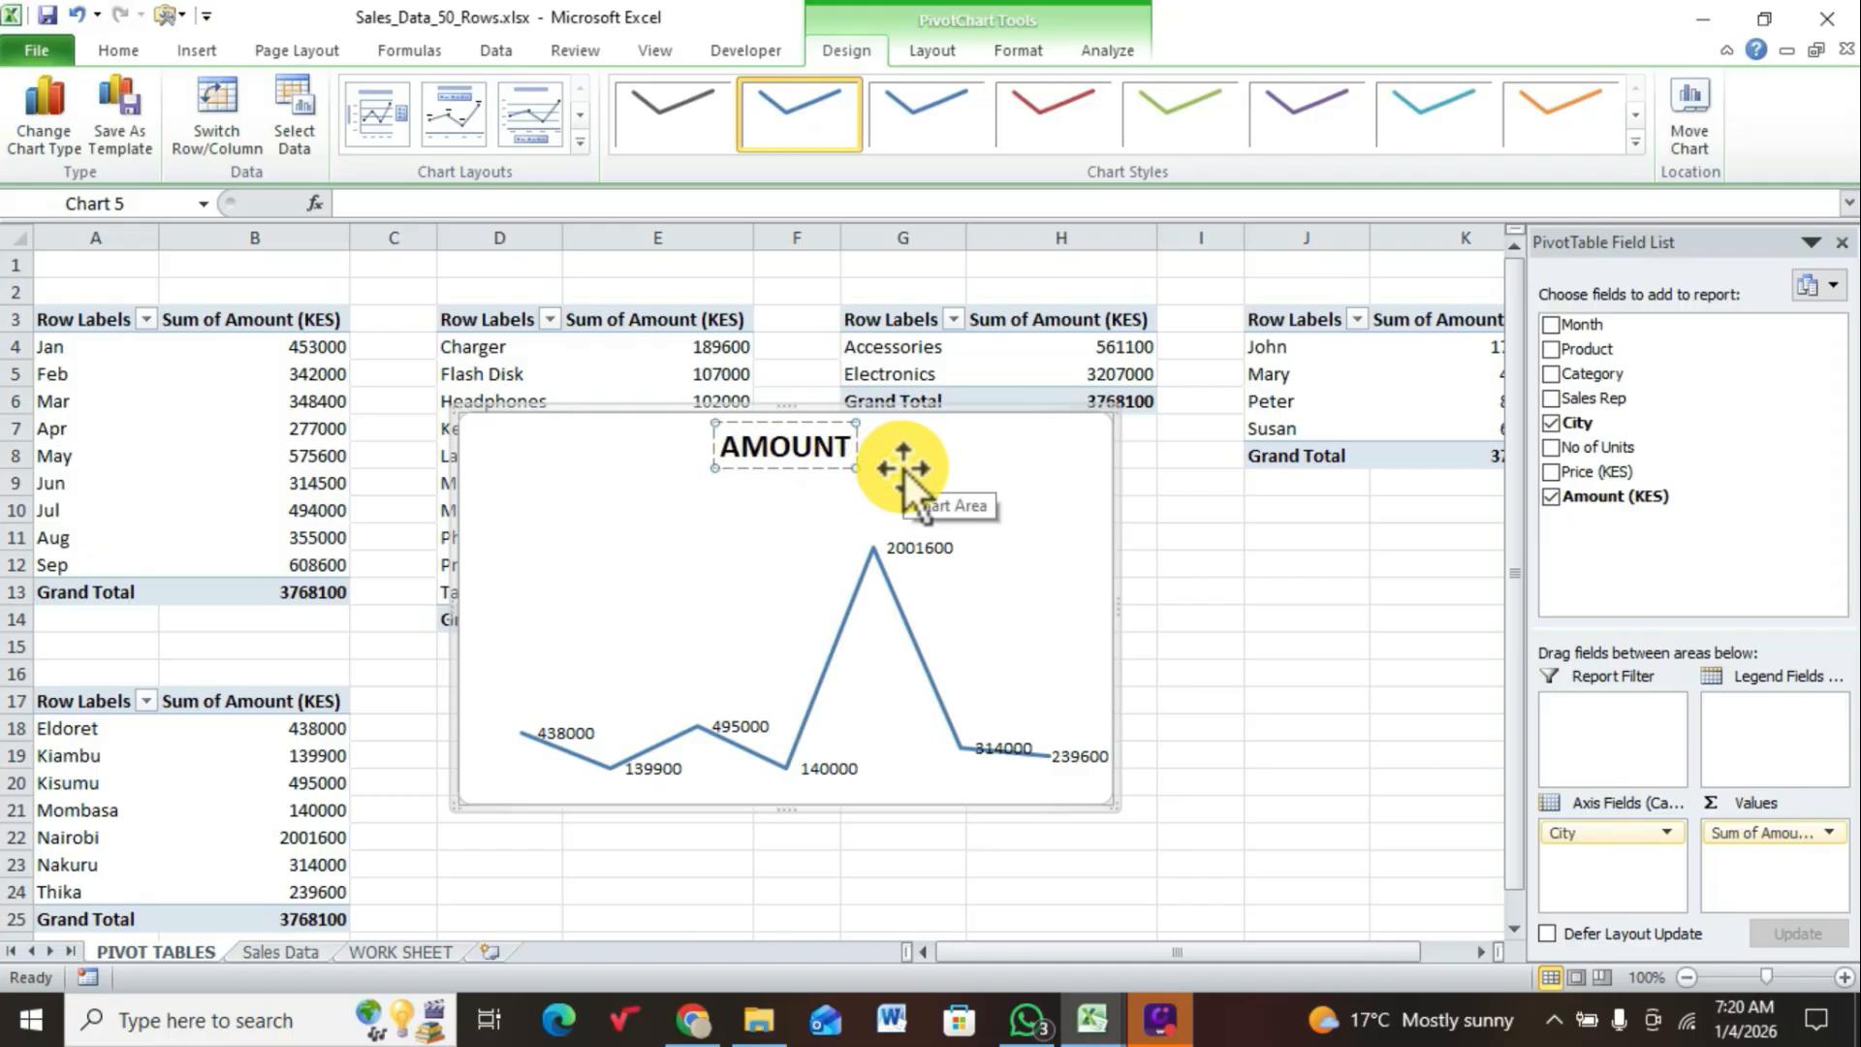
pyautogui.press('BackSpace')
pyautogui.press('BackSpace')
pyautogui.press('BackSpace')
pyautogui.press('BackSpace')
pyautogui.press('BackSpace')
pyautogui.press('BackSpace')
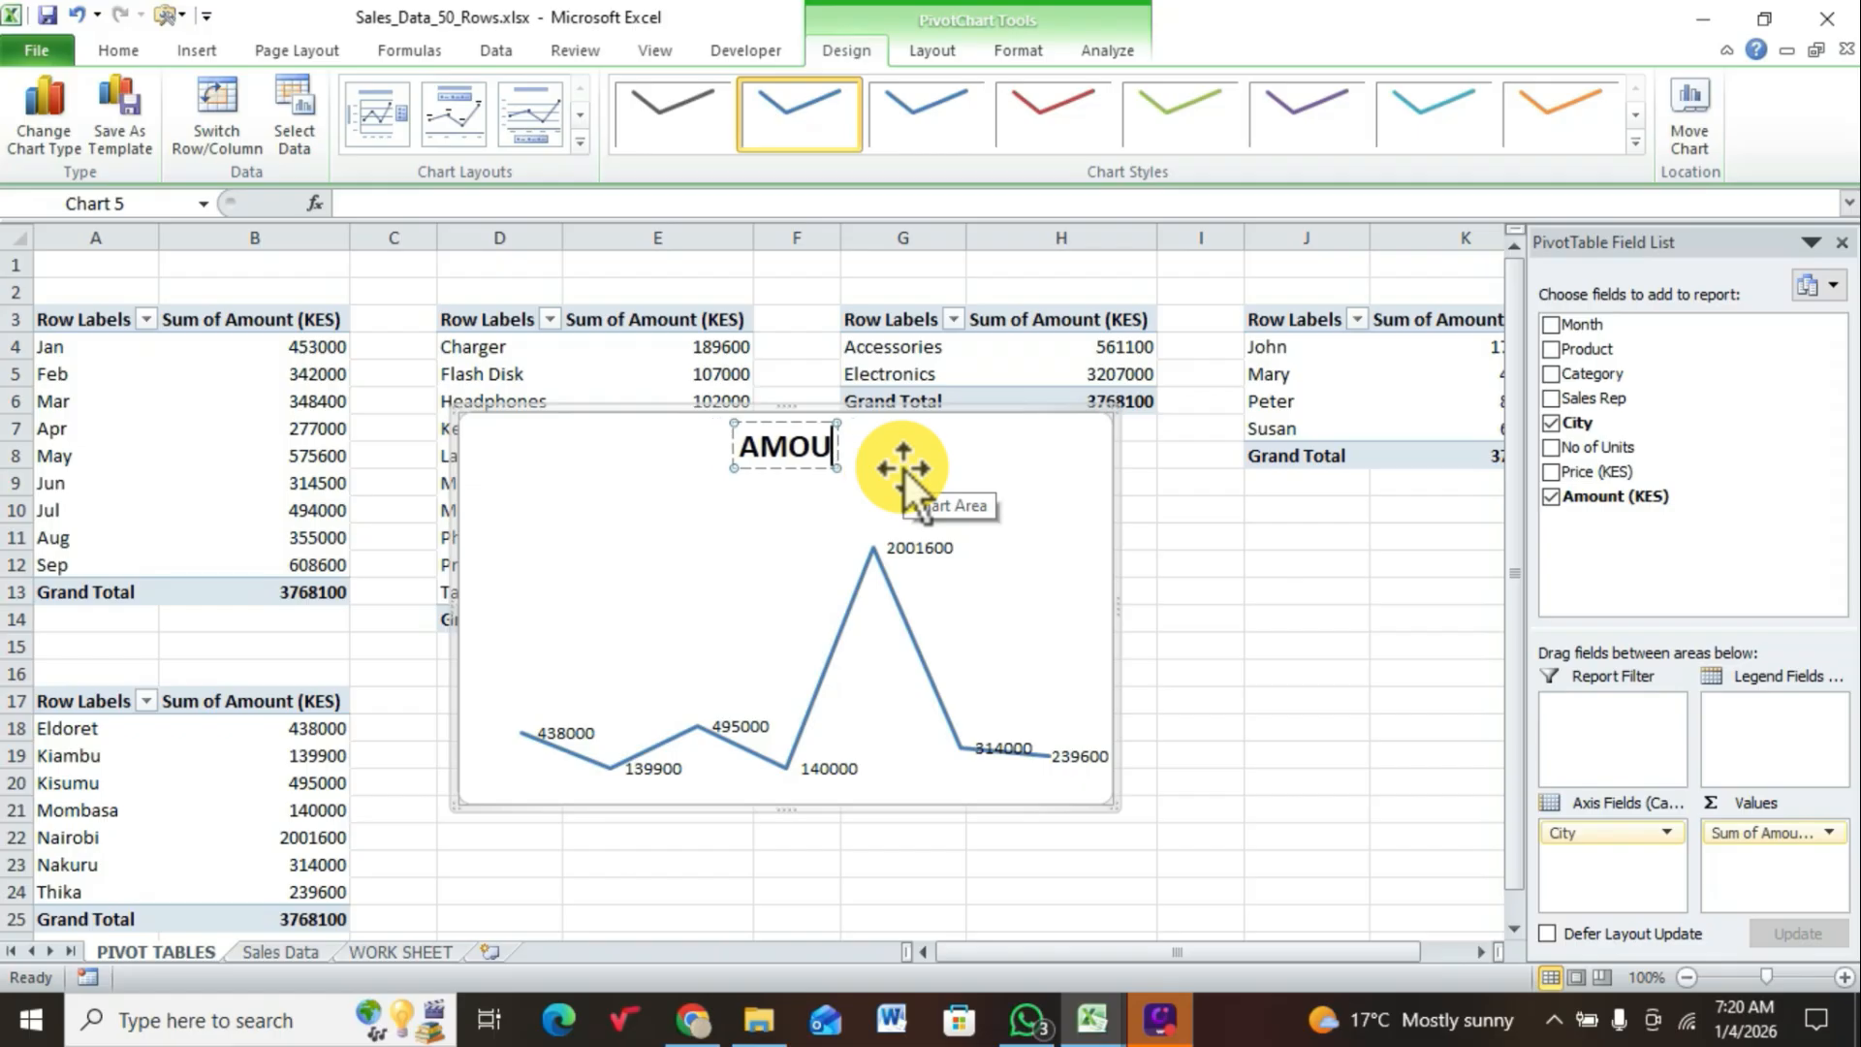
pyautogui.write('CITY')
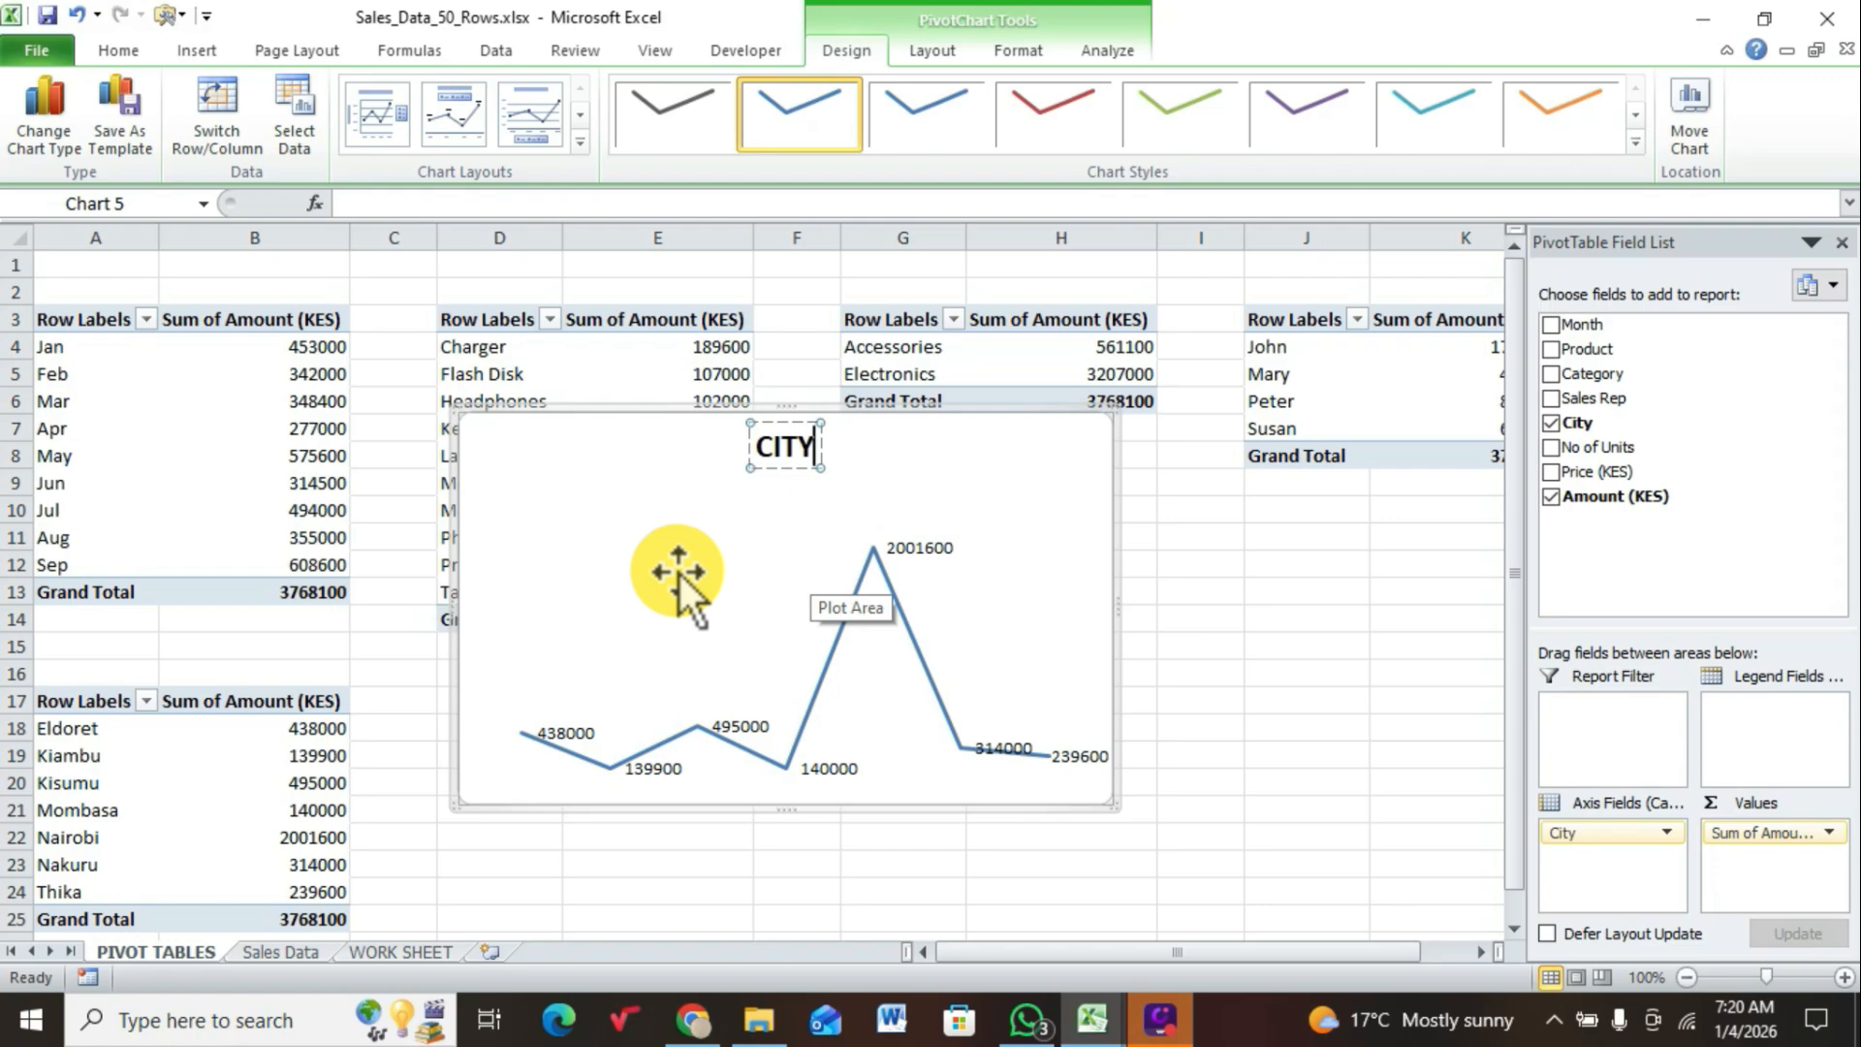
pyautogui.click(823, 597)
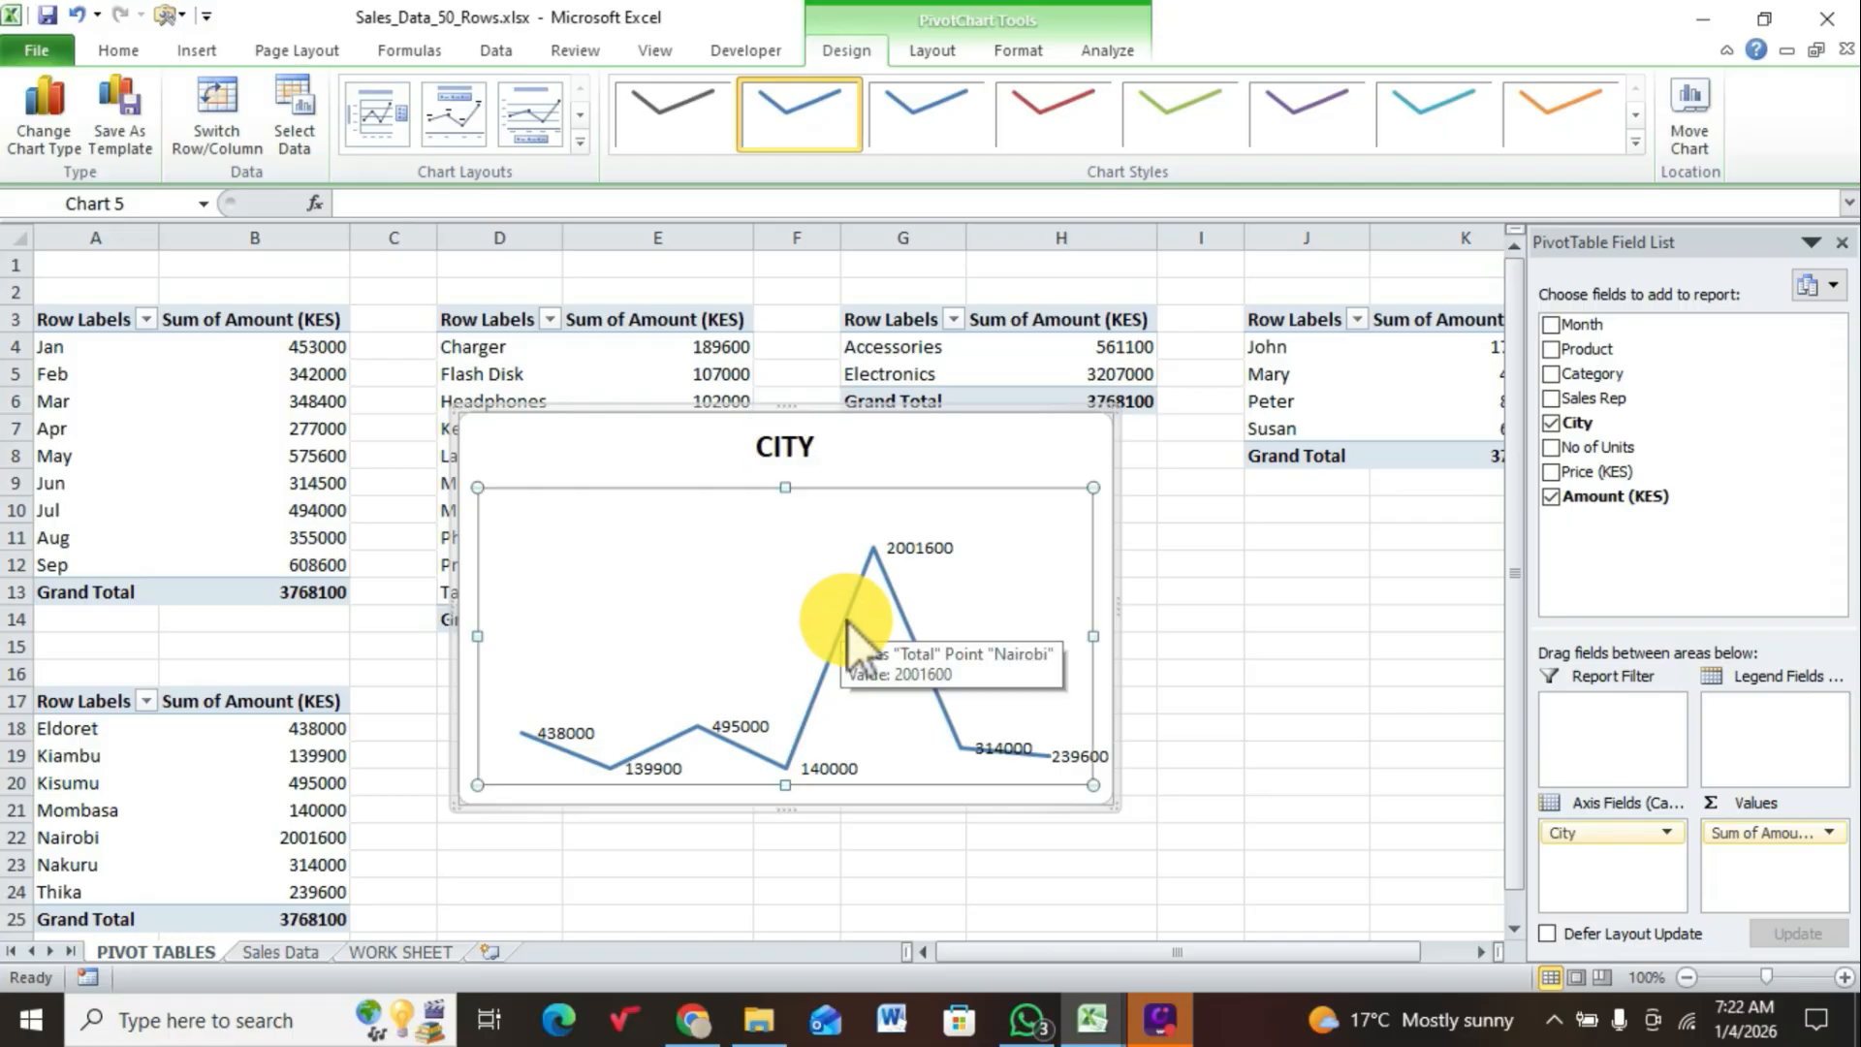
# Step: Format the data series of the CITY chart as a smoothed line
pyautogui.click(847, 622)
pyautogui.rightClick(847, 622)
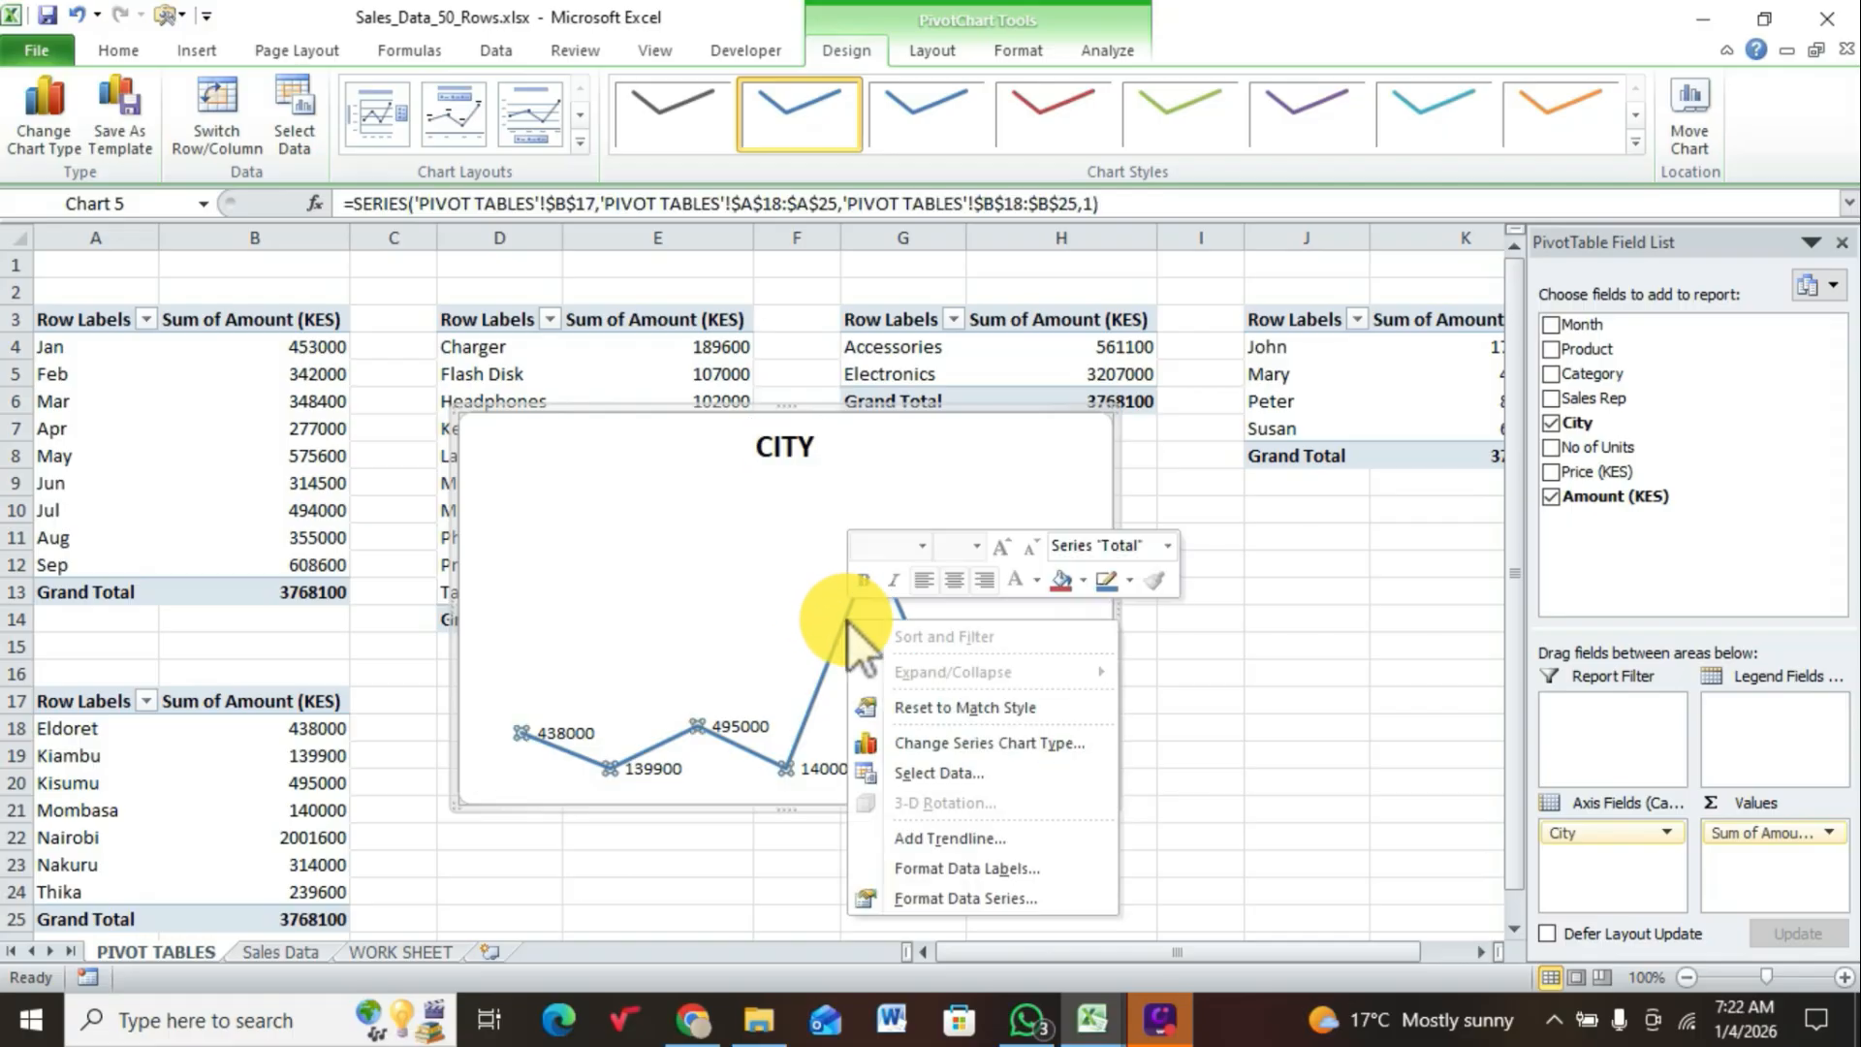
pyautogui.click(941, 898)
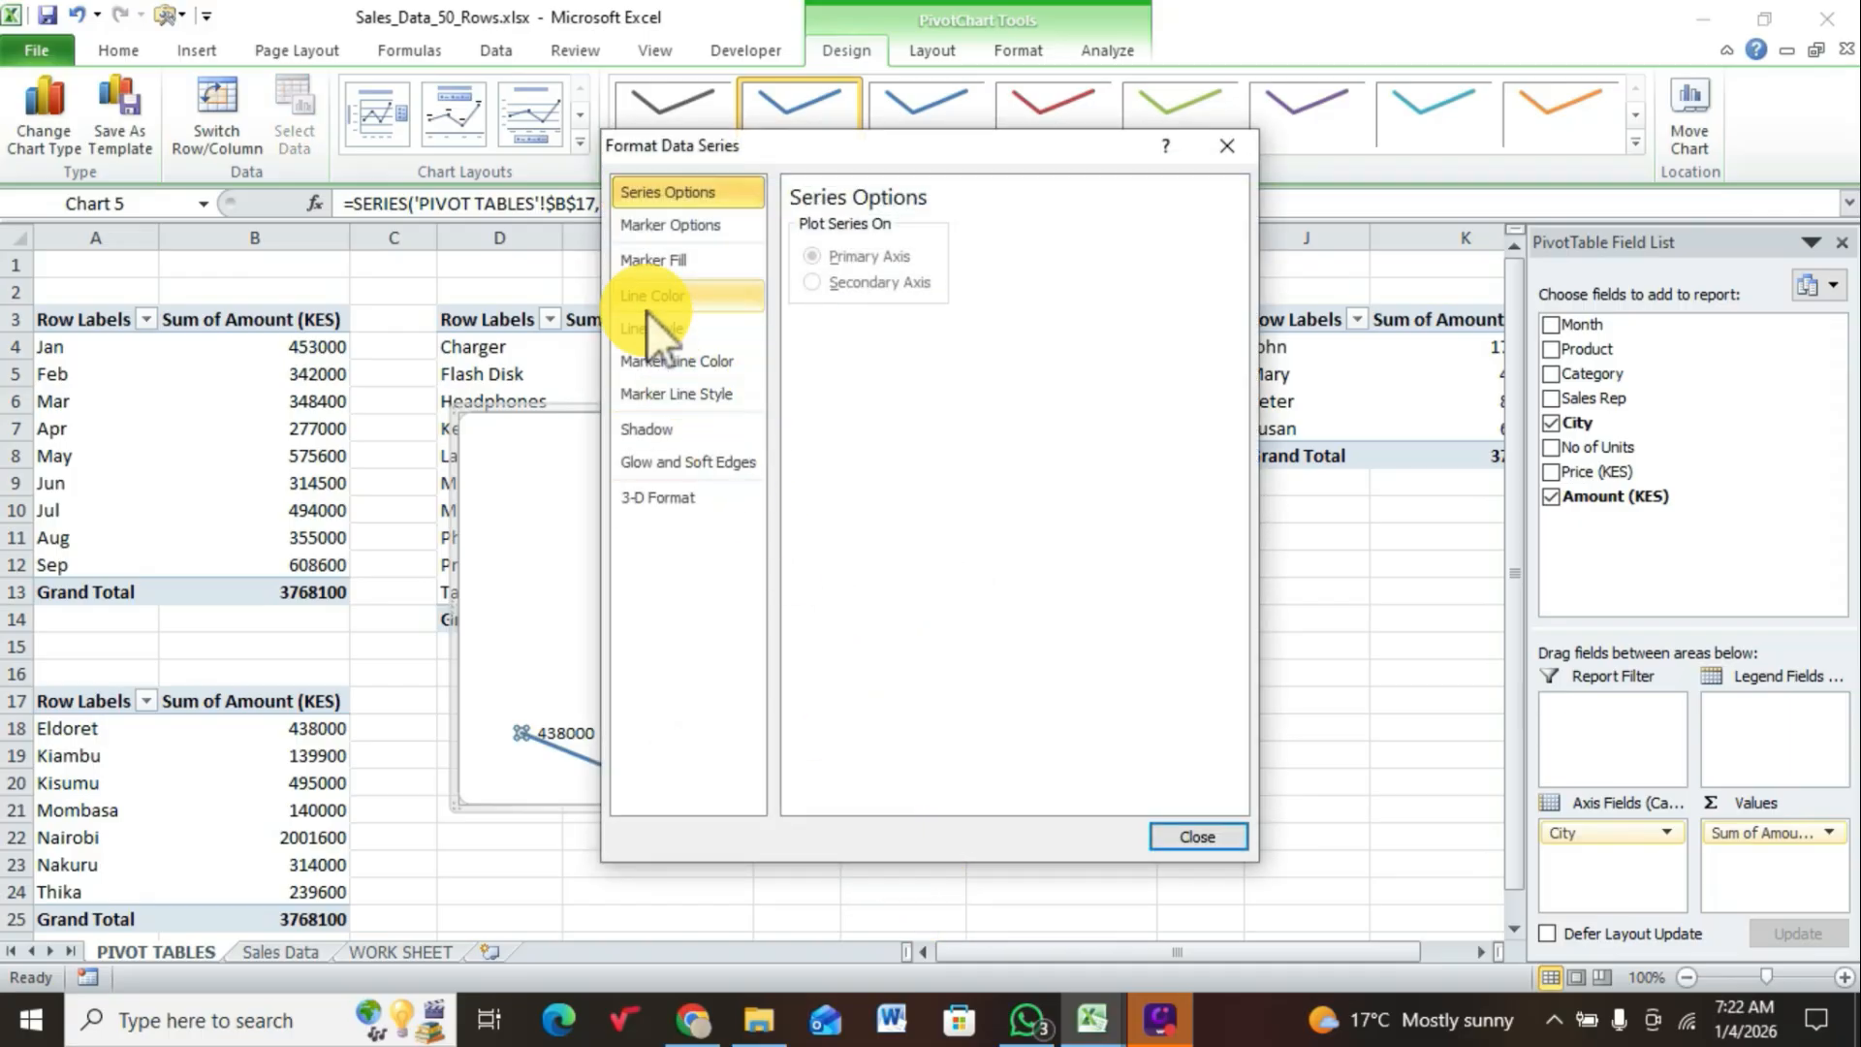
pyautogui.click(644, 330)
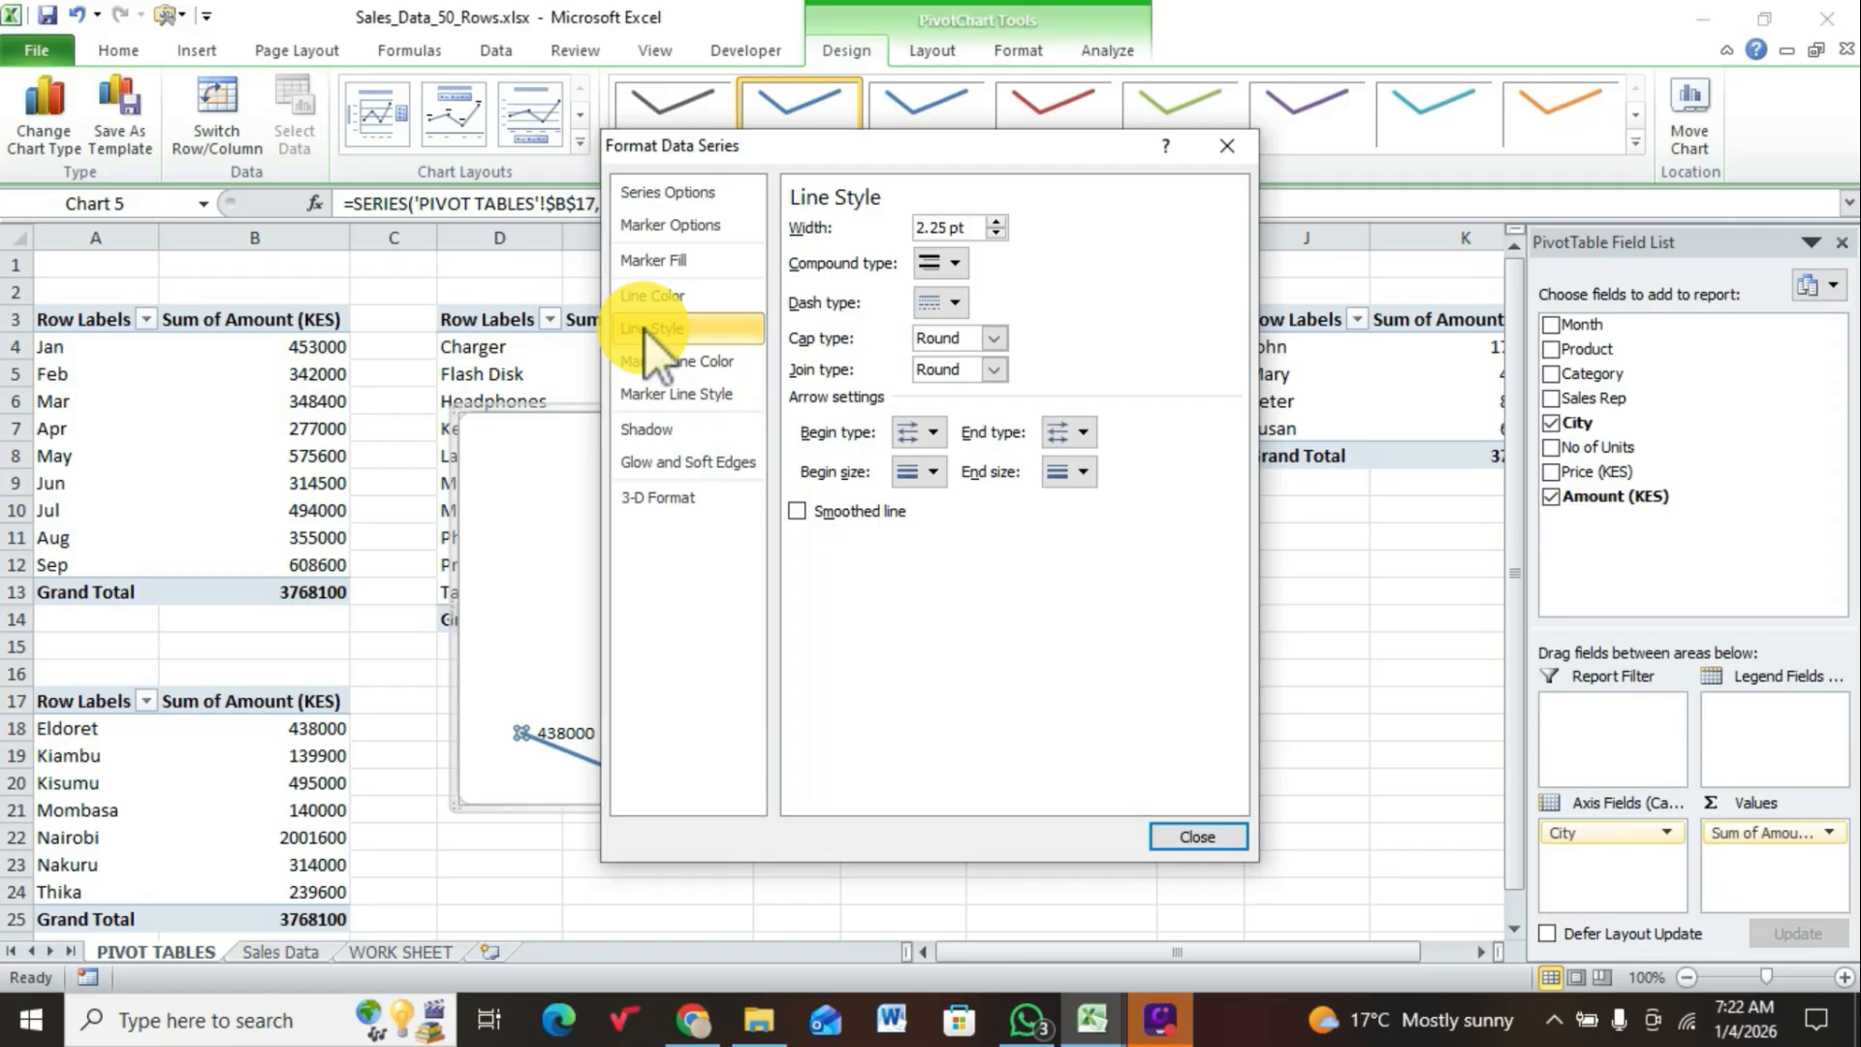
pyautogui.click(830, 512)
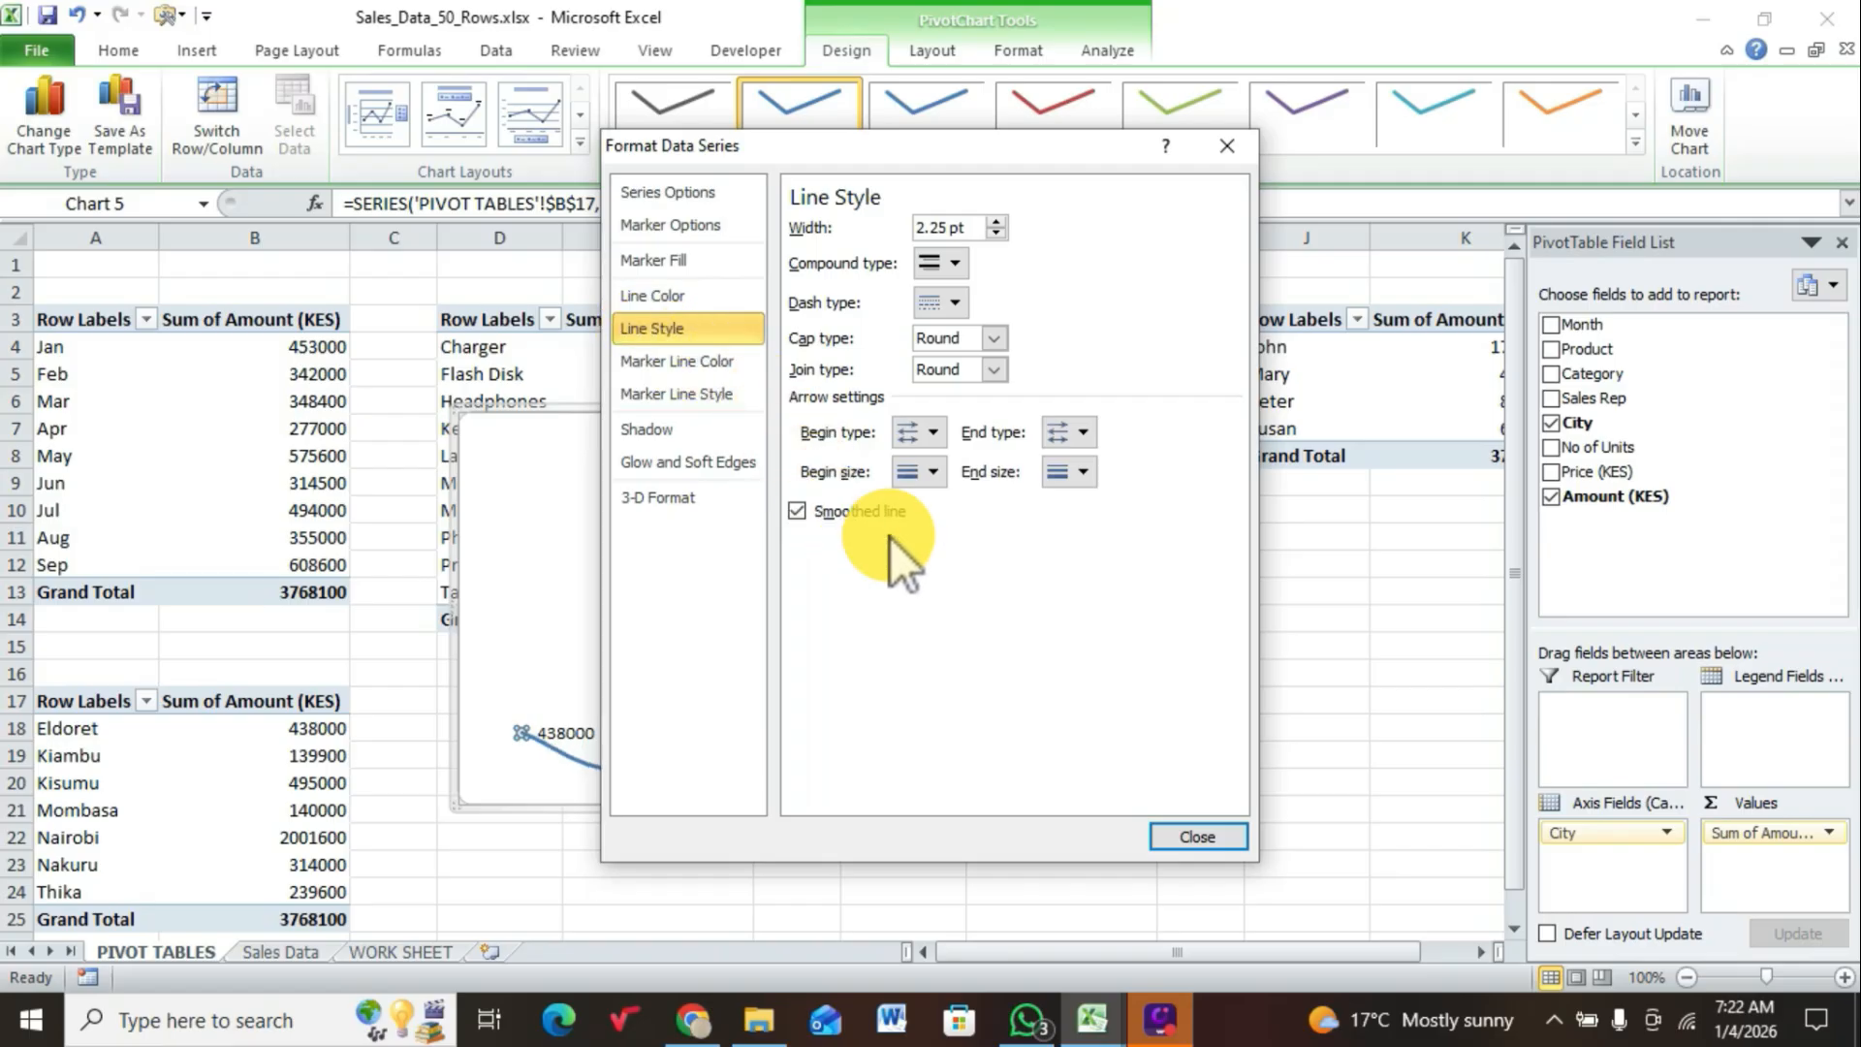
pyautogui.click(1198, 836)
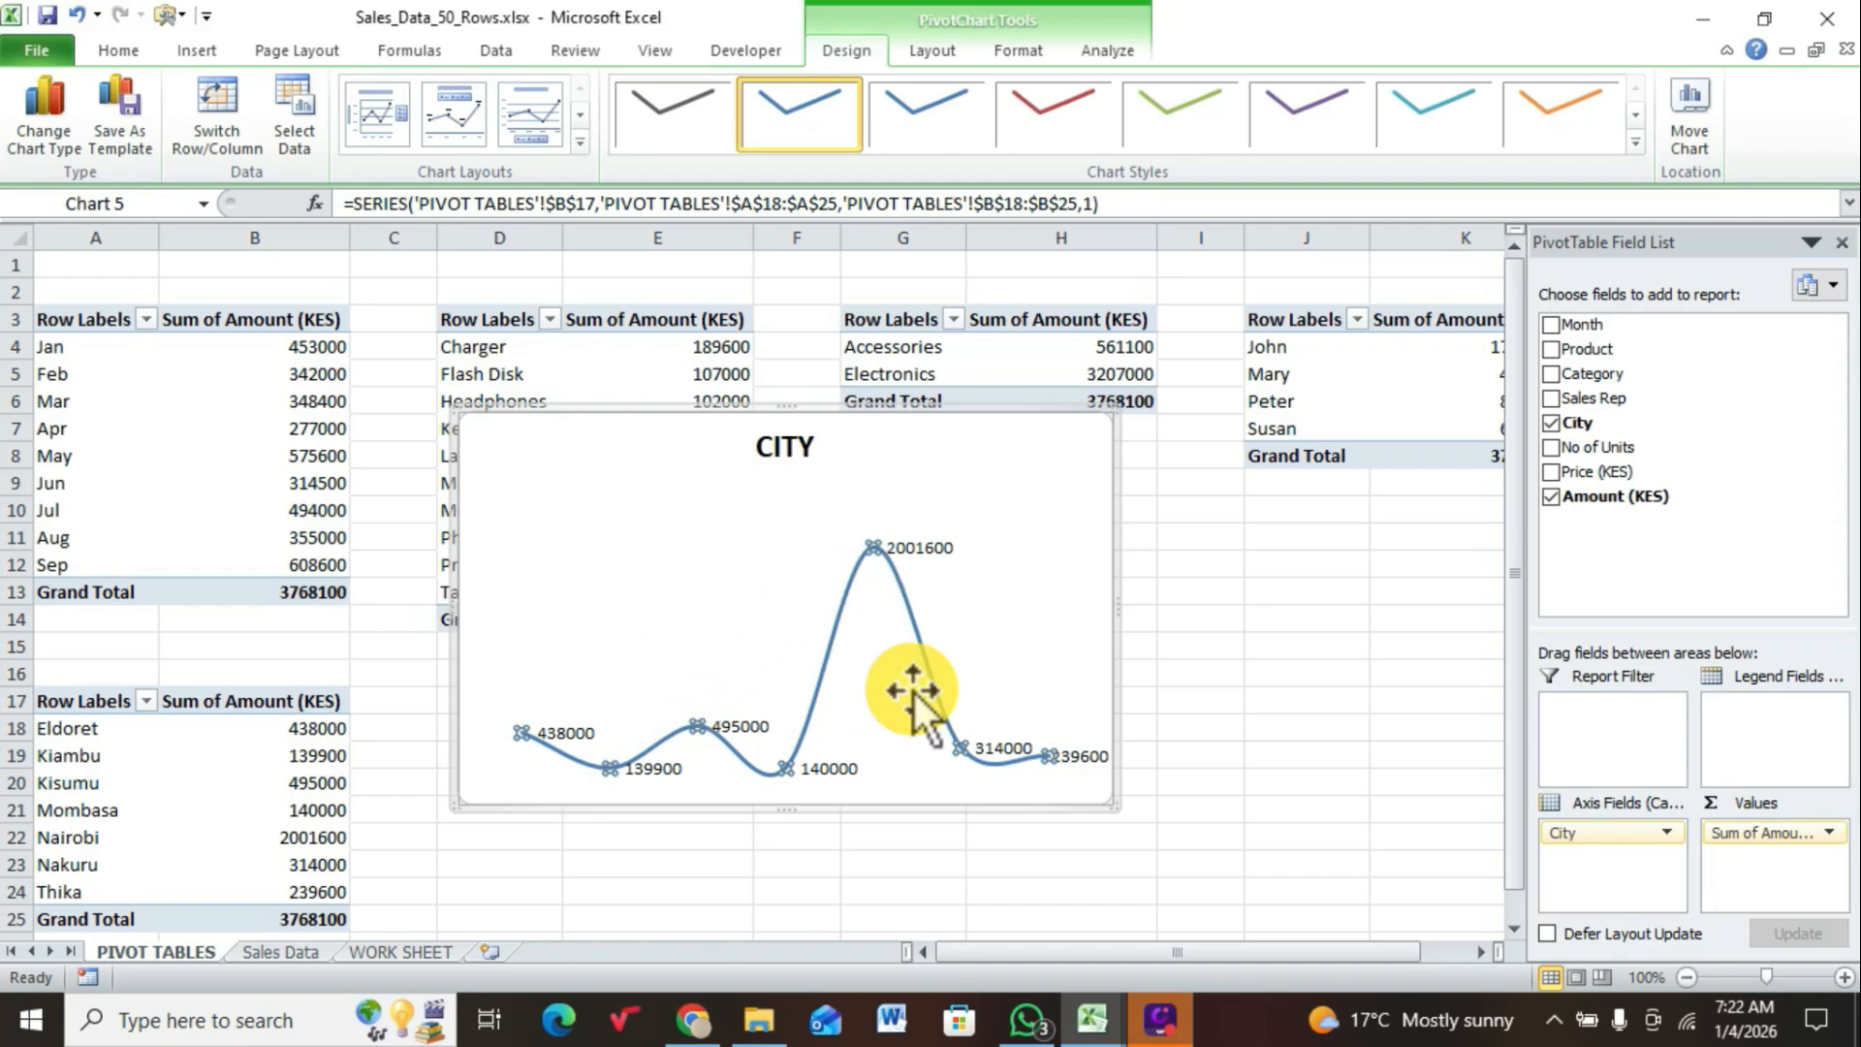
# Step: Cut the CITY line chart from the PIVOT TABLES sheet and paste it into WORK SHEET at cell I43
pyautogui.rightClick(948, 465)
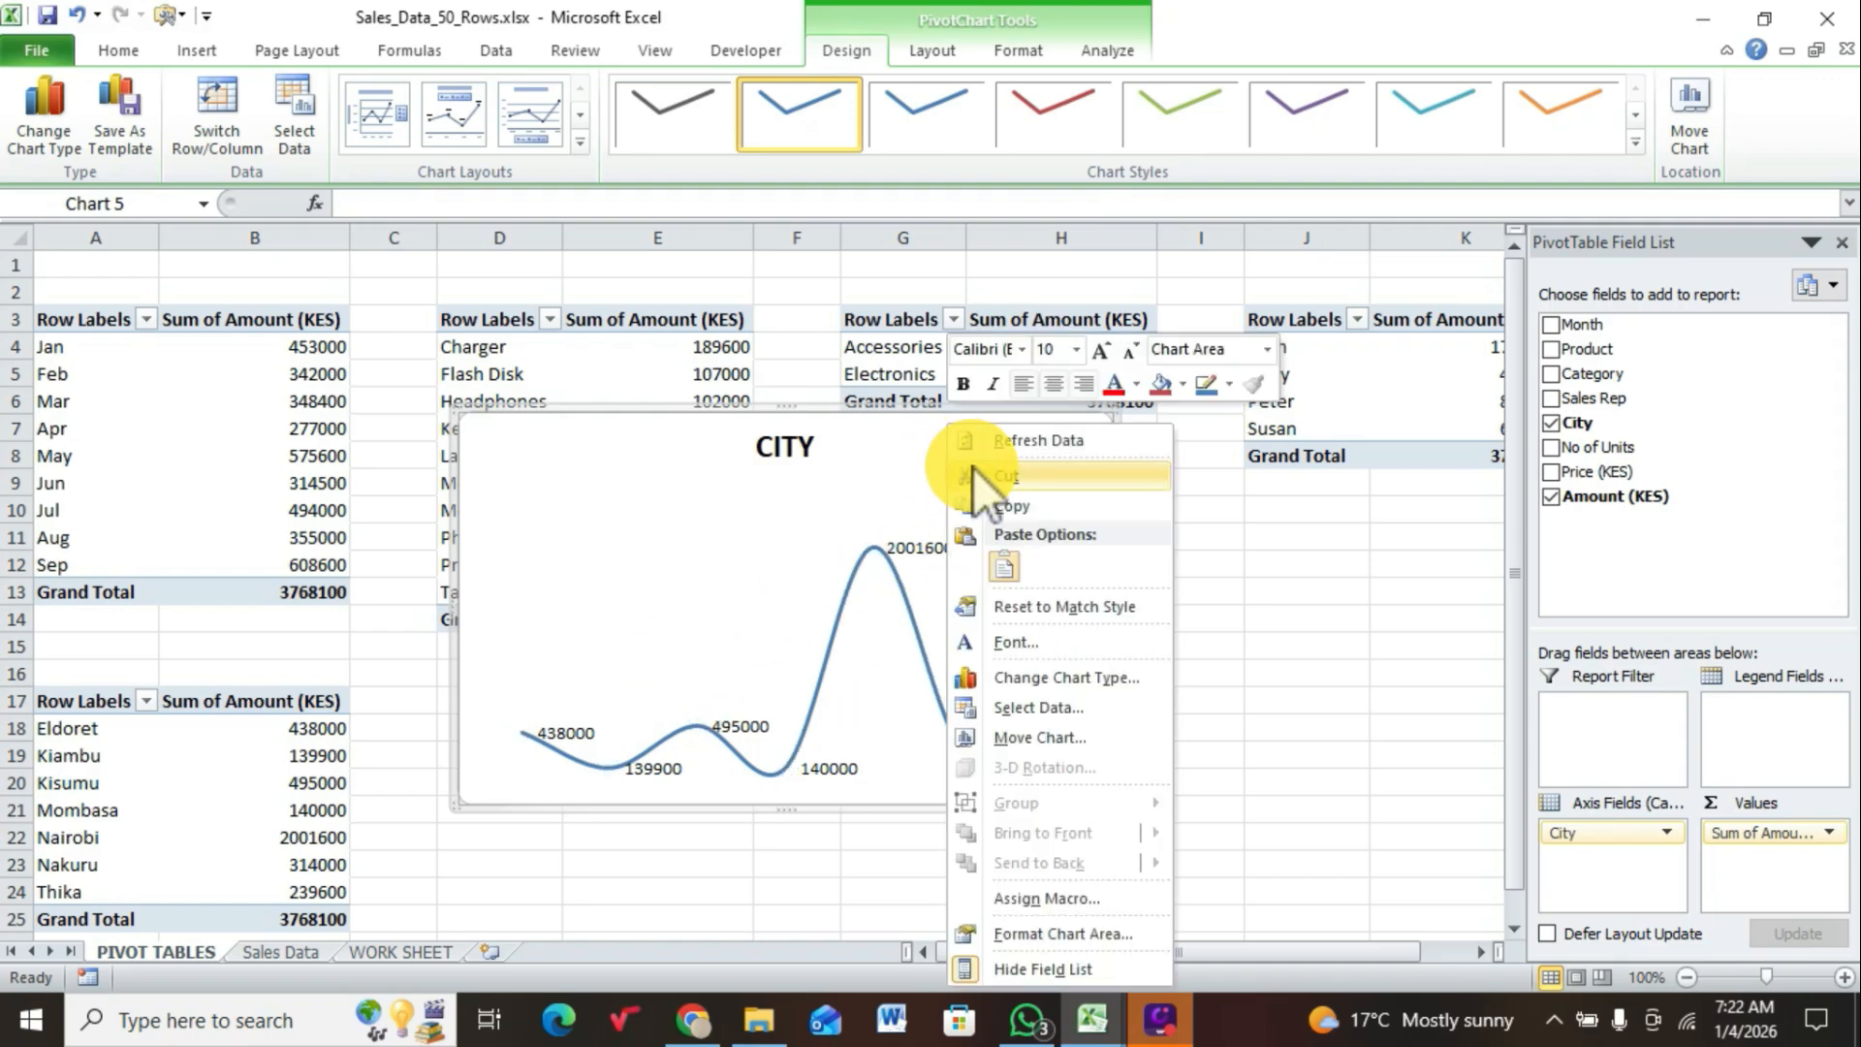
pyautogui.click(988, 475)
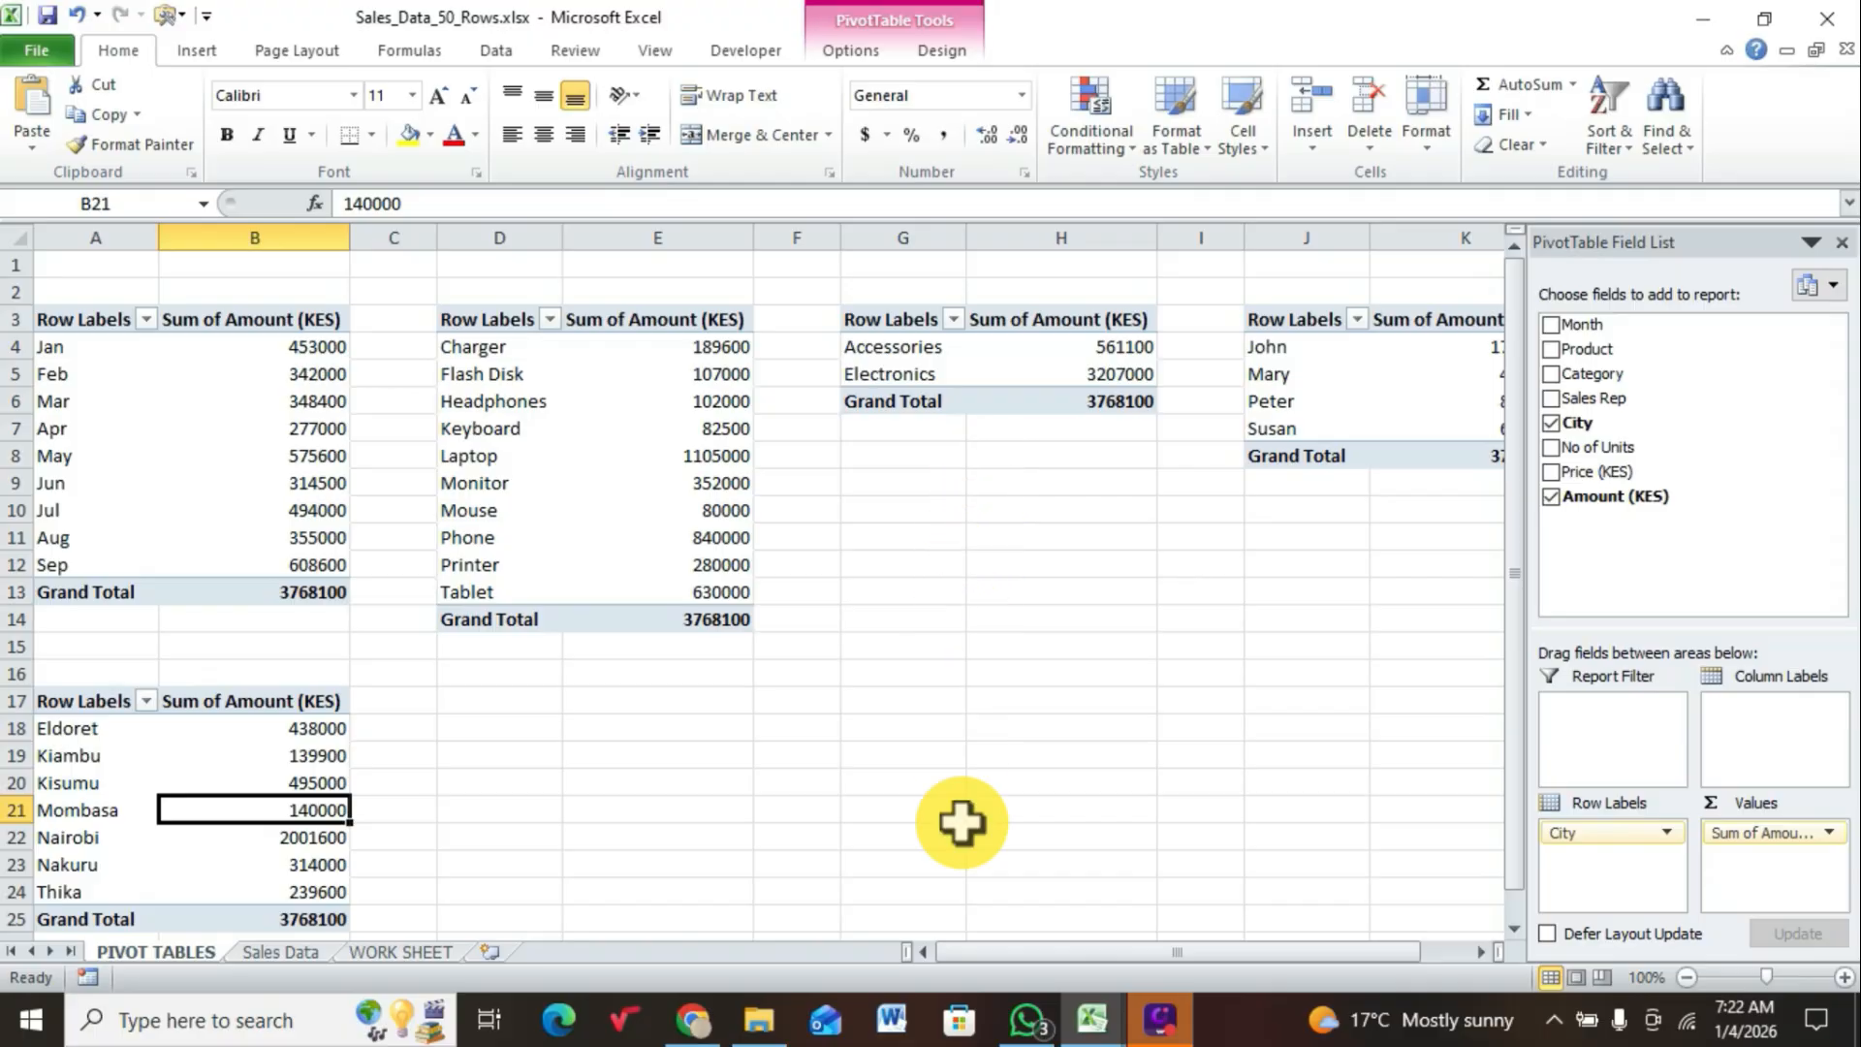
pyautogui.click(421, 945)
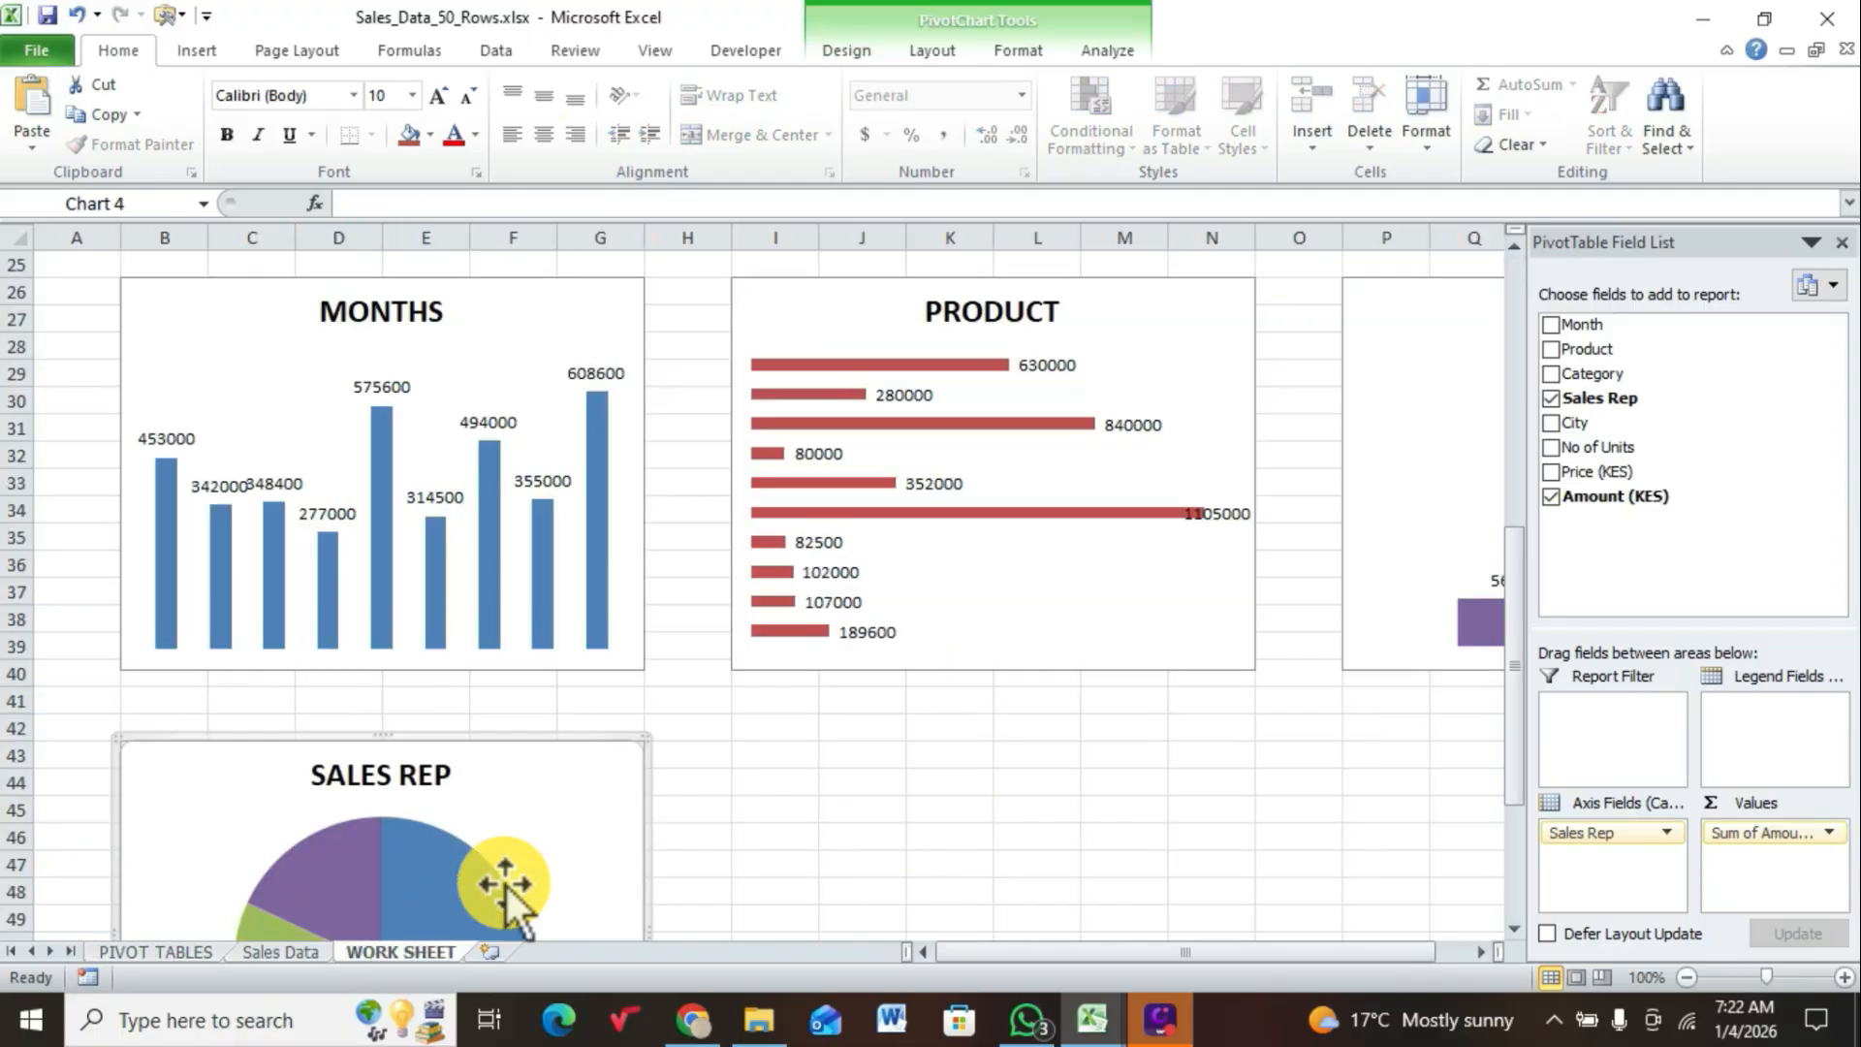
pyautogui.click(764, 767)
pyautogui.rightClick(760, 759)
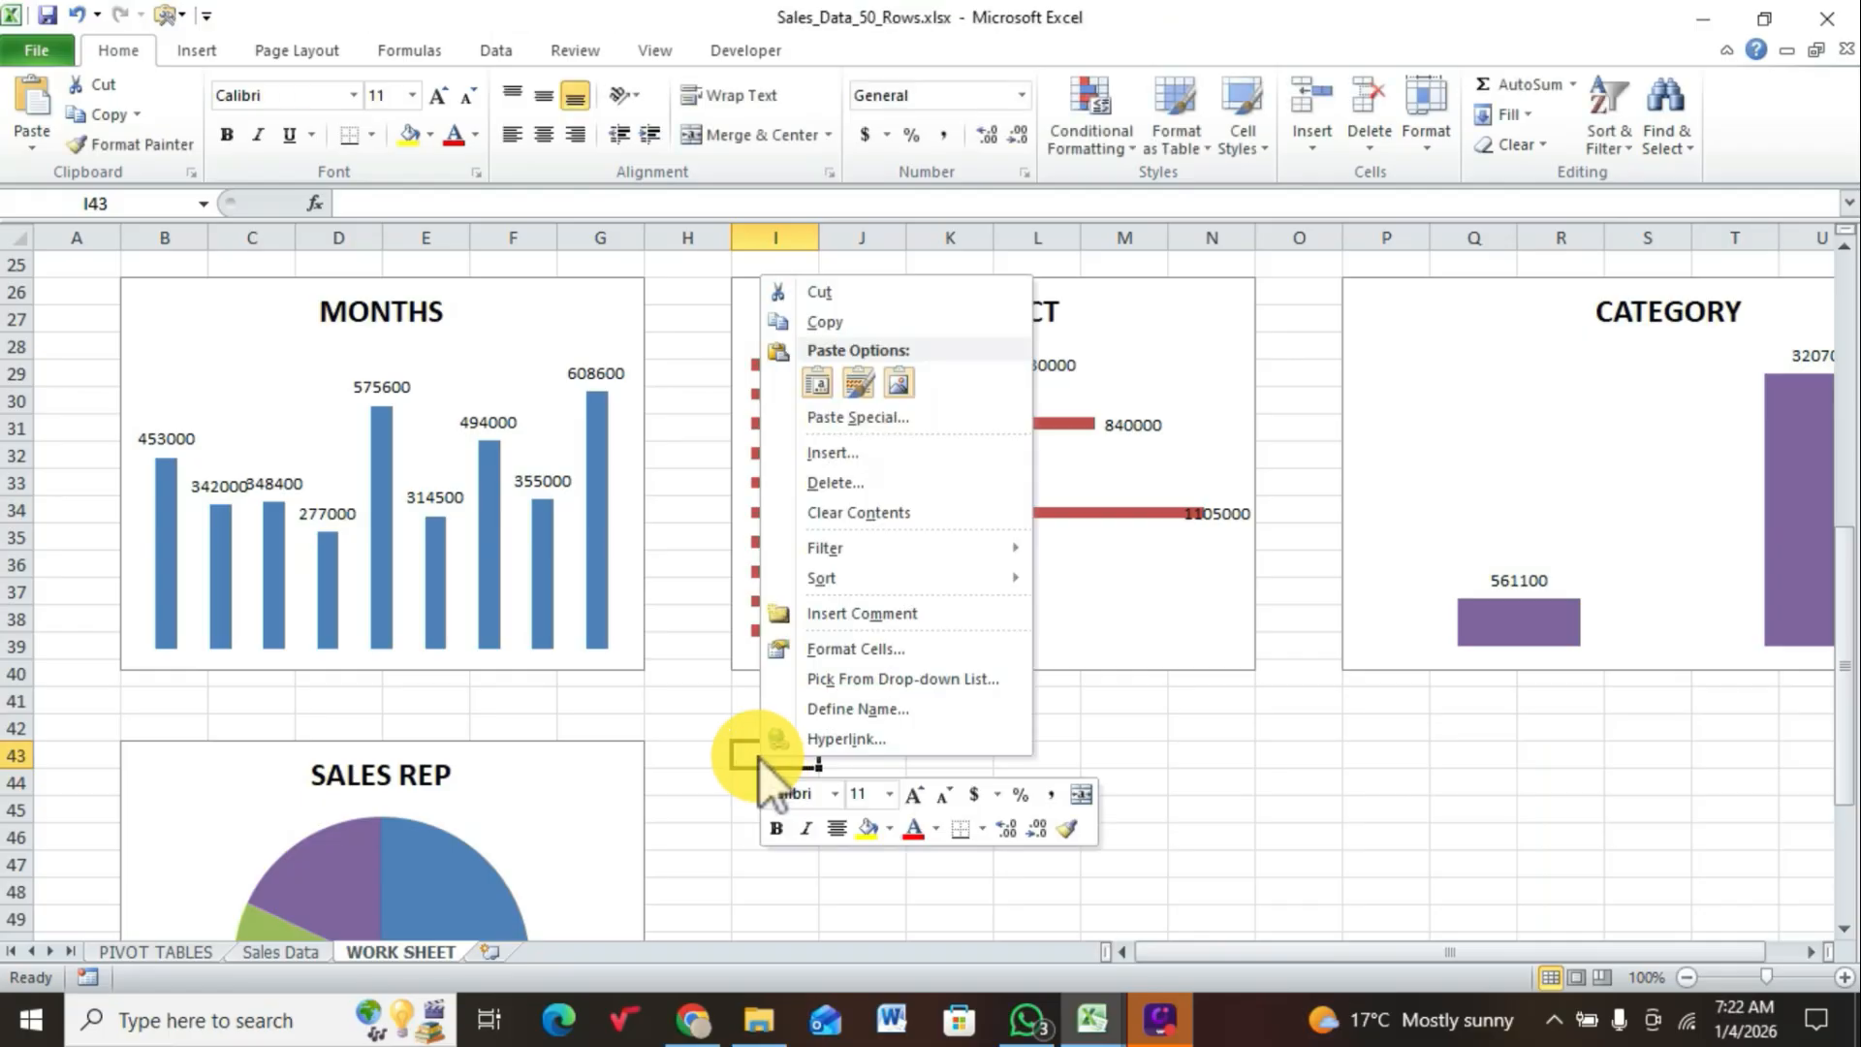
pyautogui.click(822, 384)
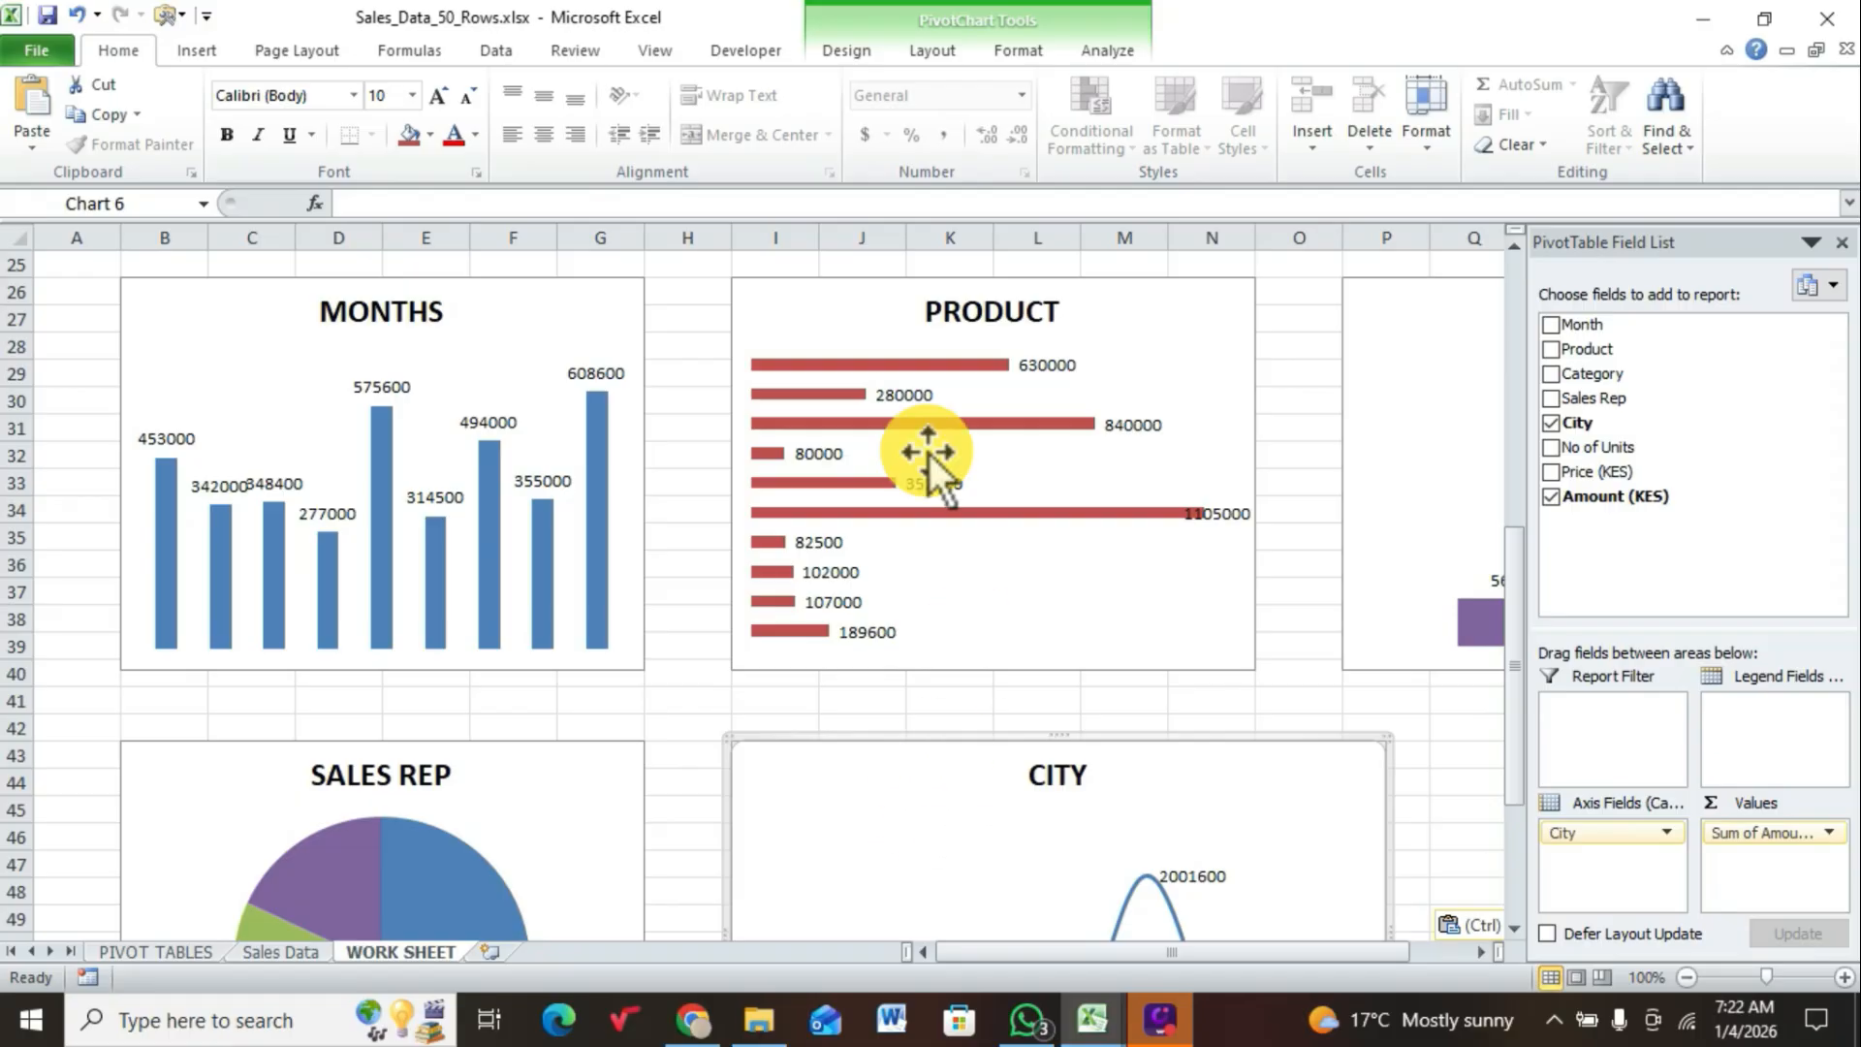
# Step: Set the width of the CITY chart to 4 inches and close the PivotTable Field List
pyautogui.click(1019, 53)
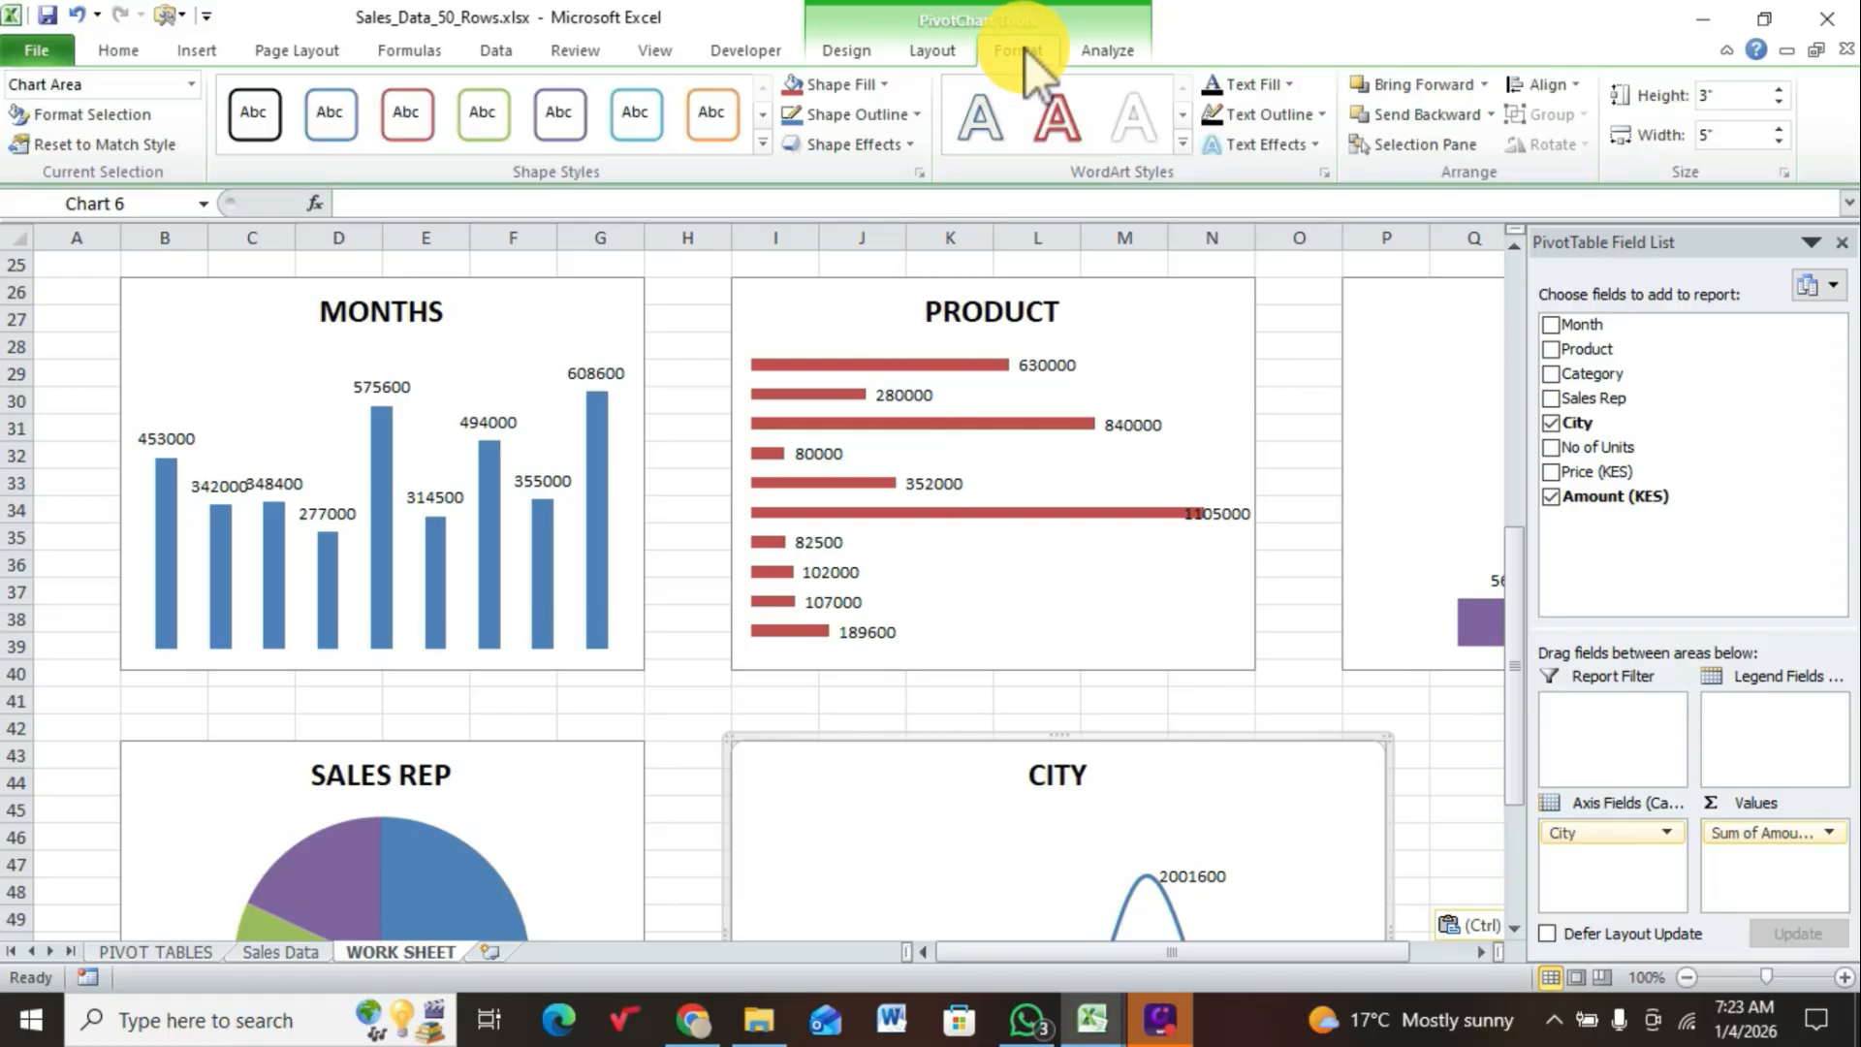
pyautogui.click(1689, 141)
pyautogui.write('4')
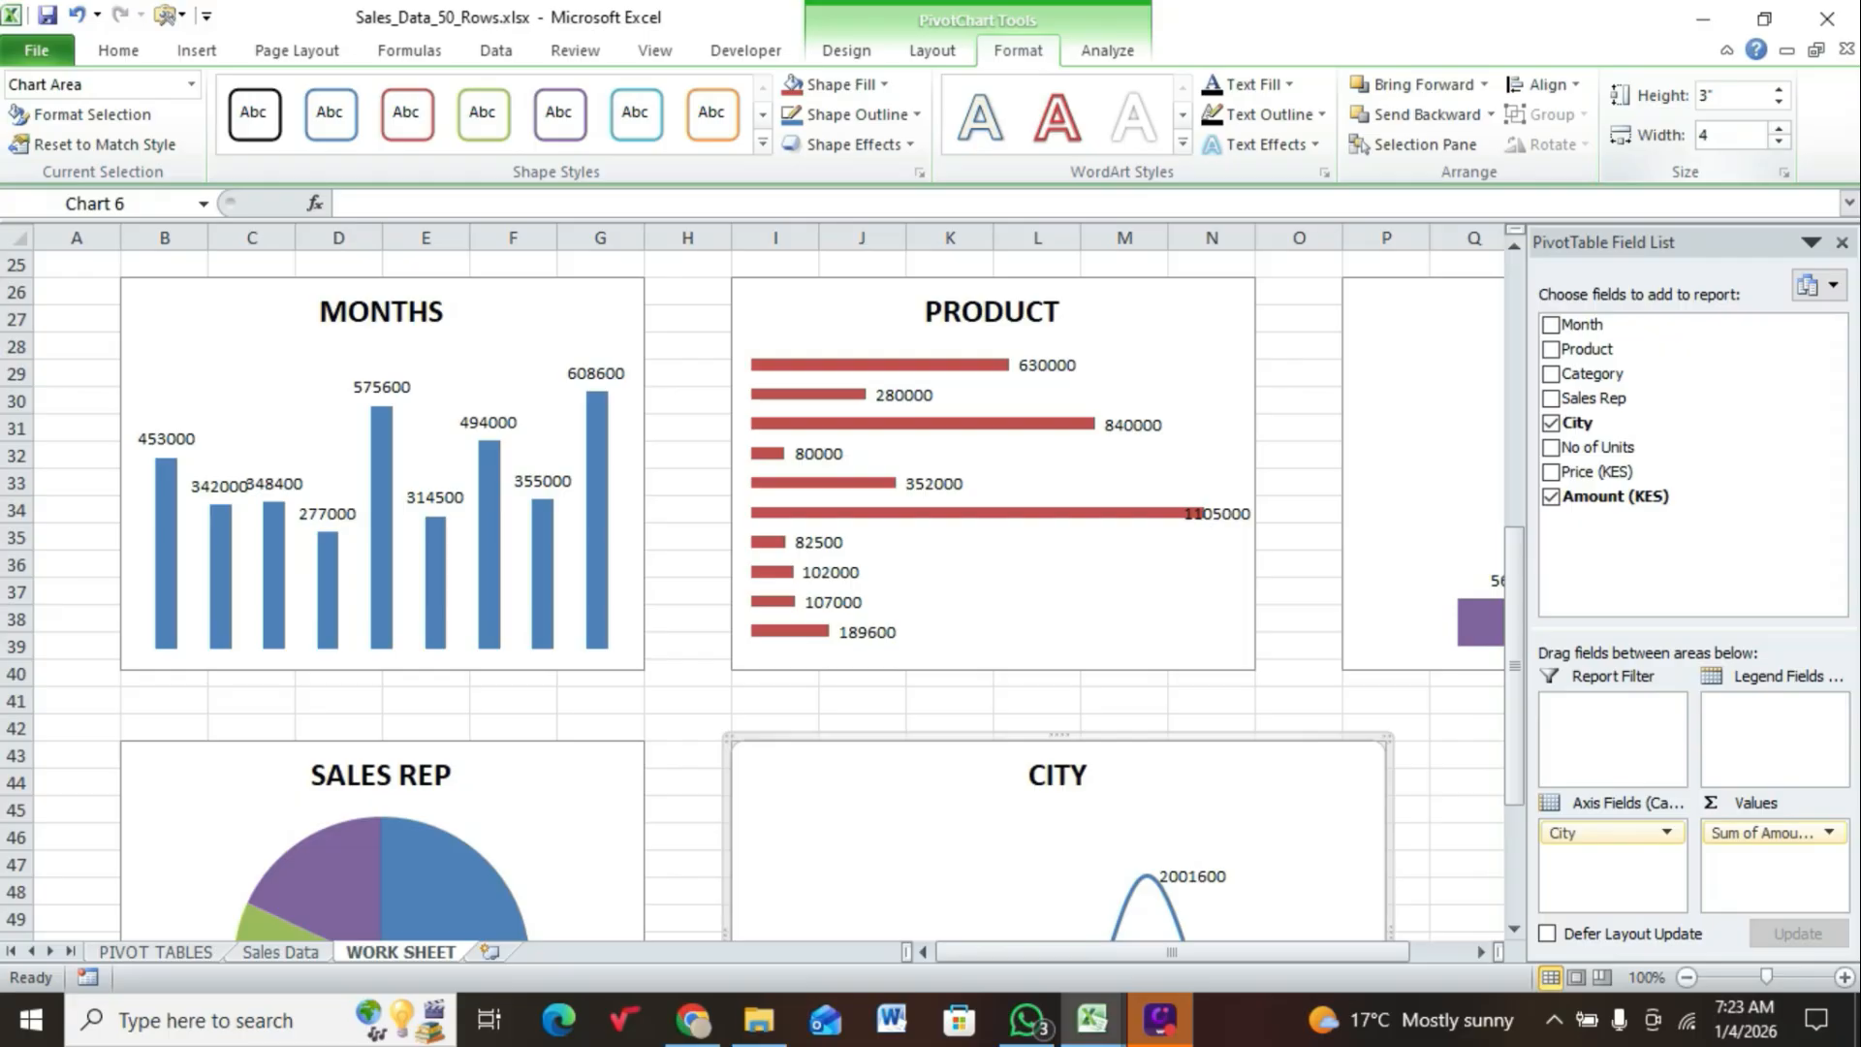
pyautogui.press('Return')
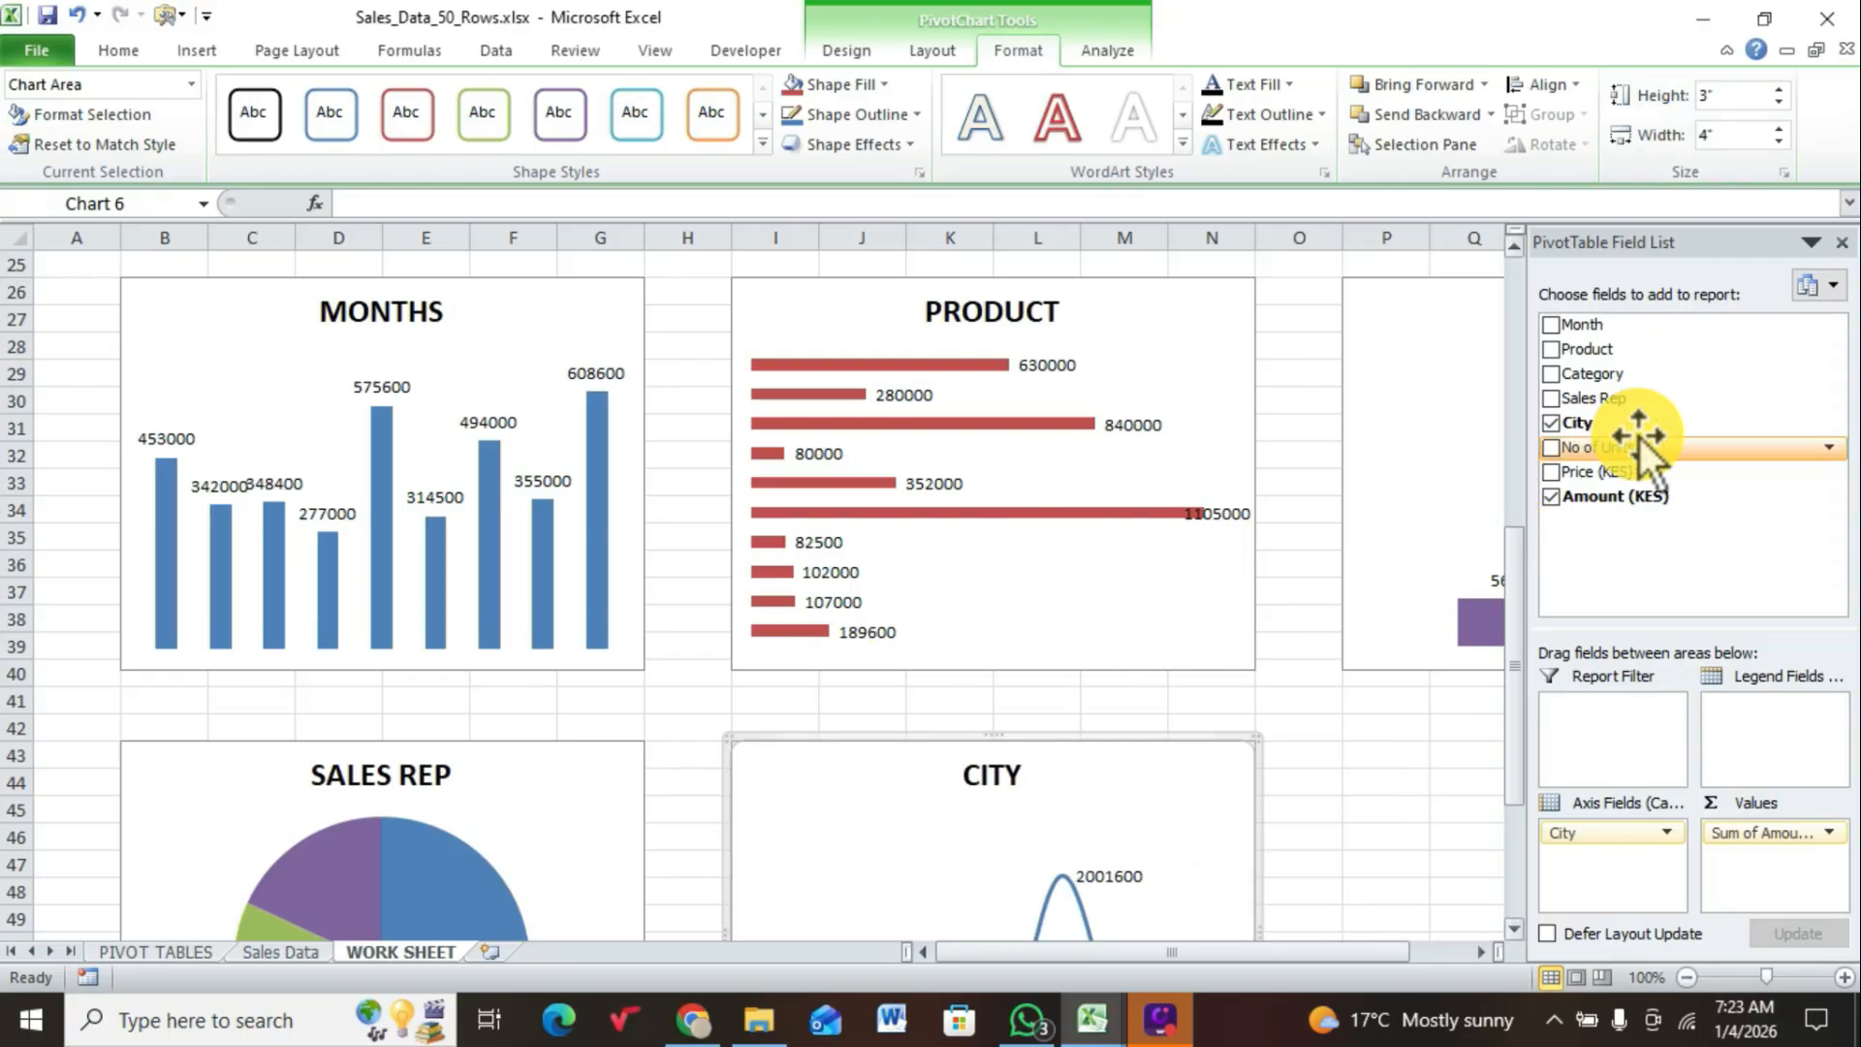
pyautogui.click(1841, 242)
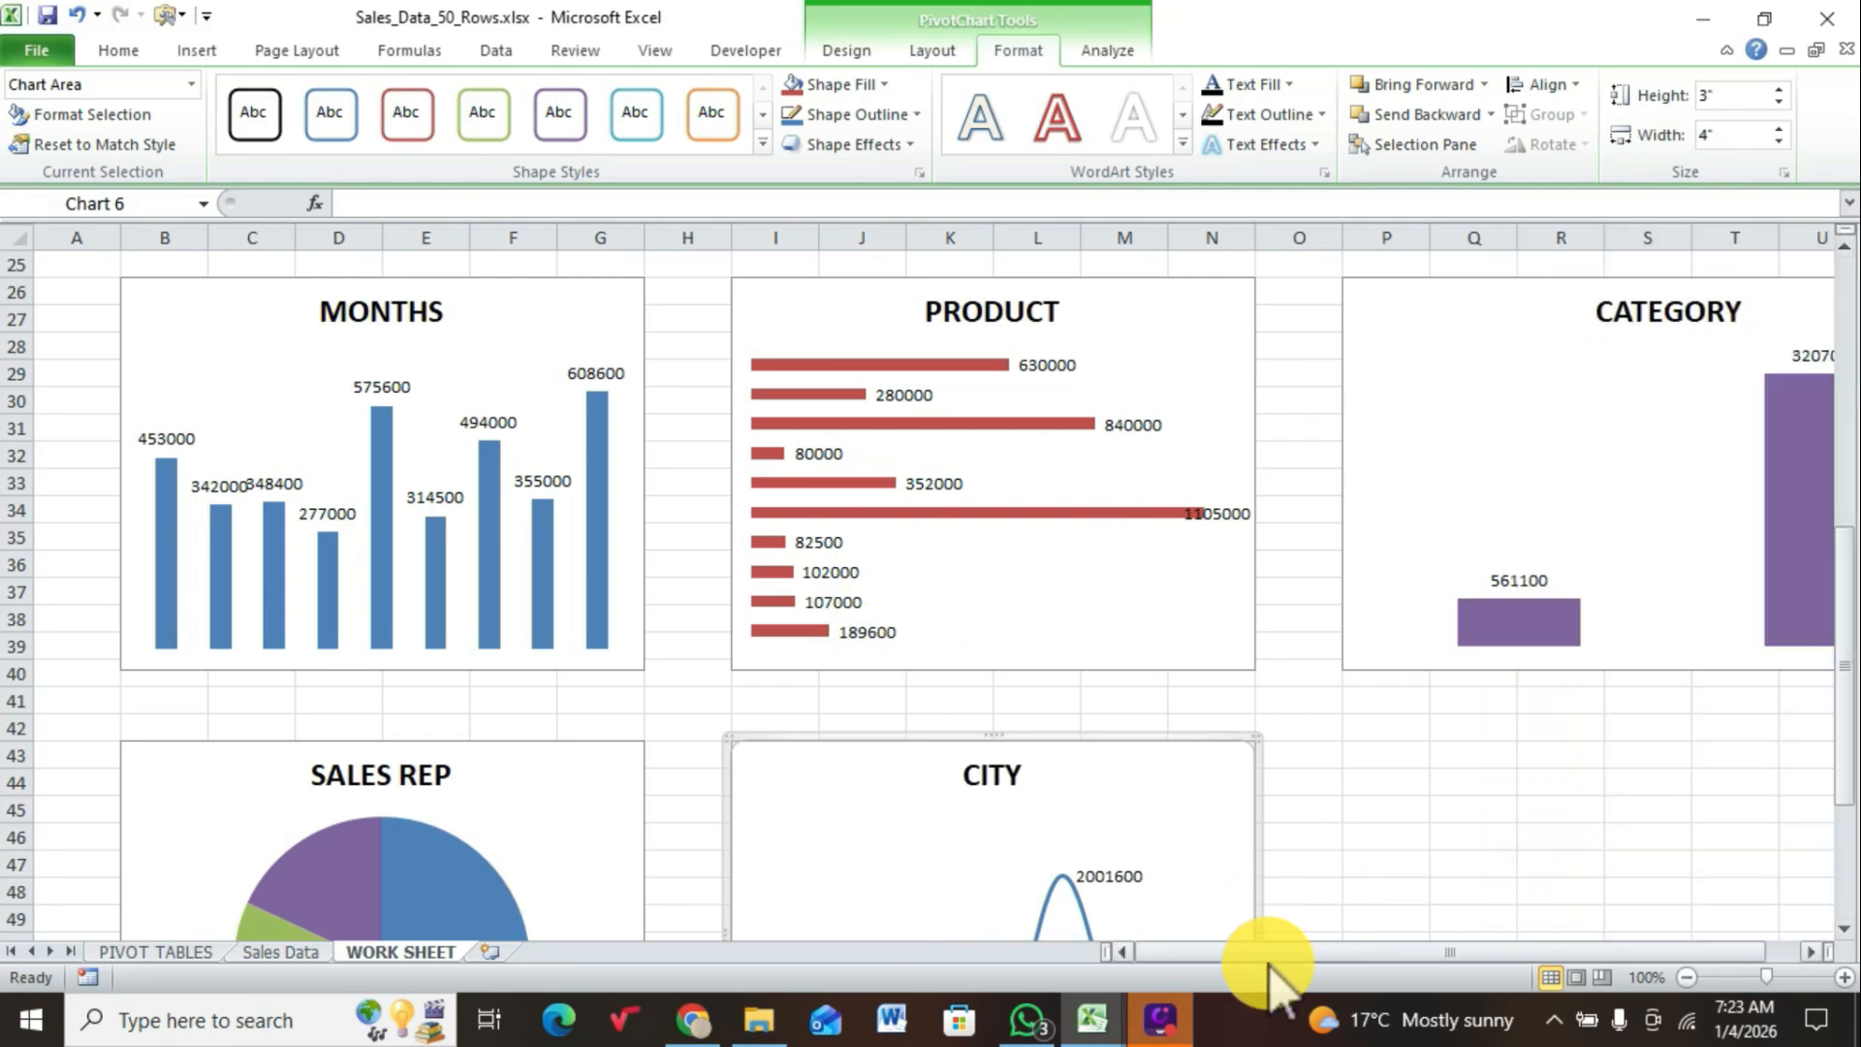
pyautogui.moveTo(1288, 952)
pyautogui.mouseDown()
pyautogui.moveTo(1433, 959)
pyautogui.moveTo(1256, 955)
pyautogui.mouseUp()
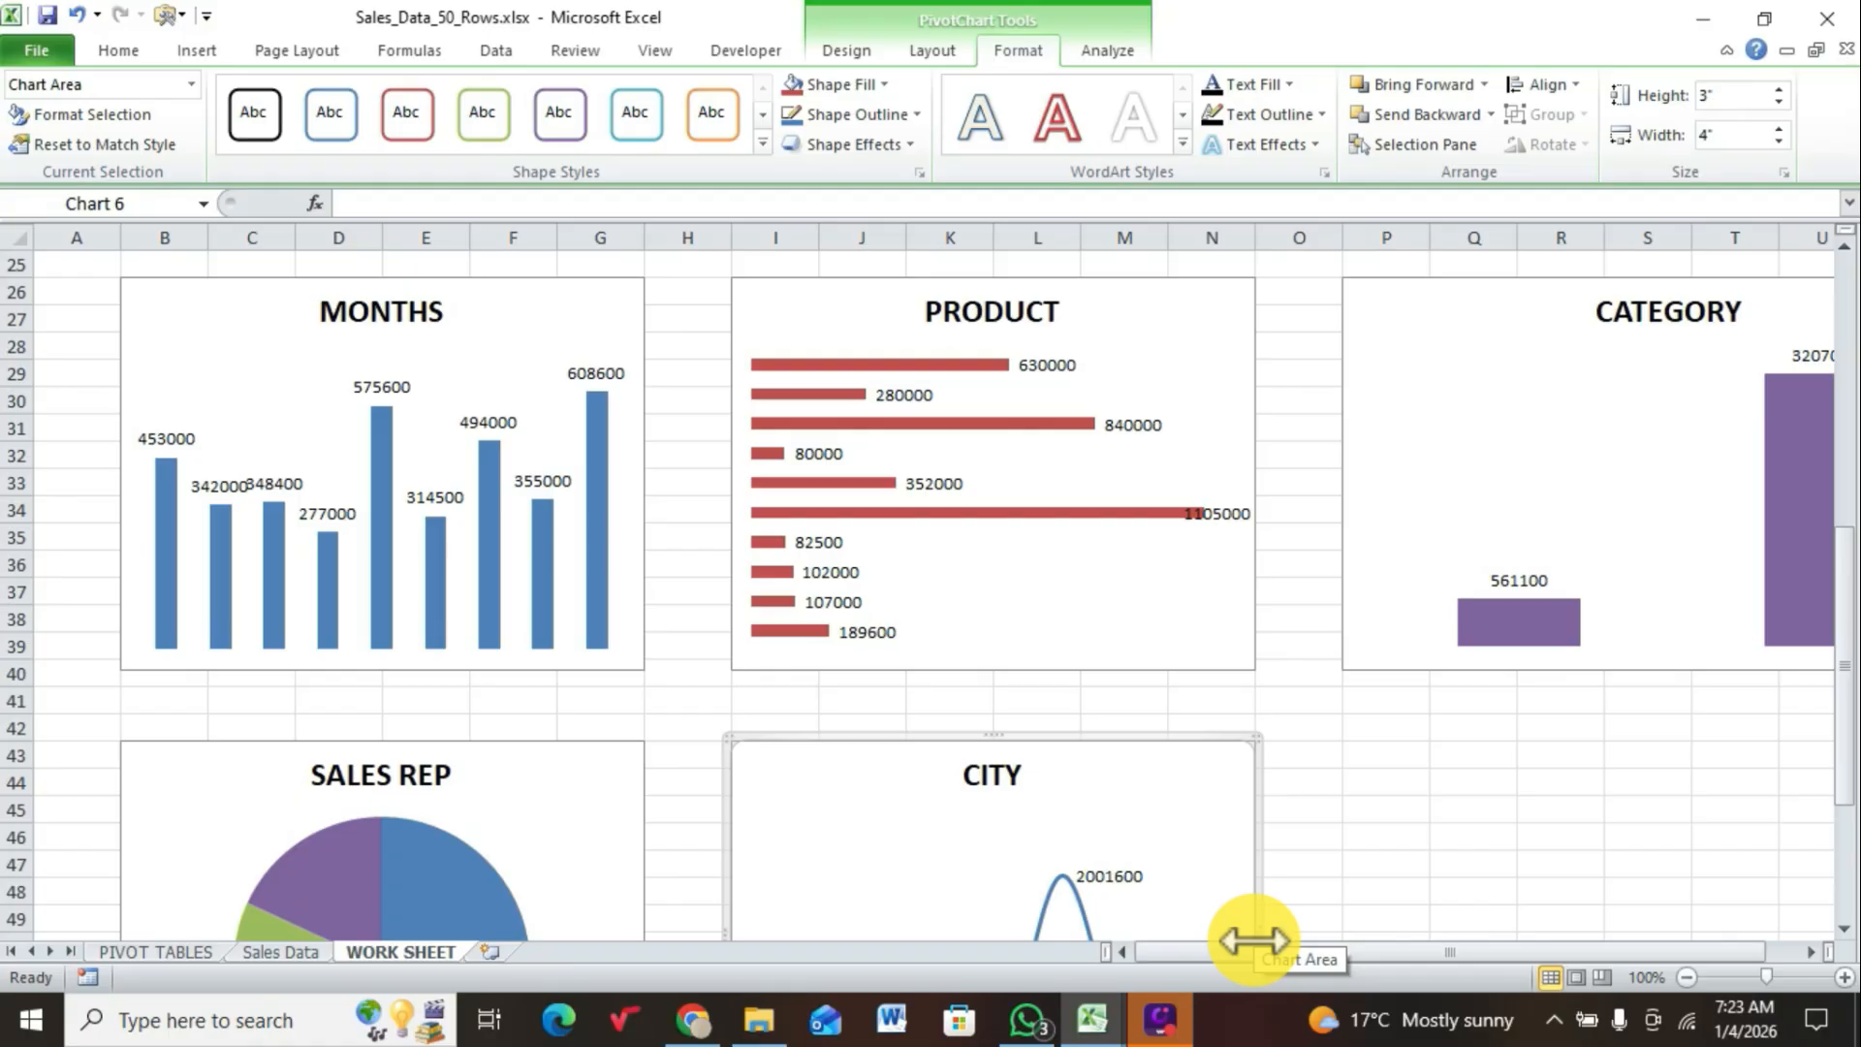
# Step: Insert a Month slicer for the MONTHS chart and arrange its buttons in 2 columns
pyautogui.click(391, 471)
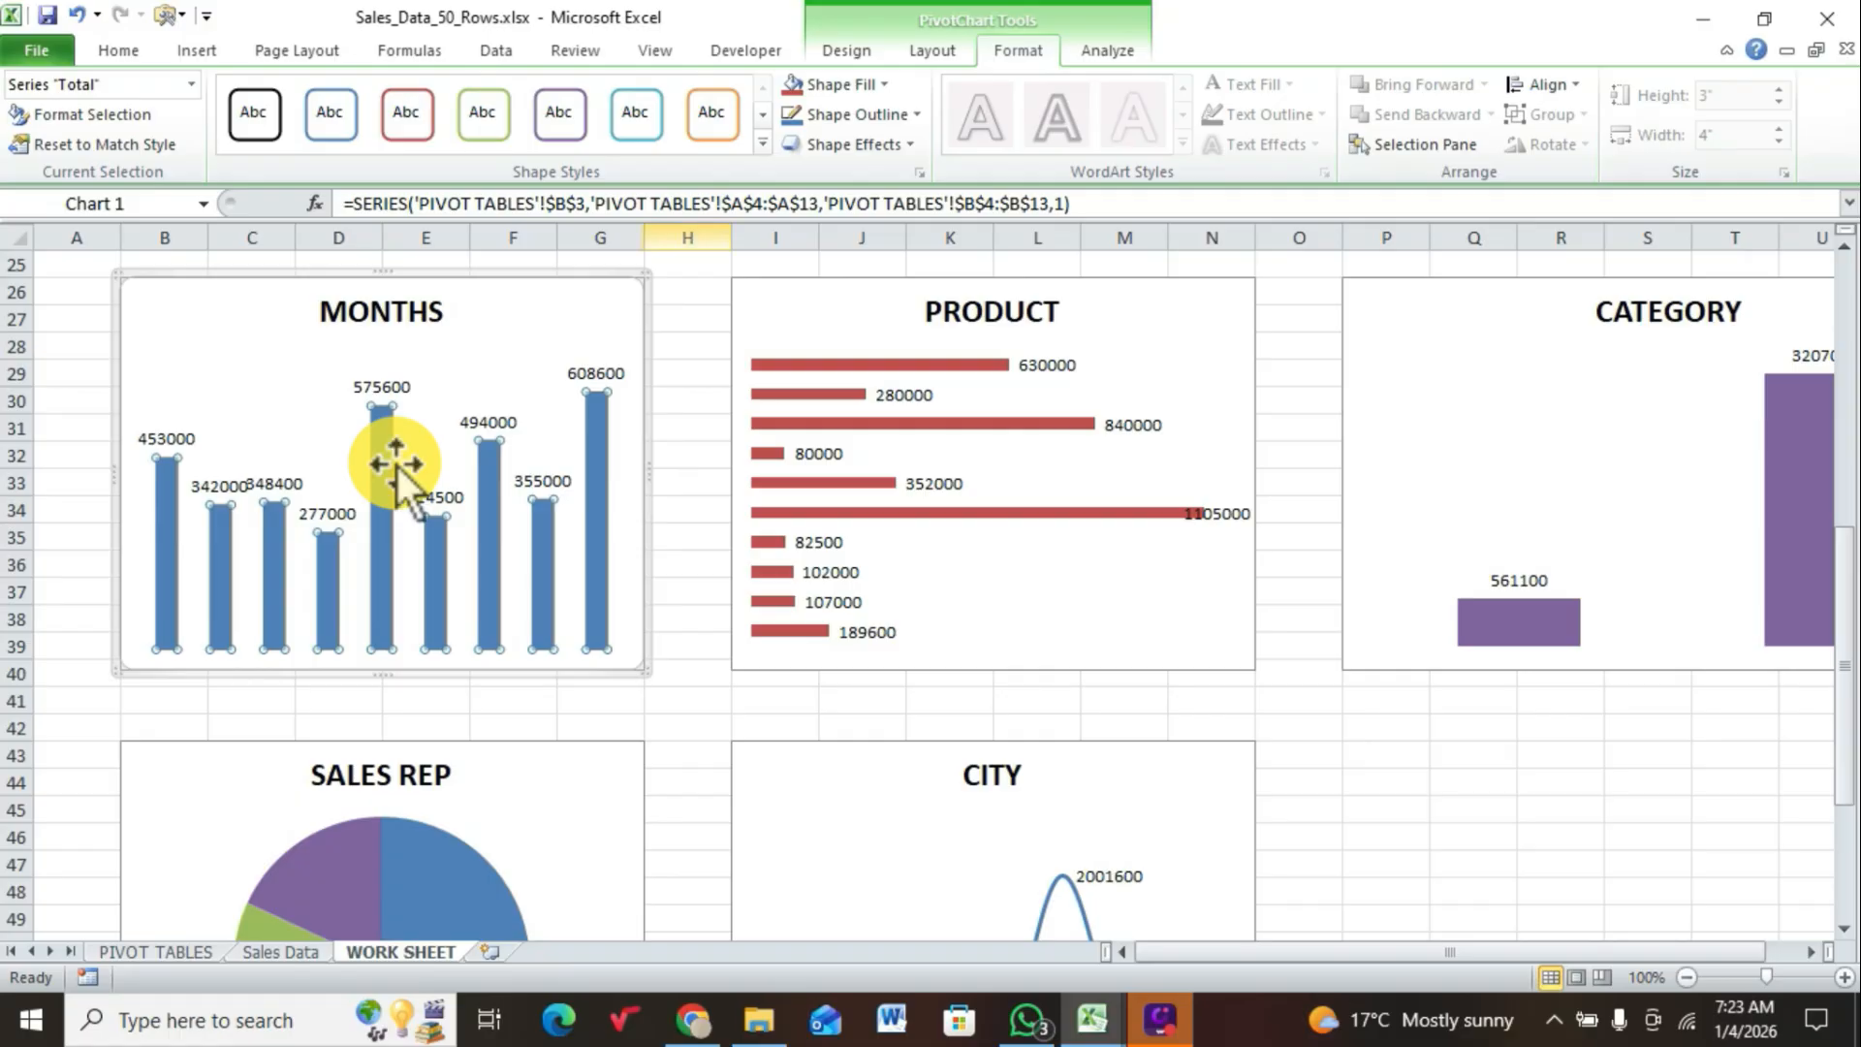
pyautogui.click(963, 26)
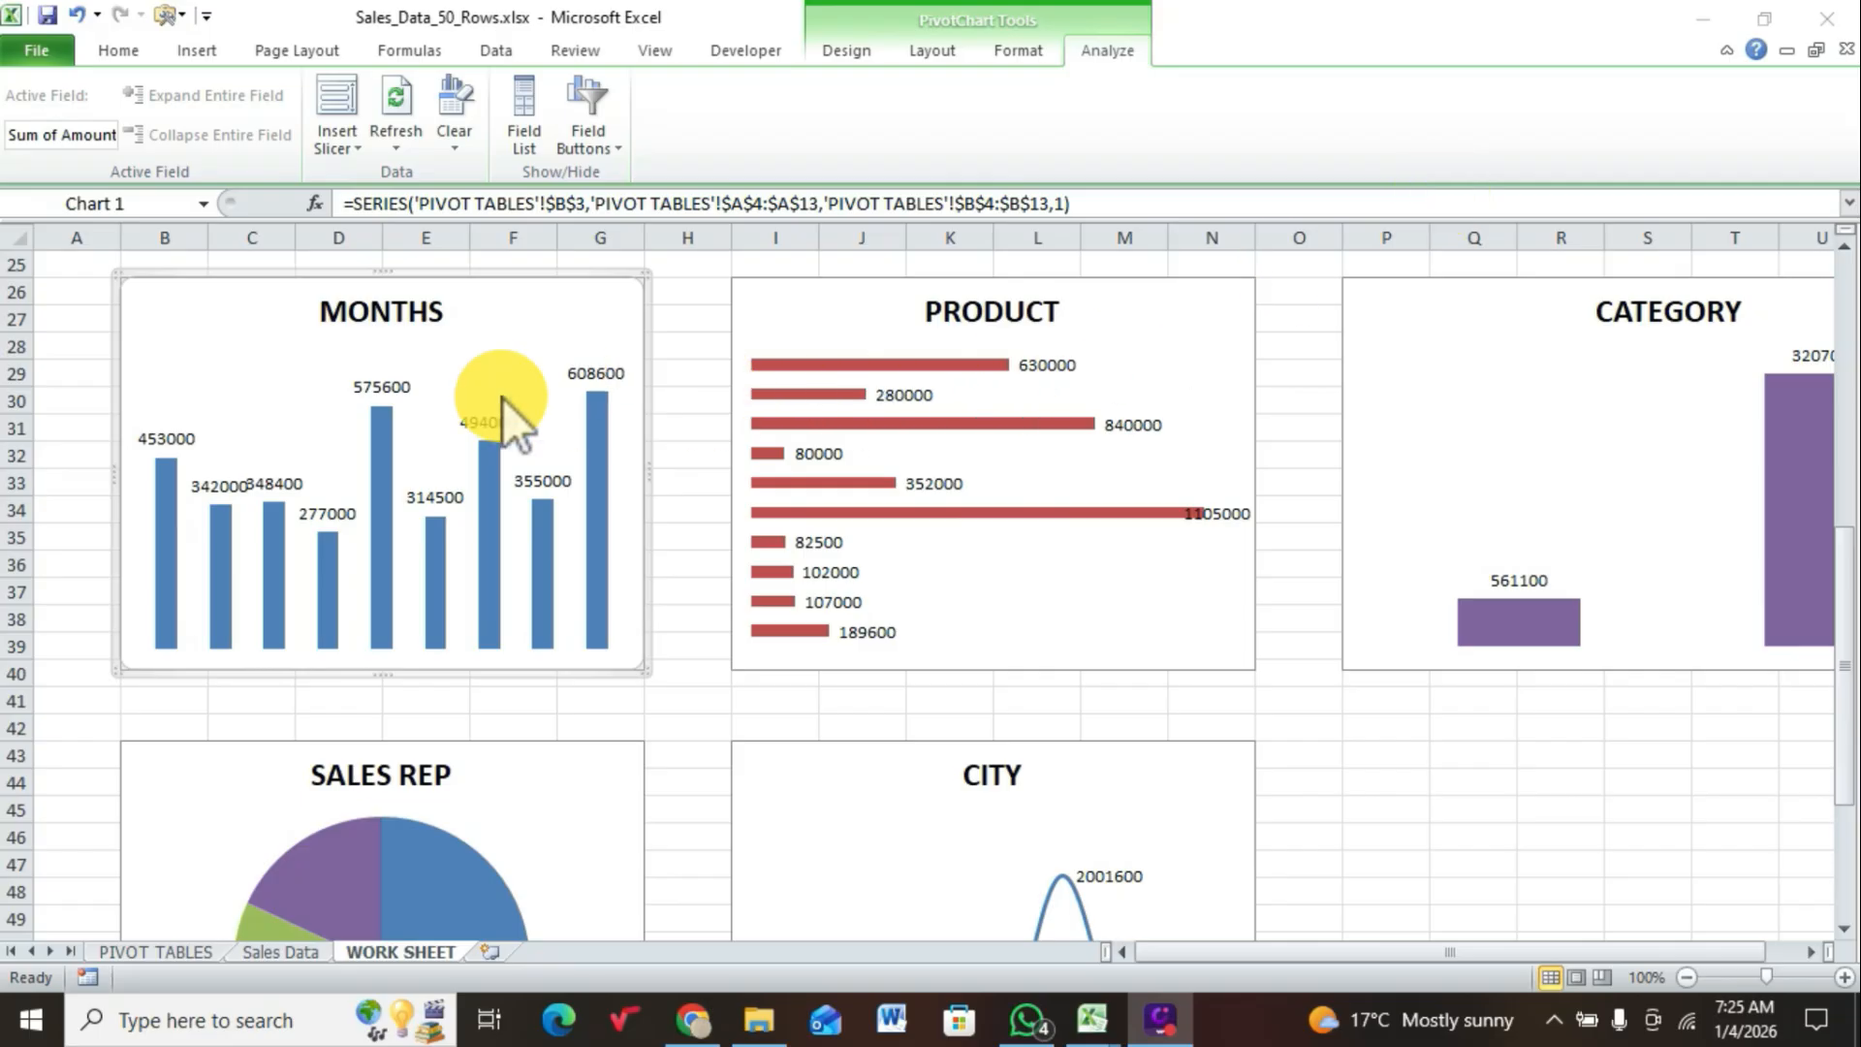
pyautogui.click(385, 377)
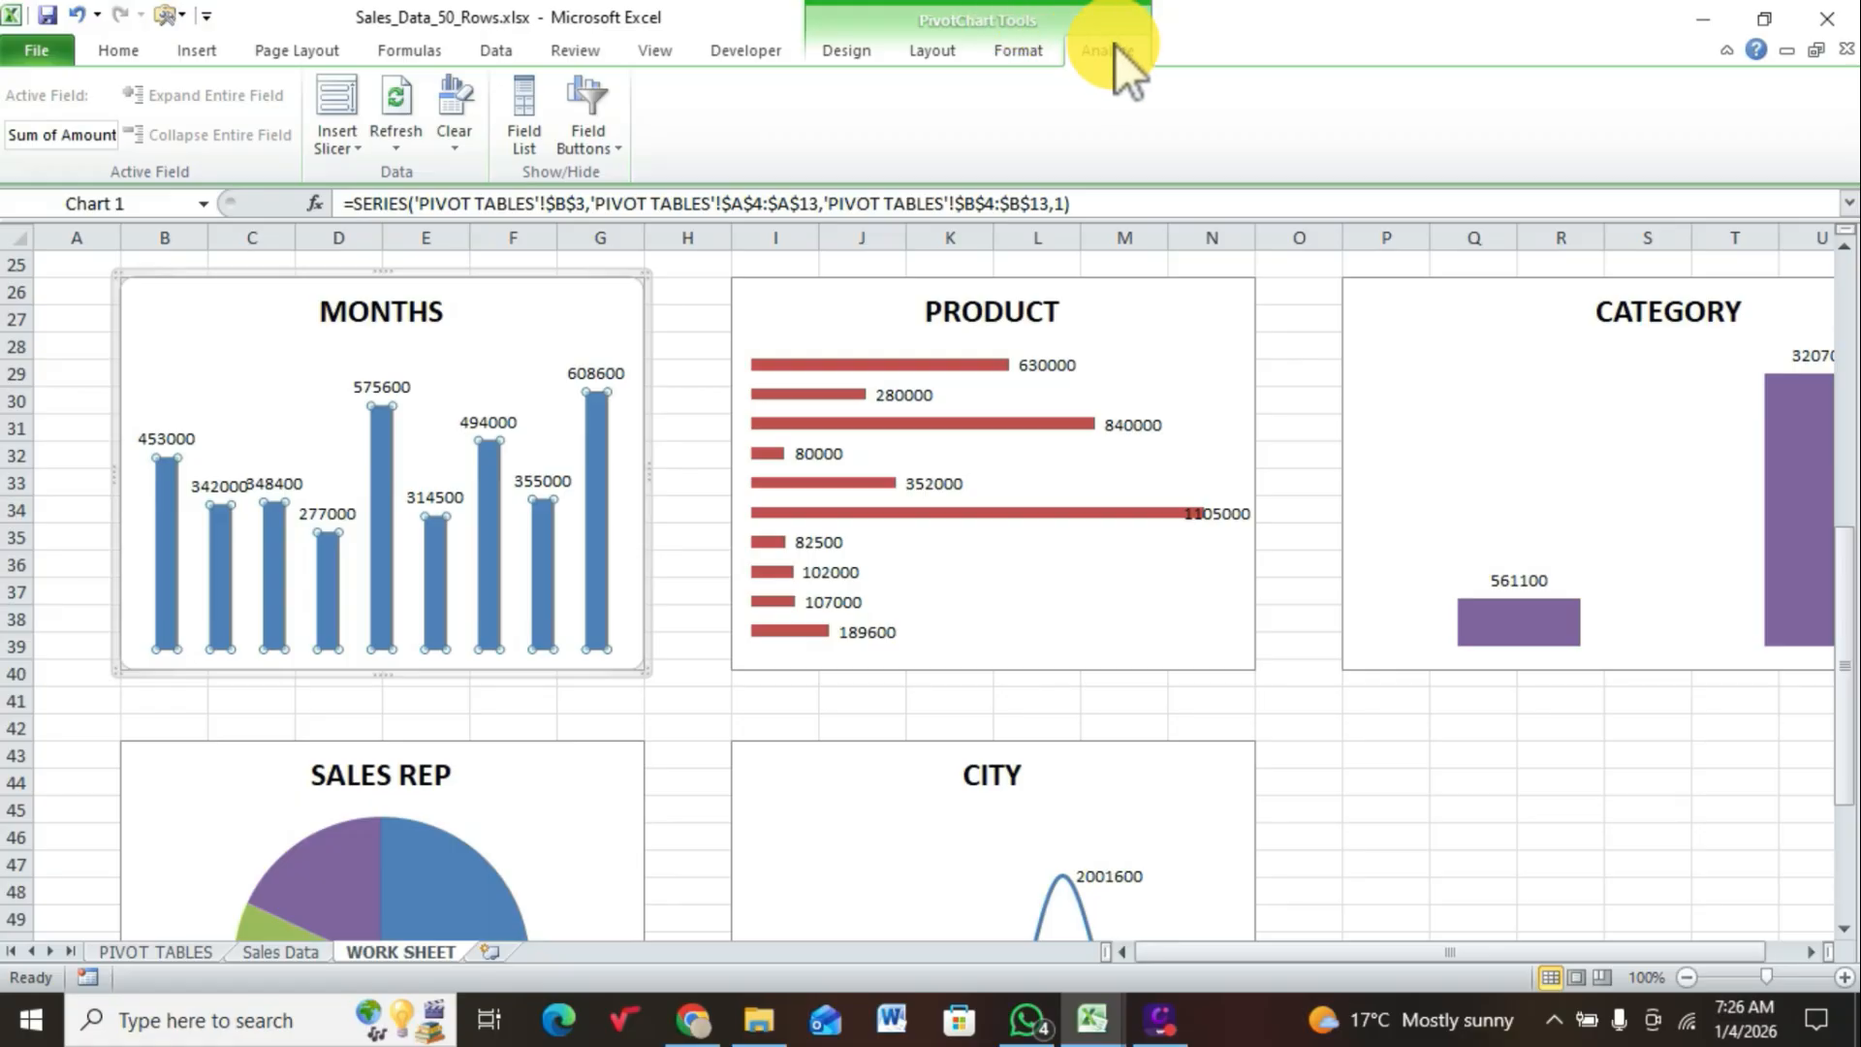
pyautogui.click(355, 138)
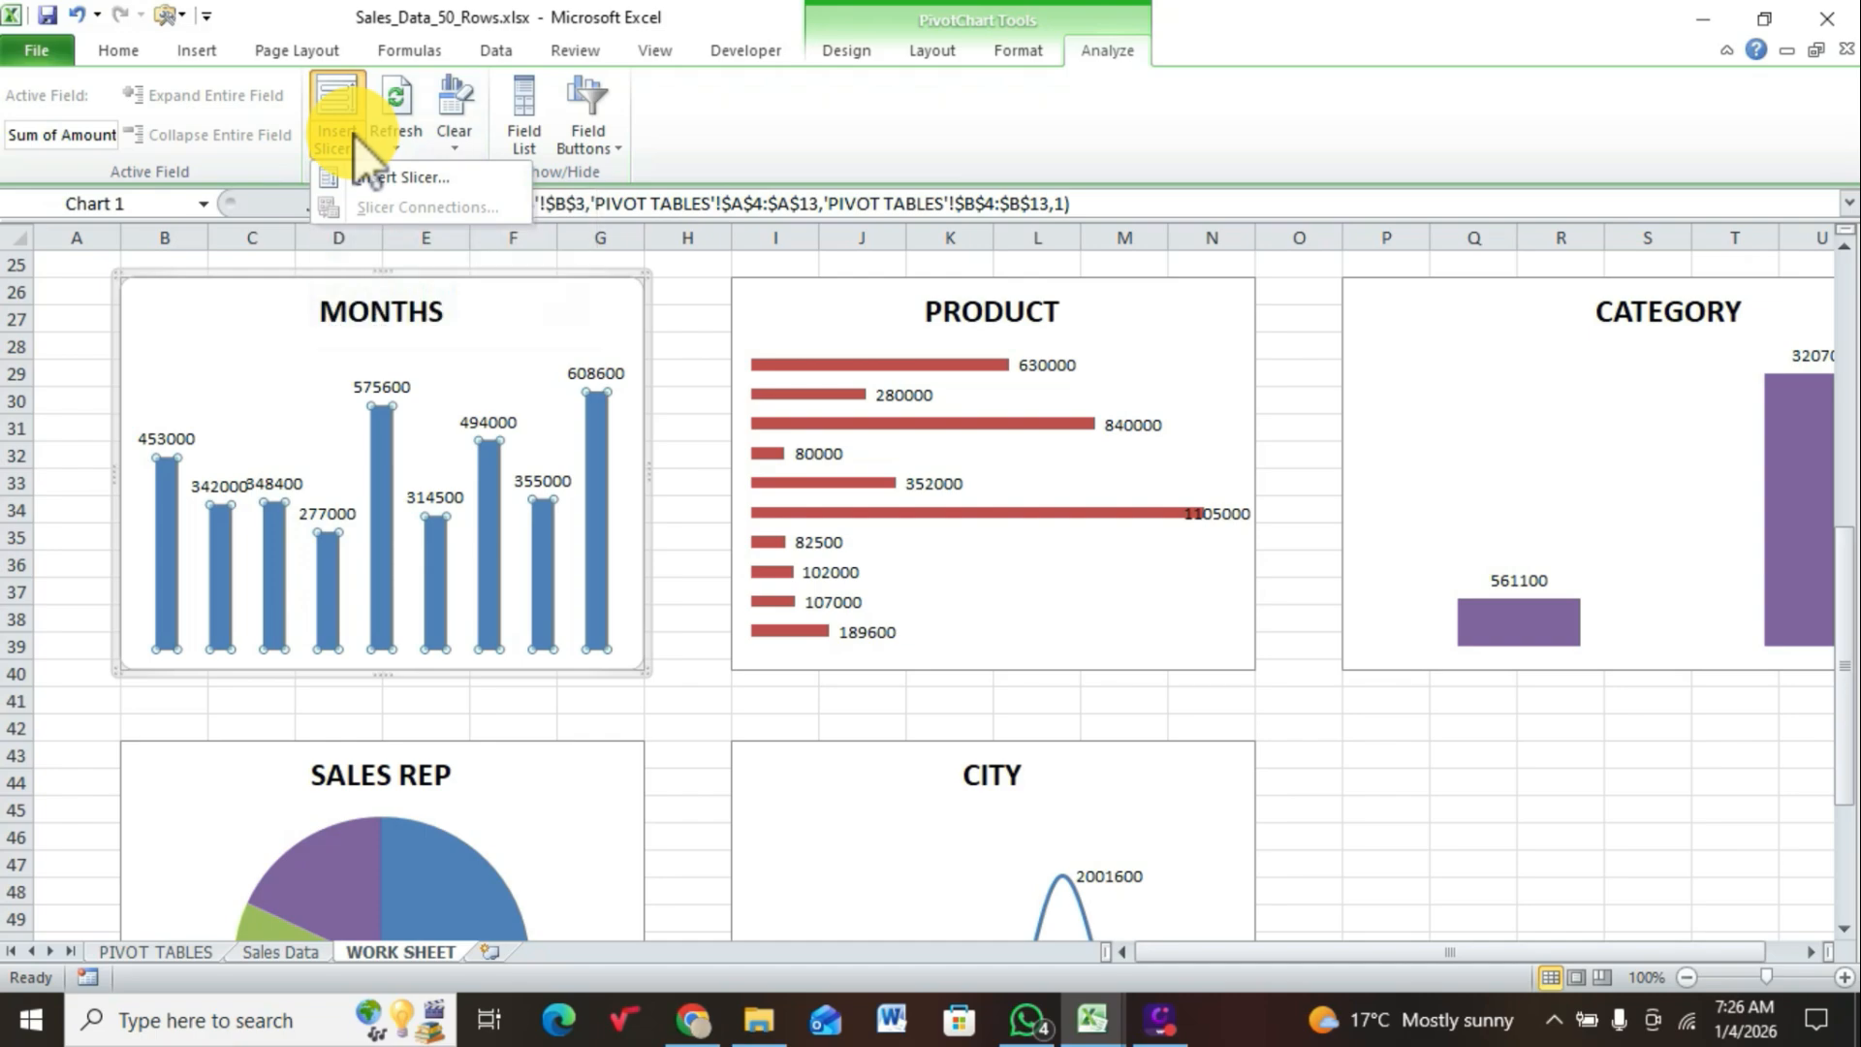
pyautogui.click(380, 178)
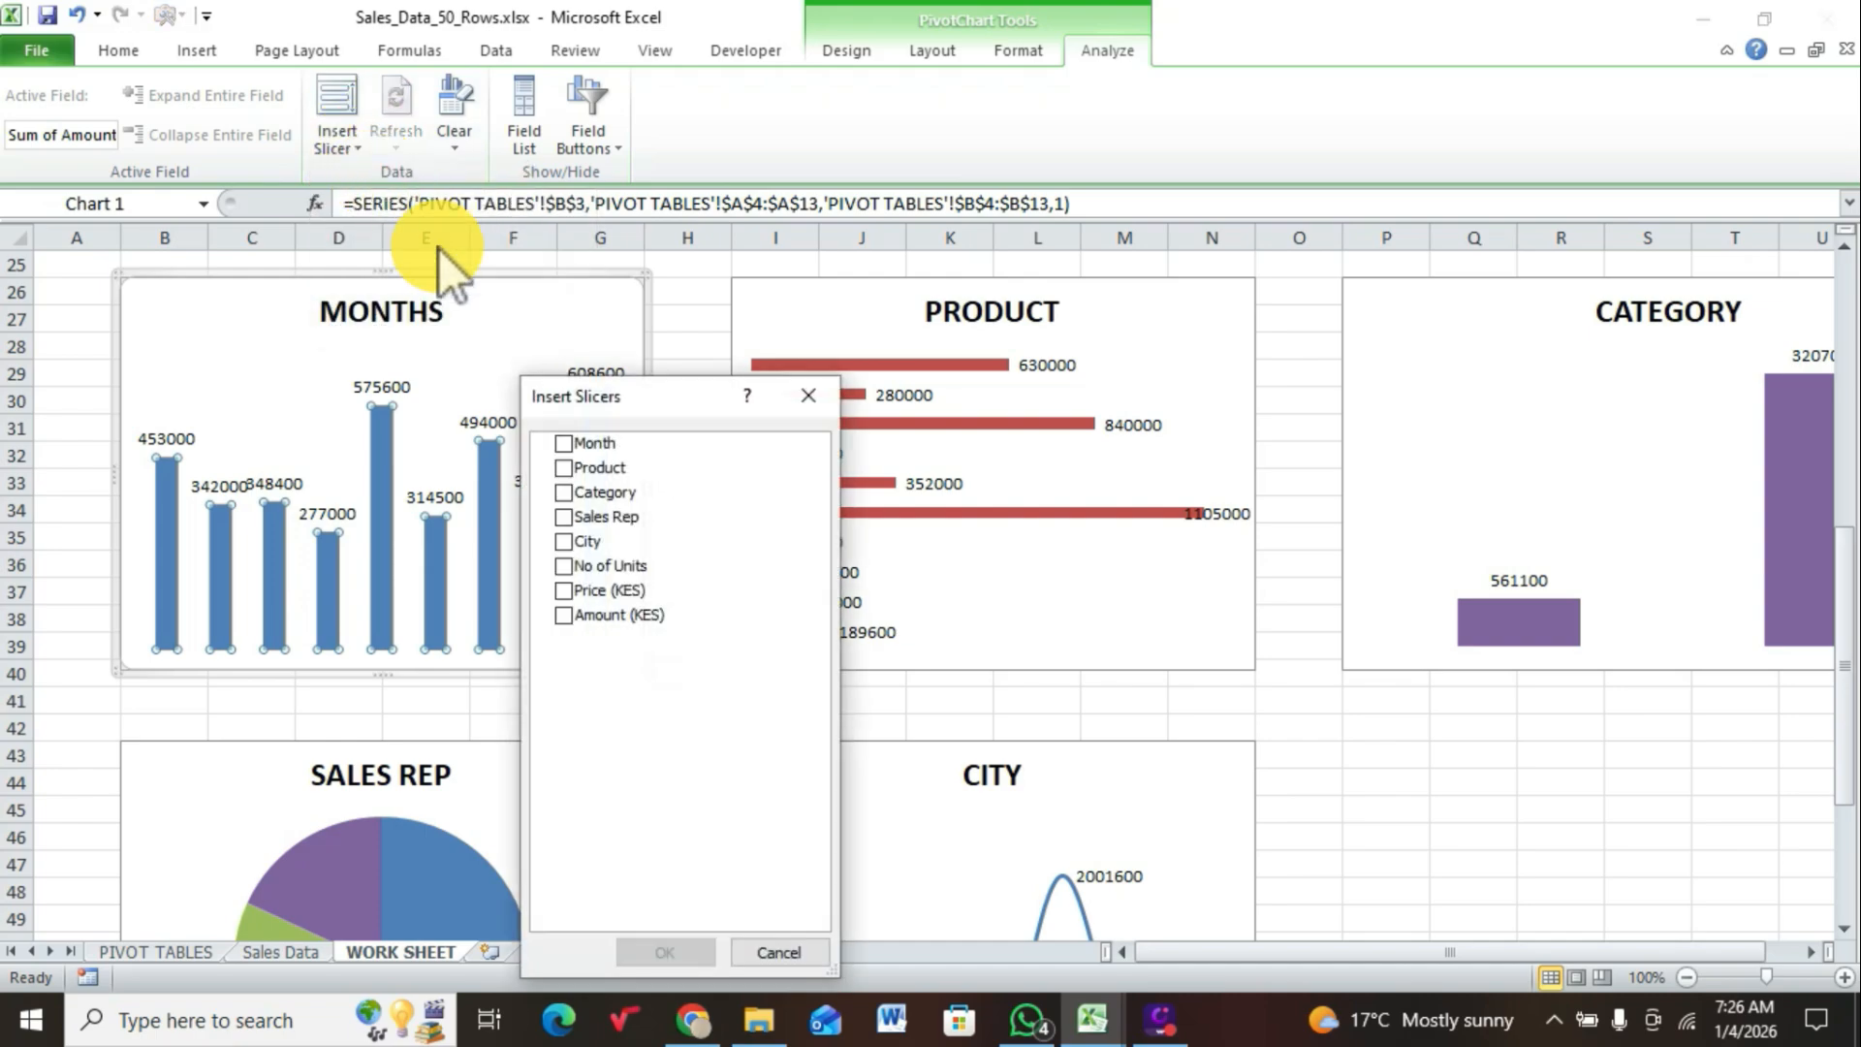
pyautogui.click(571, 447)
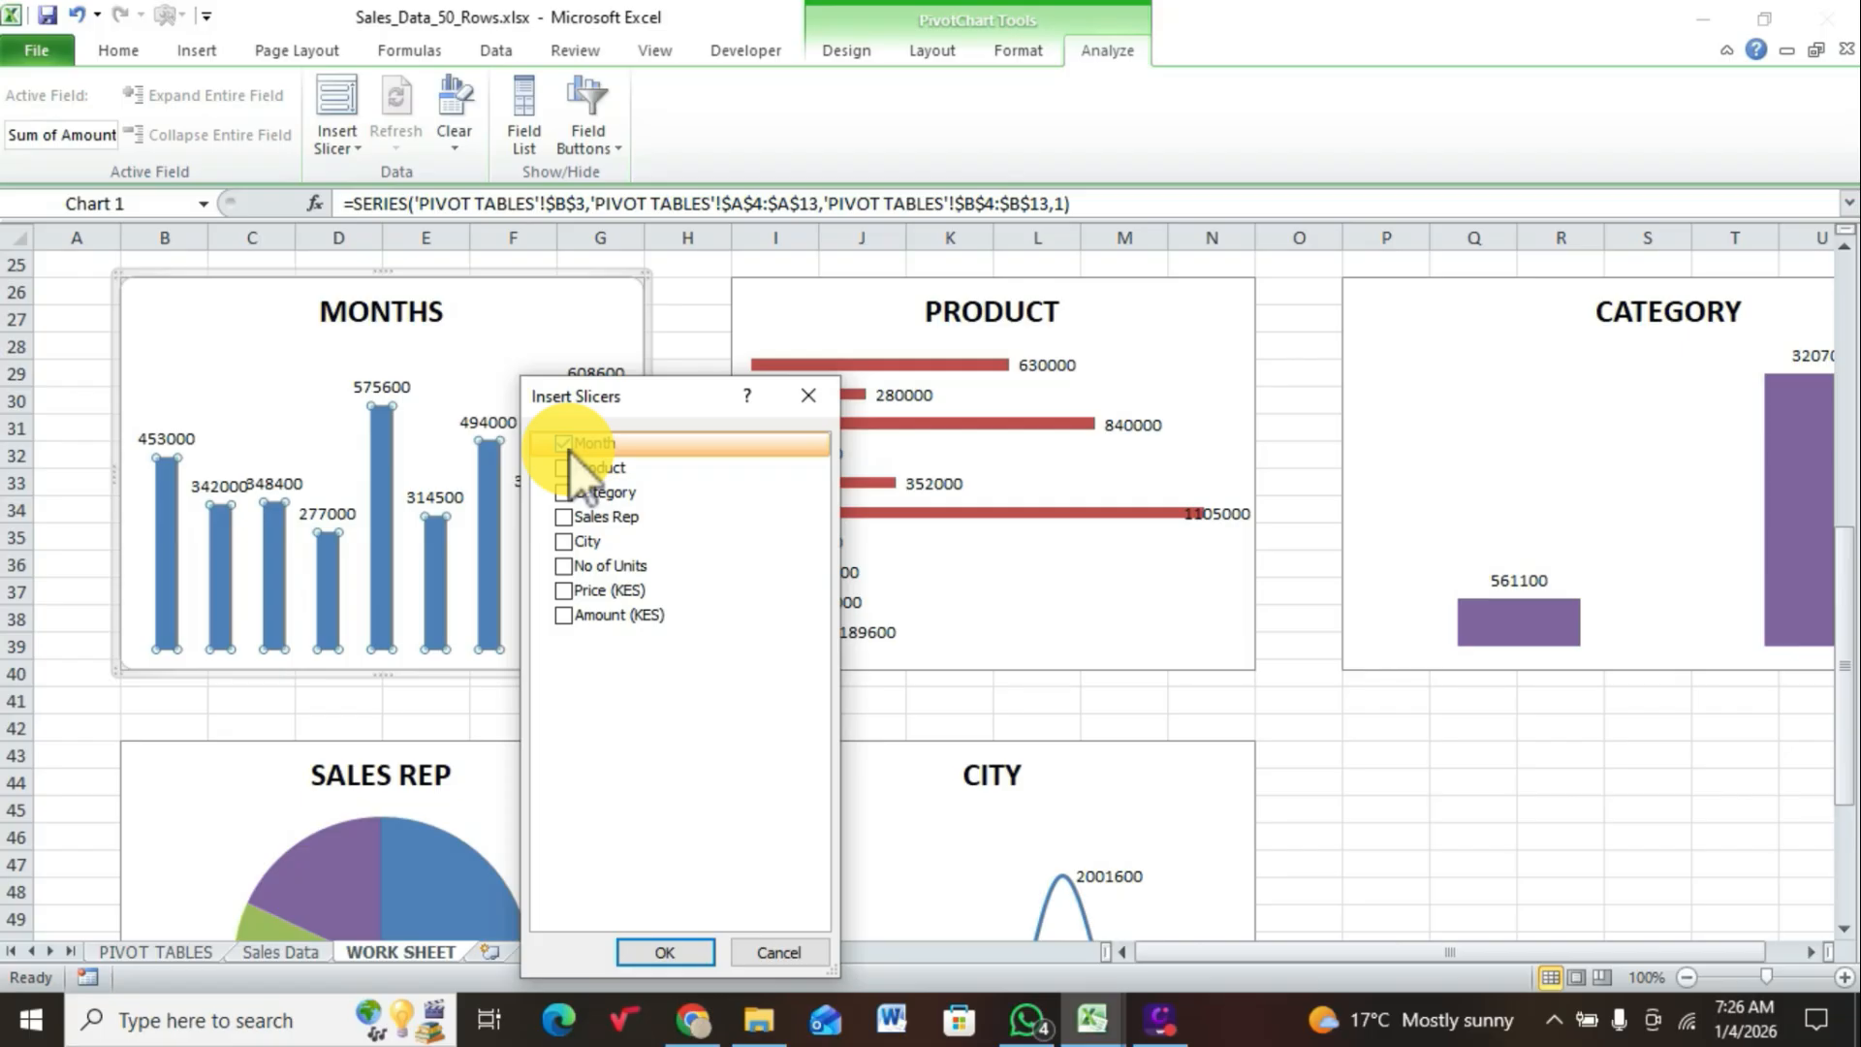
pyautogui.click(676, 953)
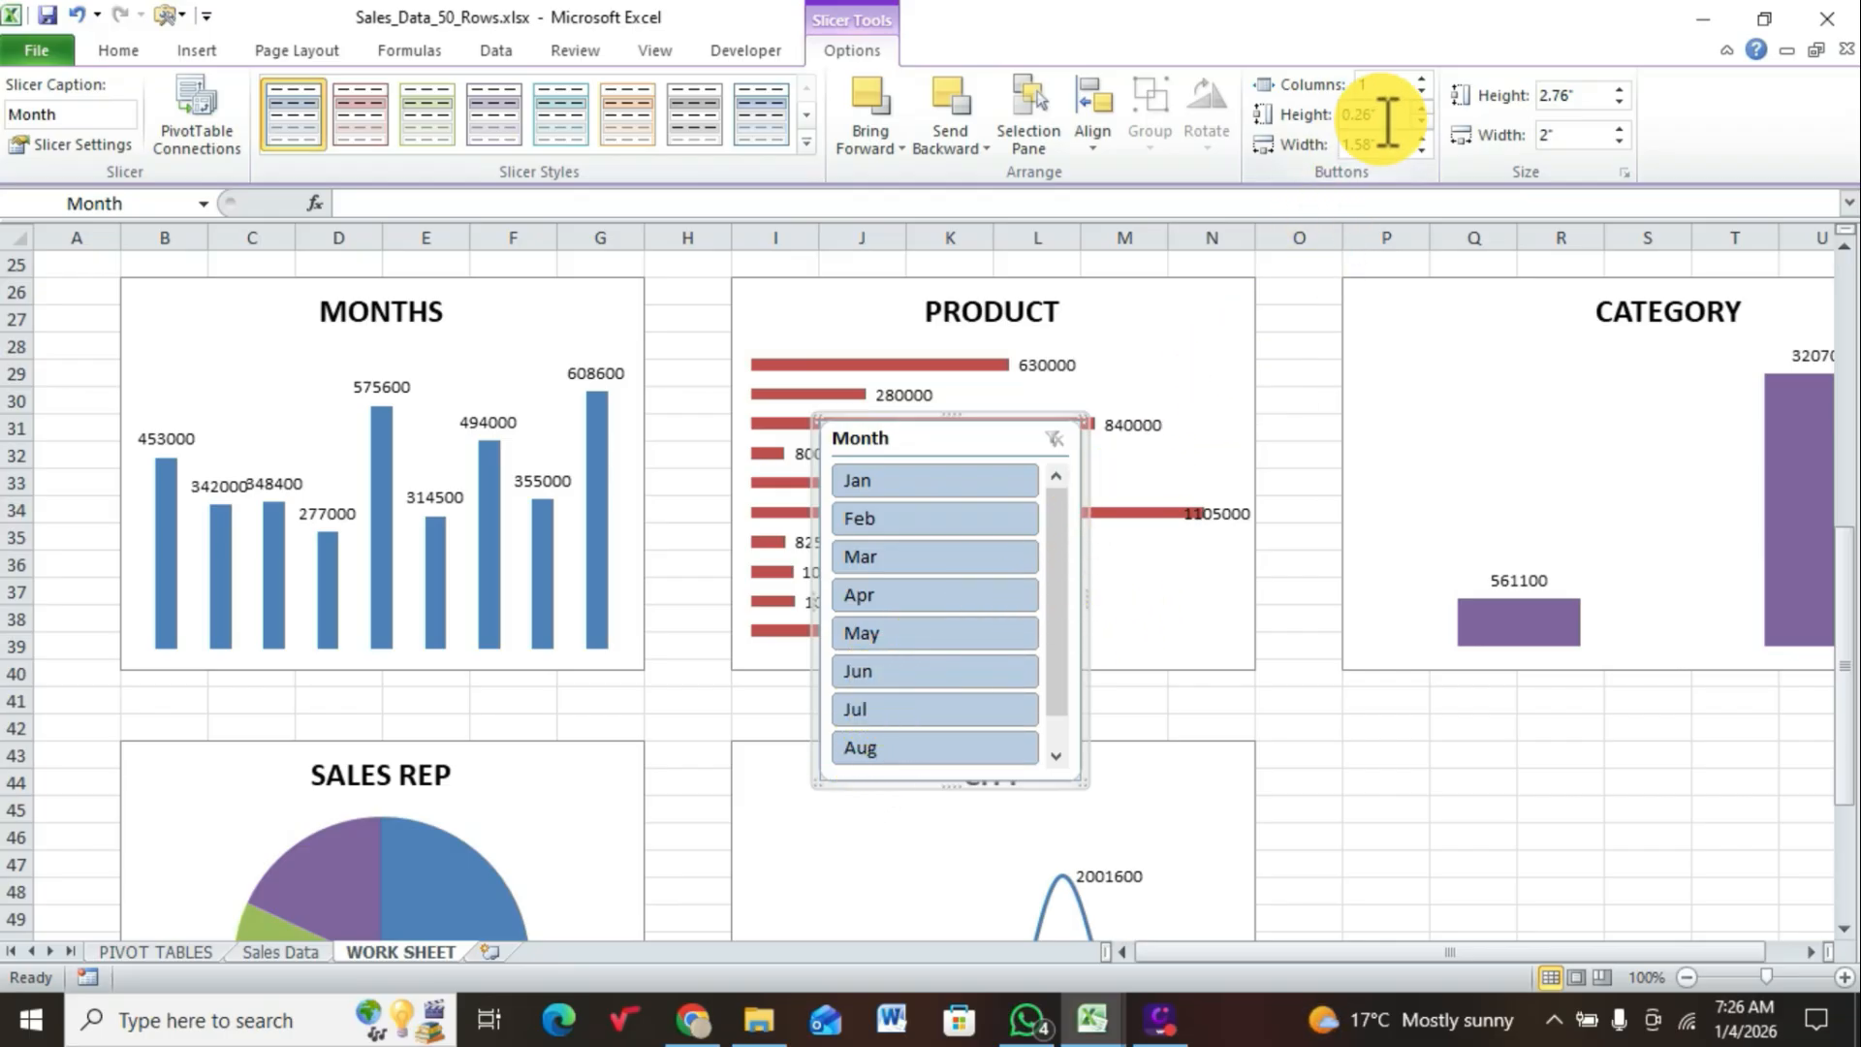
pyautogui.click(1423, 79)
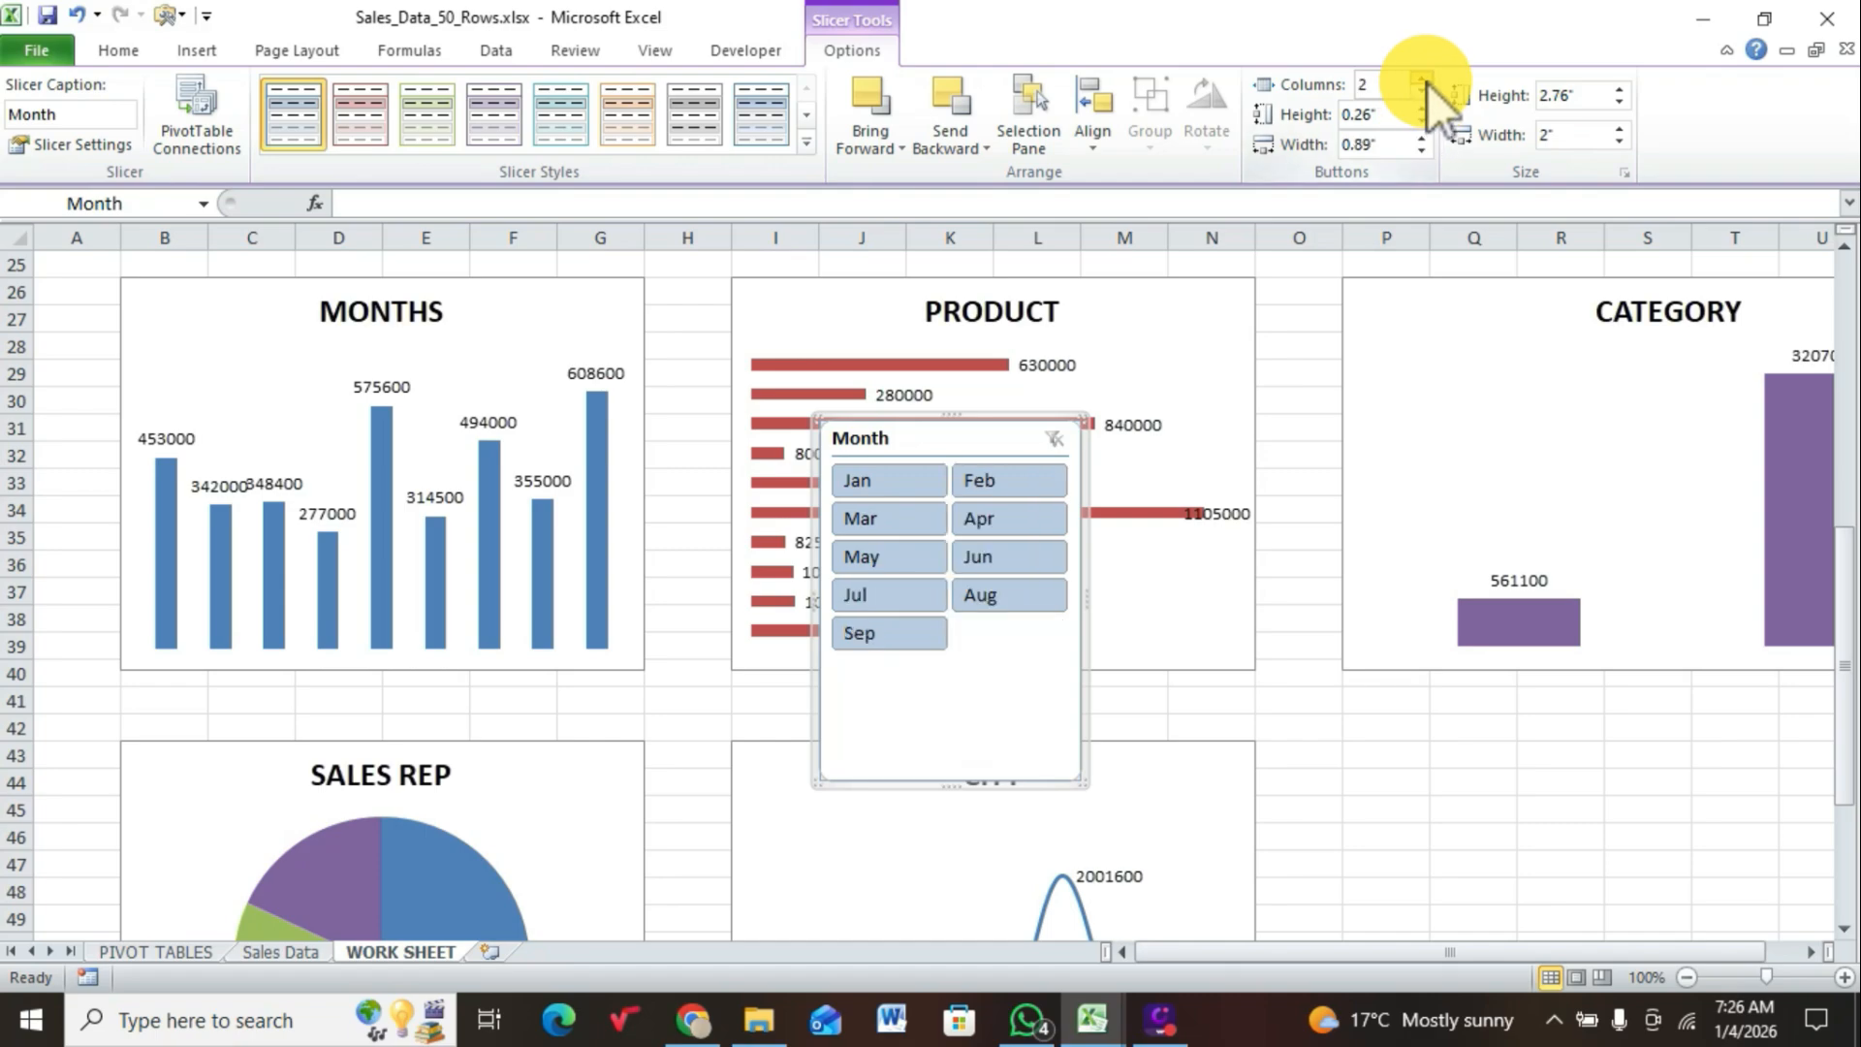
# Step: Lay out the Month slicer in 3 columns at about 1.35" high and place it below the CATEGORY chart, beside the CITY chart
pyautogui.click(1423, 79)
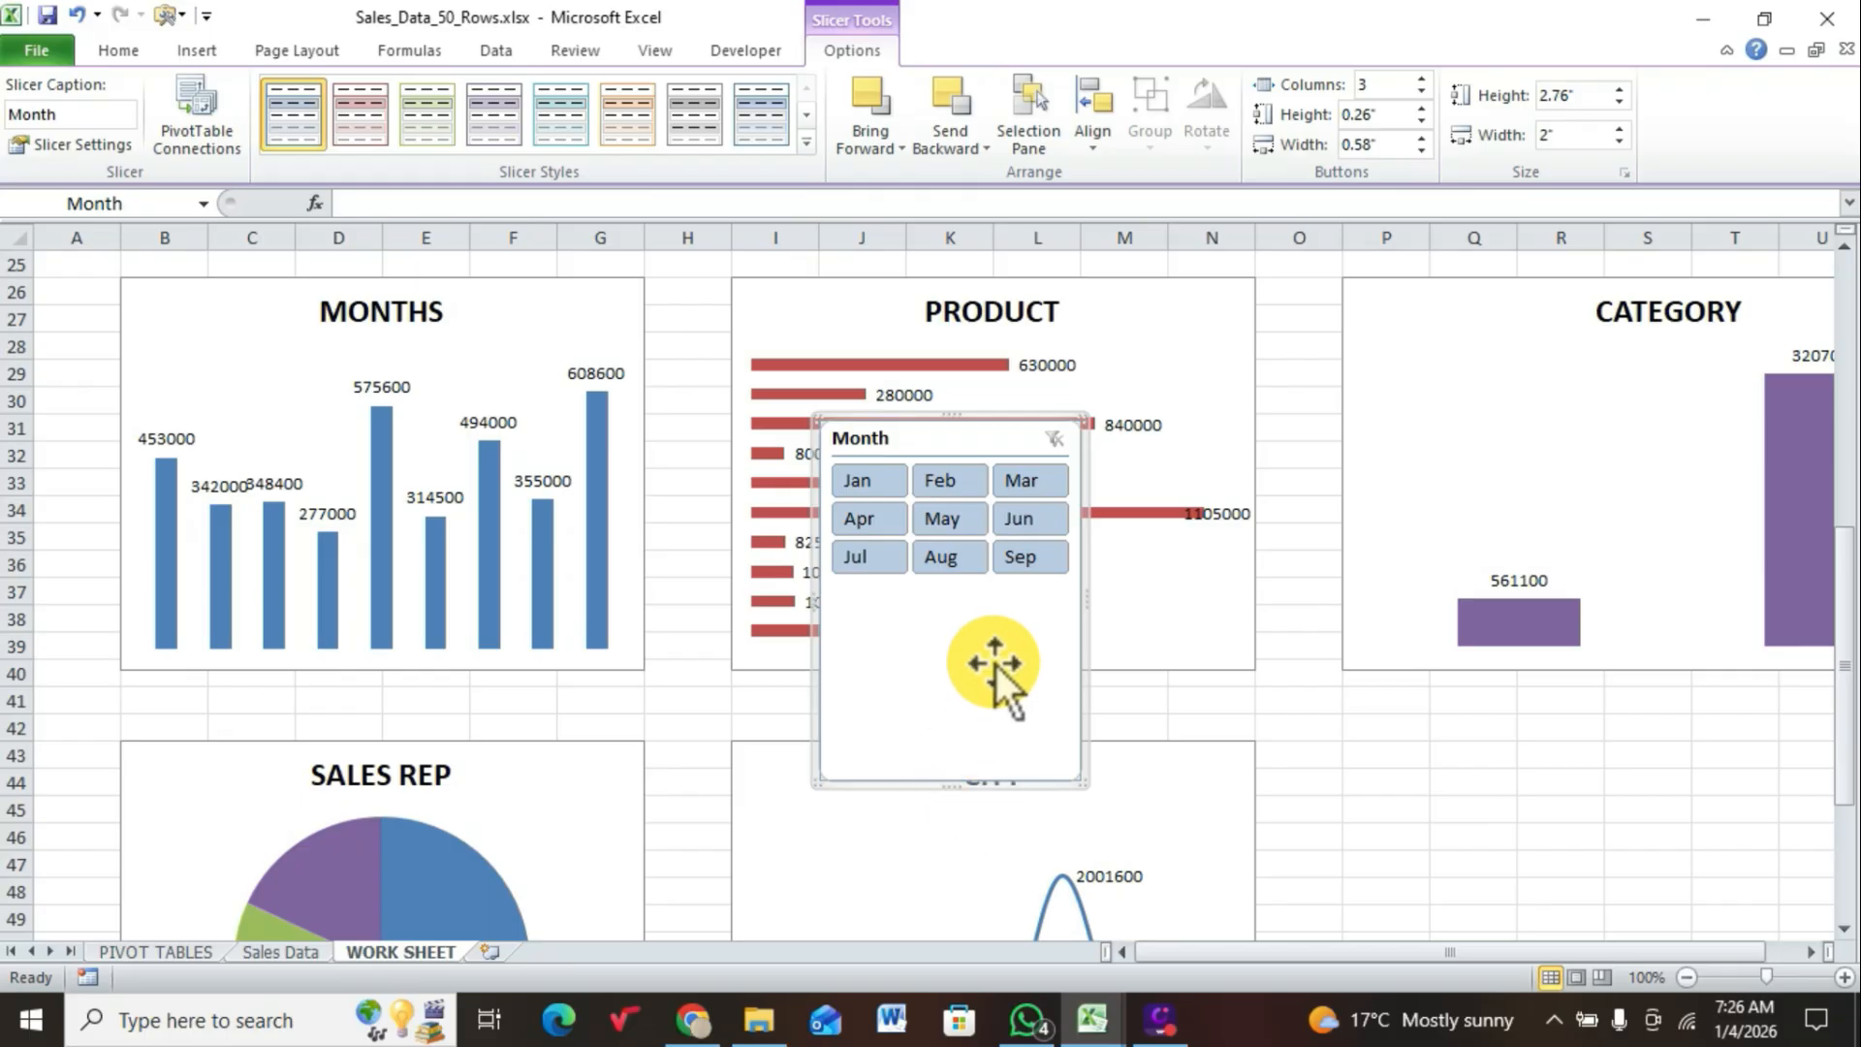
pyautogui.moveTo(957, 781); pyautogui.dragTo(972, 598)
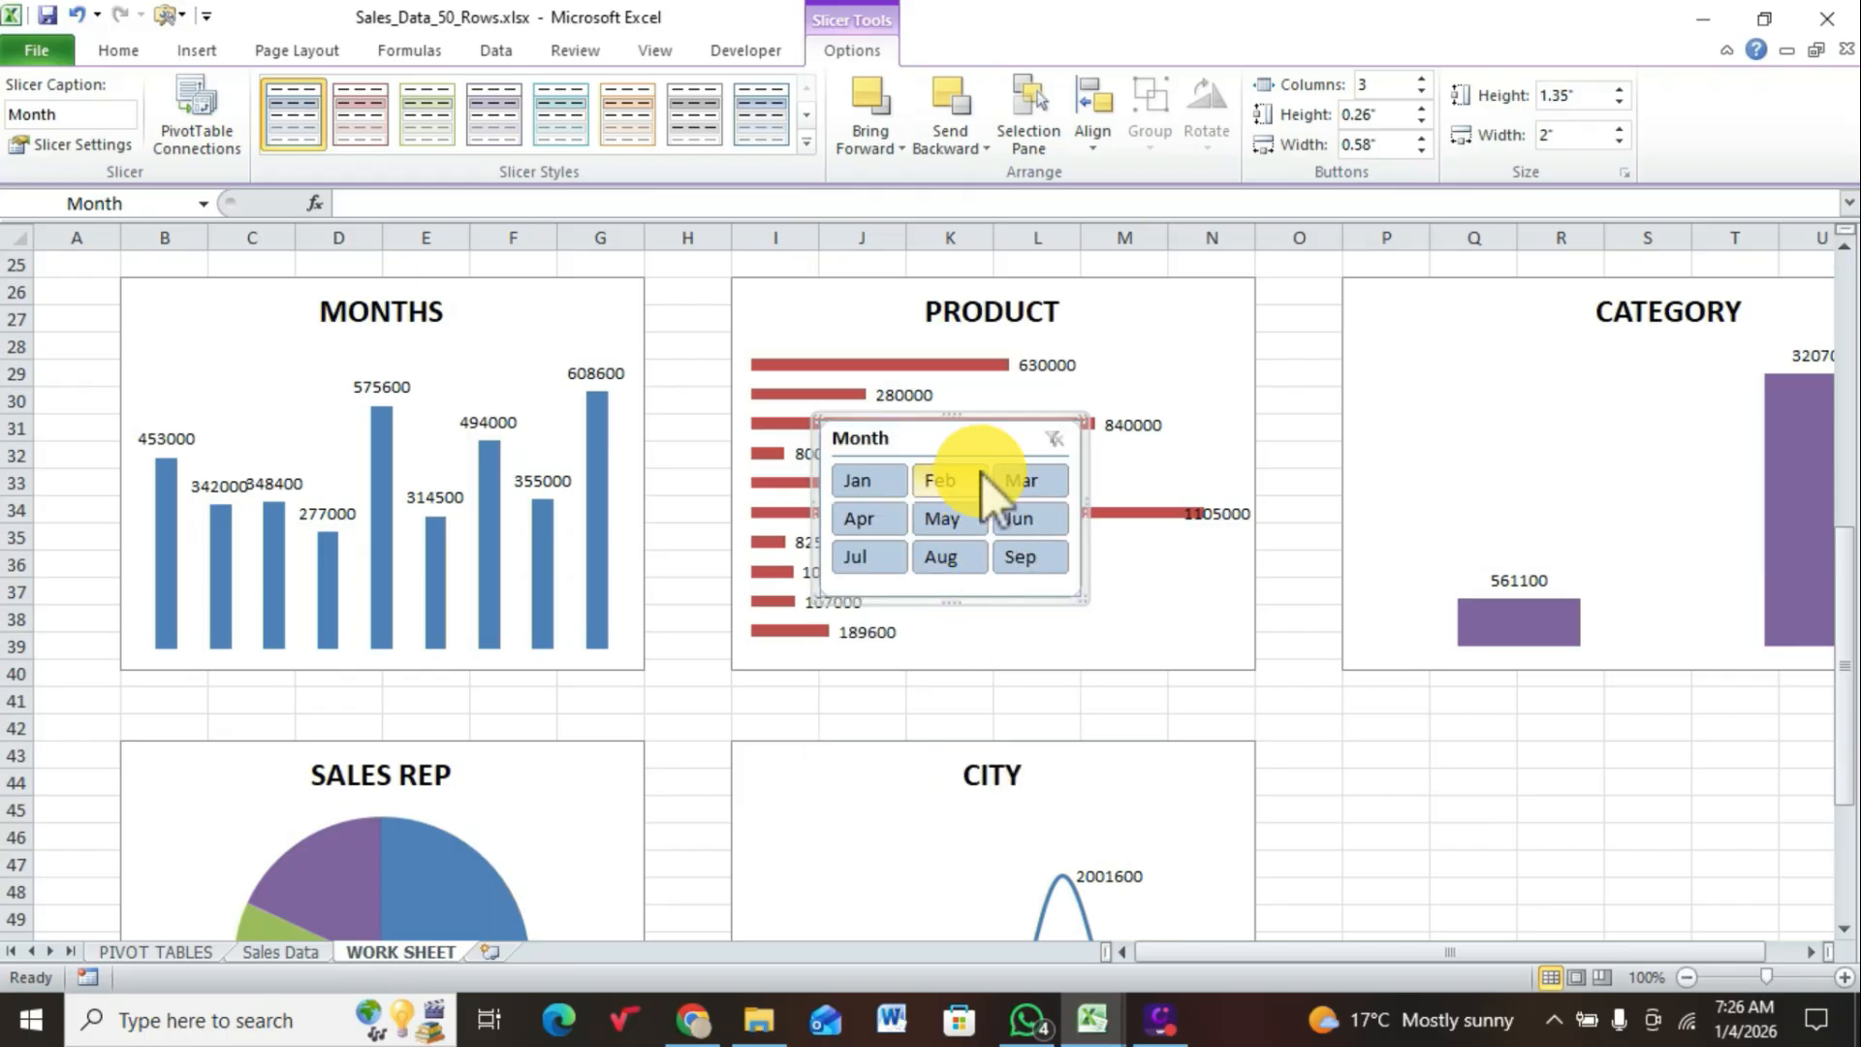
pyautogui.moveTo(968, 434); pyautogui.dragTo(1474, 758)
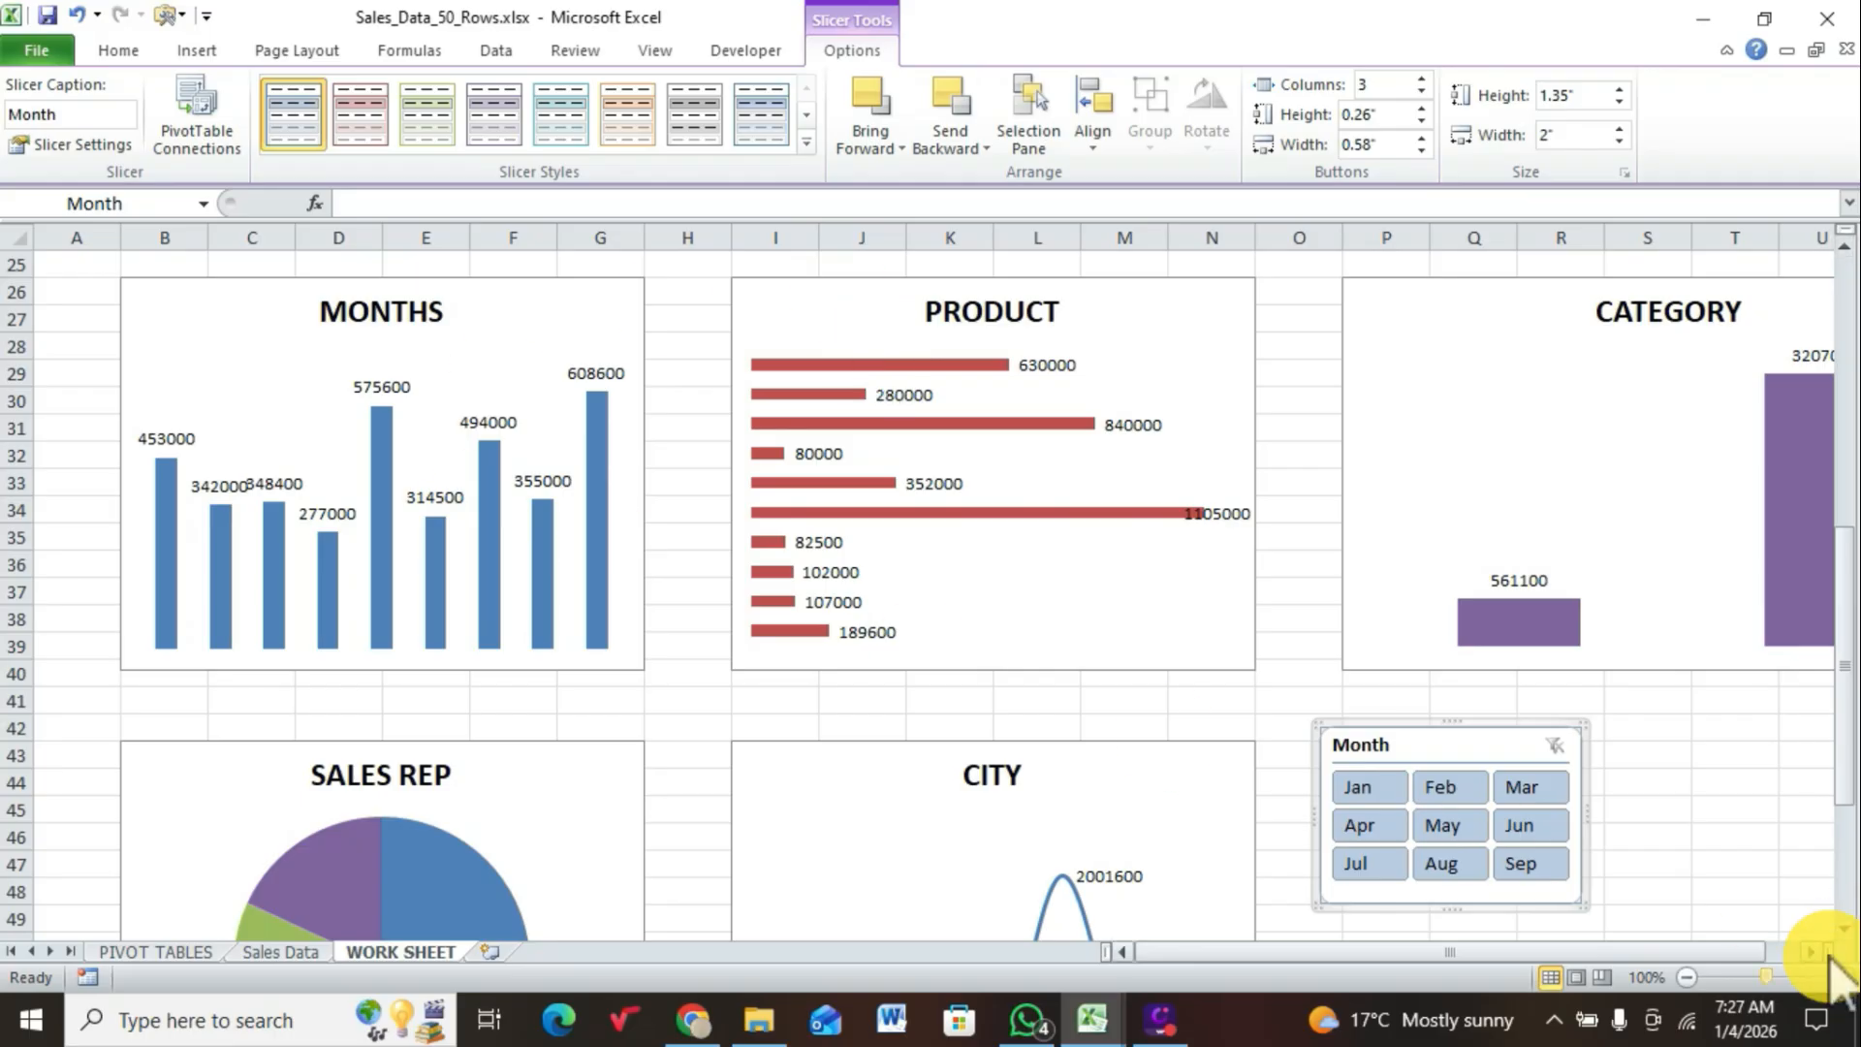
# Step: Connect the Month slicer to the CATEGORY, CITY, PRODUCT and SALES REP PivotTables in addition to MONTHS
pyautogui.click(1692, 979)
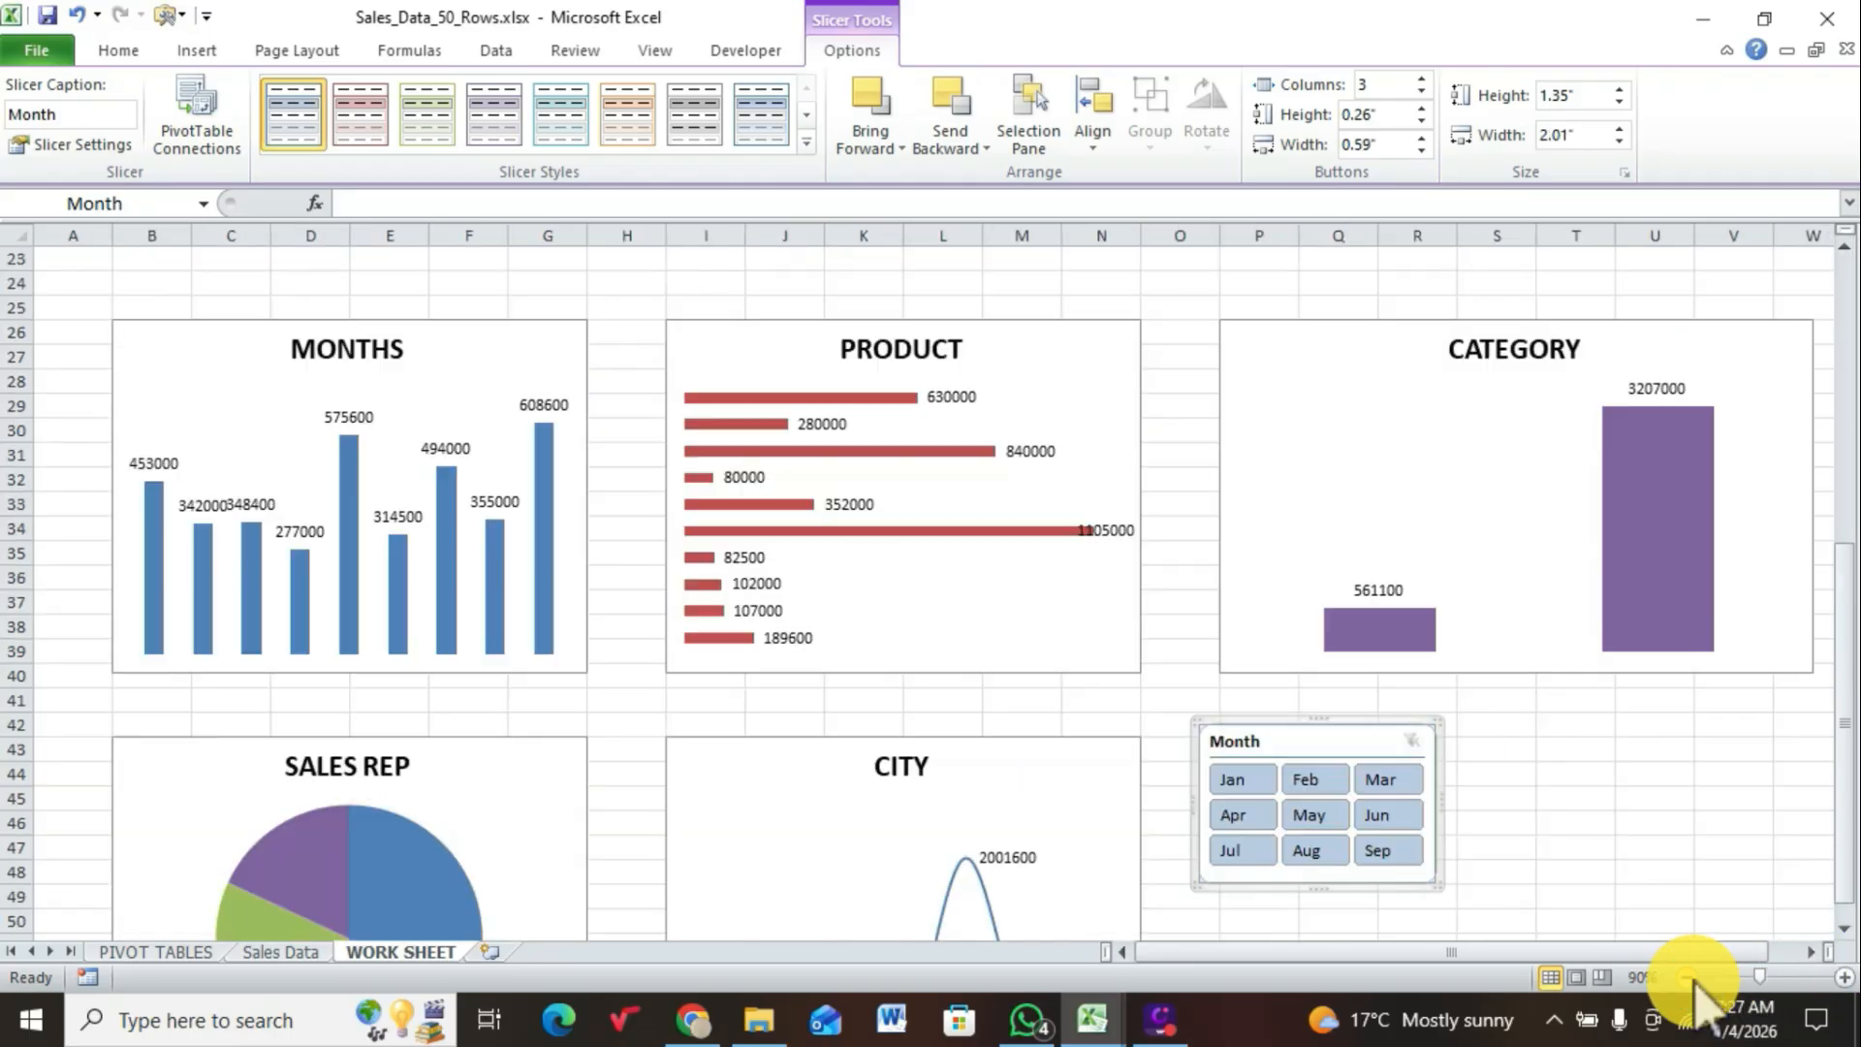
pyautogui.click(1691, 979)
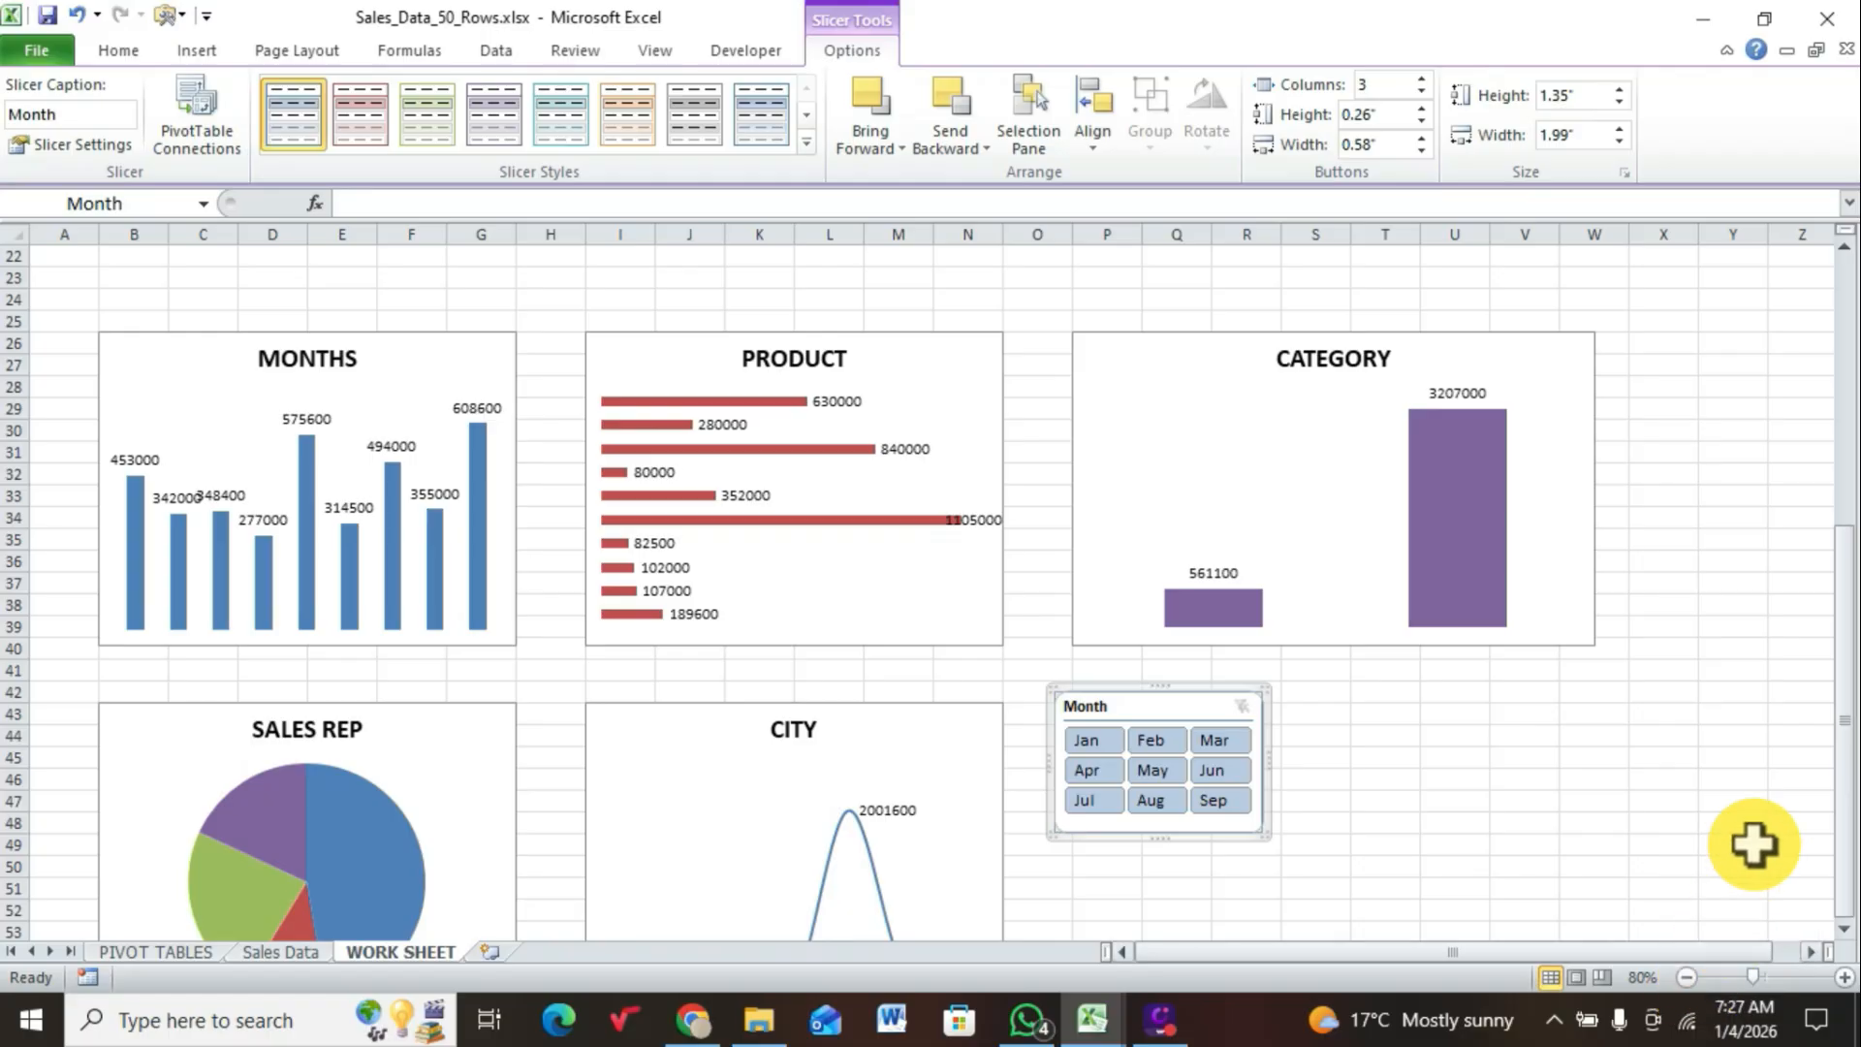
pyautogui.click(1692, 979)
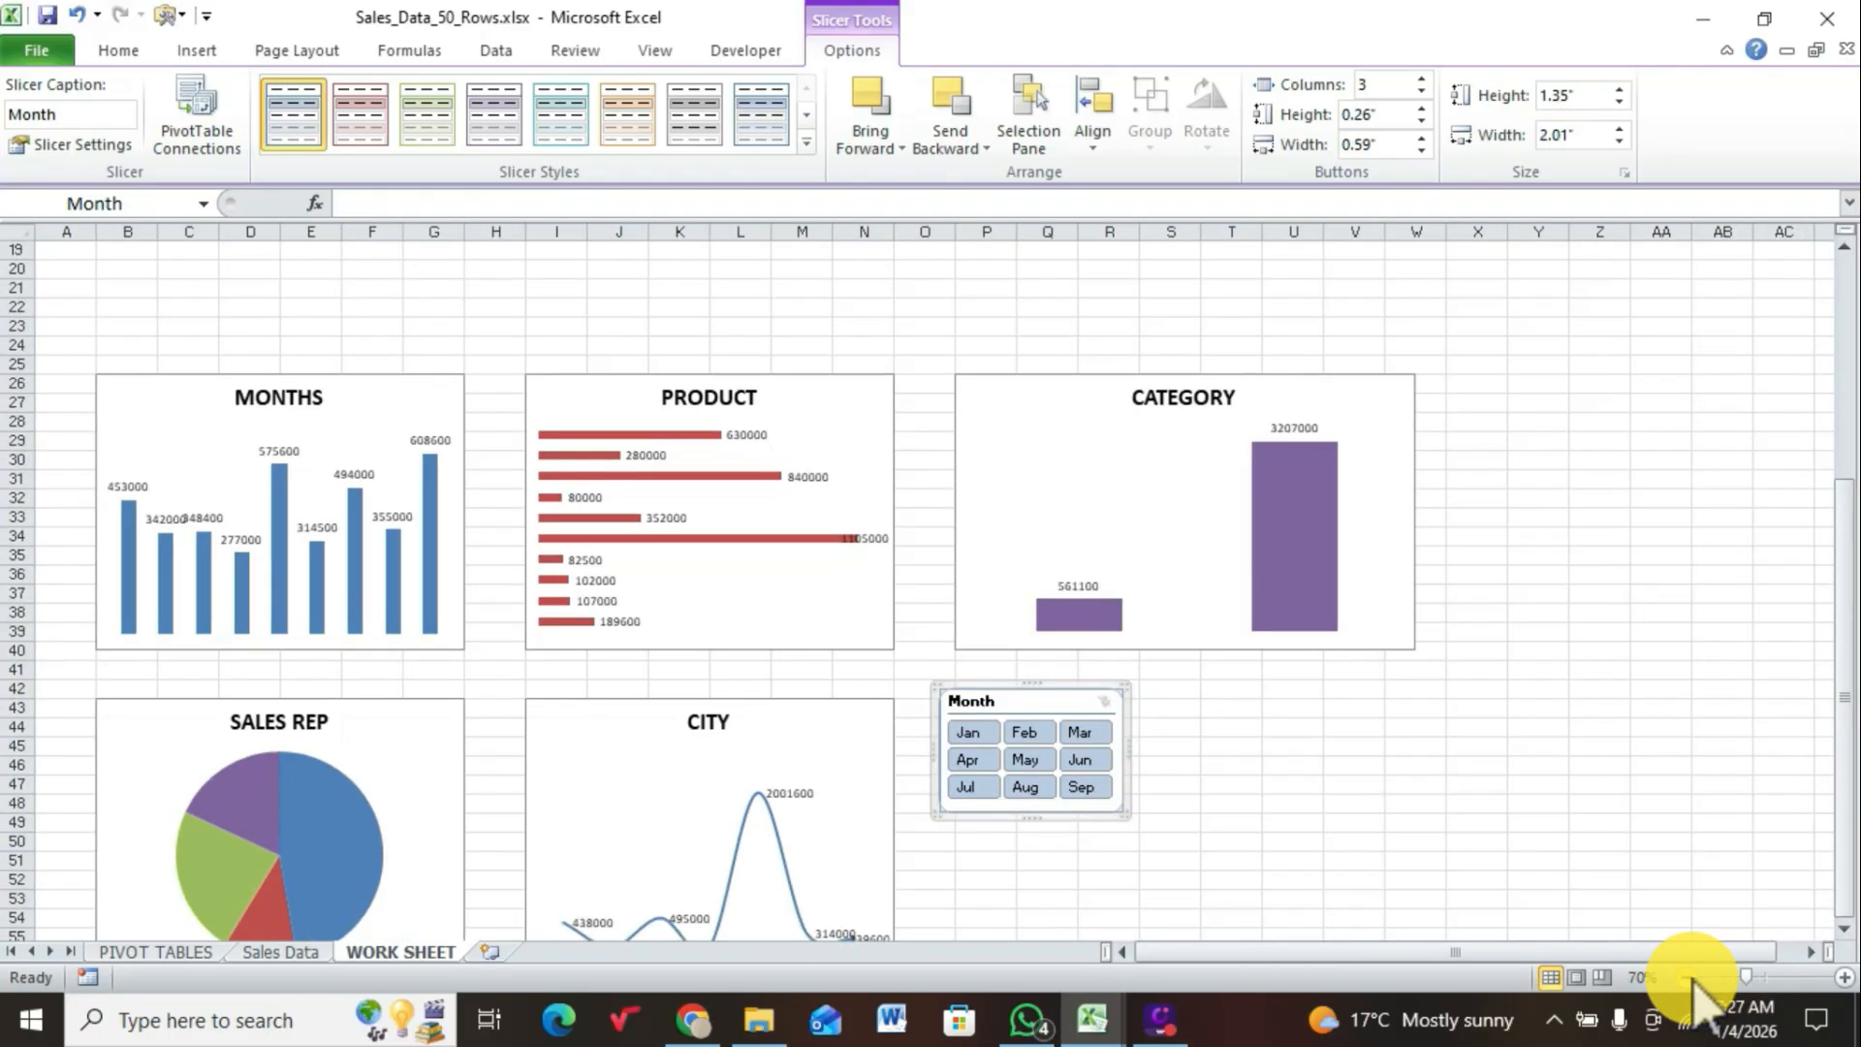
pyautogui.click(1691, 979)
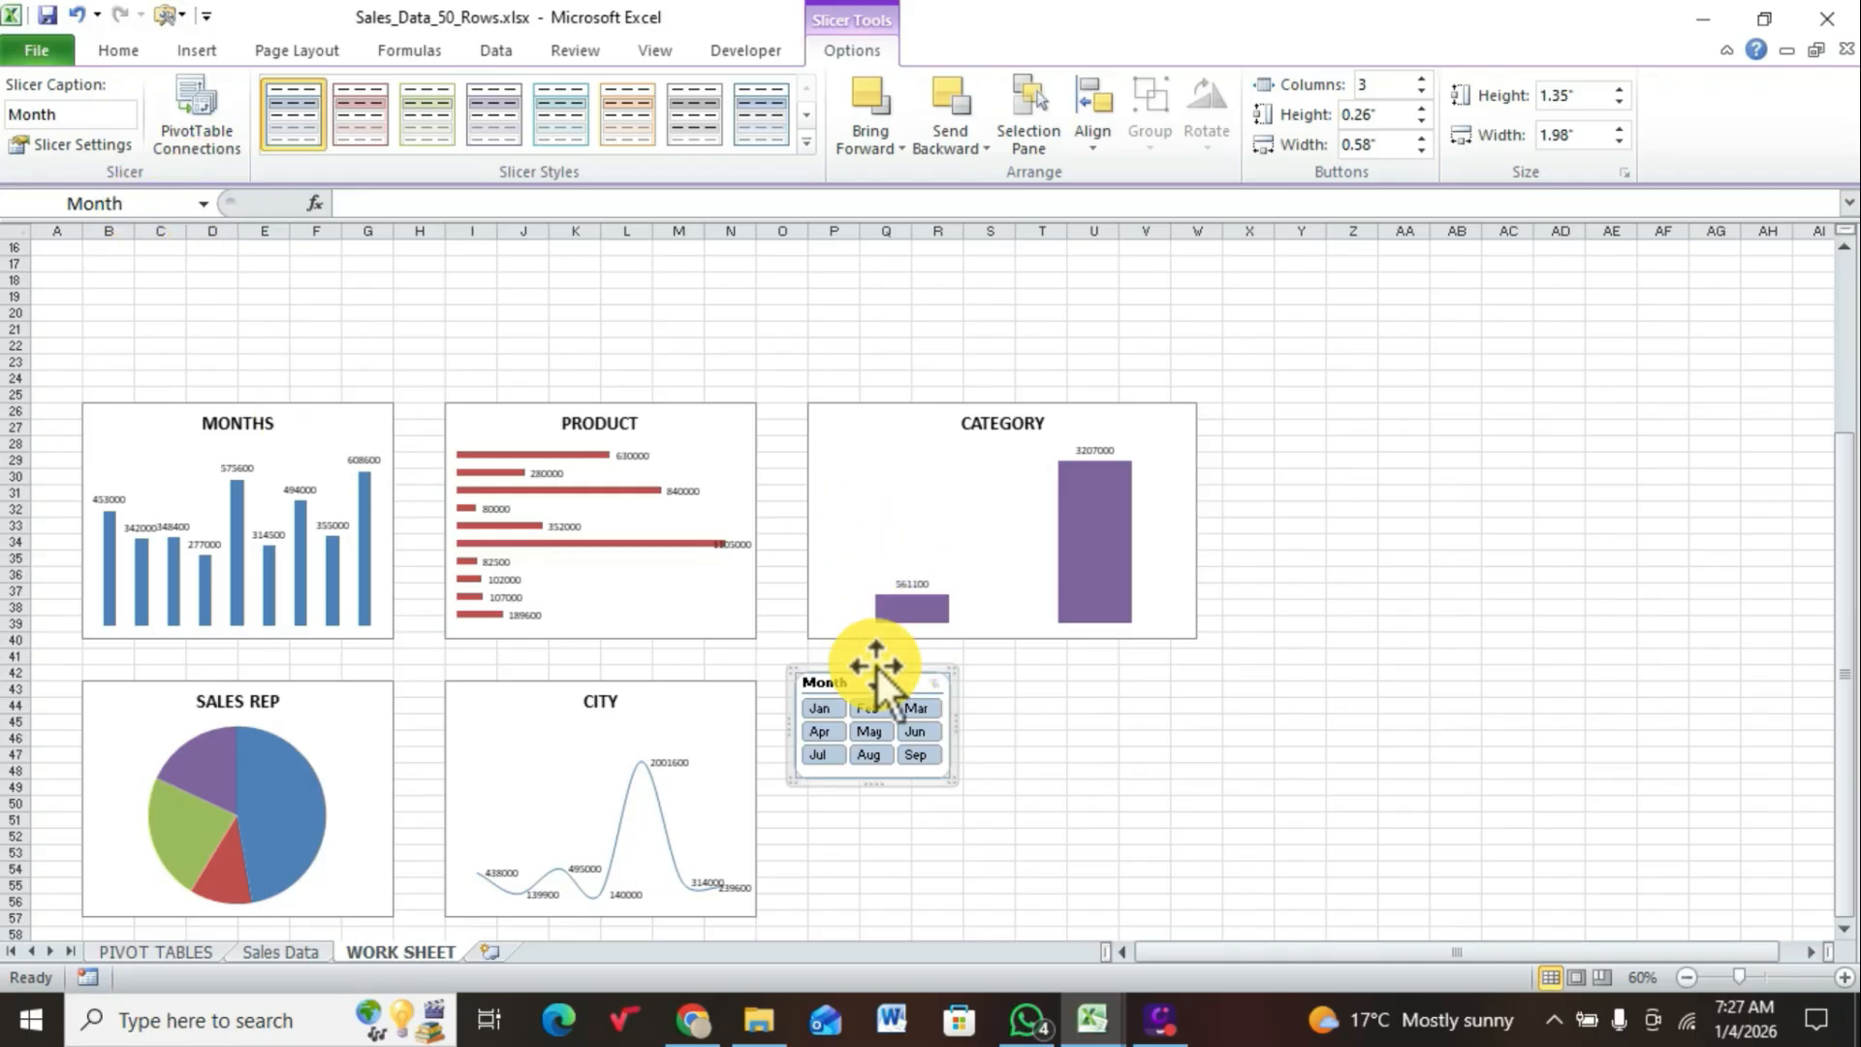
pyautogui.click(221, 132)
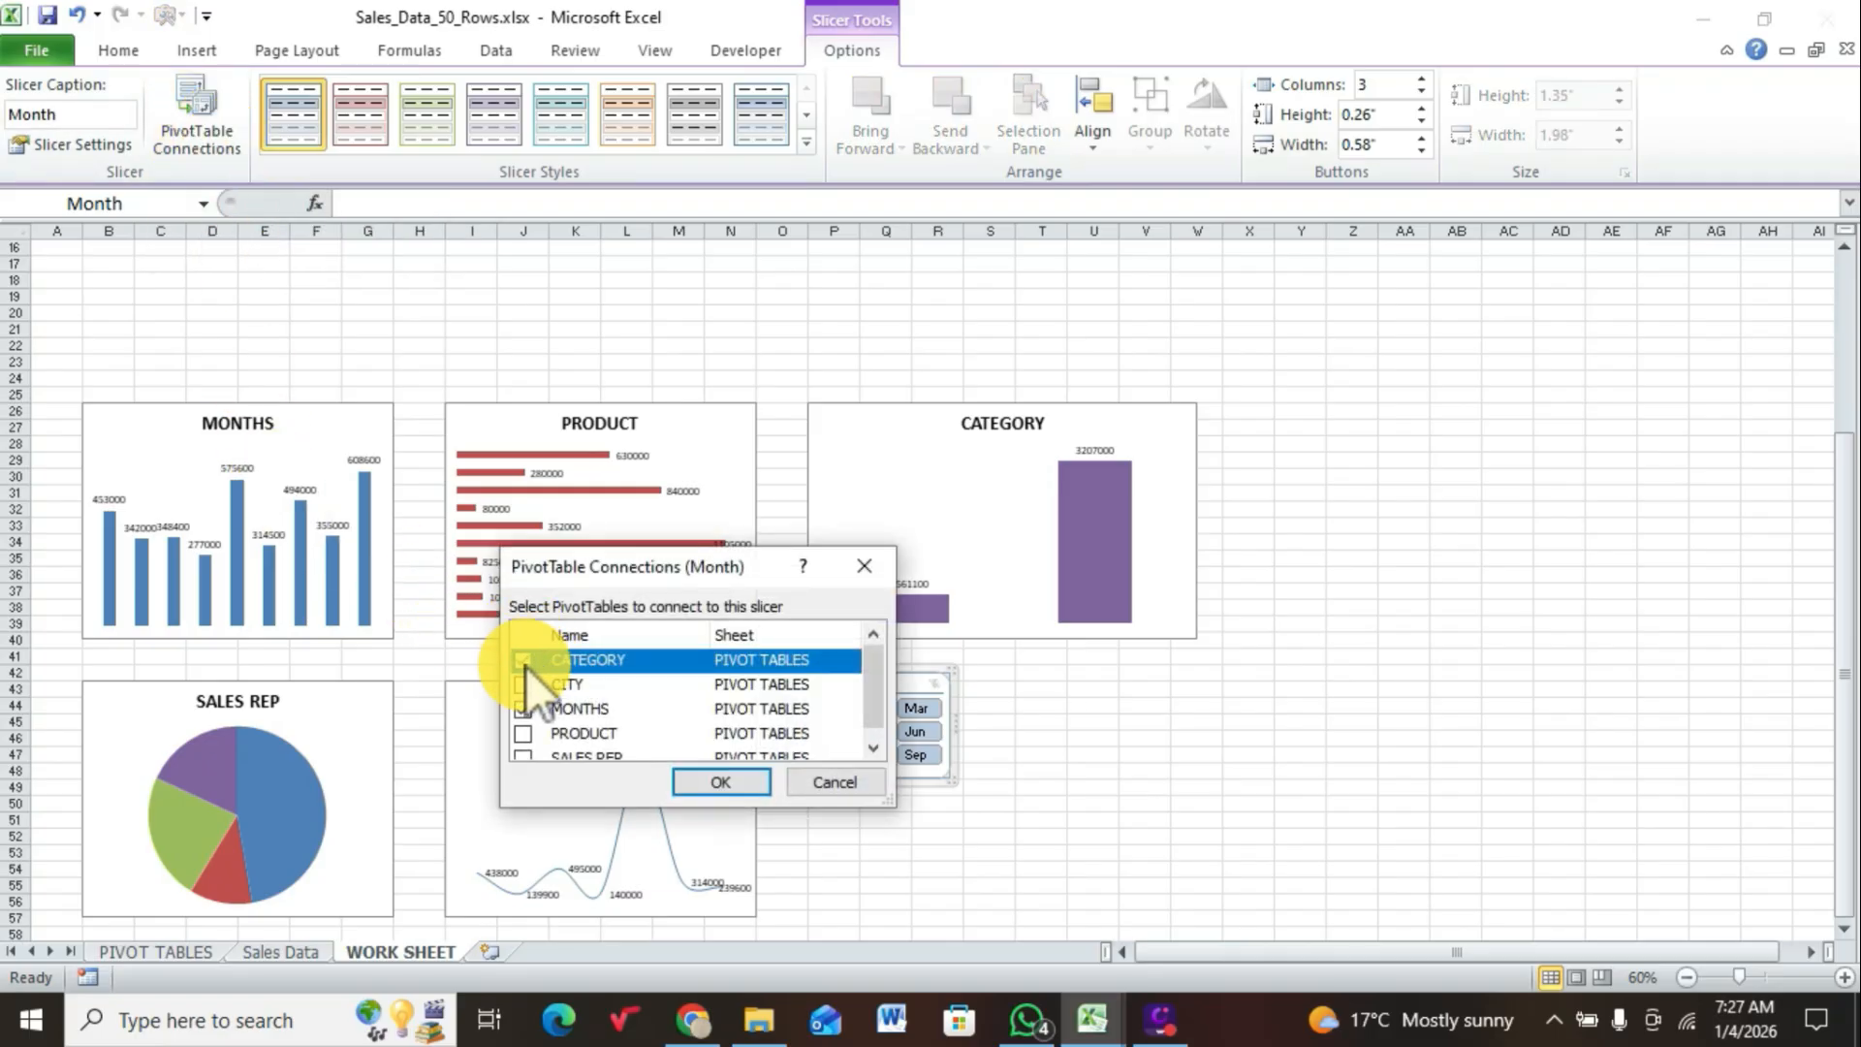
pyautogui.click(525, 662)
pyautogui.click(525, 684)
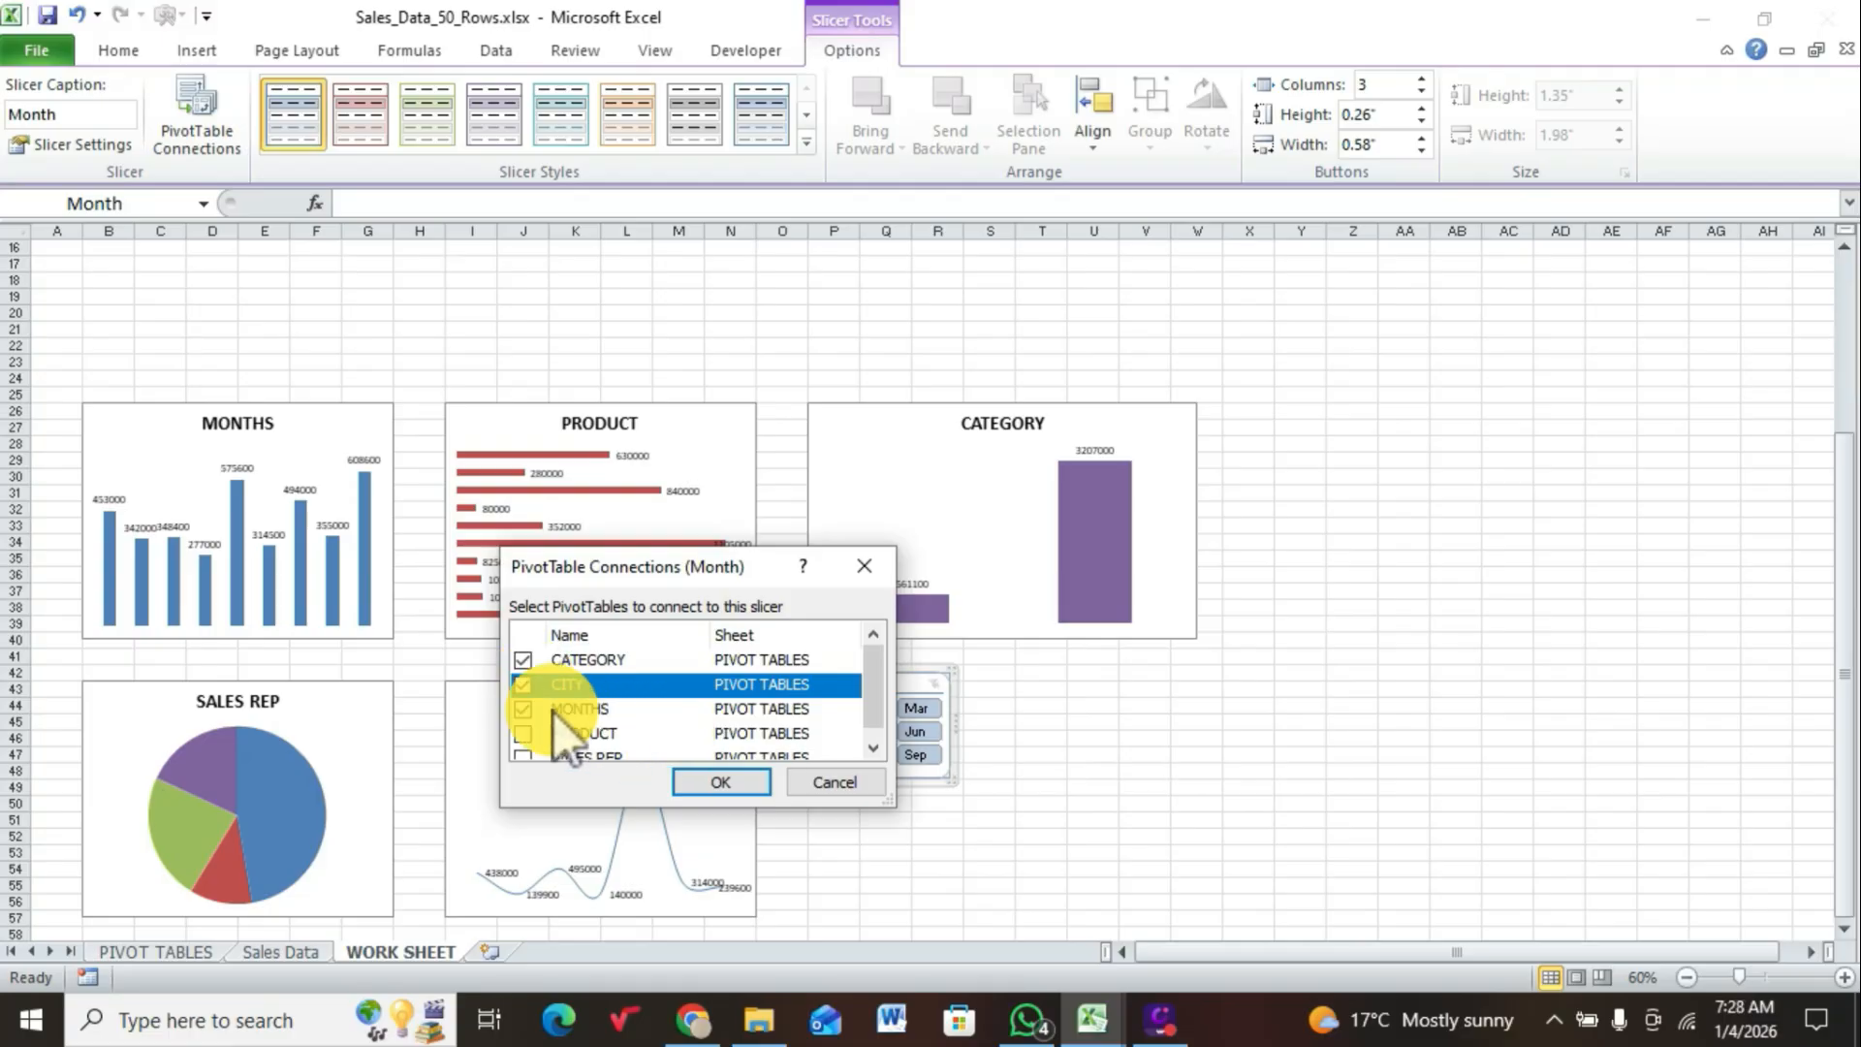
pyautogui.click(523, 732)
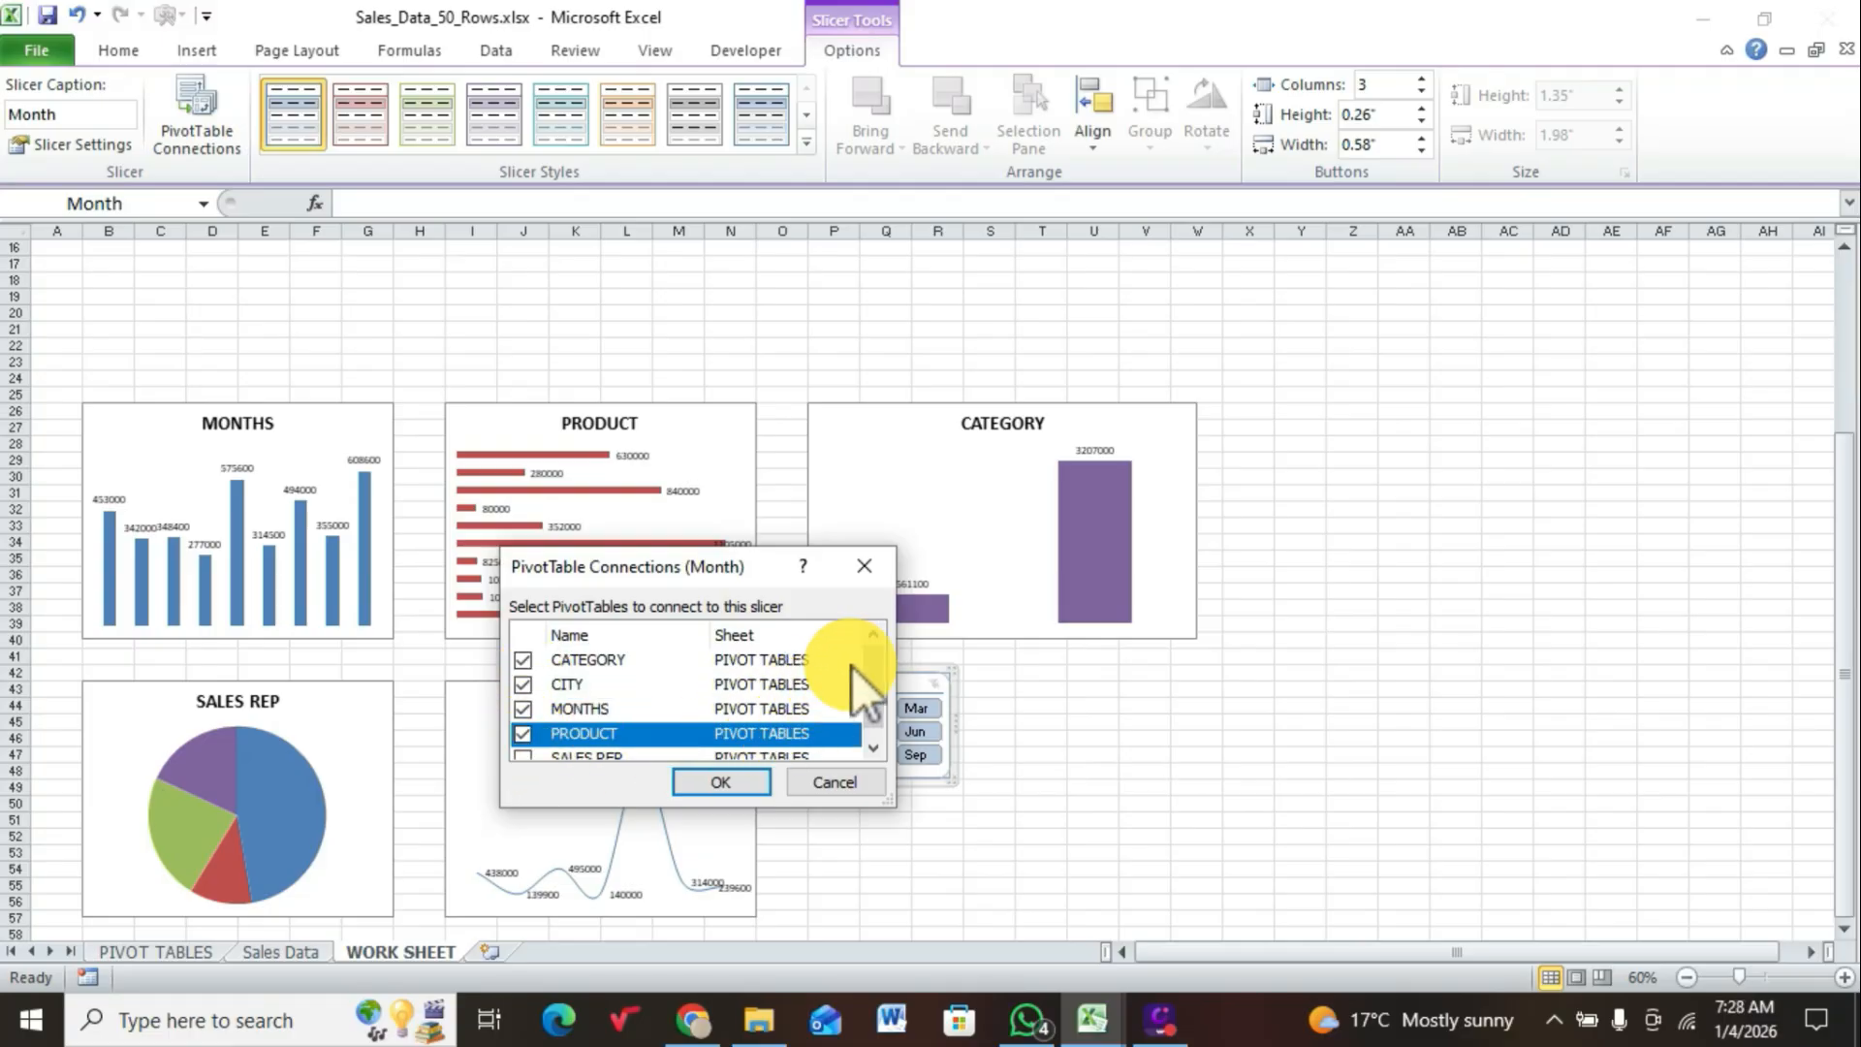
pyautogui.moveTo(874, 667); pyautogui.dragTo(876, 707)
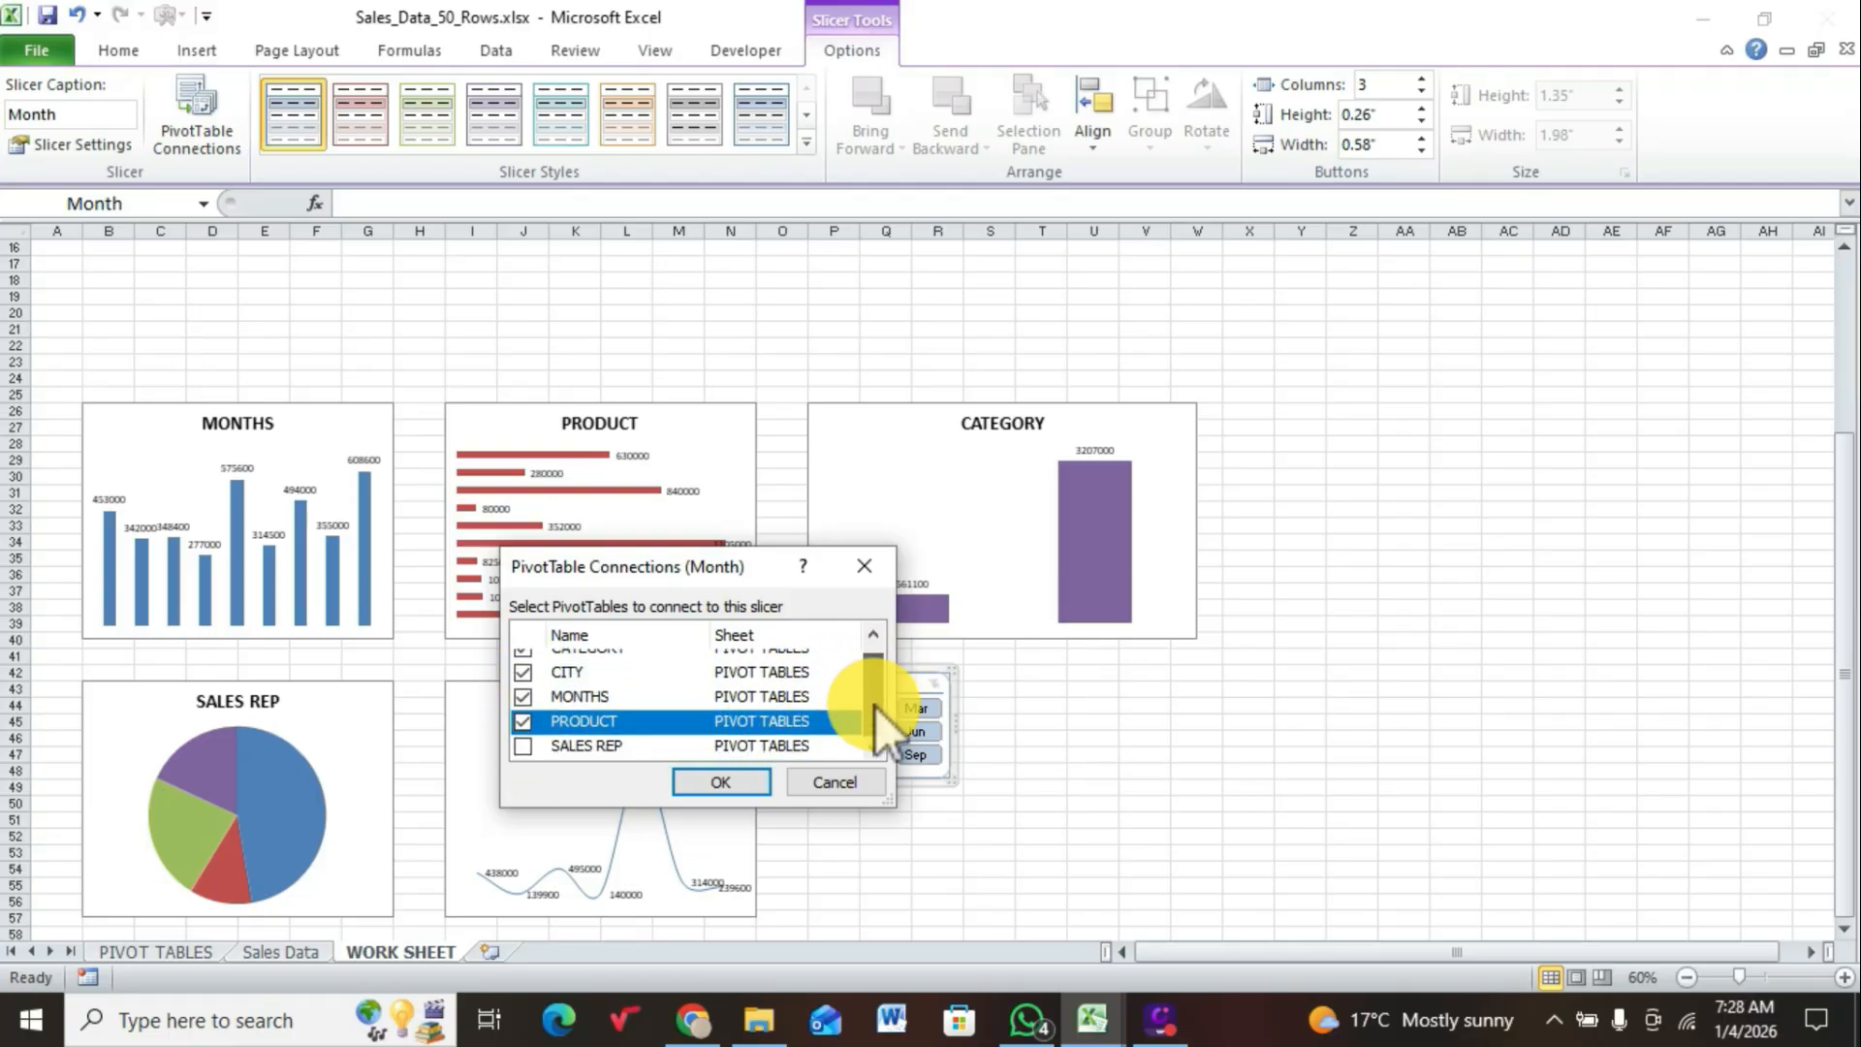
pyautogui.click(522, 745)
pyautogui.click(722, 782)
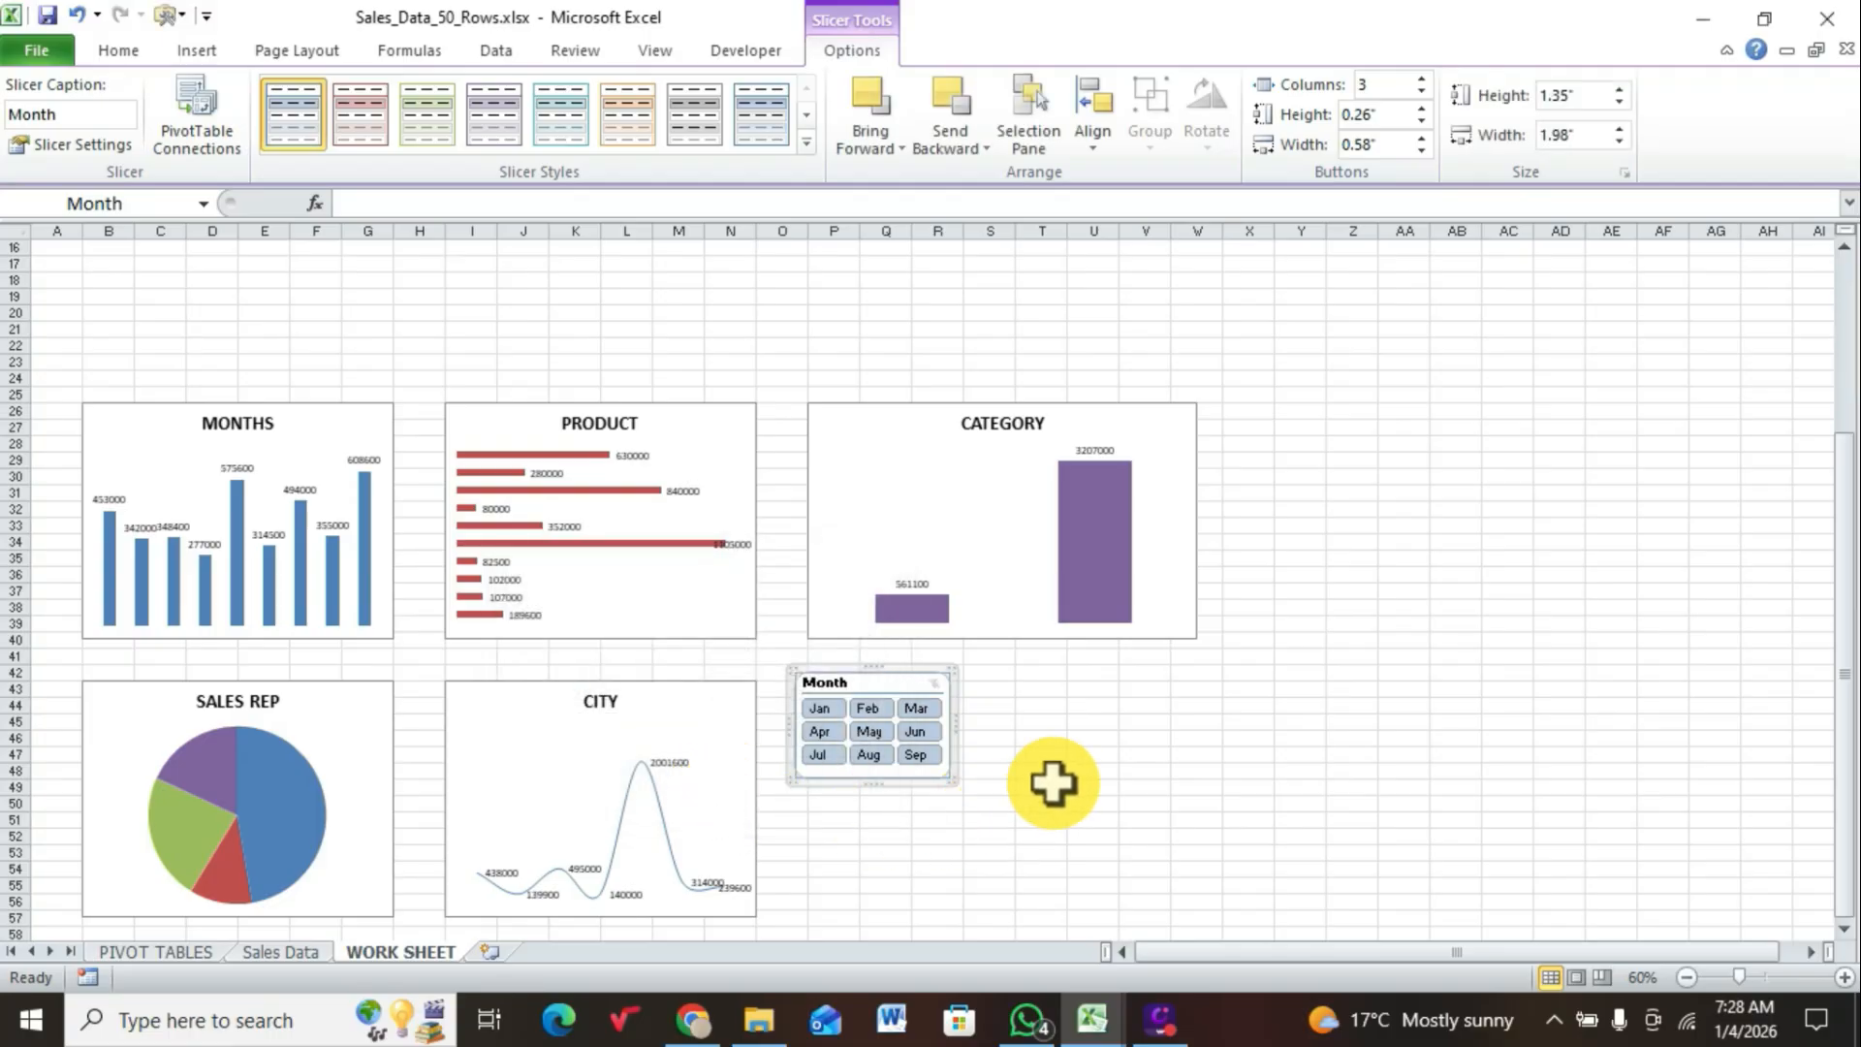
# Step: Test the Month slicer on all dashboard charts by filtering to Jun, Jan, Feb, Mar, Aug and Sep in turn
pyautogui.click(924, 742)
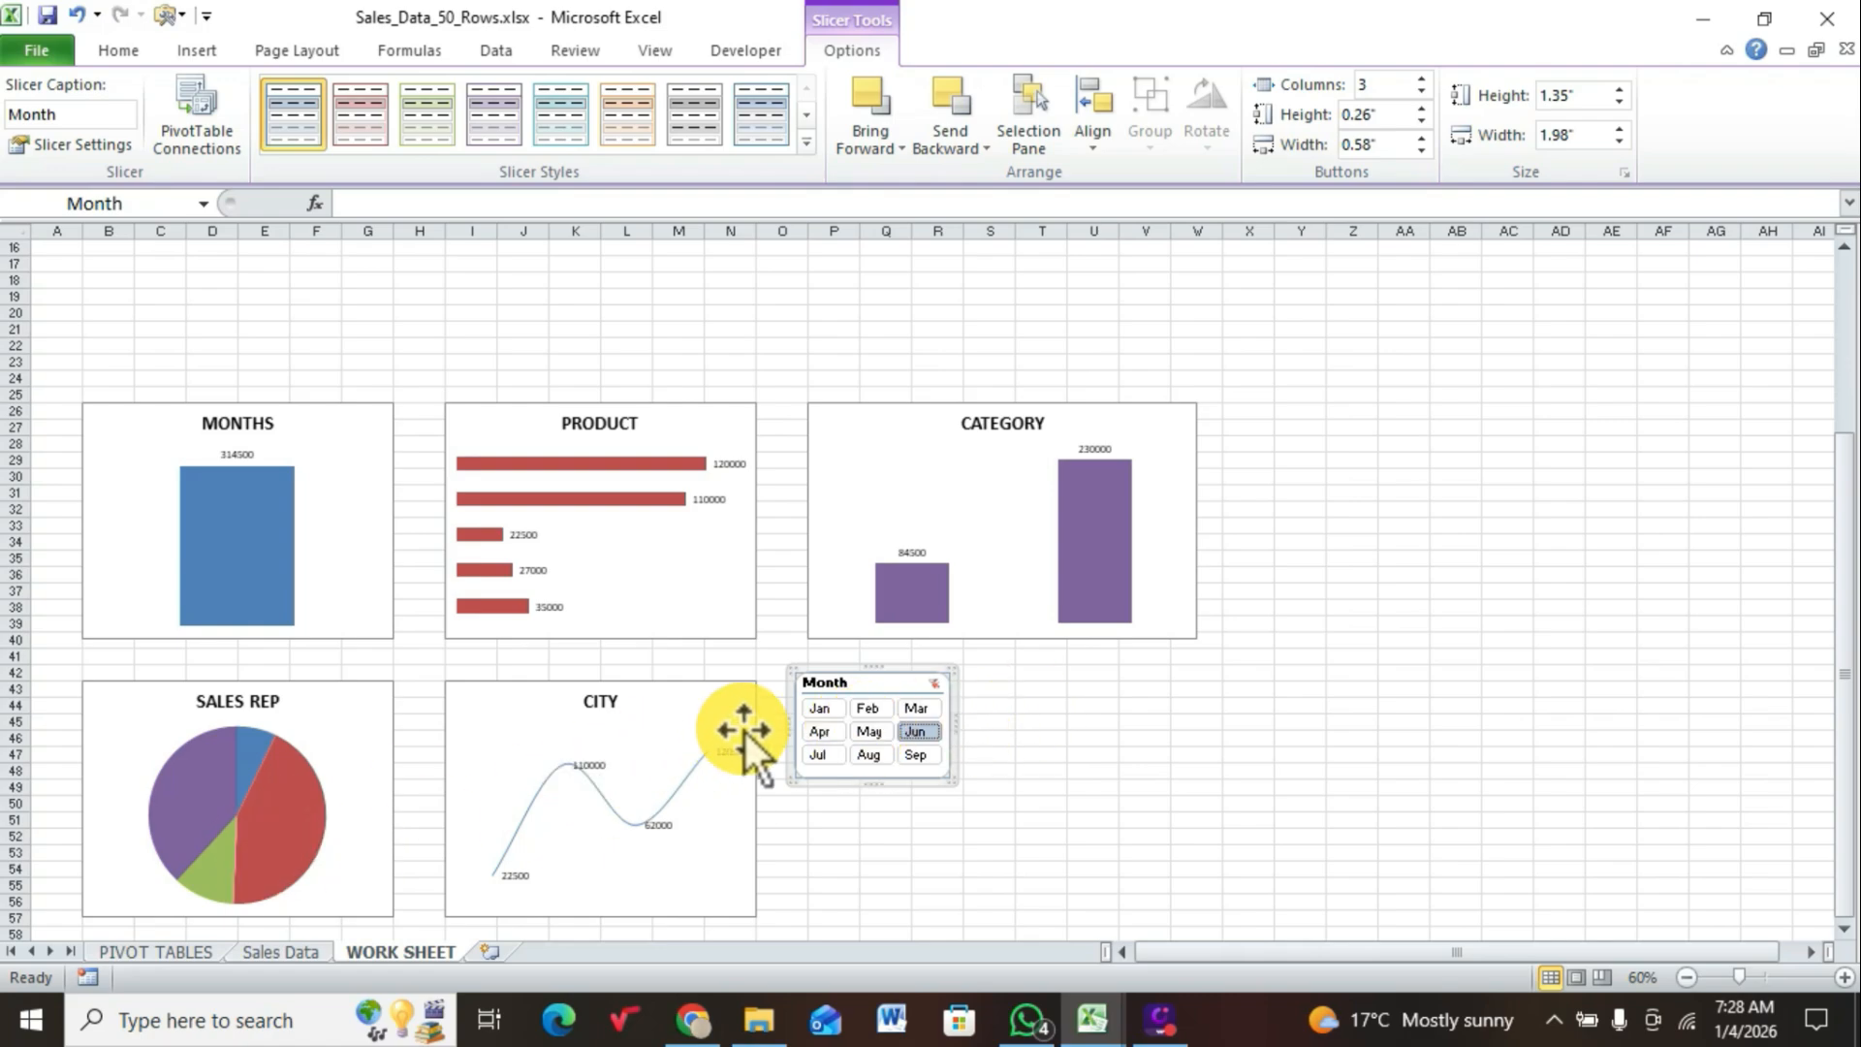
pyautogui.click(821, 711)
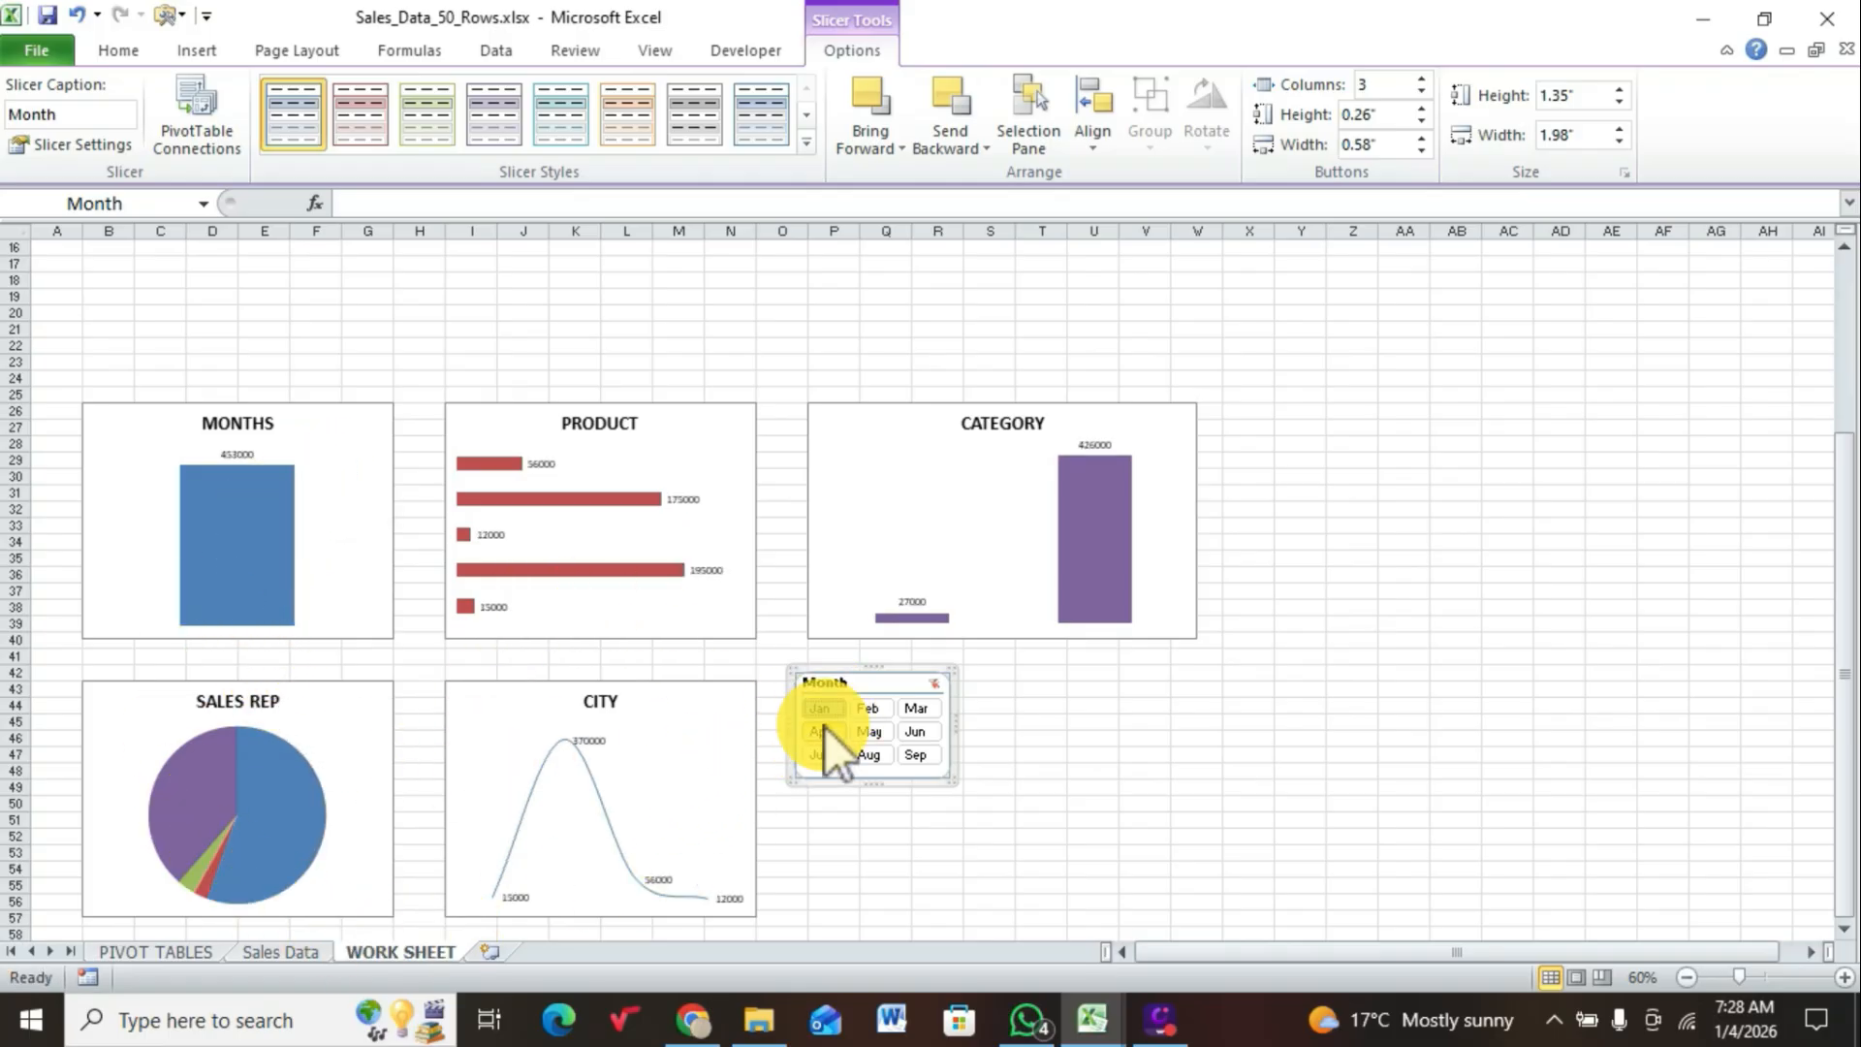
pyautogui.click(869, 705)
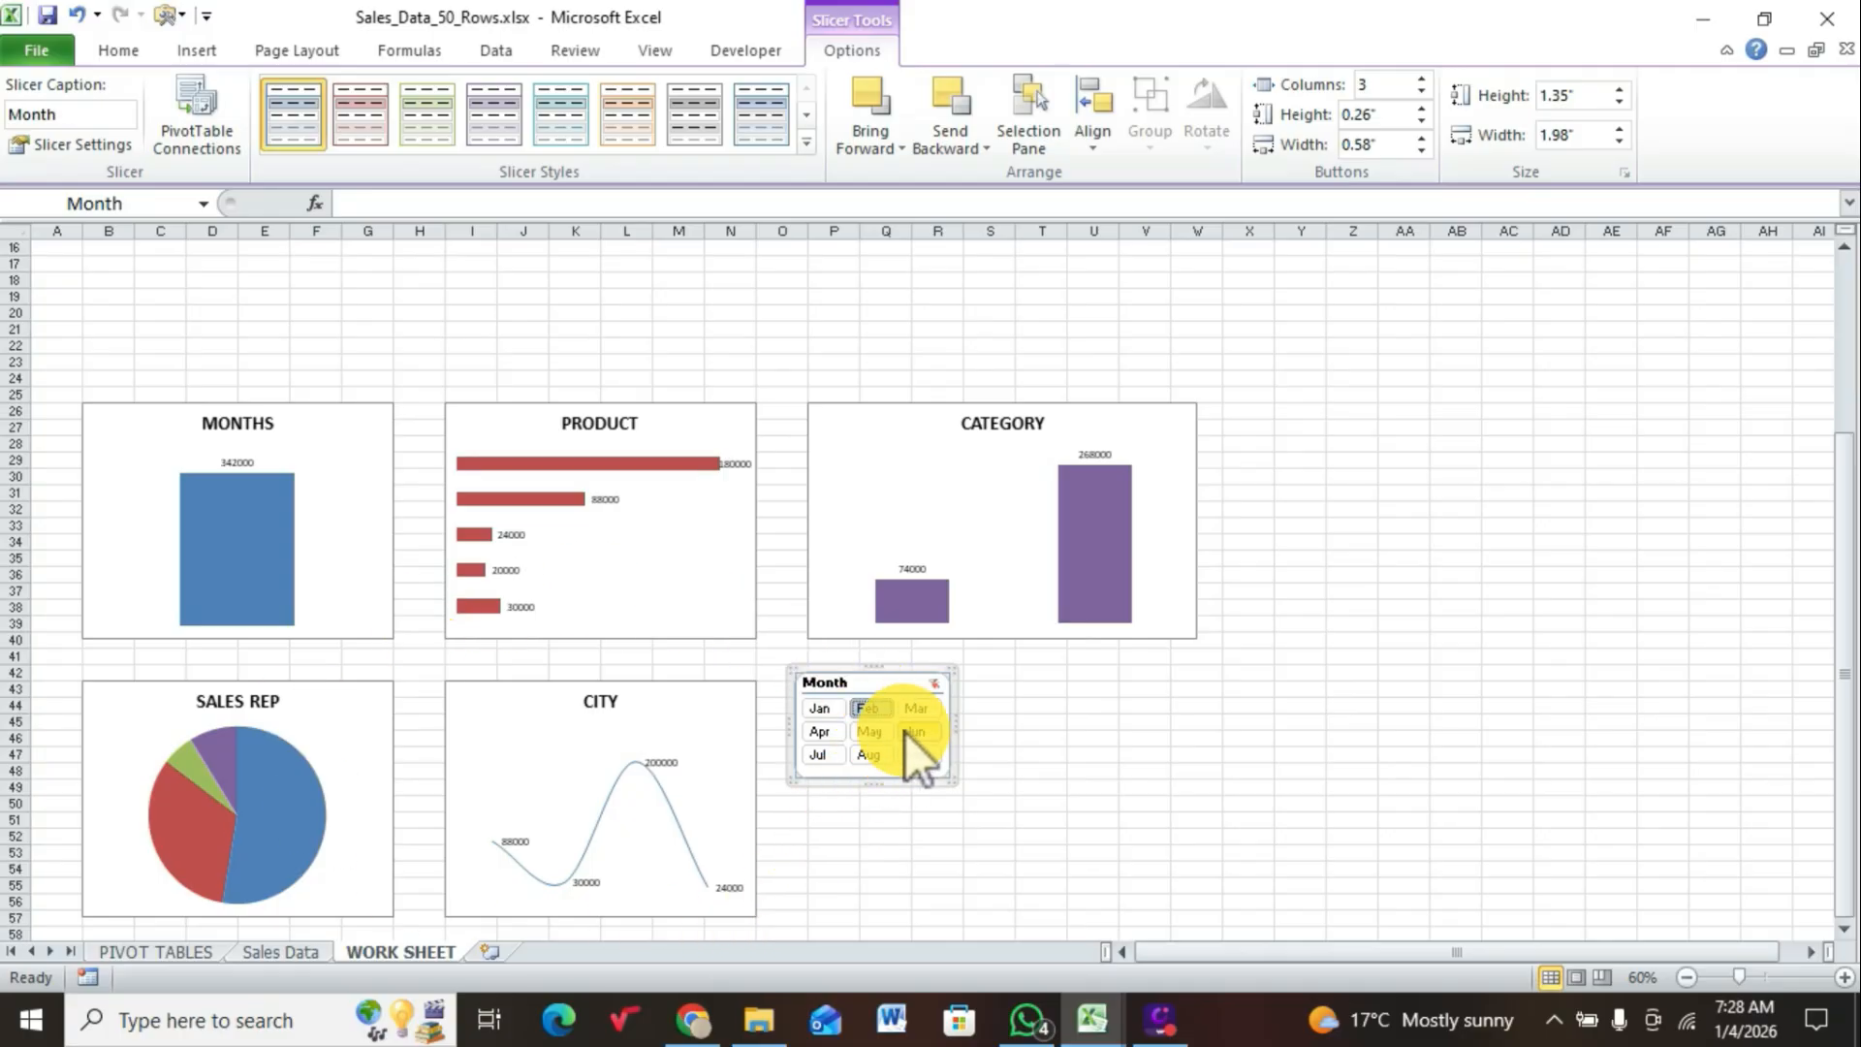
pyautogui.click(923, 711)
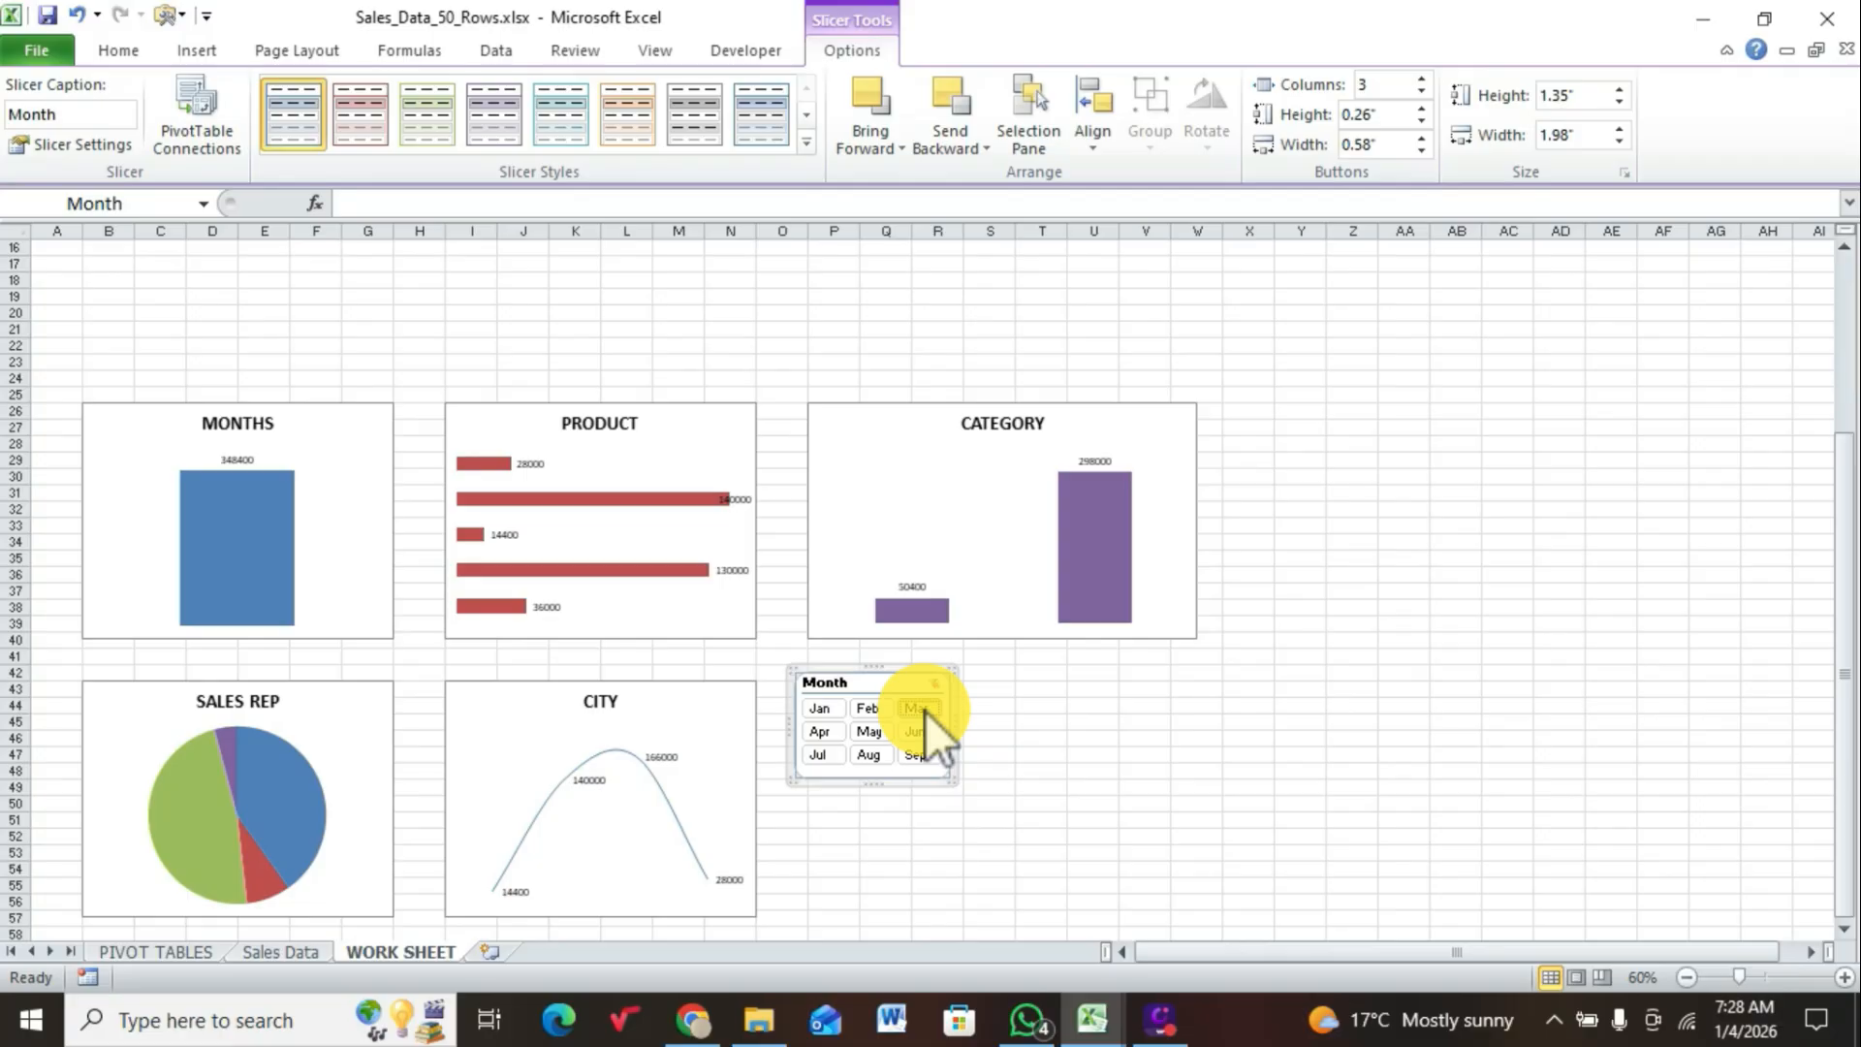
pyautogui.click(872, 755)
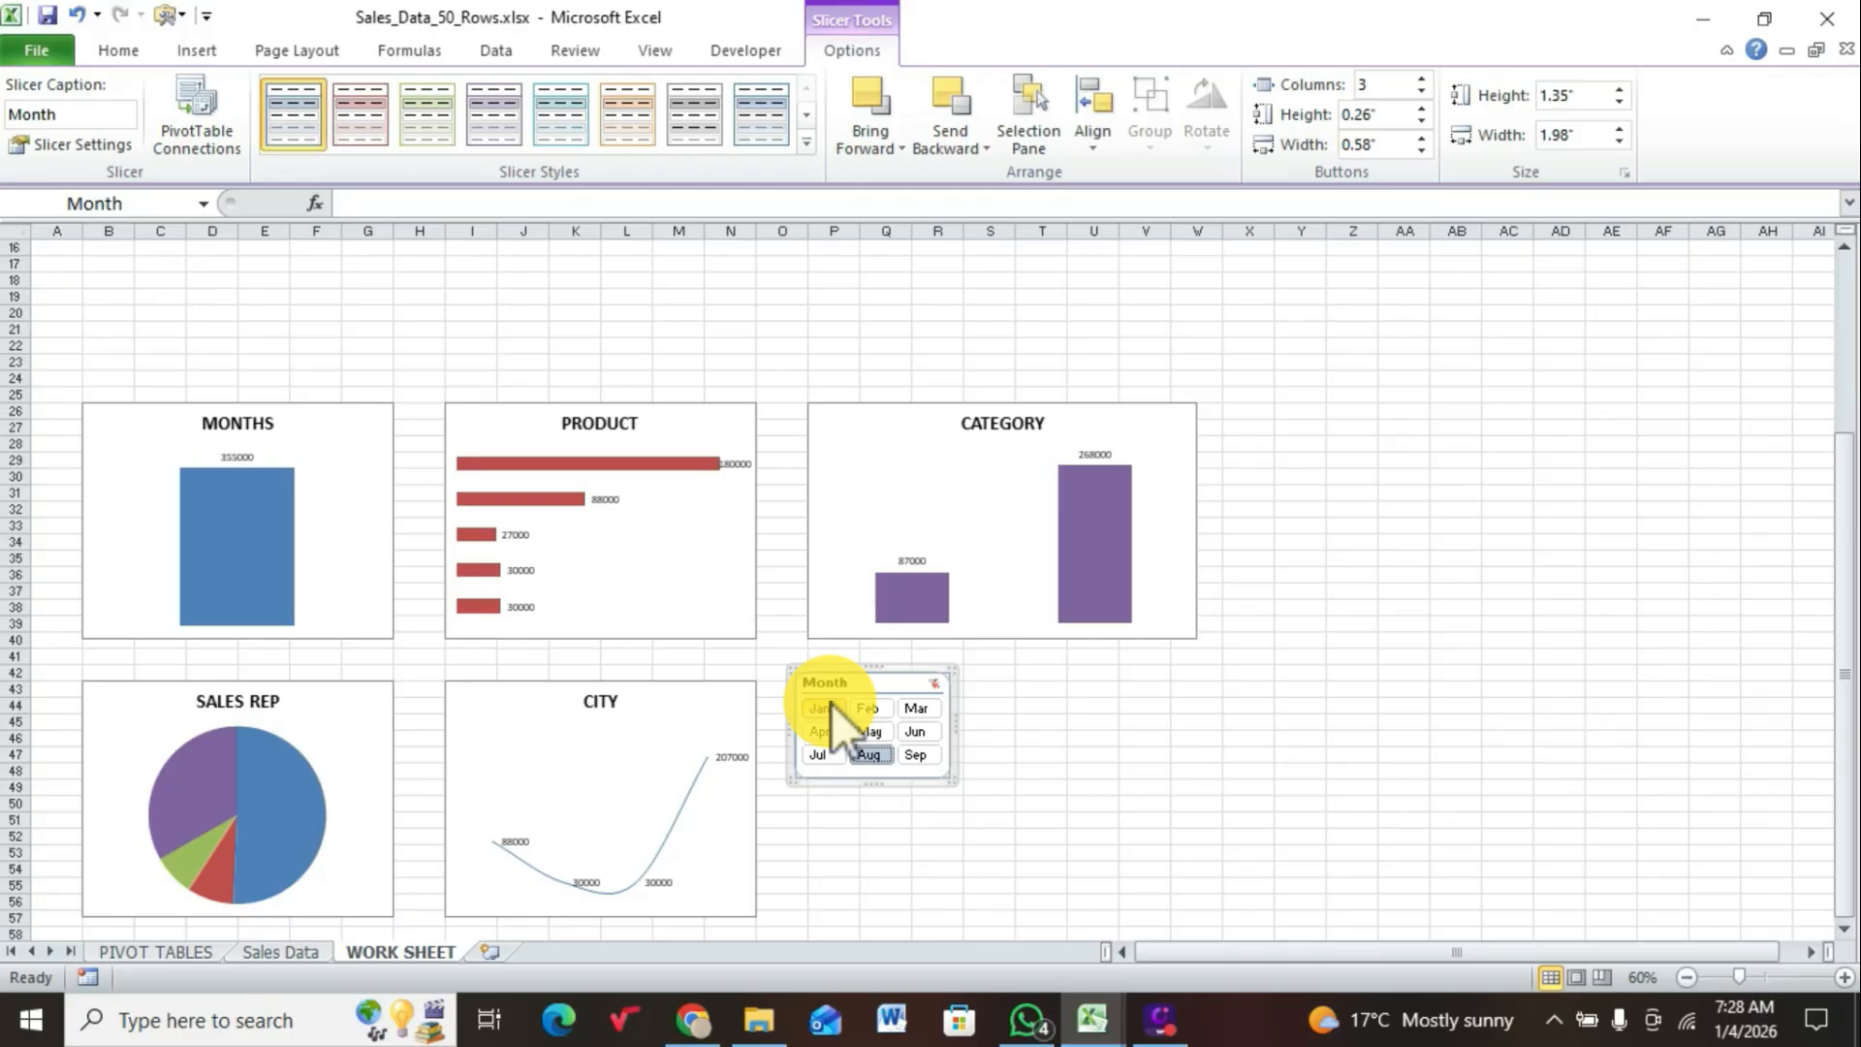
pyautogui.click(911, 753)
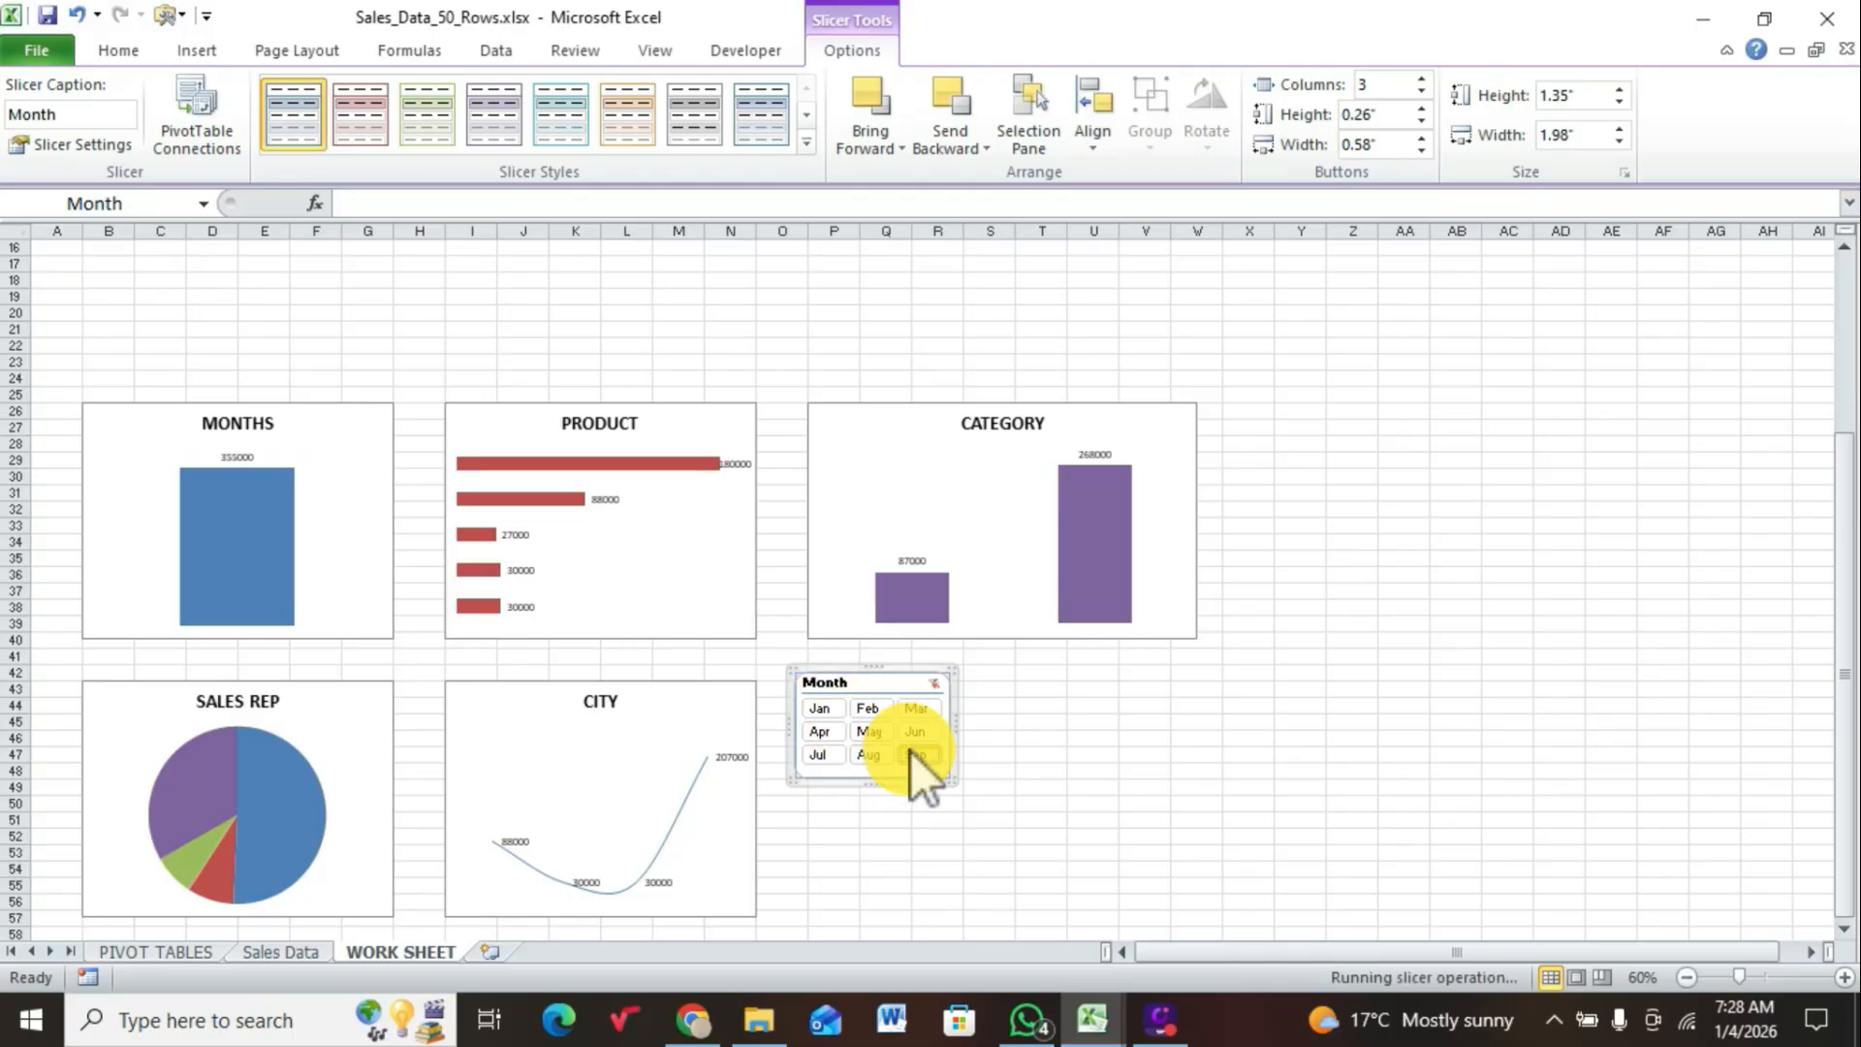